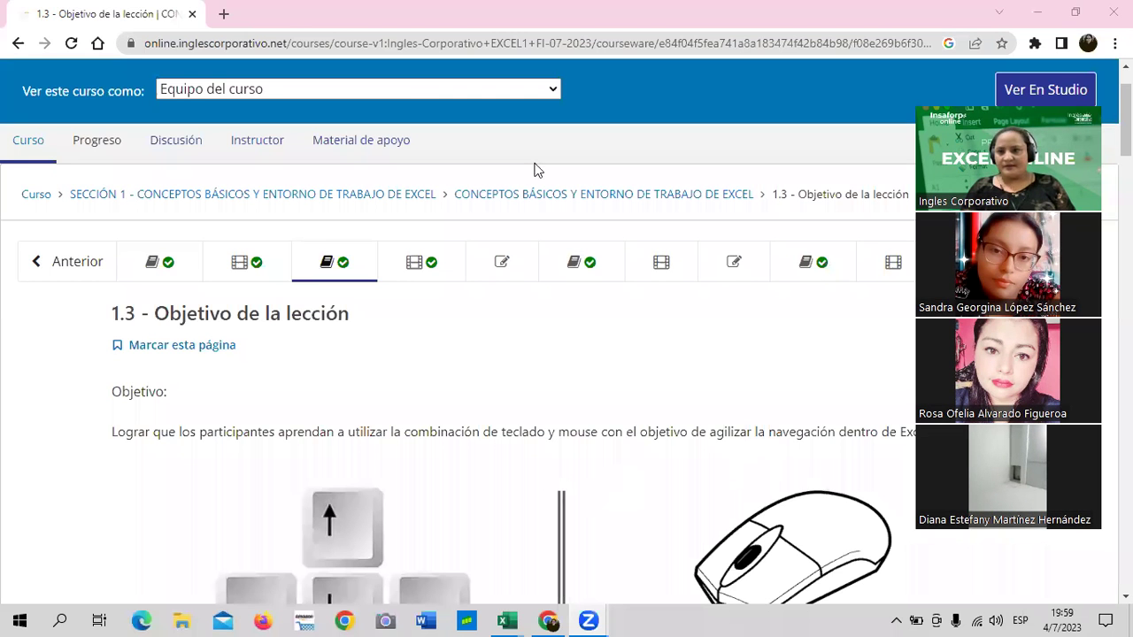
- Return to the Excel sales workbook and select cells G19 and J15
left_click_drag(1047, 99, 1062, 73)
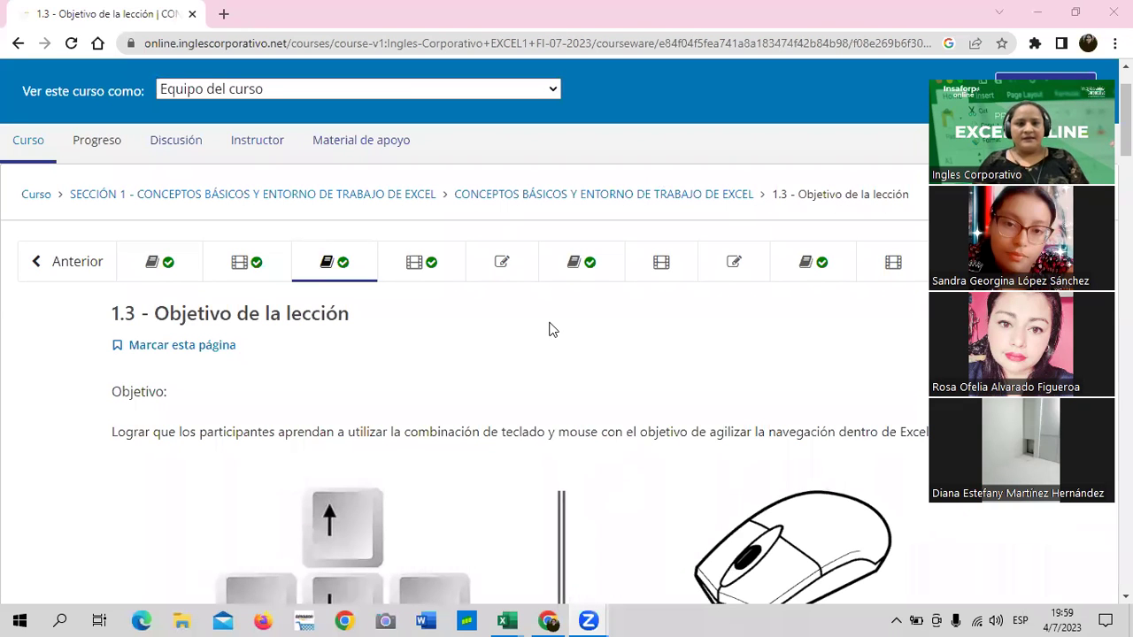
scroll(547, 356, "down", 2)
scroll(547, 356, "down", 2)
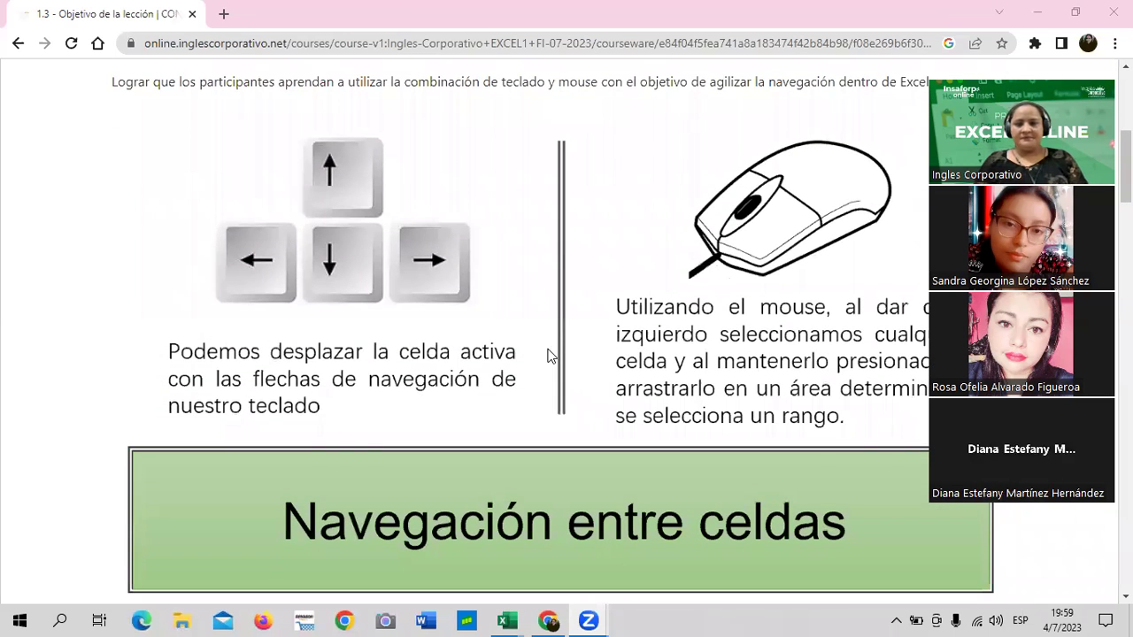
scroll(547, 356, "down", 3)
scroll(548, 356, "down", 3)
scroll(548, 352, "down", 3)
scroll(548, 352, "down", 3)
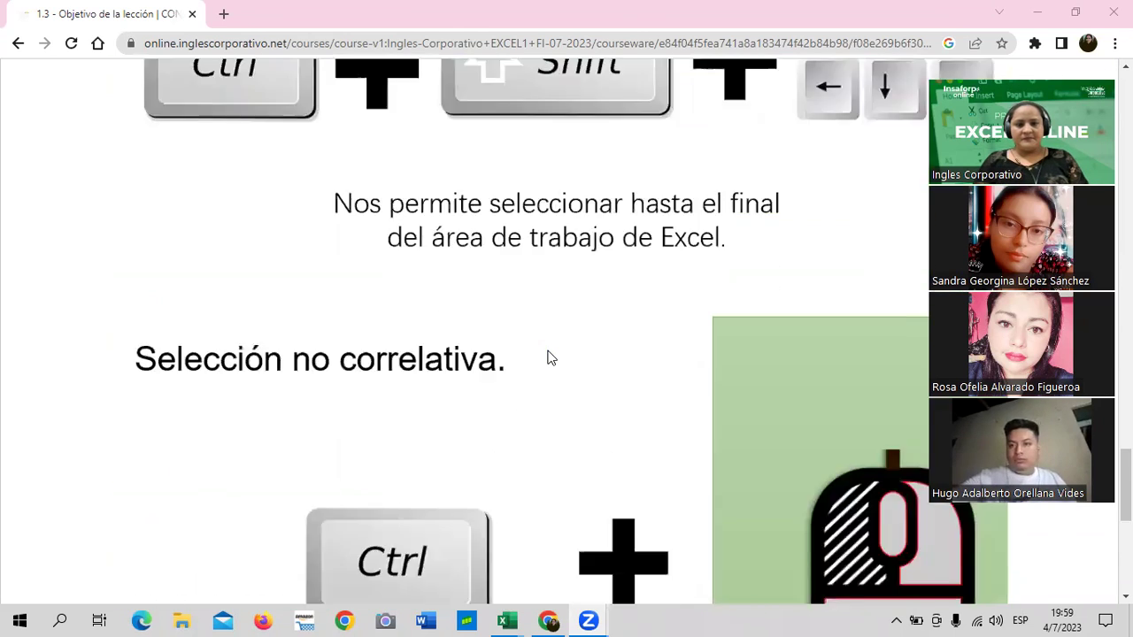
scroll(548, 352, "down", 3)
scroll(548, 352, "down", 3)
scroll(548, 357, "up", 1)
scroll(548, 357, "up", 3)
scroll(547, 356, "up", 2)
scroll(548, 356, "up", 2)
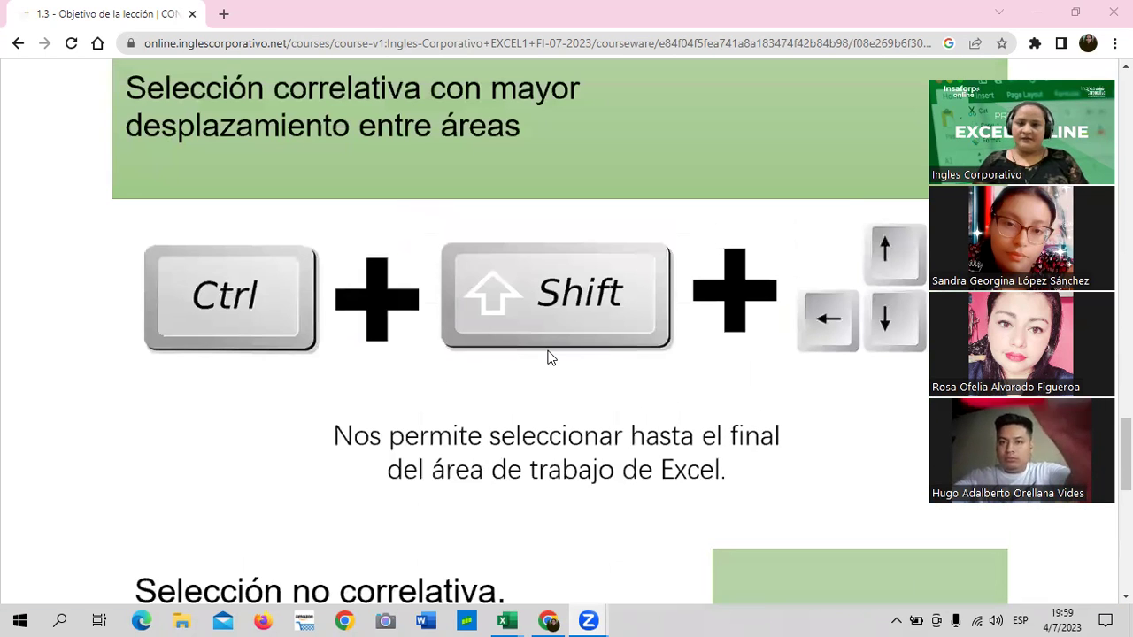
scroll(548, 356, "up", 4)
scroll(548, 351, "up", 1)
scroll(548, 351, "up", 3)
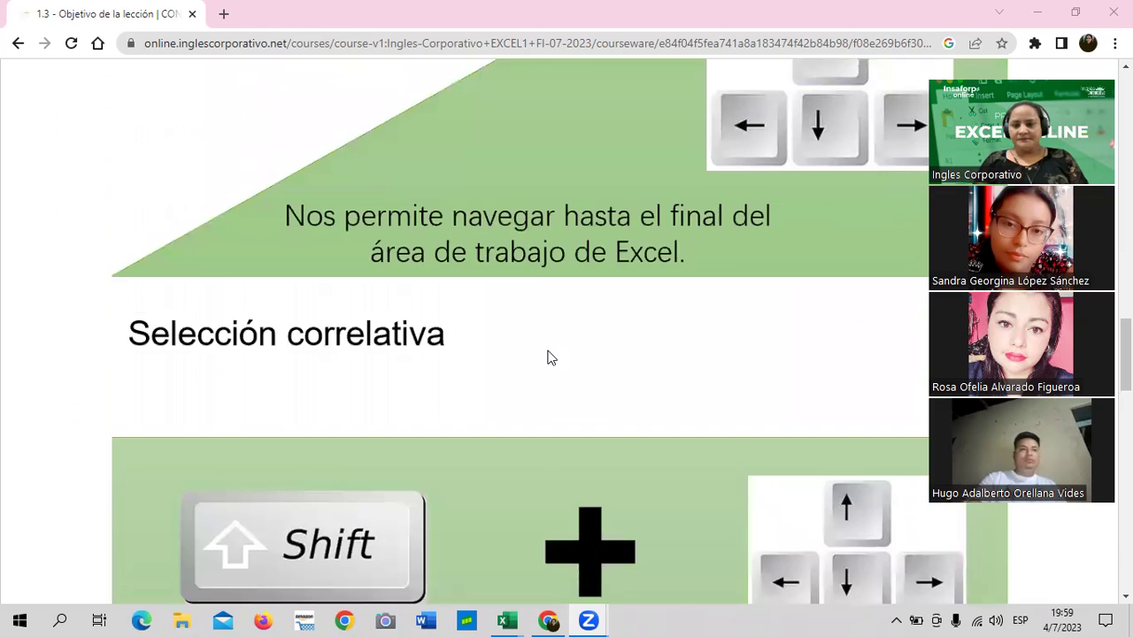
scroll(548, 351, "up", 3)
scroll(548, 352, "up", 5)
scroll(548, 356, "up", 4)
scroll(548, 356, "up", 4)
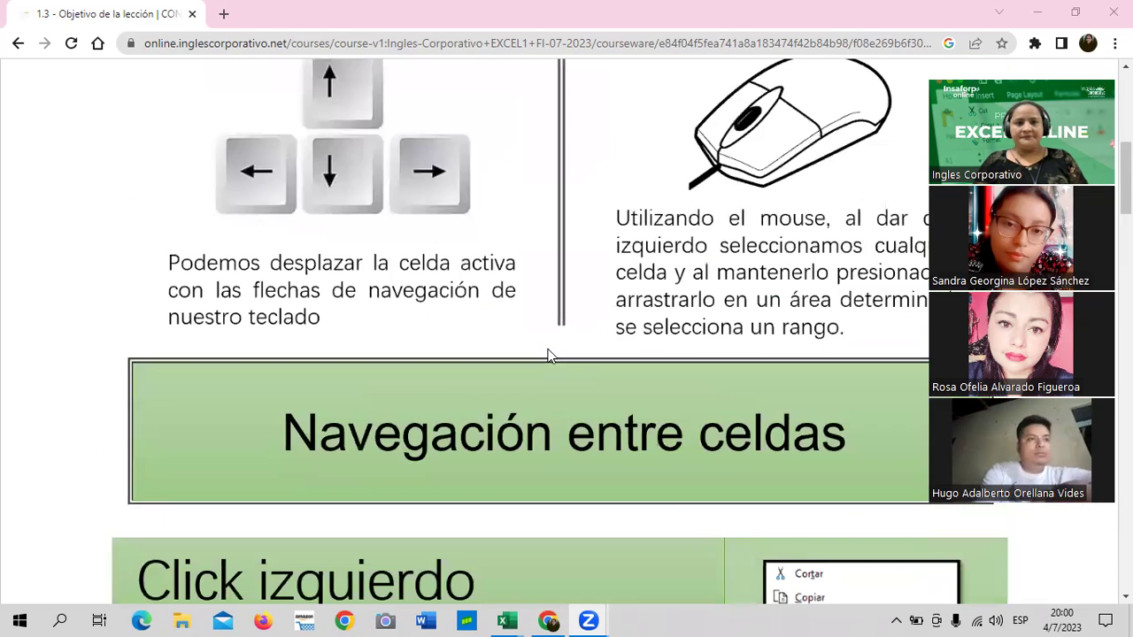
scroll(548, 356, "up", 4)
scroll(548, 355, "up", 2)
scroll(548, 356, "down", 1)
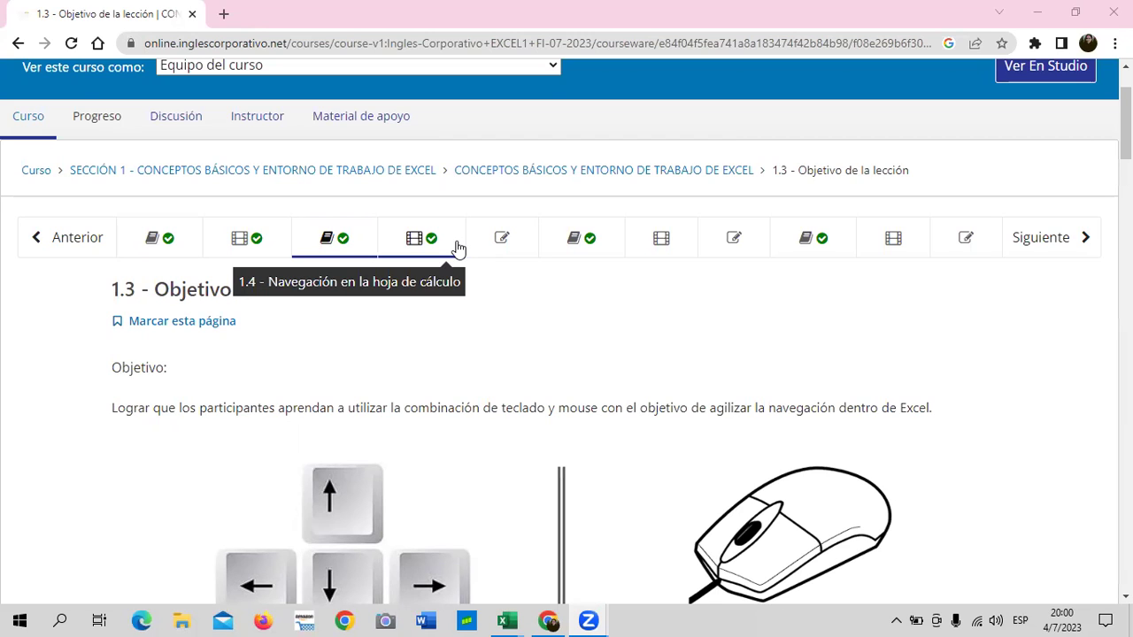
scroll(614, 392, "down", 1)
scroll(616, 390, "down", 6)
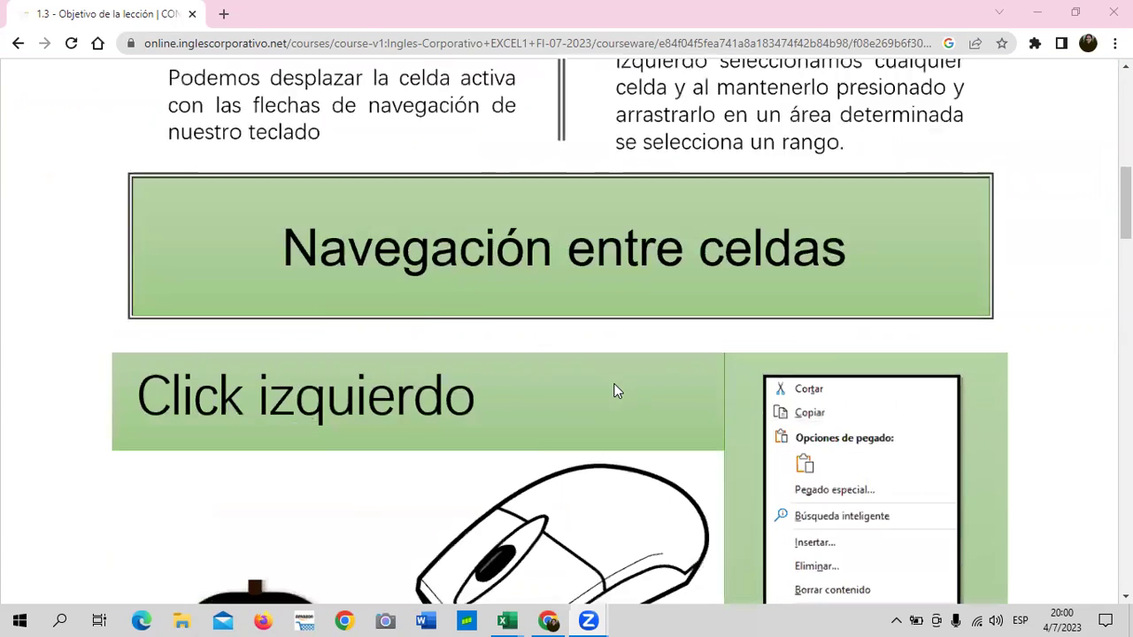
scroll(617, 390, "down", 2)
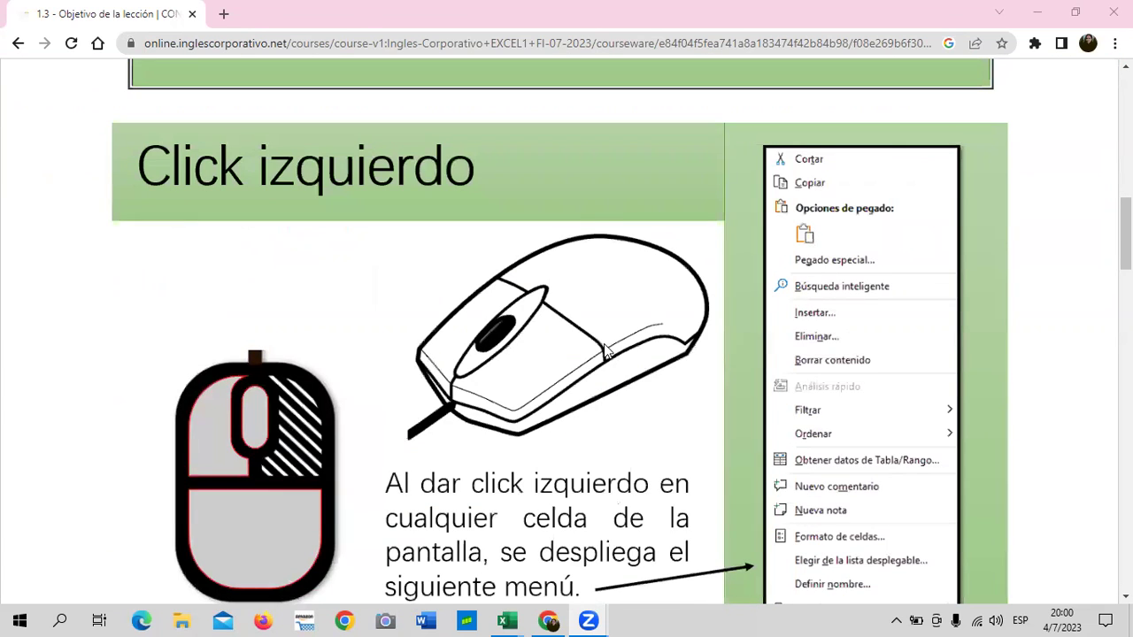
scroll(566, 380, "down", 3)
scroll(562, 387, "up", 5)
scroll(562, 386, "up", 4)
scroll(564, 372, "up", 2)
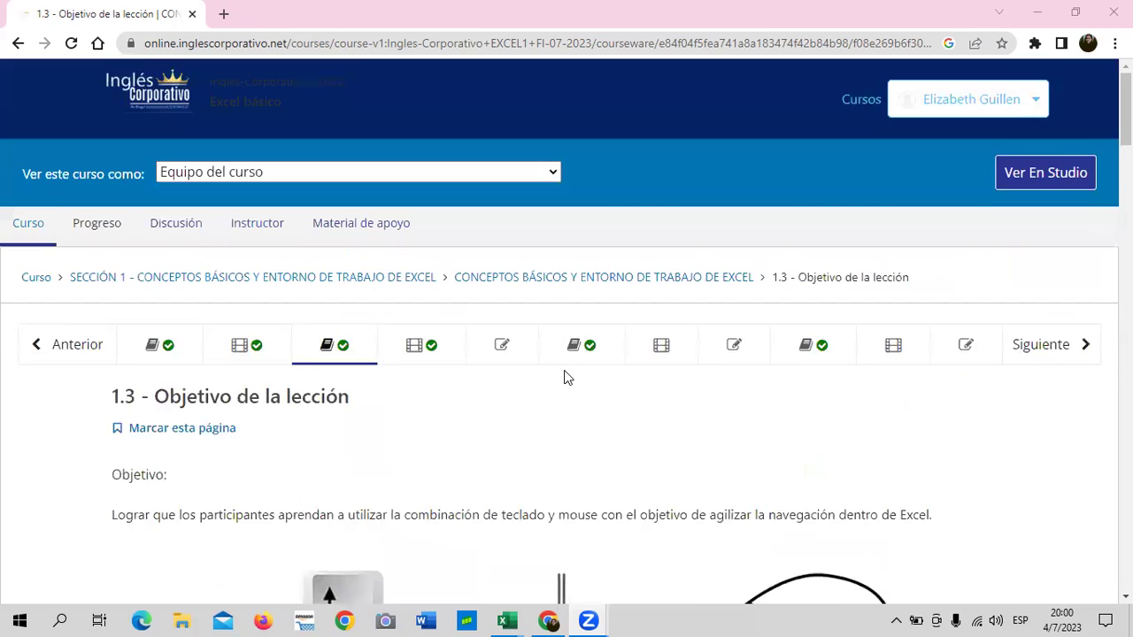
scroll(563, 370, "down", 2)
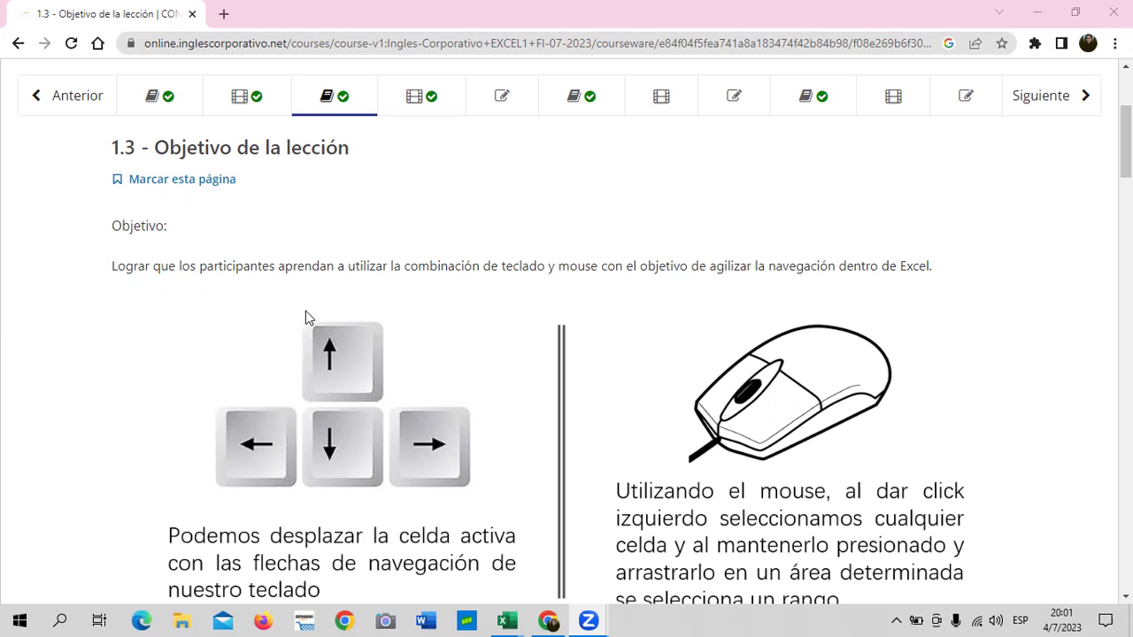
scroll(305, 324, "down", 3)
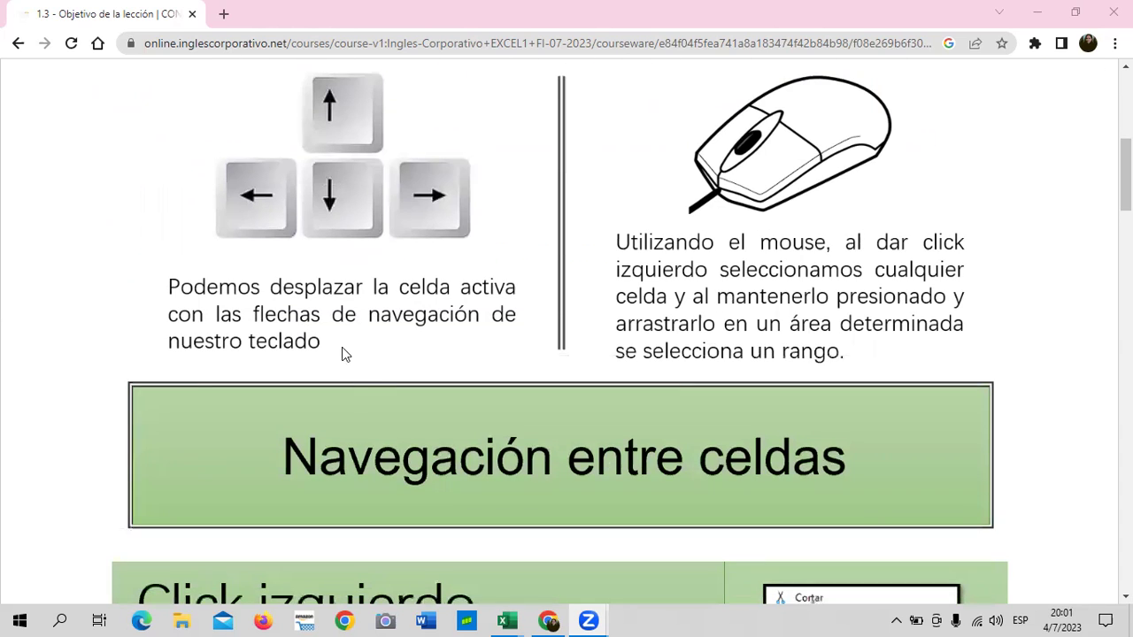
scroll(343, 349, "up", 2)
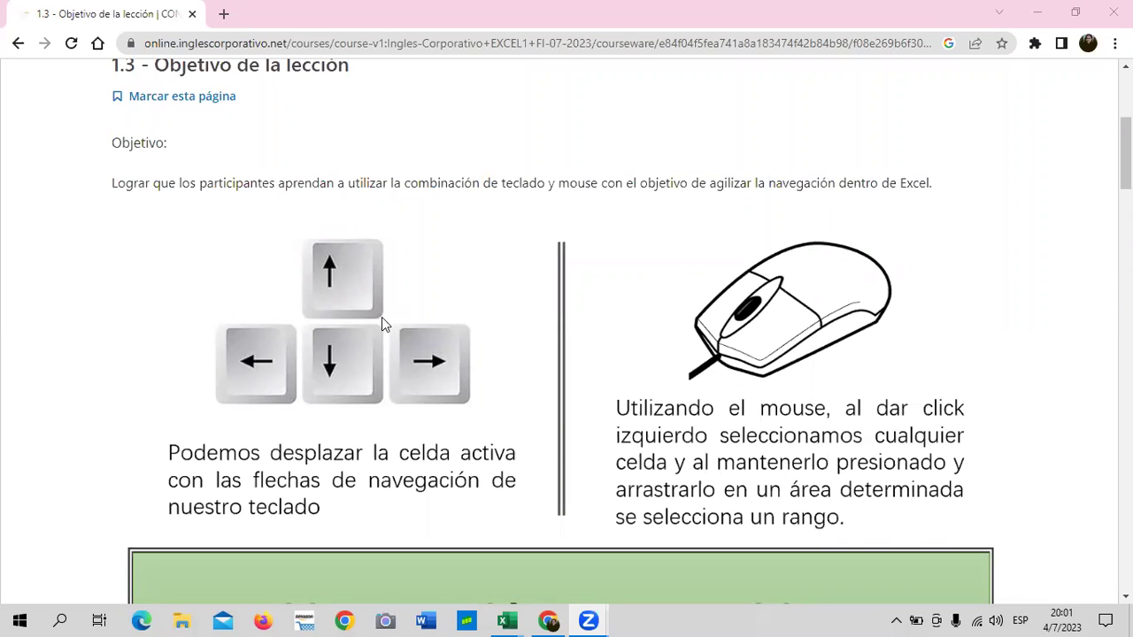
scroll(383, 319, "down", 1)
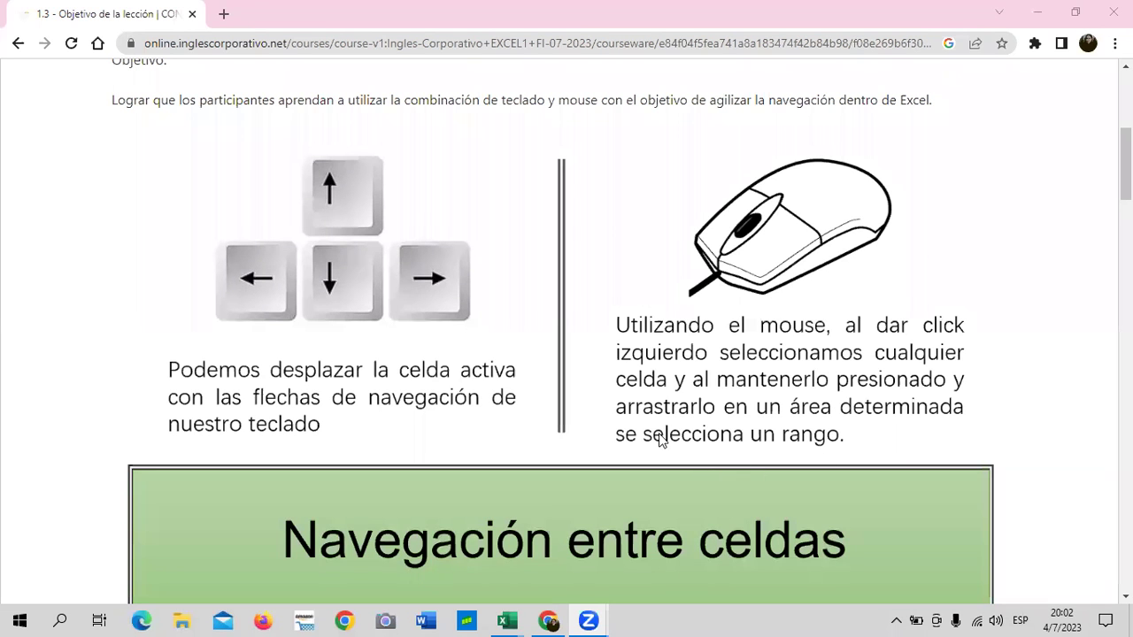
scroll(557, 312, "down", 2)
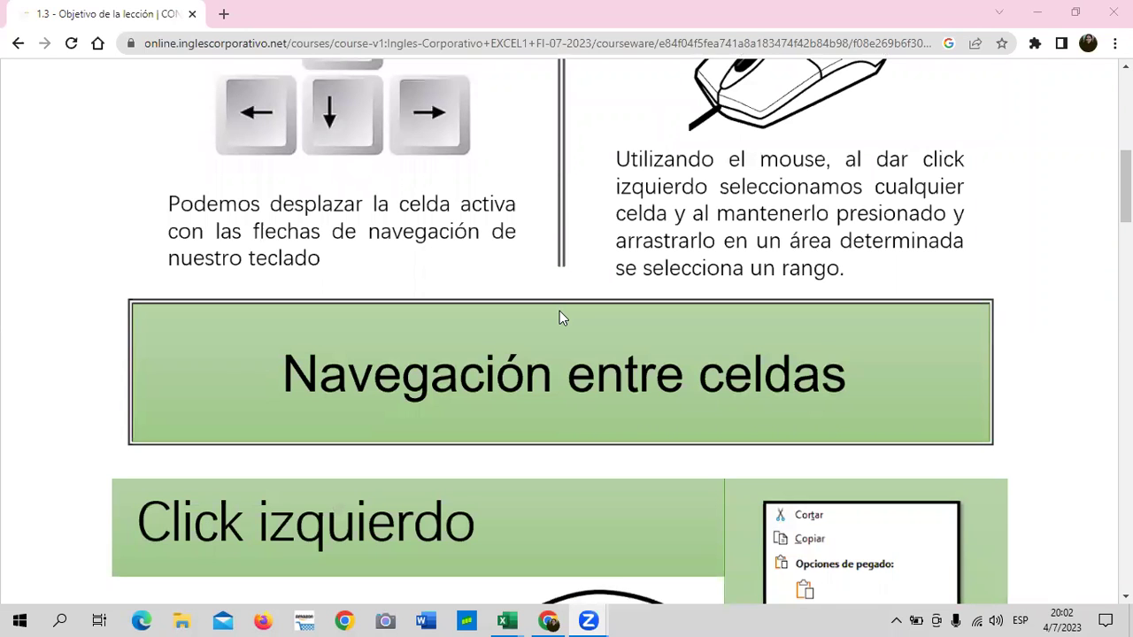
scroll(403, 394, "down", 2)
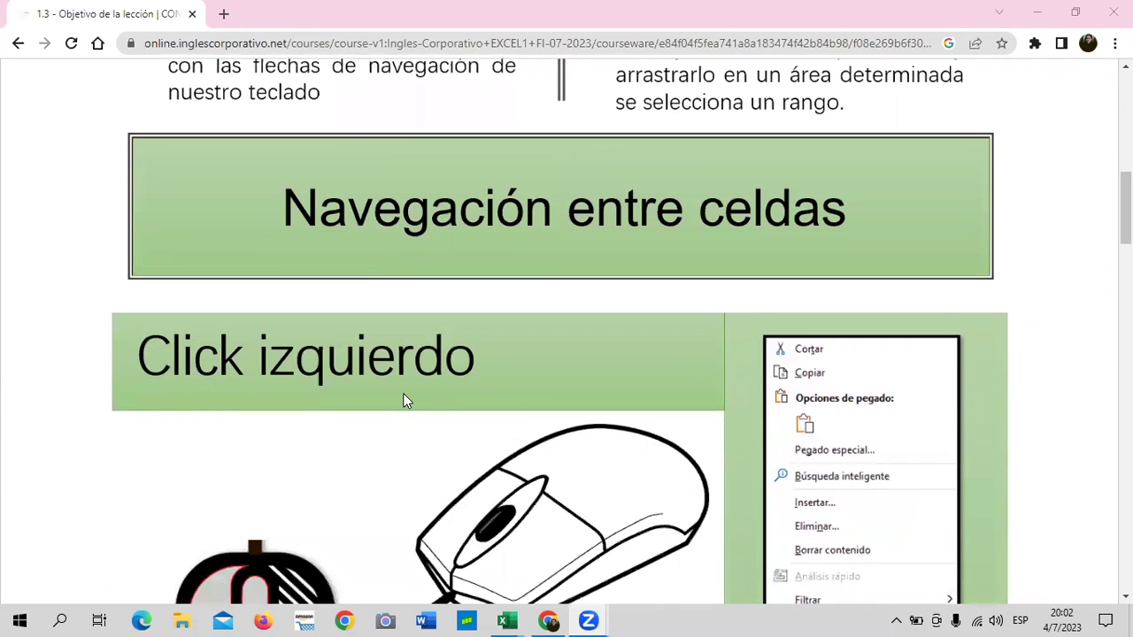
scroll(403, 400, "up", 4)
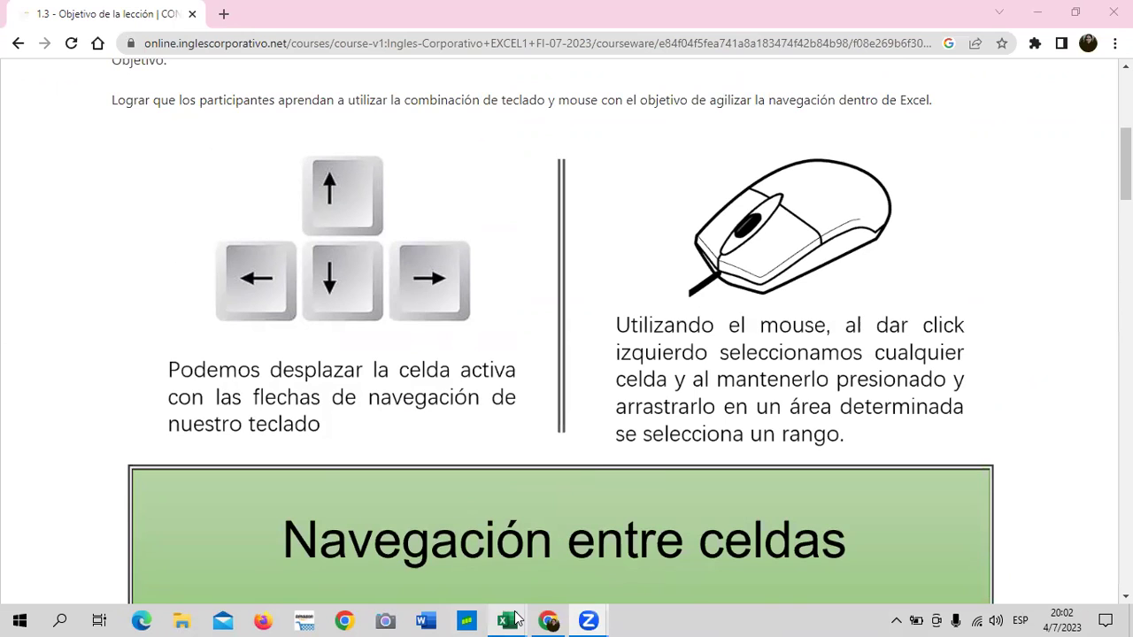
mouse_move(506, 620)
left_click(424, 561)
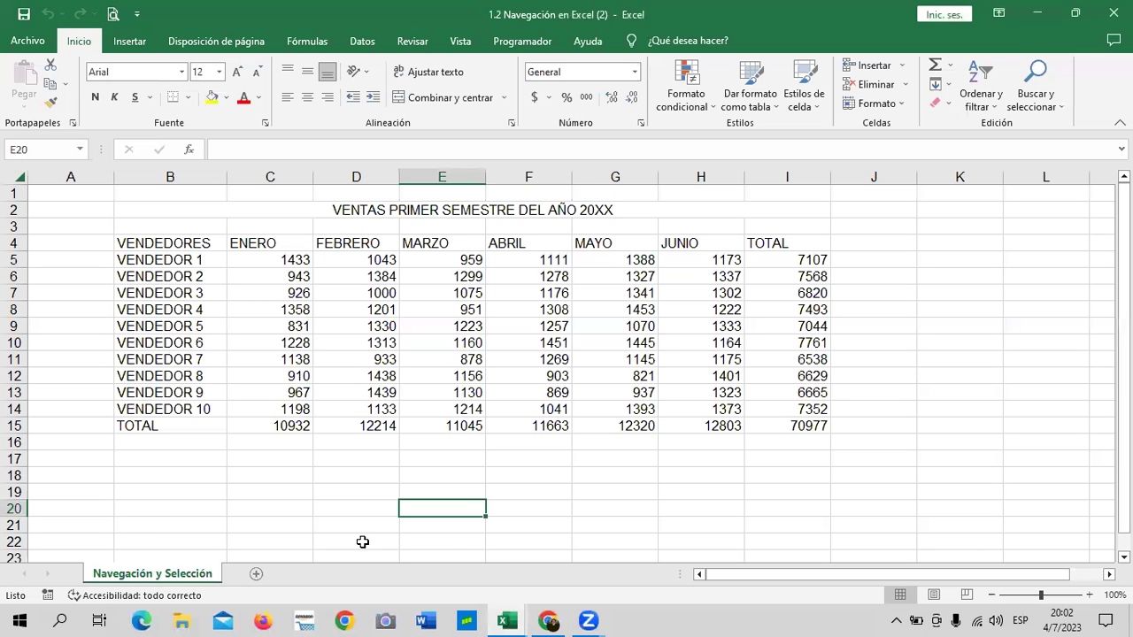
left_click(597, 487)
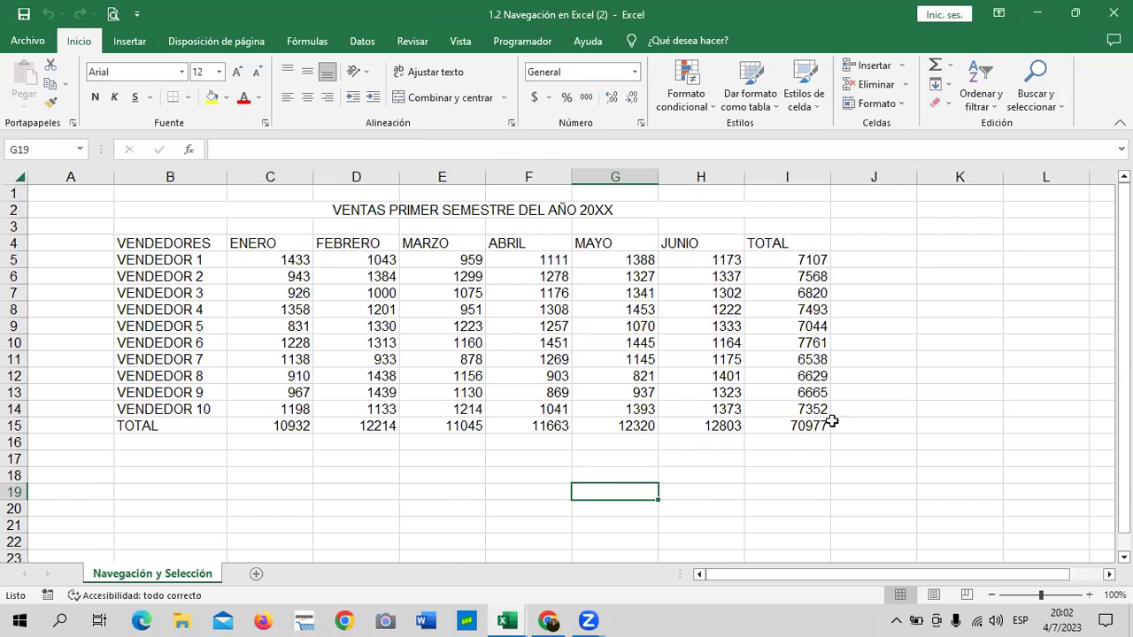
left_click(898, 430)
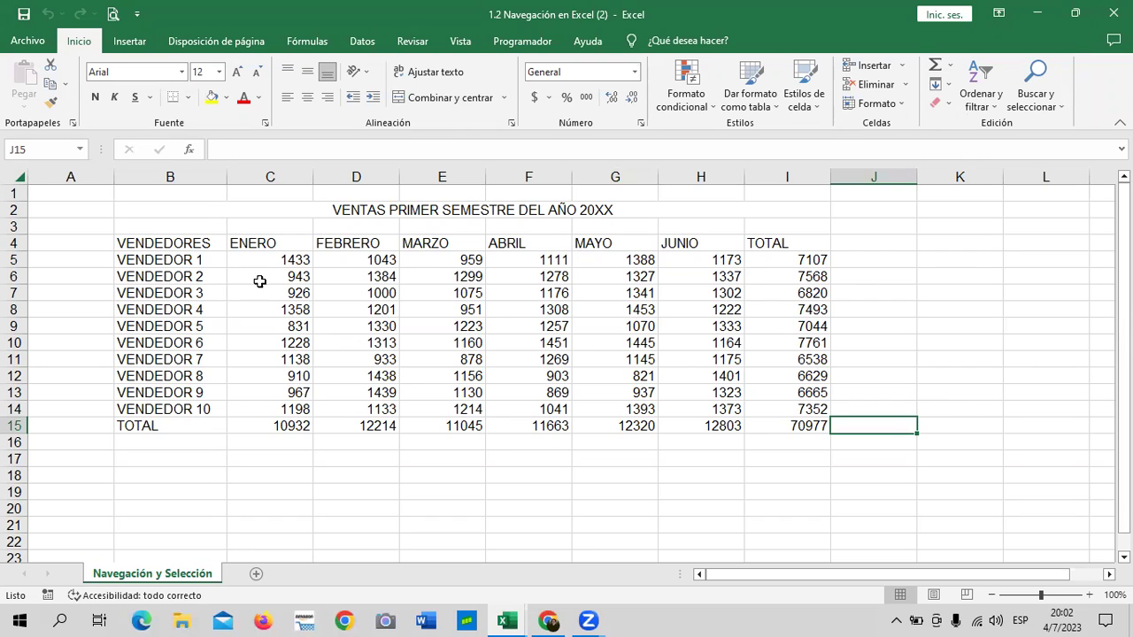
- Add blank sheets Hoja1 and Hoja2, then go back to the Navegación y Selección sheet
left_click(256, 573)
left_click(306, 573)
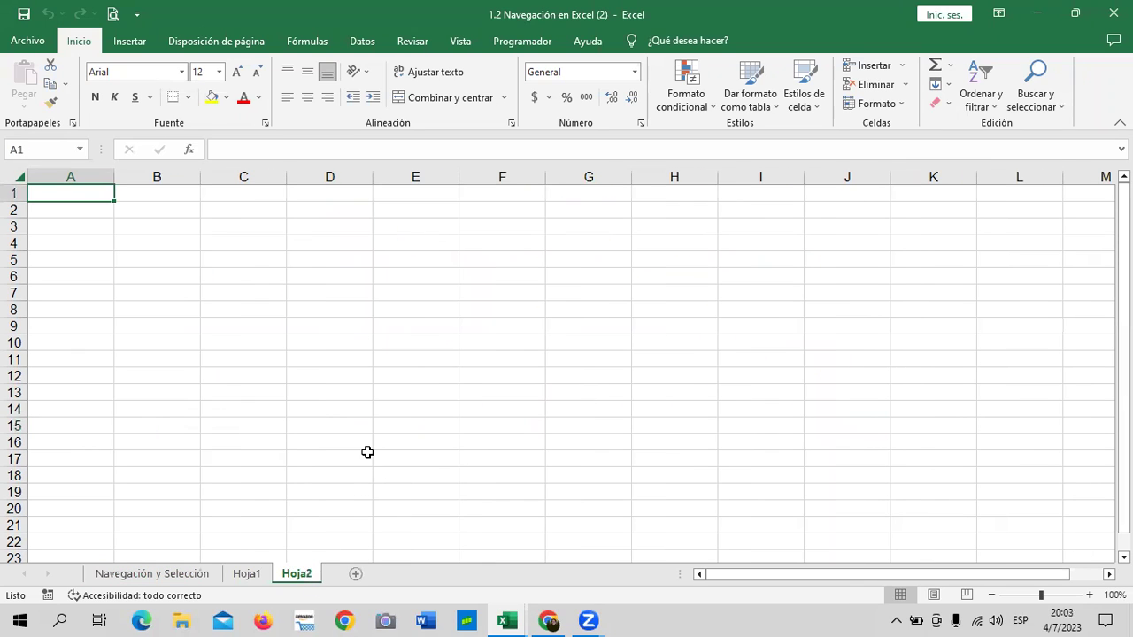
left_click(176, 577)
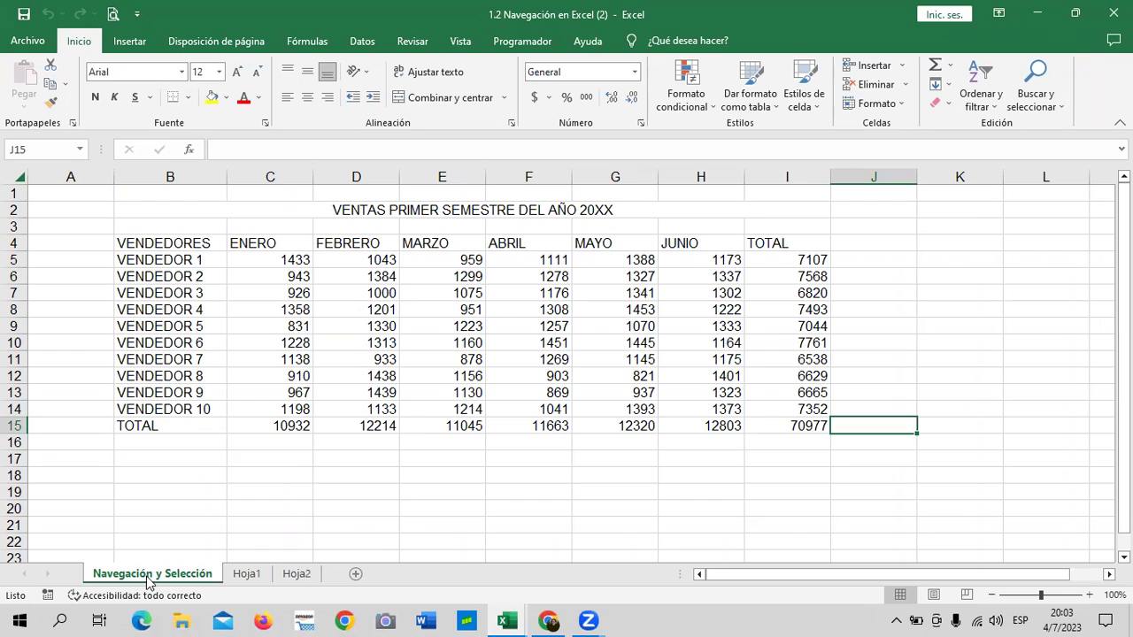
left_click(244, 207)
left_click(209, 248)
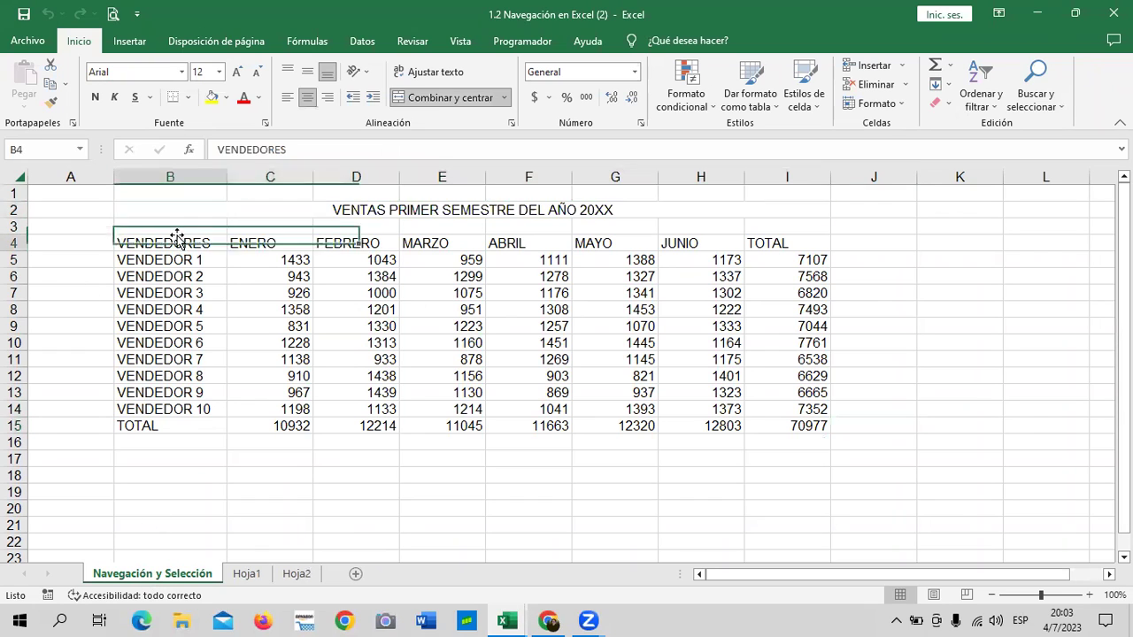
key("Down")
key("Down")
key("Down")
key("Down")
key("Down")
key("Down")
key("Down")
key("Down")
key("Down")
key("Down")
key("Down")
key("Right")
key("Right")
key("Right")
key("Up")
key("Up")
key("Up")
key("Up")
key("Up")
key("Up")
key("Up")
key("Up")
key("Up")
key("Up")
key("Up")
key("Down")
key("Right")
key("Right")
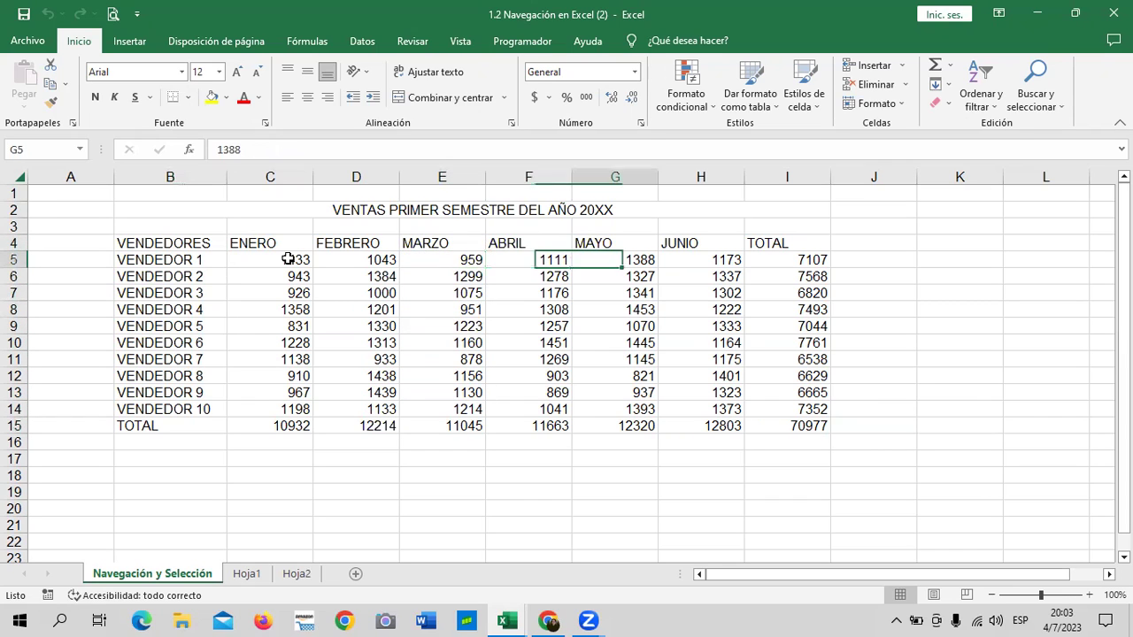
key("Right")
key("Right")
key("Right")
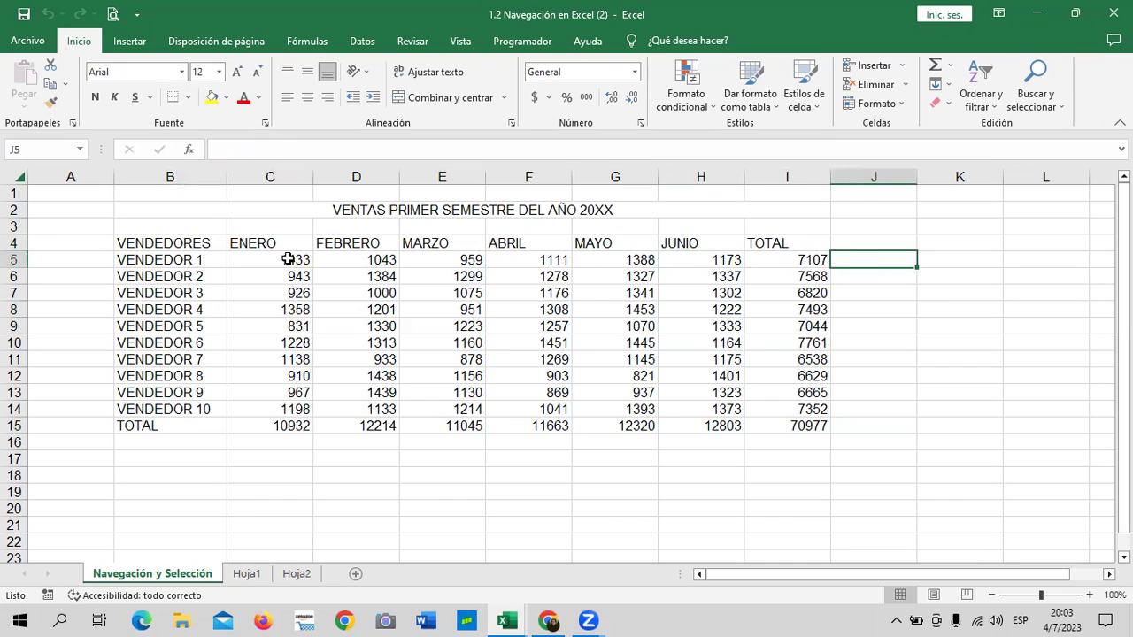
key("Left")
key("Left")
key("Left")
key("Down")
key("Down")
key("Down")
key("Down")
key("Left")
key("Left")
key("Left")
key("Left")
key("Left")
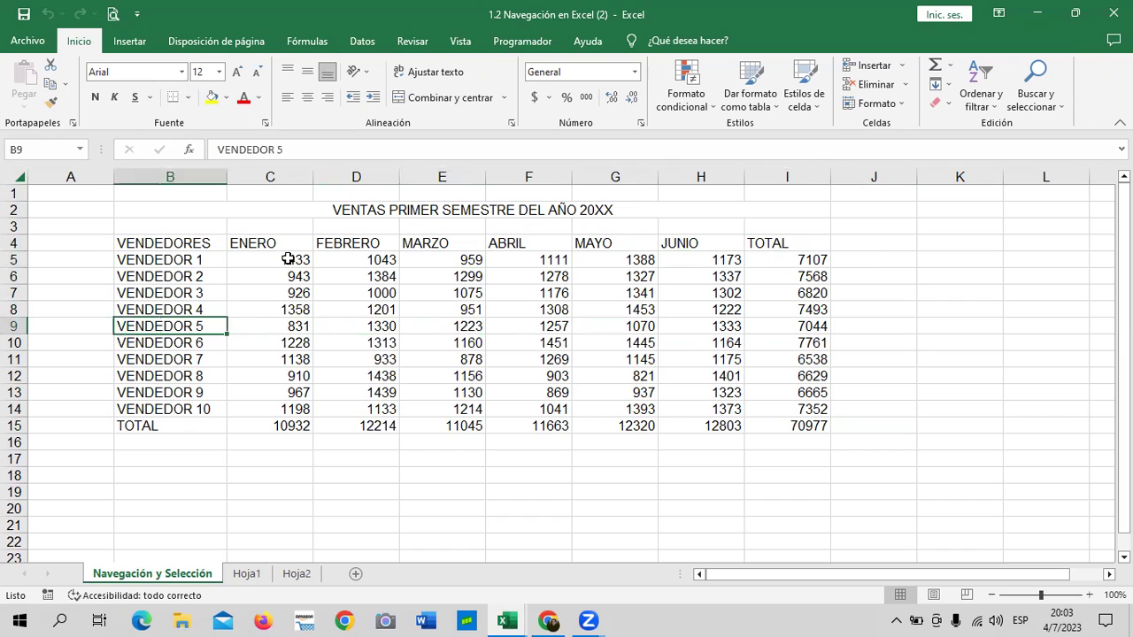
key("Up")
key("Up")
key("Up")
key("Up")
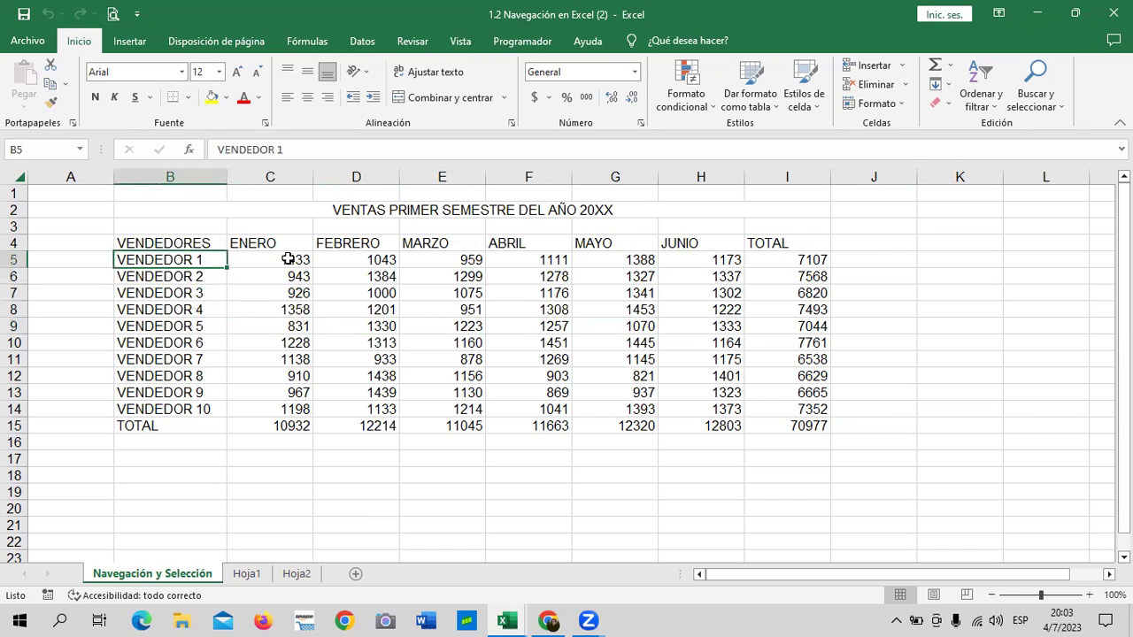
key("Down")
key("Down")
key("Down")
key("Down")
key("Down")
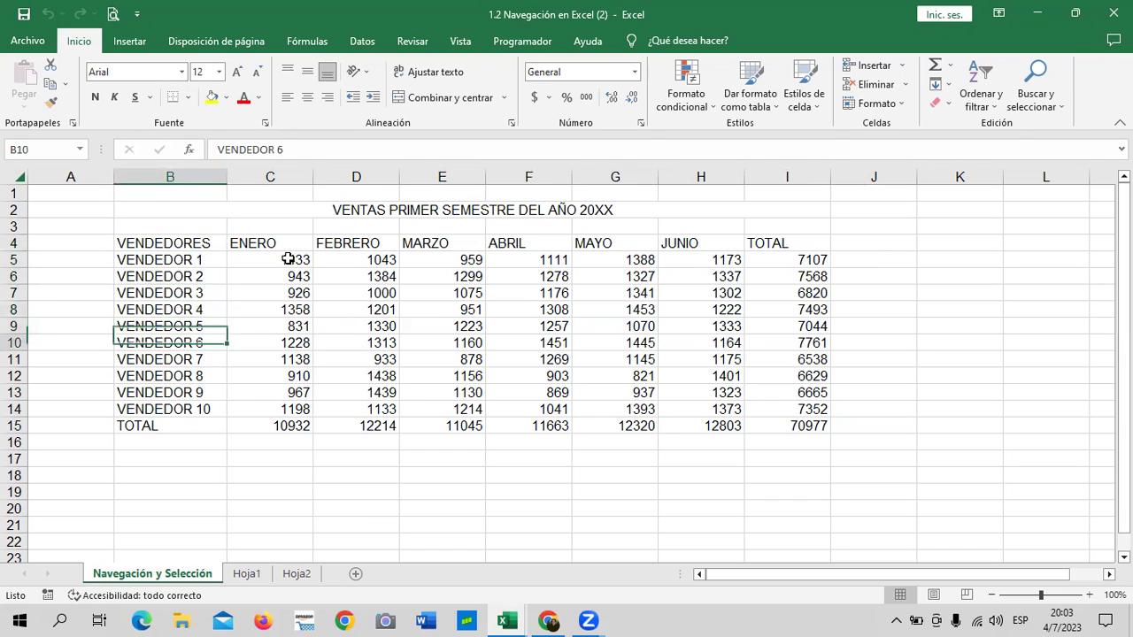
key("Right")
key("Right")
key("Right")
key("Right")
key("Right")
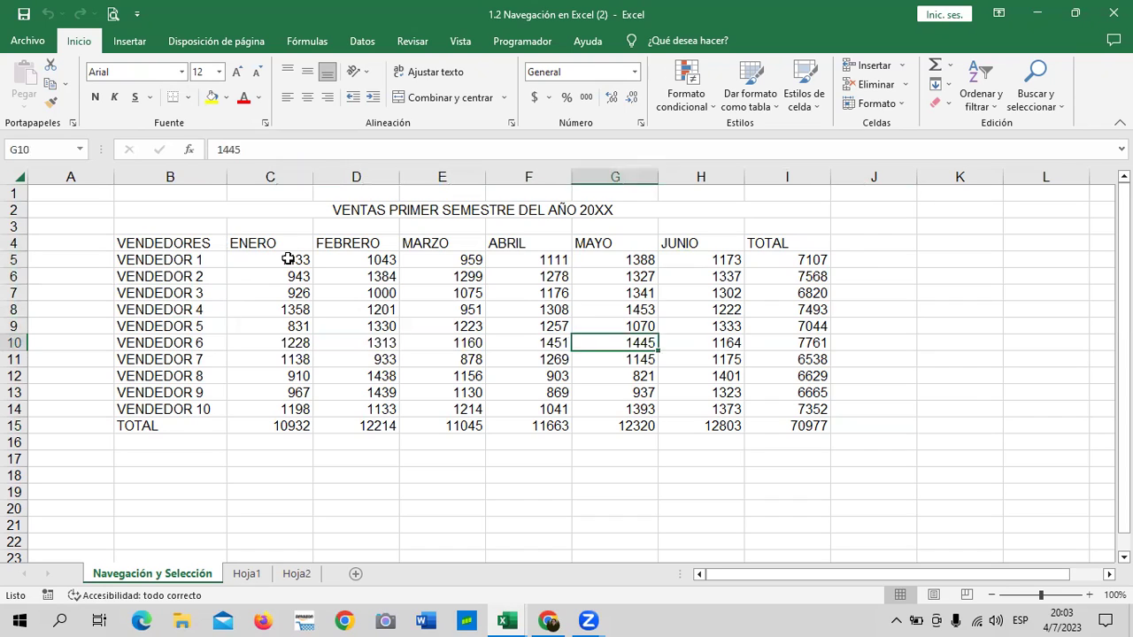
key("Right")
key("Right")
key("Up")
key("Up")
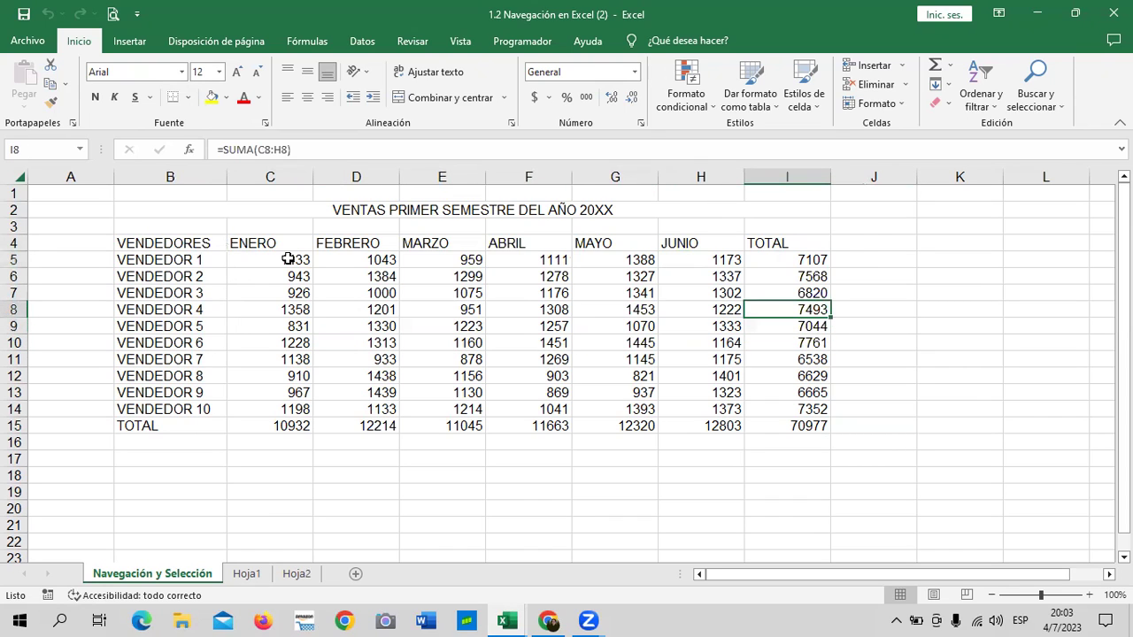
key("Up")
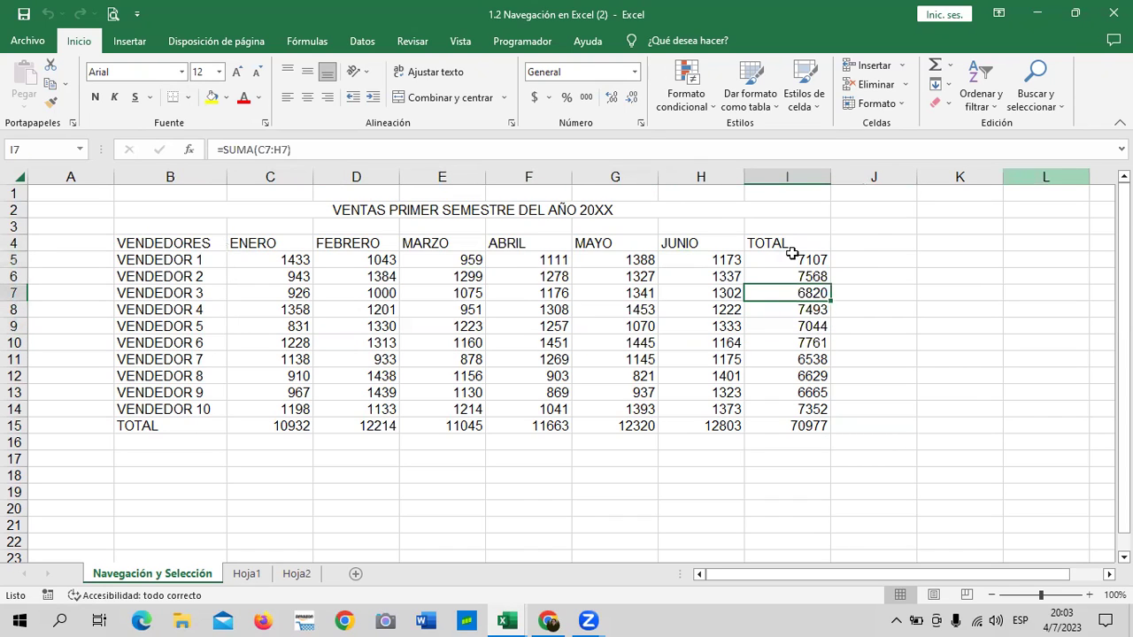
- Move around the sales table from G6, D8 and B4 to D6 using clicks and arrow keys
left_click(617, 276)
left_click(377, 310)
left_click(221, 357)
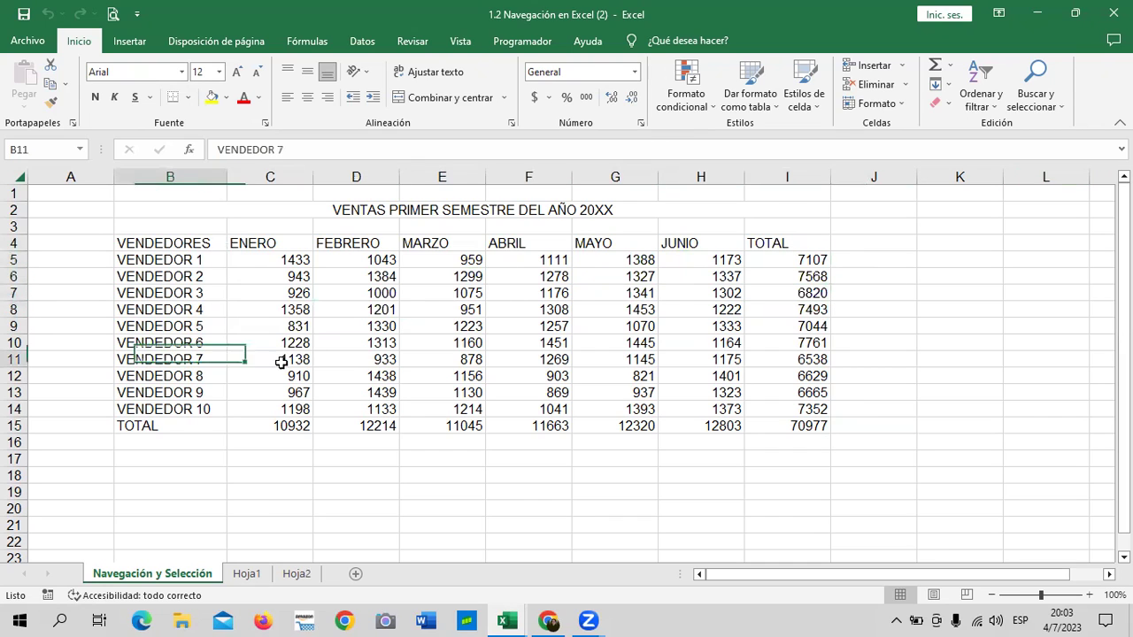
left_click_drag(181, 241, 182, 260)
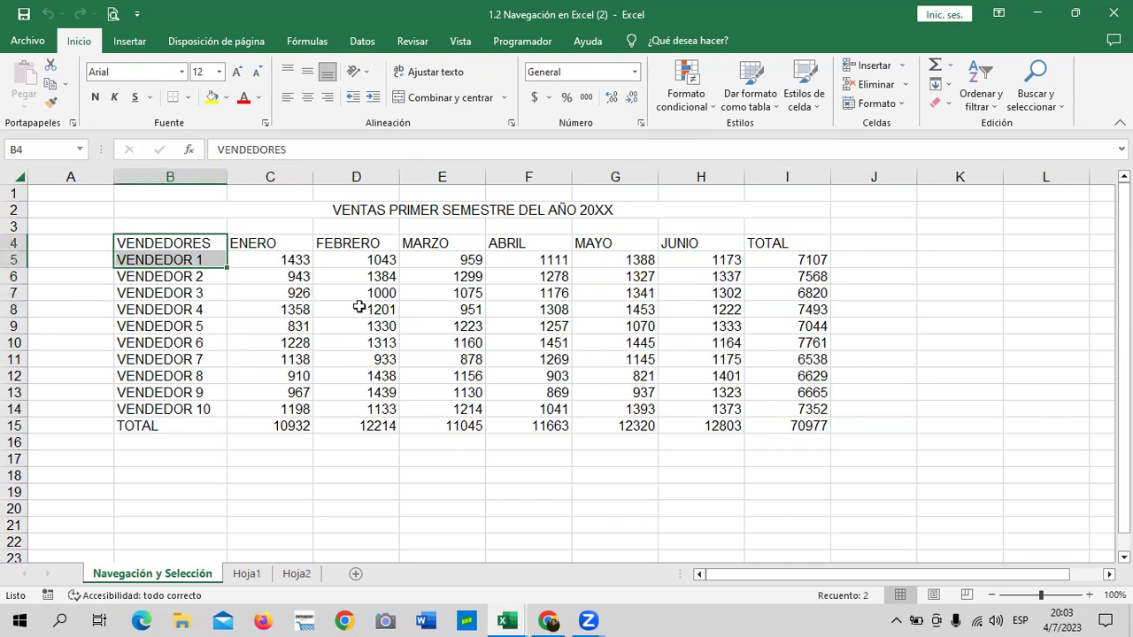
key("shift+Up")
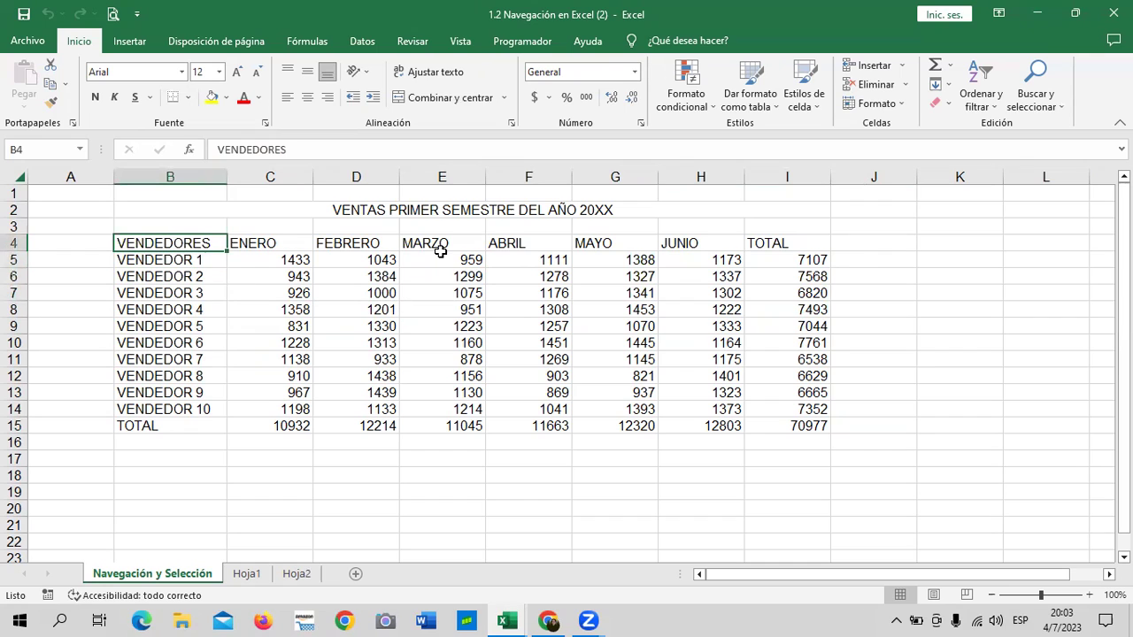
key("Down")
key("Down")
key("Down")
key("Down")
key("Down")
key("Down")
key("Right")
key("Right")
key("Right")
key("Right")
key("Left")
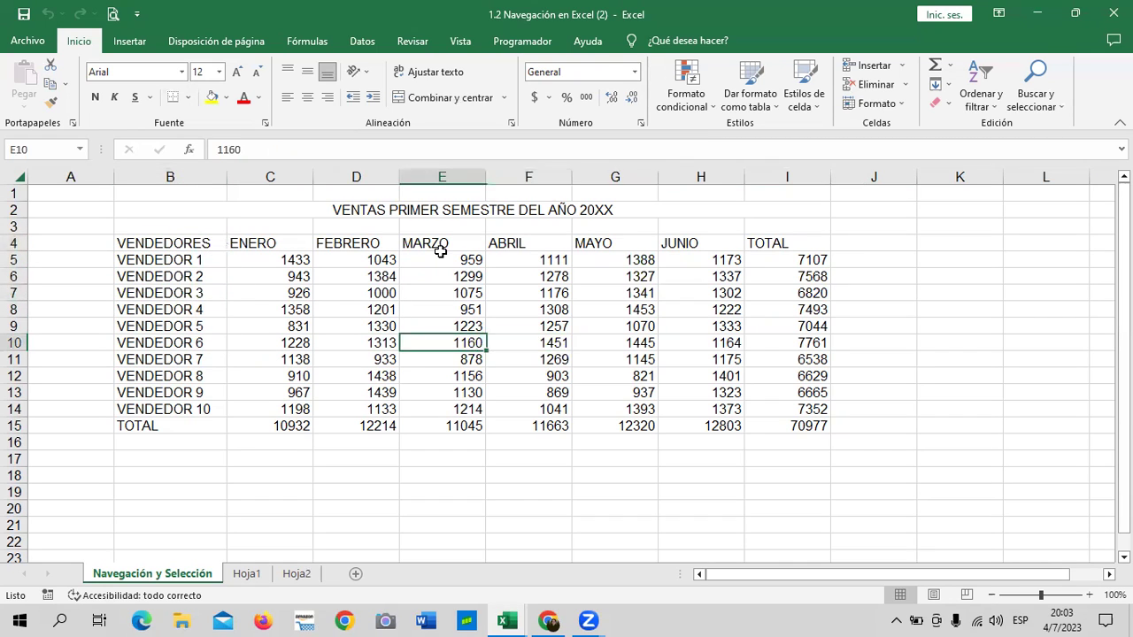
key("Left")
key("Up")
key("Up")
key("Up")
key("Up")
key("Up")
key("Up")
key("Up")
key("Down")
key("Down")
key("Down")
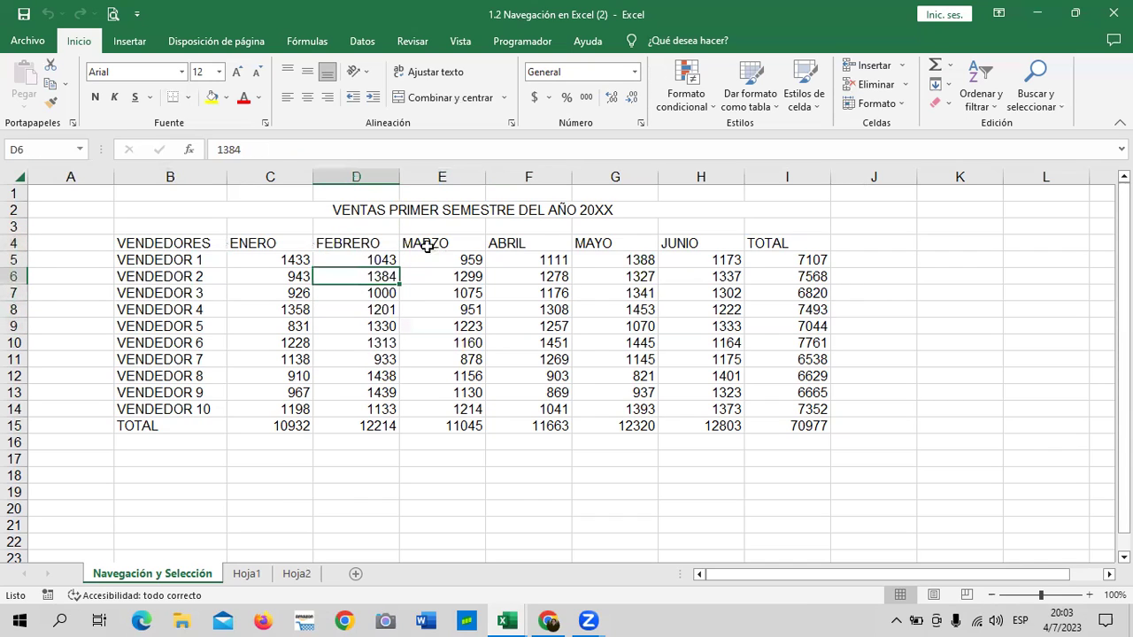
- Move through column J, ending on empty cell J5 beside the VENDEDOR 1 total
left_click(885, 248)
left_click(853, 261)
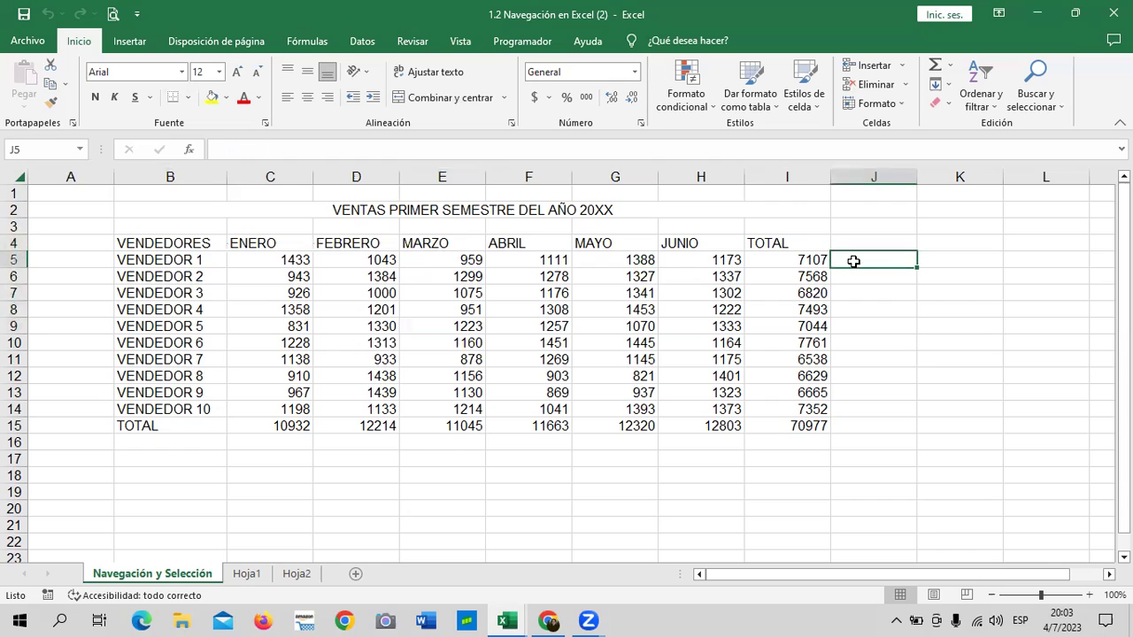
key("Down")
key("Down")
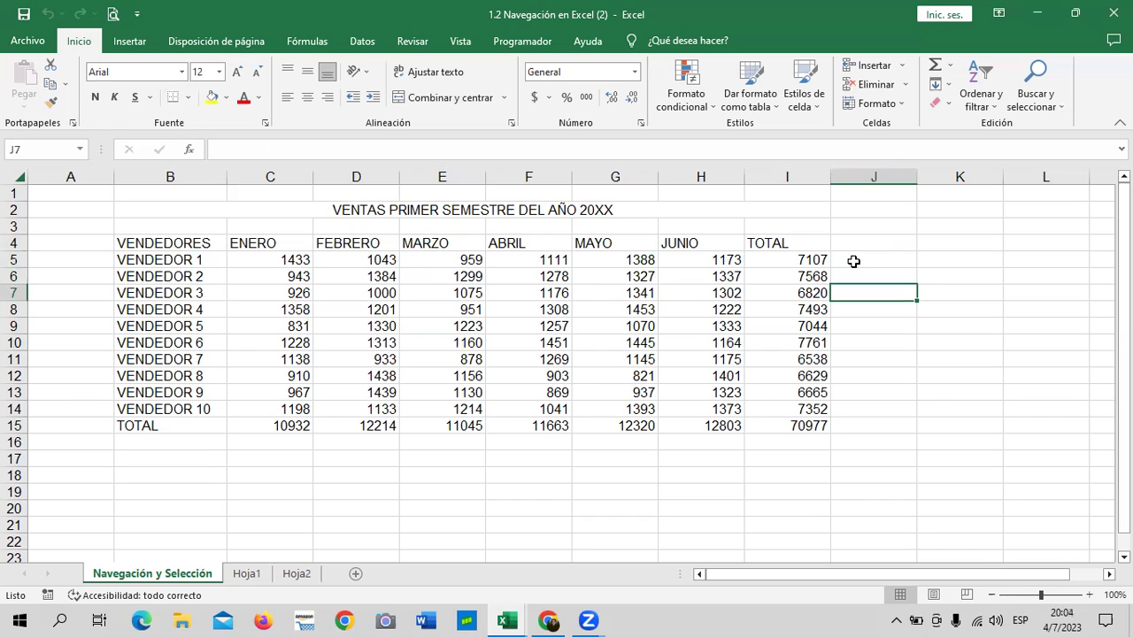
key("Down")
key("Down")
key("Down")
key("Down")
key("Down")
left_click(853, 261)
mouse_move(891, 258)
left_mouse_down()
mouse_move(921, 354)
mouse_move(915, 283)
left_mouse_up()
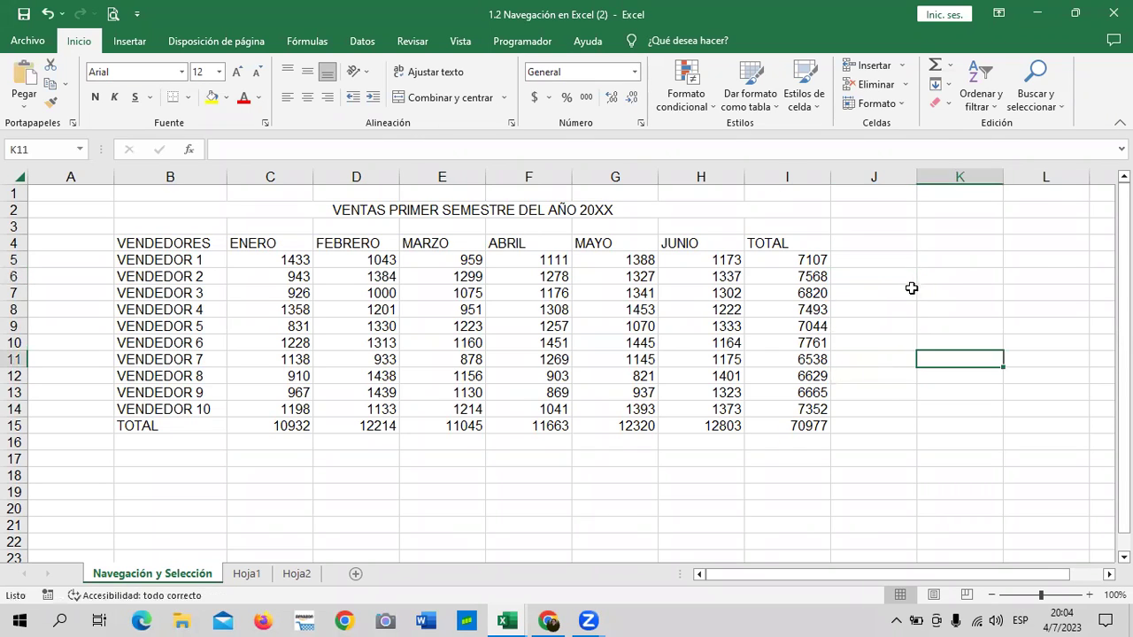
left_click(854, 260)
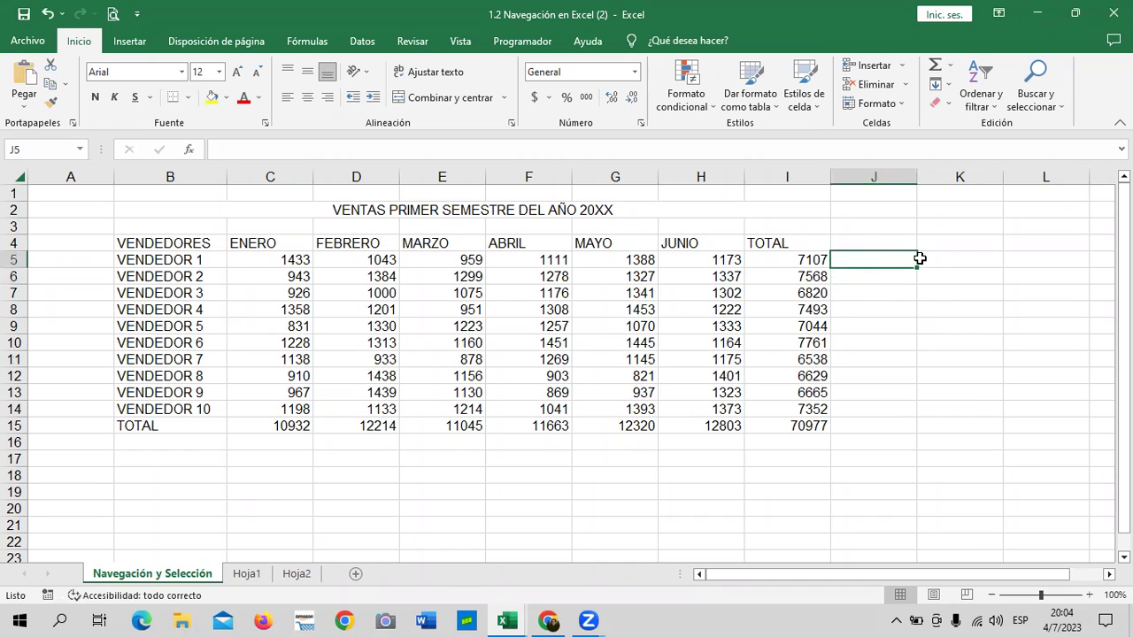
- Enter 500, 600, 800, 400 and 900 down J5:J9, correcting a mistyped 9000 to 900
type("500")
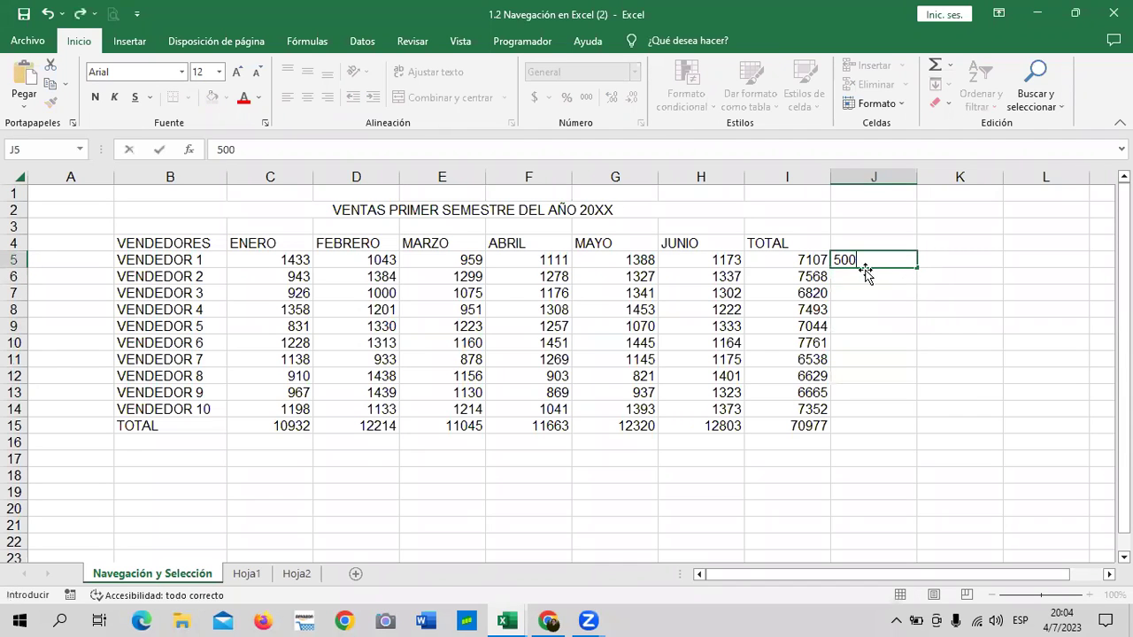
left_click(859, 275)
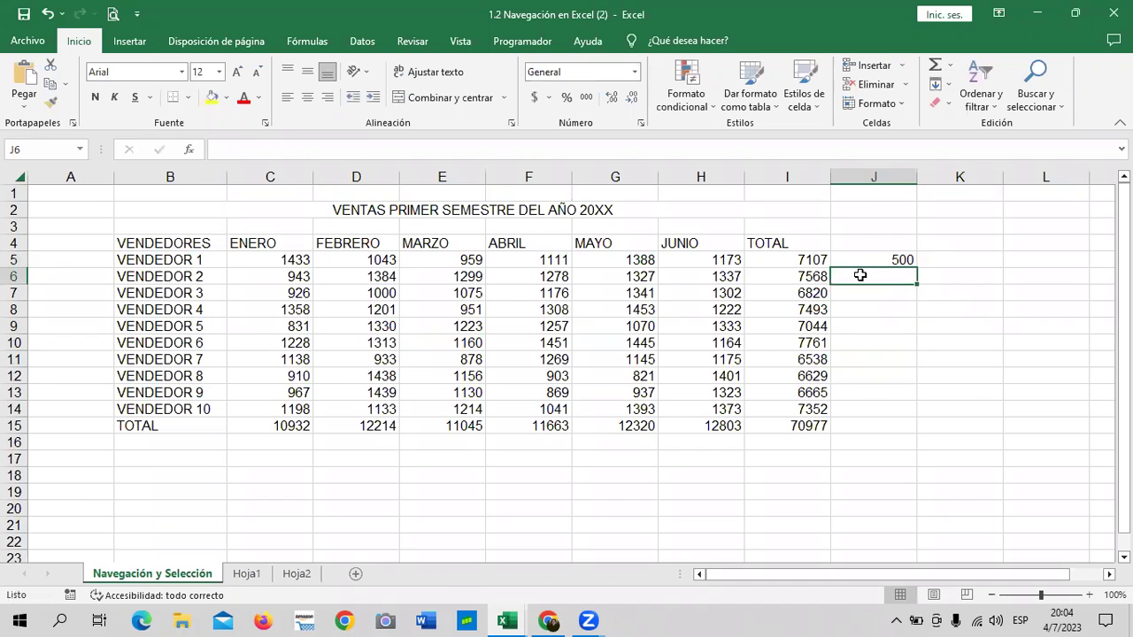
type("600")
key("Return")
type("800")
key("Return")
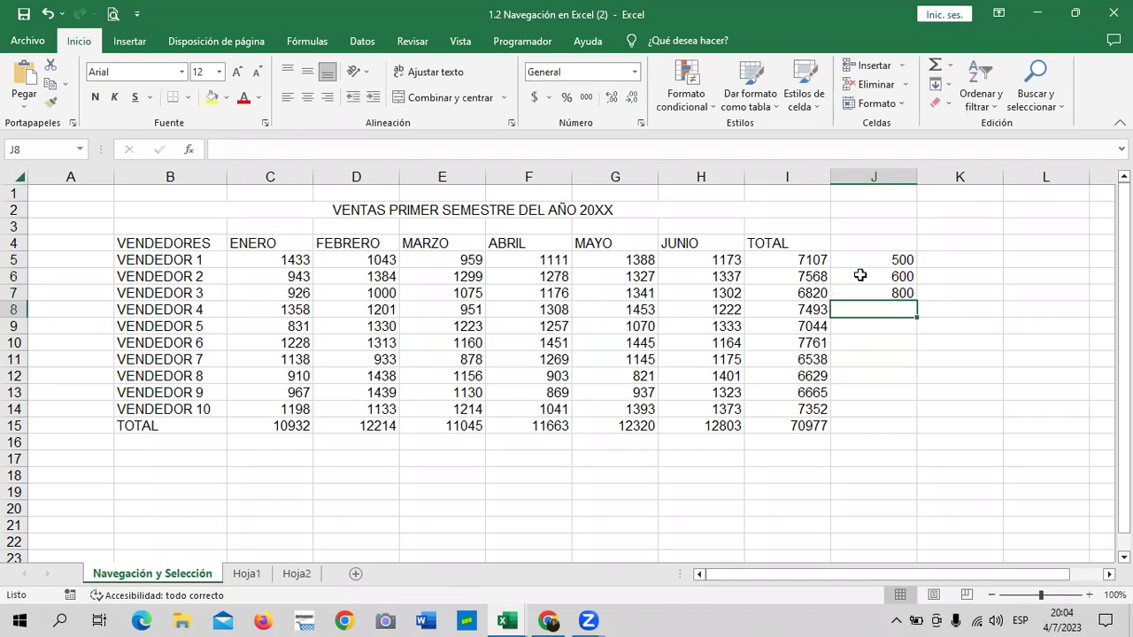
type("400")
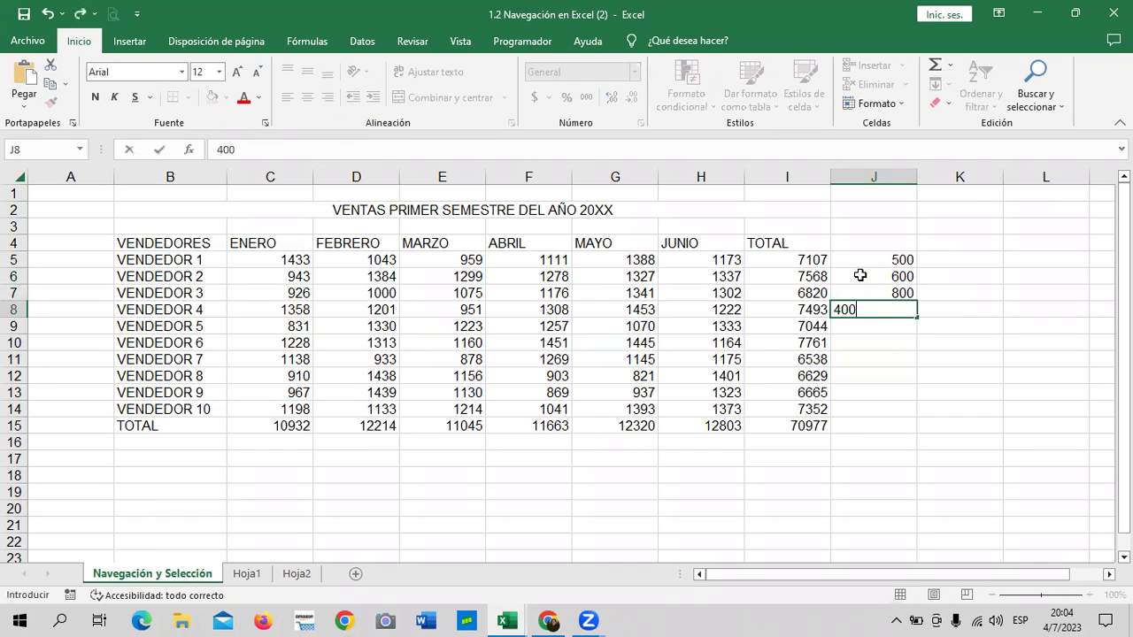
key("Return")
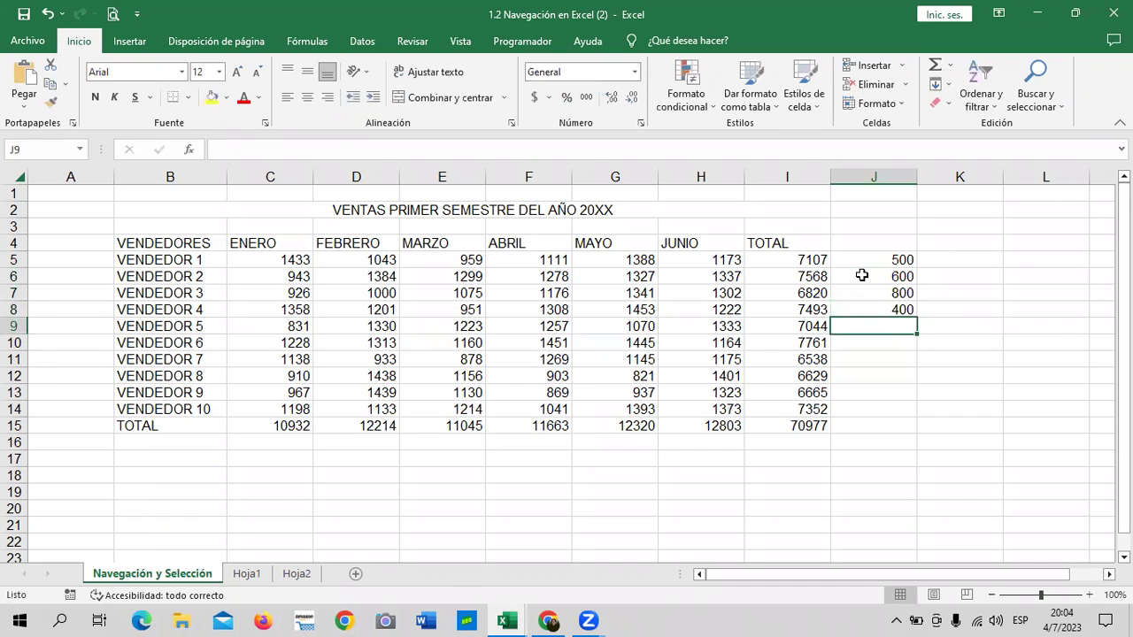
type("9000")
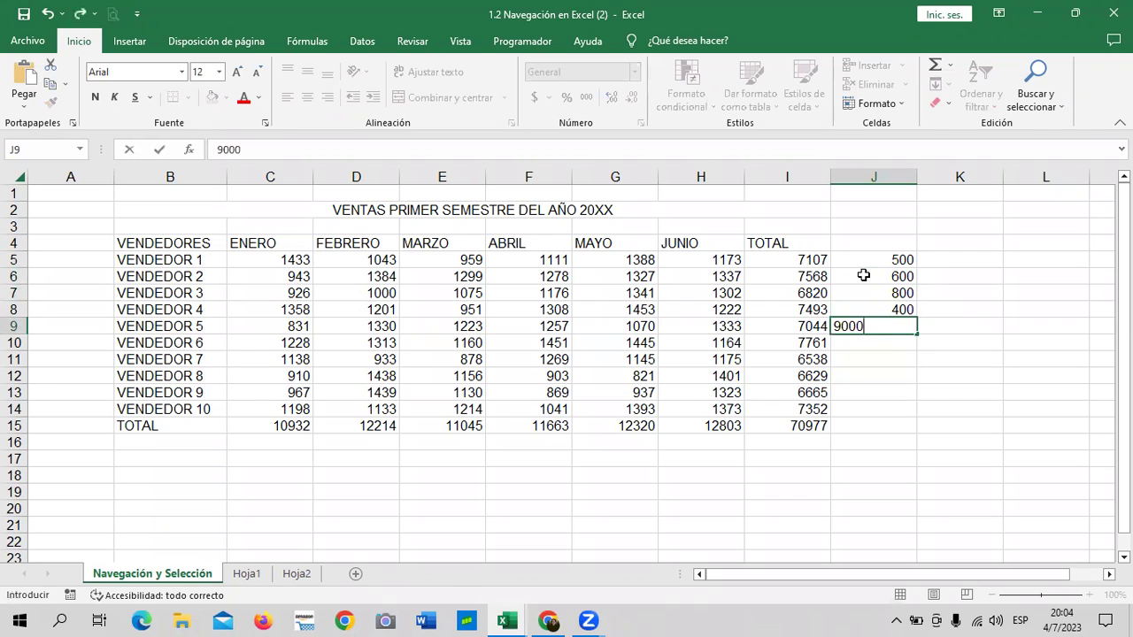
key("BackSpace")
key("Return")
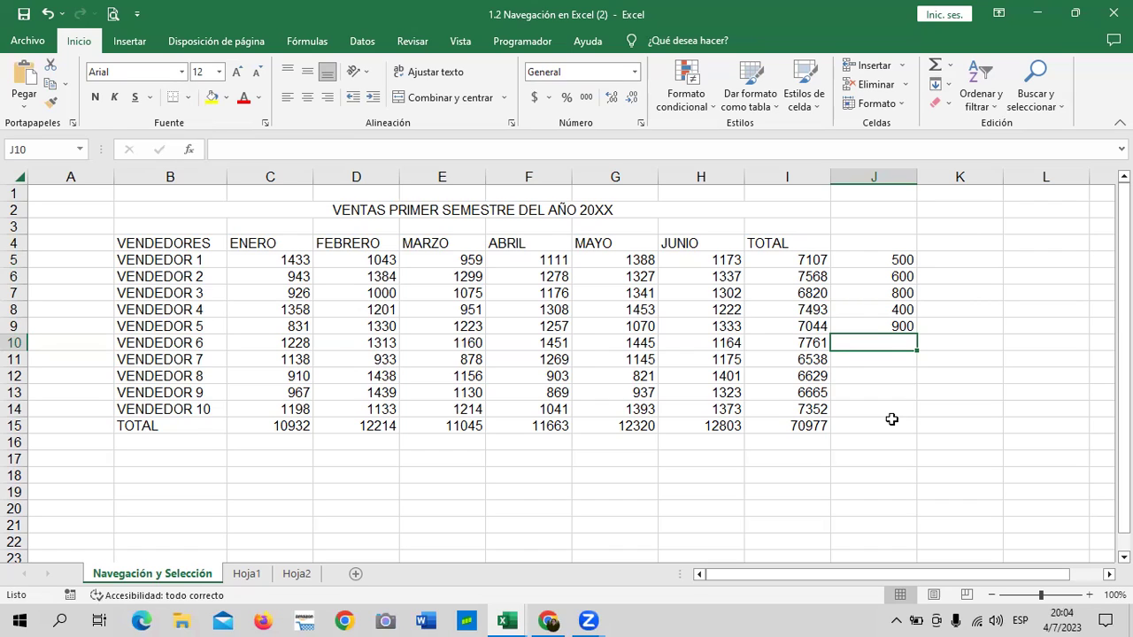
- Move between cells J5, K5 and L5 with clicks and arrow keys
left_click(936, 263)
left_click_drag(900, 274, 879, 261)
left_click(879, 261)
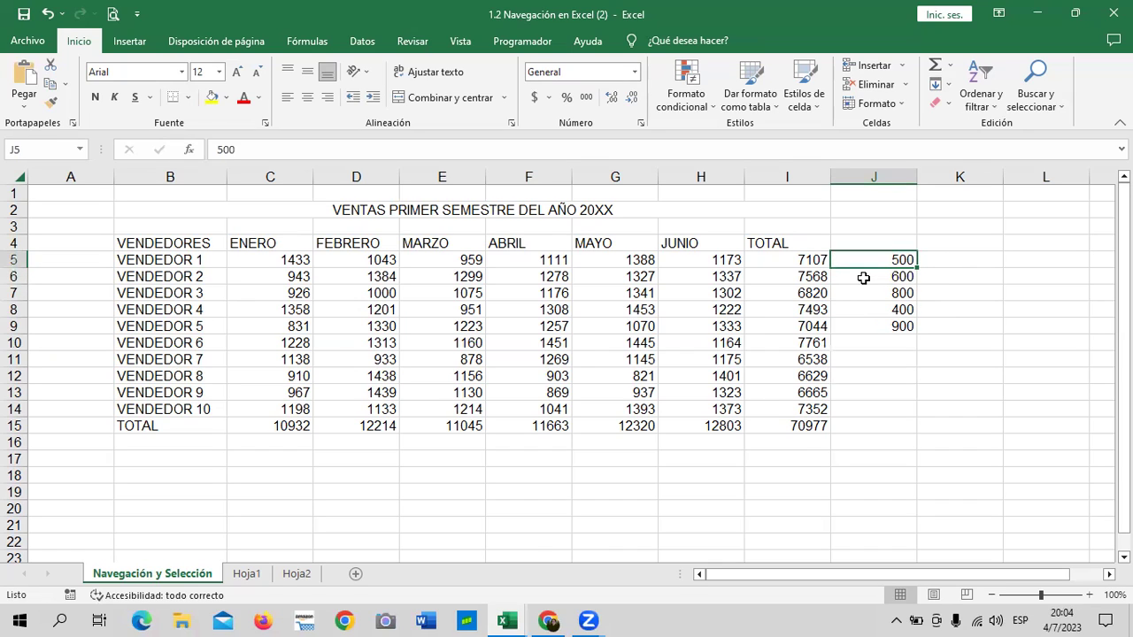
key("Right")
key("Right")
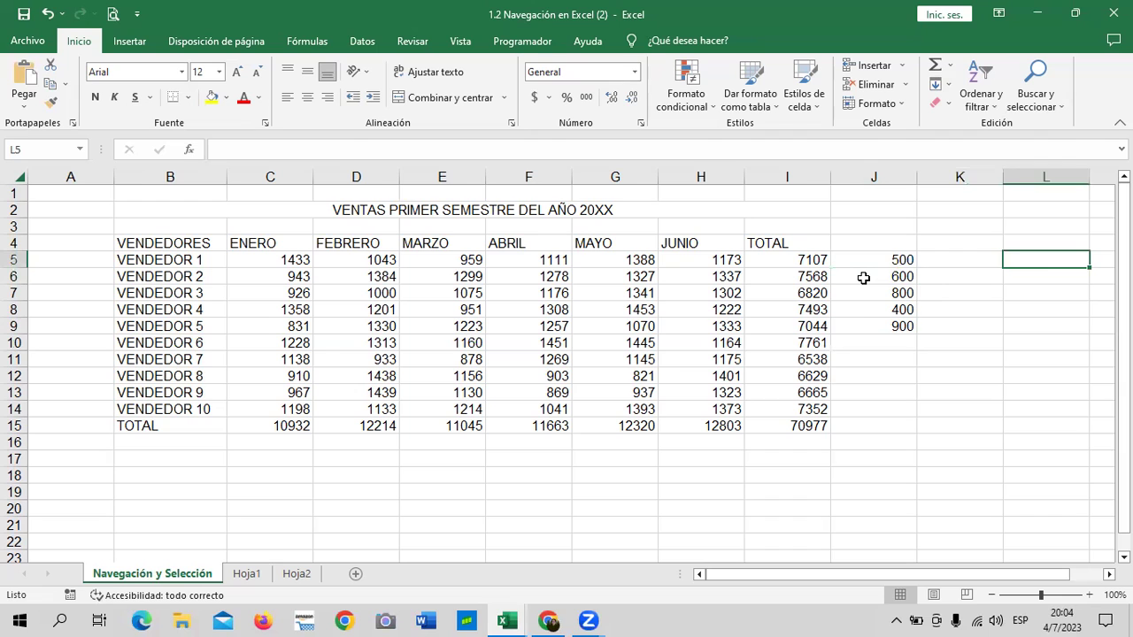
key("Left")
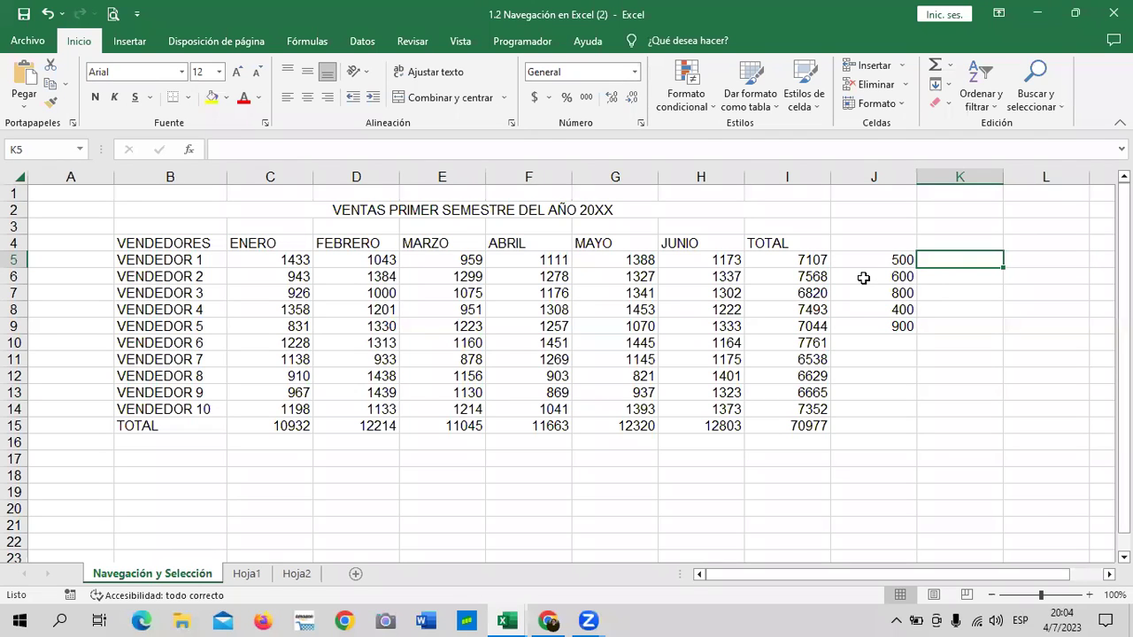
key("Right")
key("Right")
key("Left")
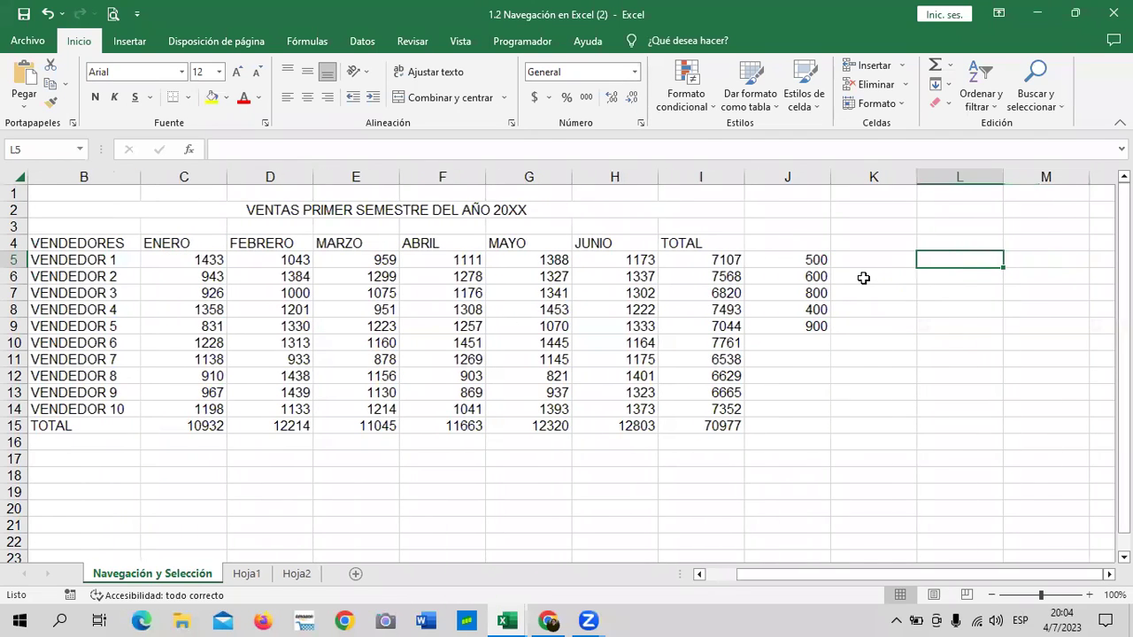
key("Left")
key("Left")
key("Right")
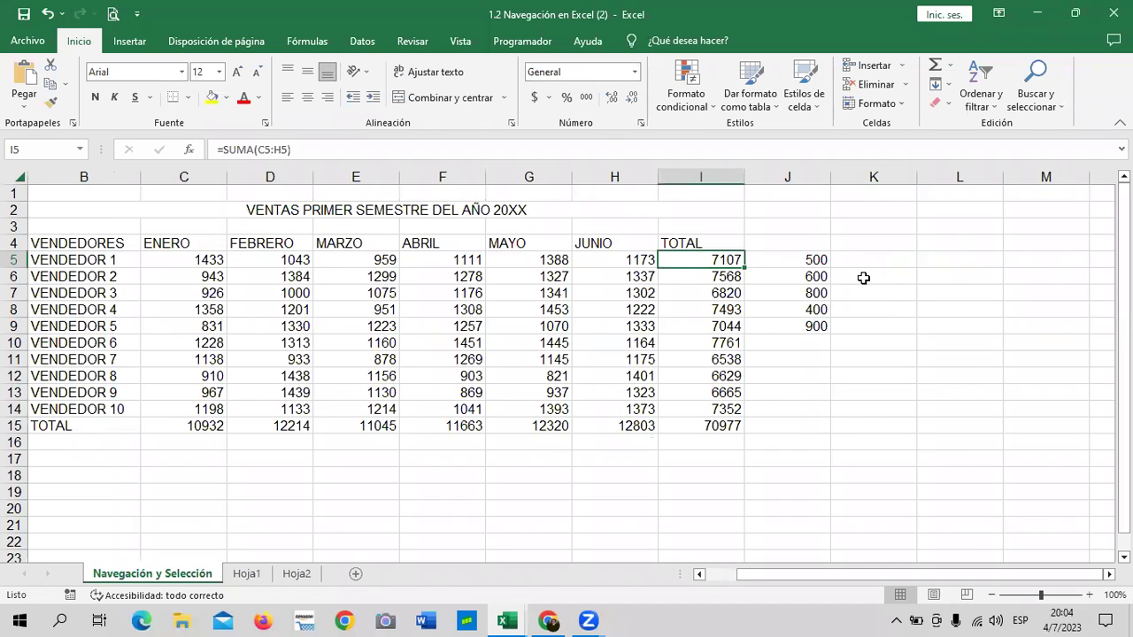
left_click(863, 278)
- Select J5:J9 and delete the values 500 to 900
left_click_drag(816, 259, 823, 335)
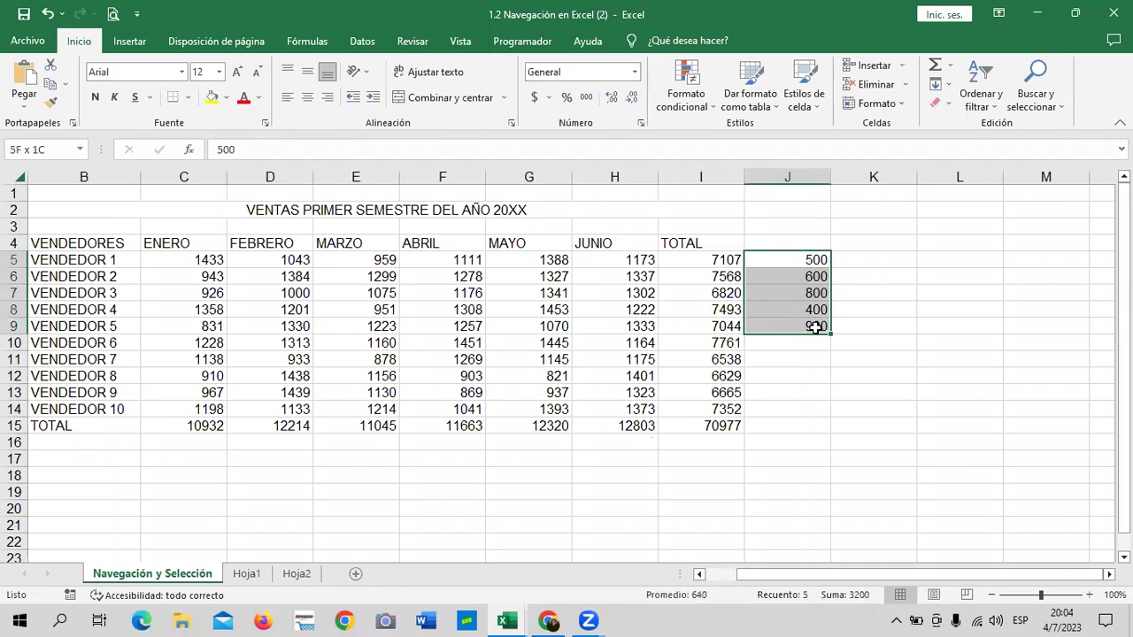
key("Delete")
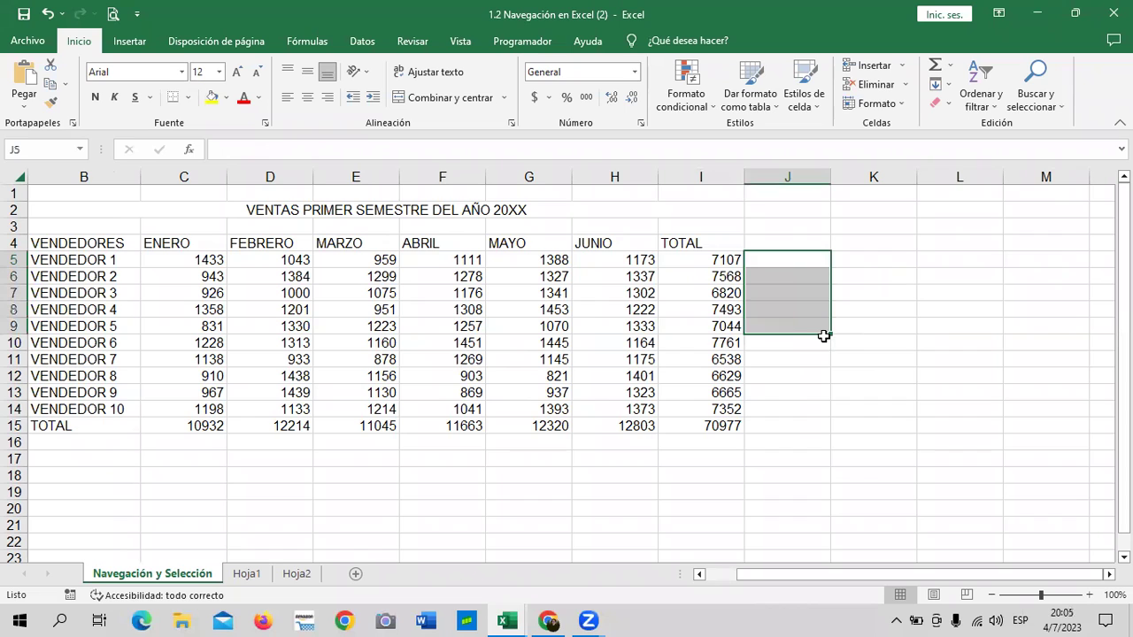
left_click(845, 392)
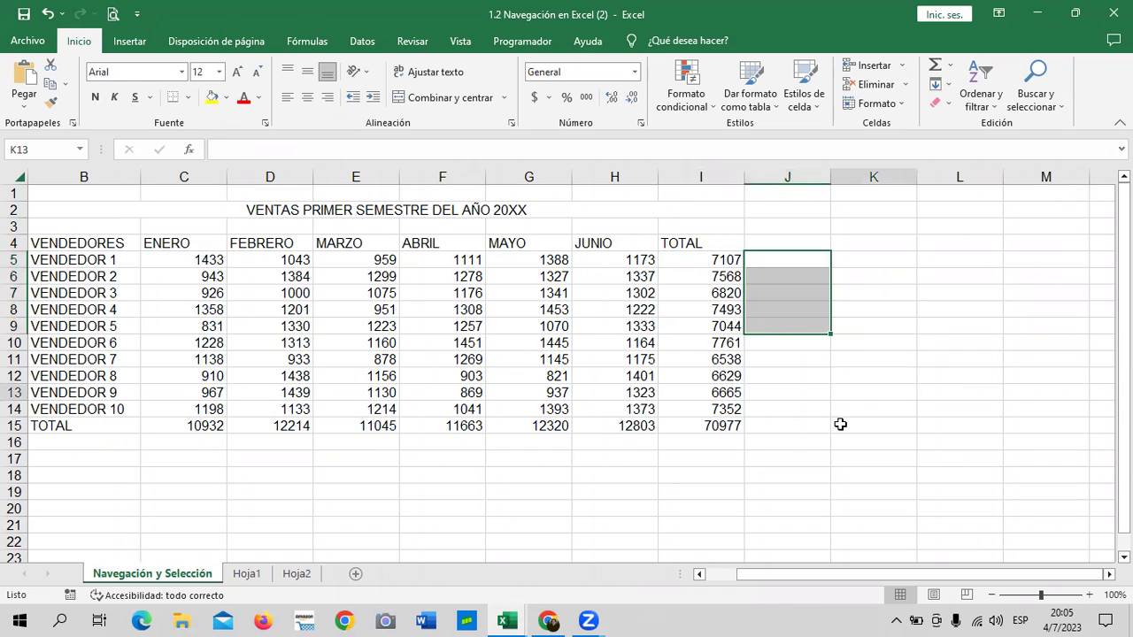
left_click_drag(746, 575, 738, 574)
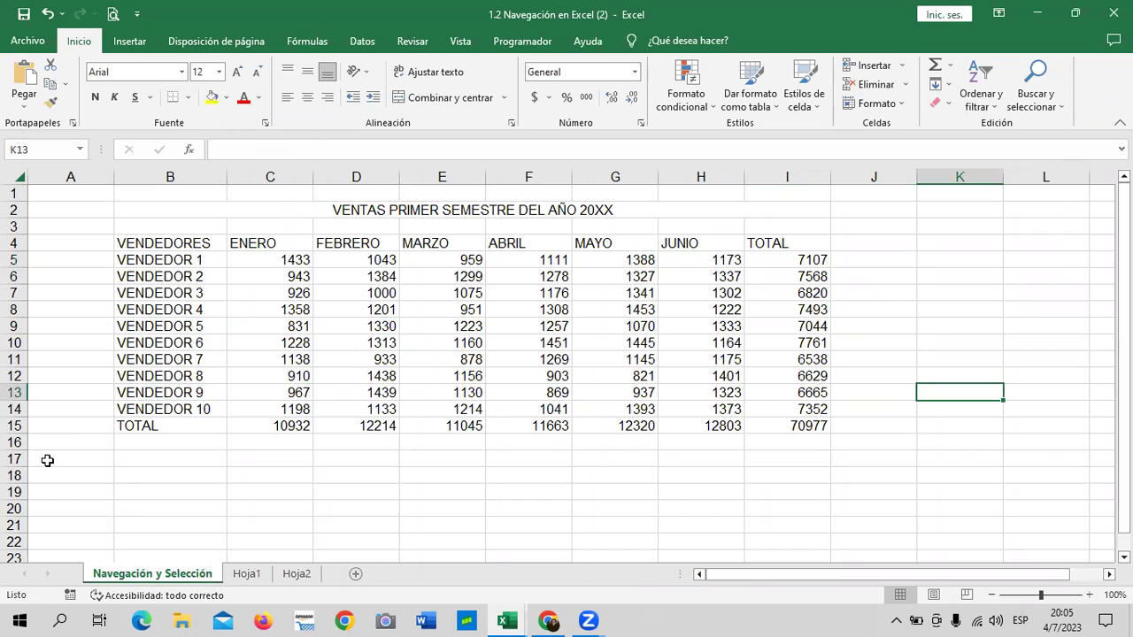
left_click(116, 212)
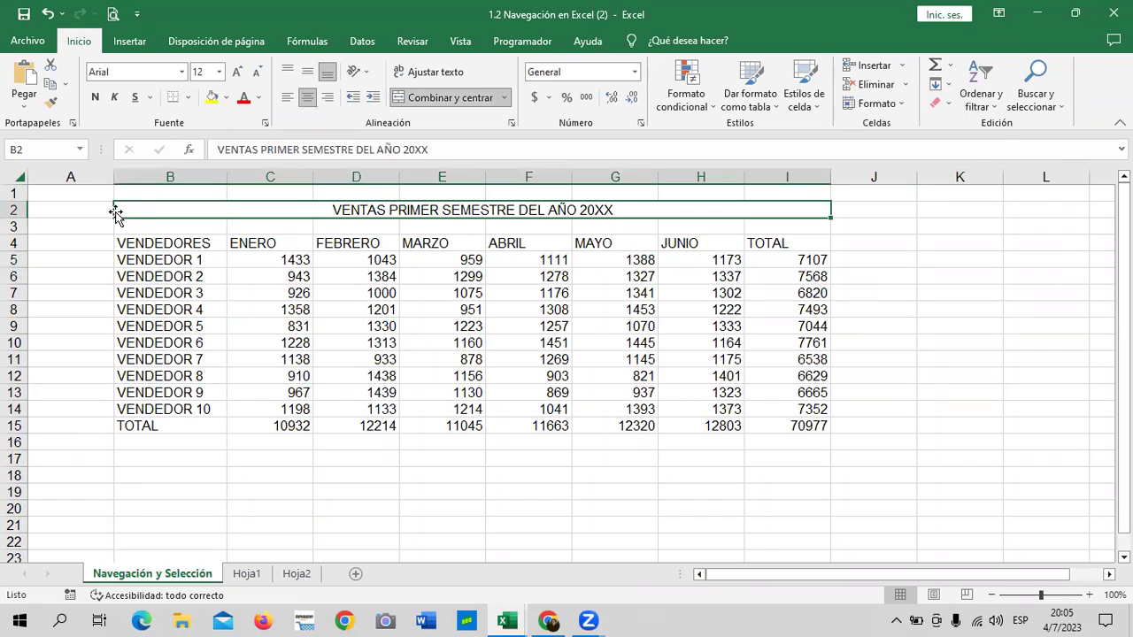
left_click(200, 488)
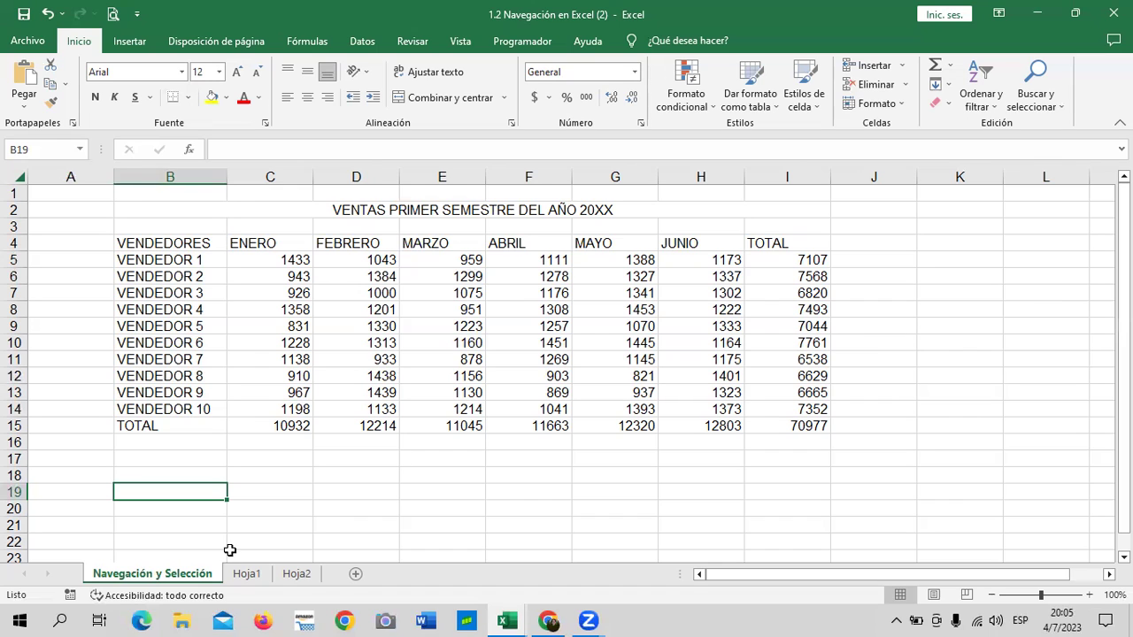
left_click(351, 478)
left_click(182, 453)
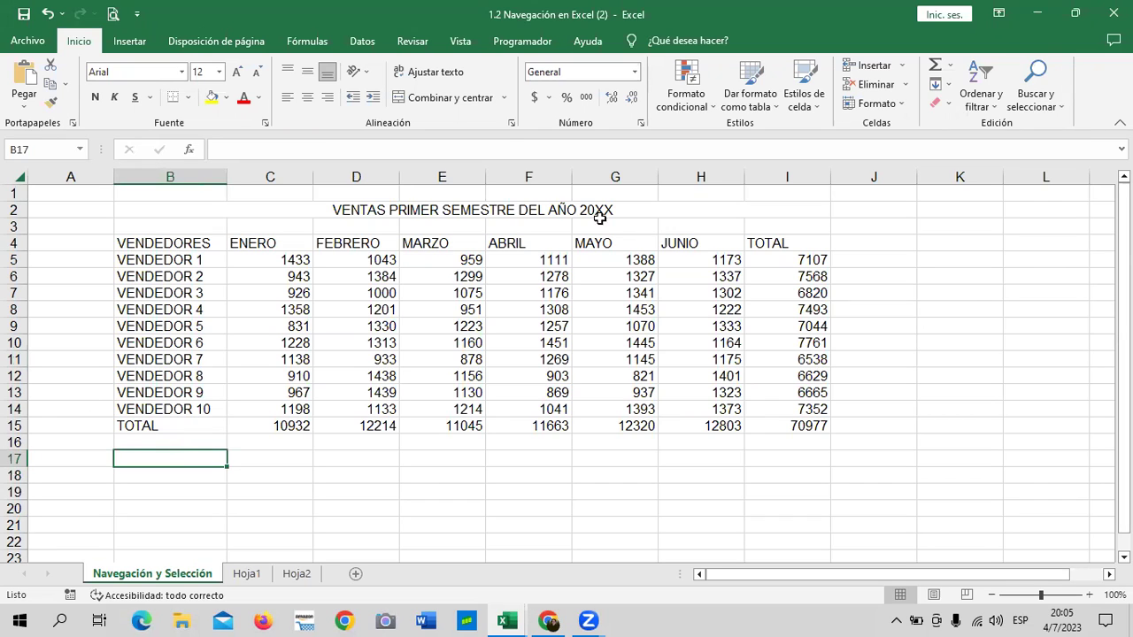
left_click(923, 278)
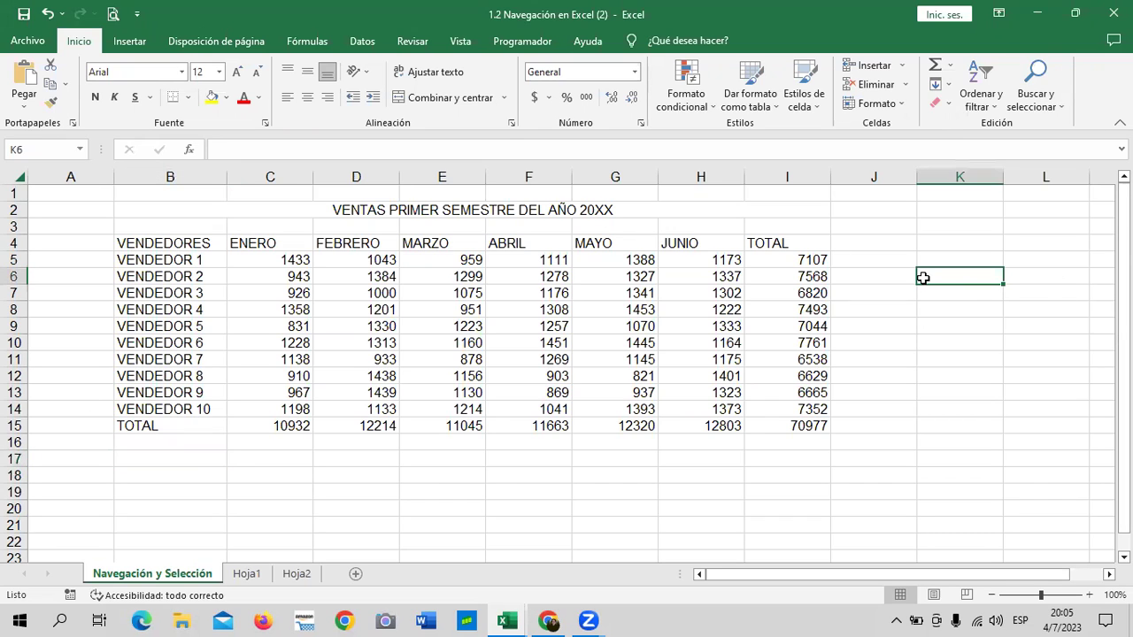
left_click(864, 223)
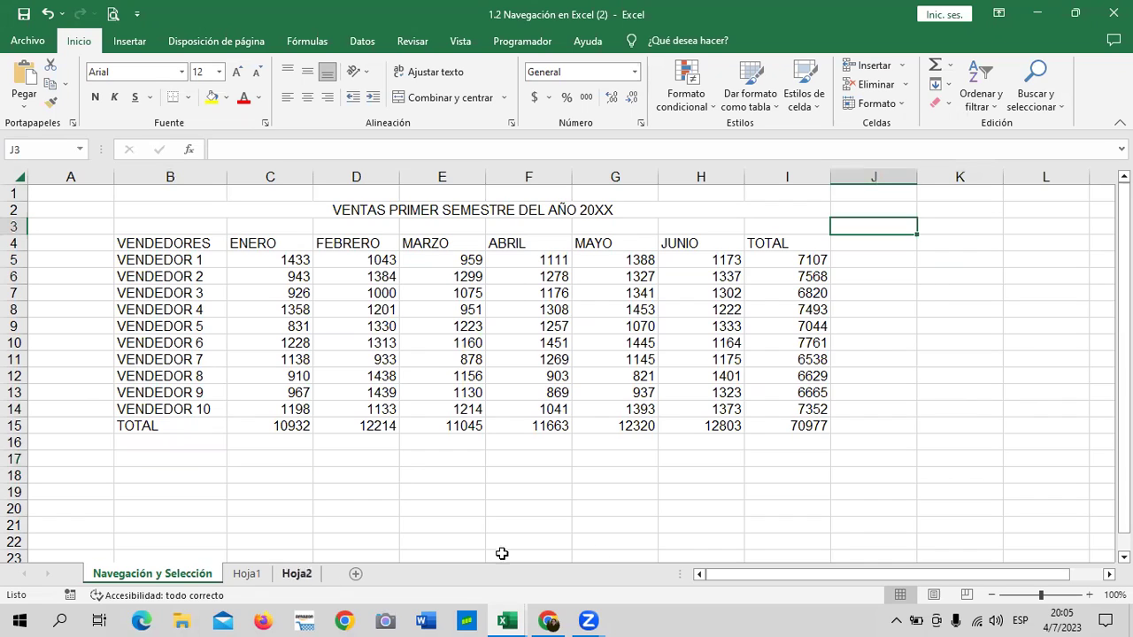
left_click(894, 345)
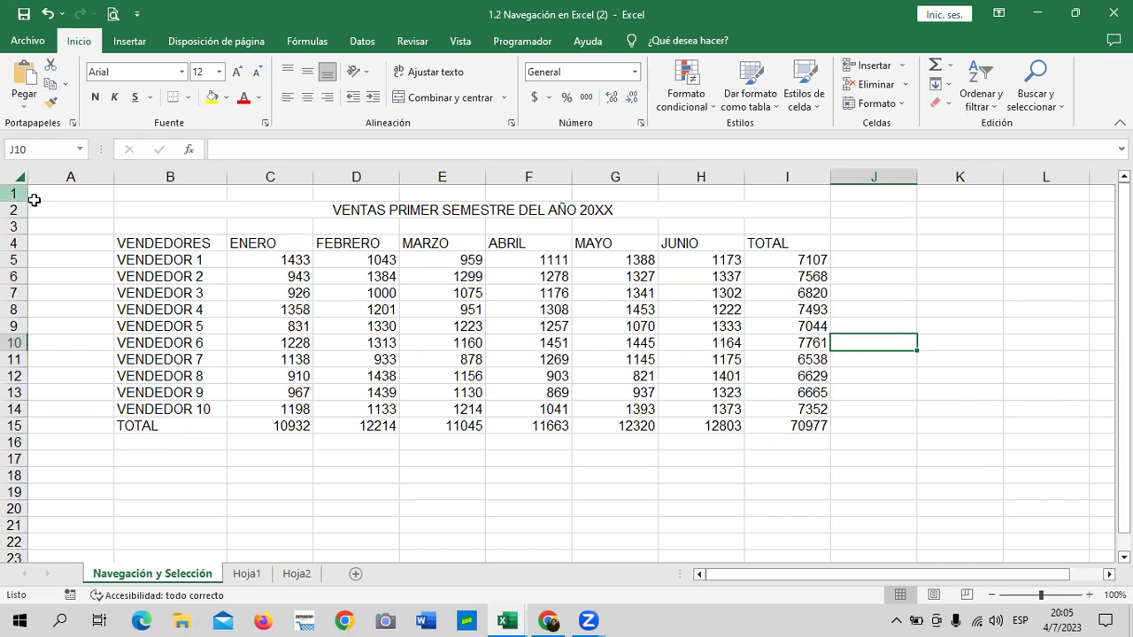
left_click(62, 210)
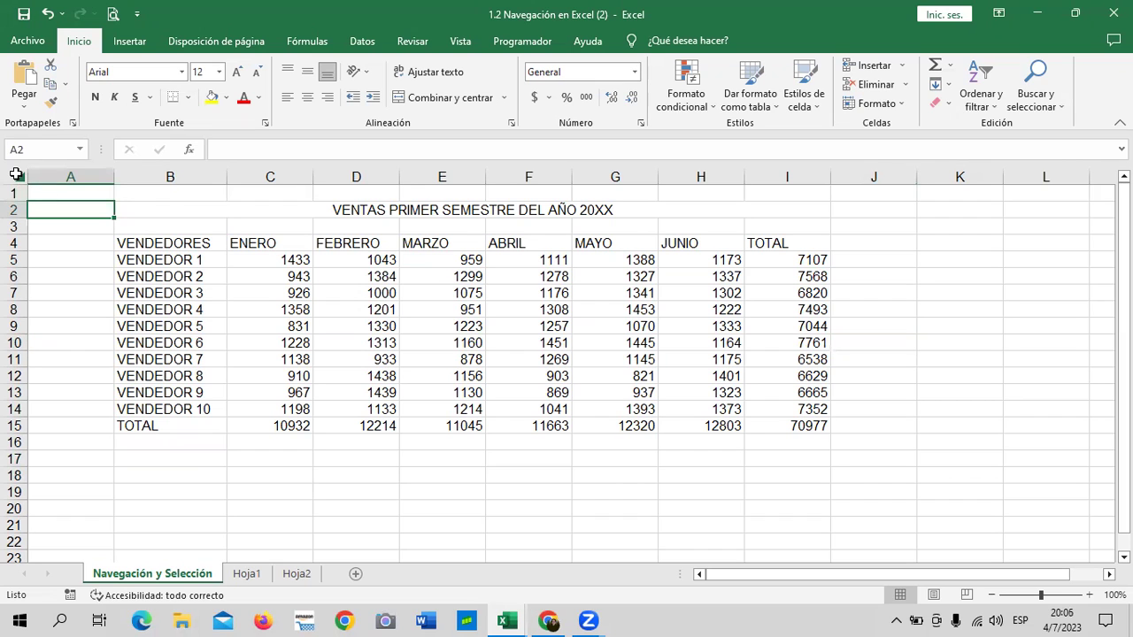
left_click(77, 189)
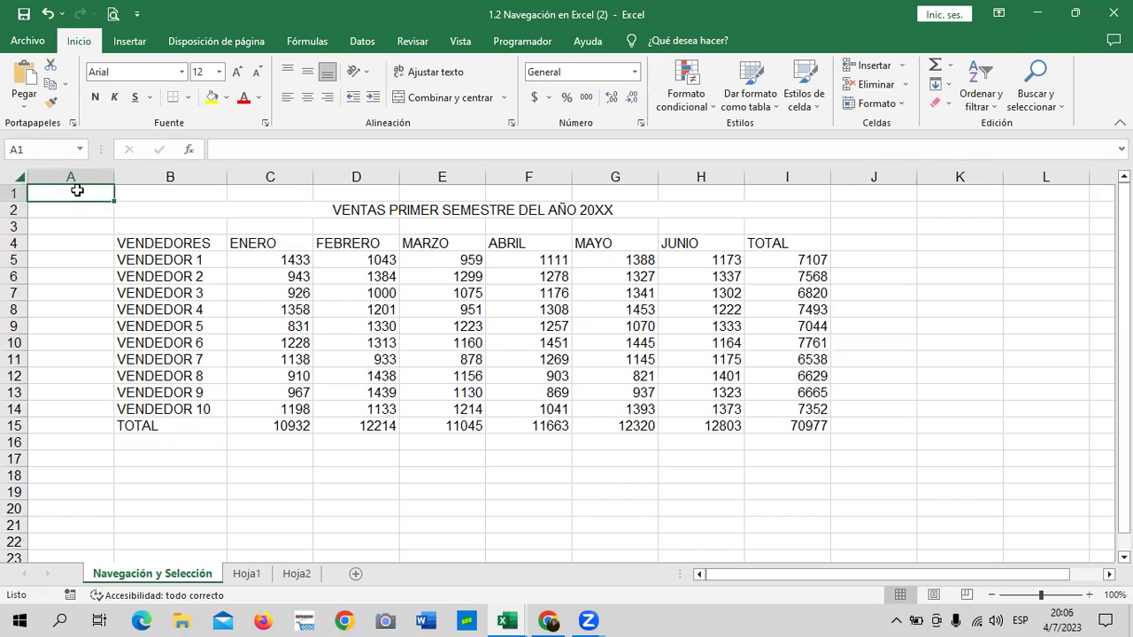
left_click(18, 176)
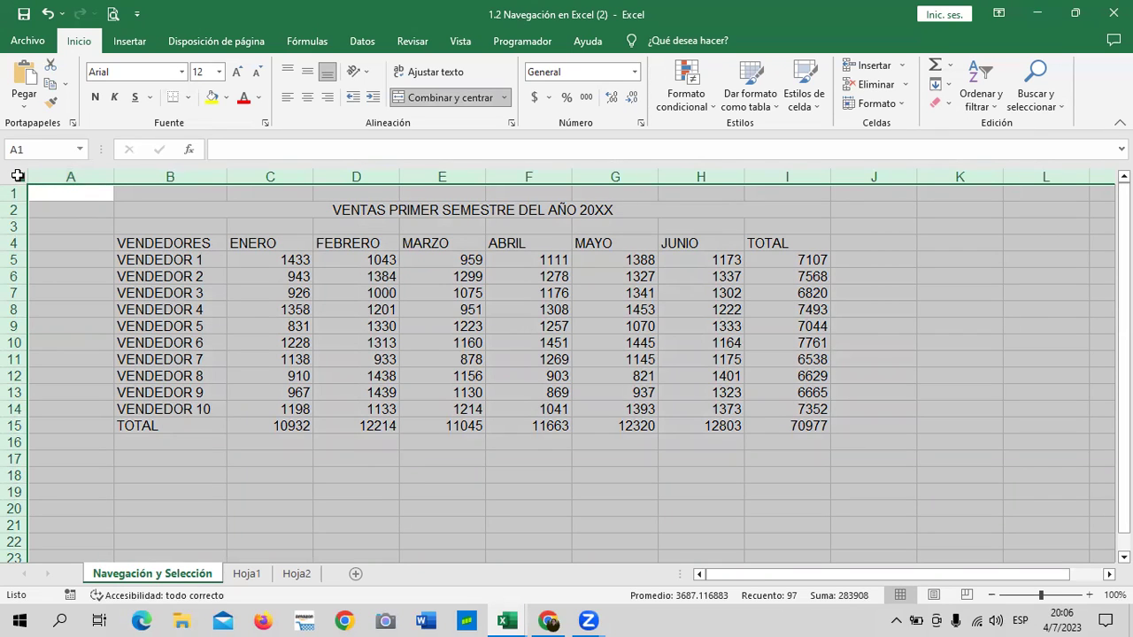
scroll(500, 357, "down", 9)
scroll(500, 356, "down", 1)
scroll(500, 360, "up", 6)
scroll(500, 359, "up", 4)
left_click(978, 311)
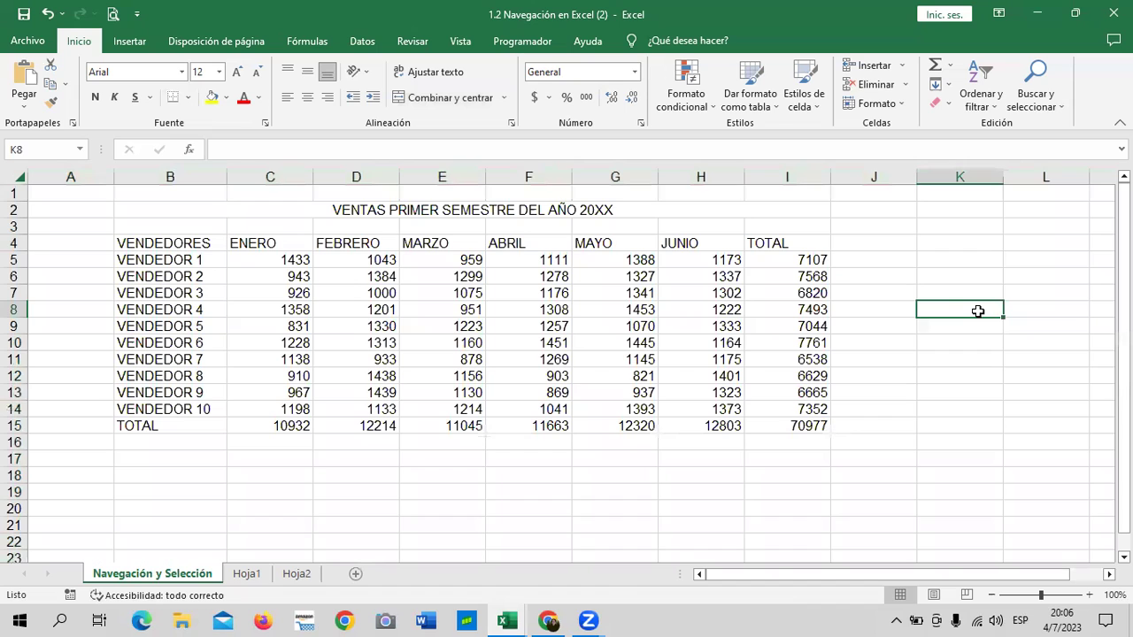
left_click(912, 276)
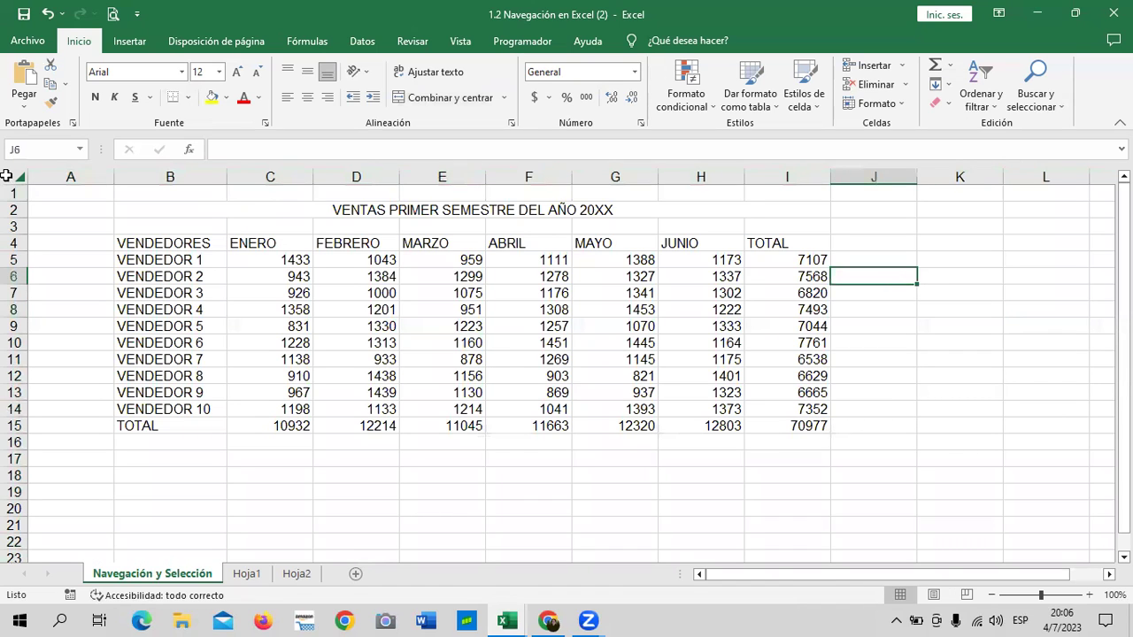
left_click(7, 177)
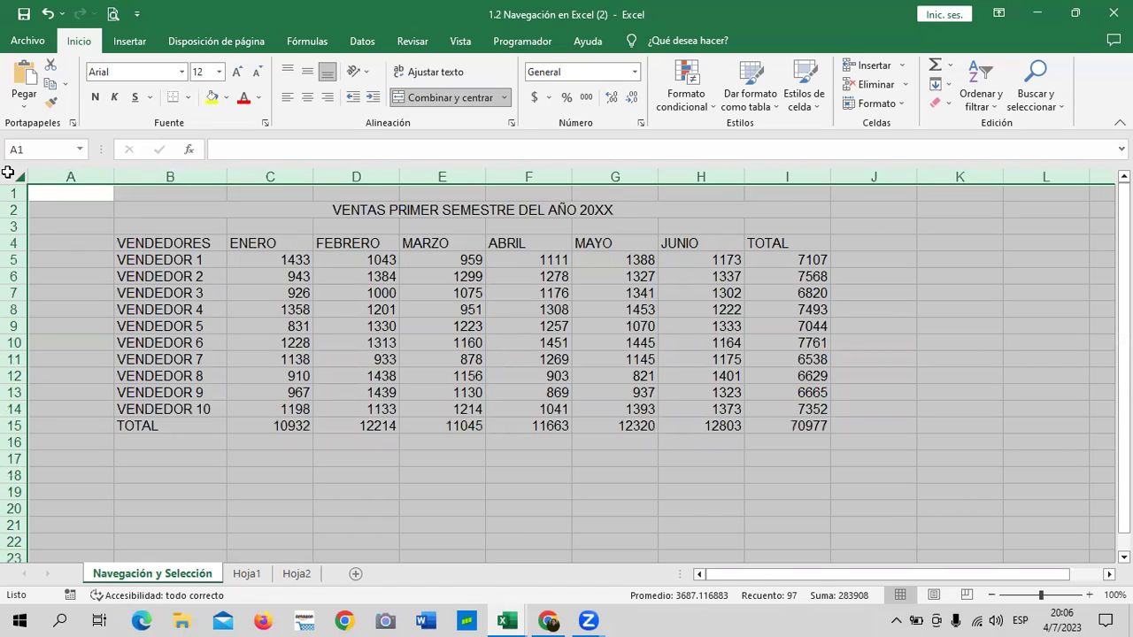
left_click(931, 257)
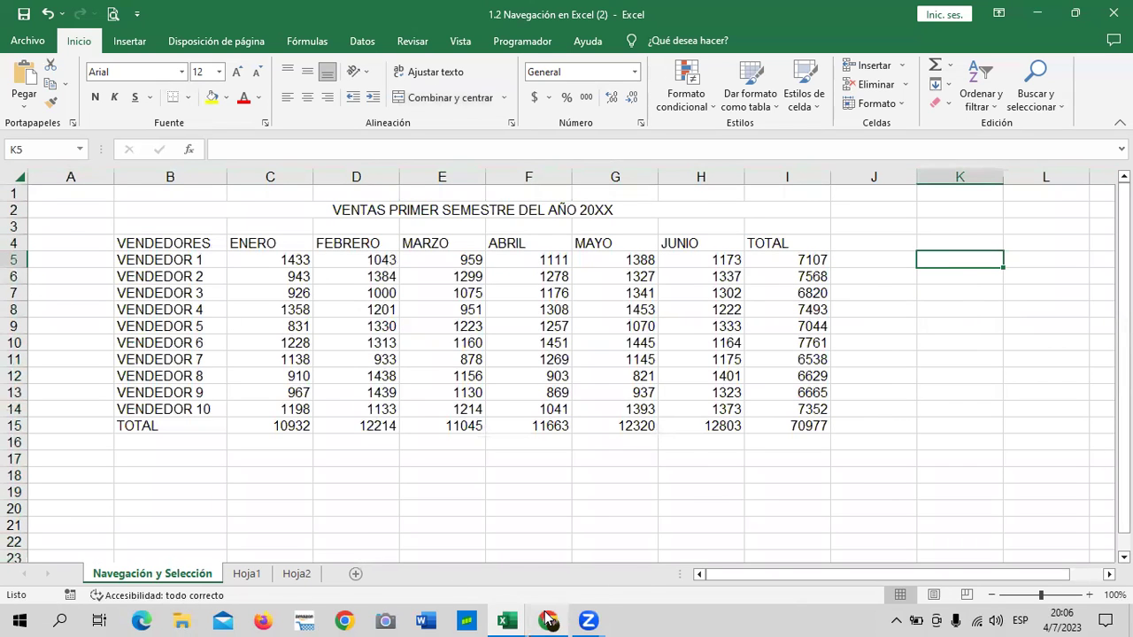
left_click(544, 541)
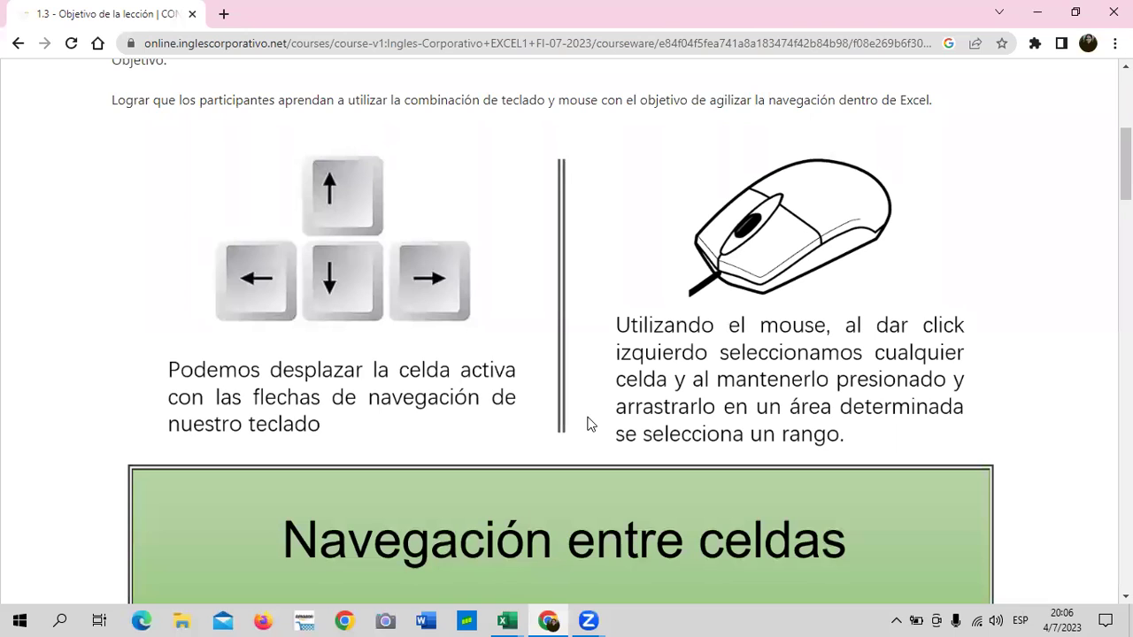
scroll(591, 419, "down", 3)
scroll(591, 419, "down", 3)
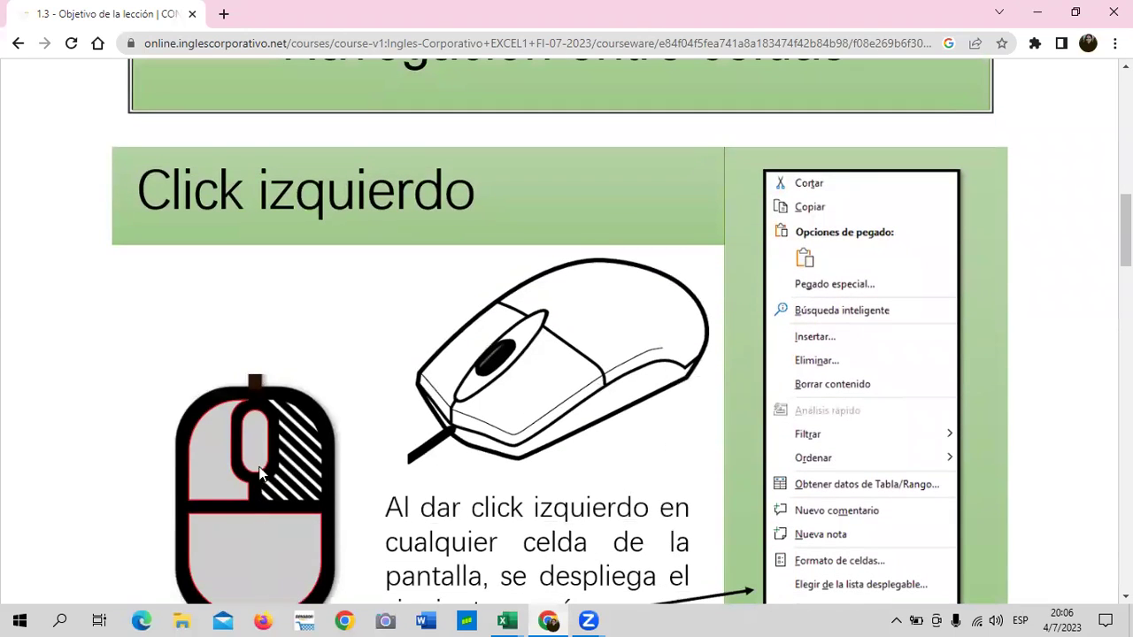
scroll(218, 442, "down", 2)
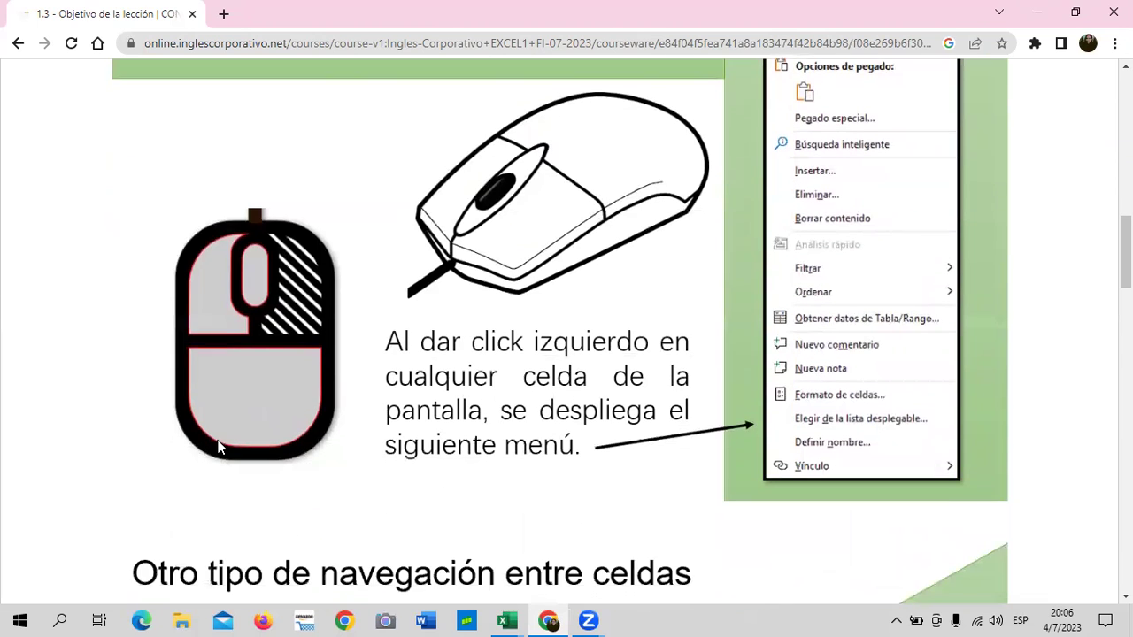
scroll(340, 425, "up", 2)
scroll(341, 425, "down", 1)
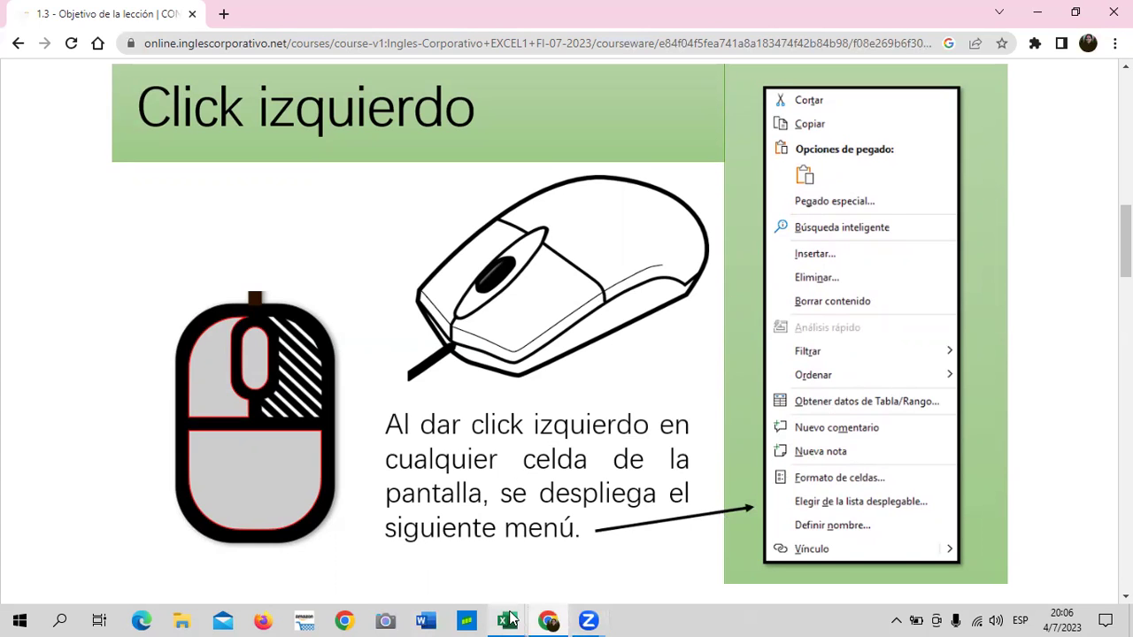
left_click(351, 525)
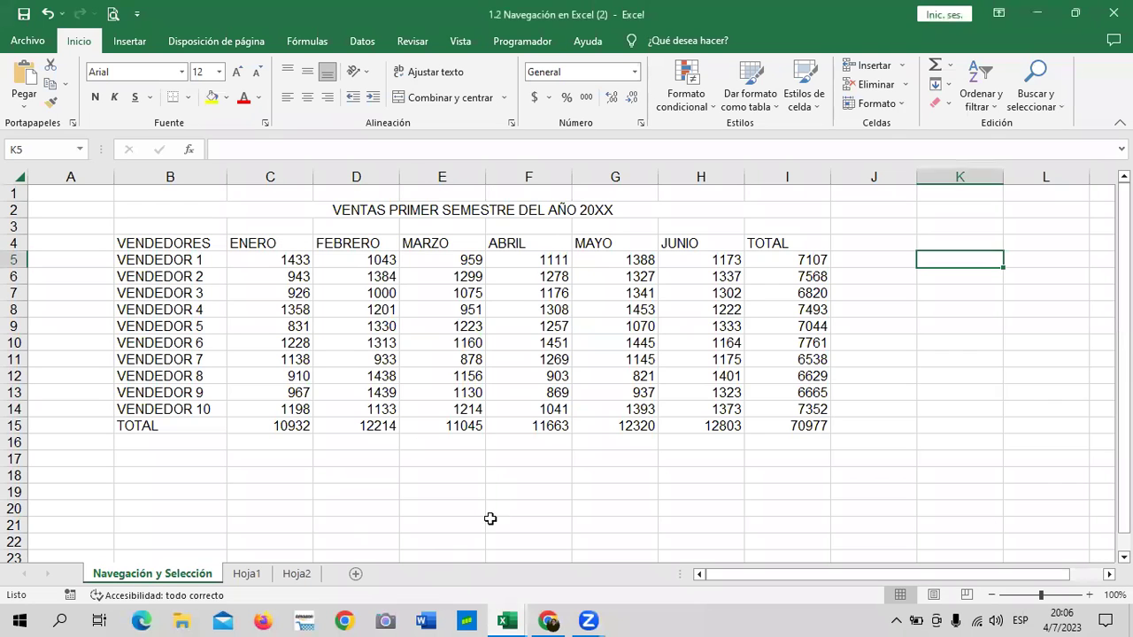
- Open the cell shortcut menu on F18, then, after checking the lesson, on cell J6
right_click(502, 477)
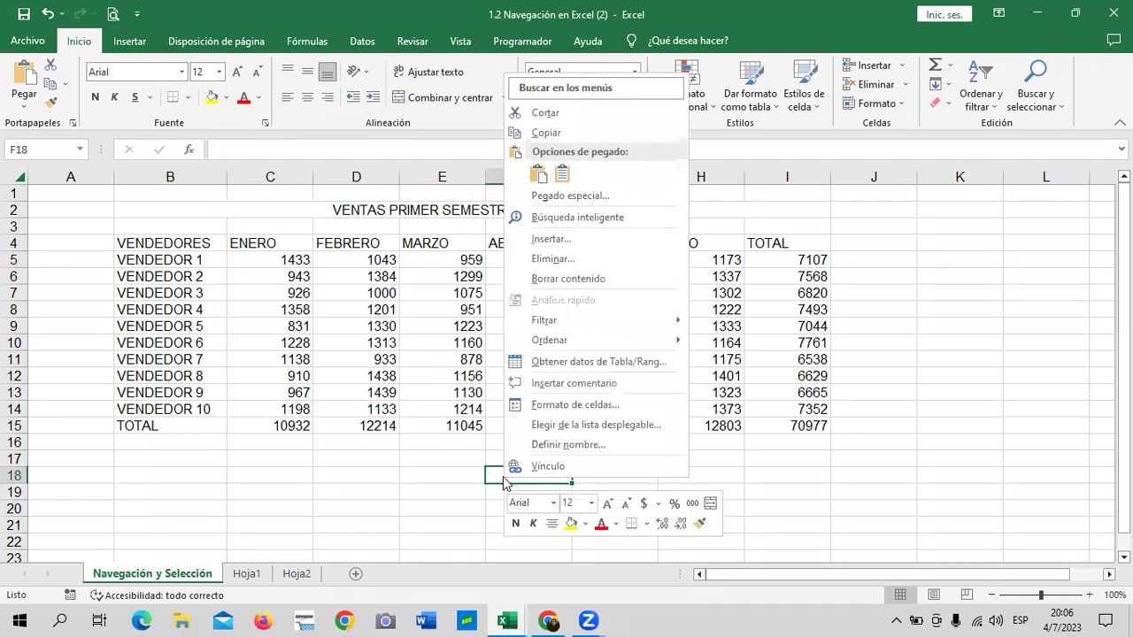
left_click(549, 620)
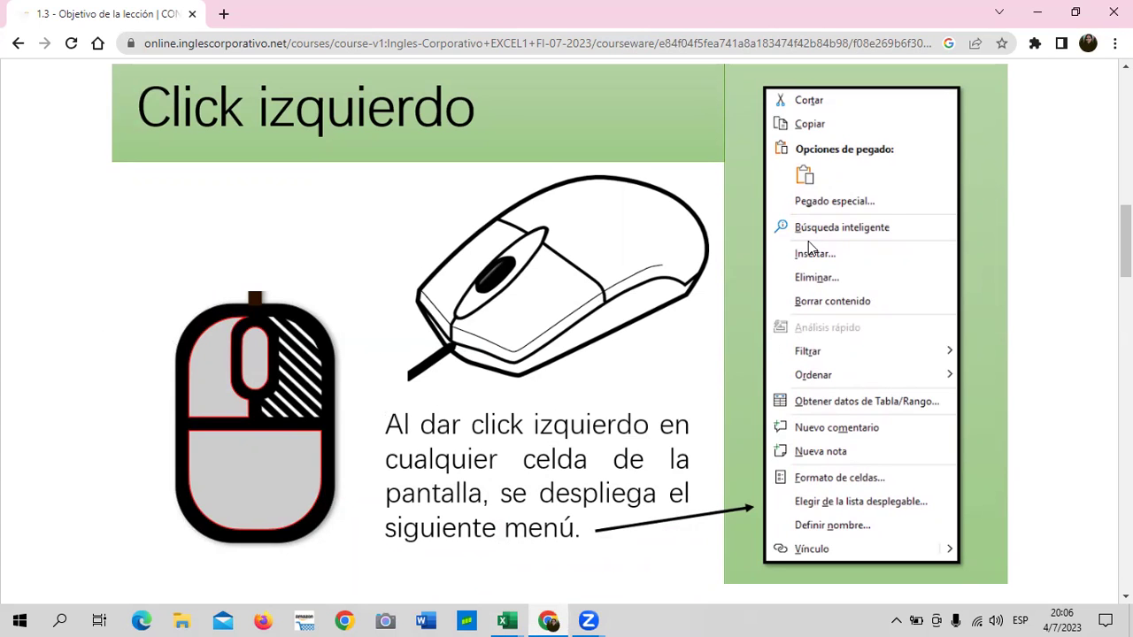
left_click(506, 620)
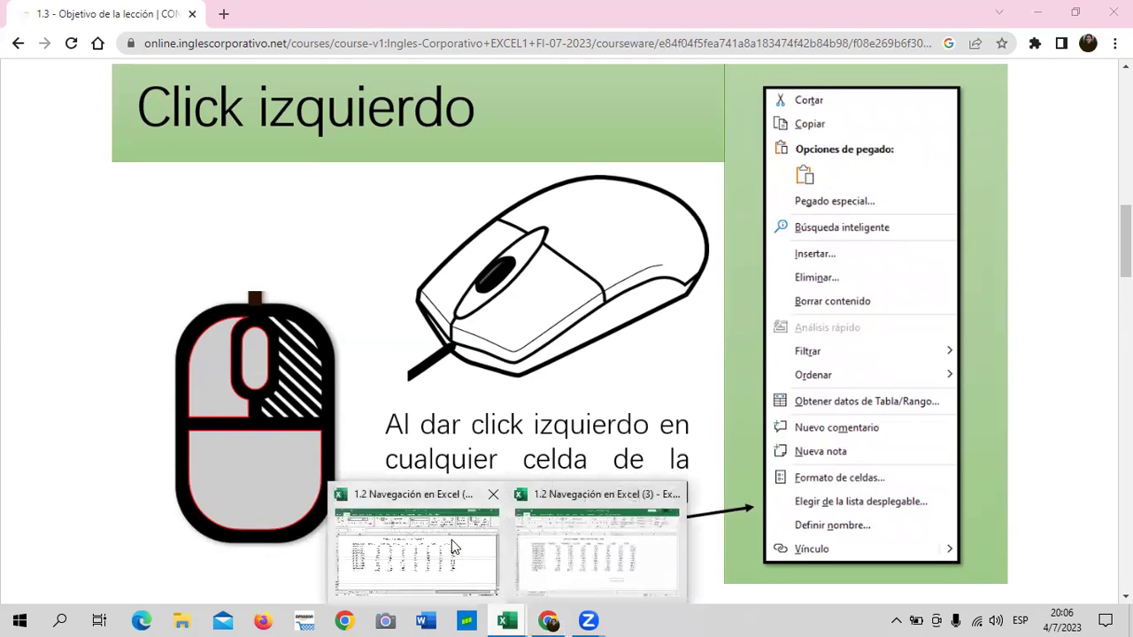
left_click(453, 546)
right_click(852, 277)
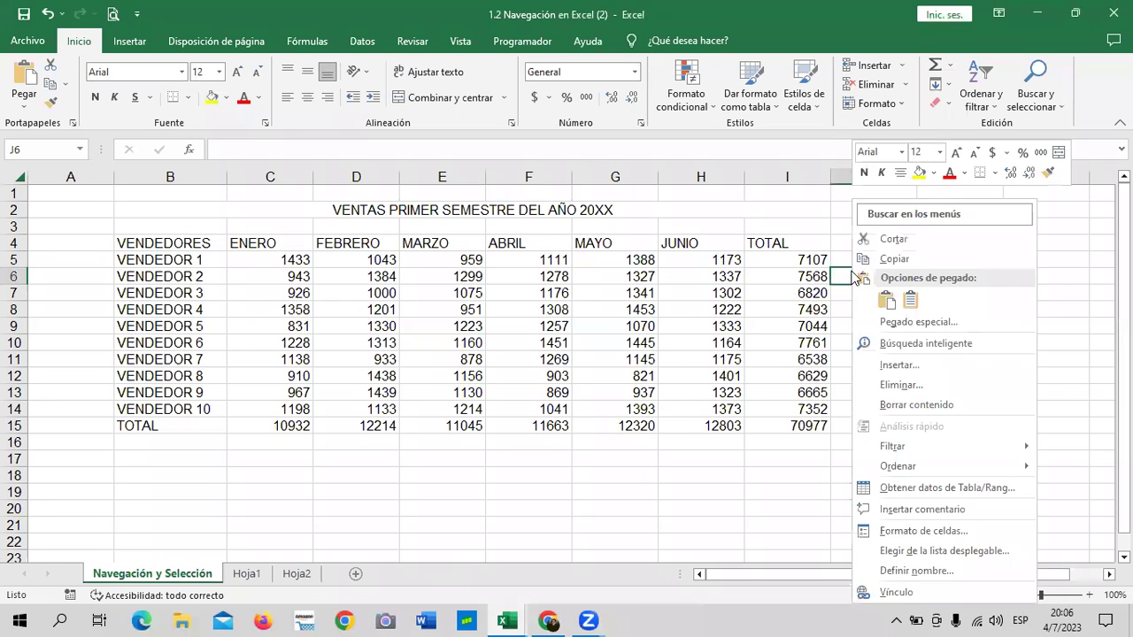
right_click(426, 457)
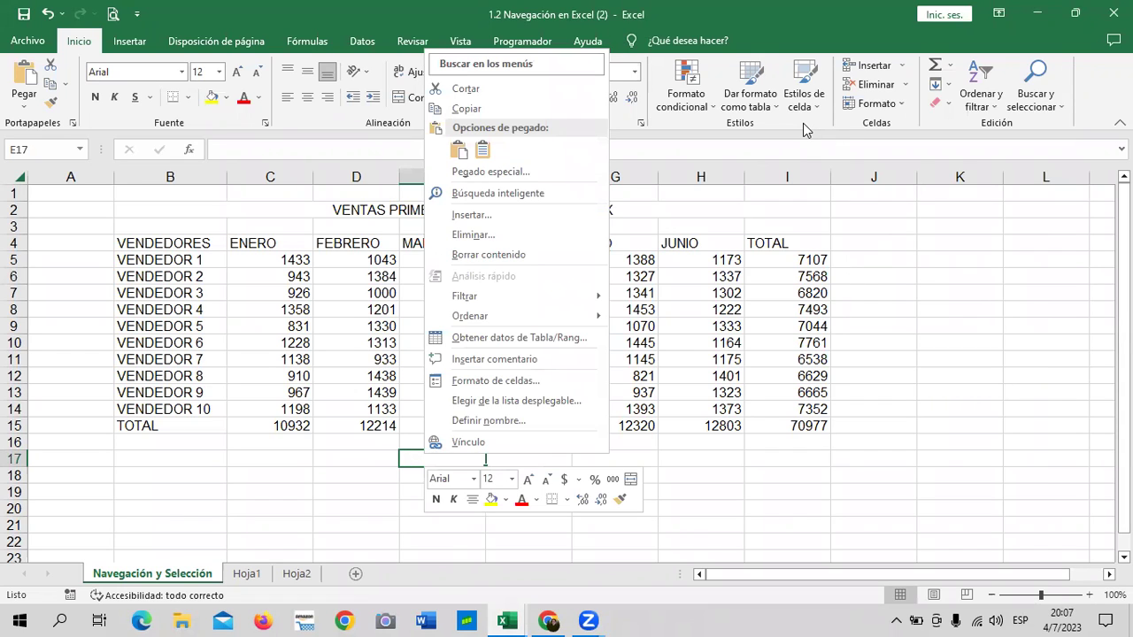
left_click(896, 367)
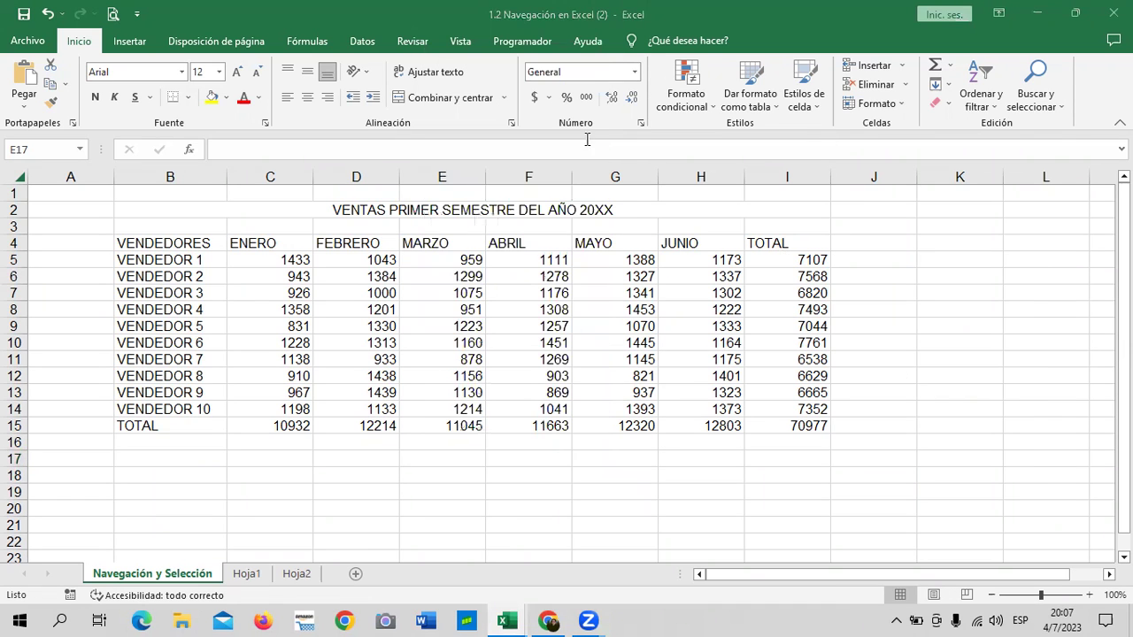
left_click(431, 454)
right_click(518, 462)
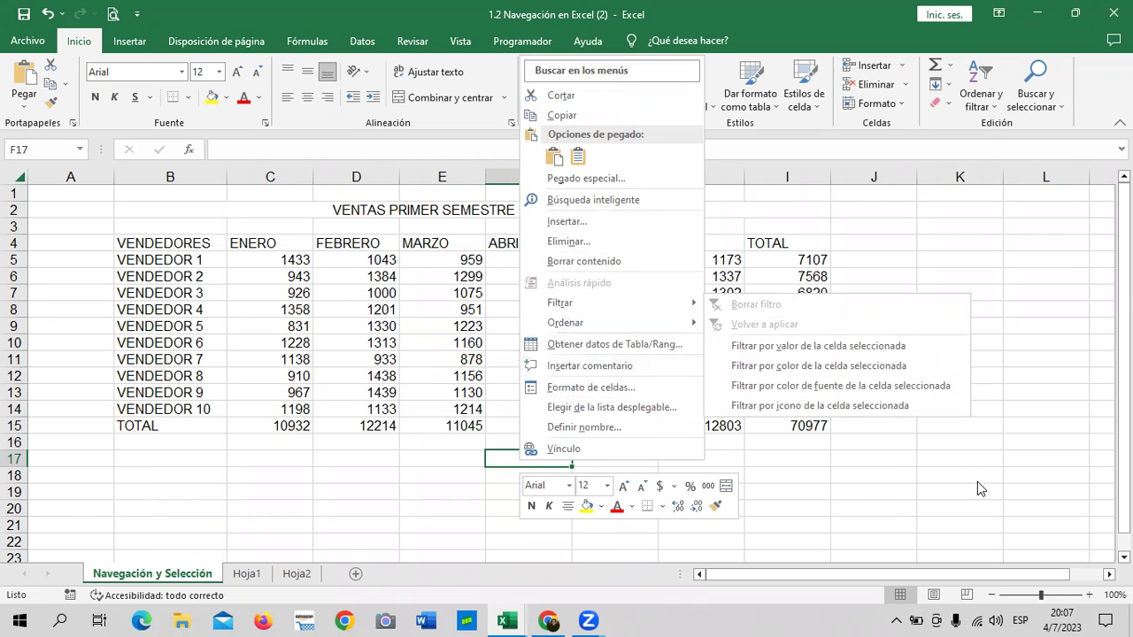
key("Escape")
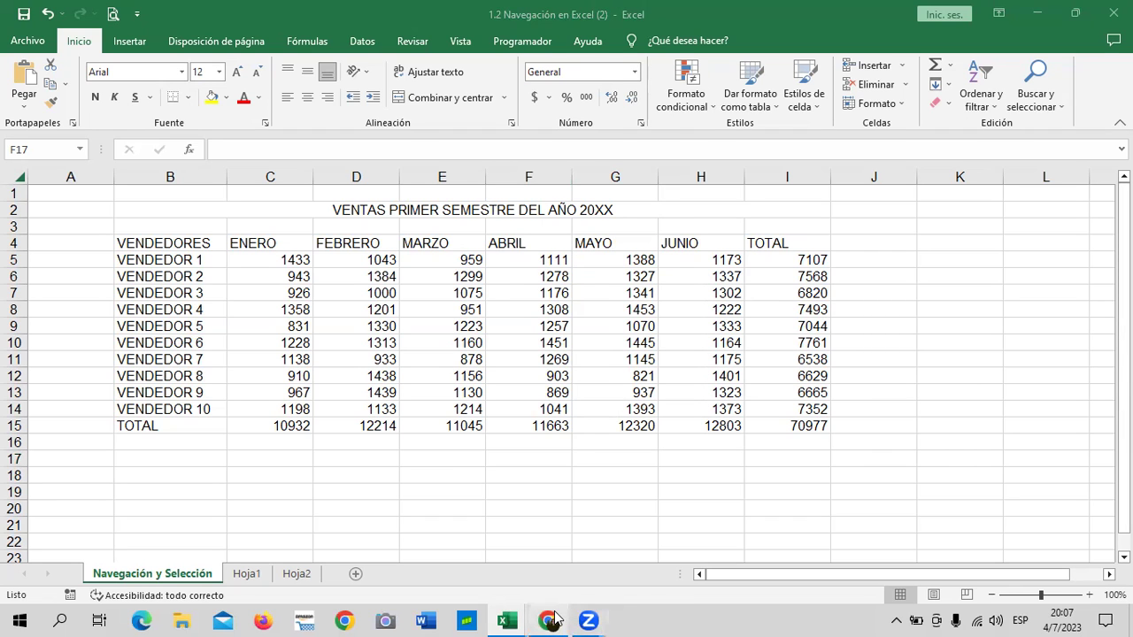
- Scroll the course lesson to 'Otro tipo de navegación entre celdas', then return to the sales workbook
left_click(556, 619)
scroll(549, 357, "down", 2)
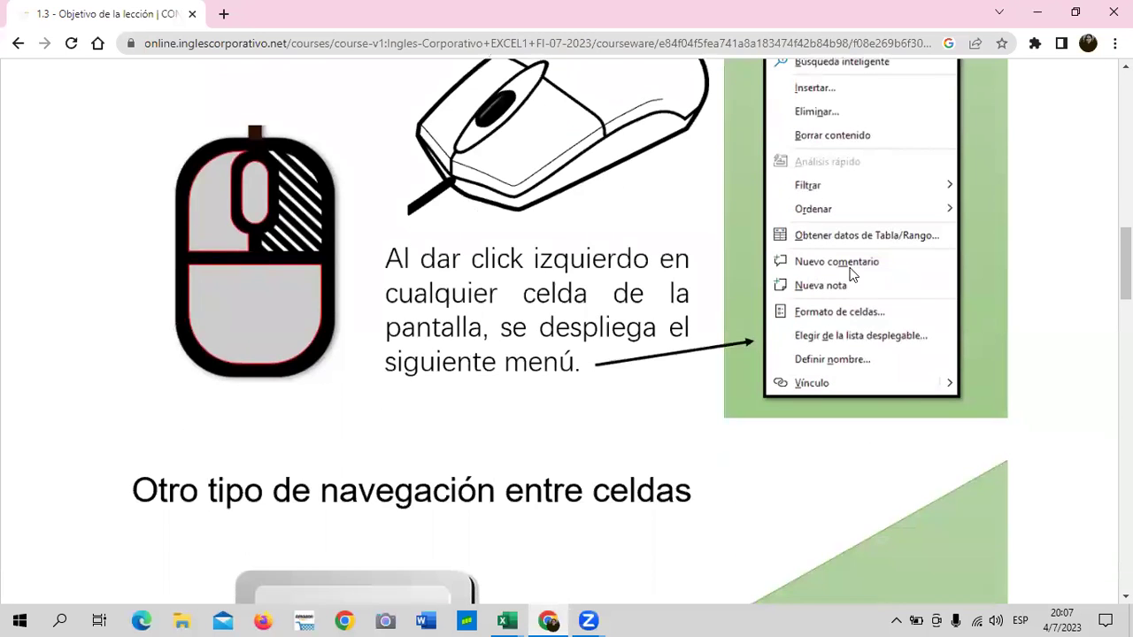
scroll(861, 273, "up", 2)
scroll(721, 290, "down", 2)
scroll(261, 372, "down", 2)
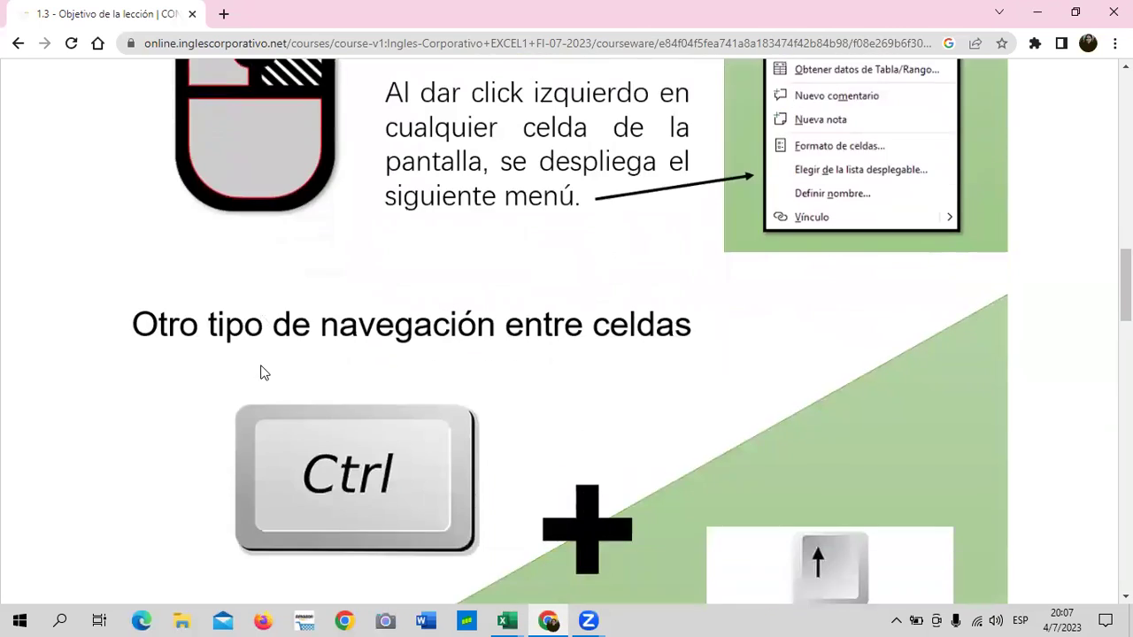
scroll(354, 355, "down", 2)
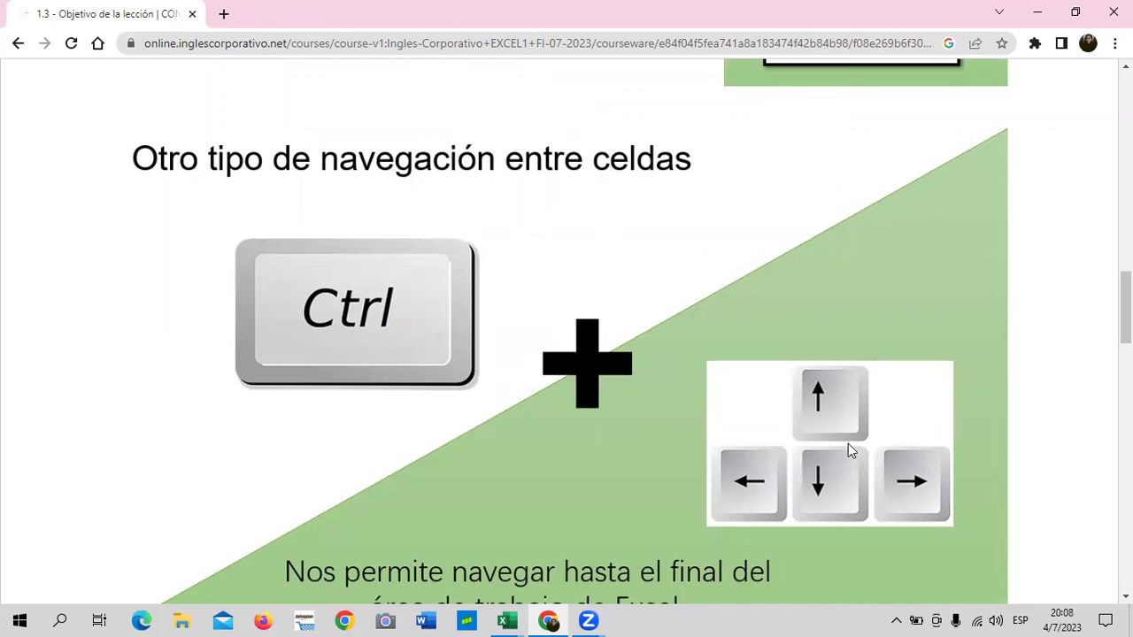
scroll(858, 442, "down", 1)
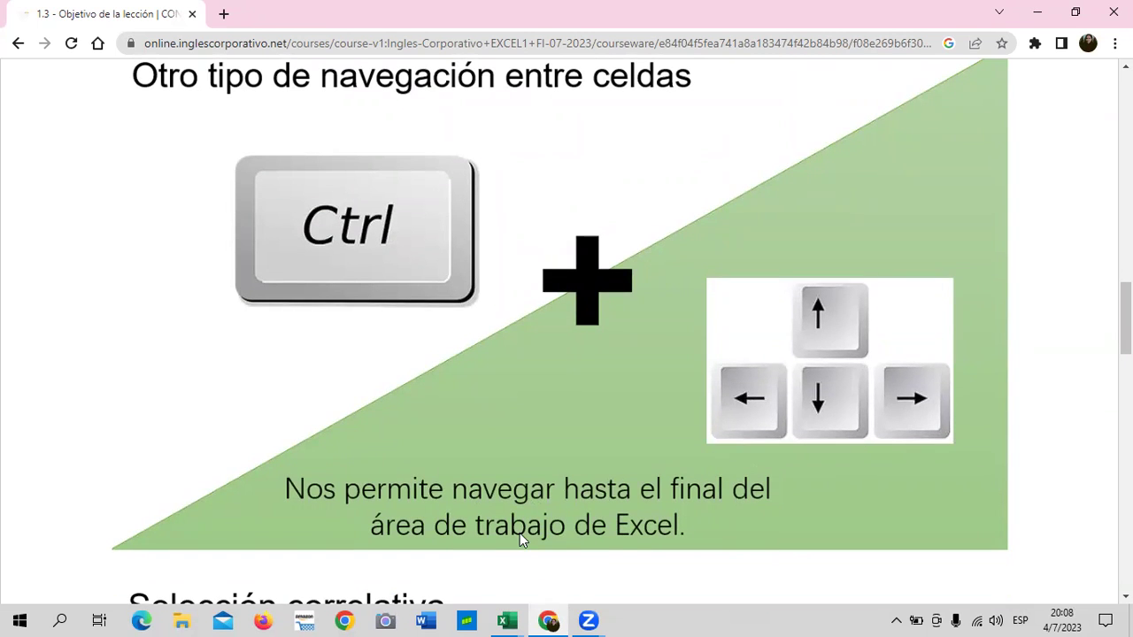
mouse_move(506, 621)
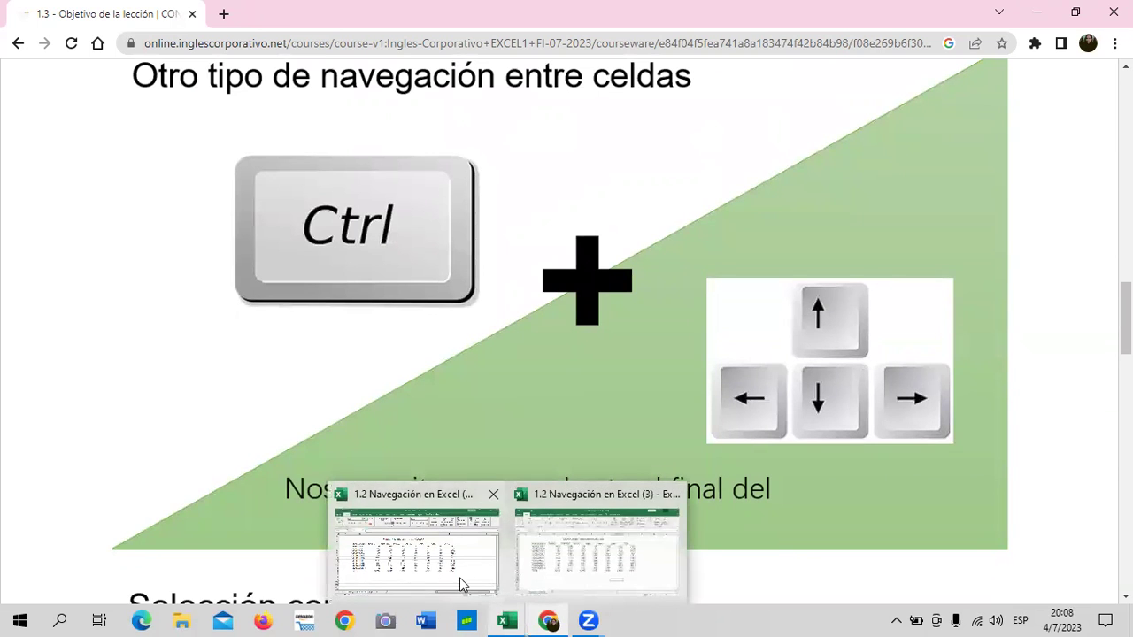
left_click(462, 580)
left_click(152, 240)
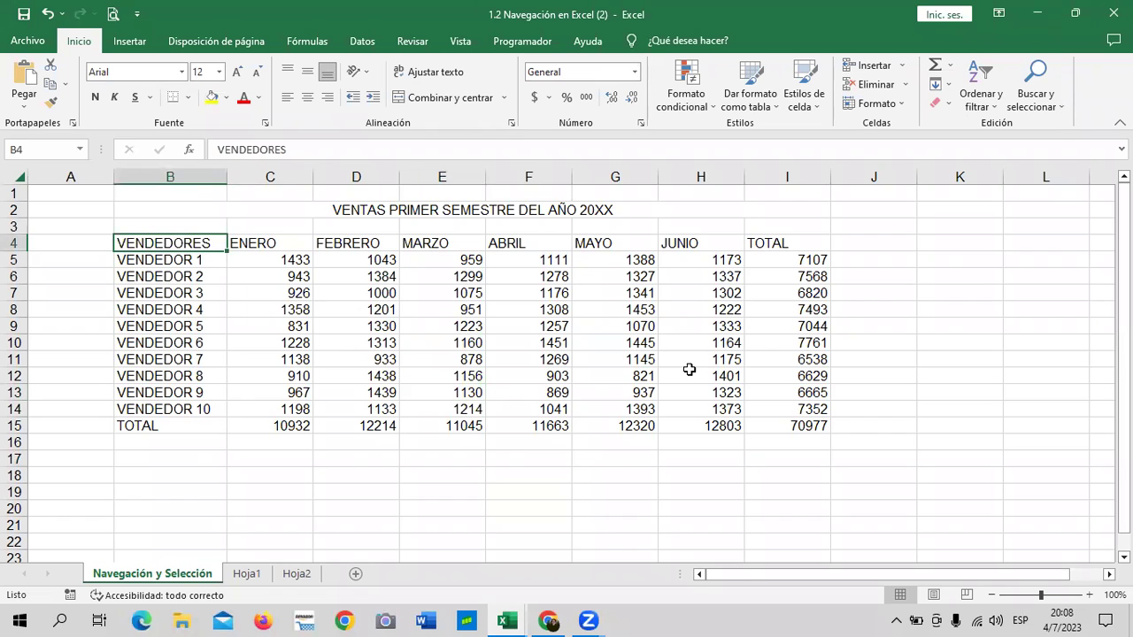
key("ctrl+Right")
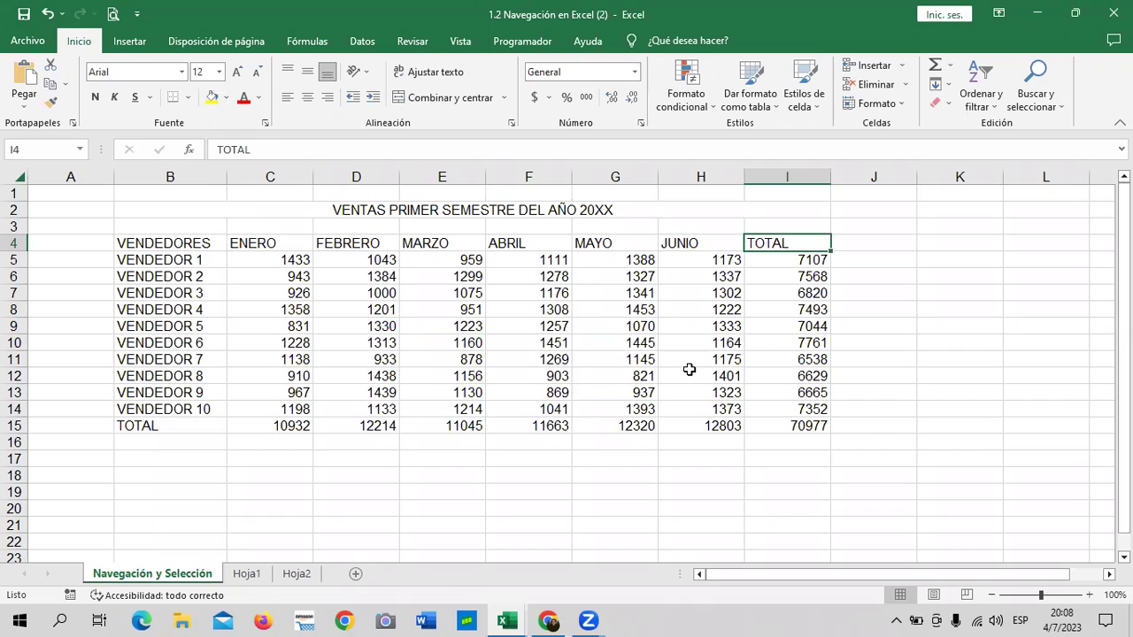
key("ctrl+Down")
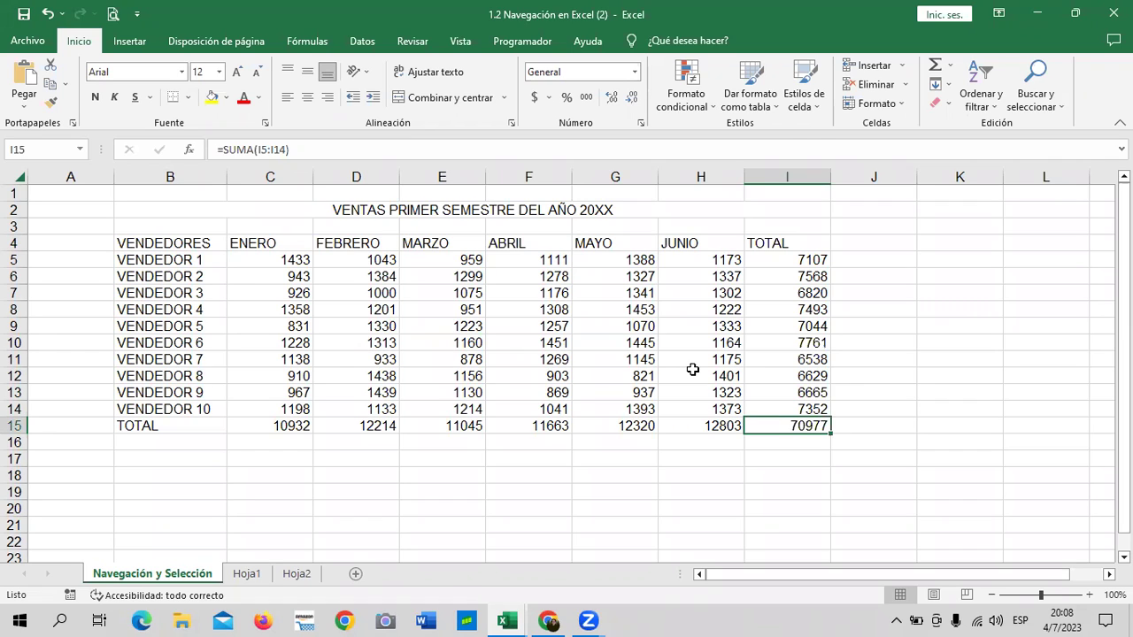
key("ctrl+Left")
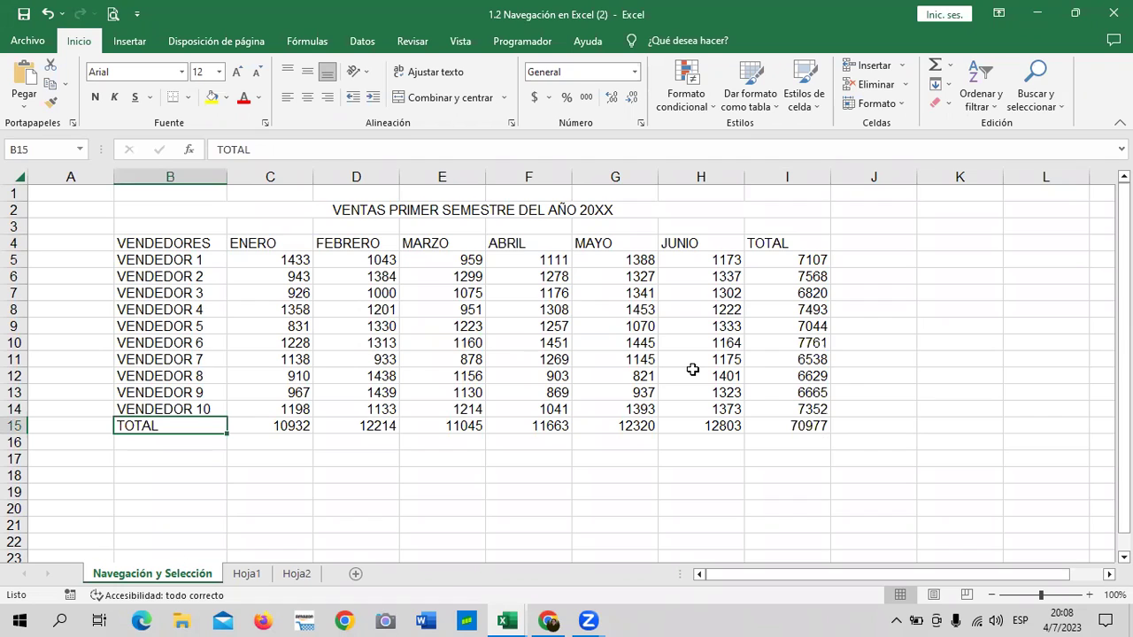
key("ctrl+Up")
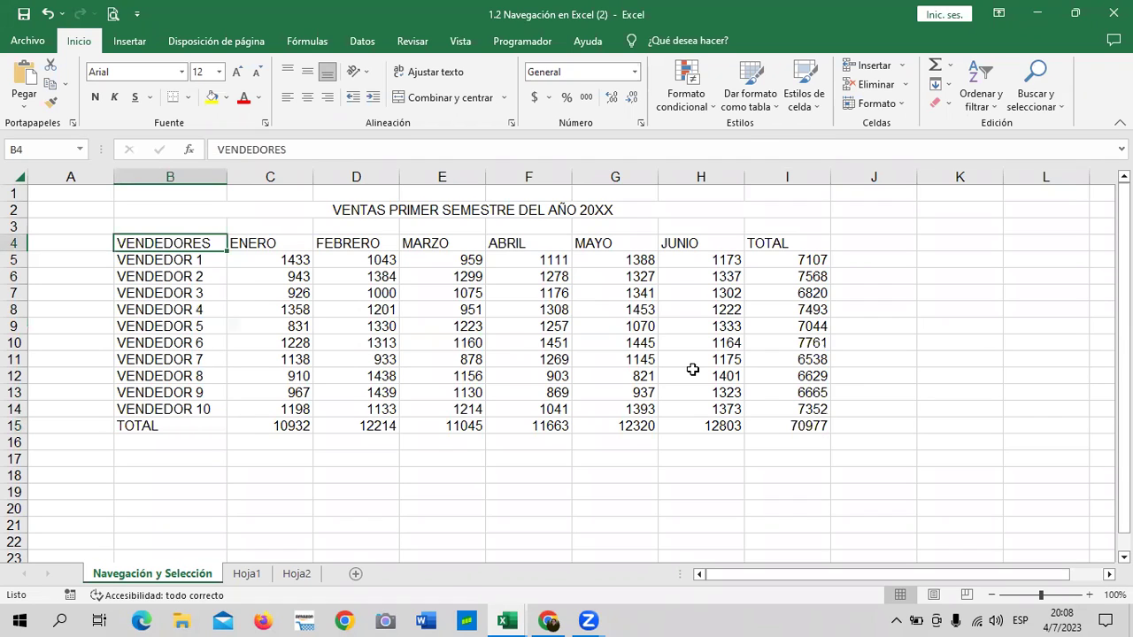
key("ctrl+Right")
key("ctrl+Down")
key("ctrl+Left")
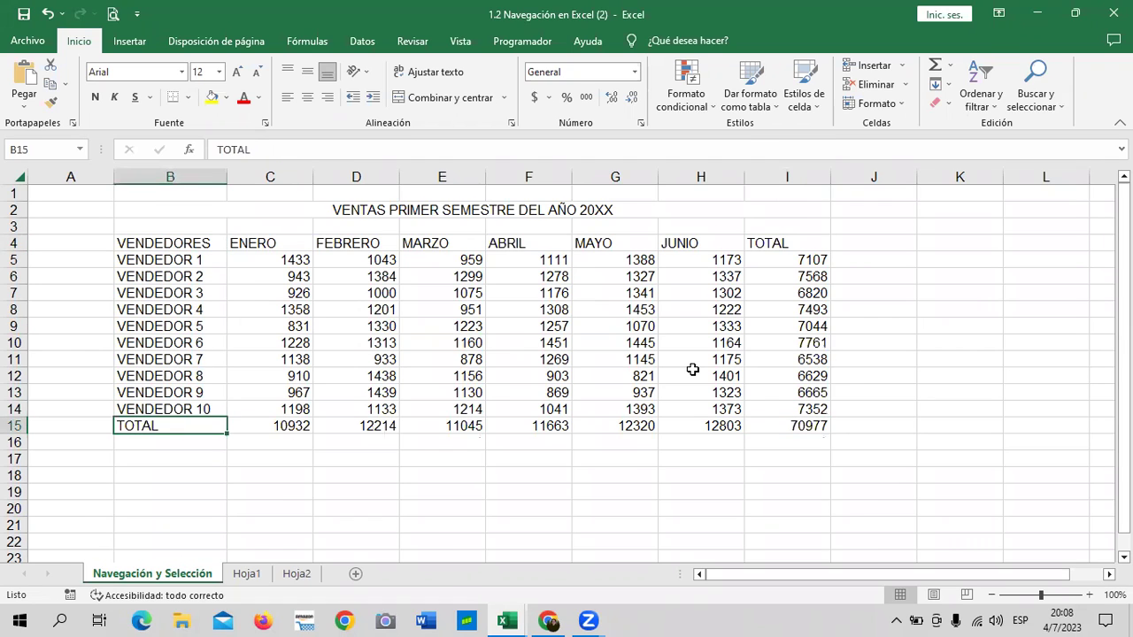
key("ctrl+Up")
key("ctrl+Right")
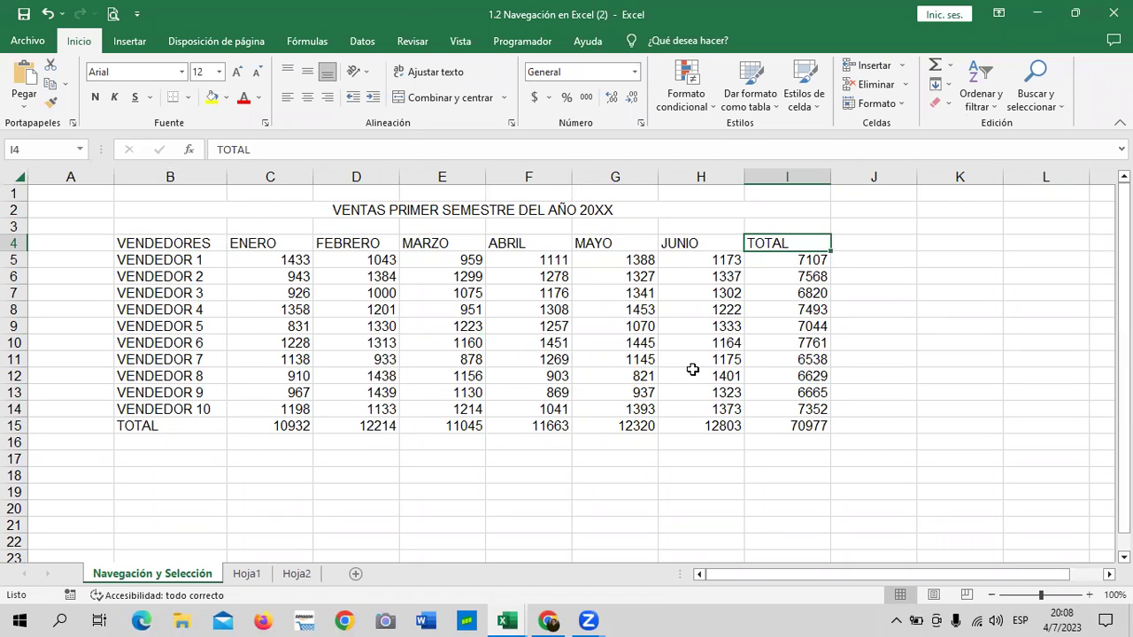
key("Left")
key("Left")
key("Left")
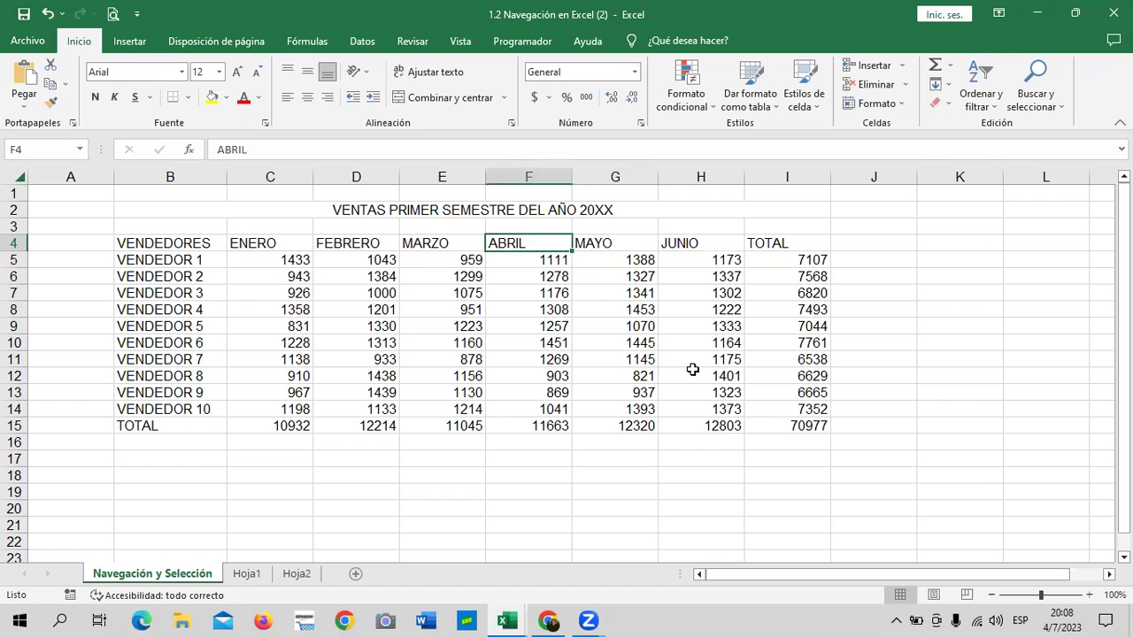
key("Left")
key("Left")
key("Left")
key("Left")
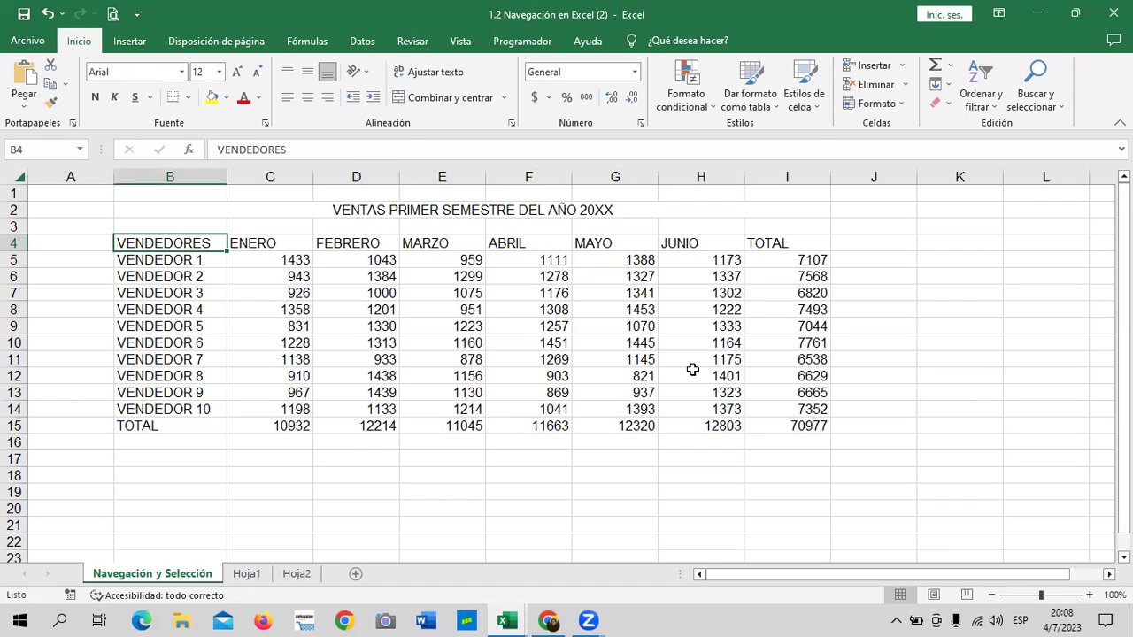
key("ctrl+Right")
key("ctrl+Down")
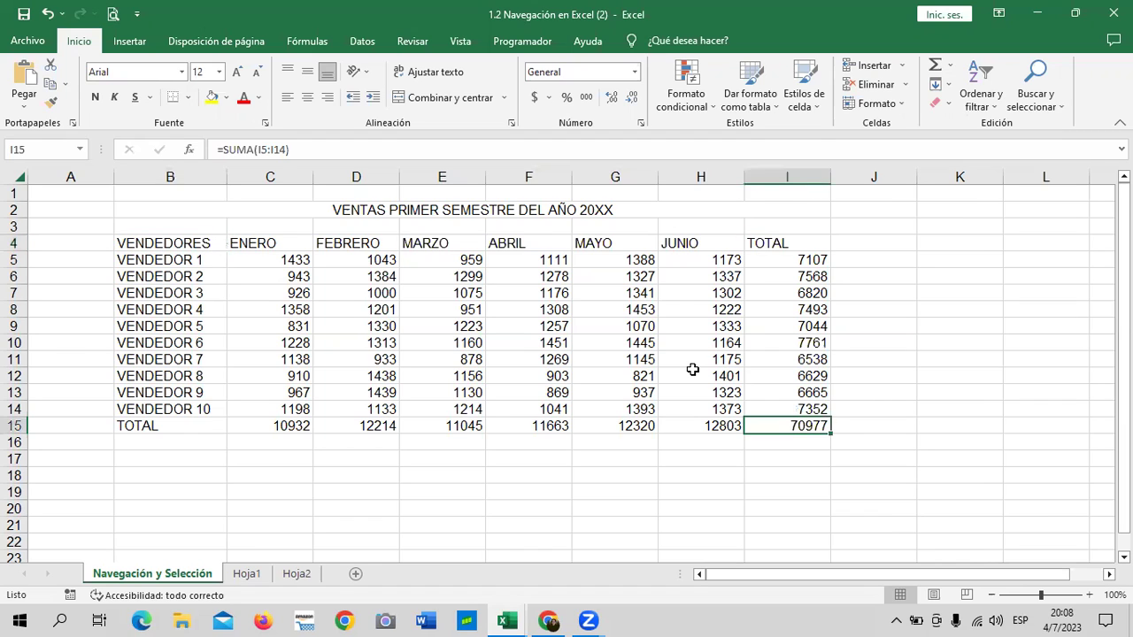
key("ctrl+Left")
key("ctrl+Up")
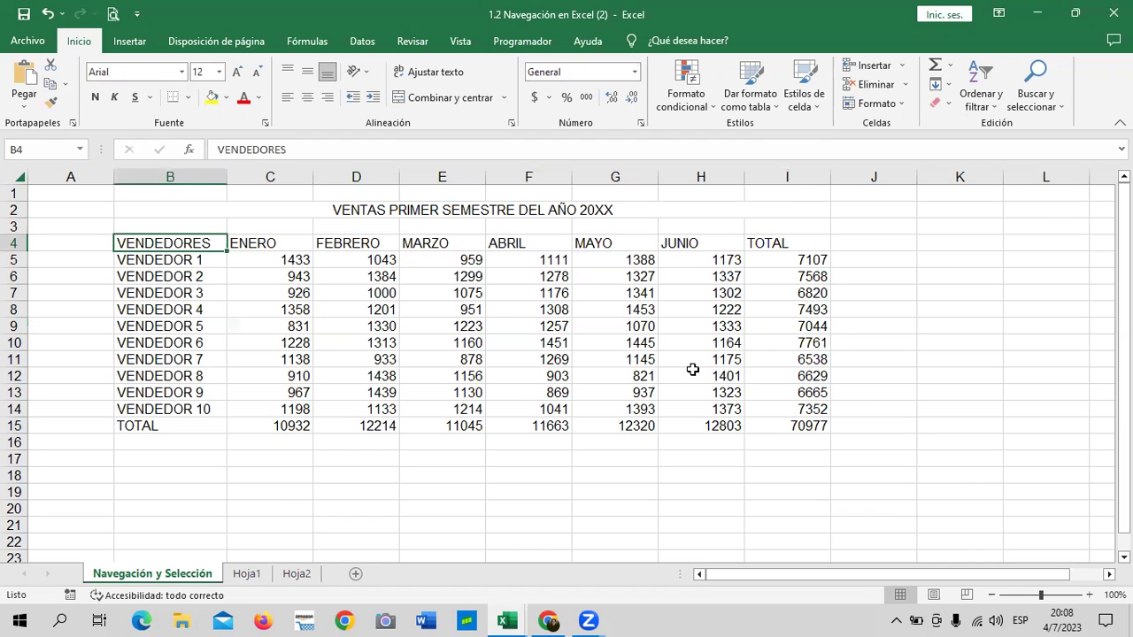
key("ctrl+Down")
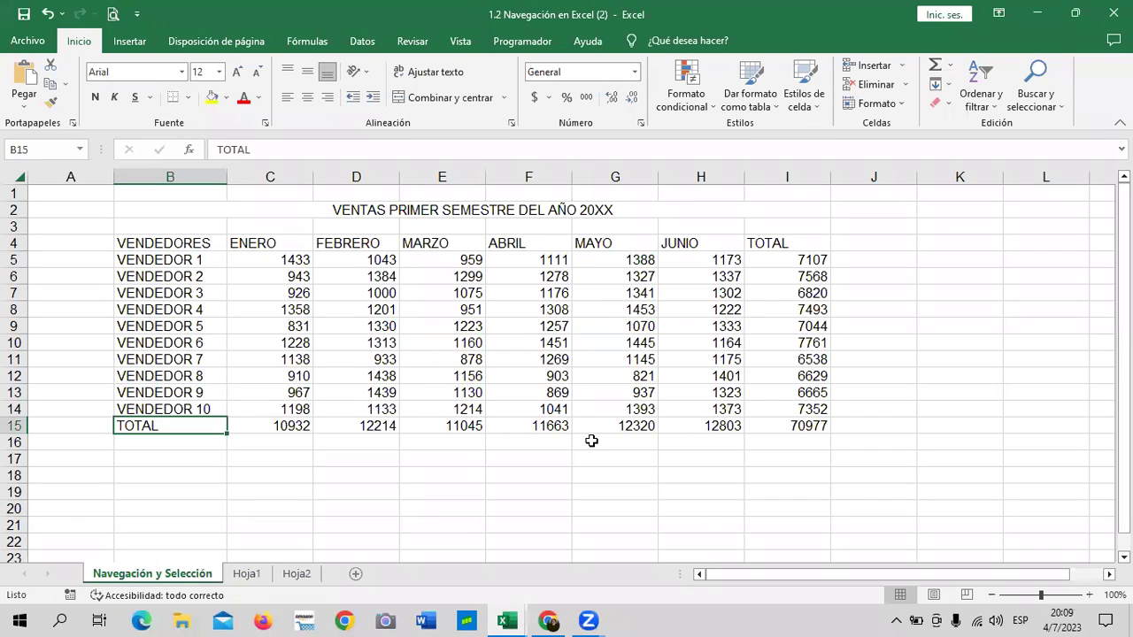
key("ctrl+Up")
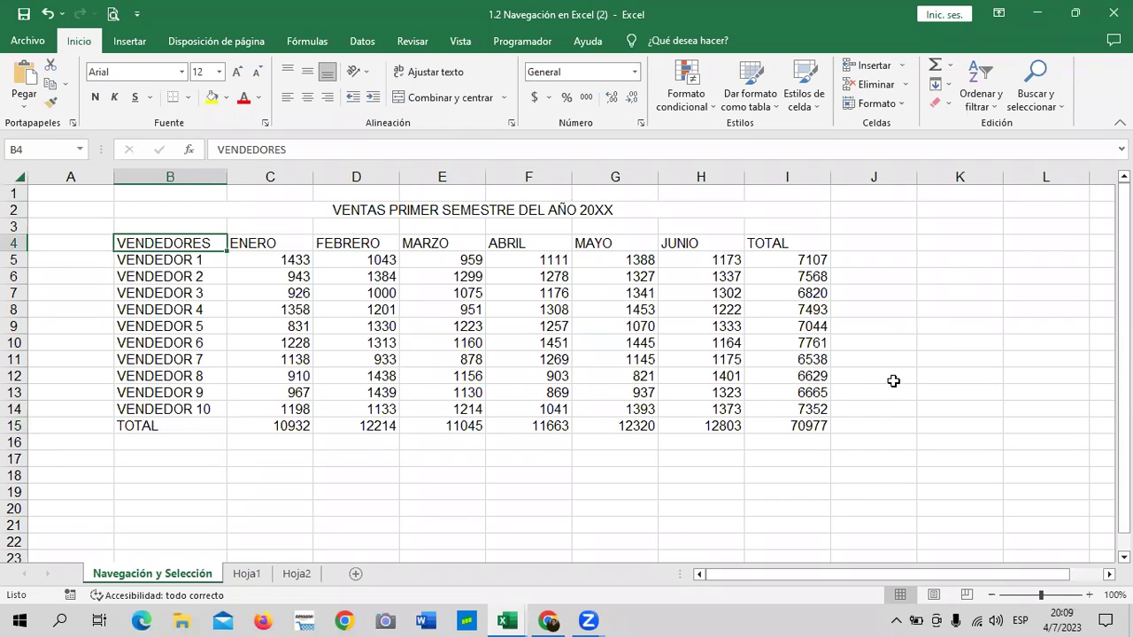
scroll(894, 371, "down", 7)
scroll(885, 350, "down", 8)
scroll(823, 352, "down", 13)
scroll(805, 350, "down", 14)
scroll(801, 349, "down", 7)
scroll(799, 351, "down", 14)
scroll(796, 351, "down", 13)
scroll(797, 351, "down", 9)
scroll(796, 352, "down", 12)
scroll(795, 352, "down", 14)
scroll(794, 353, "down", 8)
scroll(794, 354, "down", 11)
scroll(793, 354, "down", 9)
scroll(792, 354, "down", 10)
scroll(792, 355, "down", 6)
scroll(792, 355, "down", 9)
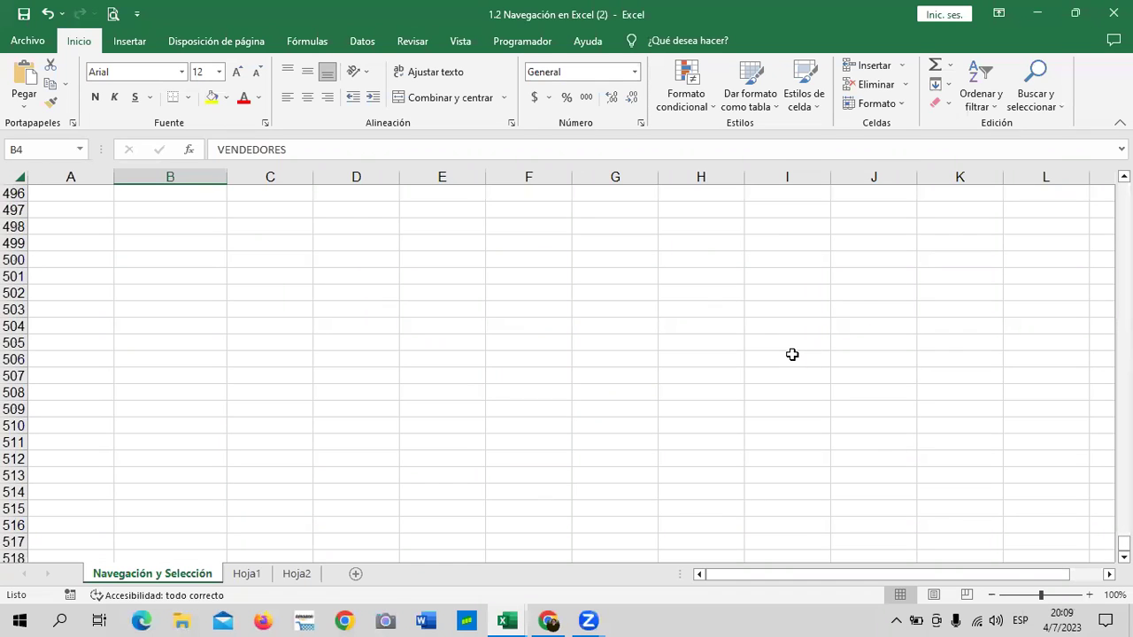
scroll(792, 355, "up", 5)
scroll(792, 355, "up", 10)
scroll(792, 355, "up", 6)
scroll(792, 355, "up", 3)
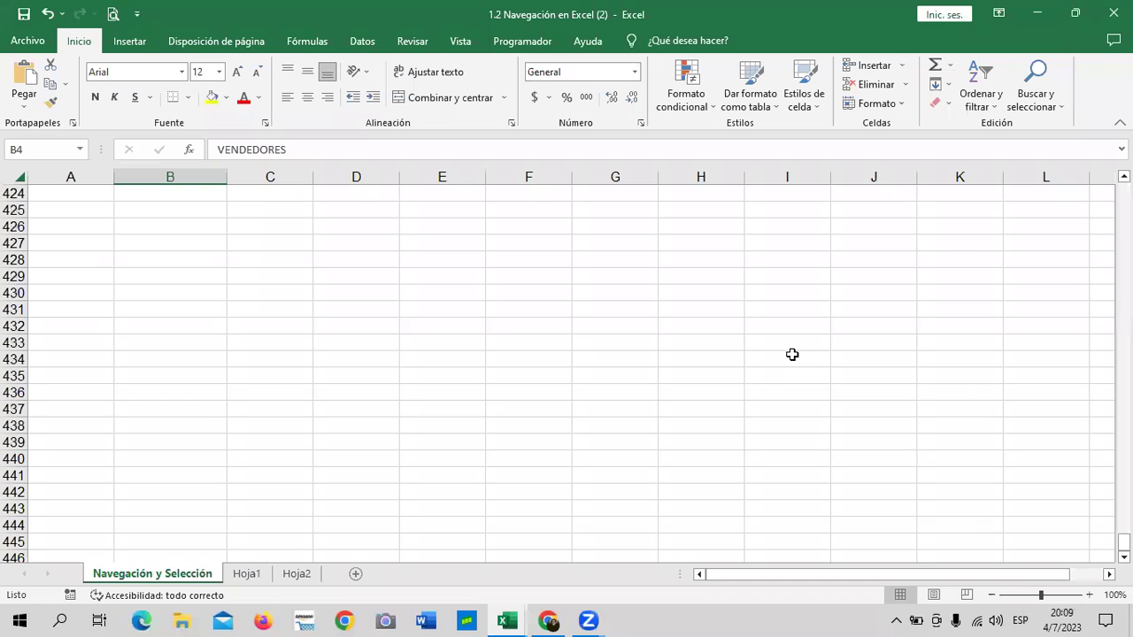
key("ctrl+Up")
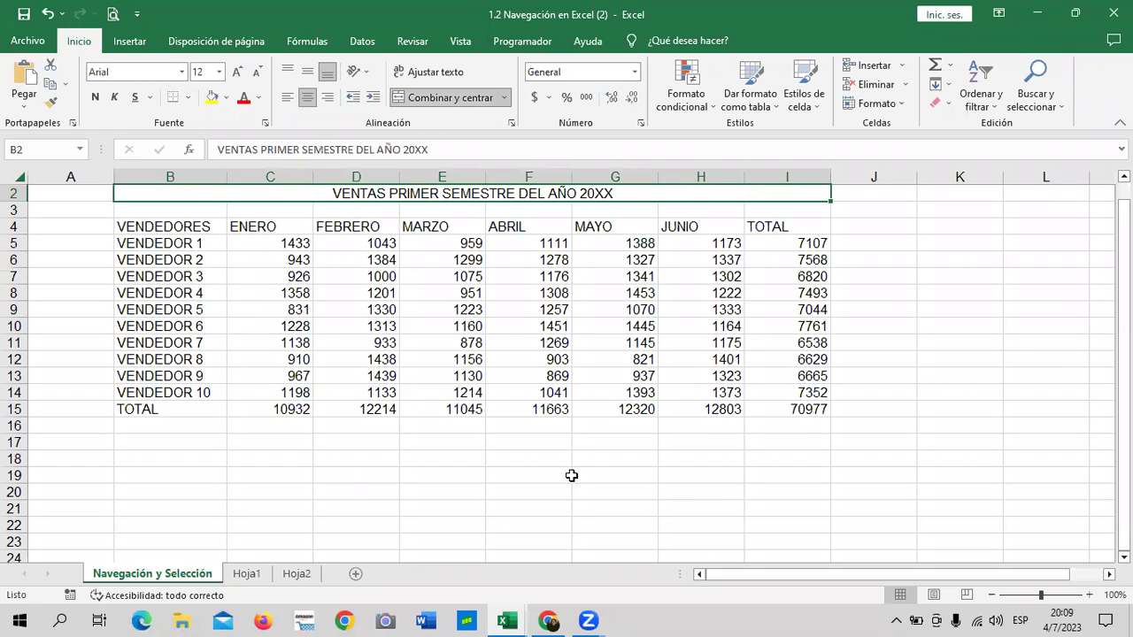
left_click(182, 227)
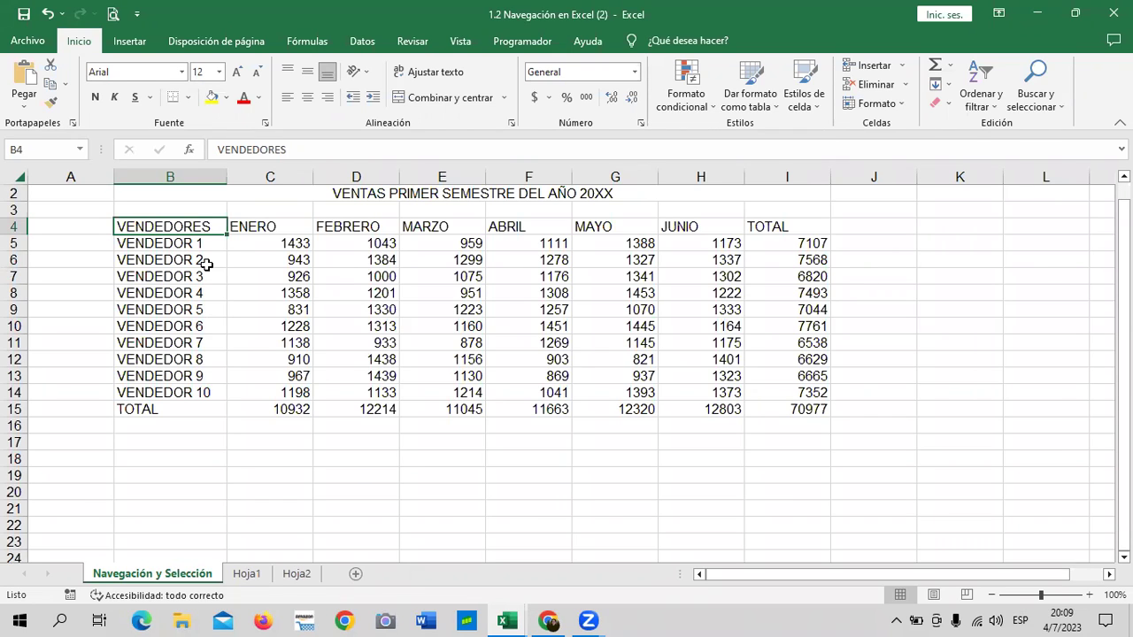
key("ctrl+shift+Right")
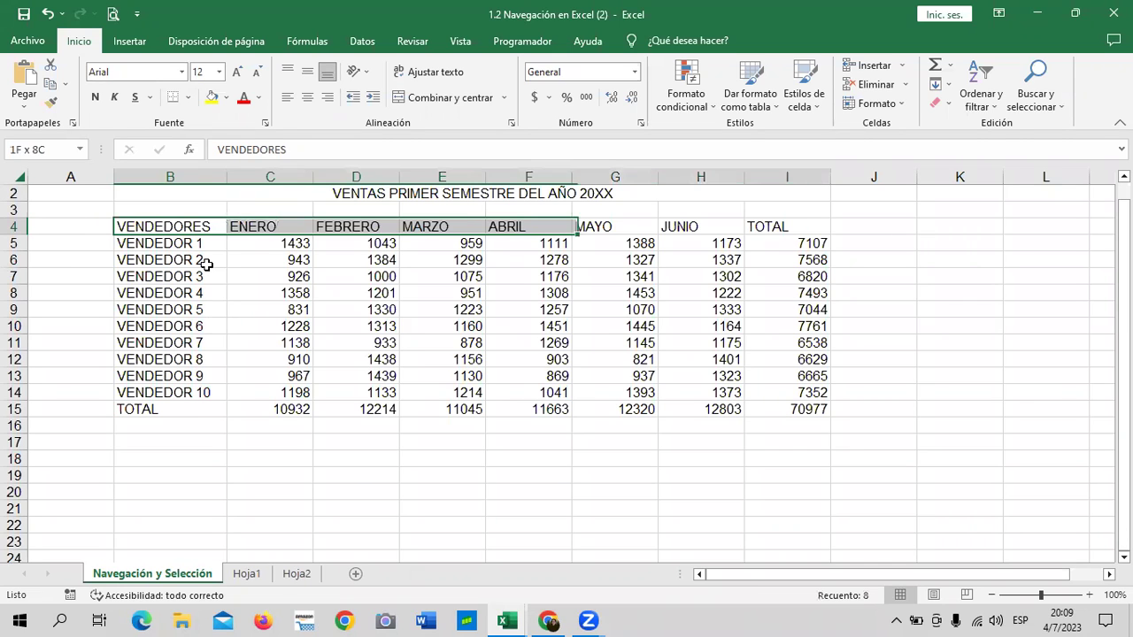
key("ctrl+shift+Down")
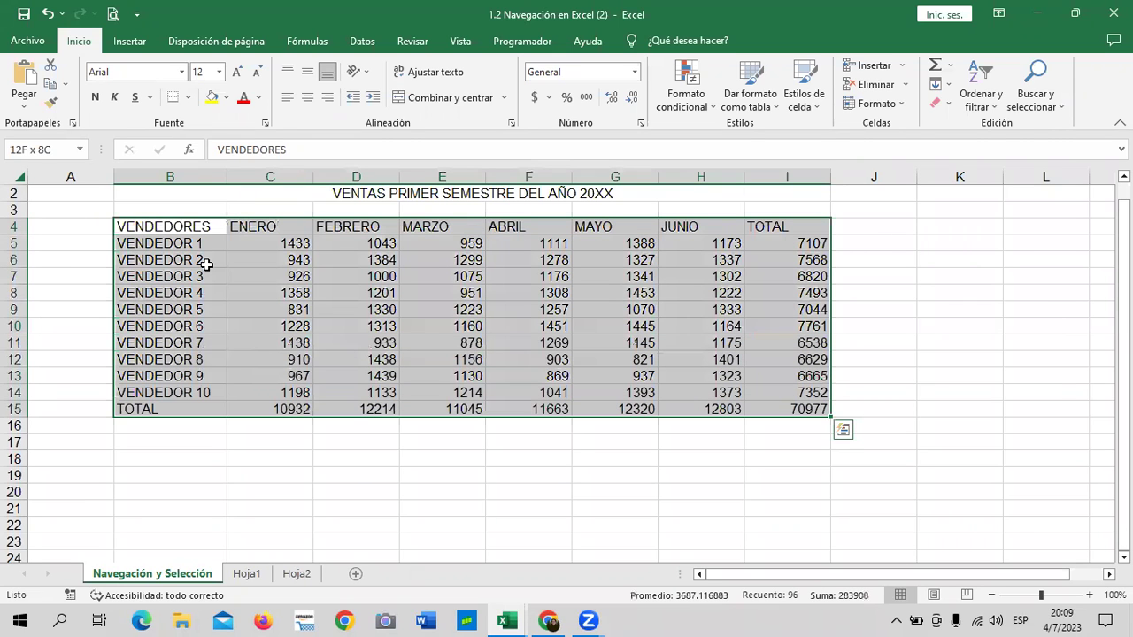
left_click(297, 467)
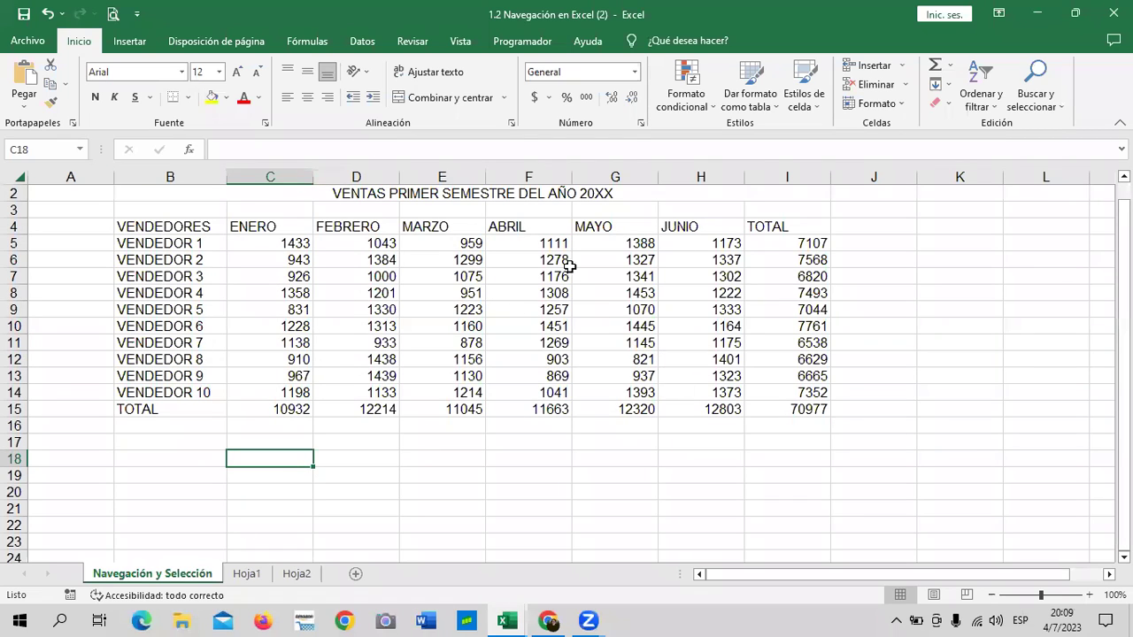
left_click_drag(551, 257, 667, 234)
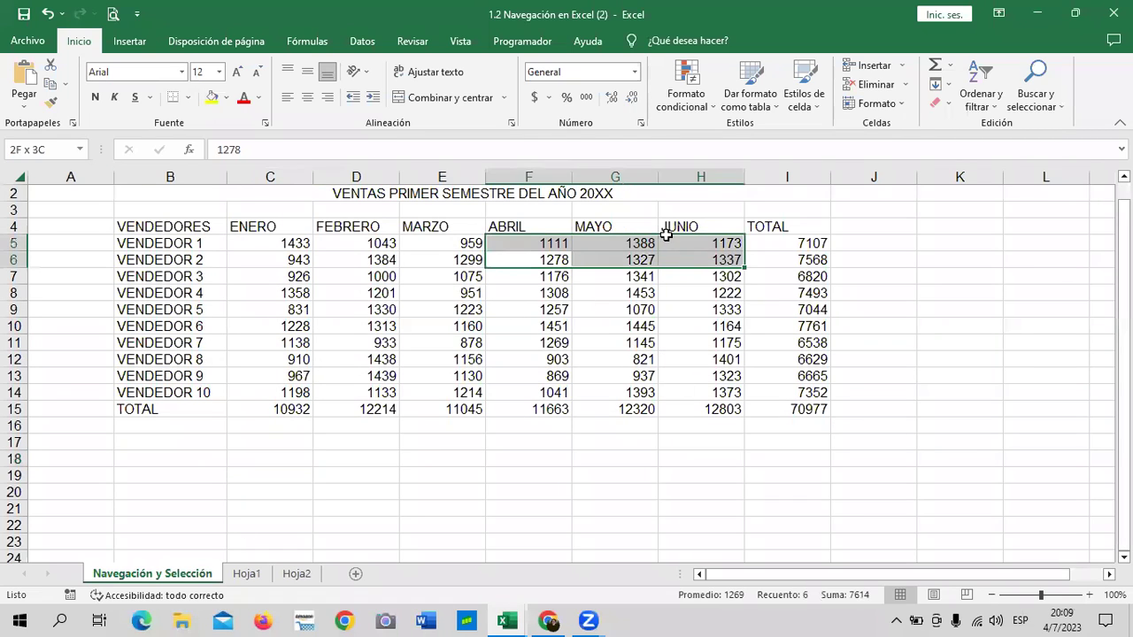
left_click_drag(615, 343, 709, 310)
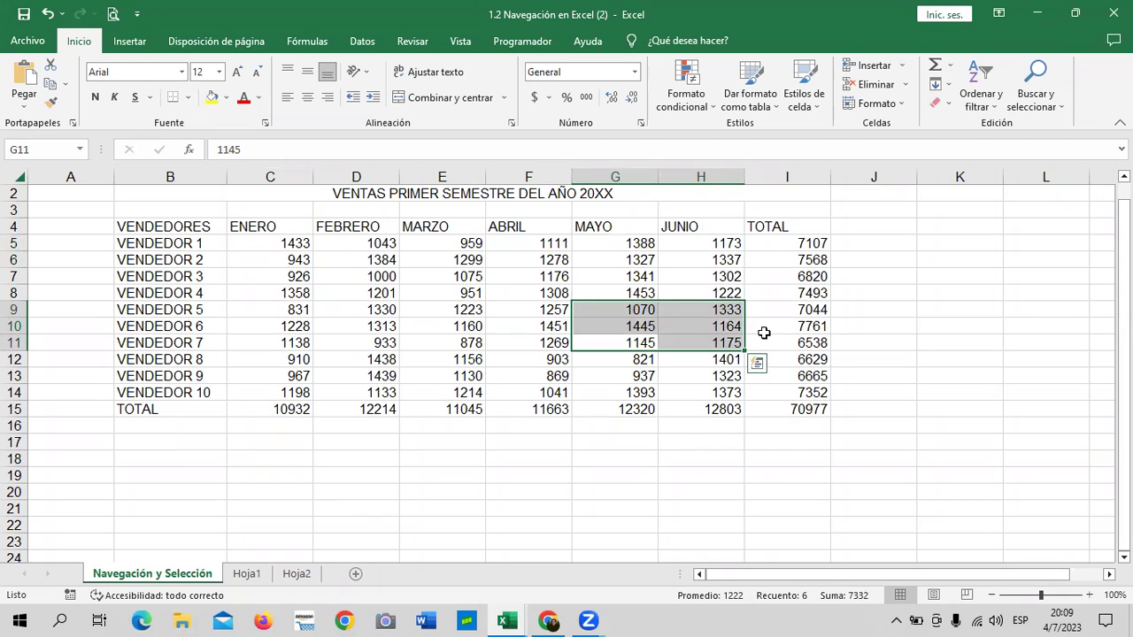
left_click(184, 226)
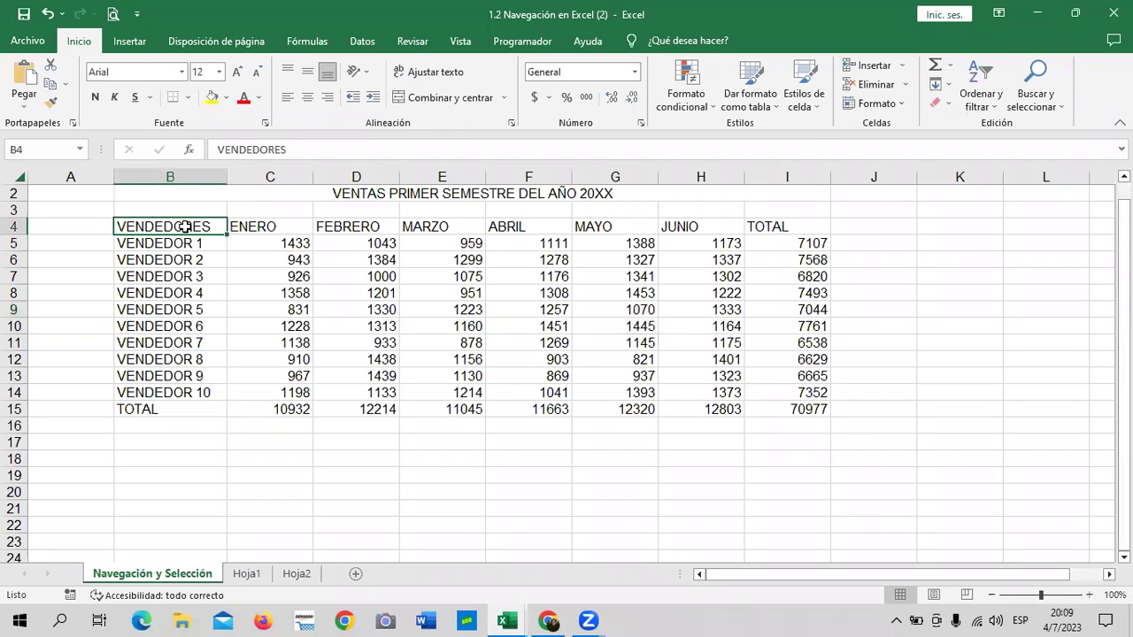
- Check row 15's SUMA totals, then select B4:I15 from the 70977 grand total using Ctrl+Shift arrows
left_click(180, 409)
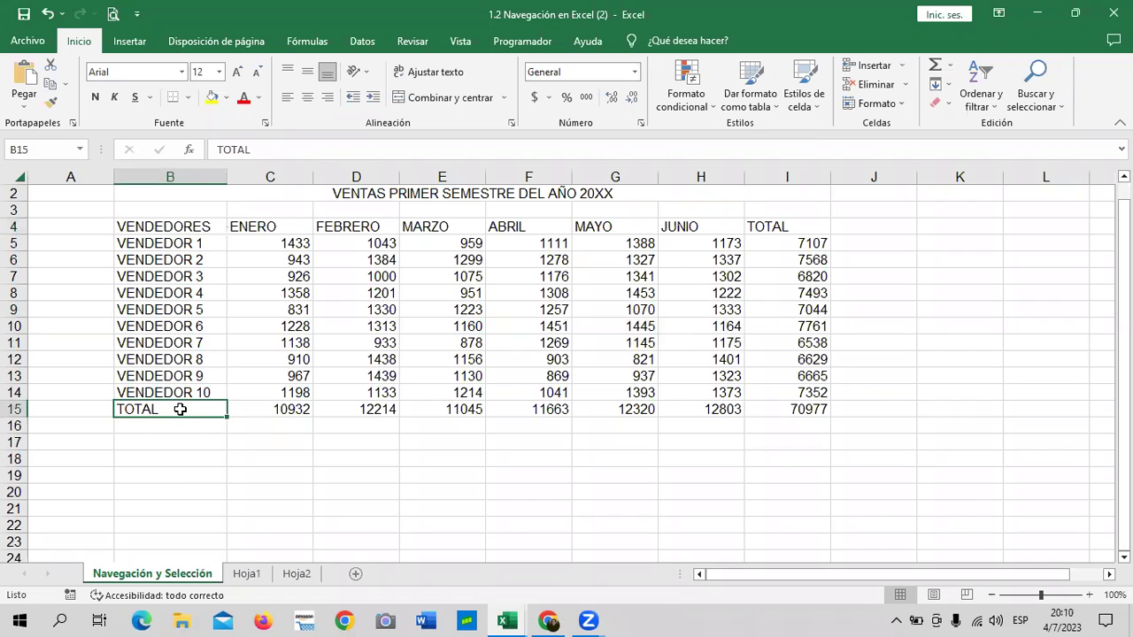
left_click(354, 411)
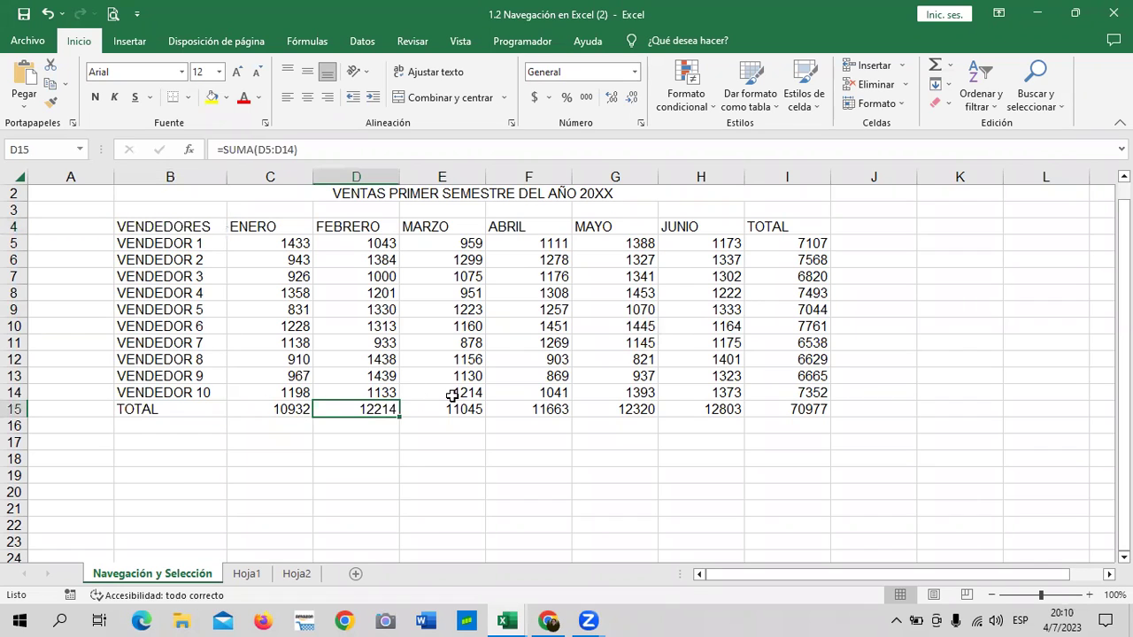
left_click(552, 405)
left_click(699, 410)
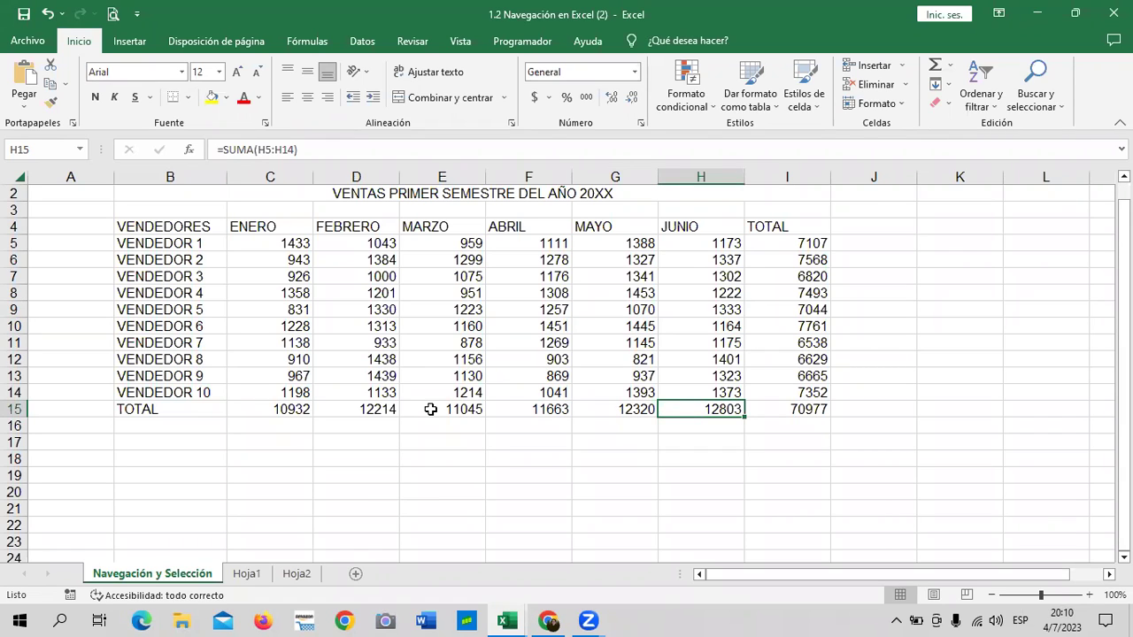
key("Right")
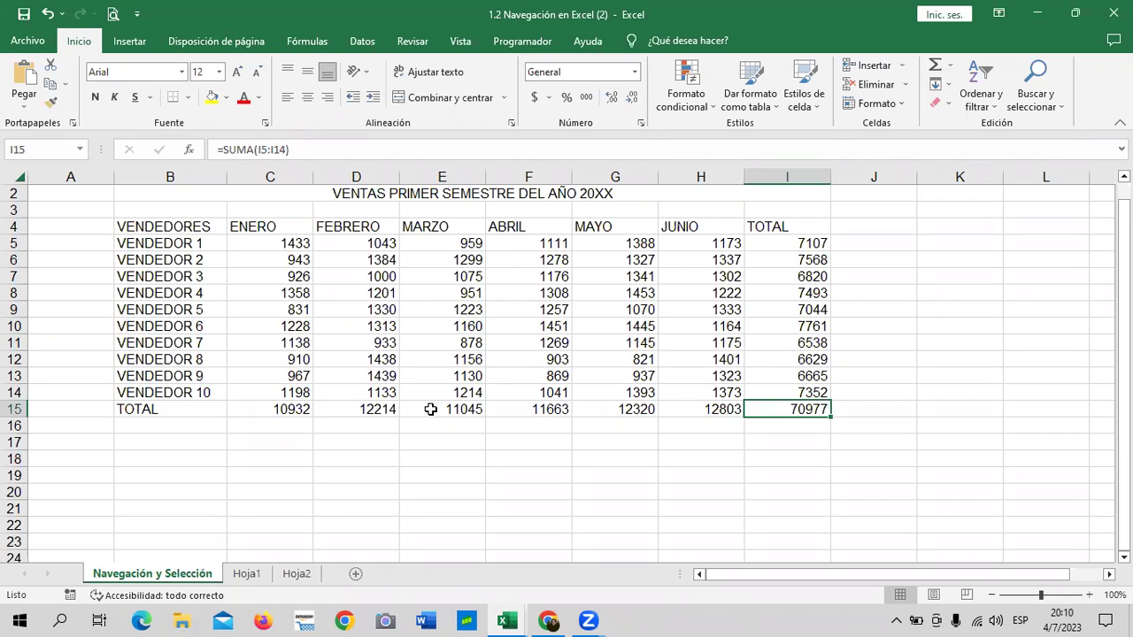
key("ctrl+shift+Up")
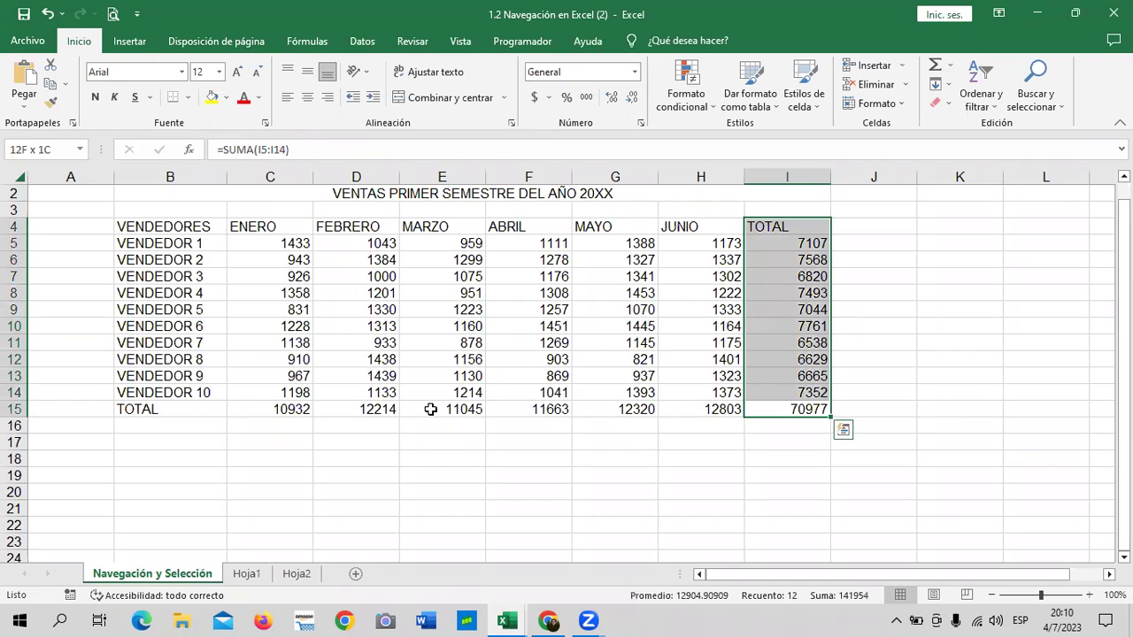
key("ctrl+shift+Left")
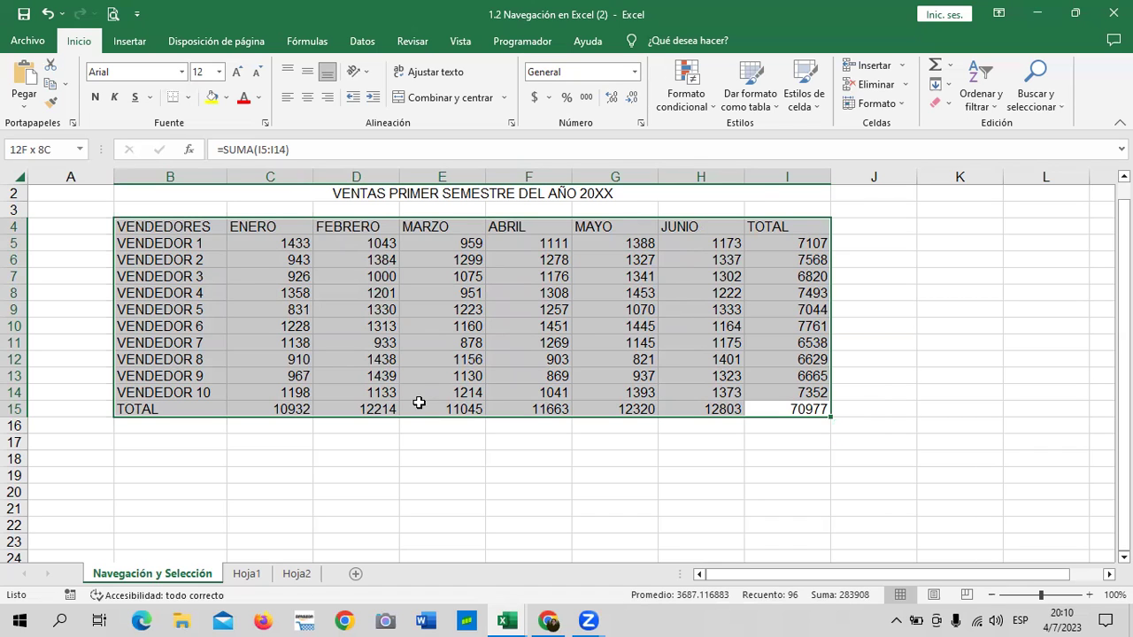
- Select the table from VENDEDORES using Ctrl+Shift+Down and Ctrl+Shift+Right
left_click(929, 340)
left_click(164, 226)
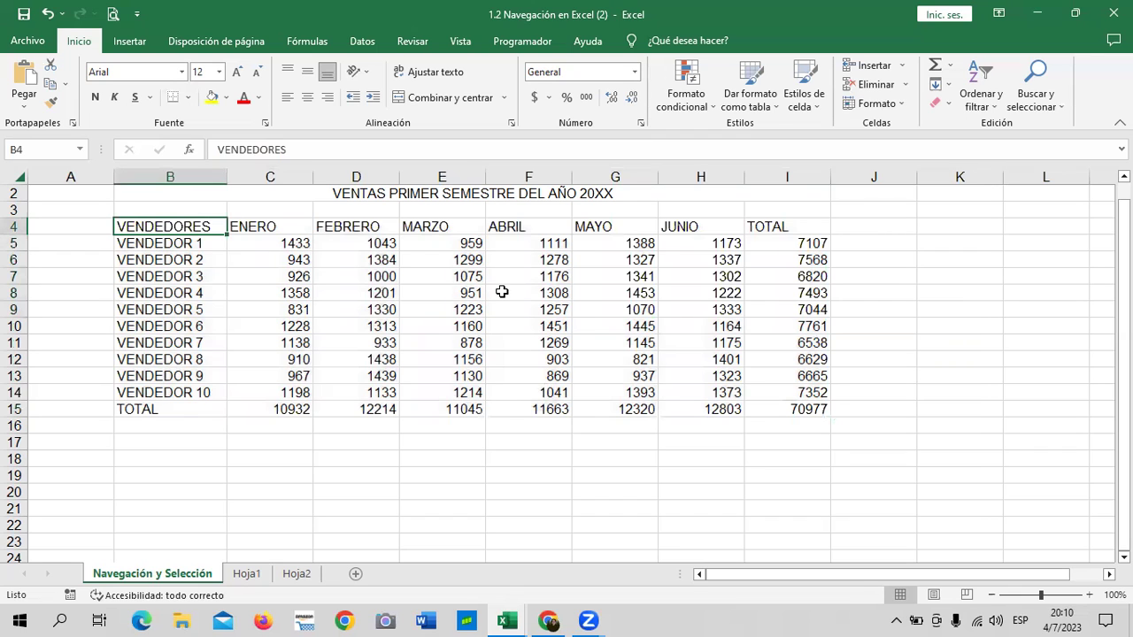
key("ctrl+shift+Down")
key("ctrl+shift+Right")
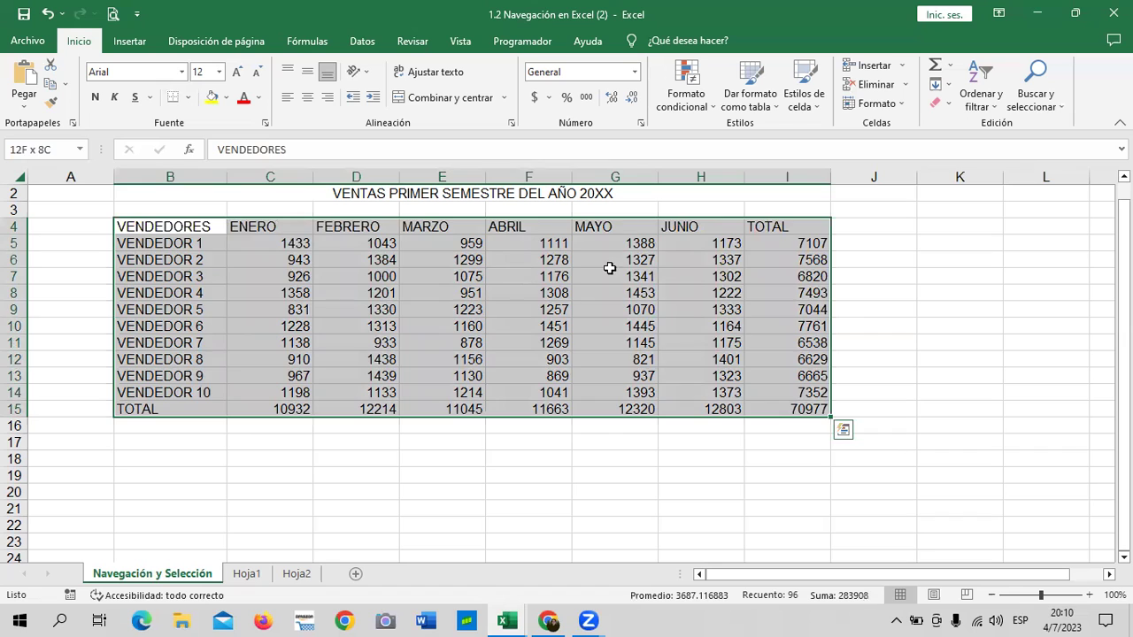
- Practise selecting the sales table by dragging from the VENDEDORES header toward the grand total
left_click(850, 277)
mouse_move(189, 227)
left_mouse_down()
mouse_move(293, 392)
mouse_move(801, 409)
left_mouse_up()
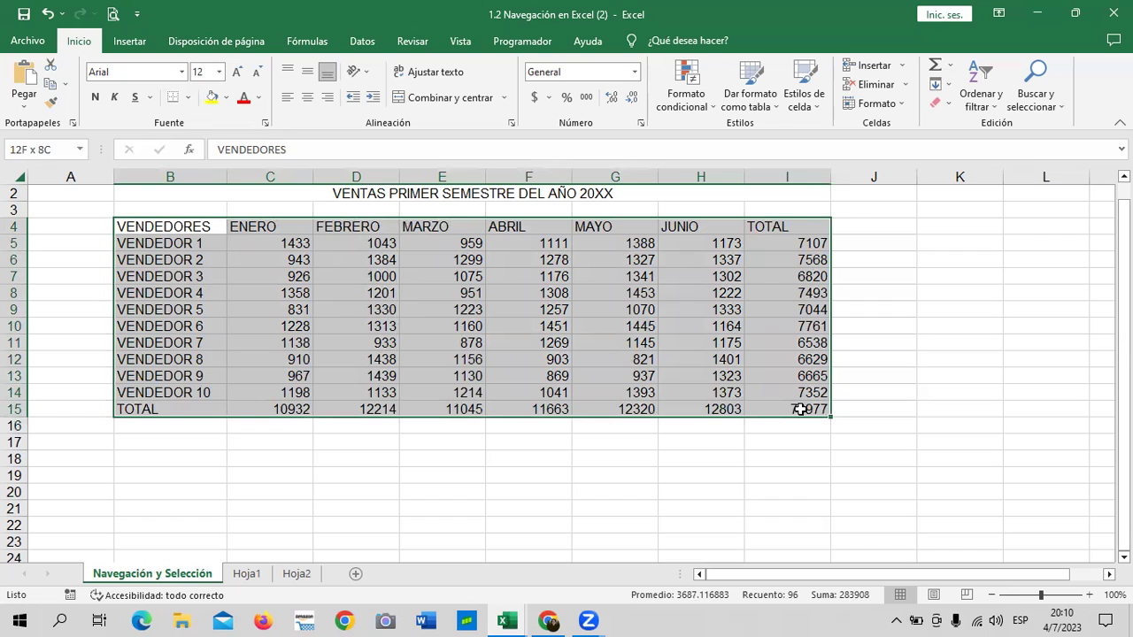
left_click(959, 259)
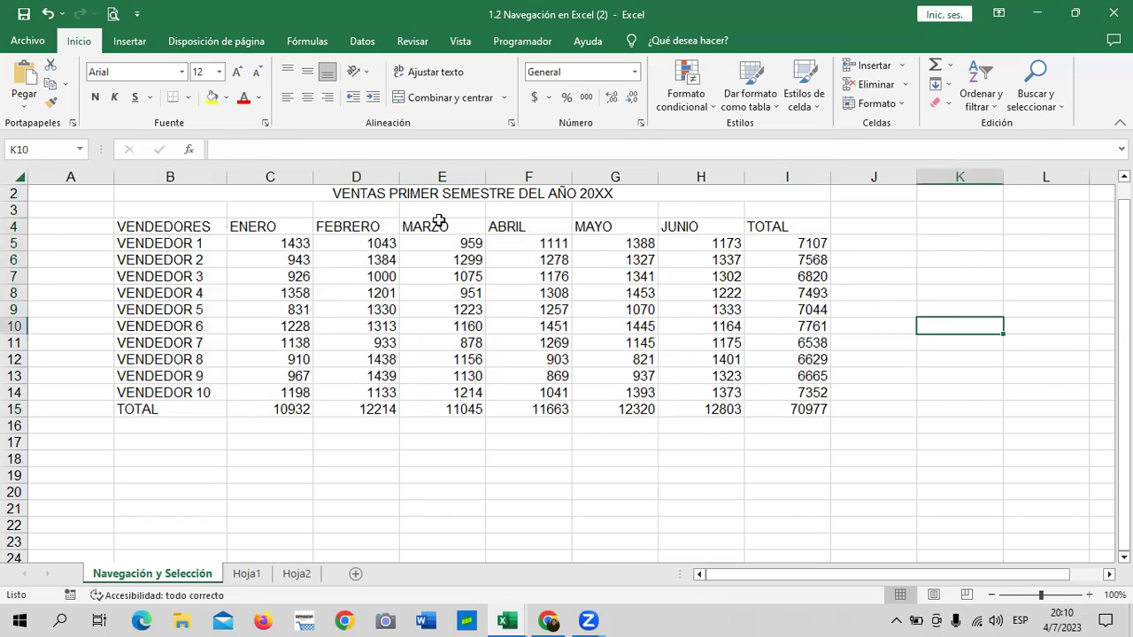
left_click_drag(175, 229, 177, 297)
mouse_move(432, 405)
left_mouse_down()
mouse_move(640, 392)
mouse_move(849, 415)
mouse_move(827, 411)
left_mouse_up()
left_click(885, 344)
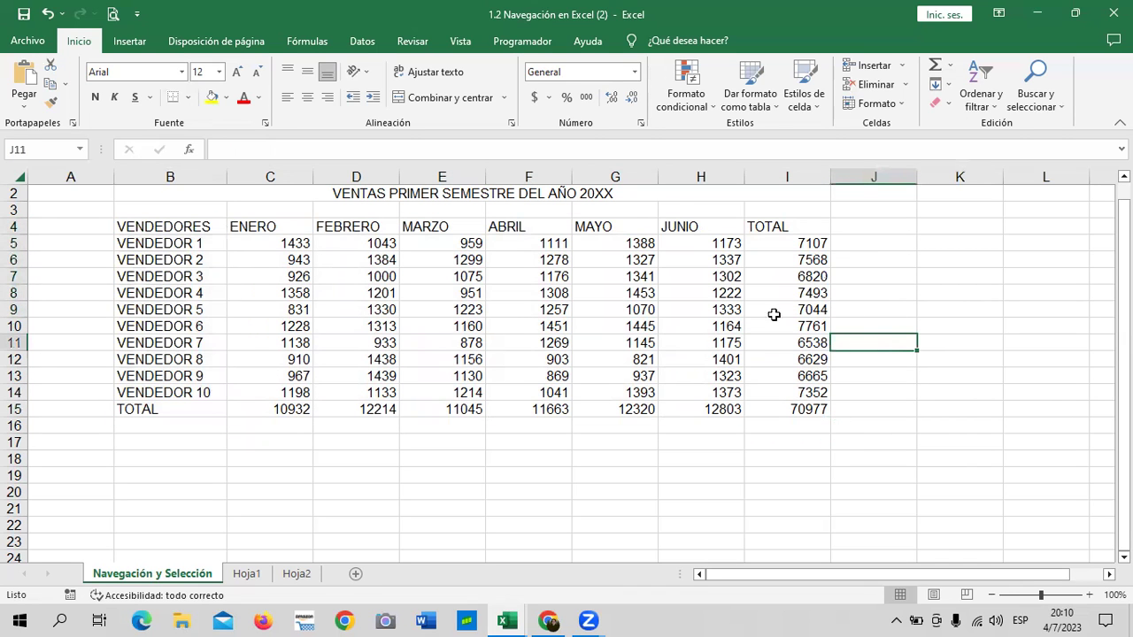
left_click_drag(168, 225, 763, 400)
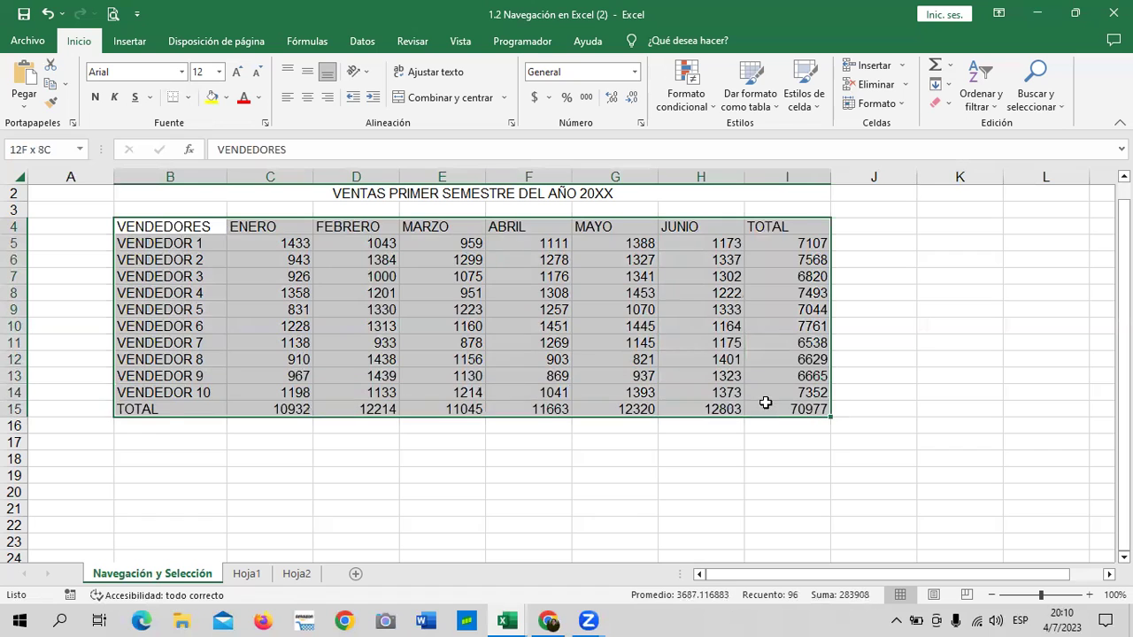
left_click(874, 242)
mouse_move(166, 226)
left_mouse_down()
mouse_move(828, 431)
mouse_move(818, 409)
left_mouse_up()
left_click_drag(959, 309, 960, 292)
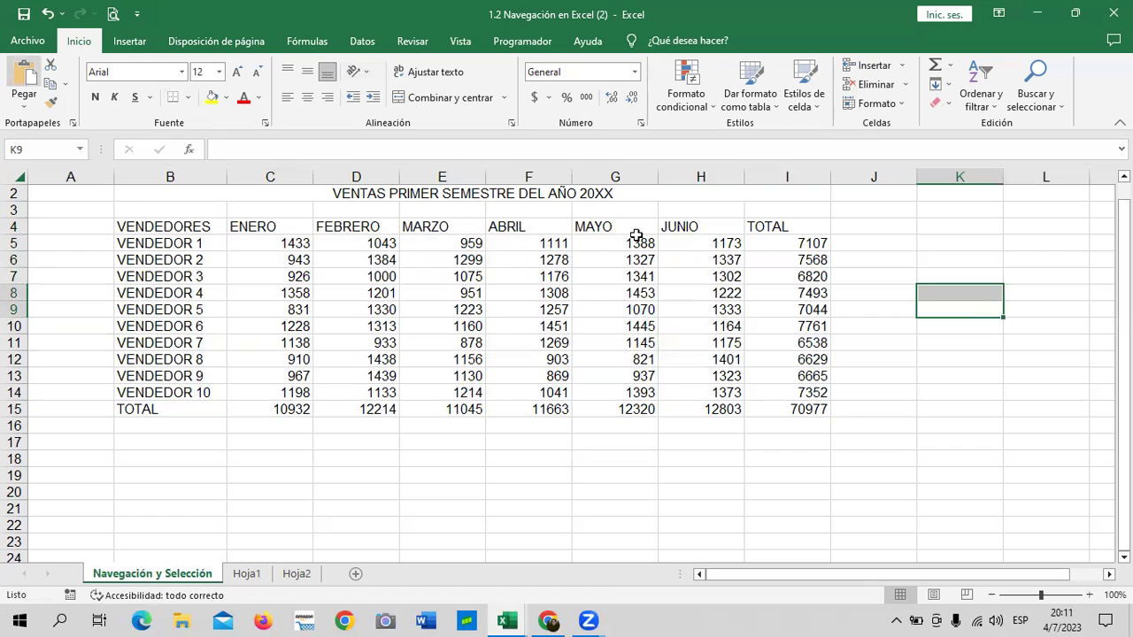
mouse_move(142, 226)
left_mouse_down()
mouse_move(797, 427)
mouse_move(802, 616)
mouse_move(785, 312)
mouse_move(754, 481)
mouse_move(782, 321)
mouse_move(784, 346)
left_mouse_up()
- Select VENDEDOR 1, the VENDEDORES header and an empty cell below the table, then bring up the course lesson
scroll(779, 344, "up", 10)
scroll(779, 344, "up", 9)
scroll(776, 339, "up", 8)
left_click(930, 304)
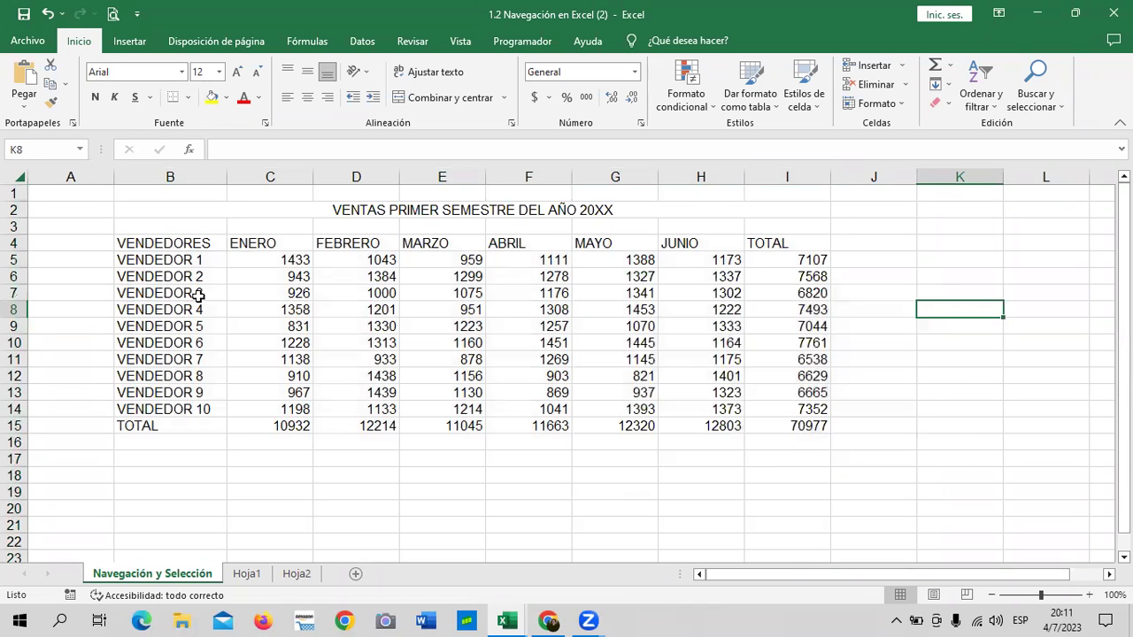
left_click(160, 255)
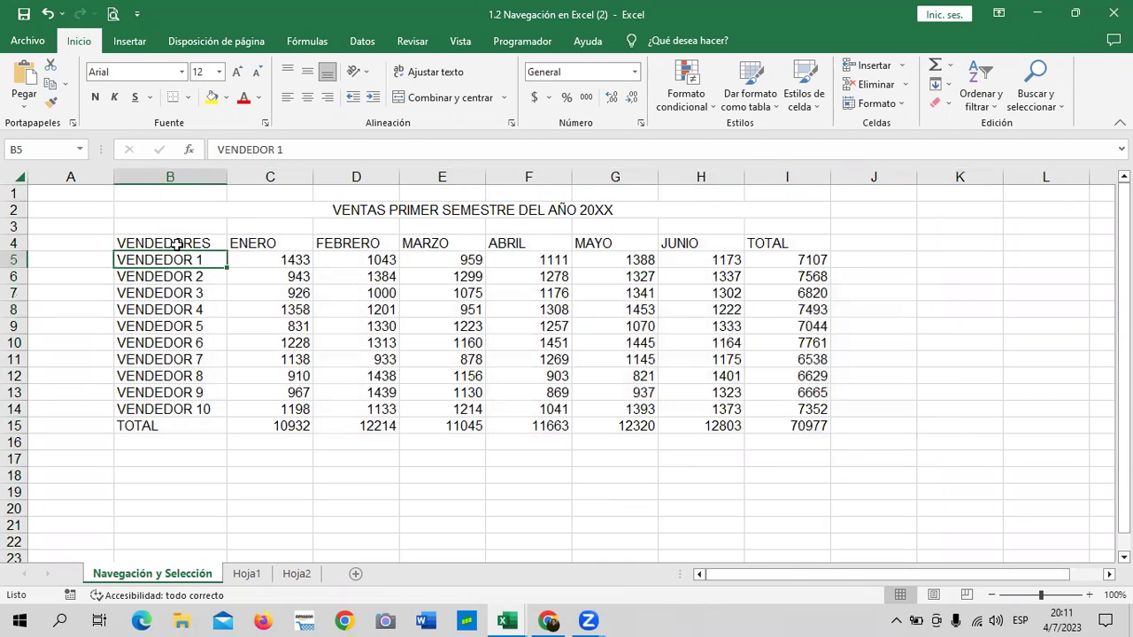
left_click(179, 241)
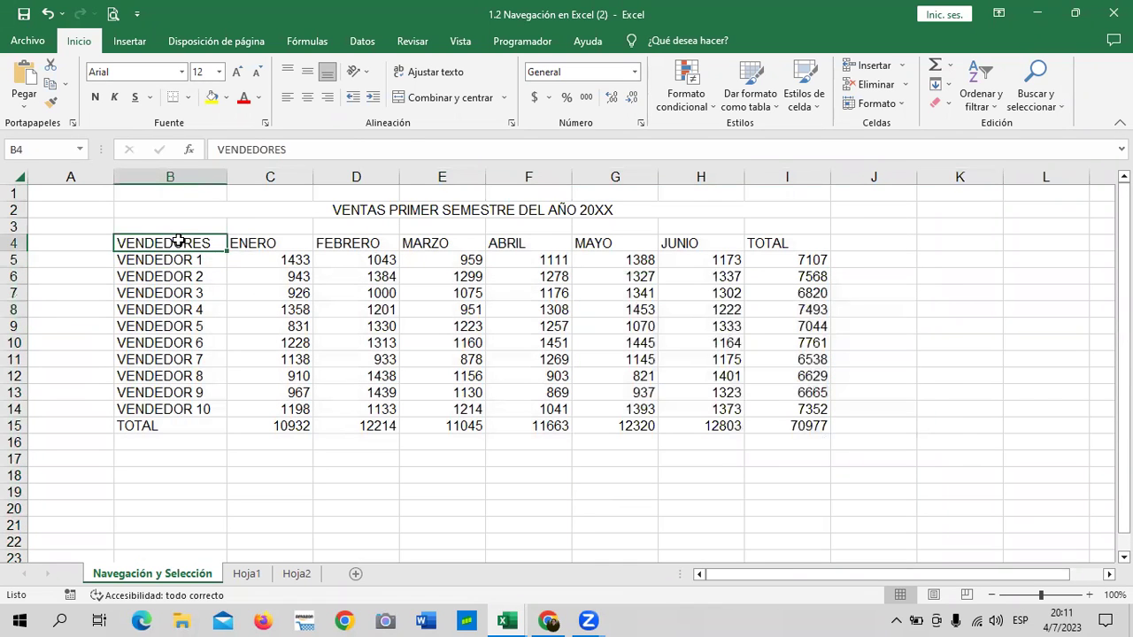
left_click(584, 528)
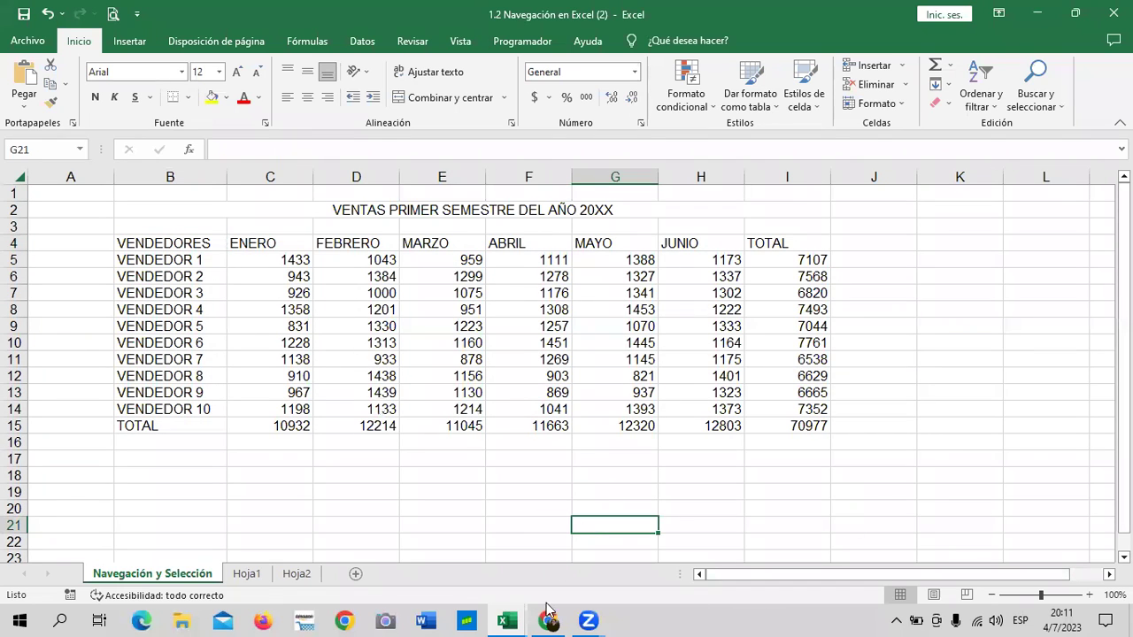
mouse_move(548, 620)
left_click(547, 545)
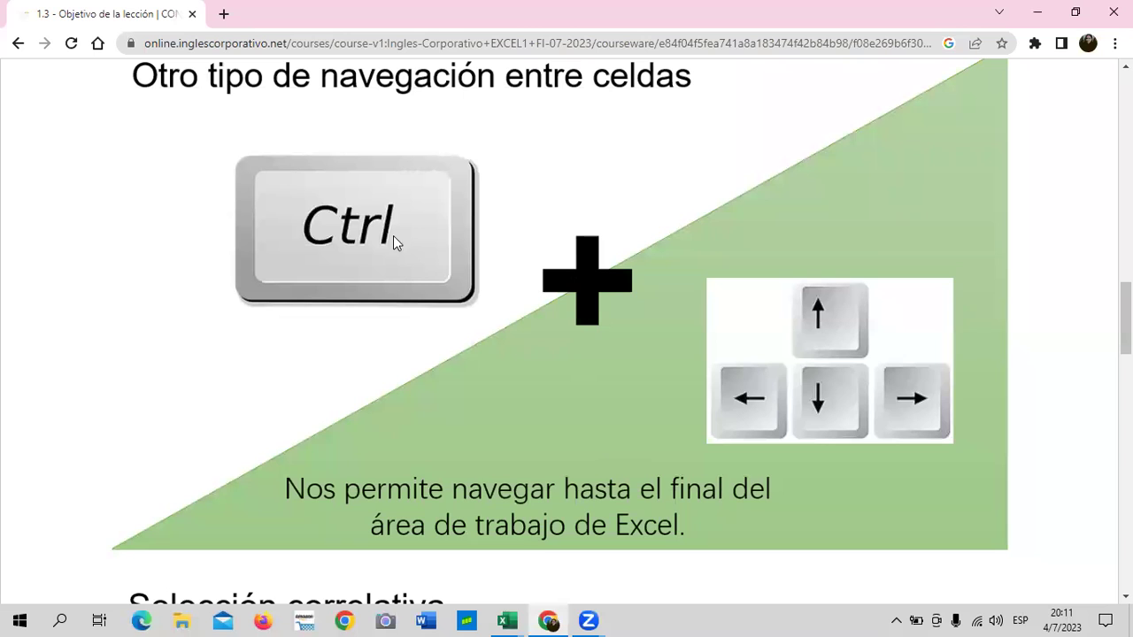
- Scroll through the 'Selección correlativa' slides, then return to workbook 1.2 Navegación en Excel (2)
scroll(716, 345, "down", 1)
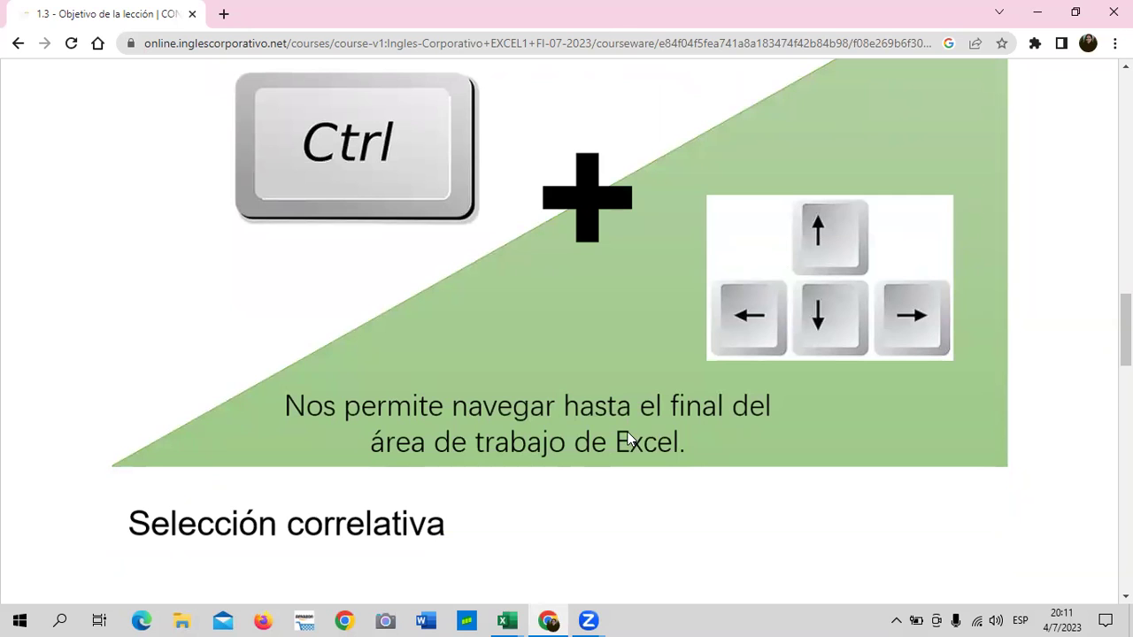
scroll(629, 434, "down", 4)
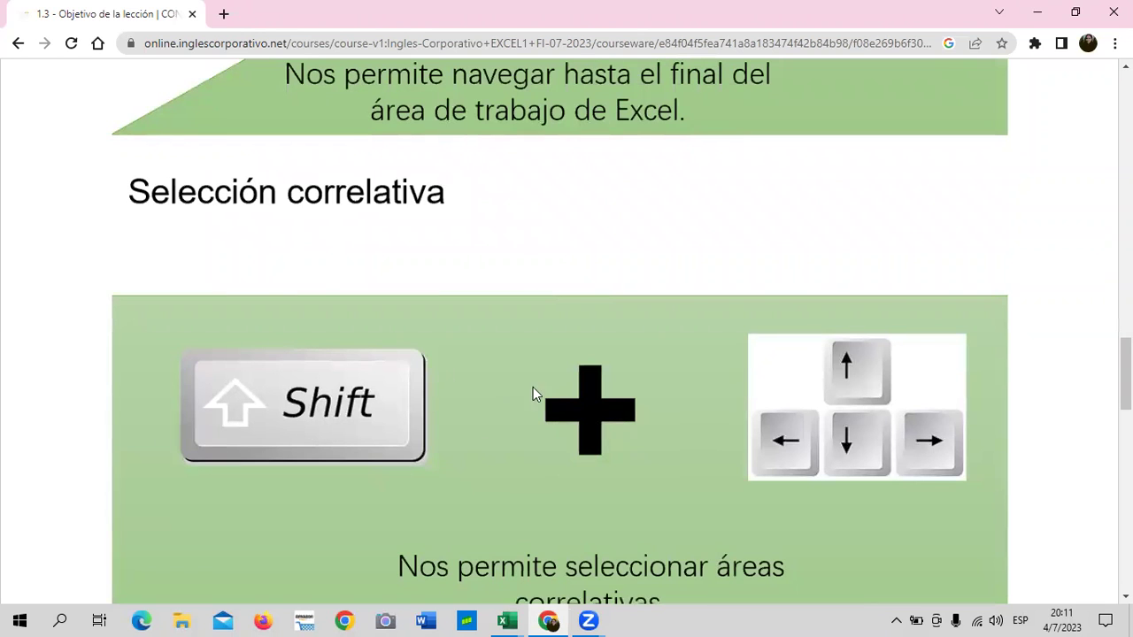
scroll(894, 407, "down", 2)
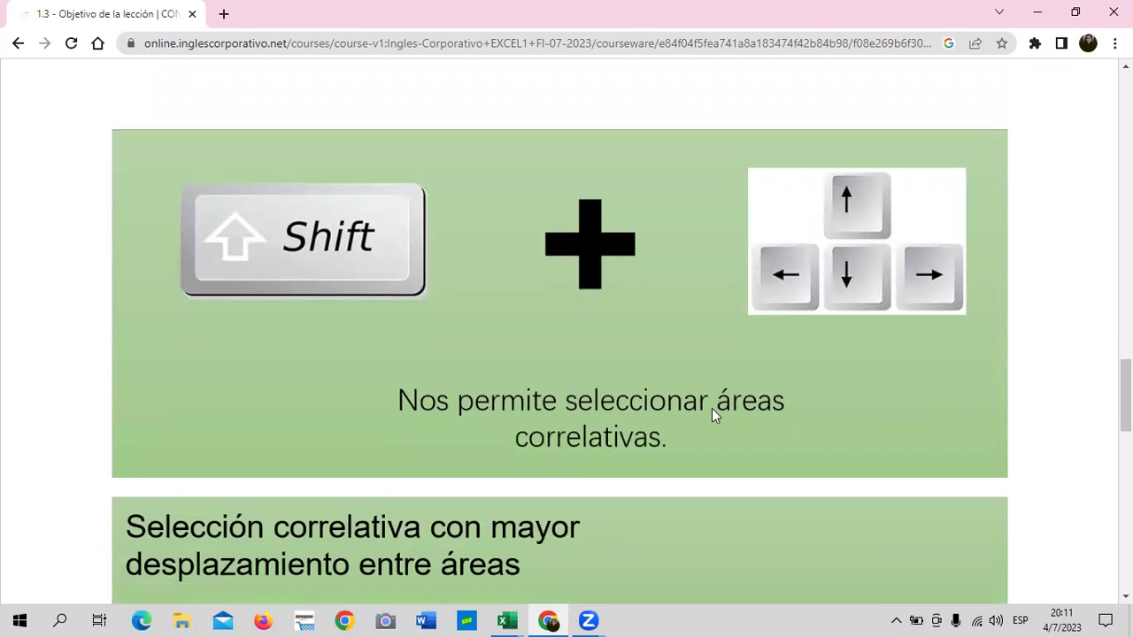
scroll(602, 437, "down", 2)
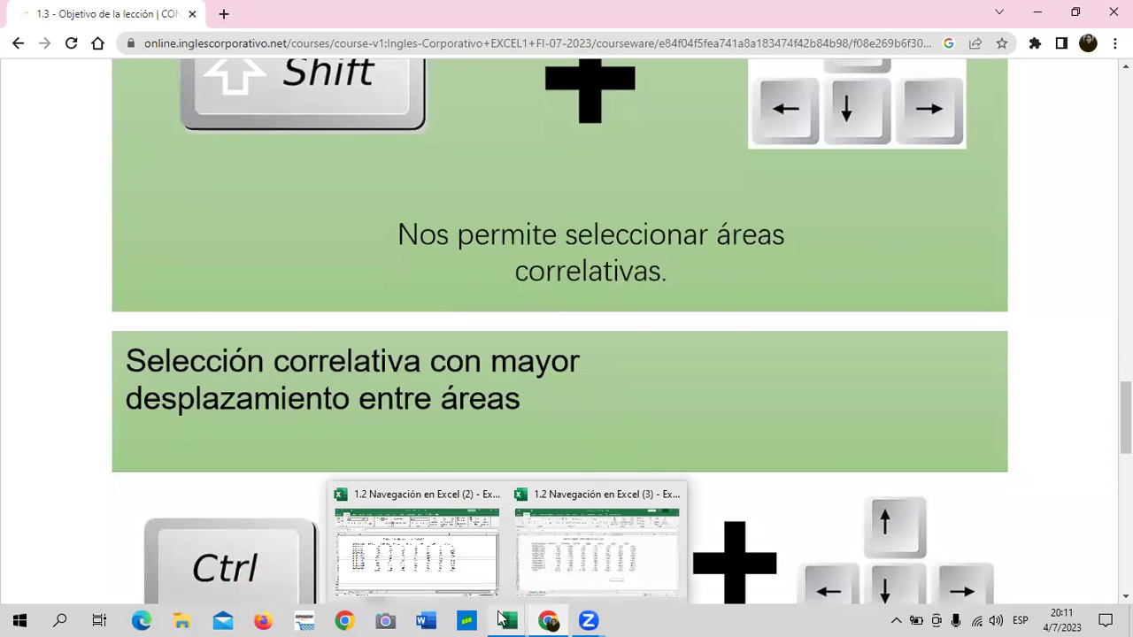
mouse_move(506, 620)
left_click(492, 495)
- Drag-select the whole table B4:I15, deselect it, and switch back to the course page
mouse_move(121, 242)
left_mouse_down()
mouse_move(230, 434)
mouse_move(766, 417)
mouse_move(826, 427)
left_mouse_up()
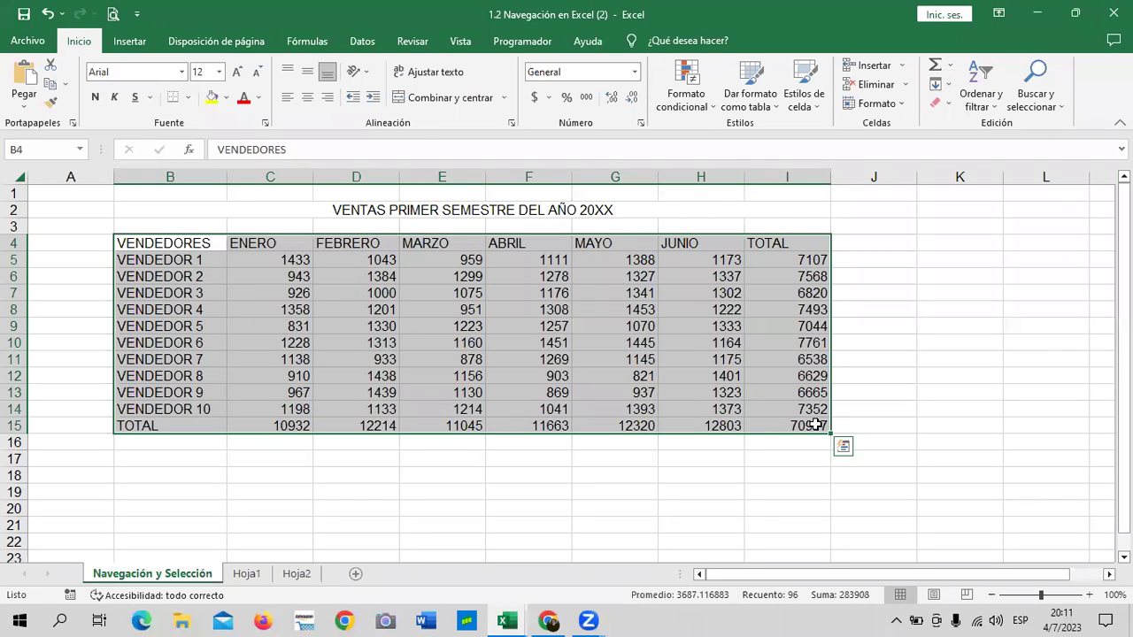
left_click(878, 406)
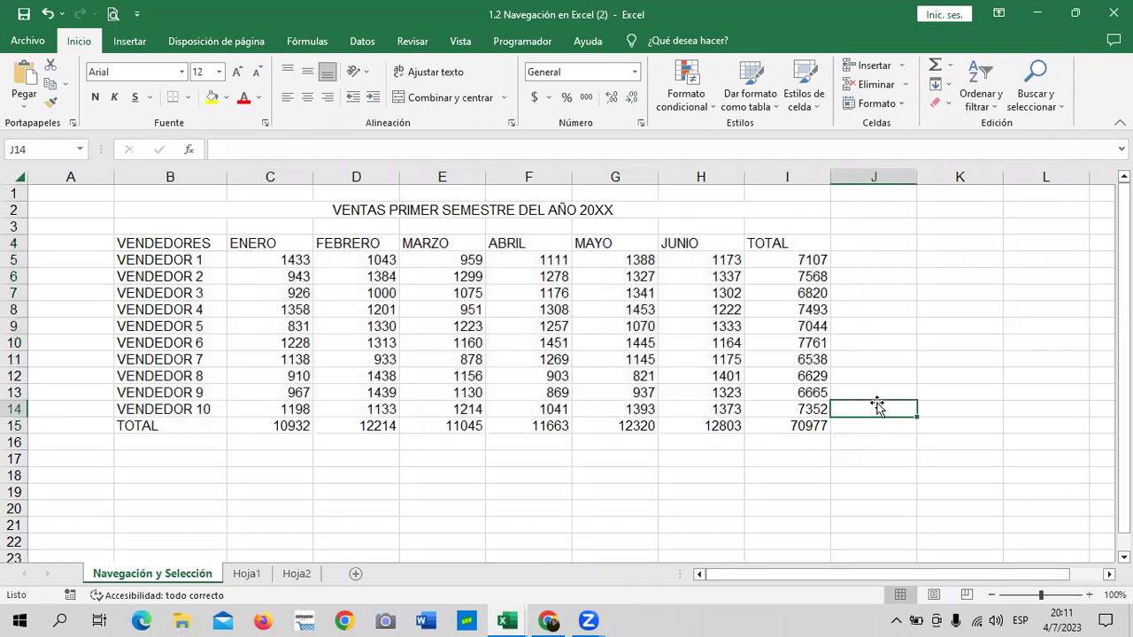
left_click(547, 621)
- Scroll the edunext lesson to the 'Selección no correlativa' Ctrl + mouse slide
scroll(560, 488, "down", 4)
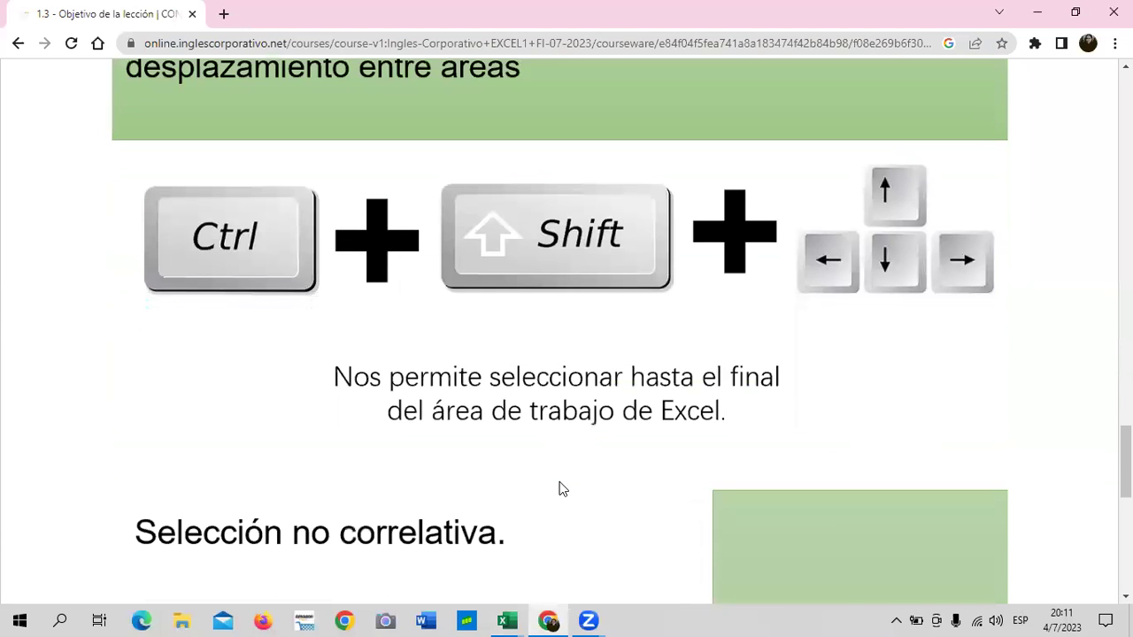
scroll(531, 478, "down", 2)
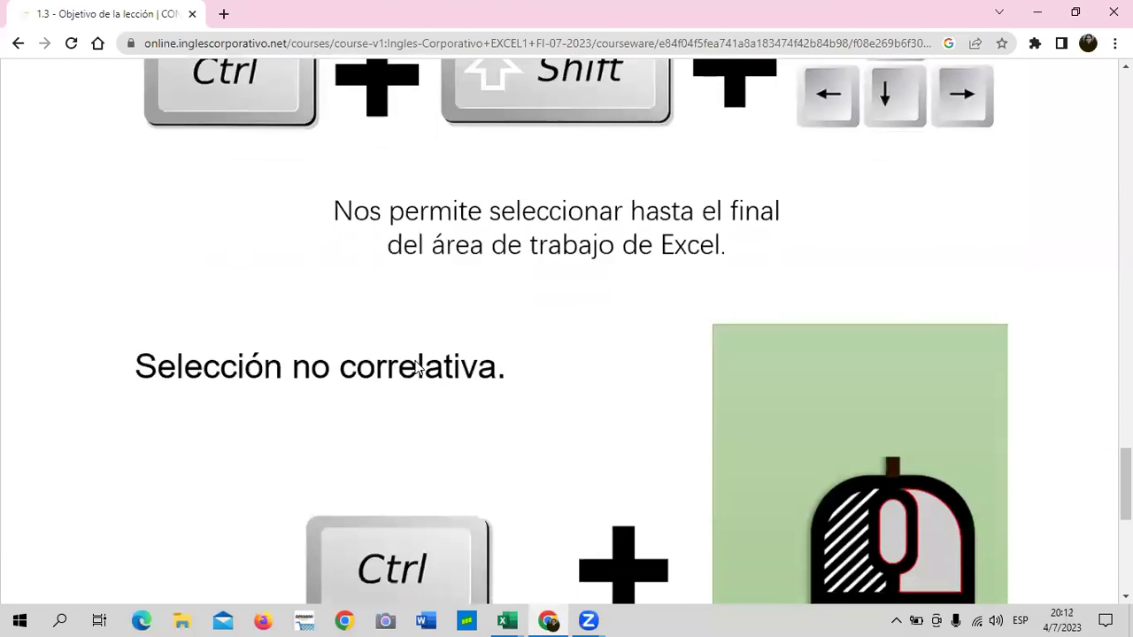
scroll(439, 389, "down", 2)
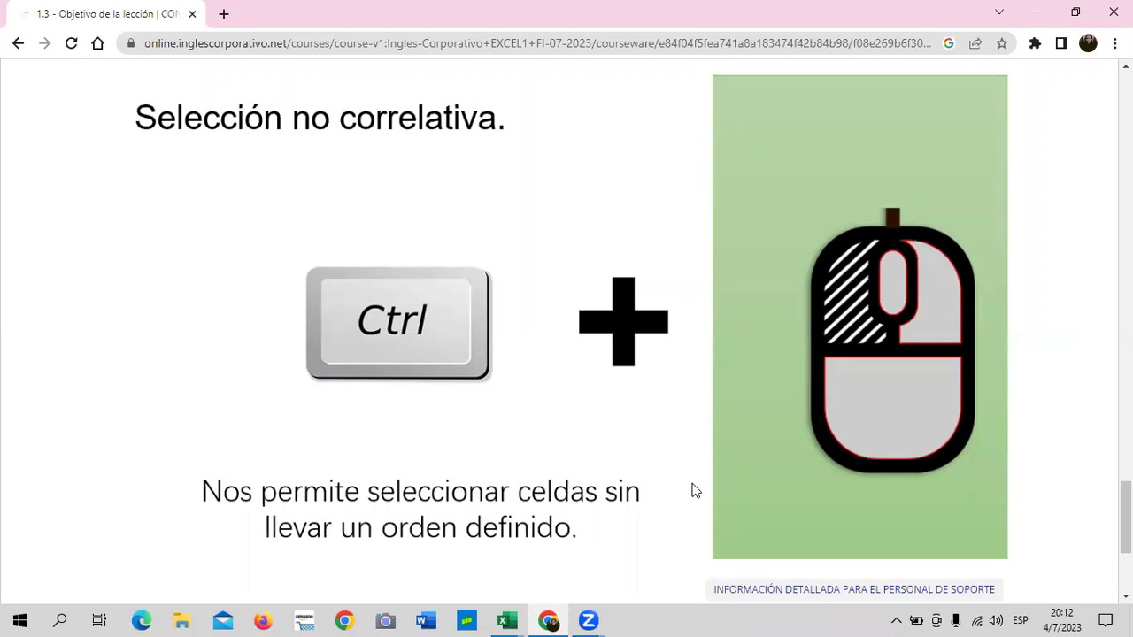
scroll(682, 451, "down", 3)
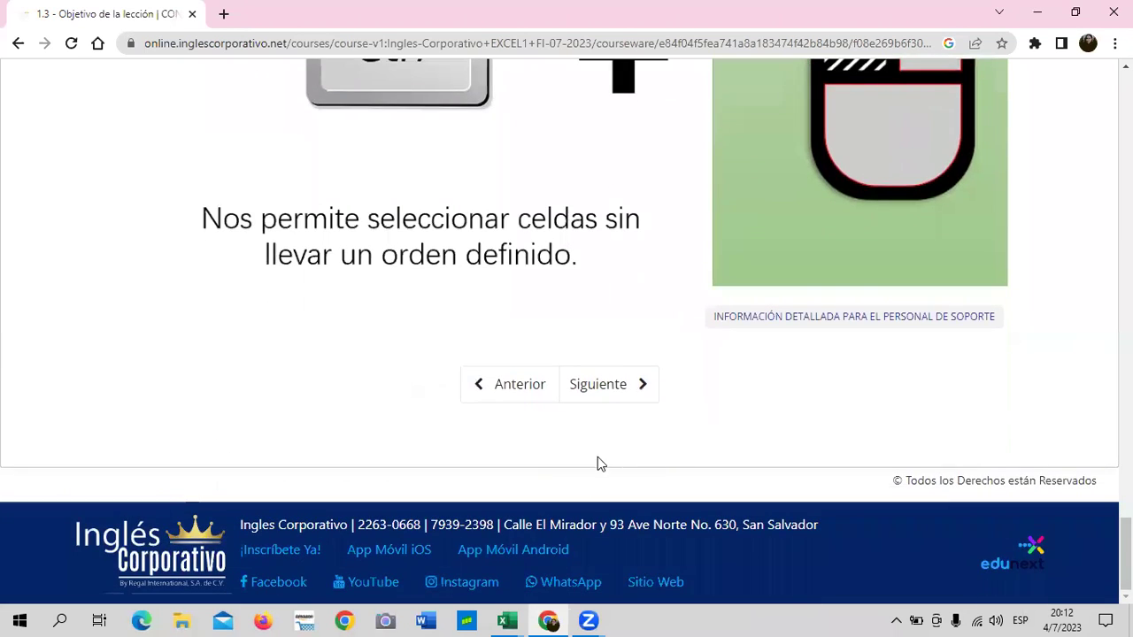
scroll(599, 460, "up", 3)
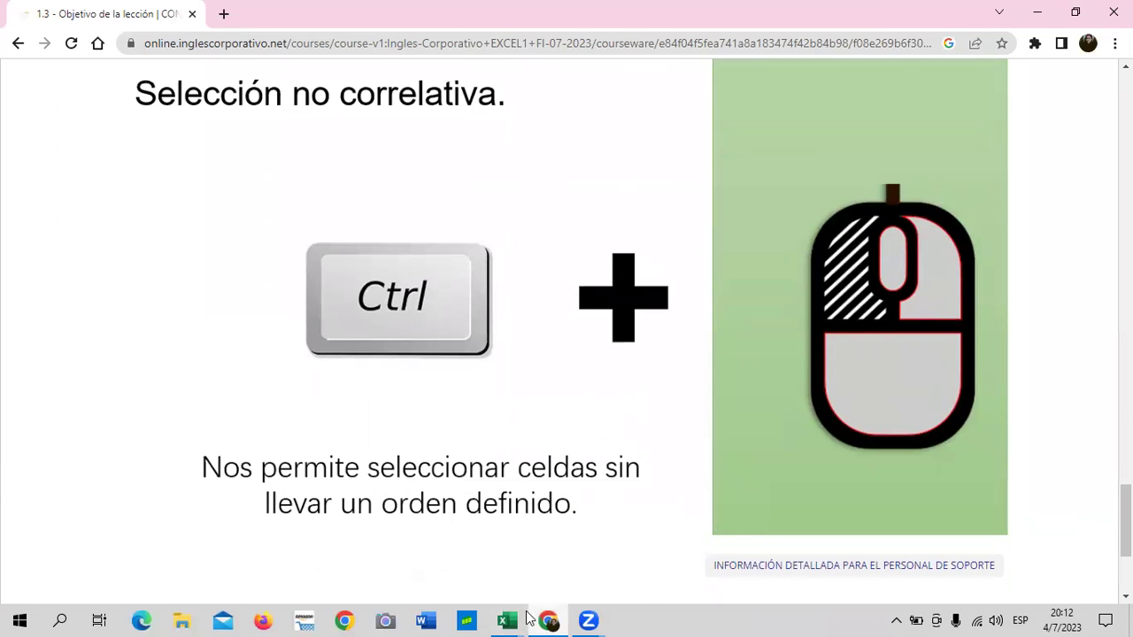
- Back in Excel, select the vendor column B4:B15 from VENDEDORES down to TOTAL
left_click(459, 566)
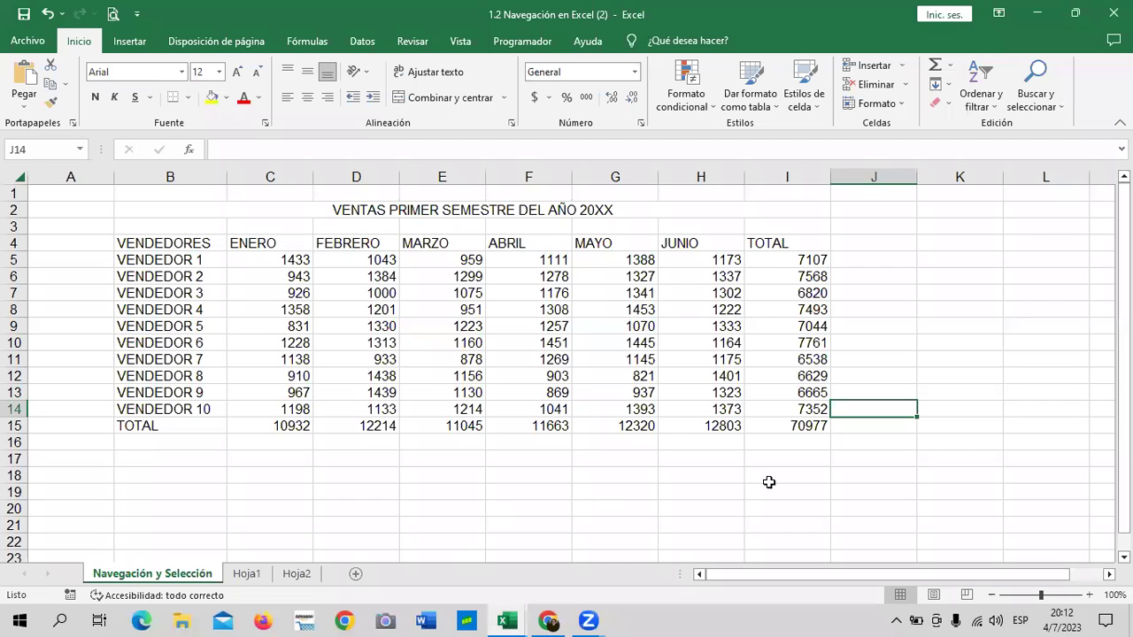
left_click(894, 325)
left_click(895, 310)
left_click(988, 292)
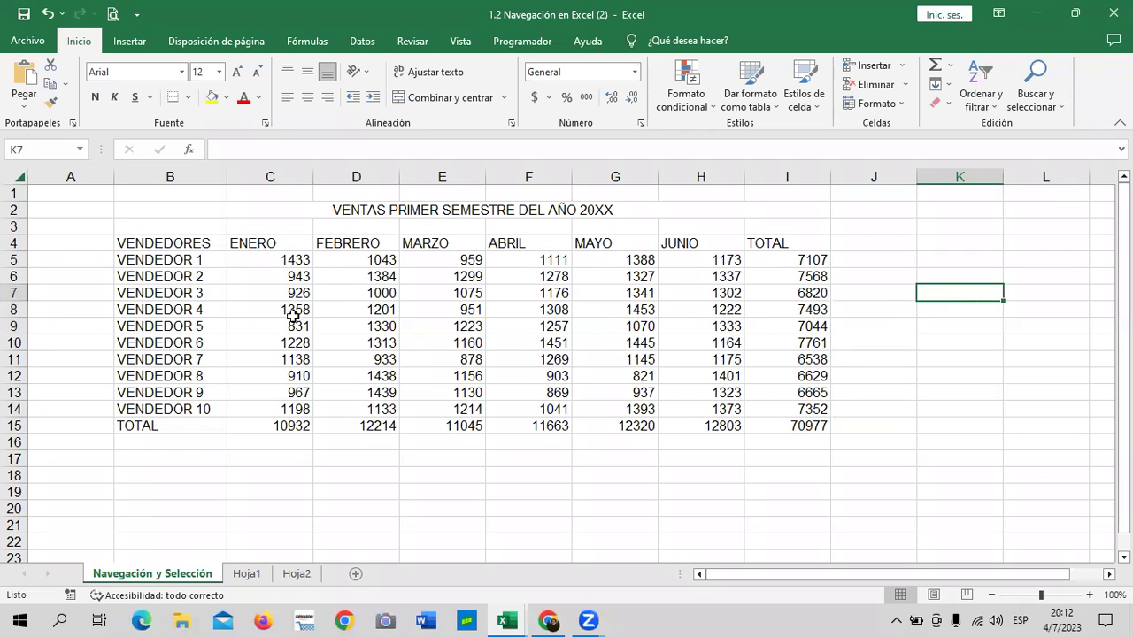
left_click_drag(191, 244, 178, 426)
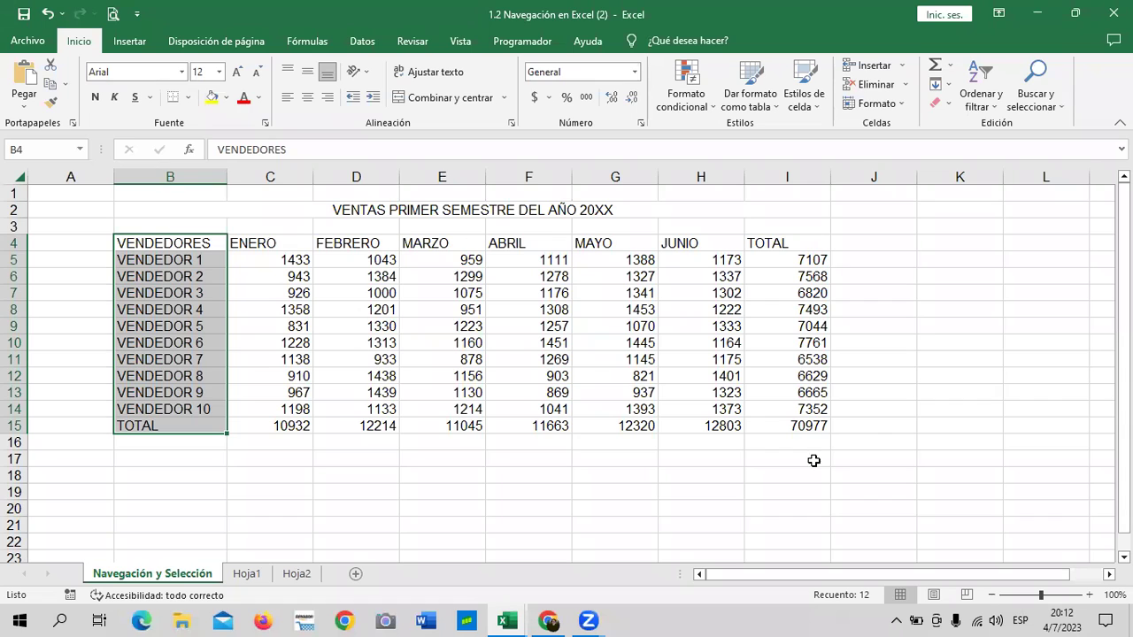
left_click_drag(570, 294, 570, 375)
left_click(863, 326)
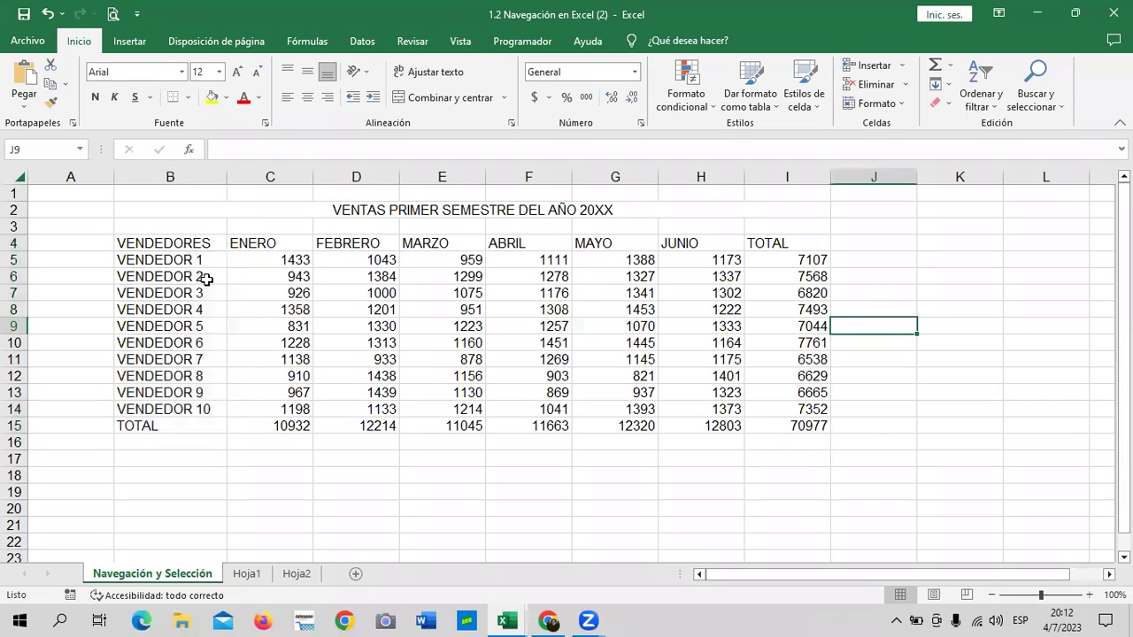
left_click_drag(194, 241, 187, 426)
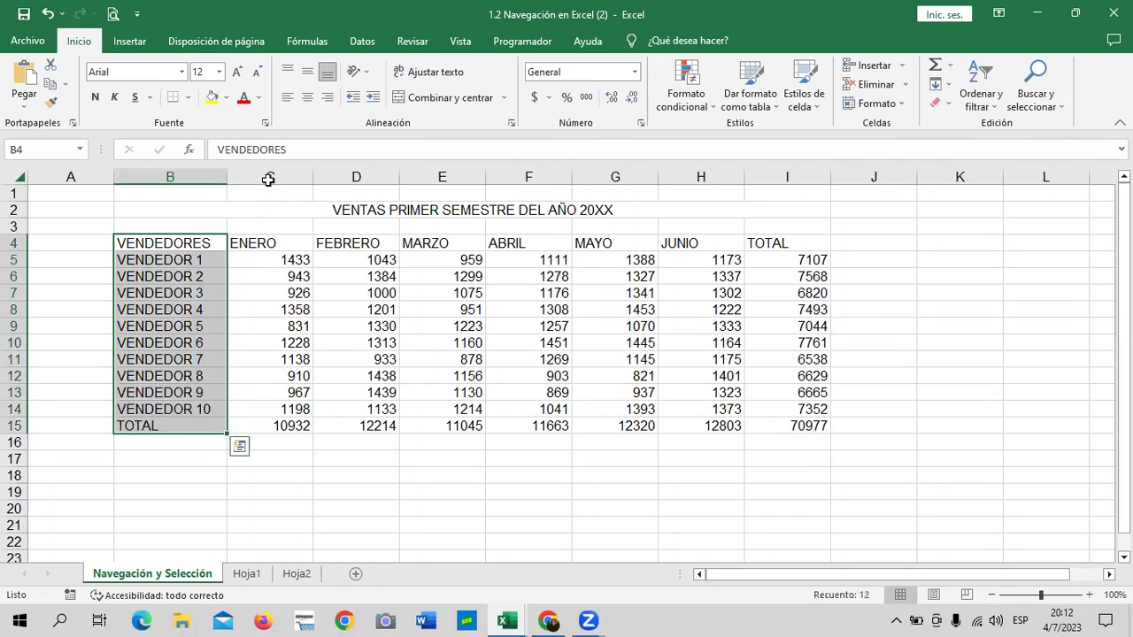
- Give B4:B15 a blue fill colour, keeping its Arial font unchanged
left_click(183, 72)
left_click(183, 72)
key("Escape")
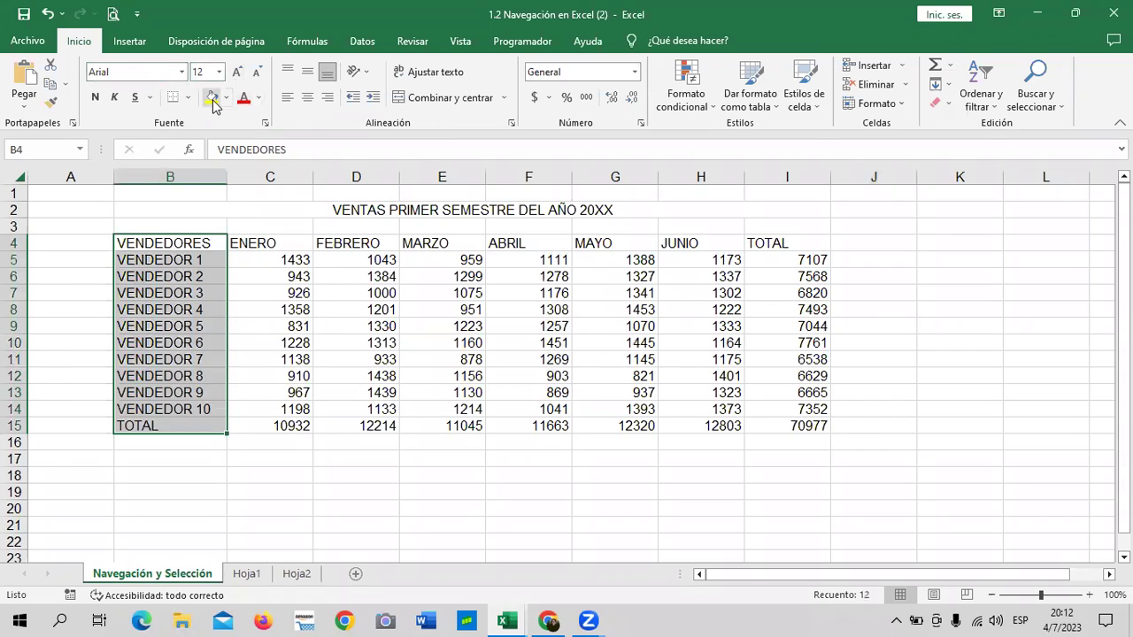
left_click(227, 99)
left_click(226, 100)
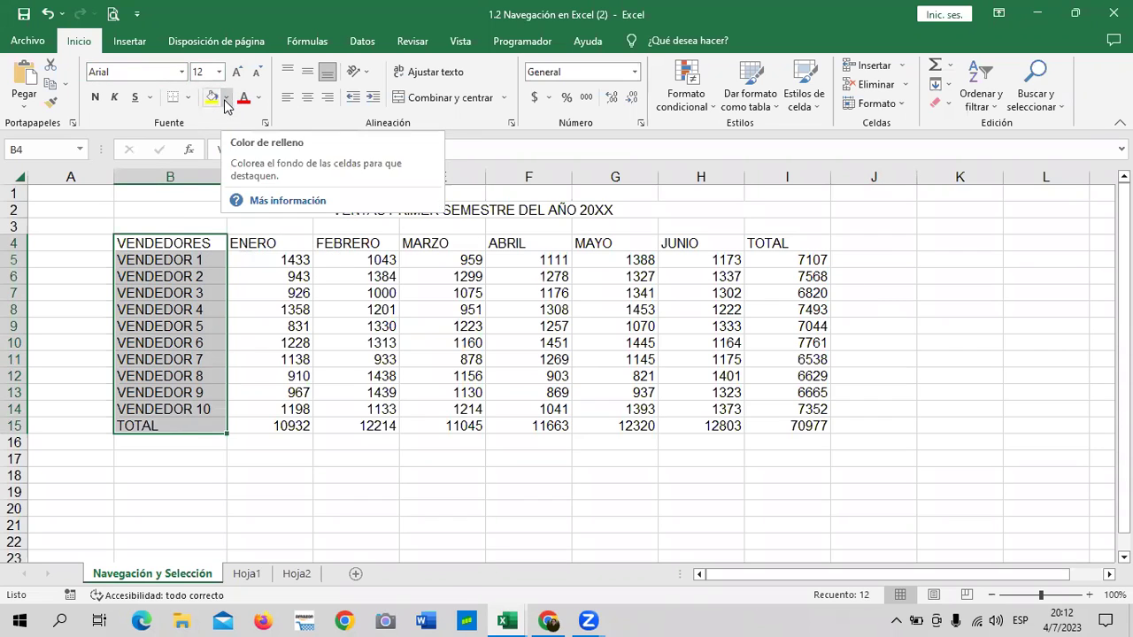
left_click(226, 100)
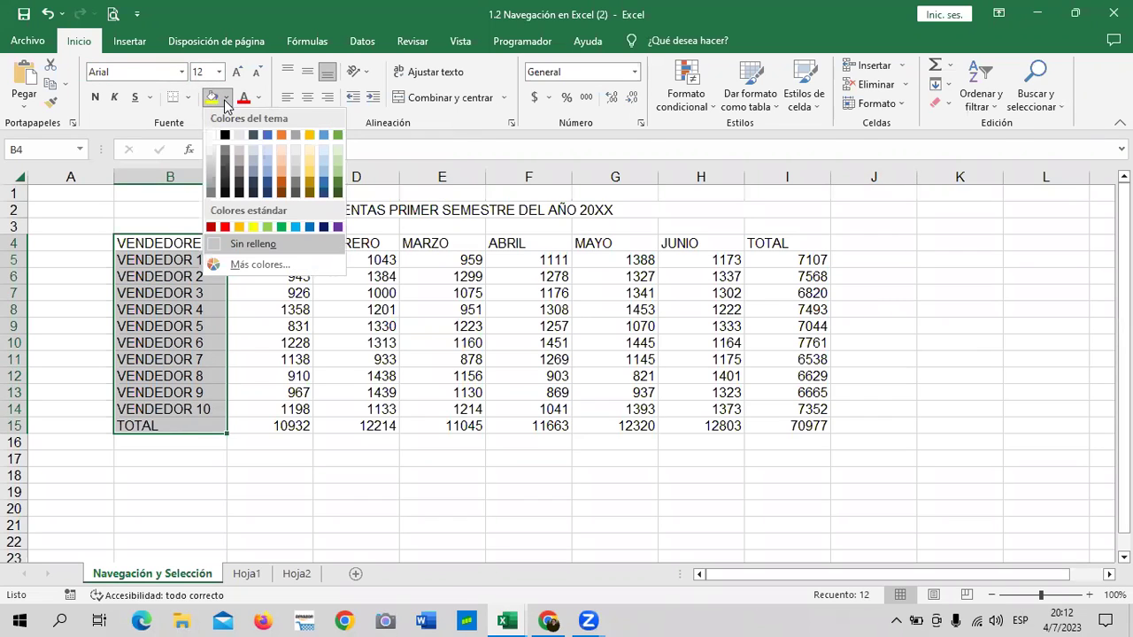
left_click(267, 133)
left_click(947, 289)
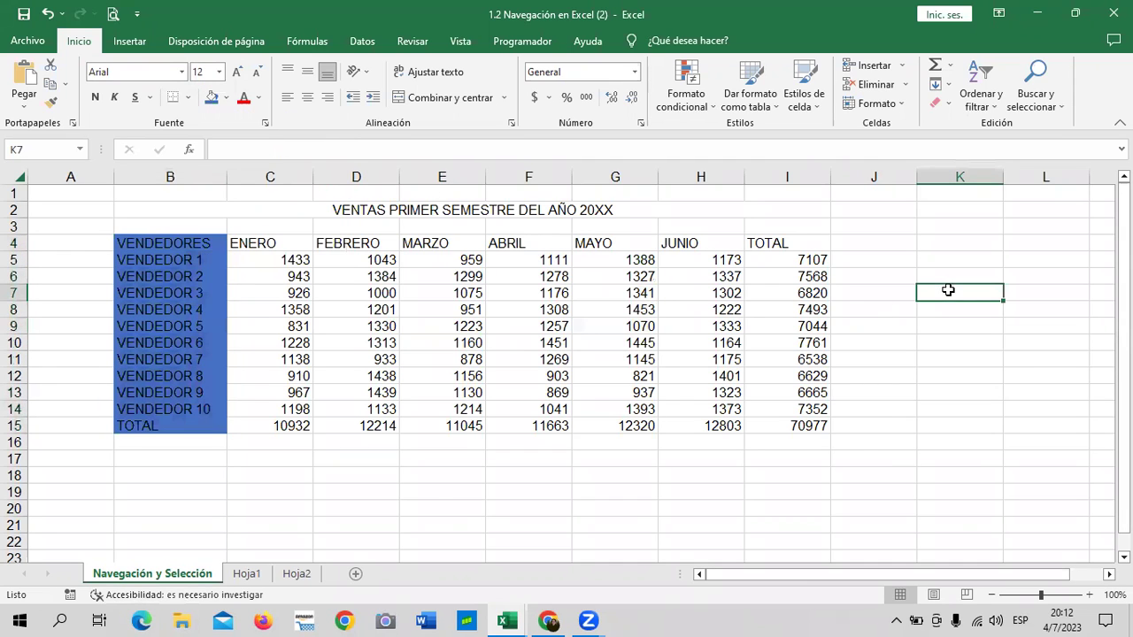
left_click_drag(801, 246, 801, 424)
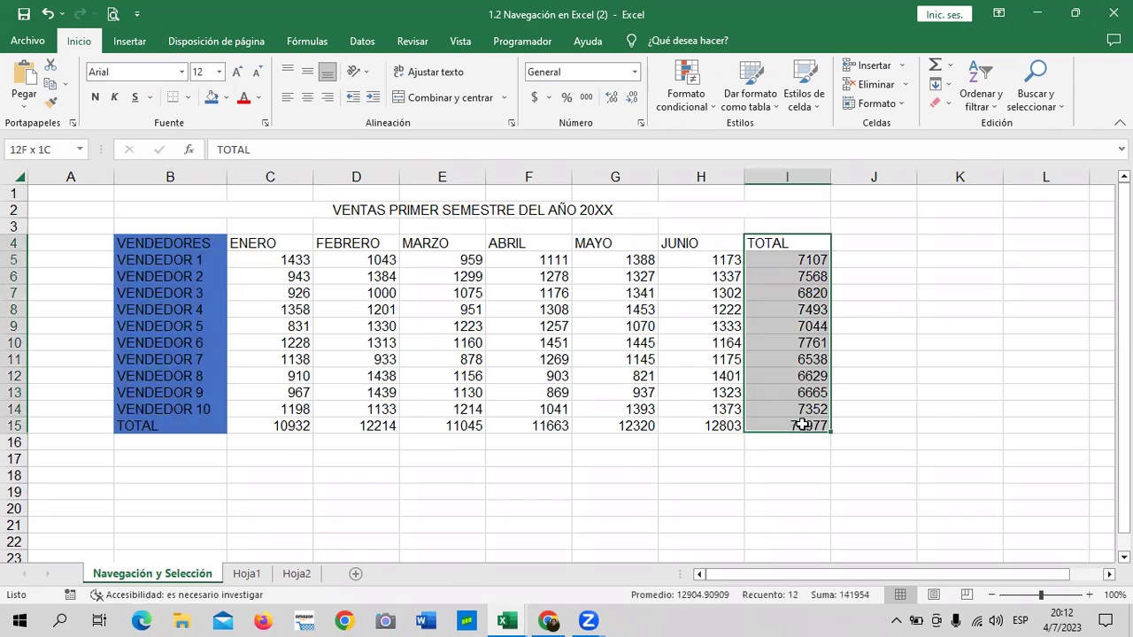
left_click(210, 98)
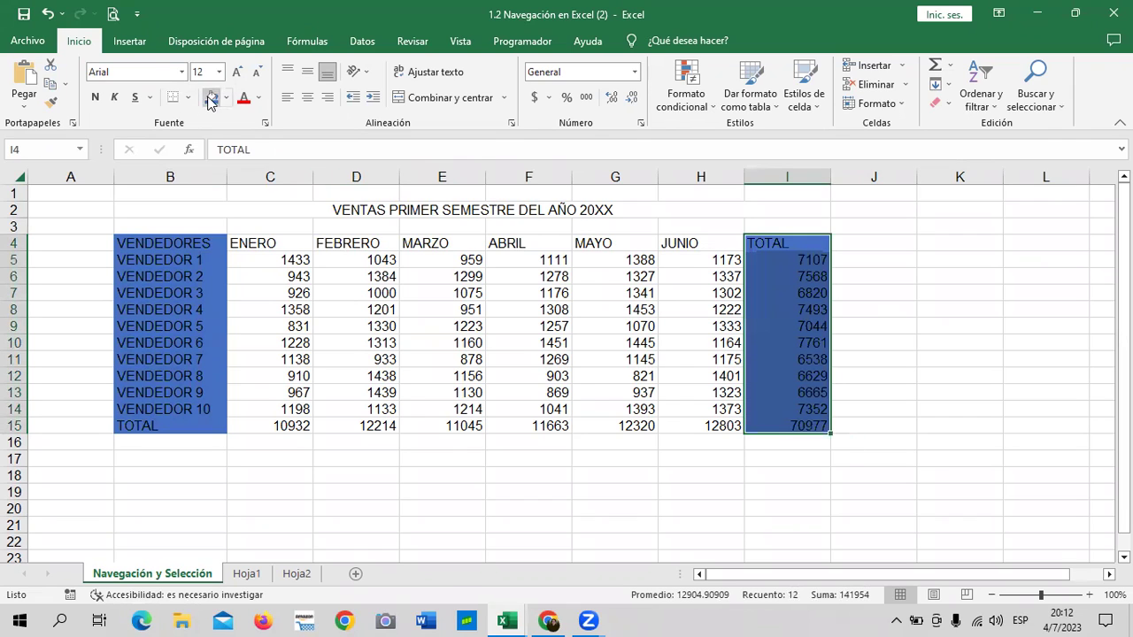
left_click(929, 273)
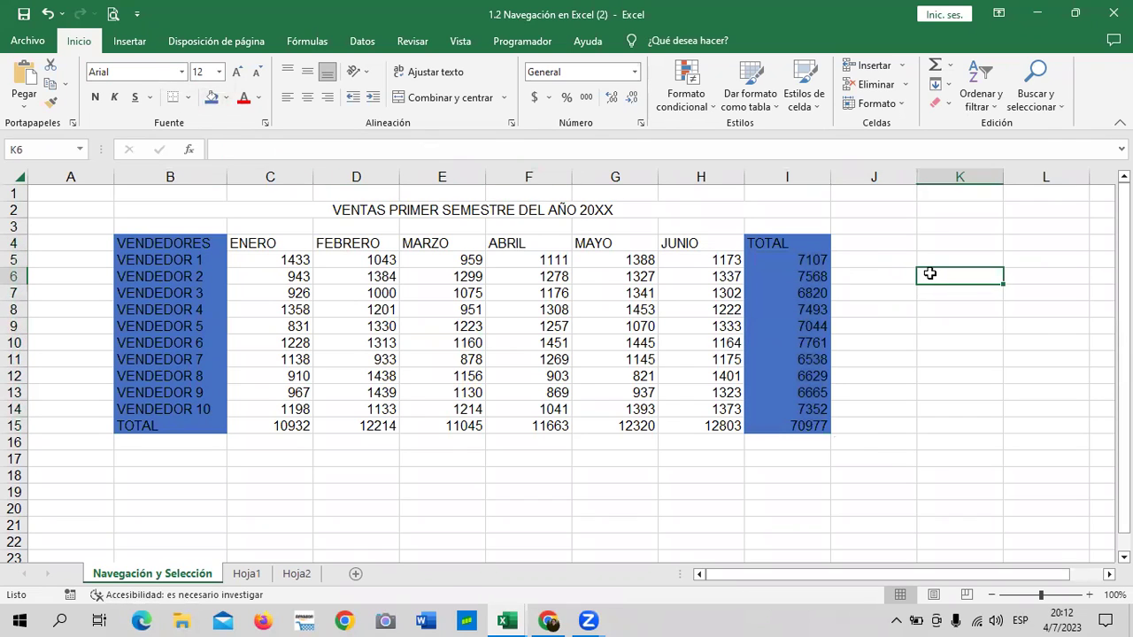
left_click(45, 13)
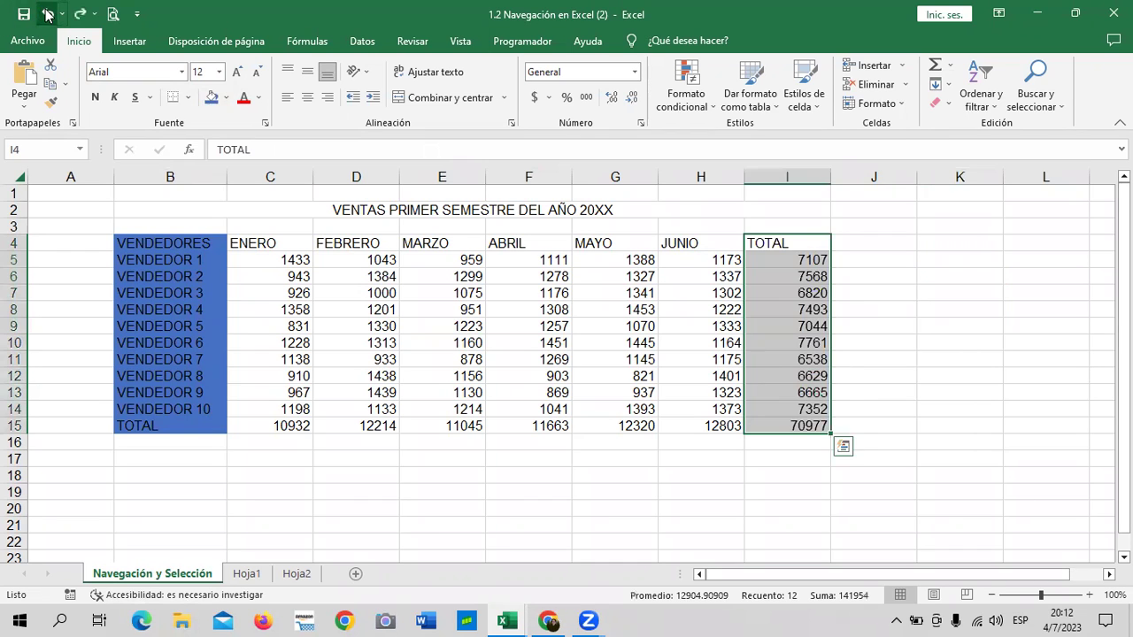
left_click(45, 13)
left_click(998, 286)
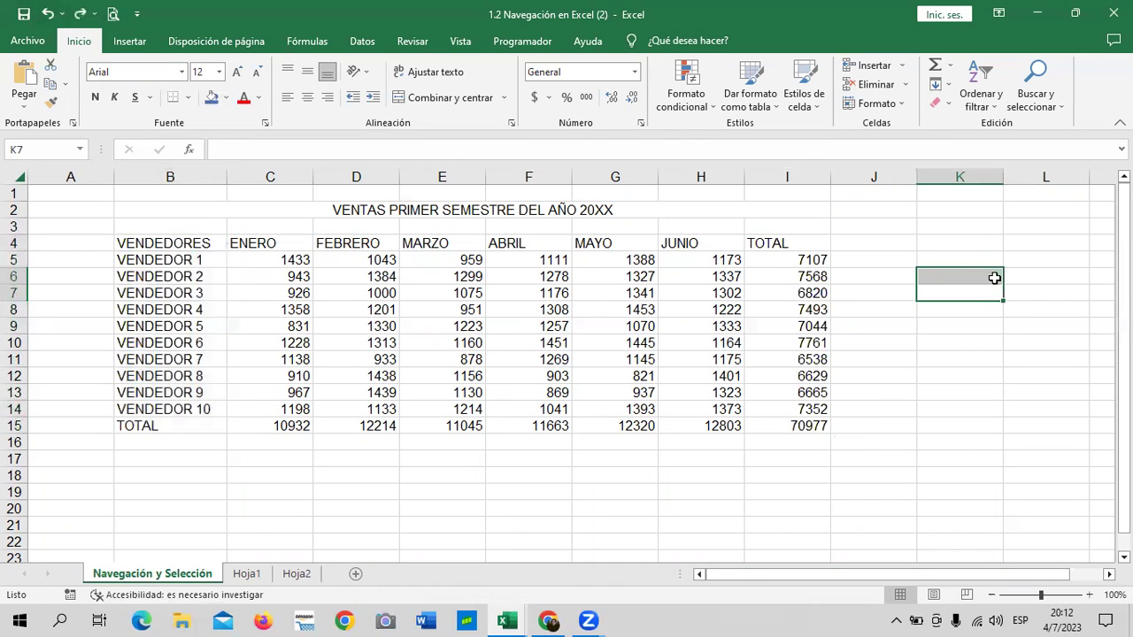
left_click(200, 243)
left_click_drag(199, 244, 198, 426)
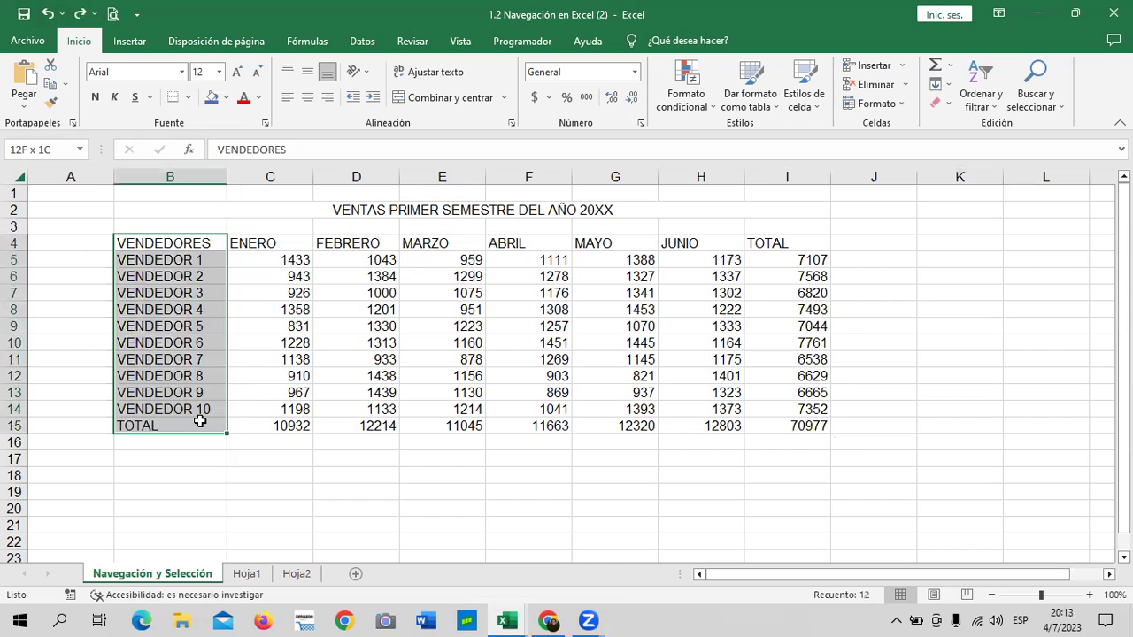
left_click_drag(200, 421, 198, 416)
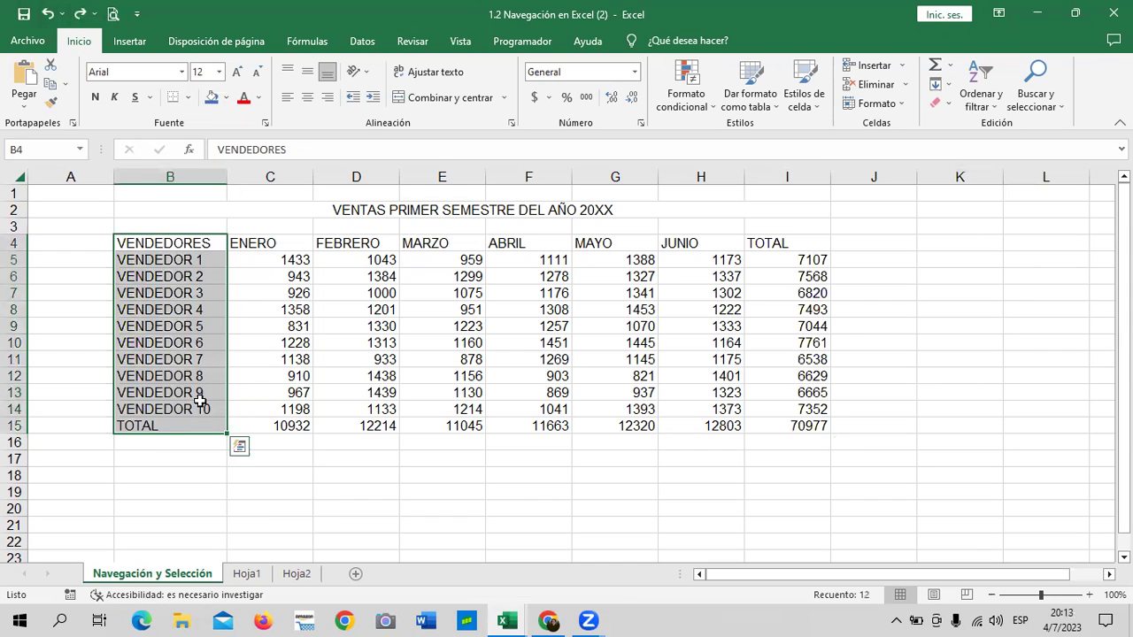
left_click_drag(811, 245, 796, 425)
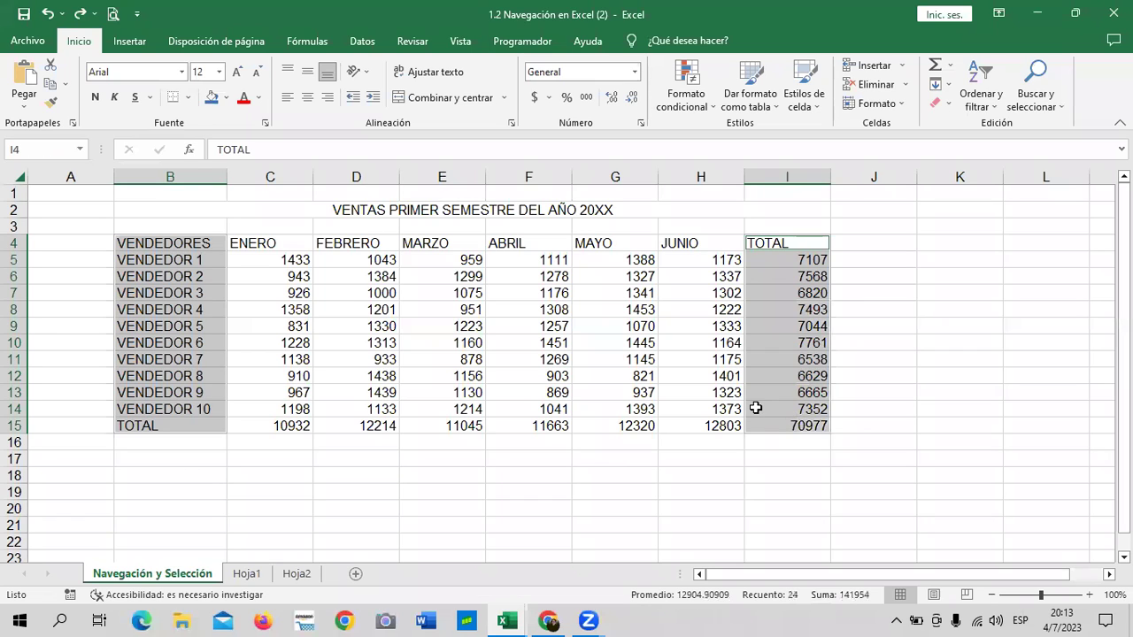
left_click(210, 98)
left_click(954, 338)
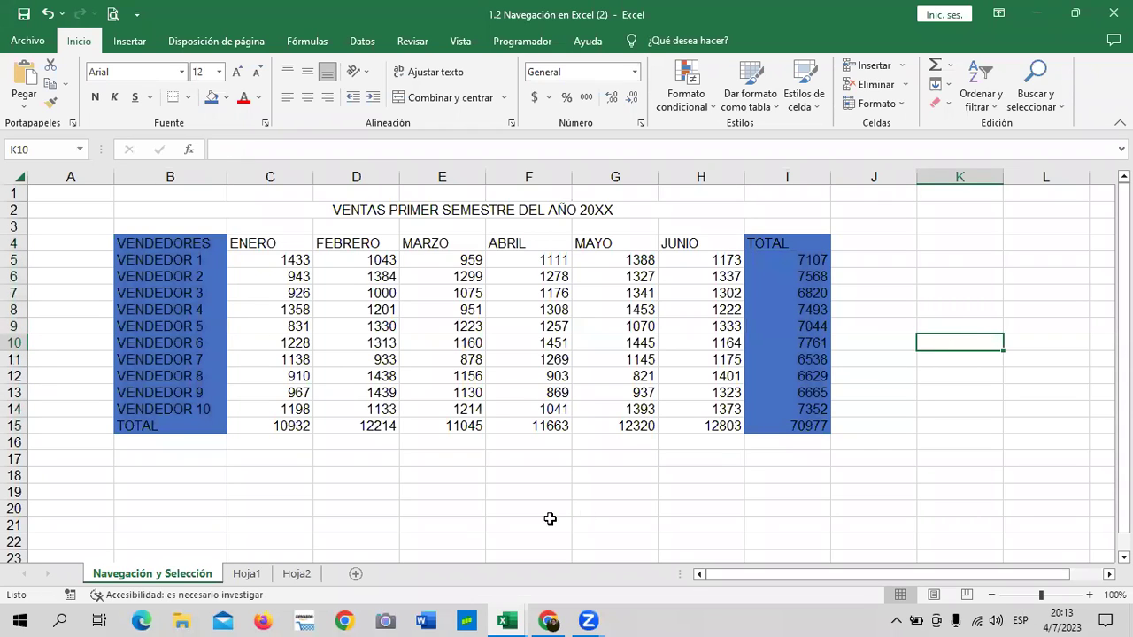
left_click(521, 486)
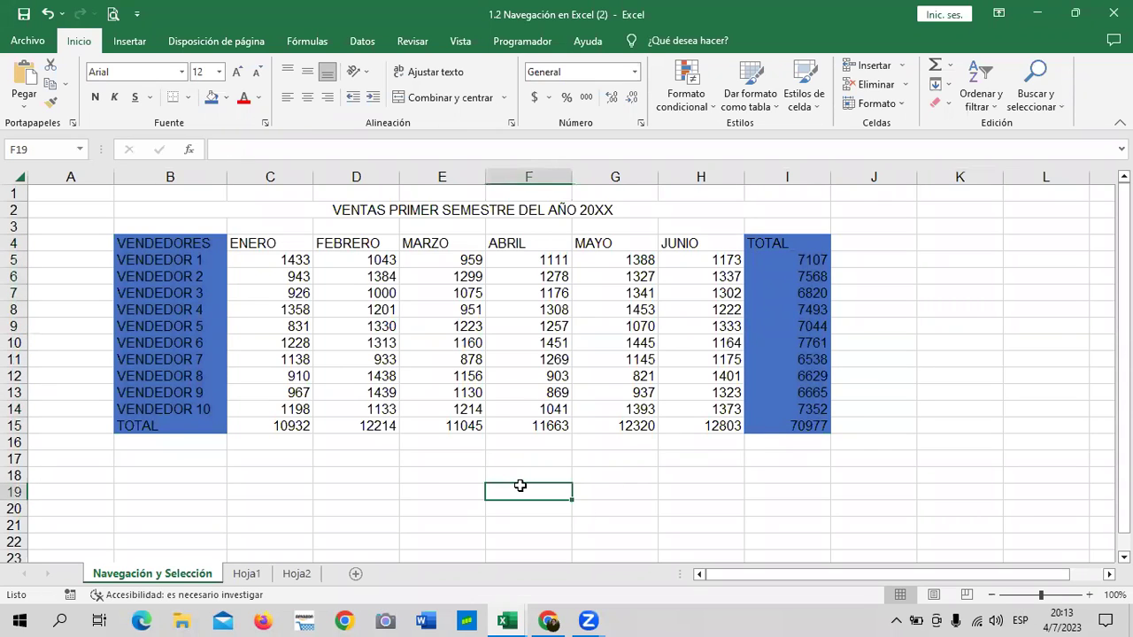
left_click(48, 12)
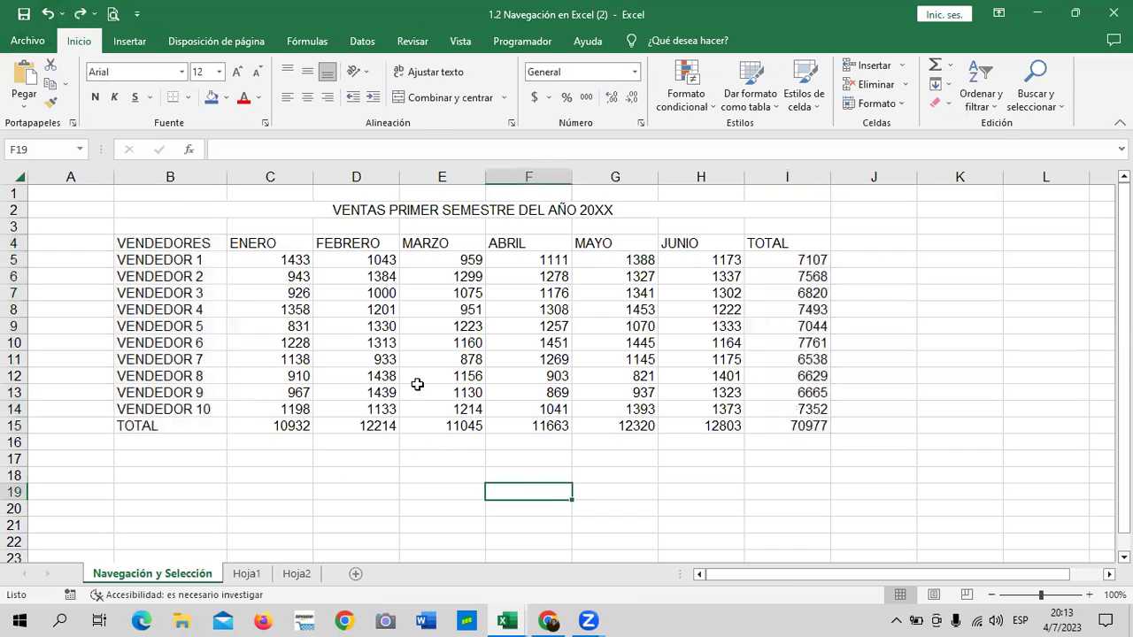
left_click(156, 256)
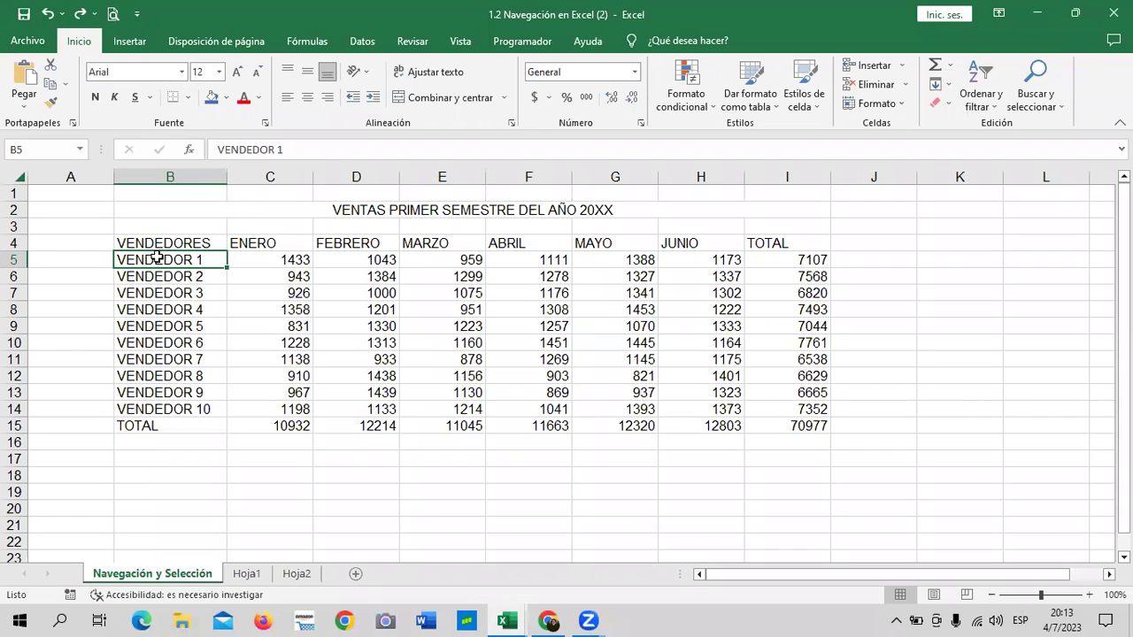
left_click(193, 327, "ctrl")
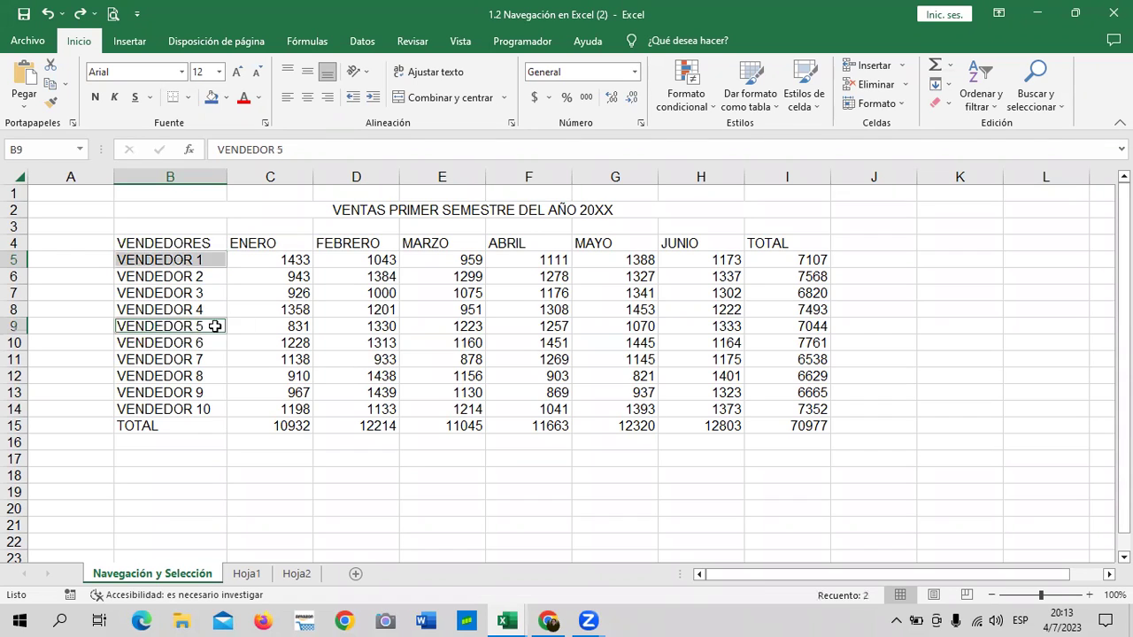
left_click(203, 409, "ctrl")
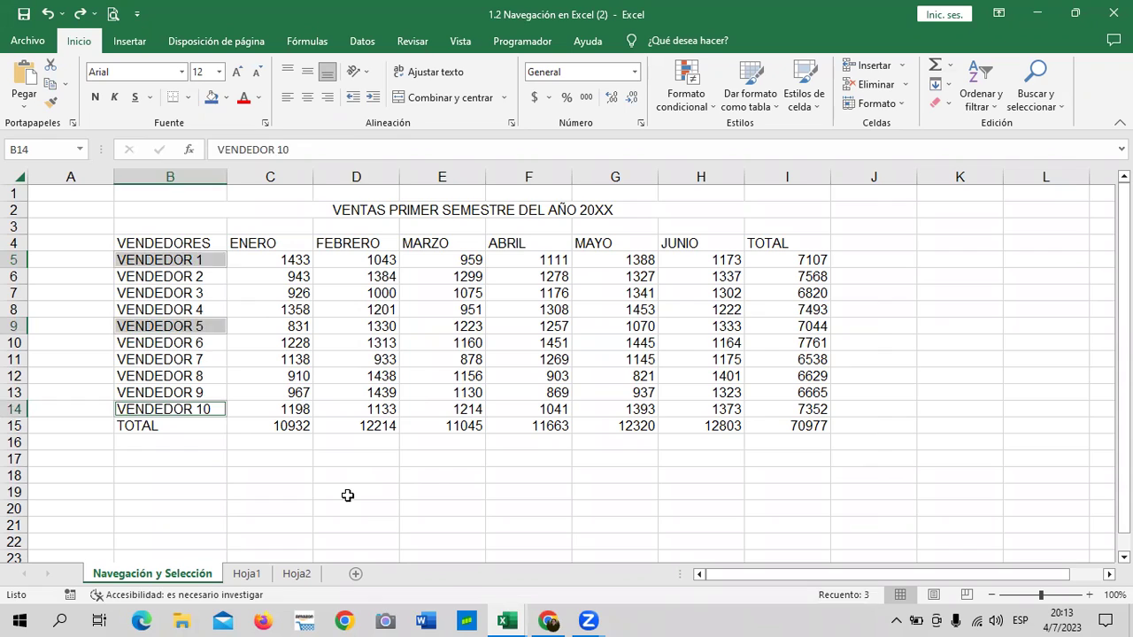
left_click(348, 493)
left_click(205, 256)
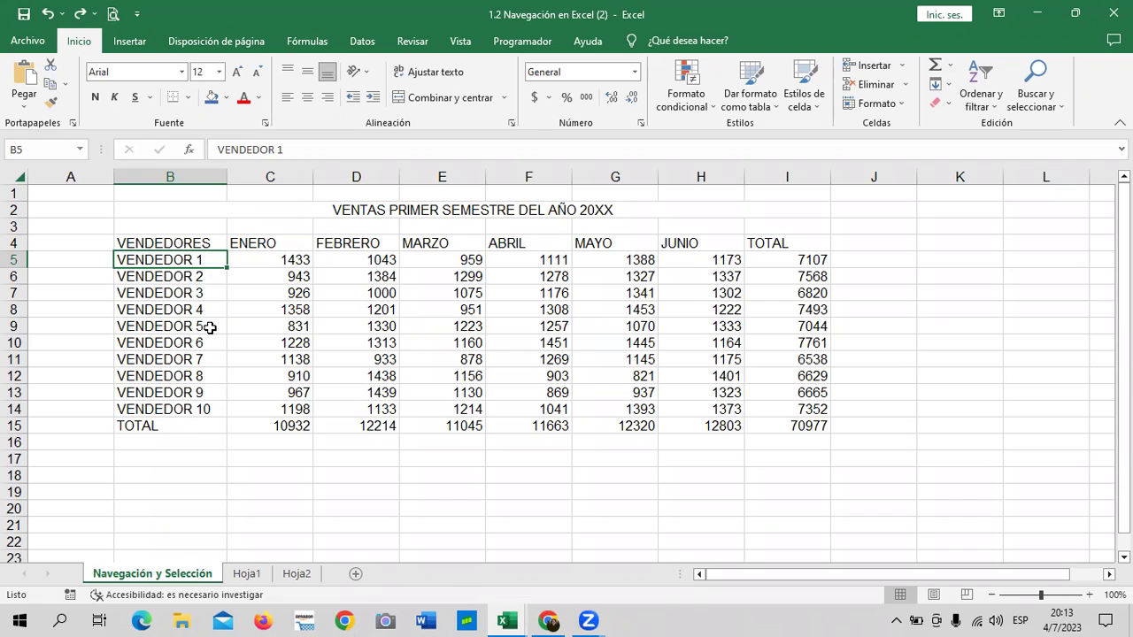
left_click(210, 327)
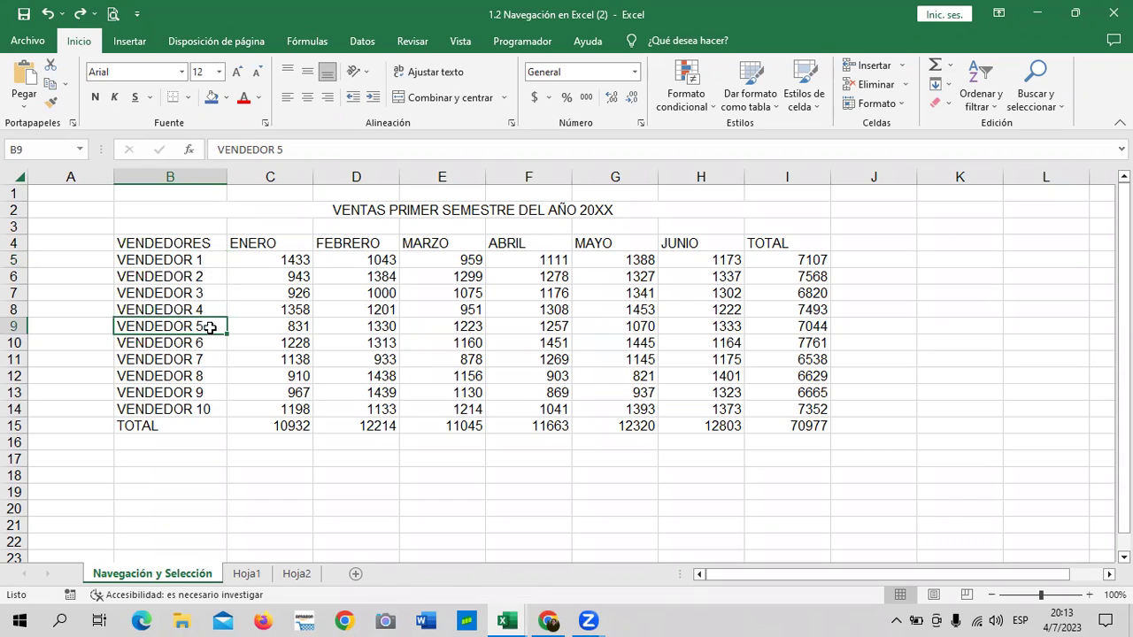
left_click(186, 261)
left_click(177, 329)
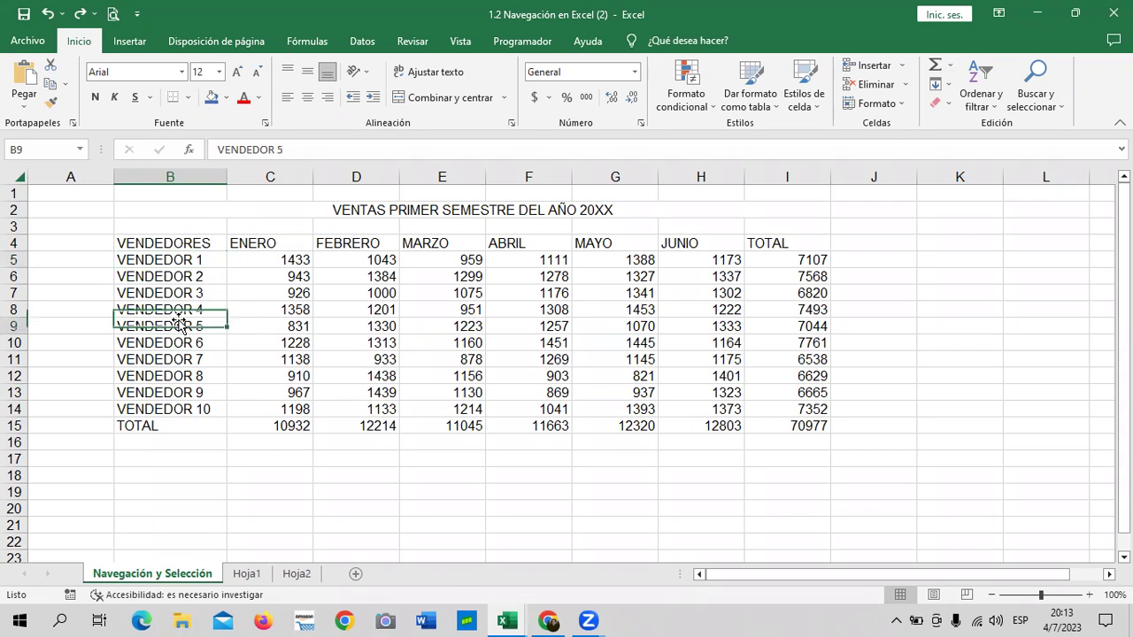
left_click(174, 412)
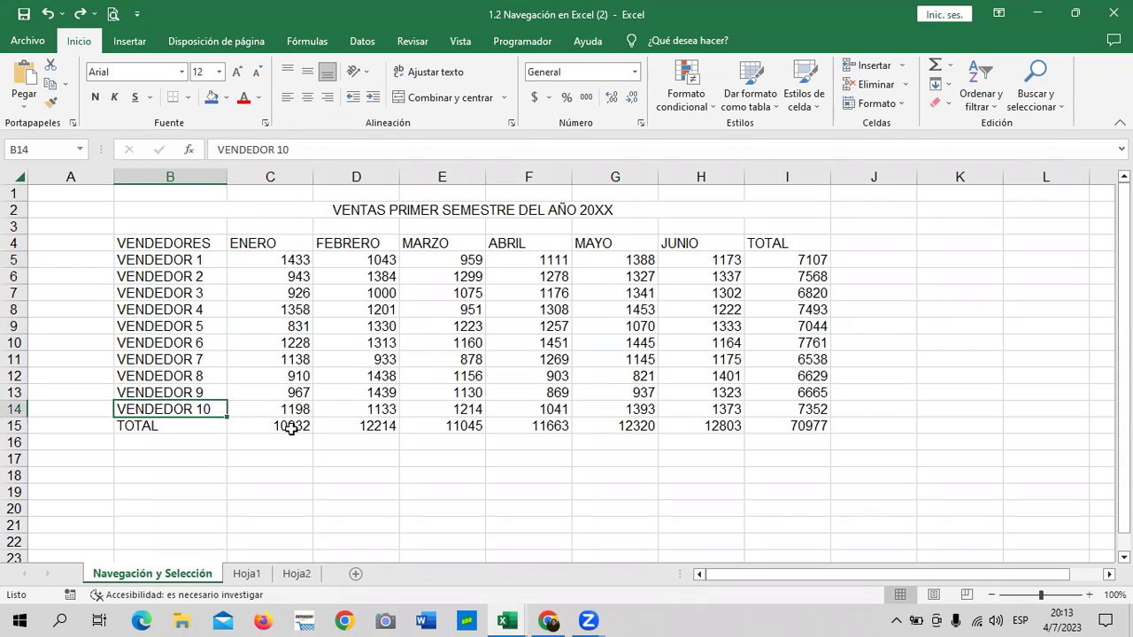
left_click(199, 324, "ctrl")
left_click(202, 259, "ctrl")
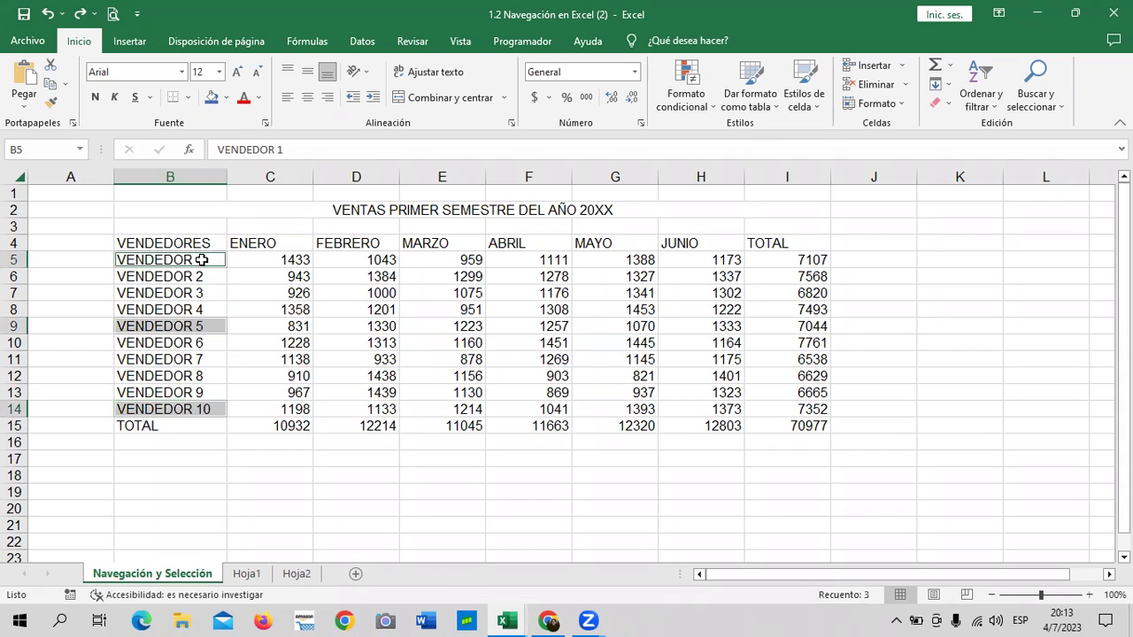
left_click(247, 101)
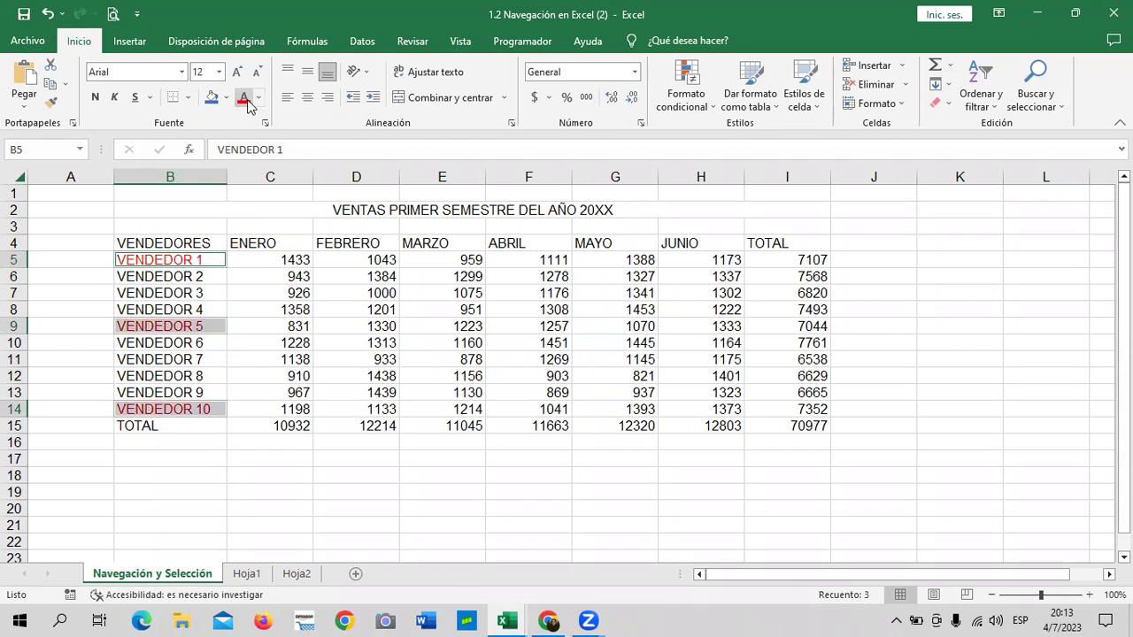
left_click(316, 474)
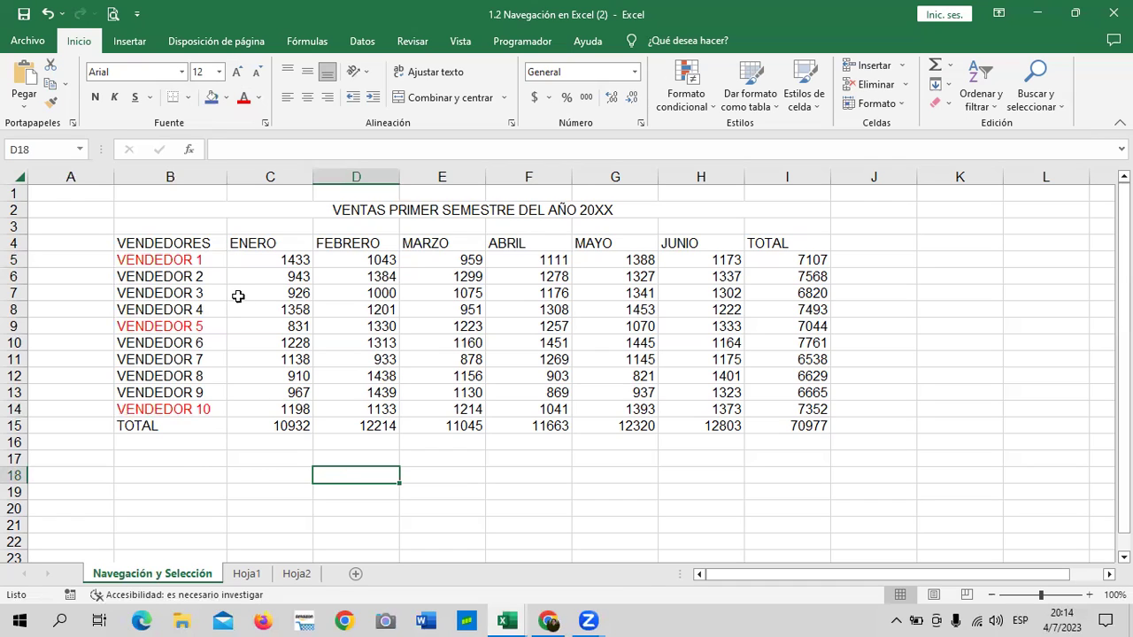
left_click(41, 16)
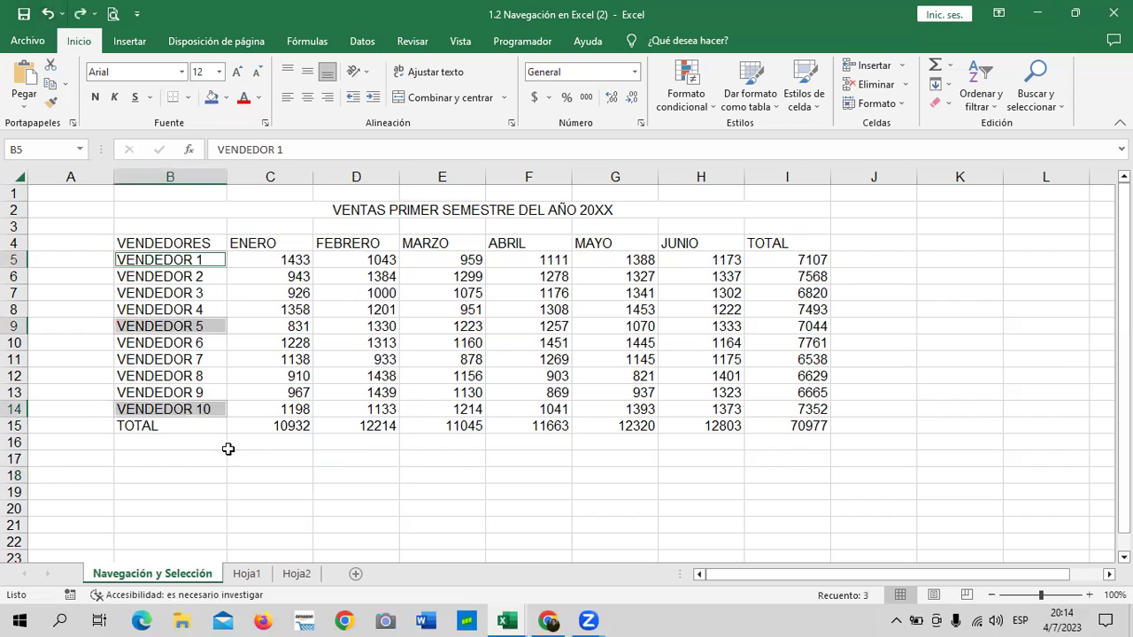
left_click(454, 521)
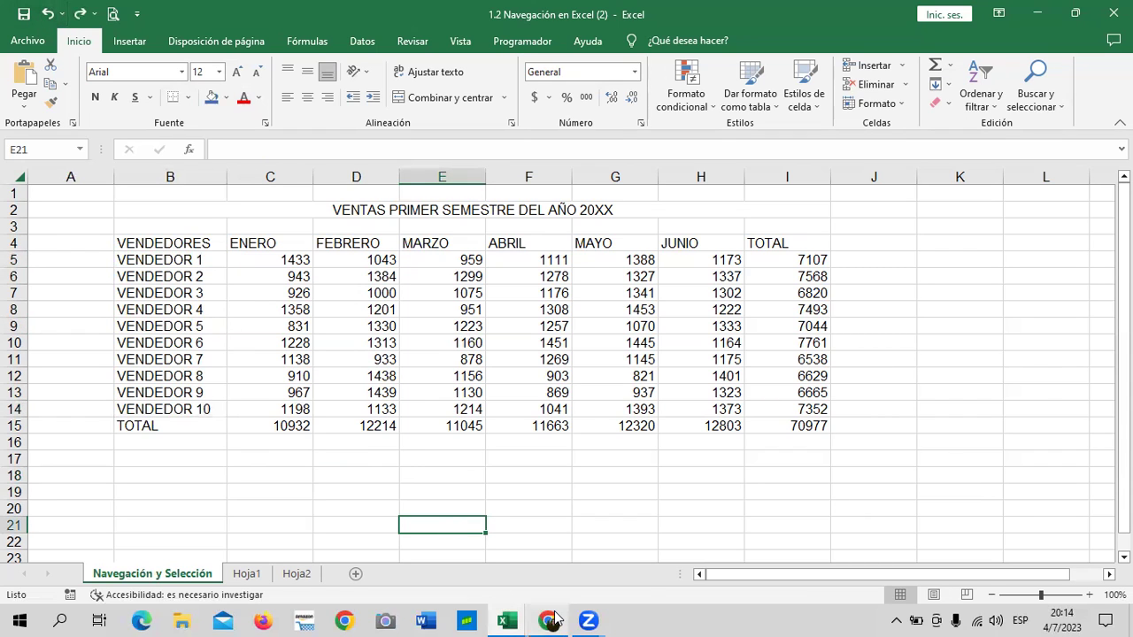
mouse_move(548, 621)
left_click(537, 571)
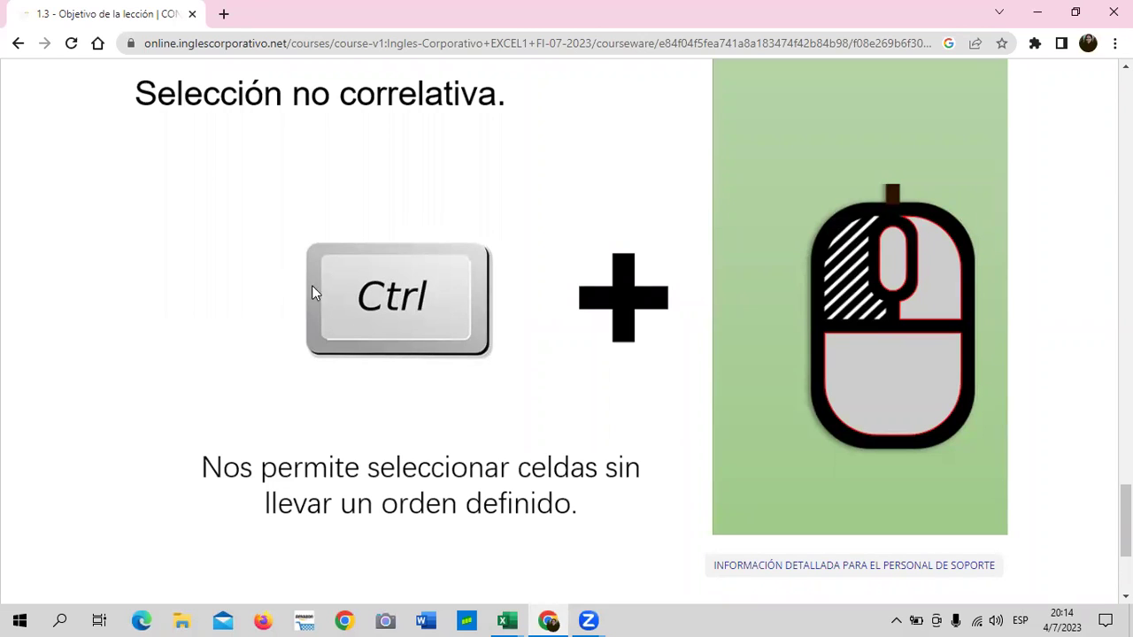
scroll(404, 273, "down", 1)
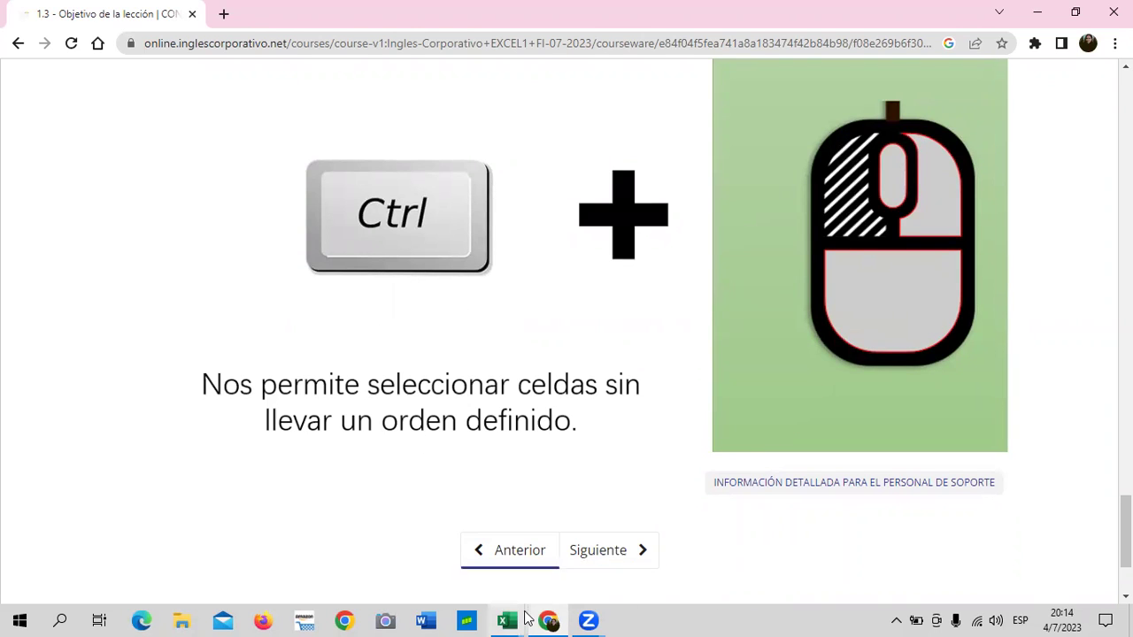
mouse_move(506, 621)
left_click(459, 543)
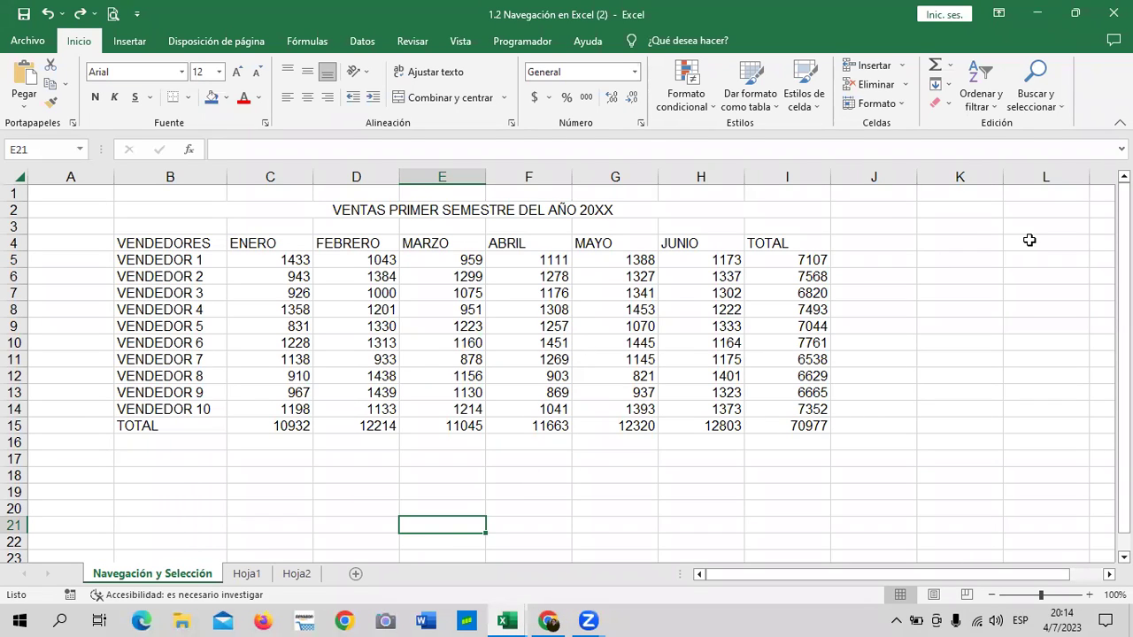
left_click(957, 248)
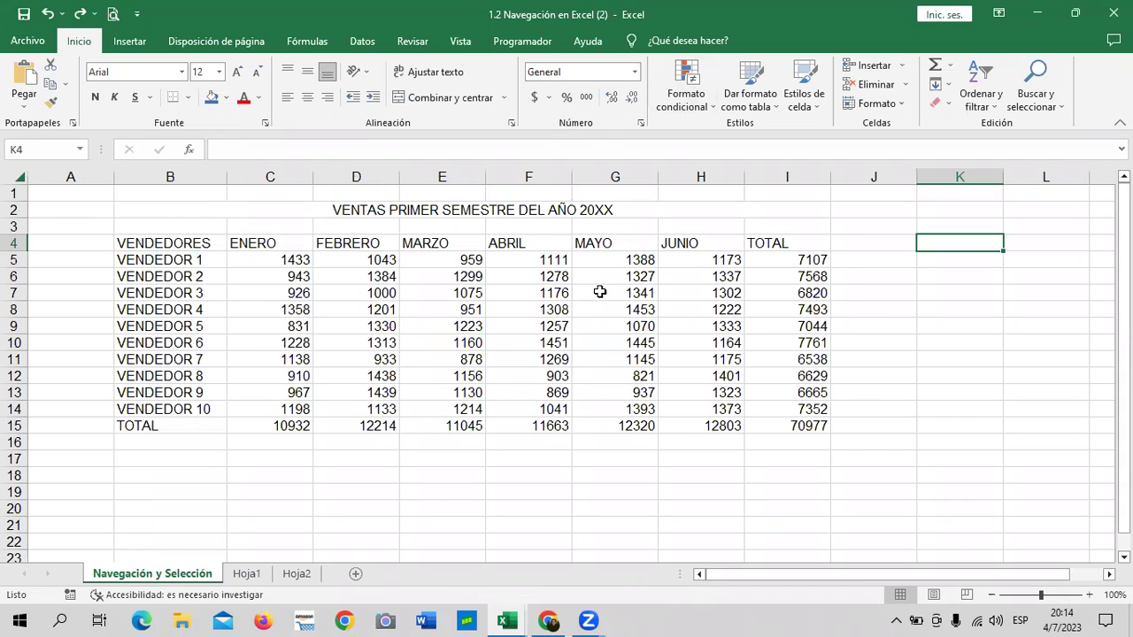
left_click(870, 278)
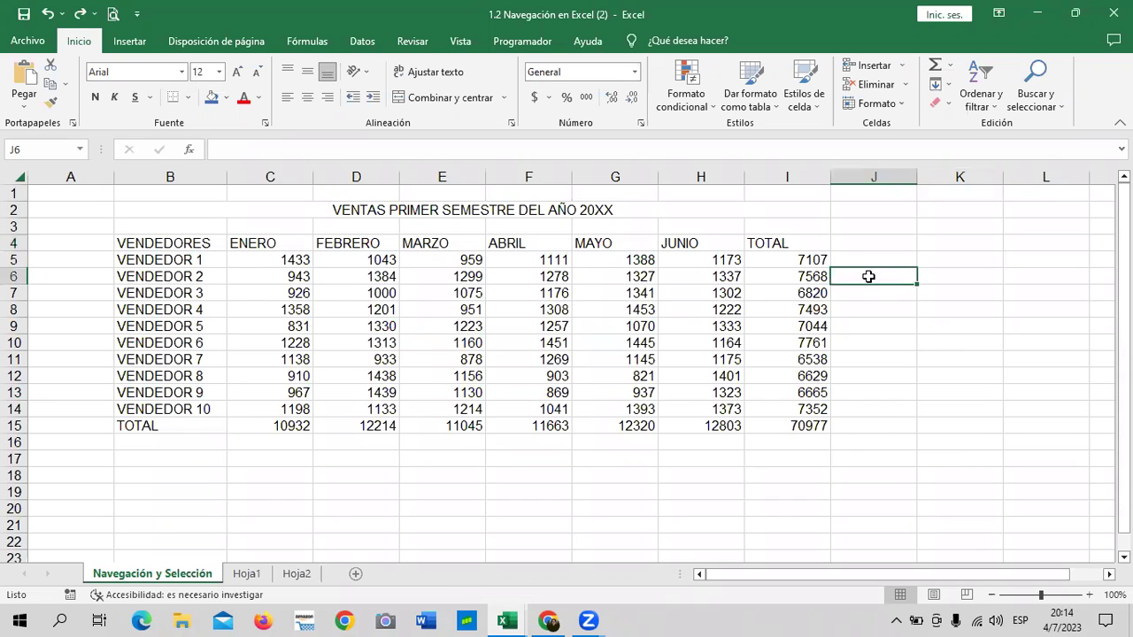
scroll(868, 274, "down", 7)
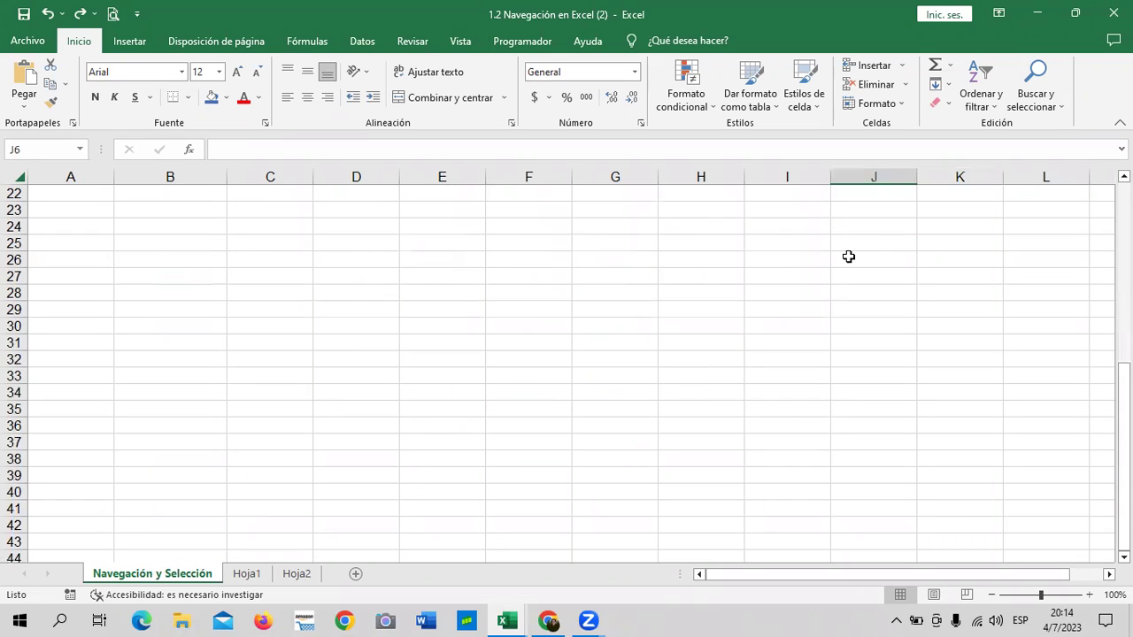
scroll(843, 255, "down", 6)
scroll(837, 256, "up", 5)
scroll(837, 256, "up", 6)
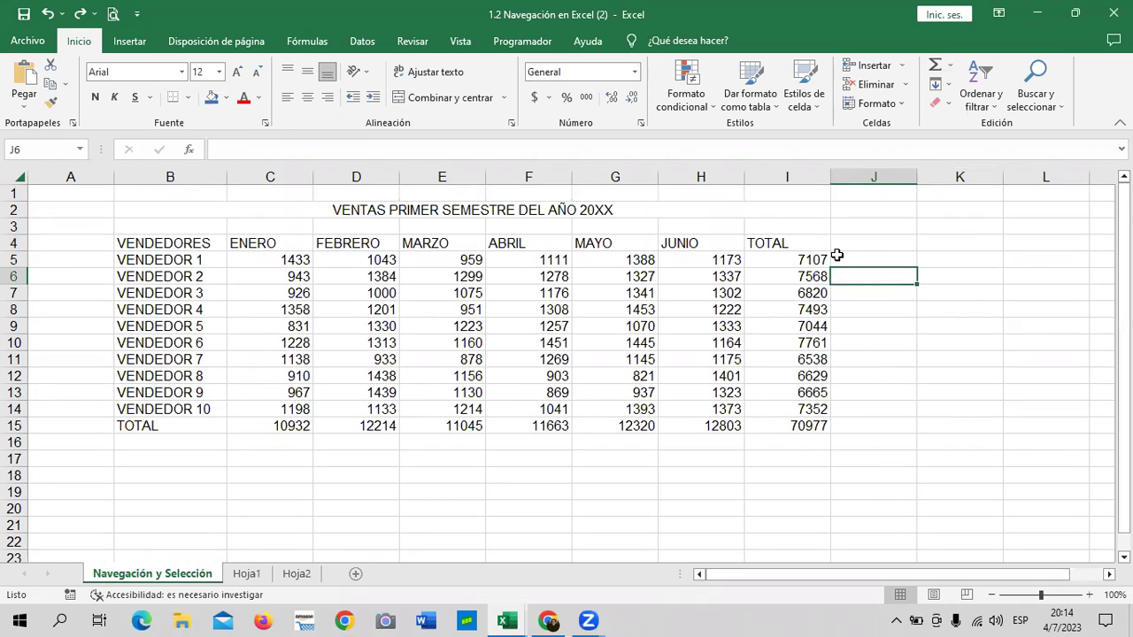
scroll(567, 372, "down", 1)
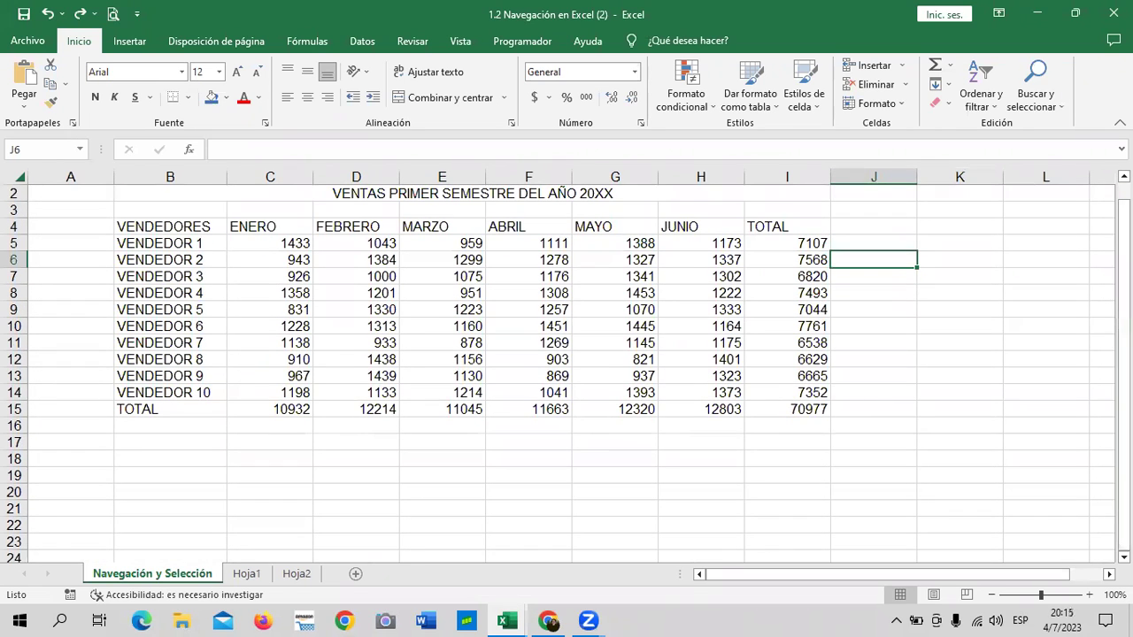
scroll(566, 372, "down", 3)
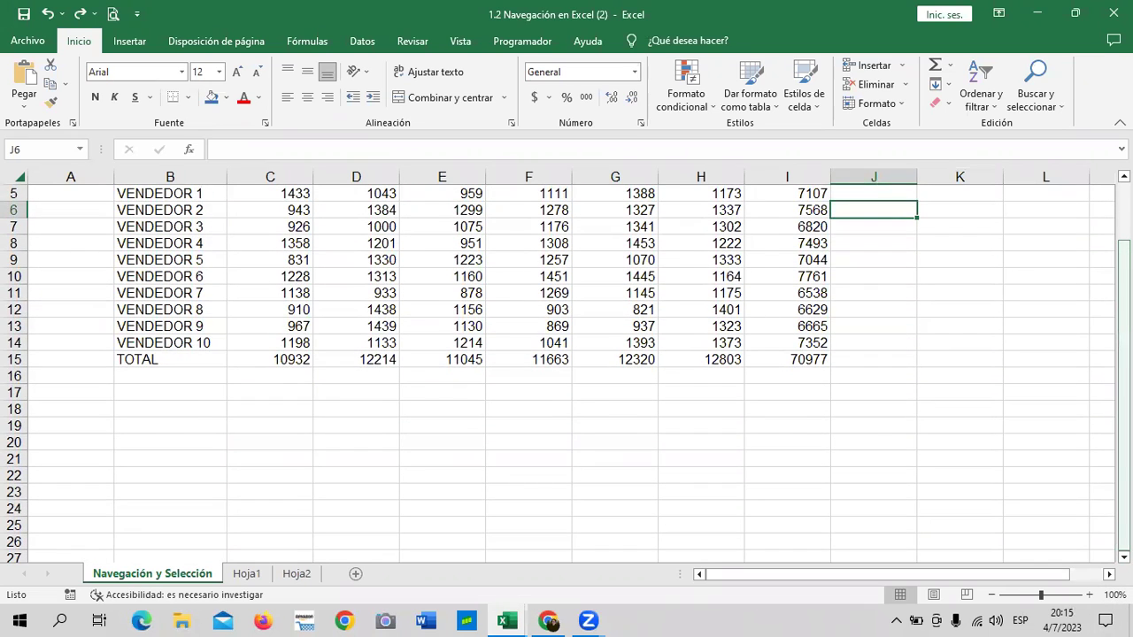
scroll(566, 372, "up", 4)
left_click(77, 186)
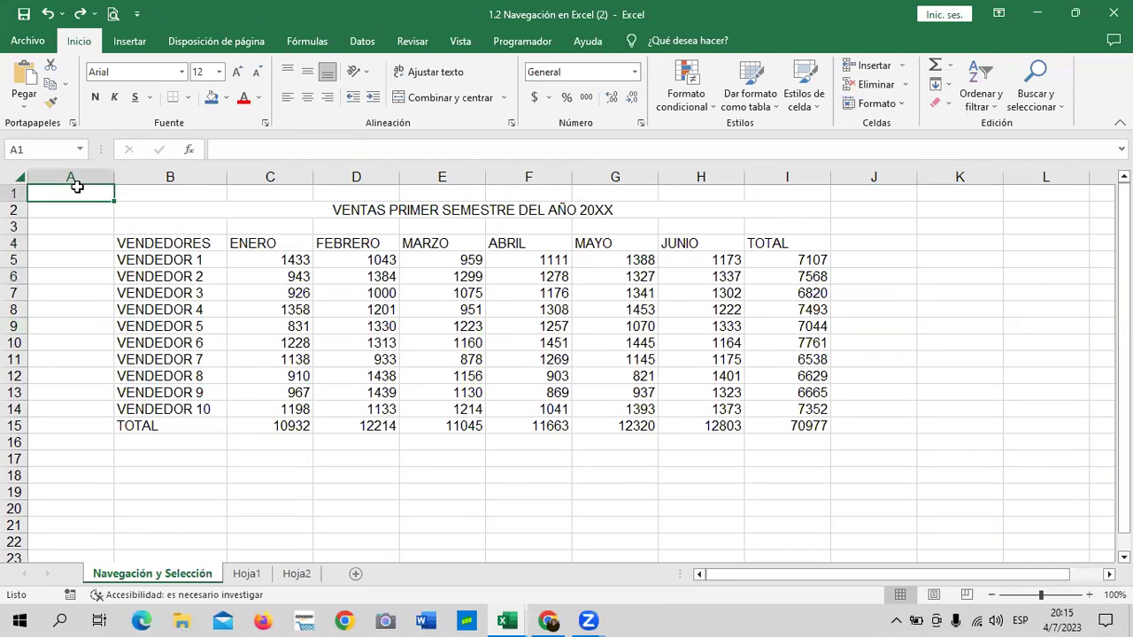
key("ctrl+Down")
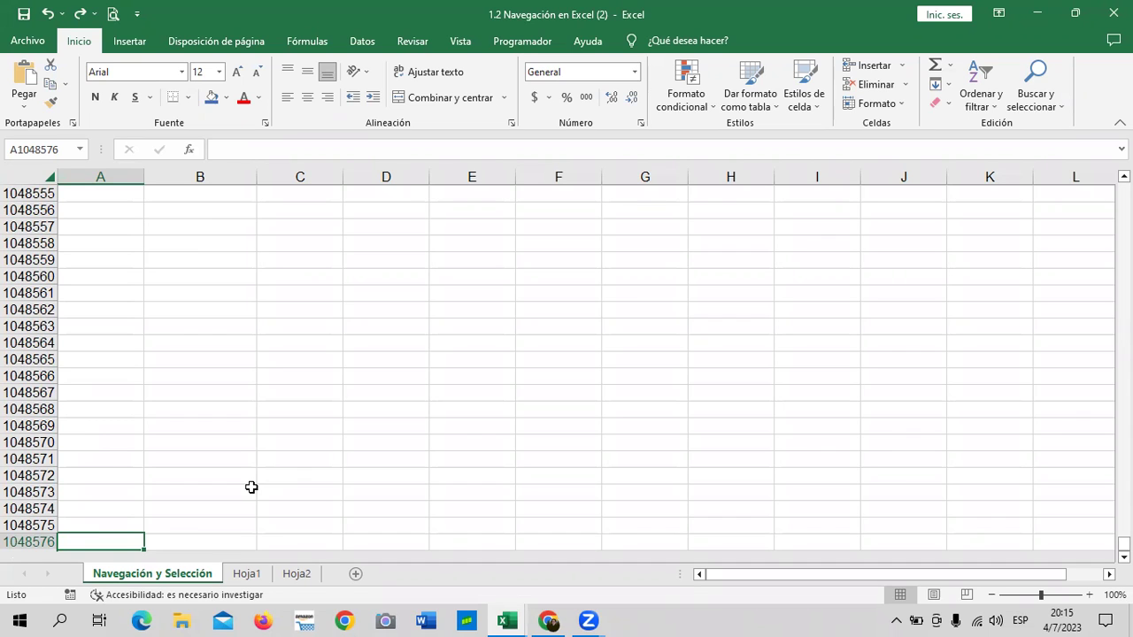
key("ctrl+Home")
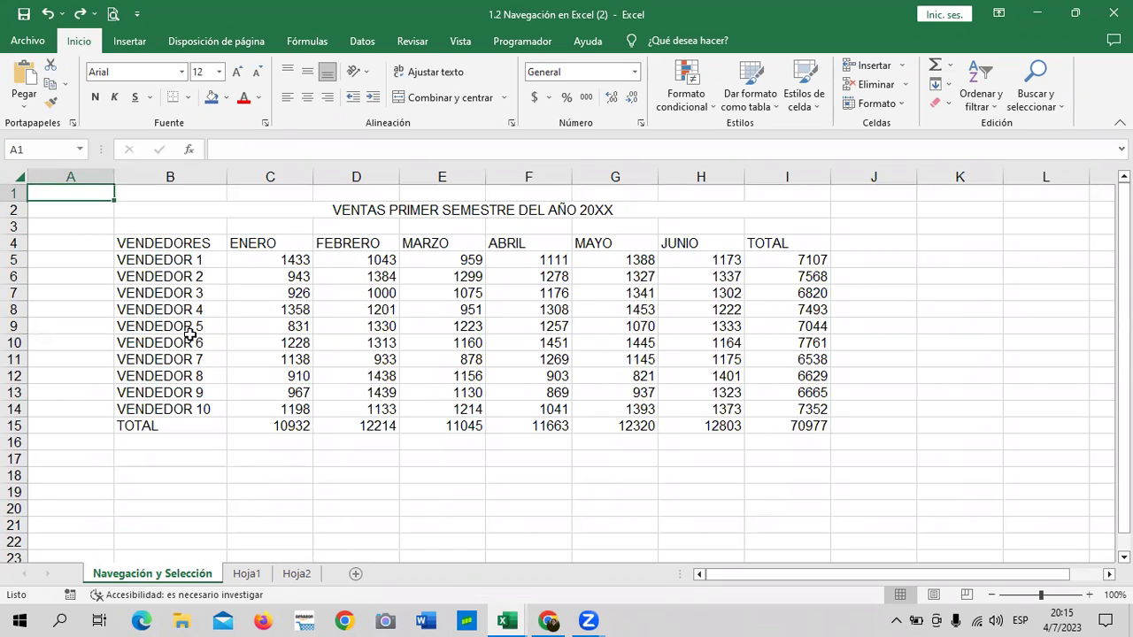
left_click(168, 245)
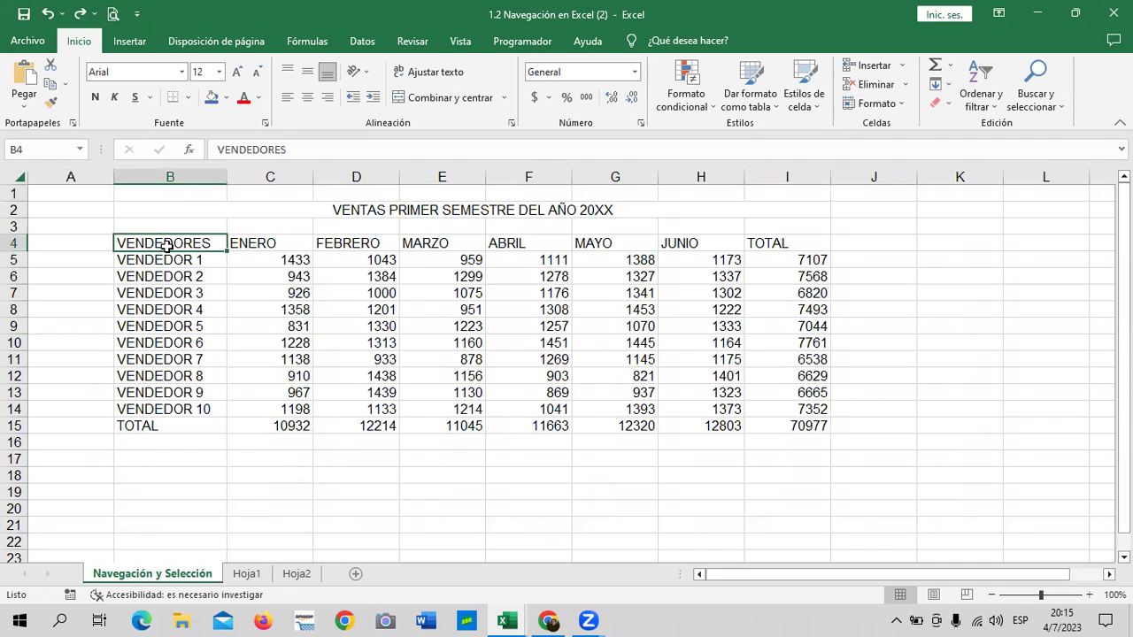
key("ctrl+Down")
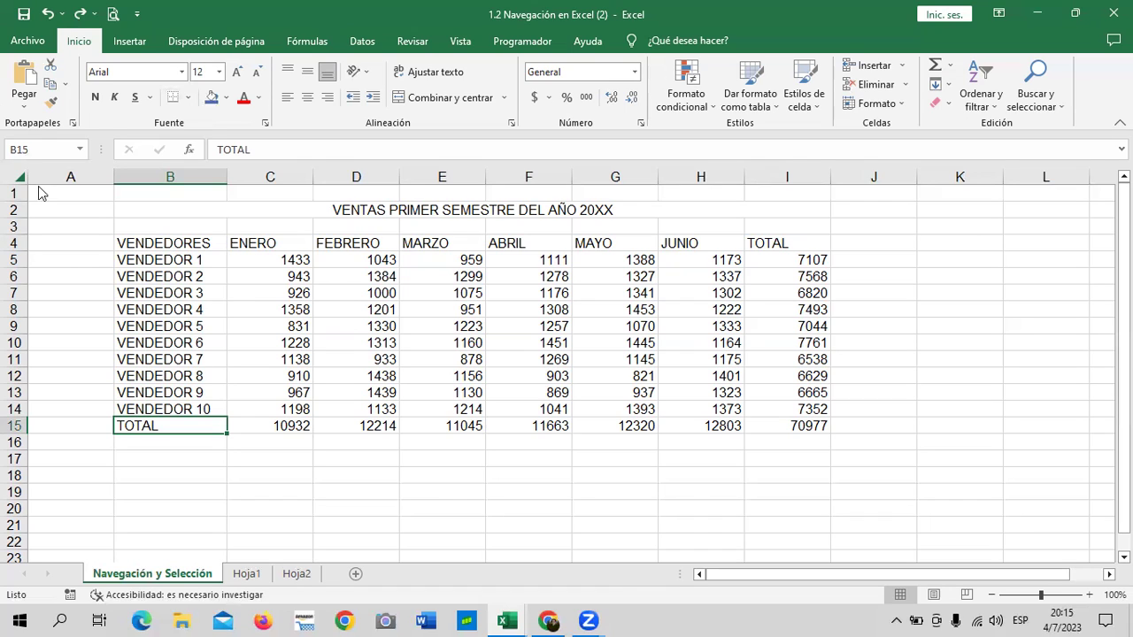
left_click(69, 197)
left_click(76, 289)
left_click(74, 193)
left_click(70, 353)
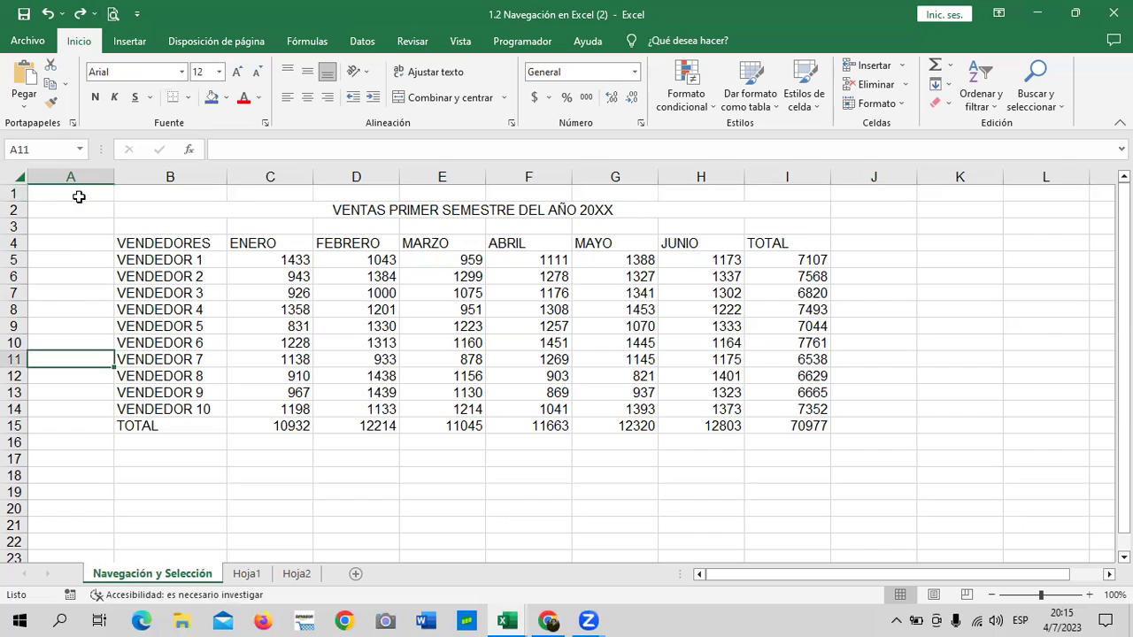
left_click(80, 197)
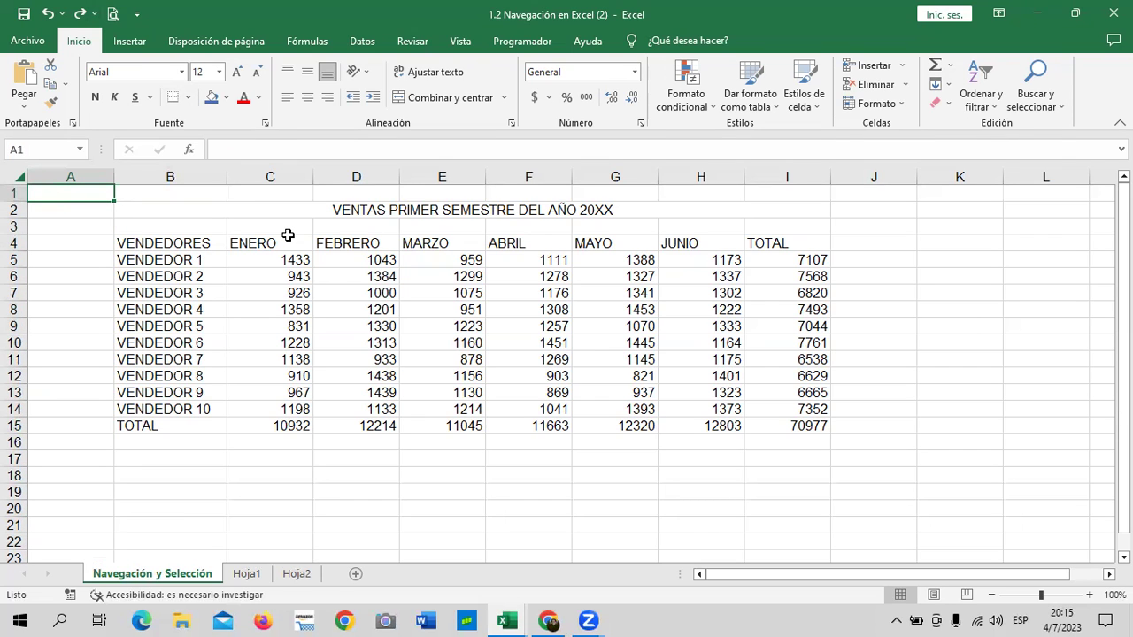
key("ctrl+Down")
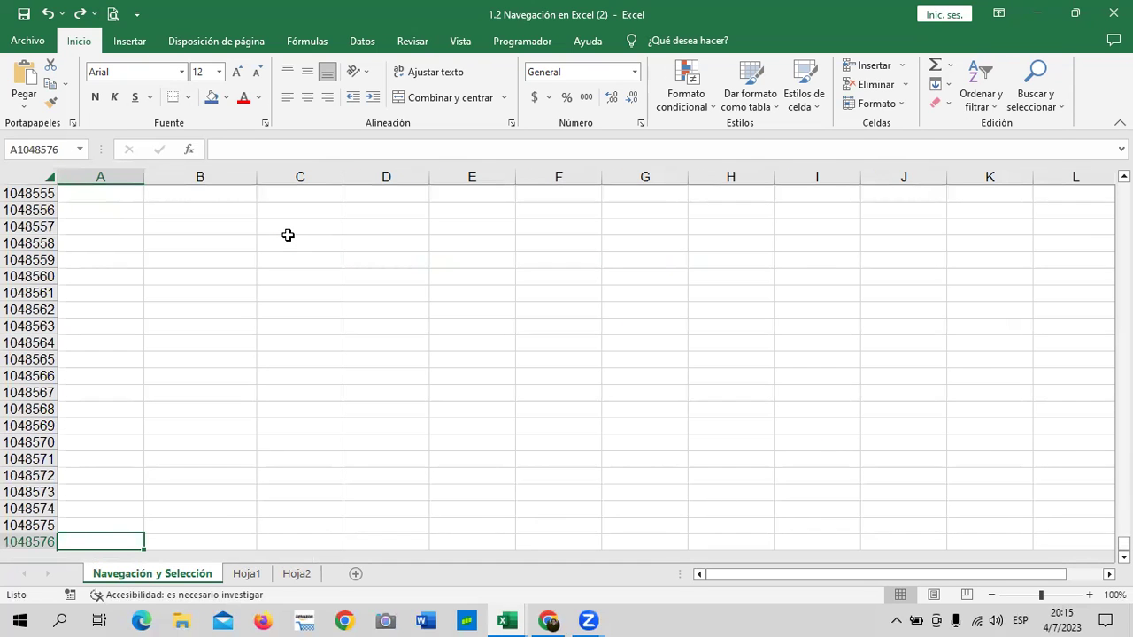
key("ctrl+Right")
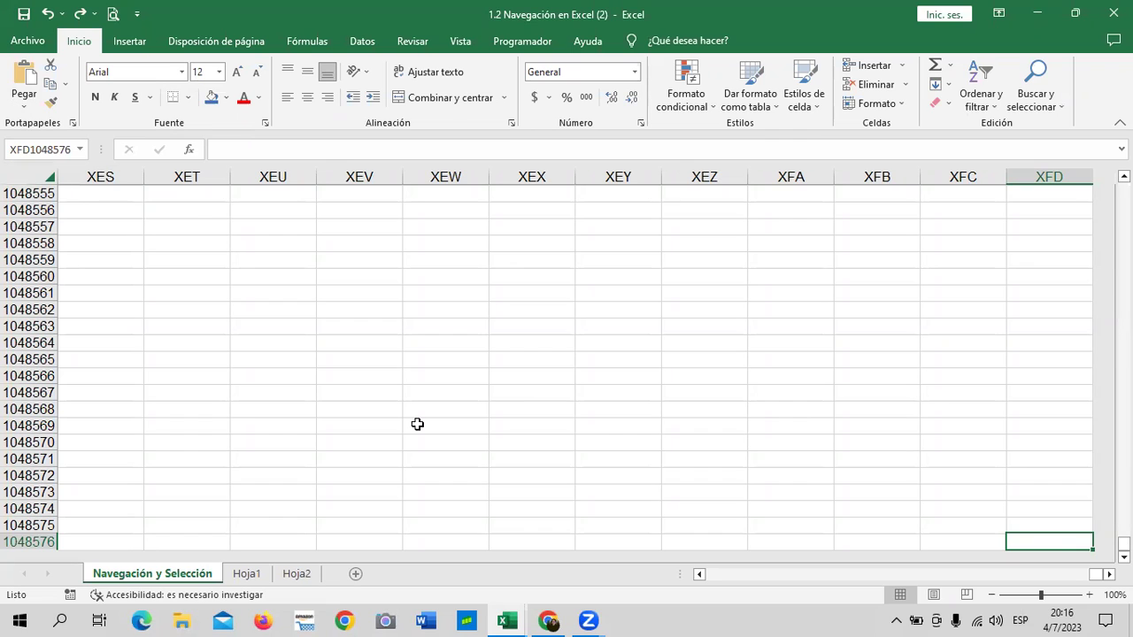
key("ctrl+Left")
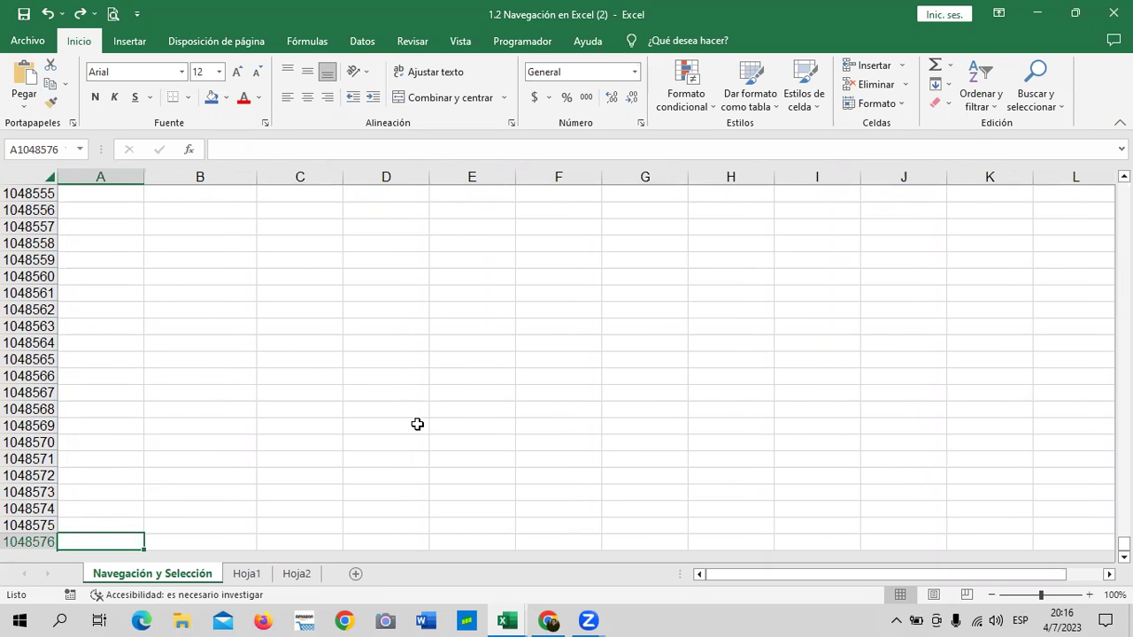
key("ctrl+Home")
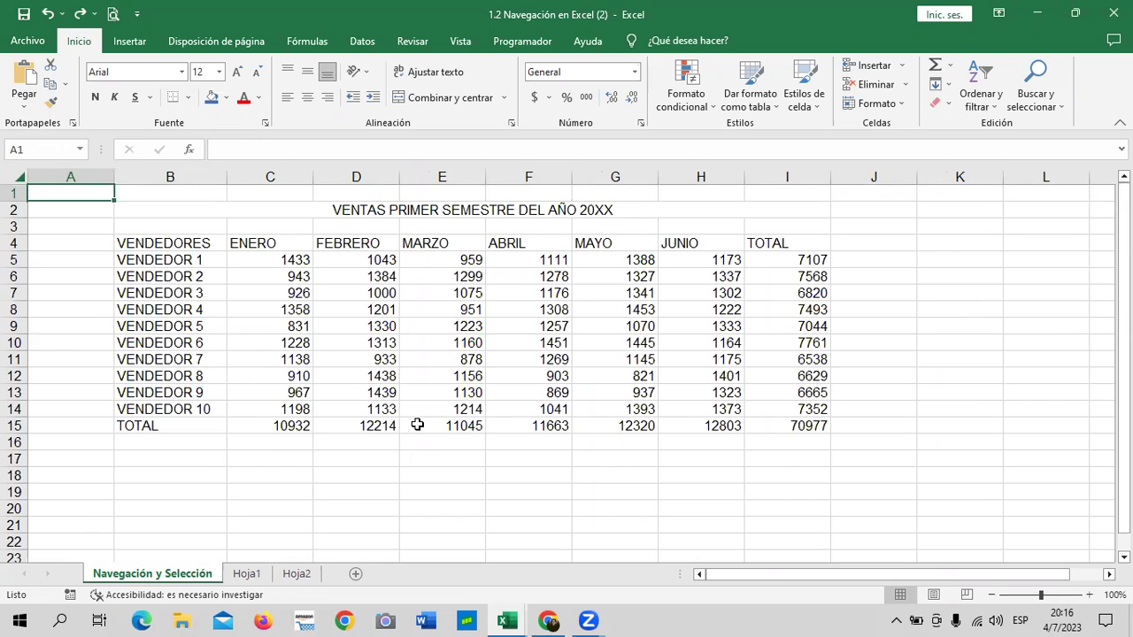
key("ctrl+Right")
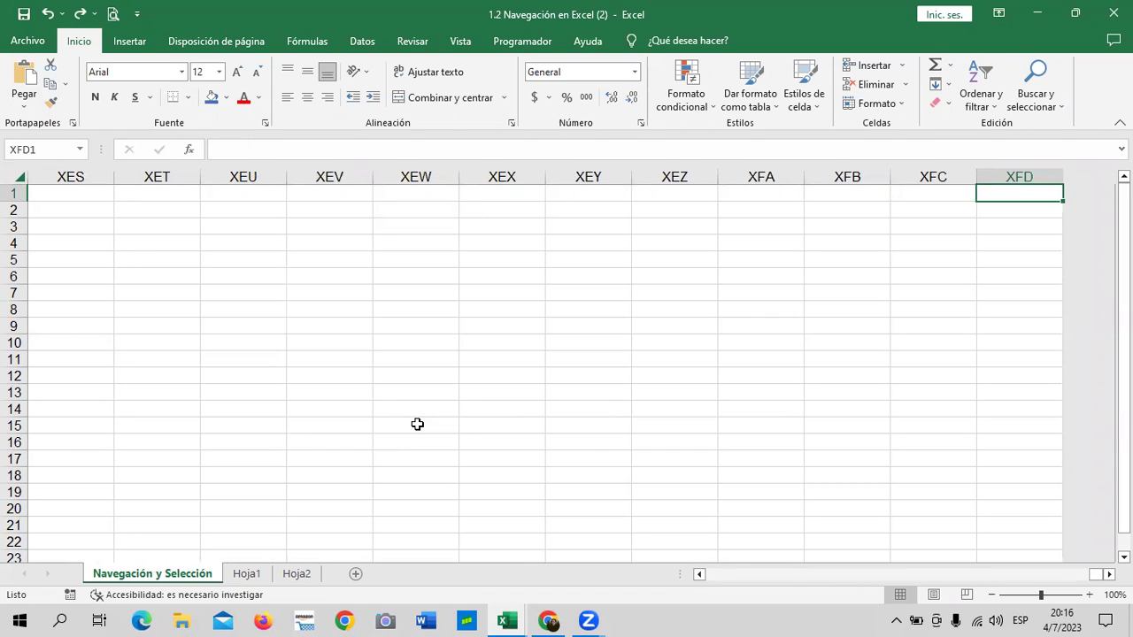
key("ctrl+Home")
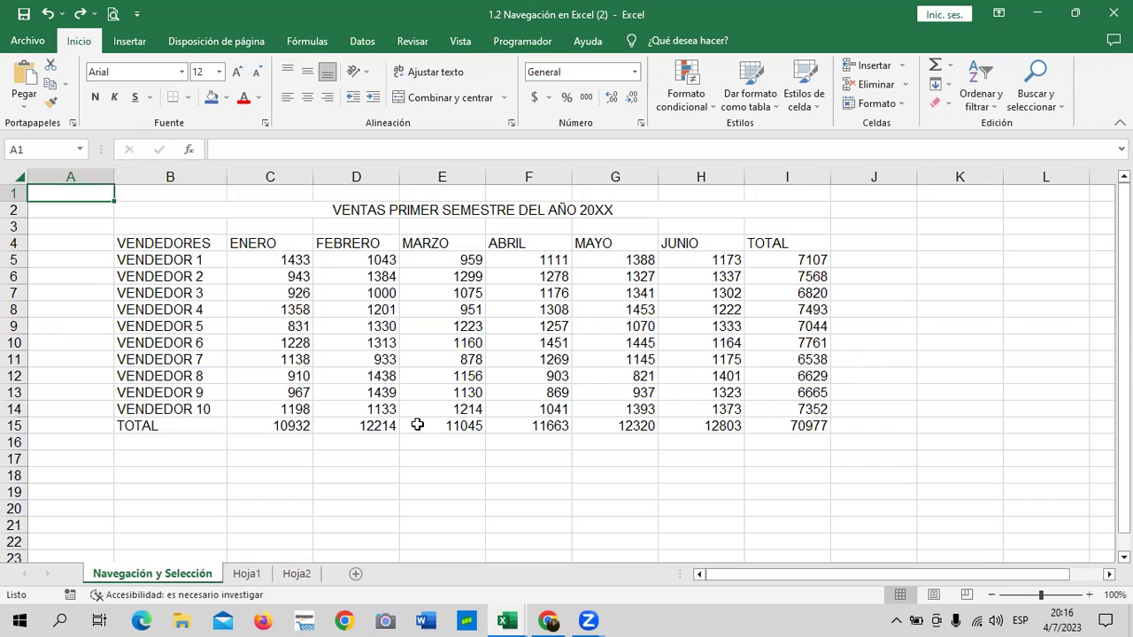
key("ctrl+Right")
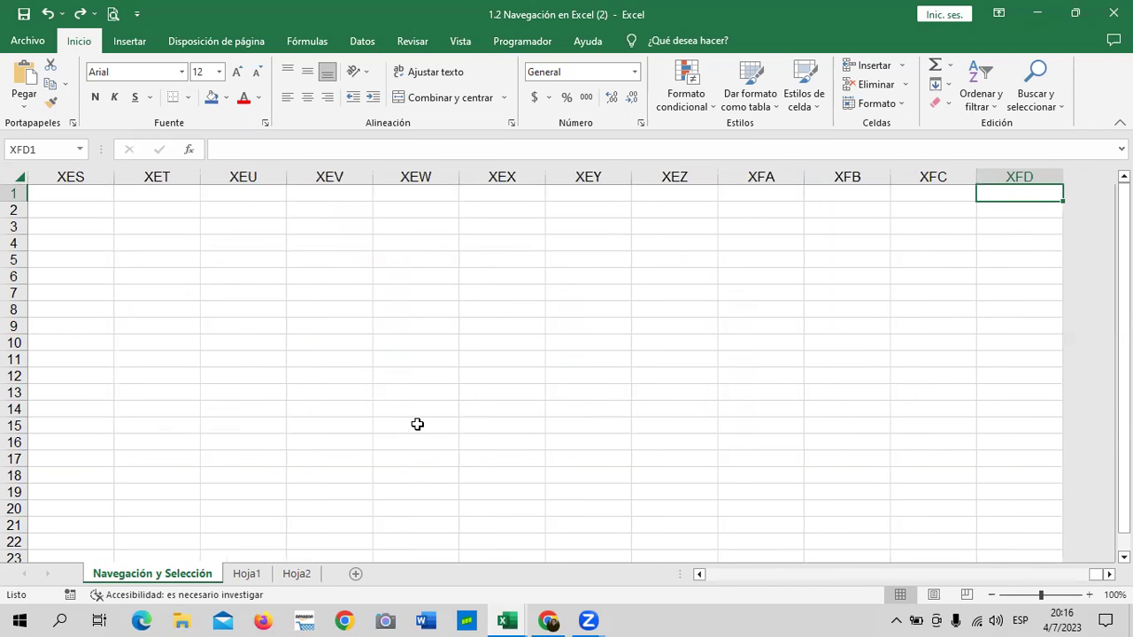
key("ctrl+Home")
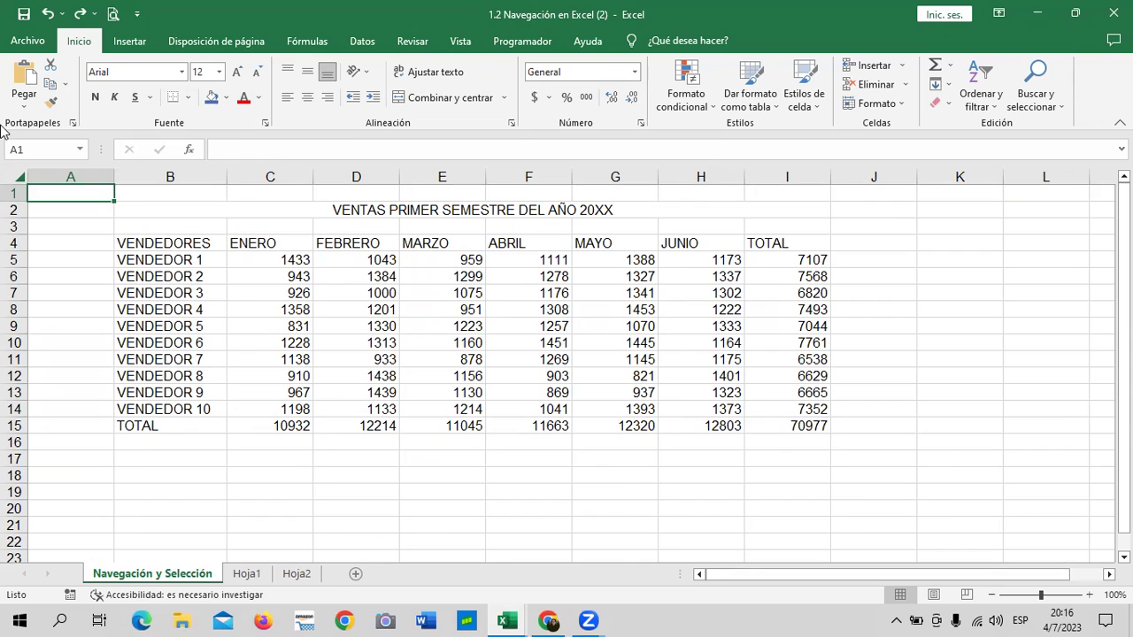
left_click(355, 500)
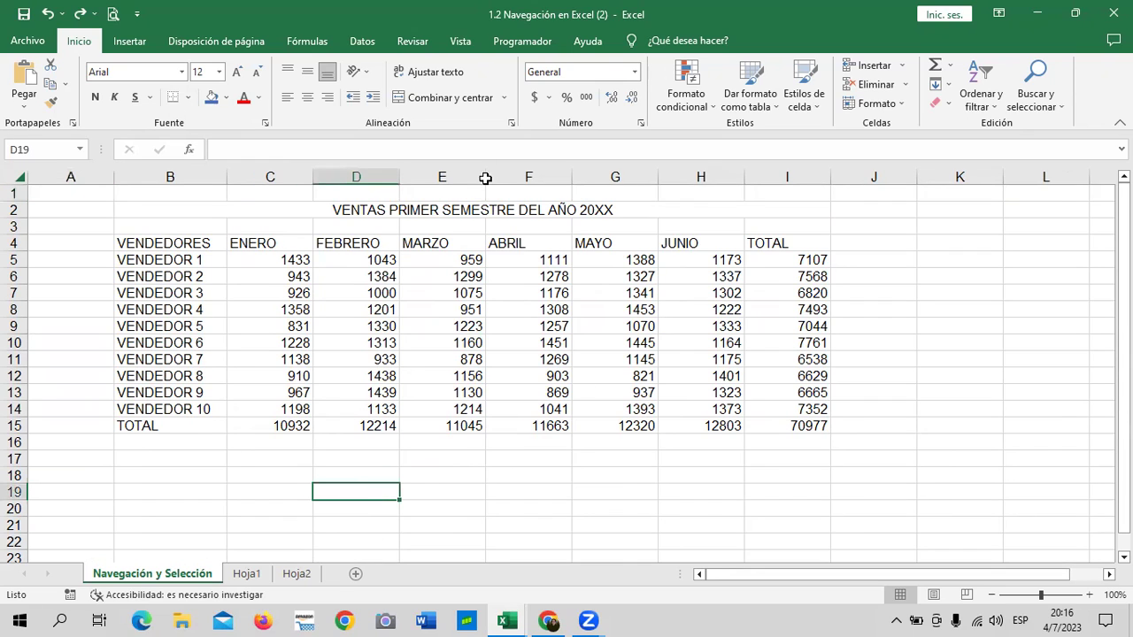
left_click(56, 152)
left_click(71, 278)
left_click(55, 150)
key("BackSpace")
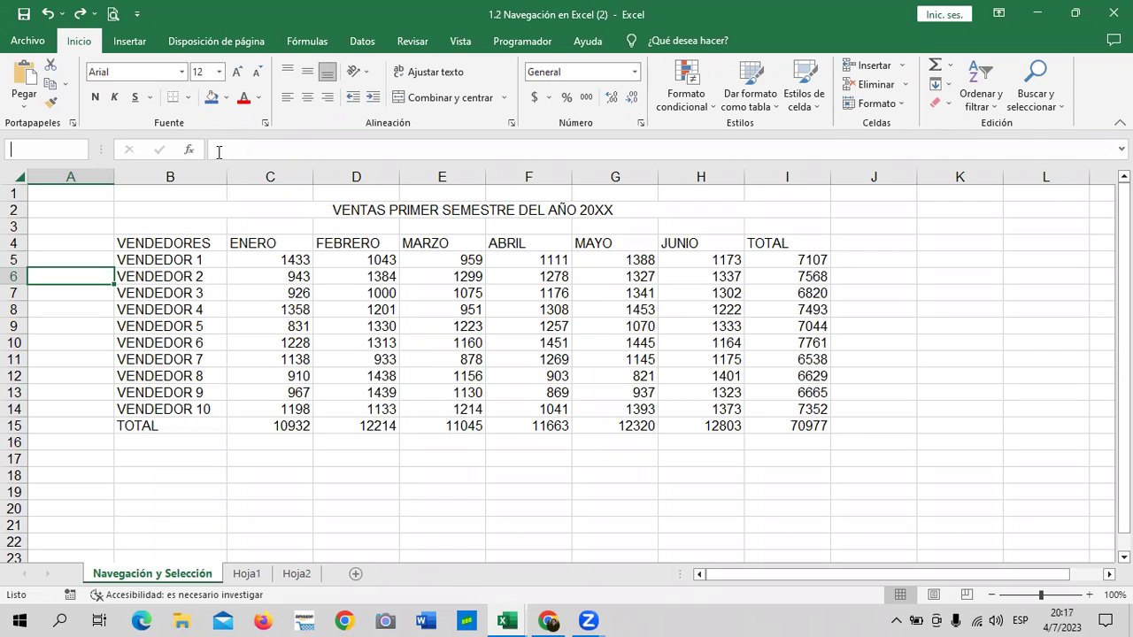
type("I")
type("6")
type("000")
key("Return")
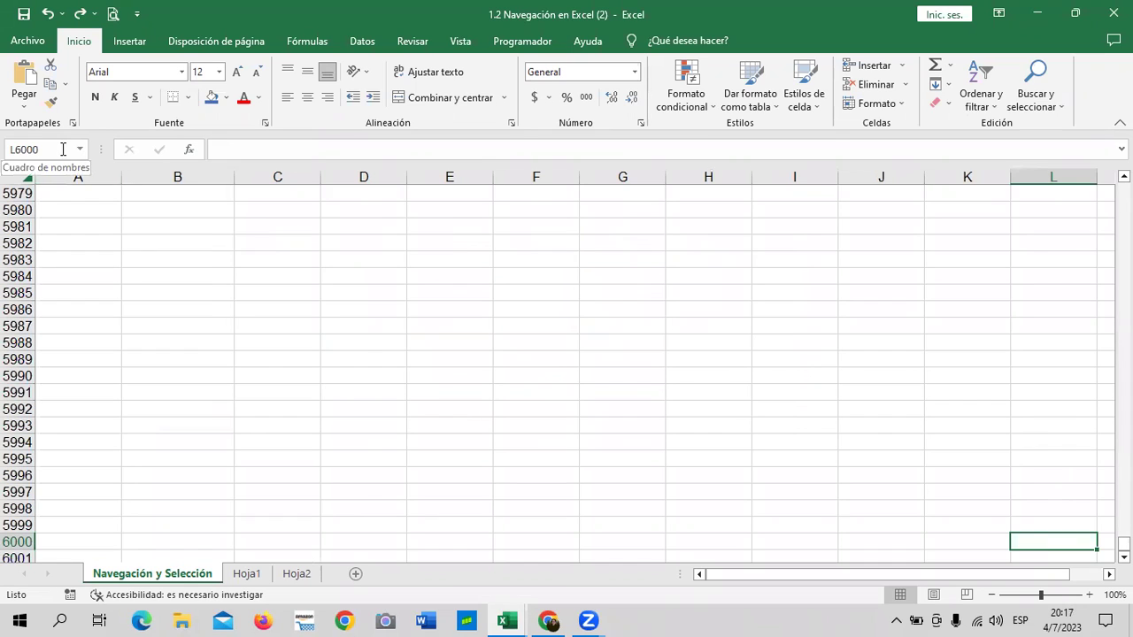
left_click(62, 149)
key("BackSpace")
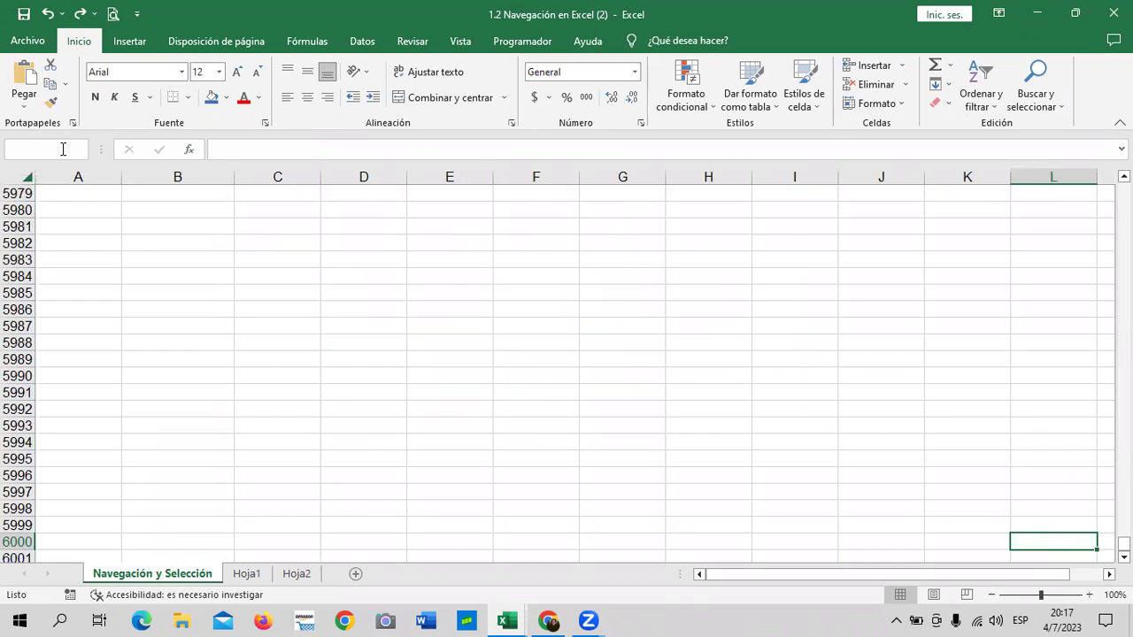
type("b")
type("3000")
key("Return")
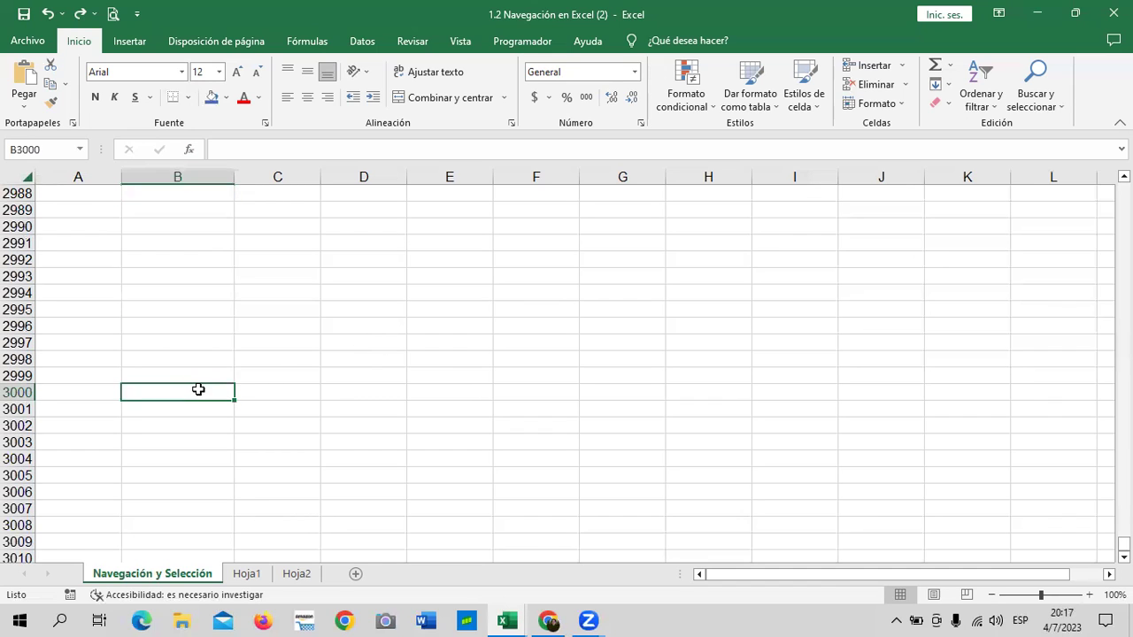
left_click(286, 377)
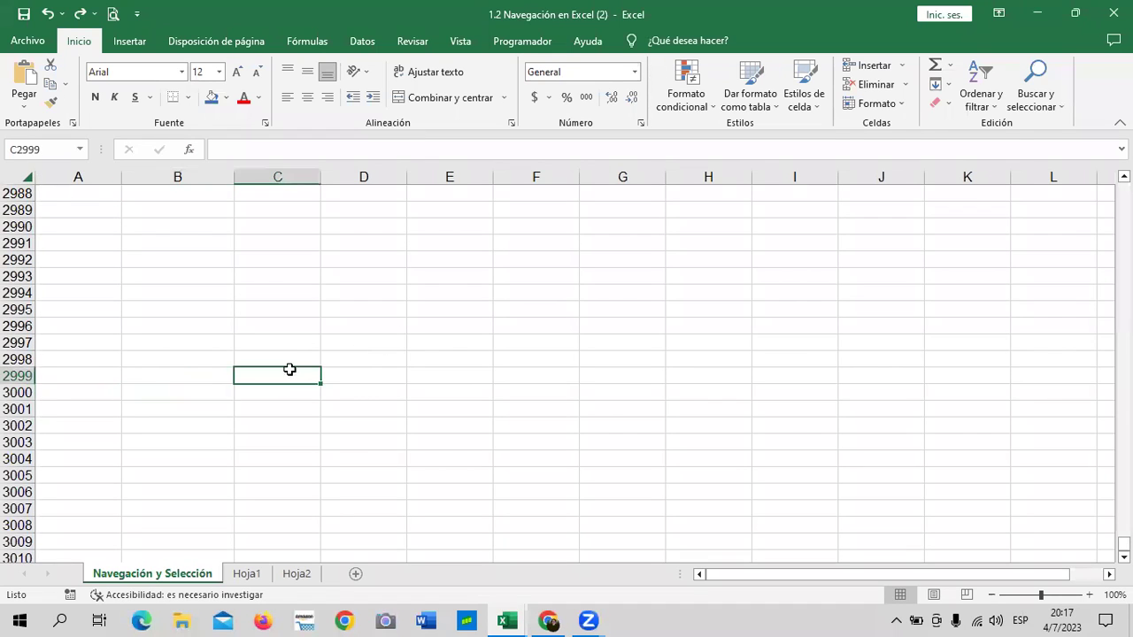
left_click(66, 150)
key("BackSpace")
left_click(94, 295)
key("ctrl+Home")
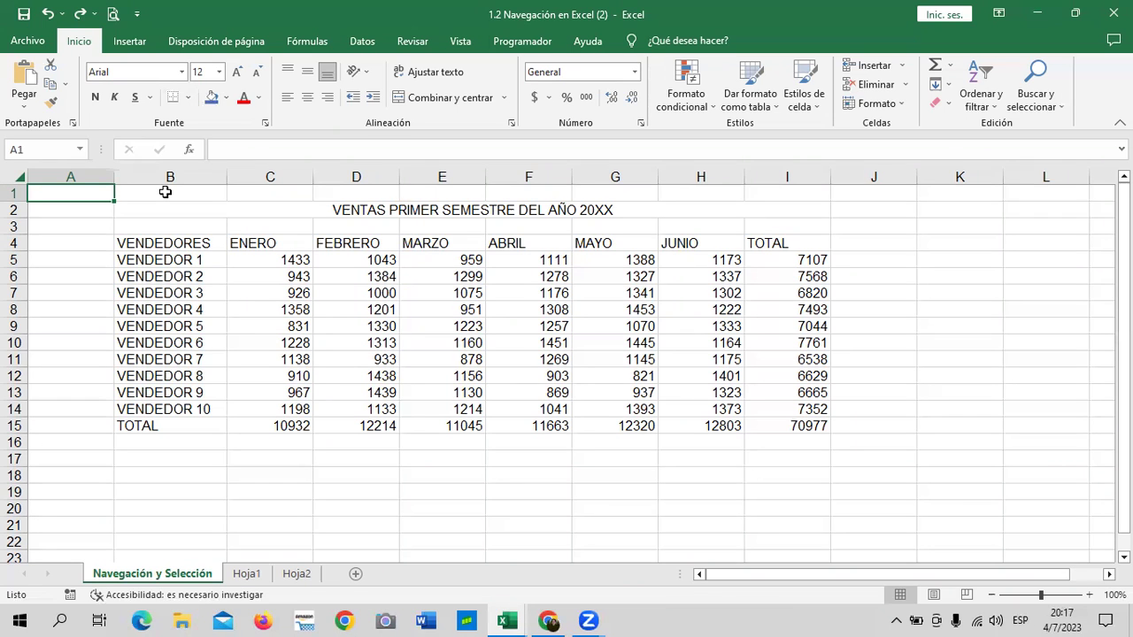
left_click(11, 175)
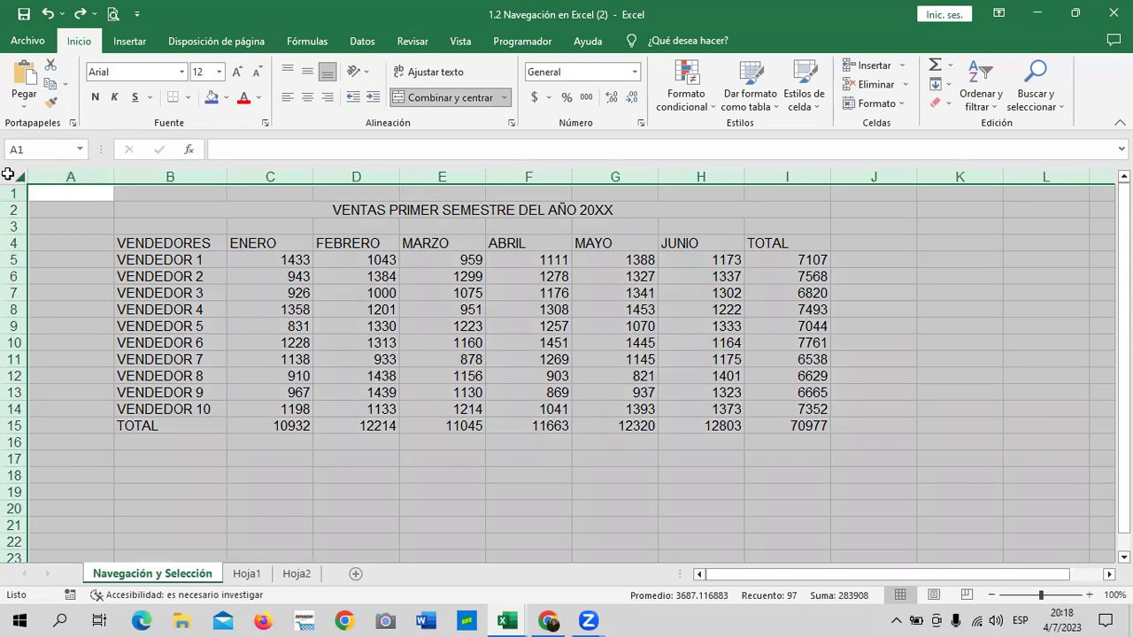
left_click(562, 487)
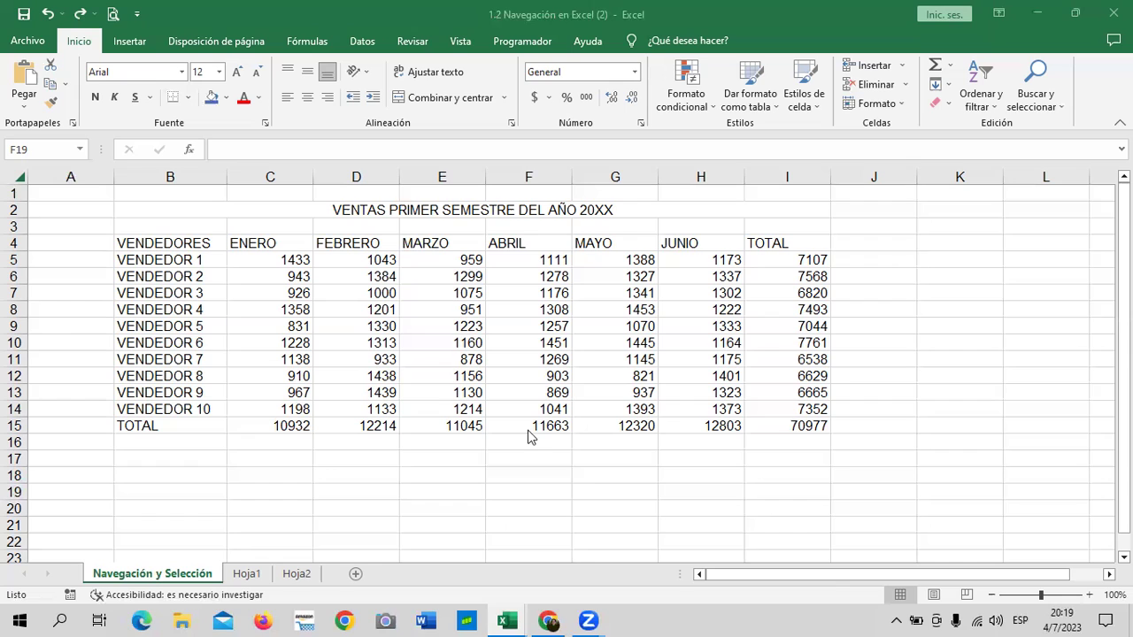
- Delete the old 'VENTAS PRIMER SEMESTRE DEL AÑO 20XX' title from merged cell B2
left_click(392, 208)
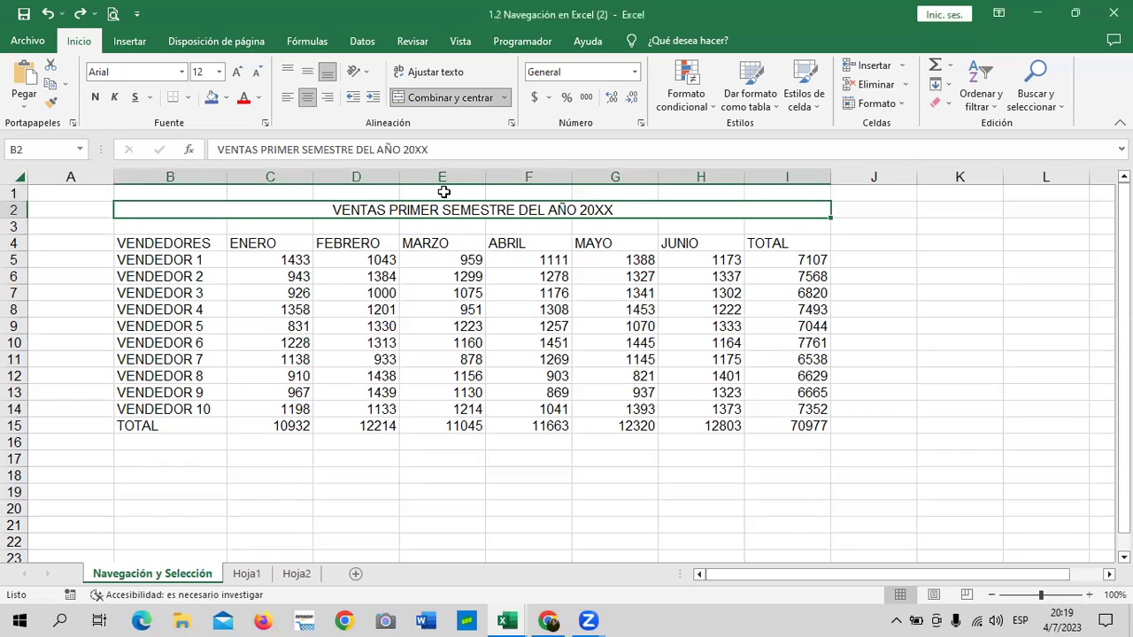
left_click(918, 250)
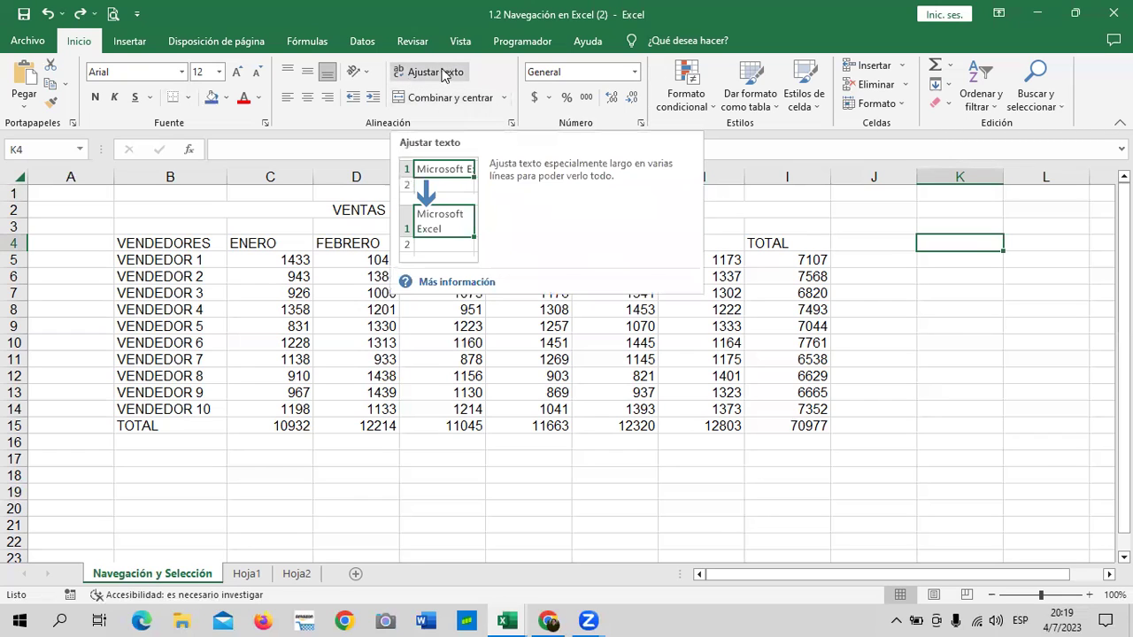
left_click(492, 492)
left_click(416, 209)
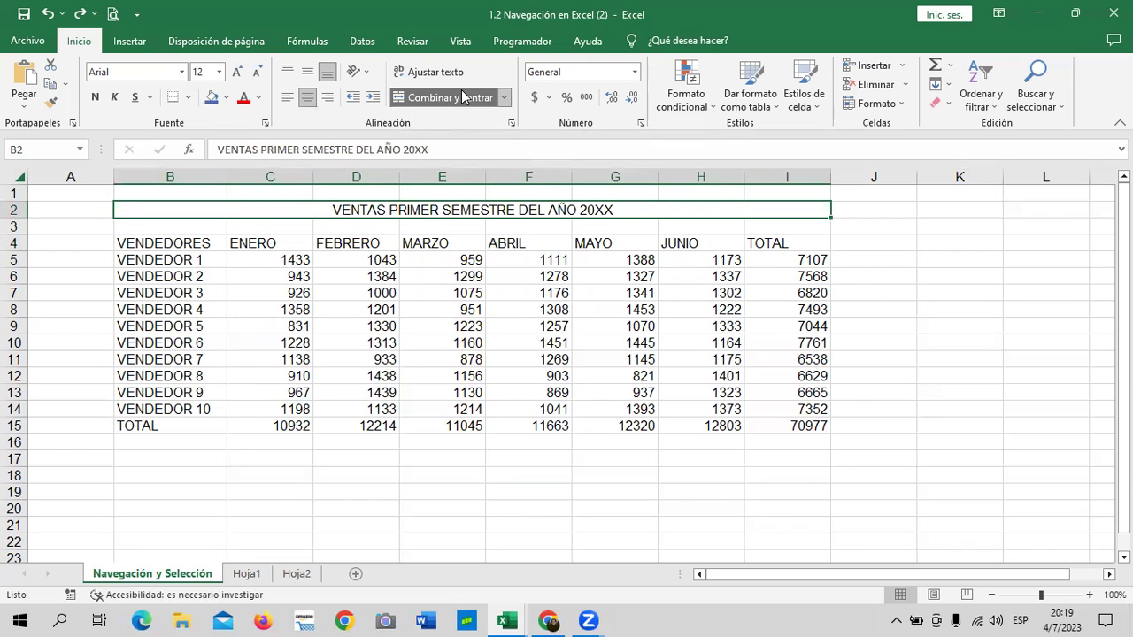
left_click(960, 276)
left_click(723, 214)
key("Delete")
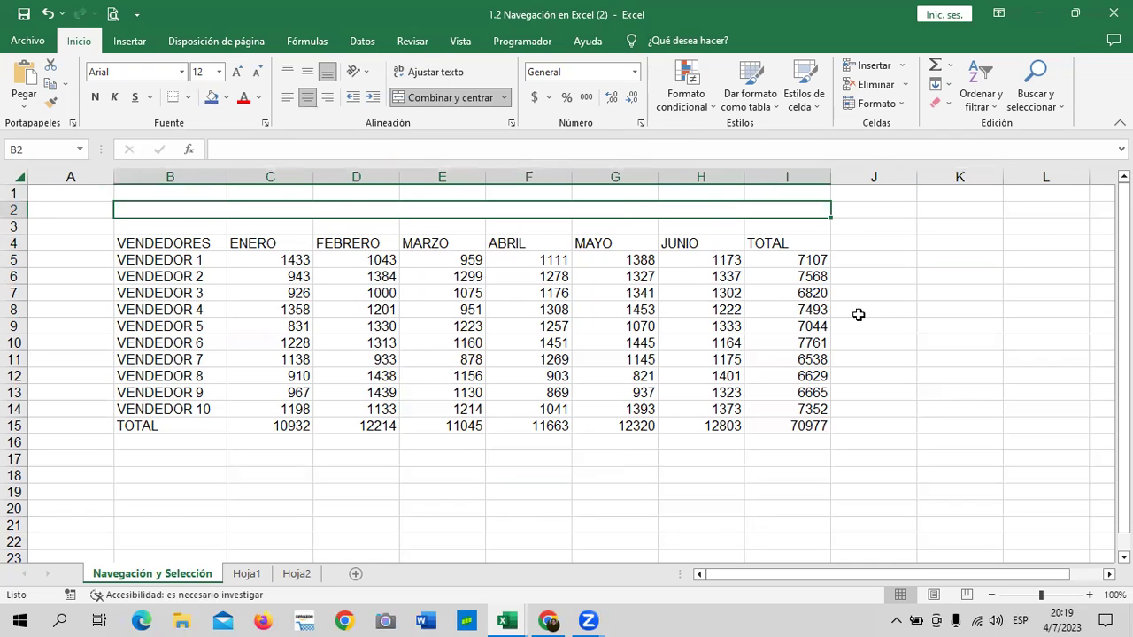
left_click(926, 278)
- Unmerge B2:I2 into separate cells with Combinar y centrar, then reselect B2
left_click(727, 215)
left_click(443, 97)
left_click(1001, 347)
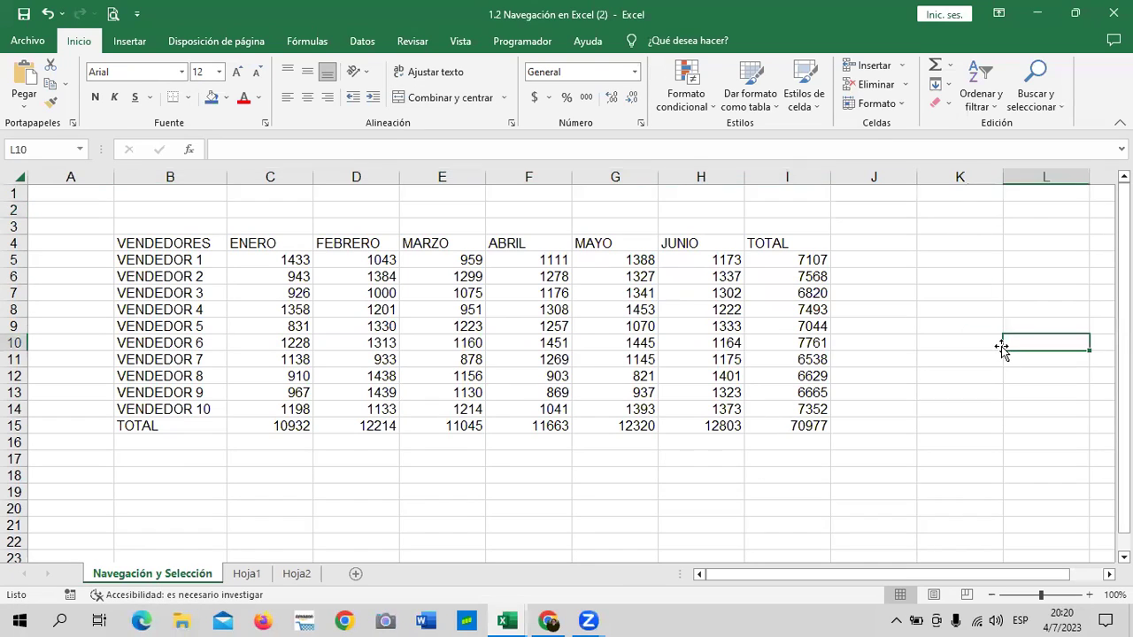
left_click(882, 349)
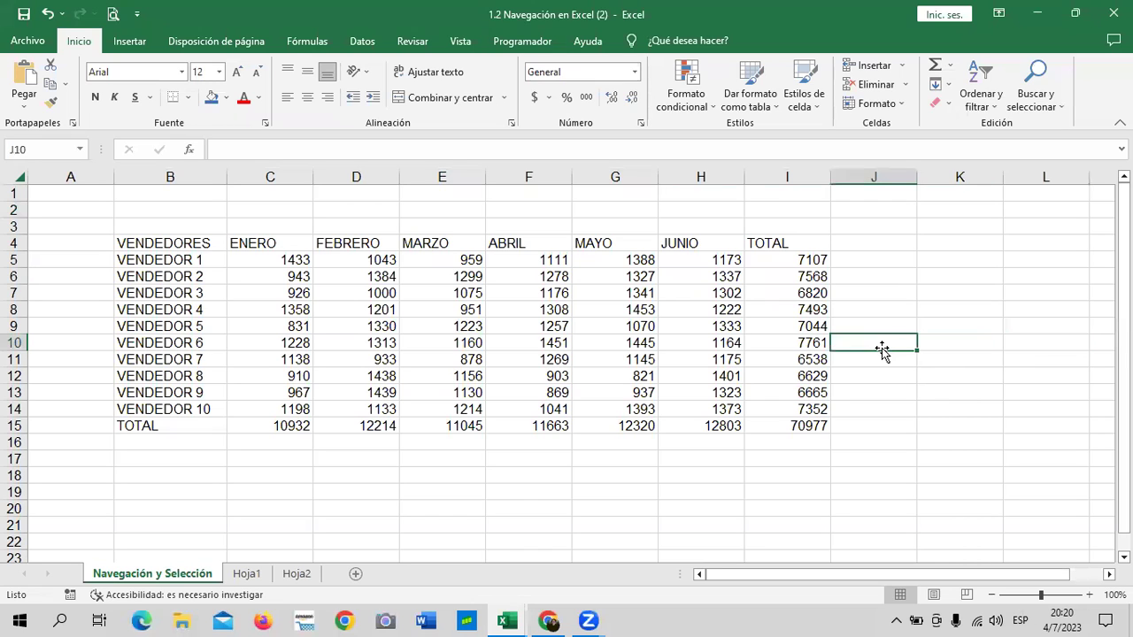
left_click(164, 206)
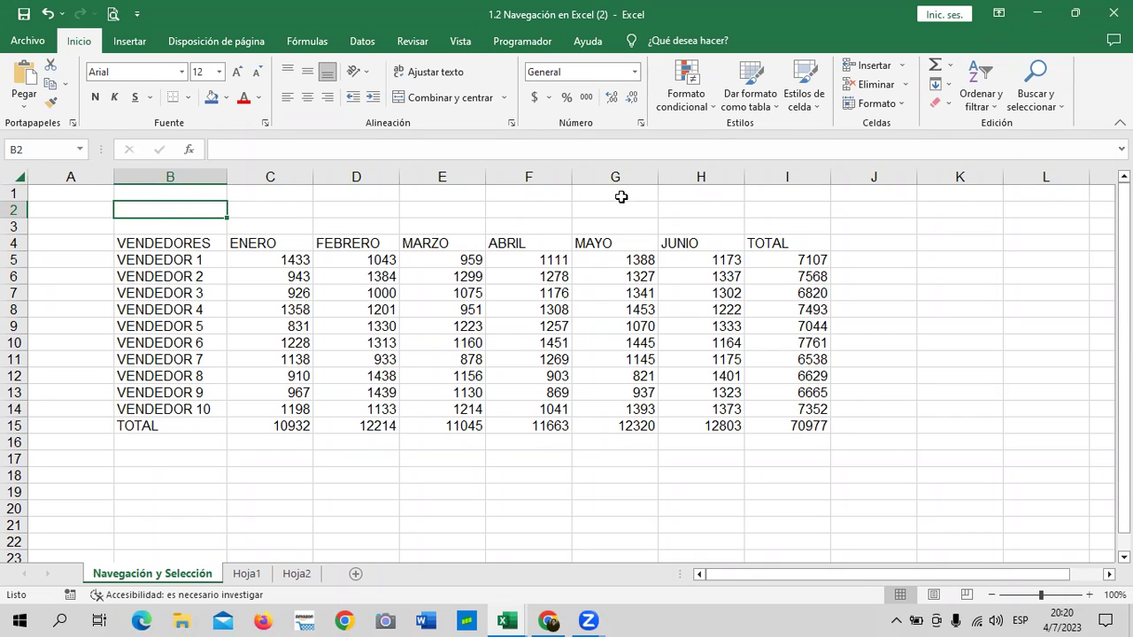
left_click(802, 208)
left_click_drag(165, 214, 804, 222)
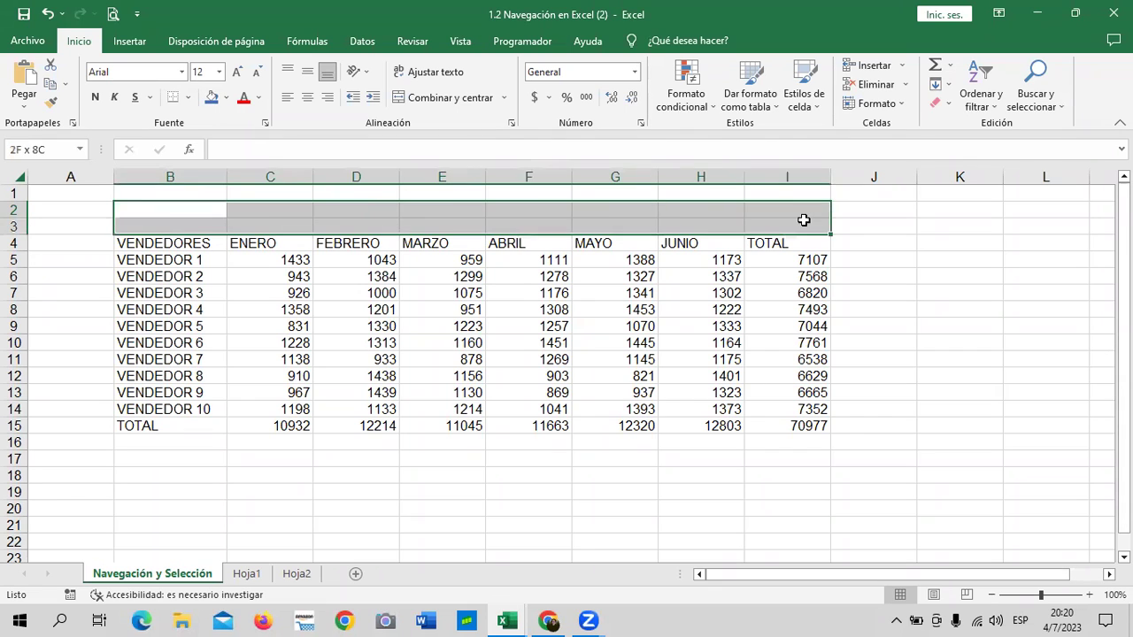
left_click(897, 257)
left_click(181, 208)
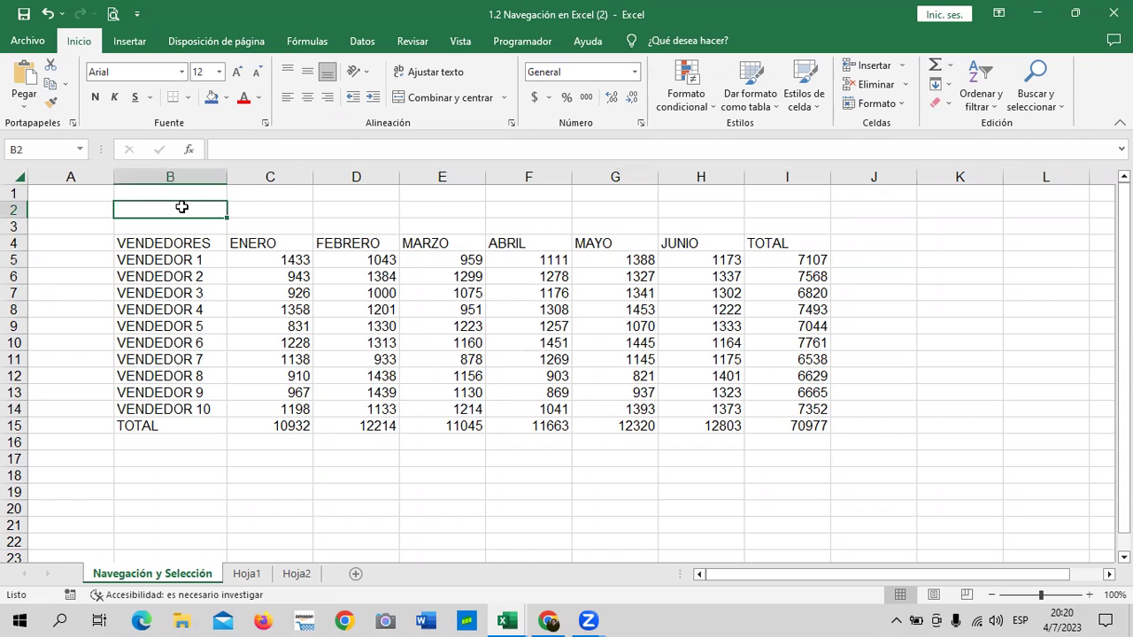
- Enter 'LISTADO DE VENDEDORES CORRESPONDIENTE AL AÑO 2023' in capitals in cell B2
mouse_move(181, 207)
left_mouse_down()
mouse_move(304, 223)
mouse_move(232, 203)
mouse_move(193, 209)
left_mouse_up()
key("Caps_Lock")
type("LISTGADO")
key("BackSpace")
key("BackSpace")
key("BackSpace")
key("BackSpace")
key("BackSpace")
key("BackSpace")
type("STADO DE ")
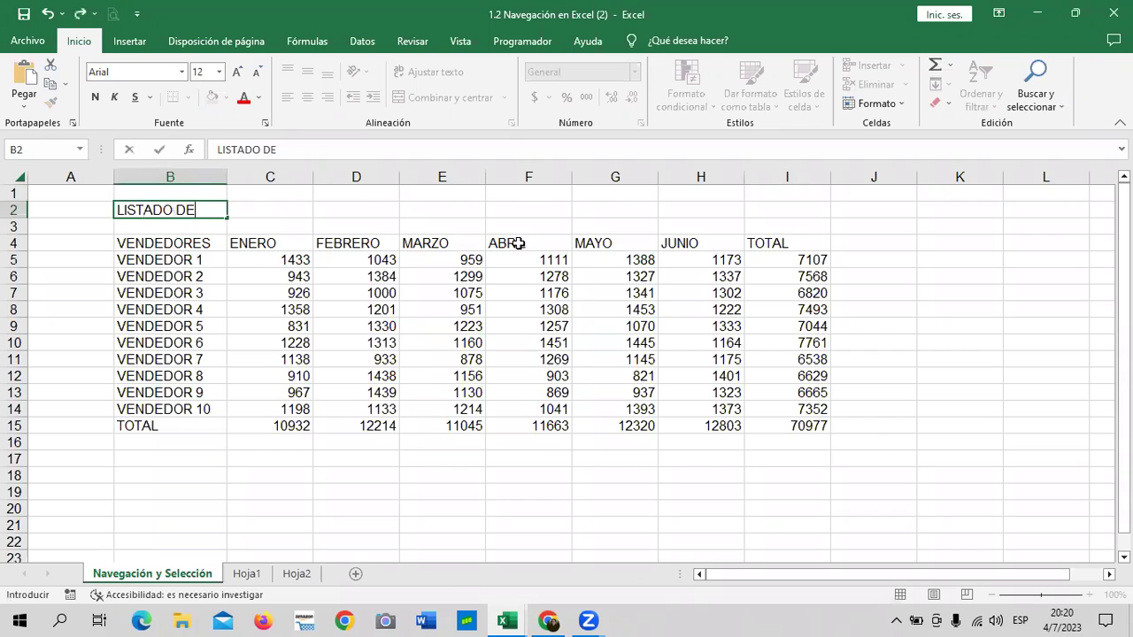
type("VENDEORES")
key("BackSpace")
key("BackSpace")
key("BackSpace")
key("BackSpace")
key("BackSpace")
type("DORES CORRESPONDIENTE AL AÑO 2023")
key("Return")
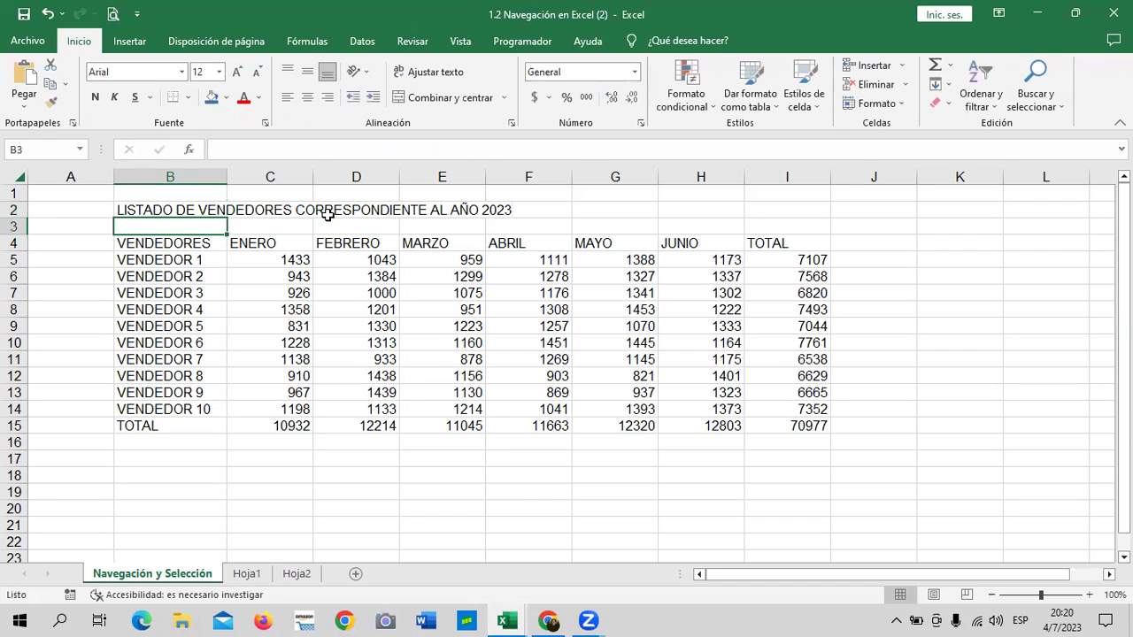
- Show that only B2 holds the title while C2–F2 are empty, then select B2:I2
left_click_drag(133, 195, 136, 210)
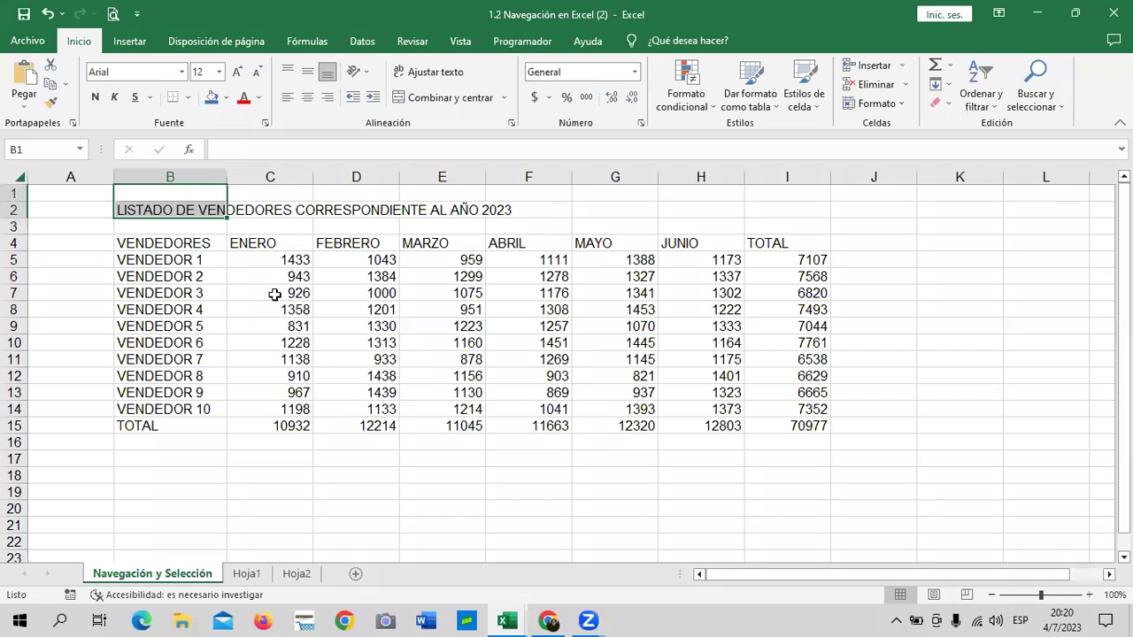
left_click(349, 506)
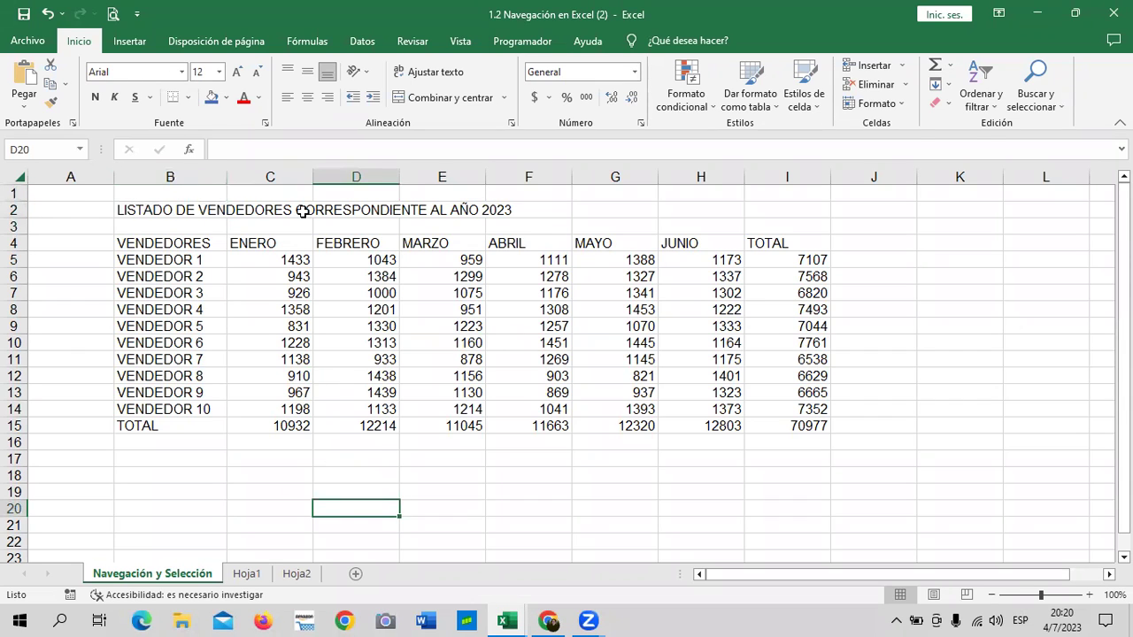
left_click(177, 206)
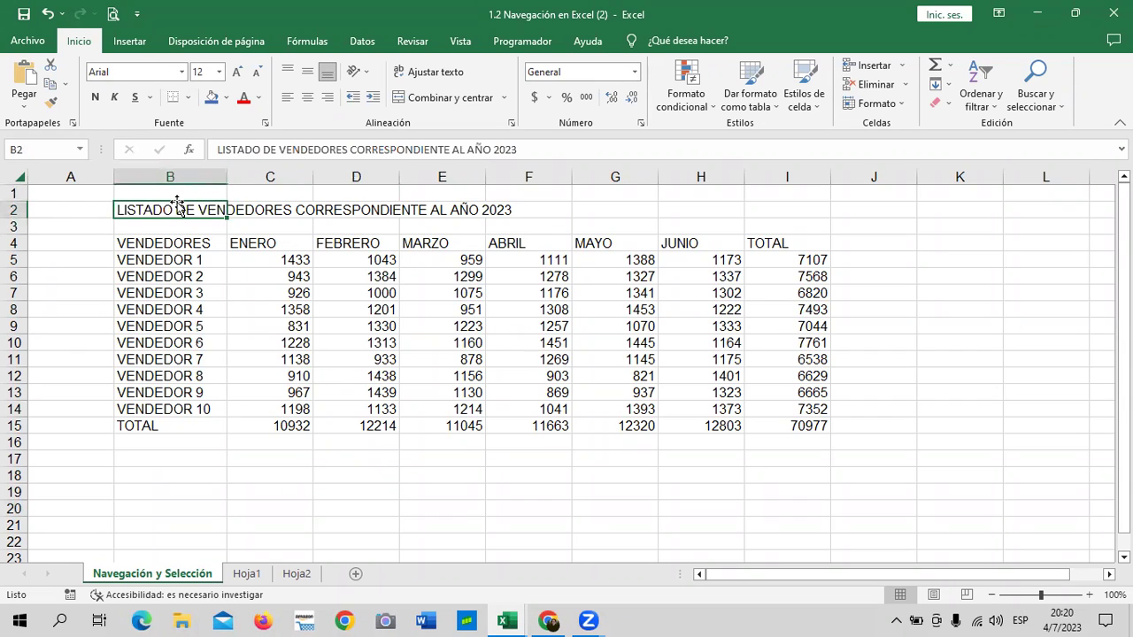
left_click(268, 208)
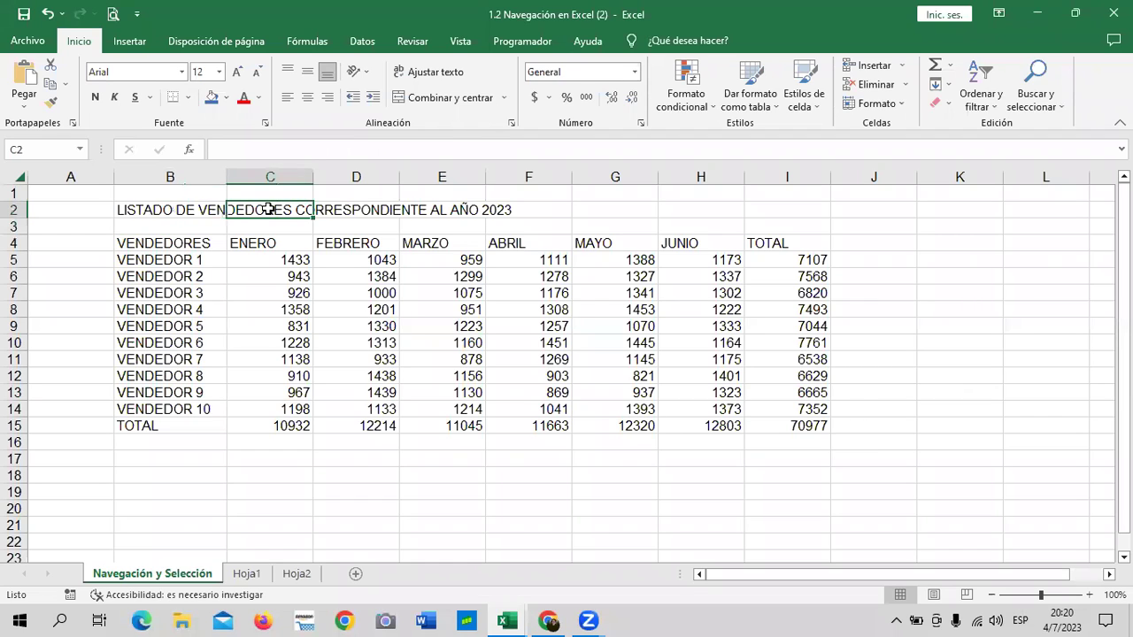
left_click(339, 211)
left_click(446, 210)
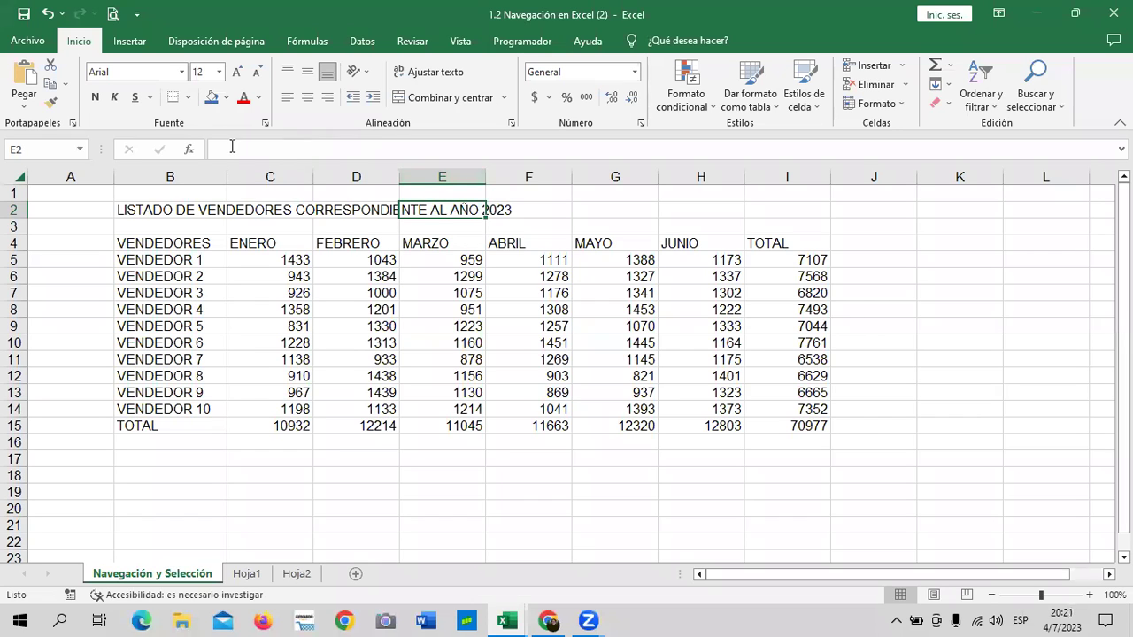
left_click(352, 207)
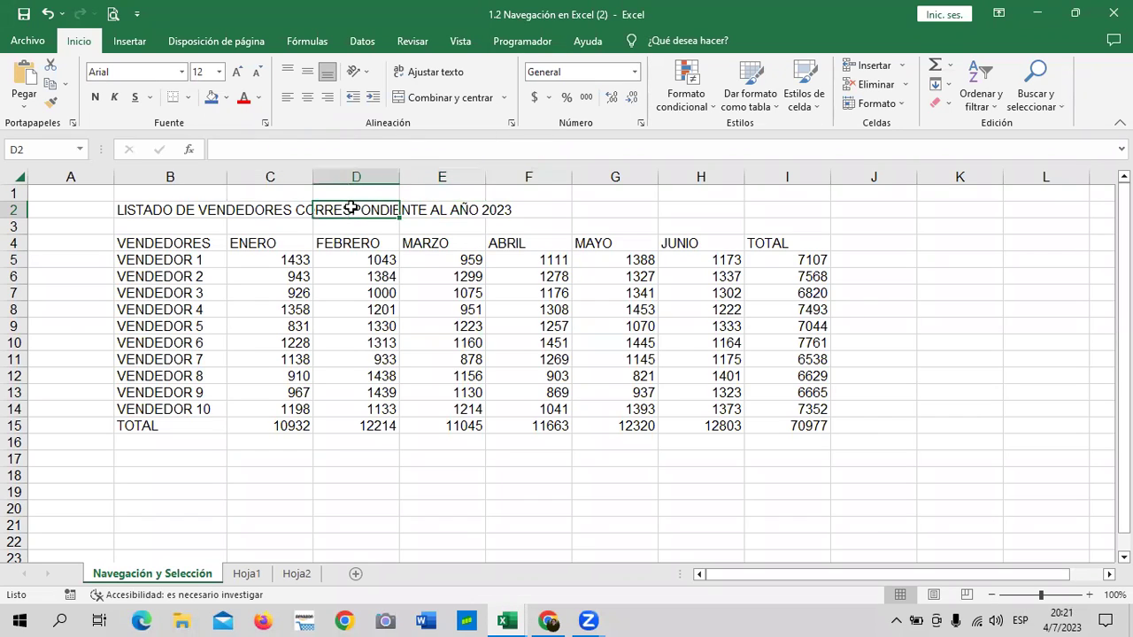
left_click(295, 211)
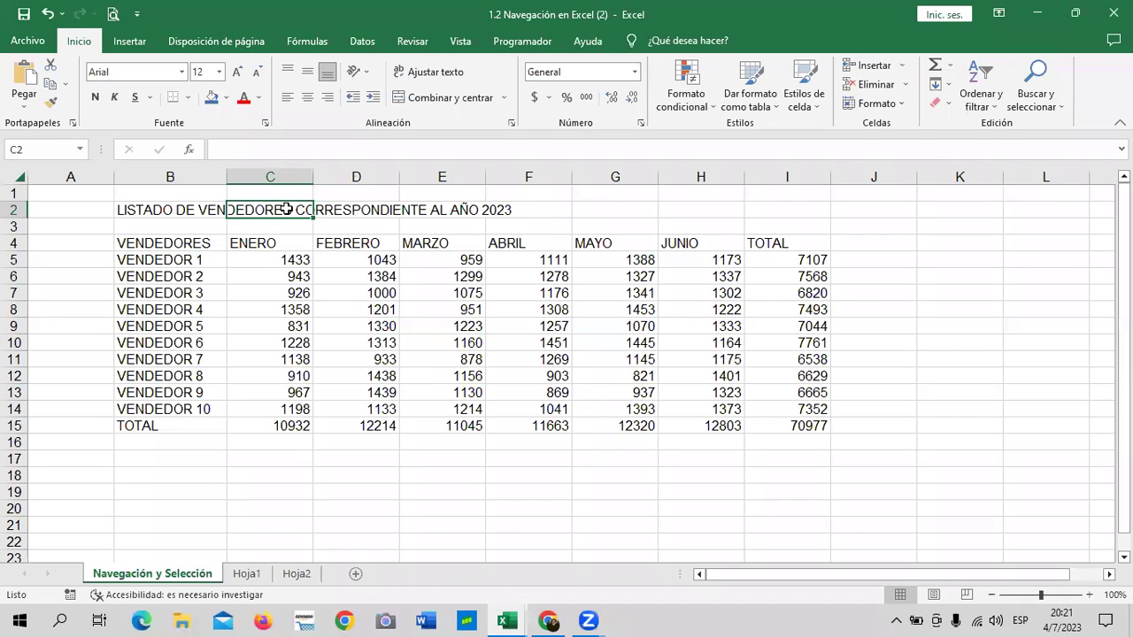
left_click(541, 207)
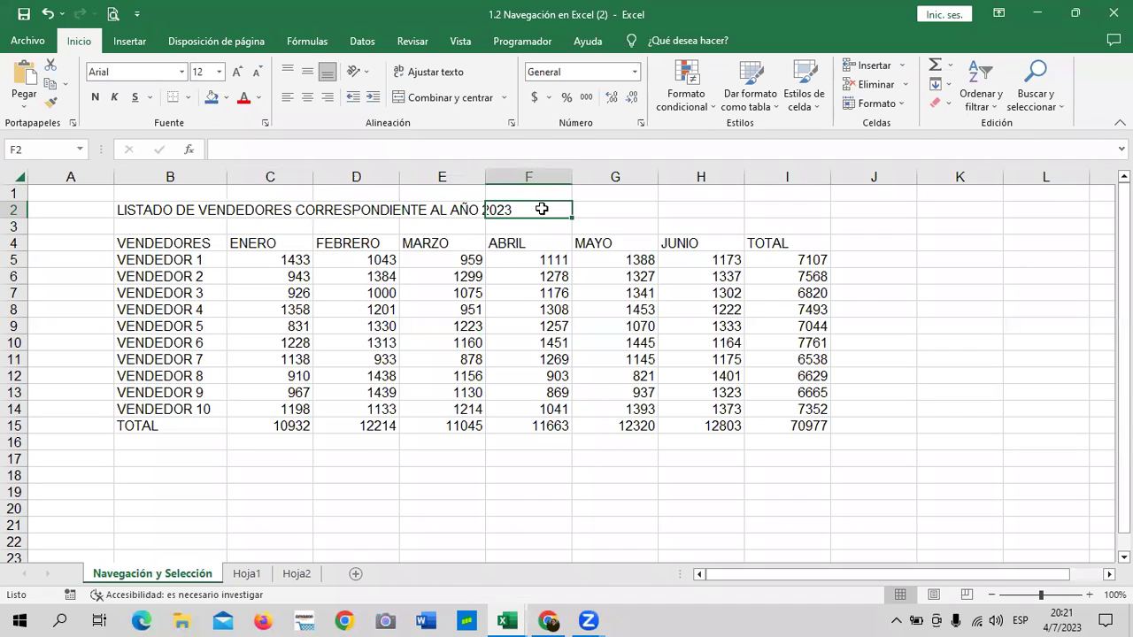
left_click(184, 208)
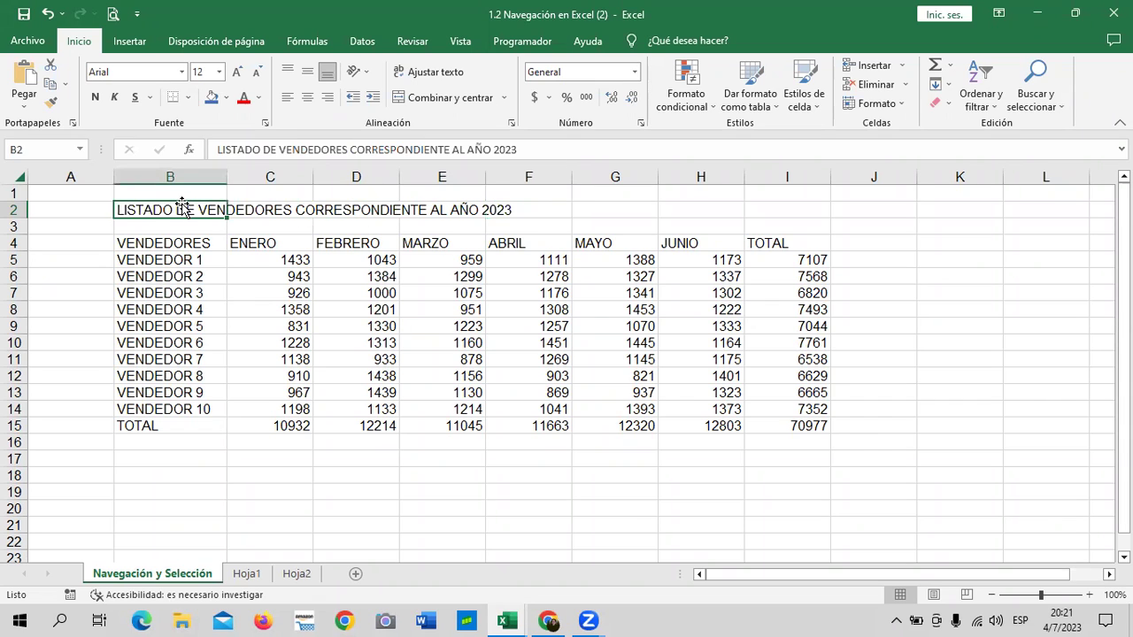
left_click(229, 469)
left_click_drag(177, 208, 799, 205)
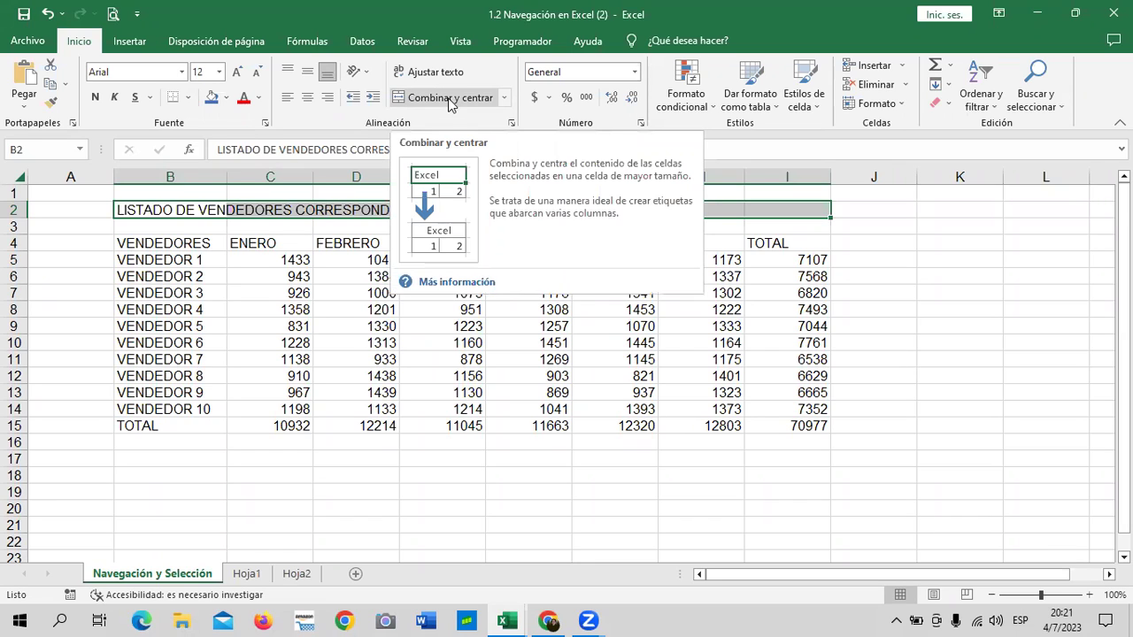
- Merge and centre the new title across B2:I2
left_click(449, 100)
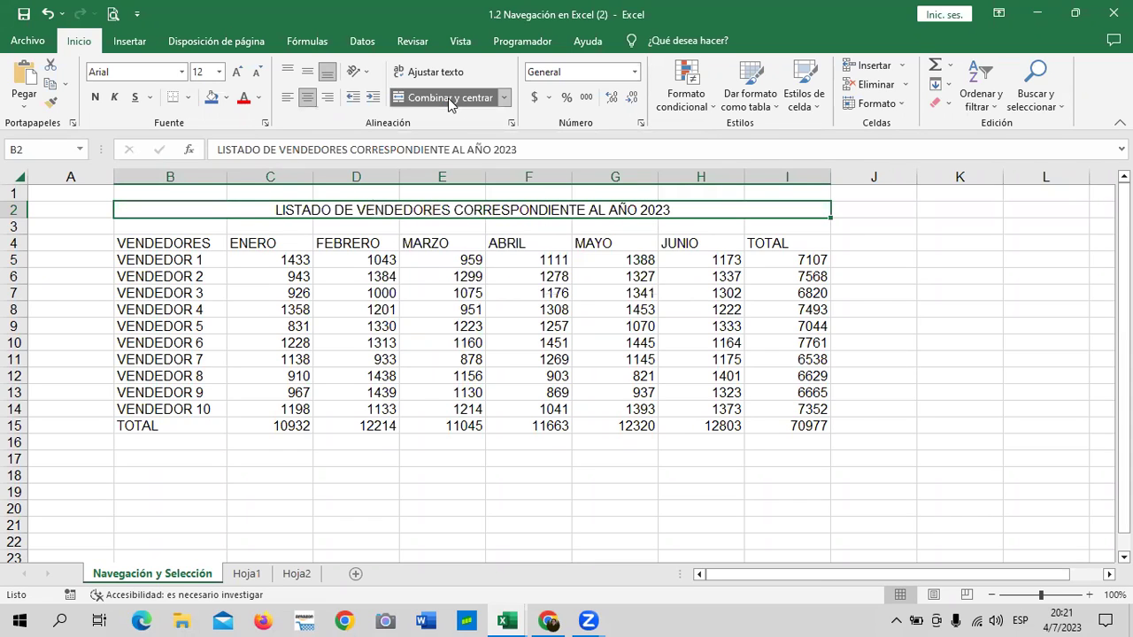
left_click(945, 300)
left_click(701, 207)
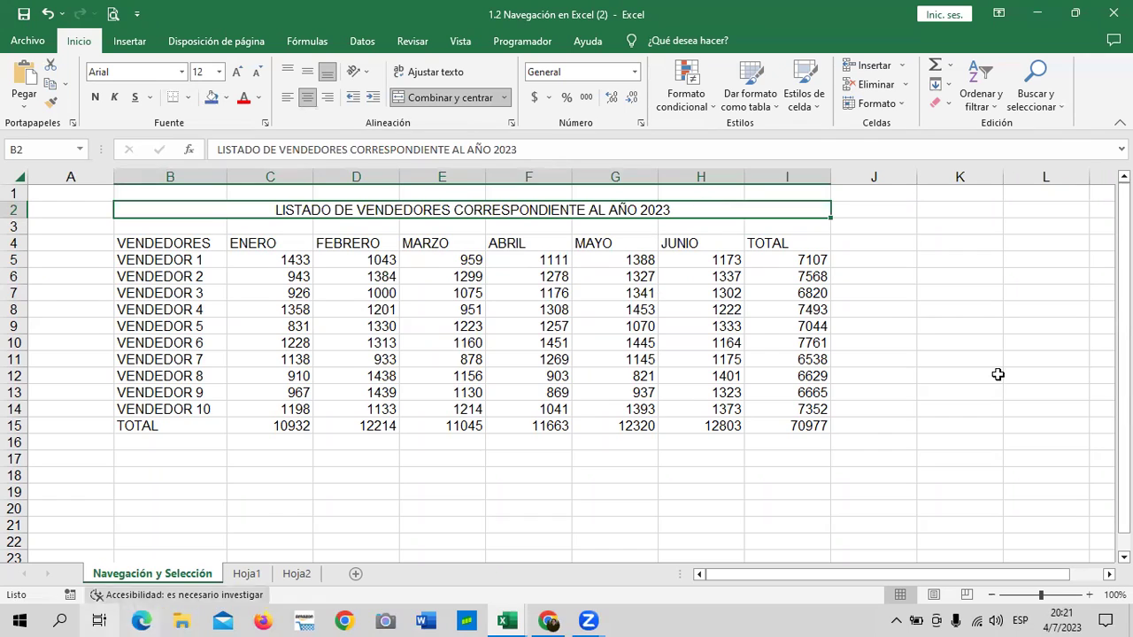
left_click(954, 409, "shift")
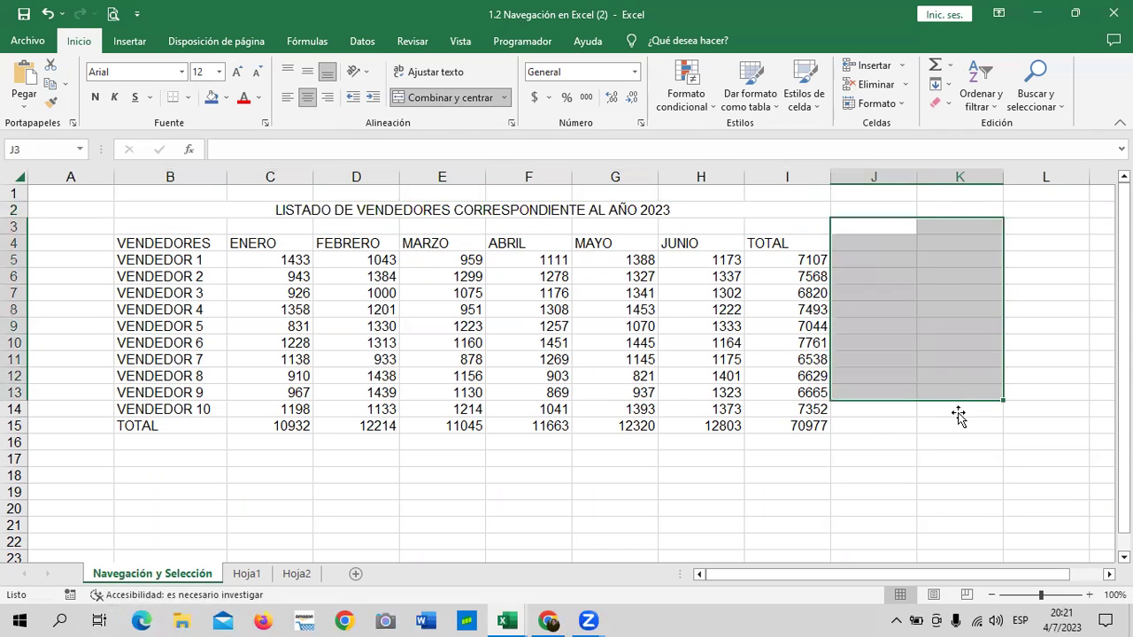
- Merge the empty block C19:H21 into one cell and show it selects as a single cell
left_click(959, 542)
left_click_drag(293, 485, 699, 523)
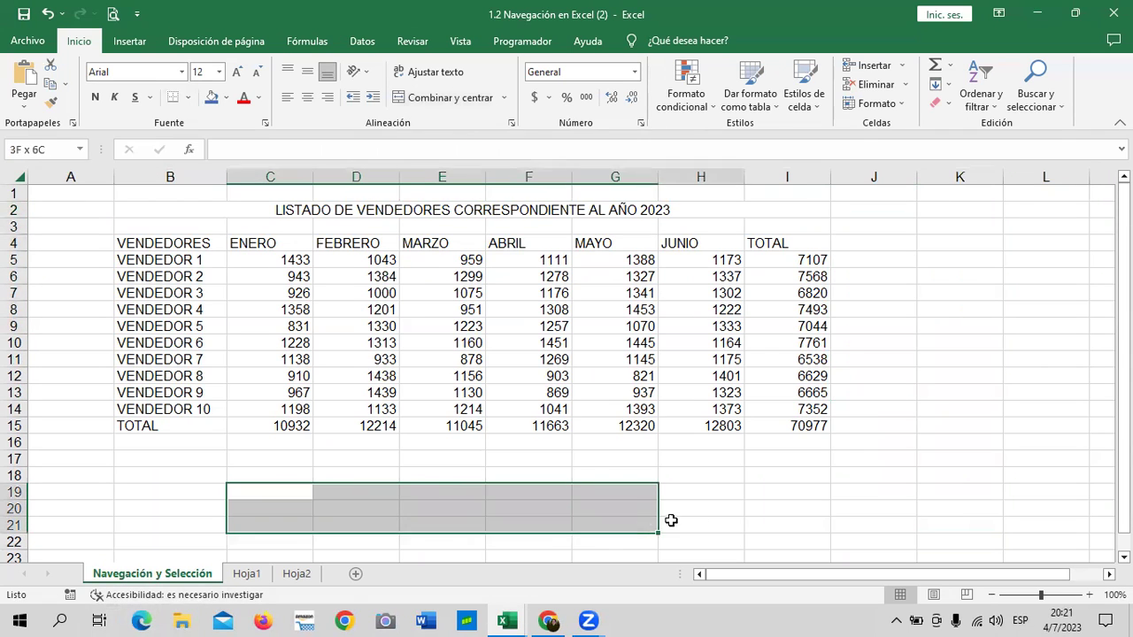
left_click(447, 98)
left_click(872, 492)
left_click(561, 509)
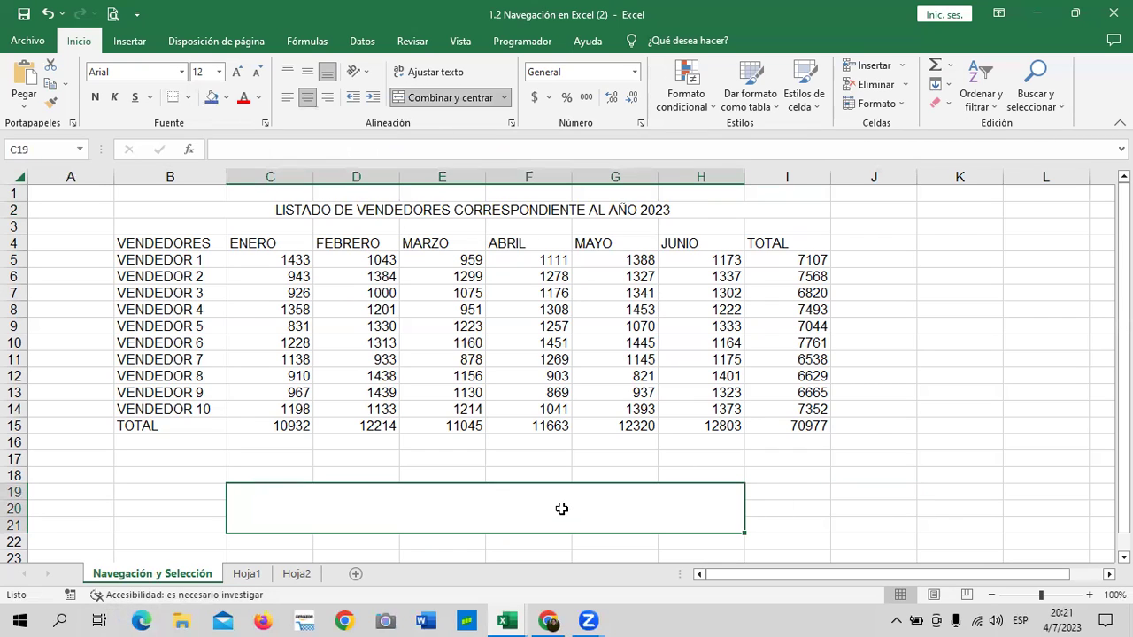
left_click(761, 485)
left_click(637, 528)
left_click_drag(634, 525, 589, 509)
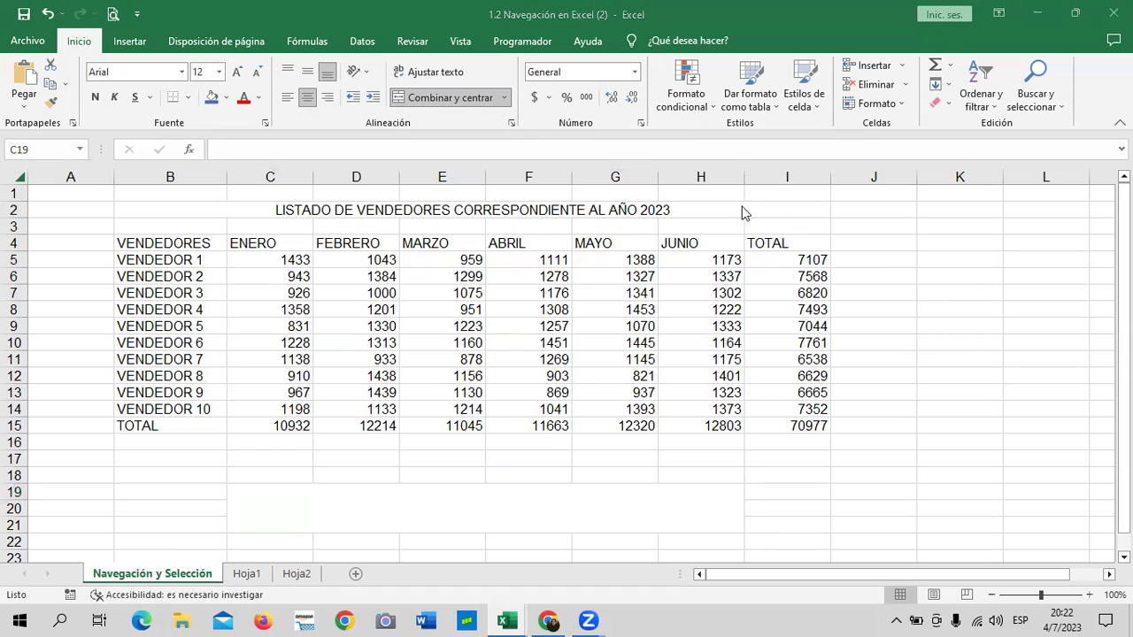
left_click(523, 498)
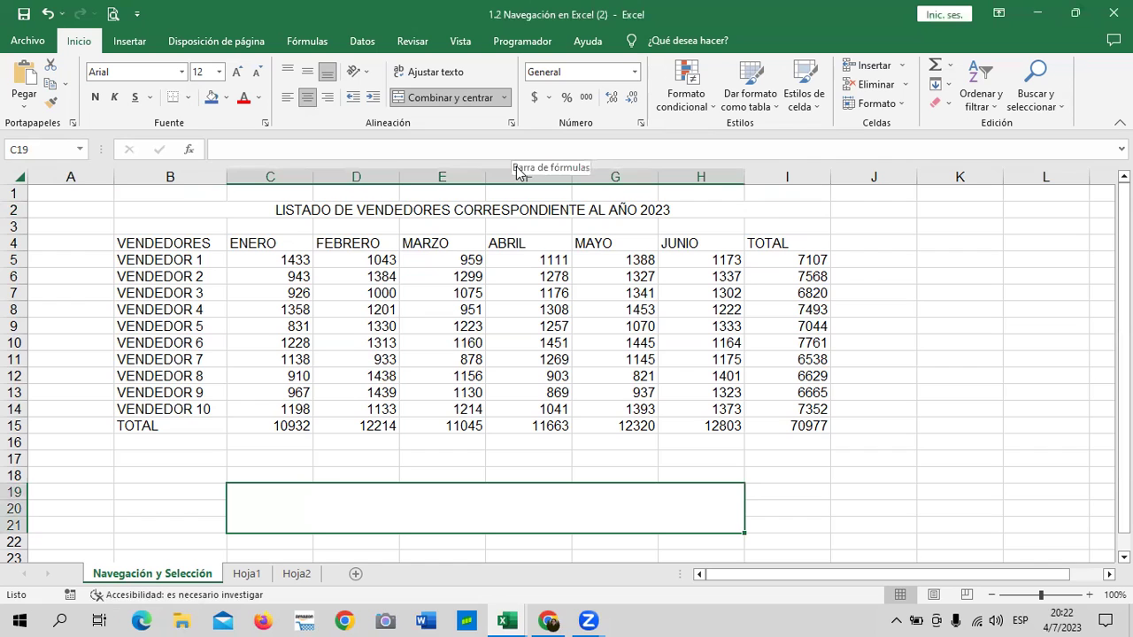
- In the course's lesson 1.3 page, scroll to the 'Selección no correlativa' slides
left_click(548, 620)
scroll(602, 372, "down", 2)
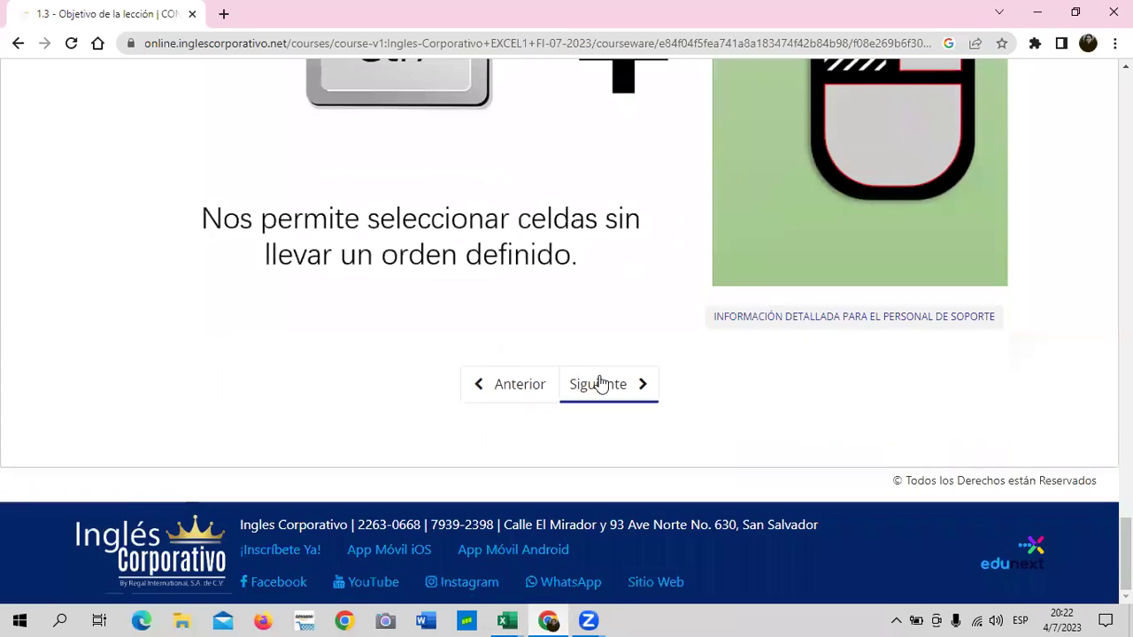
left_click(598, 384)
scroll(599, 381, "up", 5)
scroll(599, 380, "up", 5)
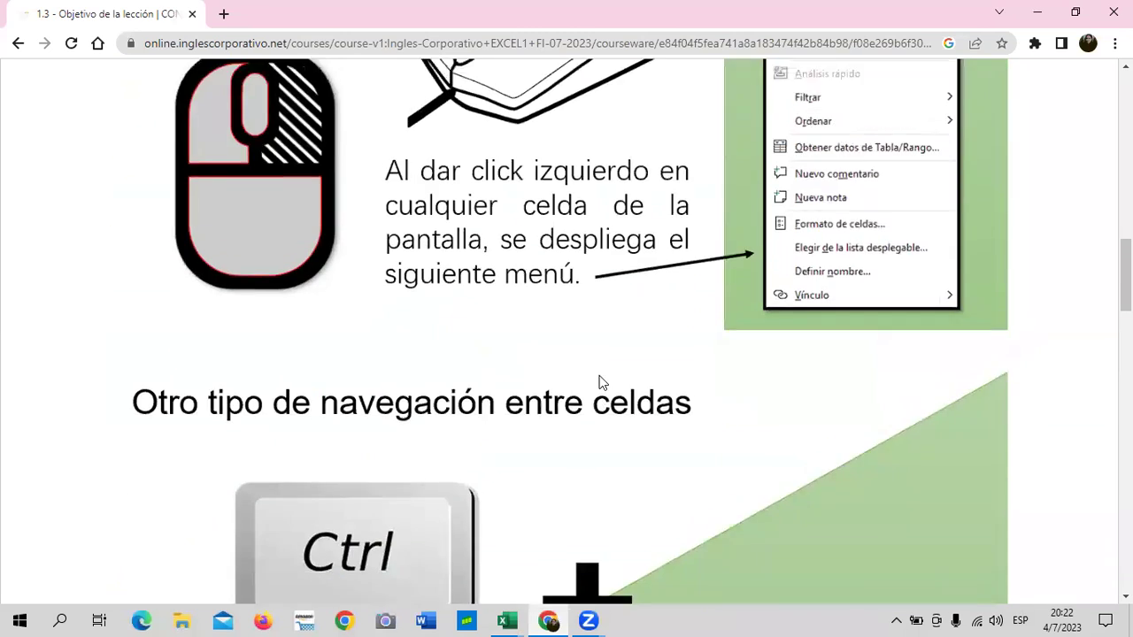
scroll(599, 381, "up", 5)
scroll(599, 379, "up", 3)
scroll(599, 377, "up", 2)
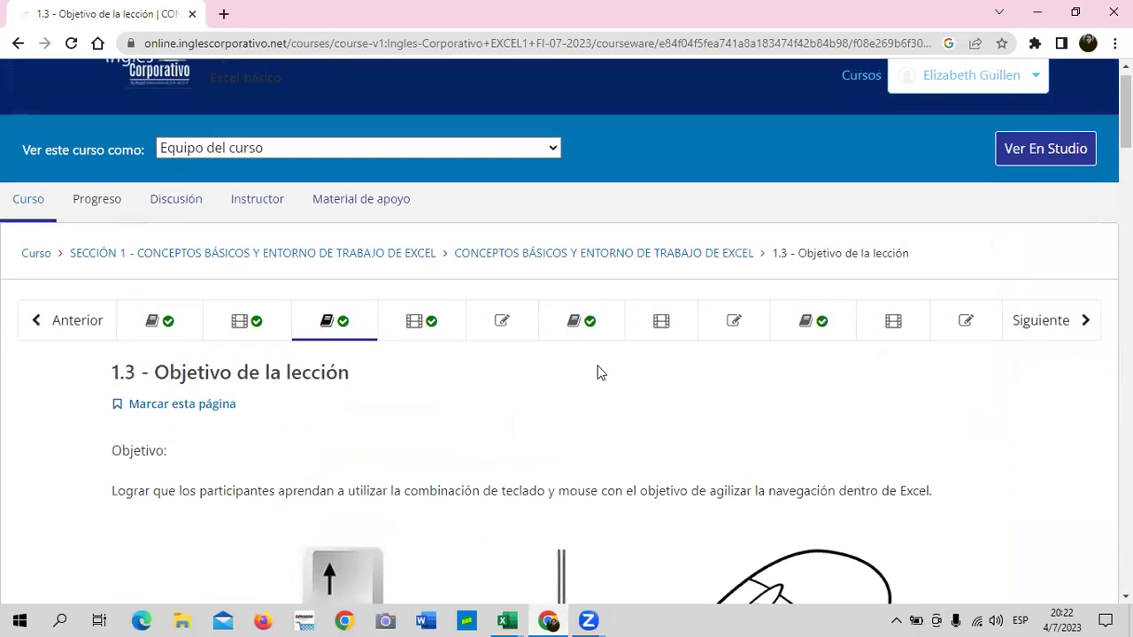
scroll(600, 371, "down", 3)
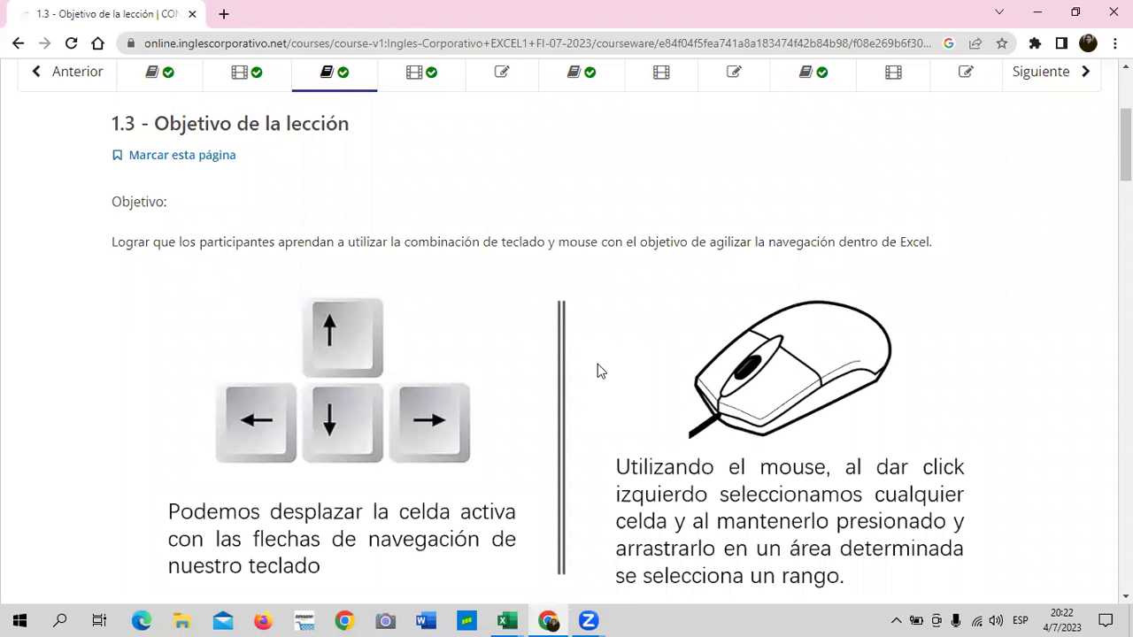
scroll(571, 381, "down", 4)
scroll(568, 376, "down", 5)
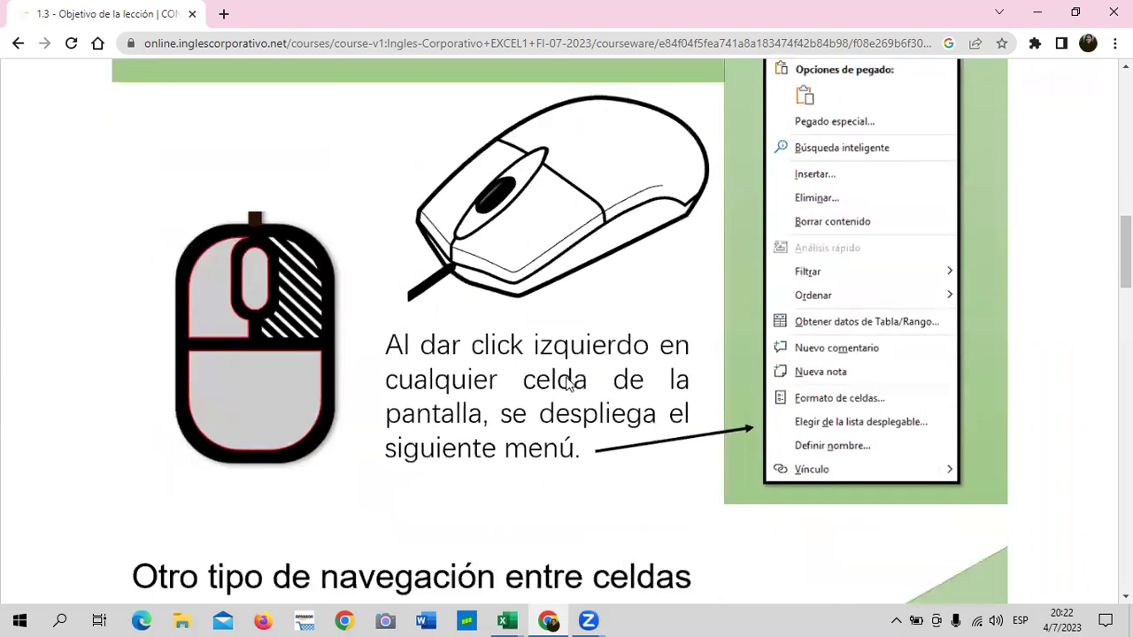
scroll(568, 379, "down", 6)
scroll(566, 377, "down", 4)
scroll(556, 386, "down", 4)
scroll(556, 386, "down", 3)
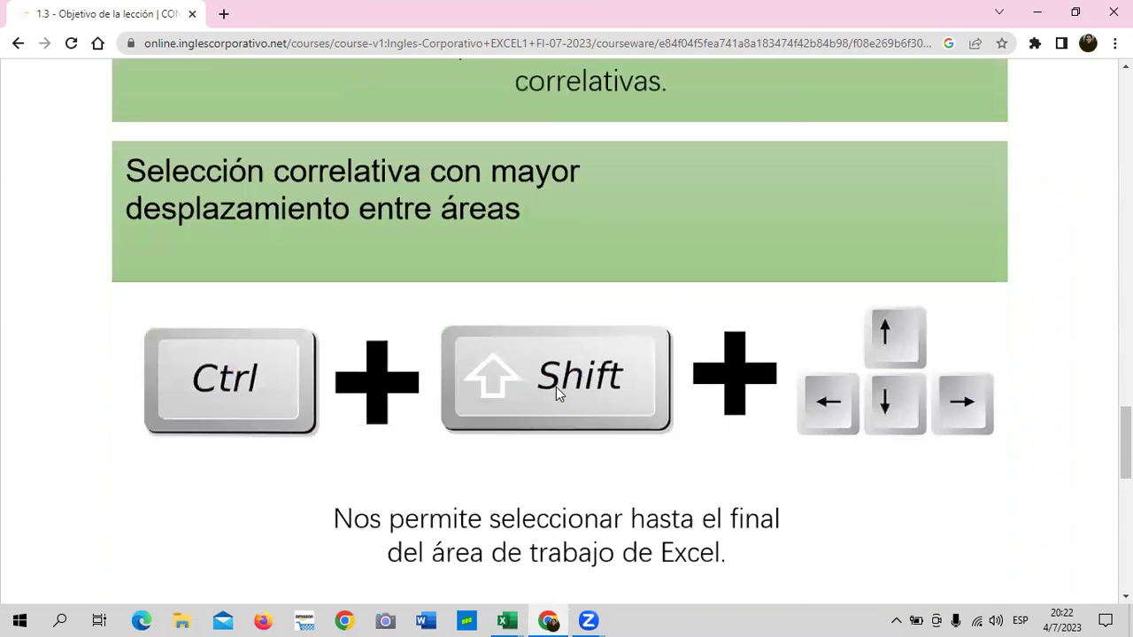
scroll(556, 388, "down", 2)
scroll(556, 388, "down", 4)
scroll(556, 388, "down", 2)
scroll(556, 388, "down", 2)
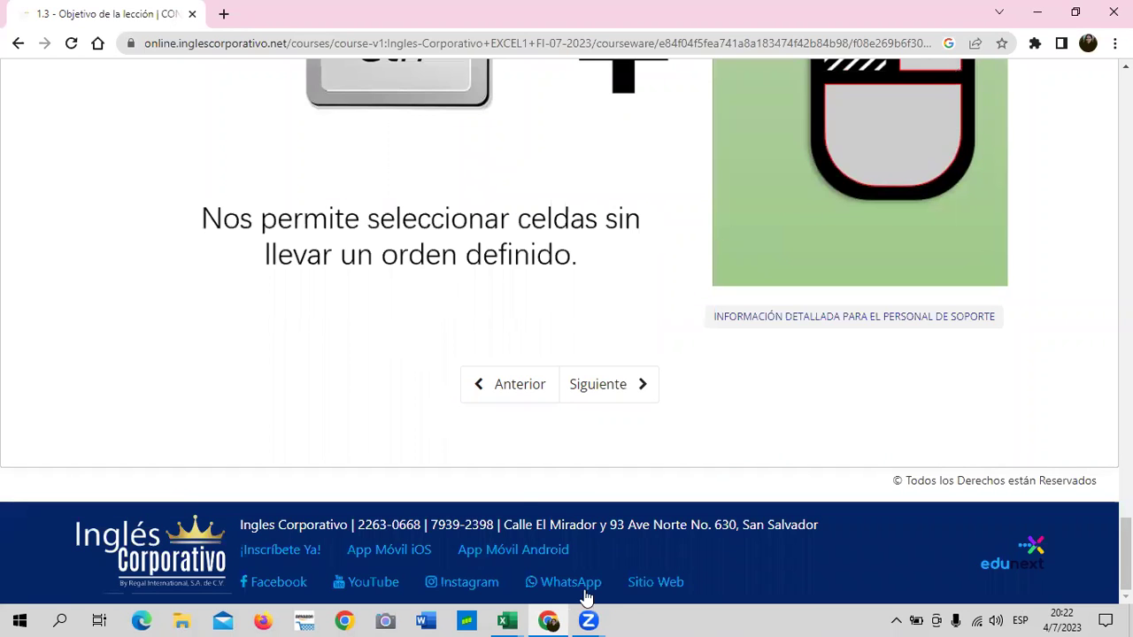
scroll(503, 489, "up", 2)
scroll(503, 489, "up", 4)
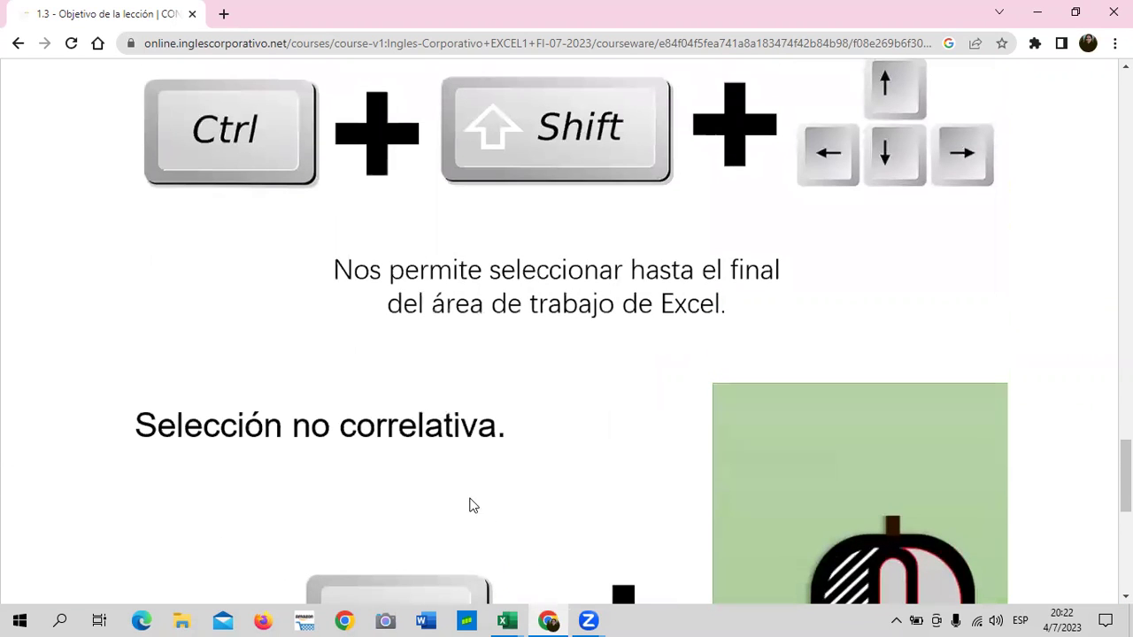
mouse_move(507, 620)
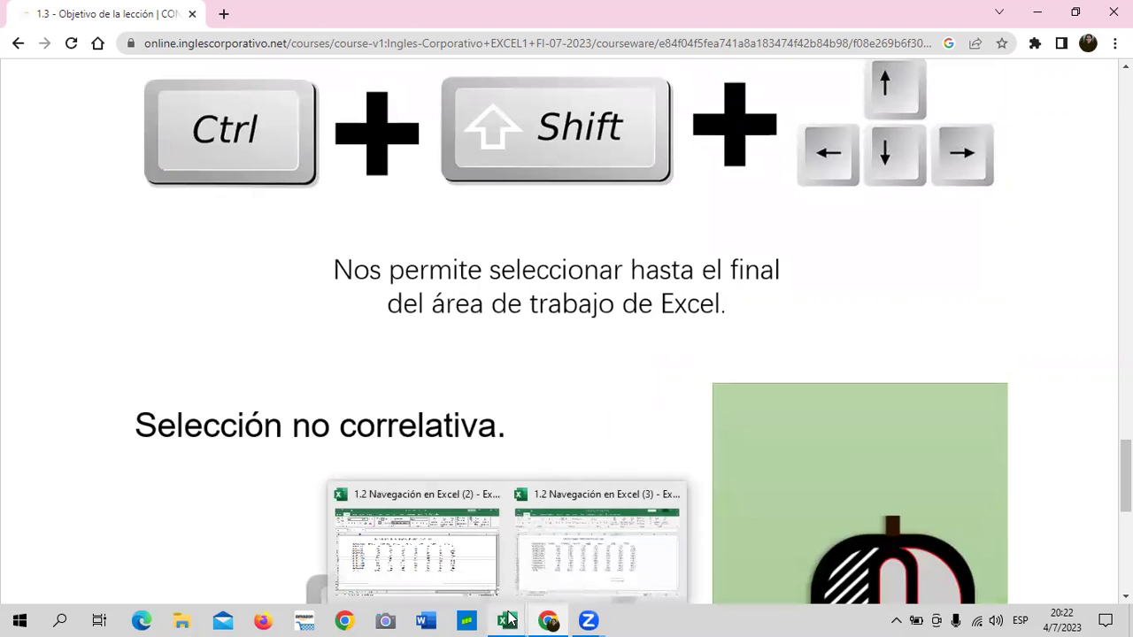
- Back in Excel, select J17 and then the merged C19:H21 cell
left_click(448, 571)
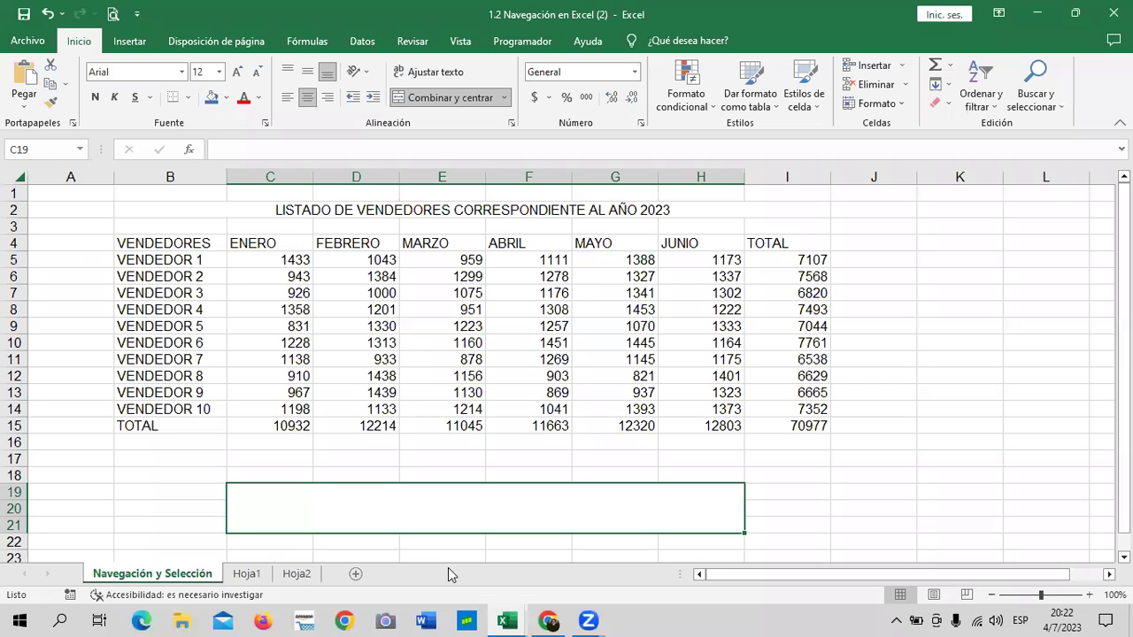
left_click(854, 461)
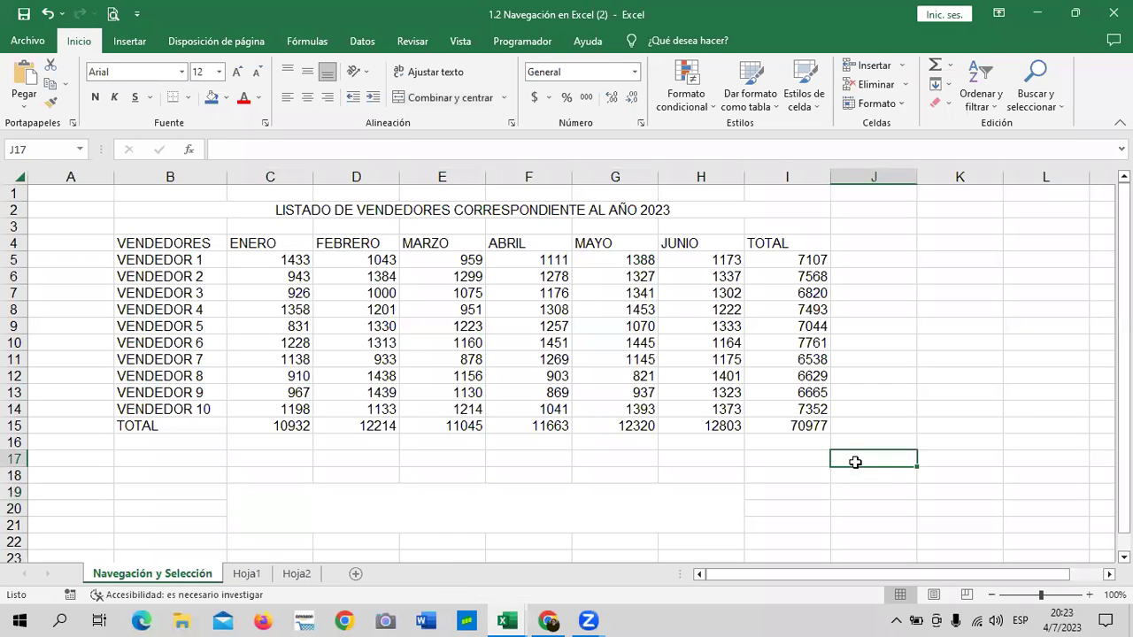
left_click(584, 512)
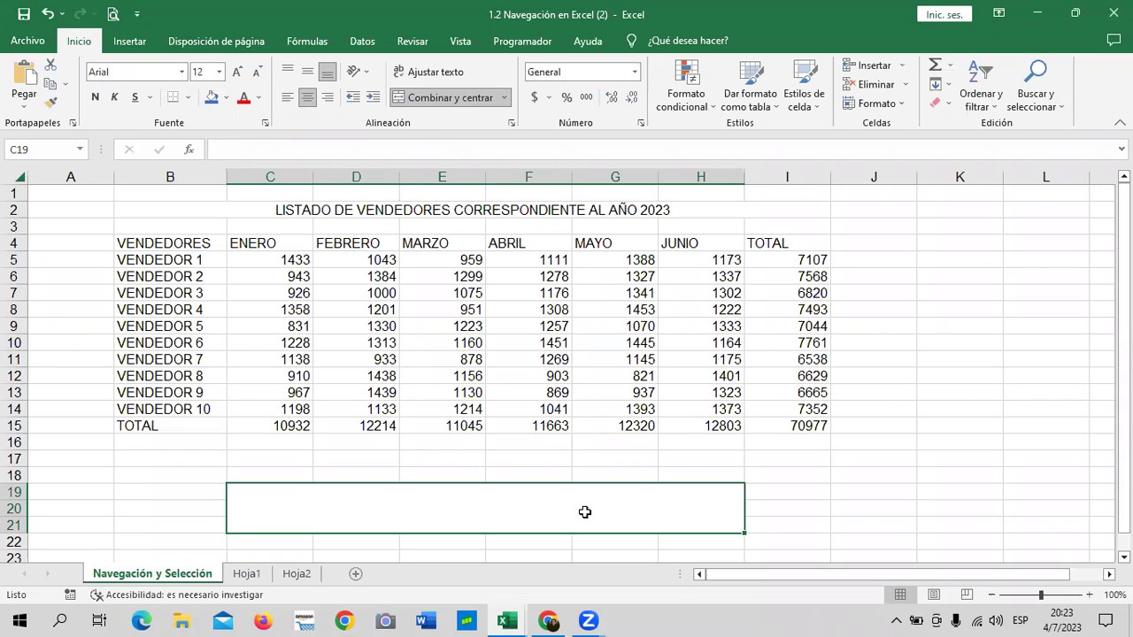
- Unmerge the empty block C19:H21 with Combinar y centrar and confirm H19 is a separate cell
left_click(855, 524)
left_click(655, 508)
left_click(801, 509)
left_click(652, 505)
left_click(453, 99)
left_click(881, 528)
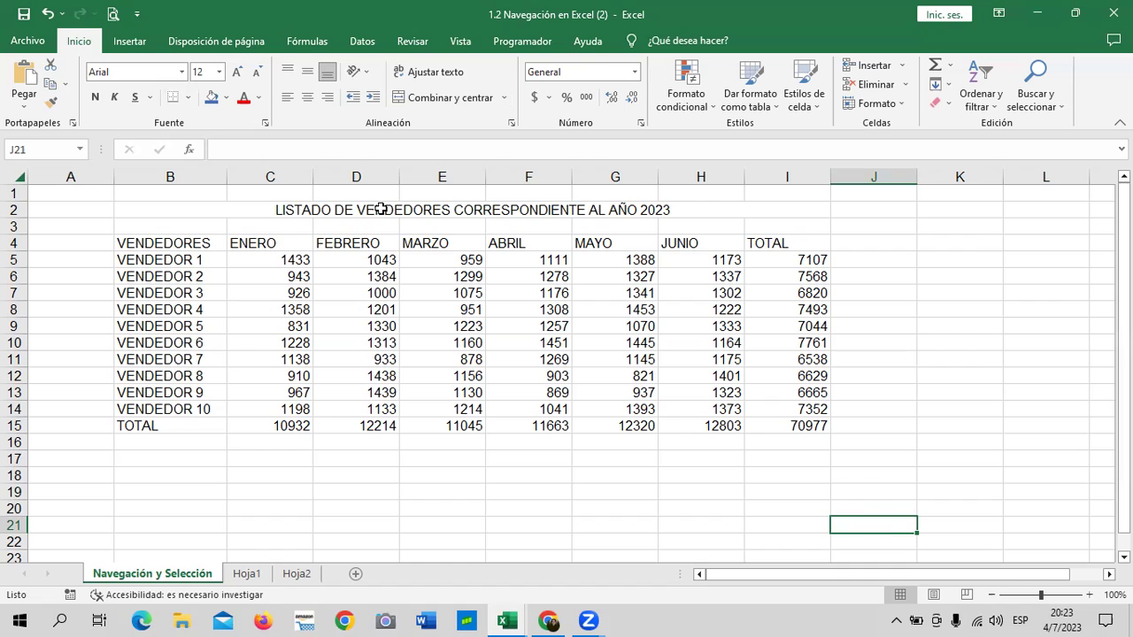
left_click(877, 329)
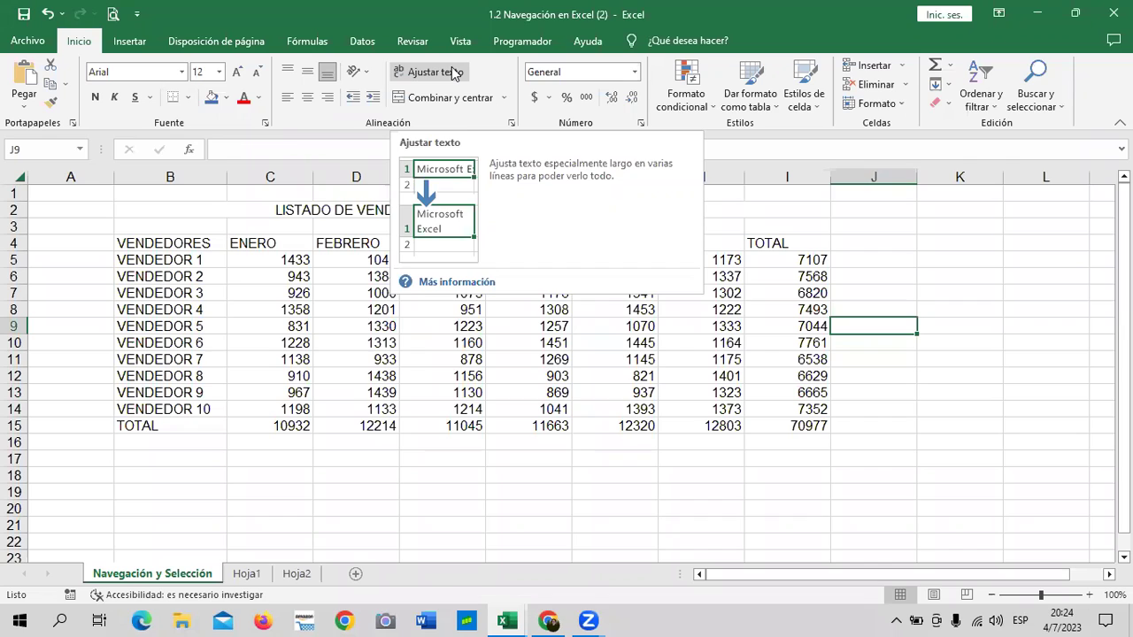
left_click(661, 490)
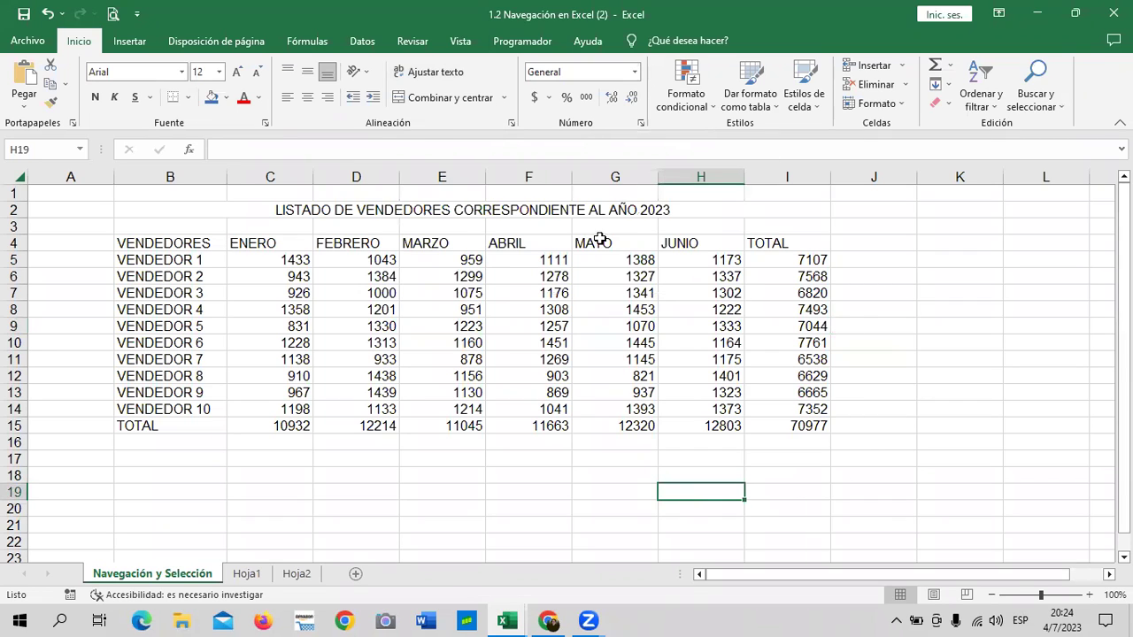
- Change the I4 header from TOTAL to 'TOTAL DE VENTAS' and widen column I to fit it
left_click(548, 207)
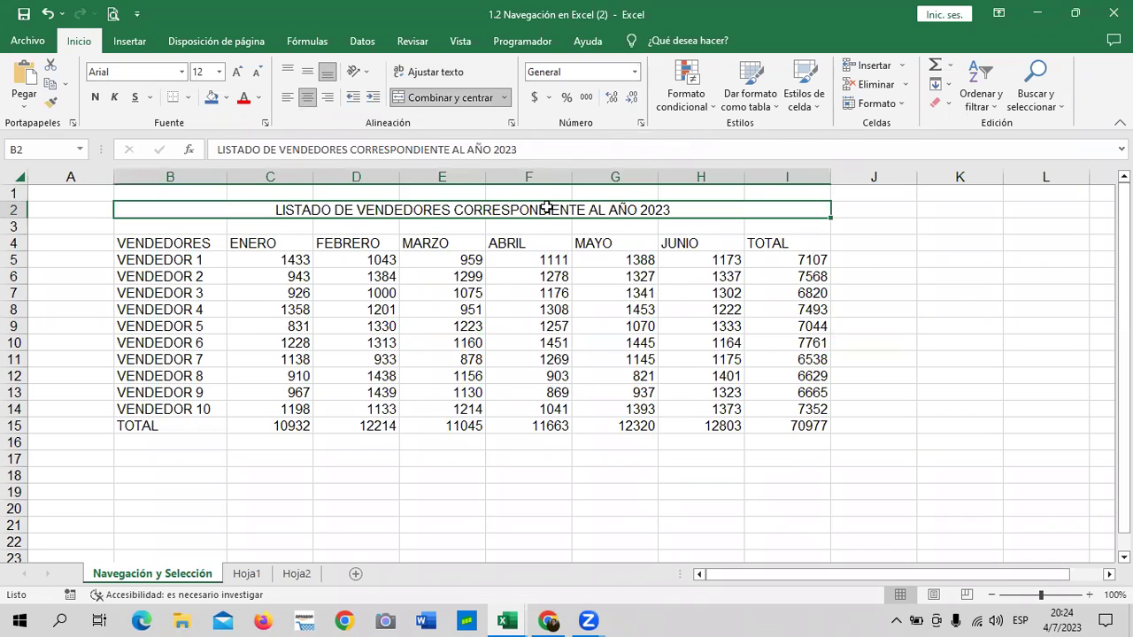
left_click(920, 304)
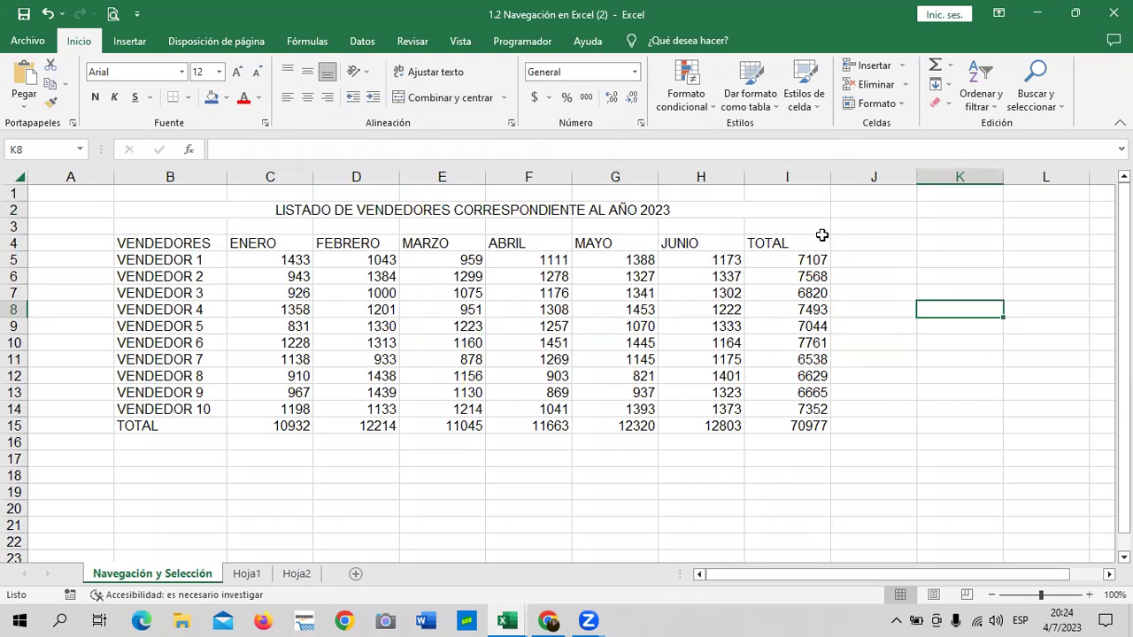
left_click(785, 244)
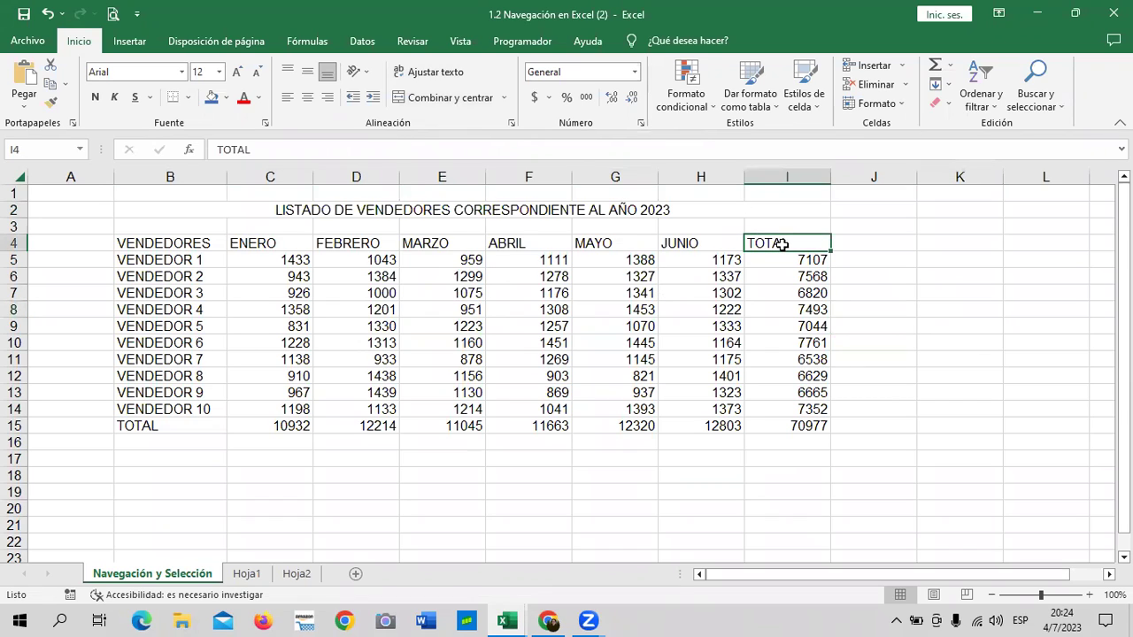
key("F2")
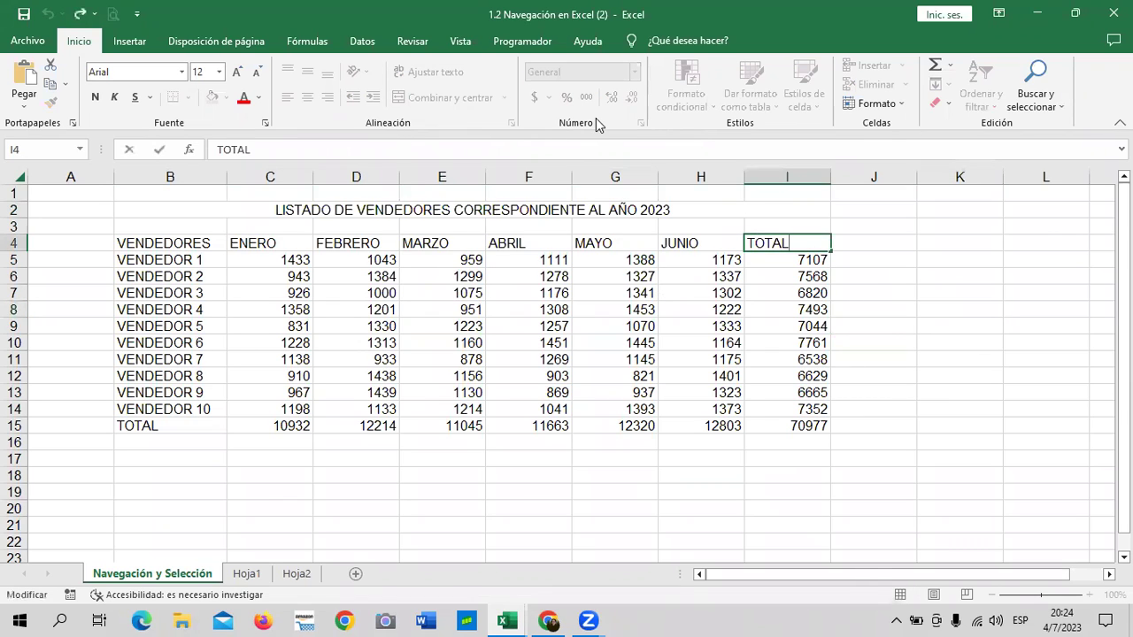
key("Home")
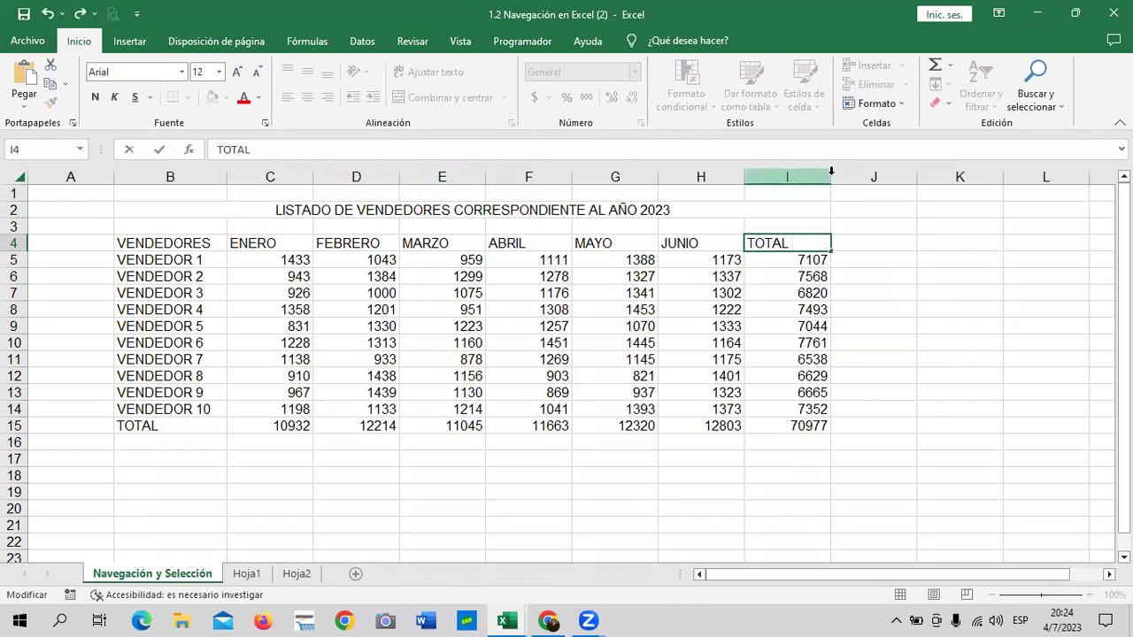
key("Escape")
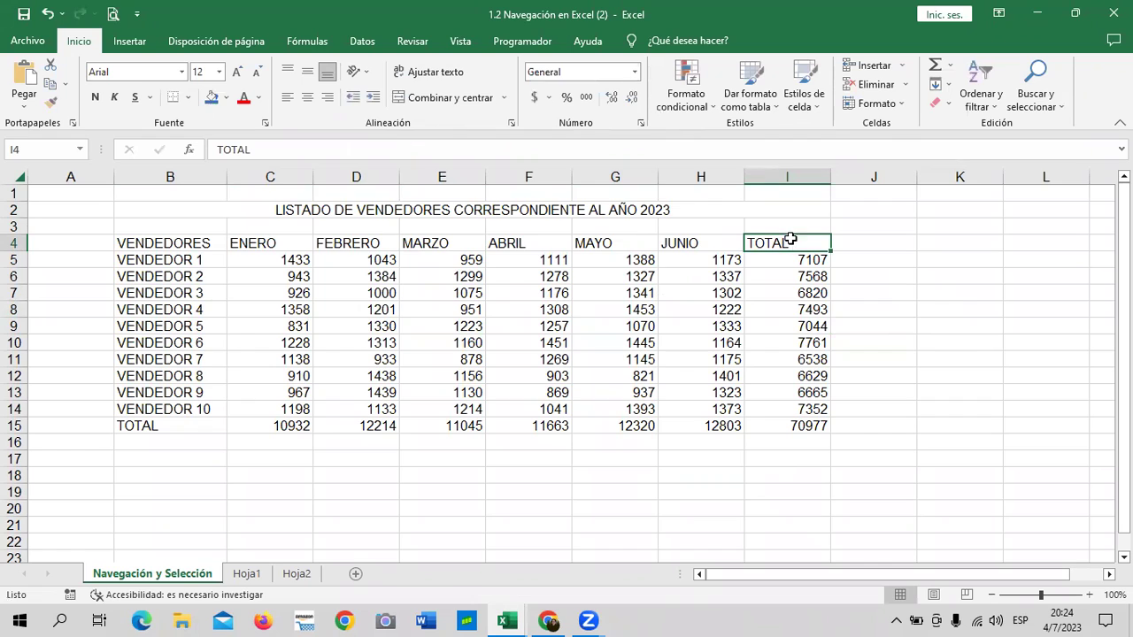
double_click(803, 244)
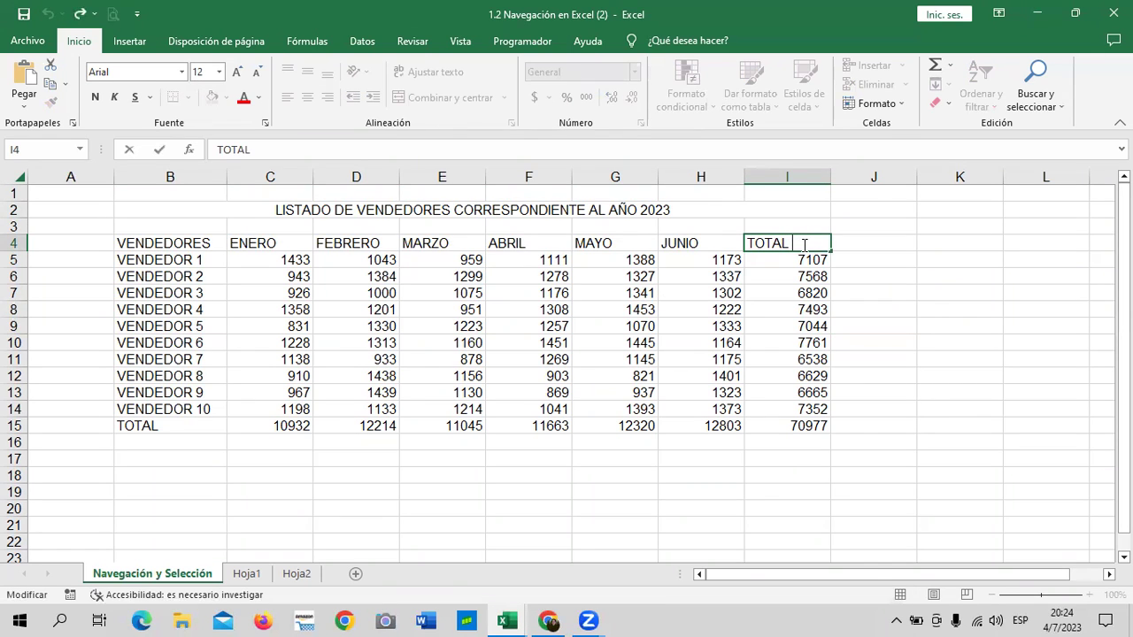
type("DE VENTAS")
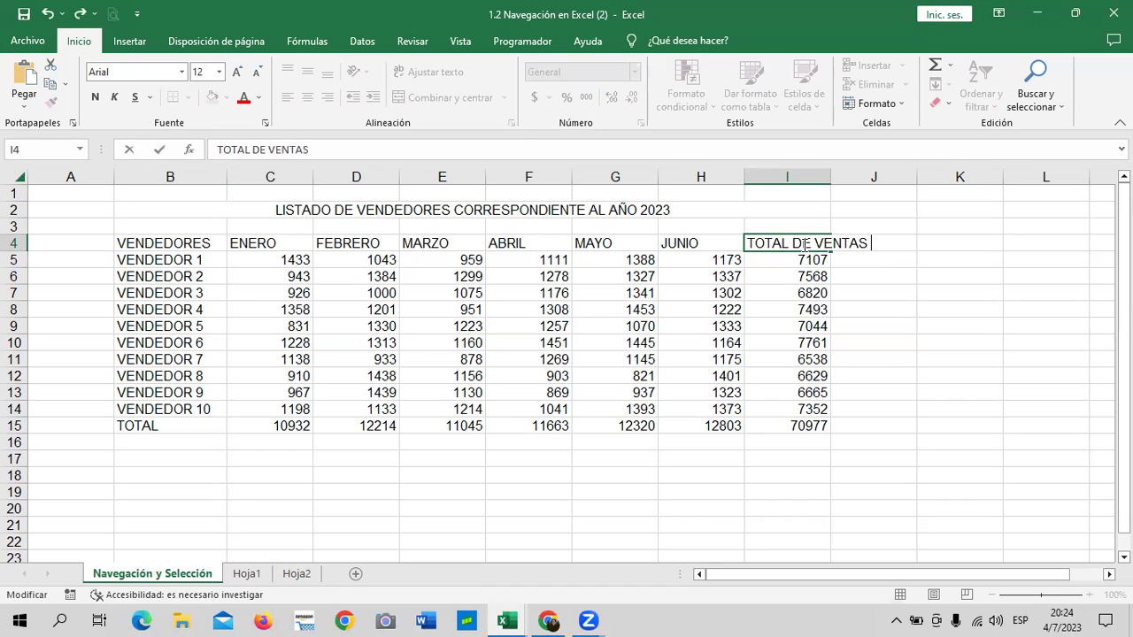
key("Return")
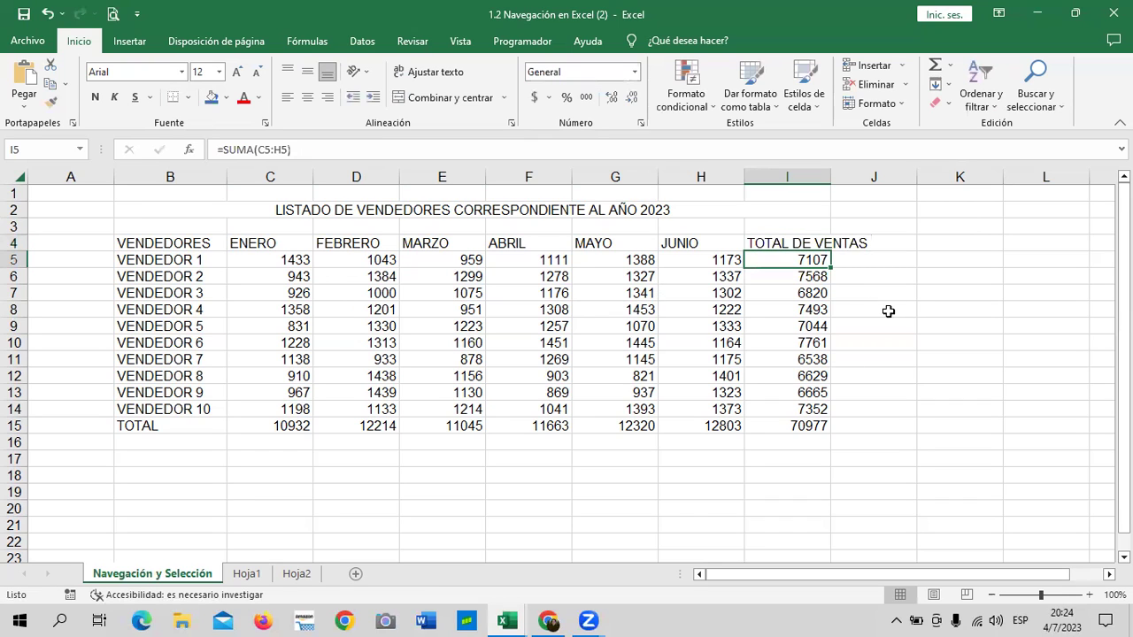
left_click(889, 310)
left_click_drag(830, 177, 885, 172)
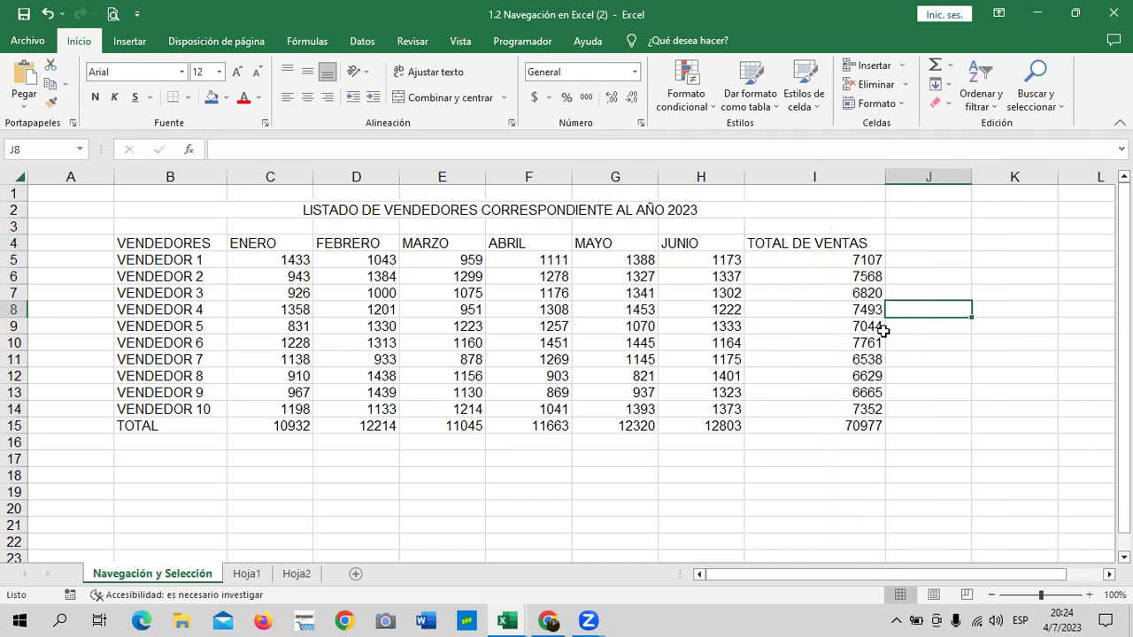
- Undo the column I widening and make the TOTAL DE VENTAS header wrap text, centred
left_click(48, 15)
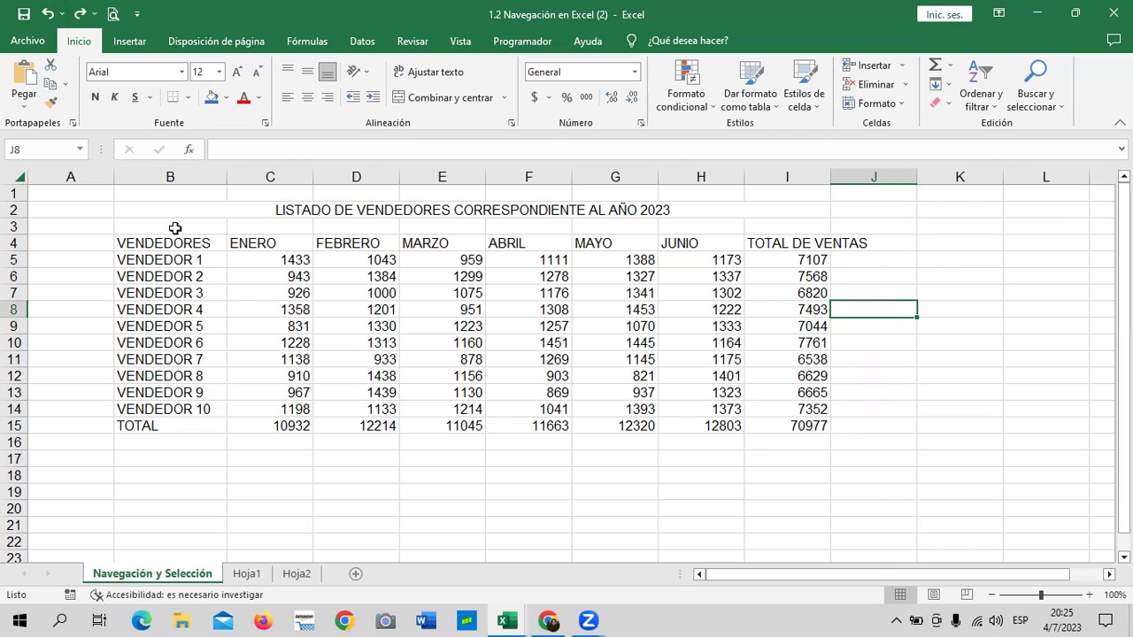
left_click(799, 243)
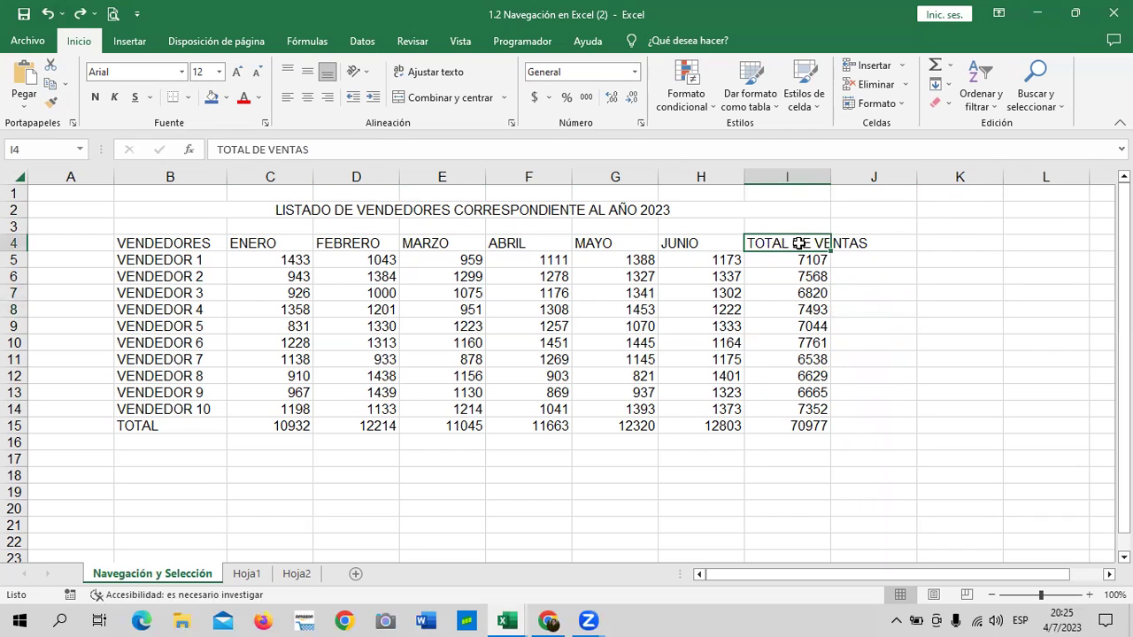
left_click(406, 73)
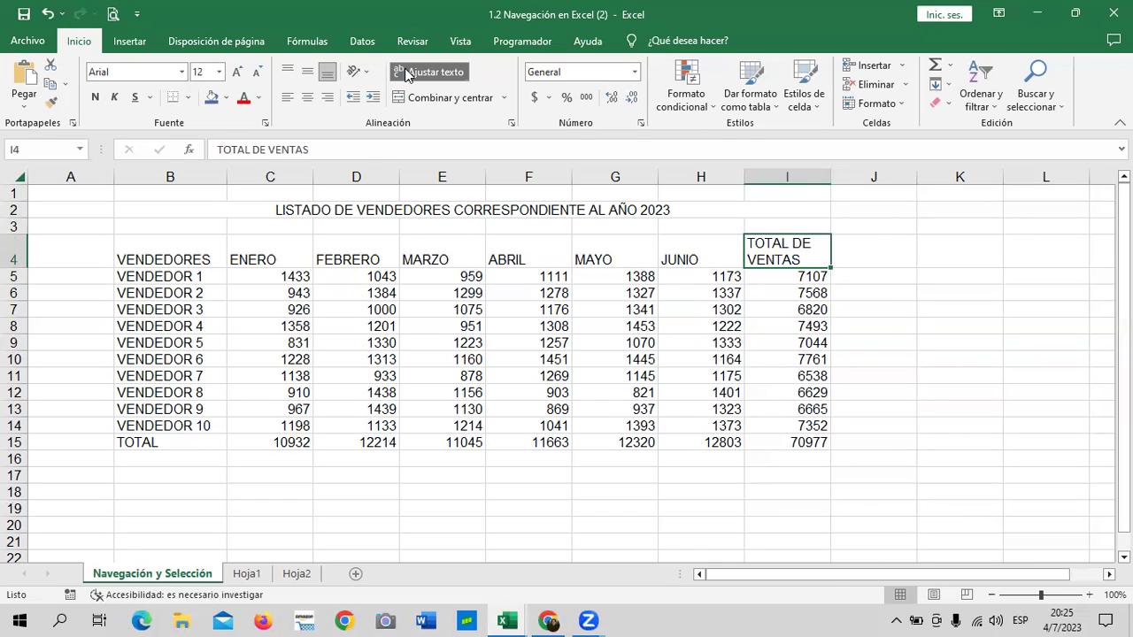
left_click(850, 273)
left_click(772, 240)
left_click(302, 99)
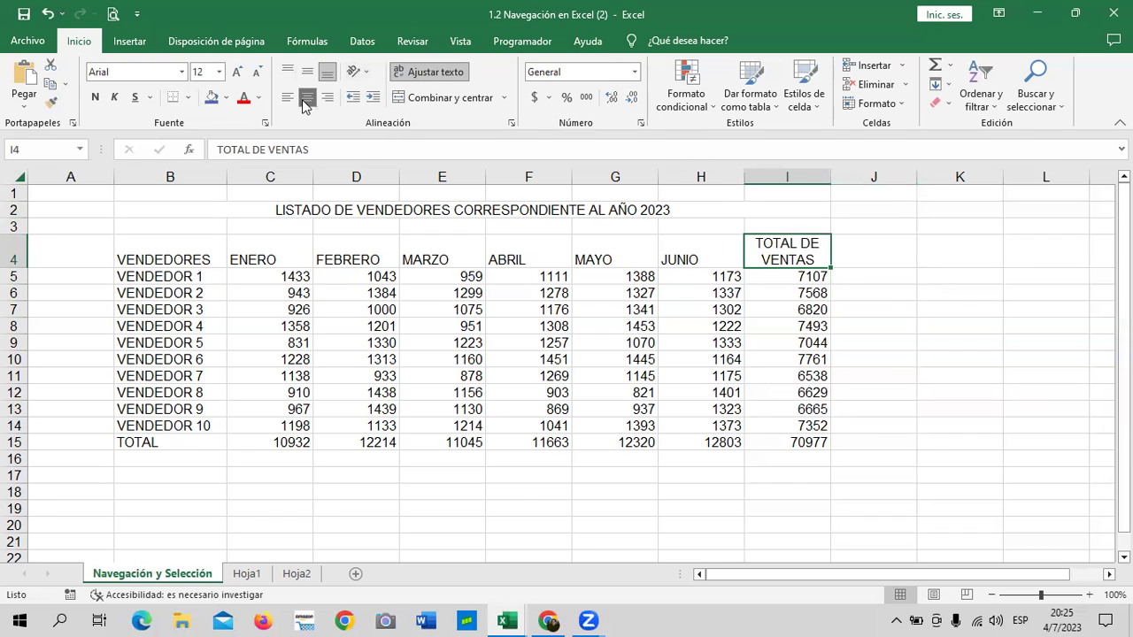
- Inspect the row 4 headers, comparing ENERO with the wrapped TOTAL DE VENTAS cell
left_click(899, 357)
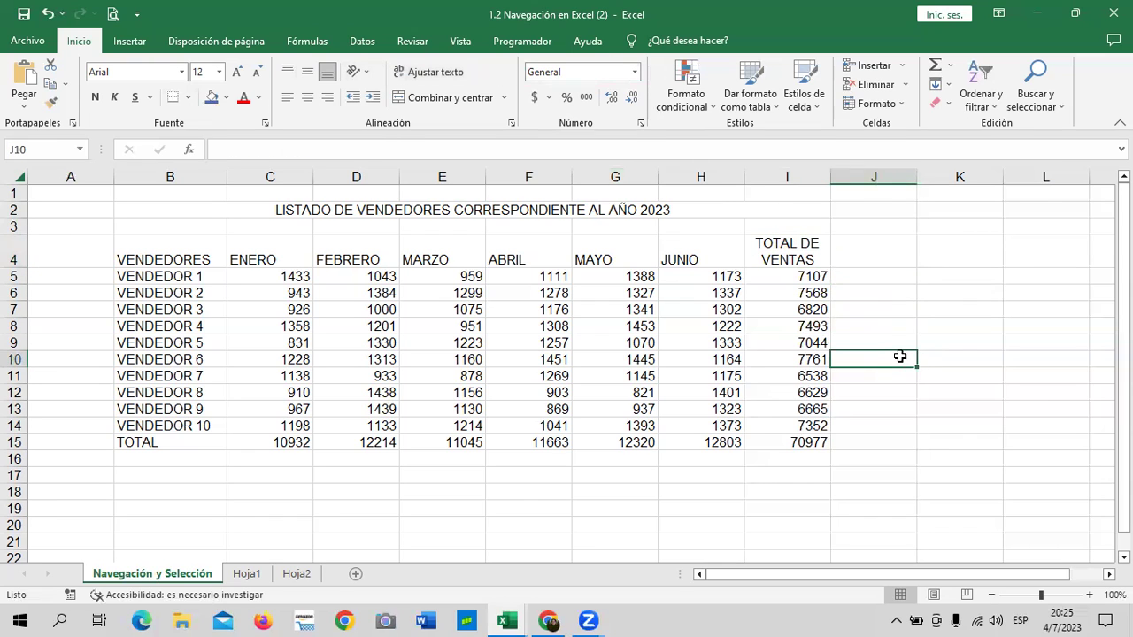
left_click(14, 256)
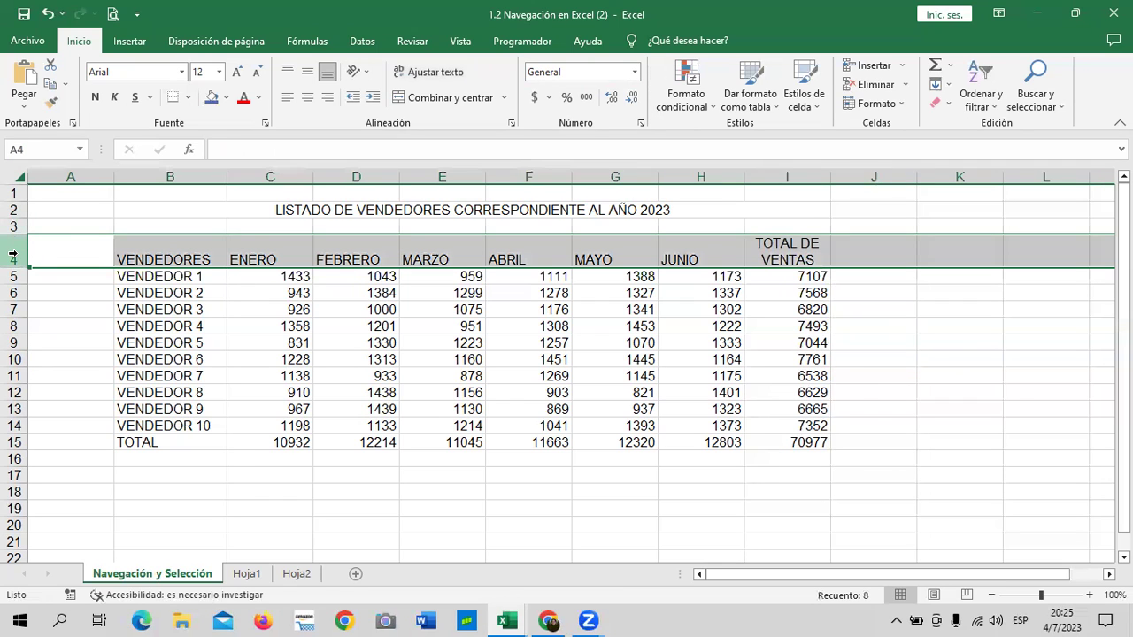
left_click(896, 412)
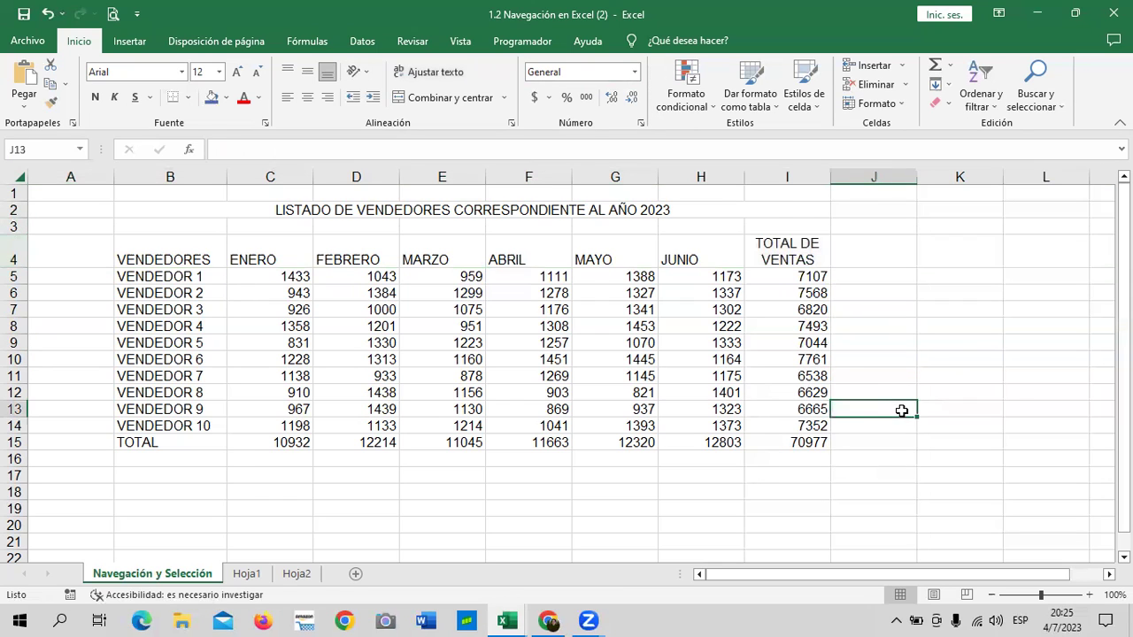
left_click(290, 256)
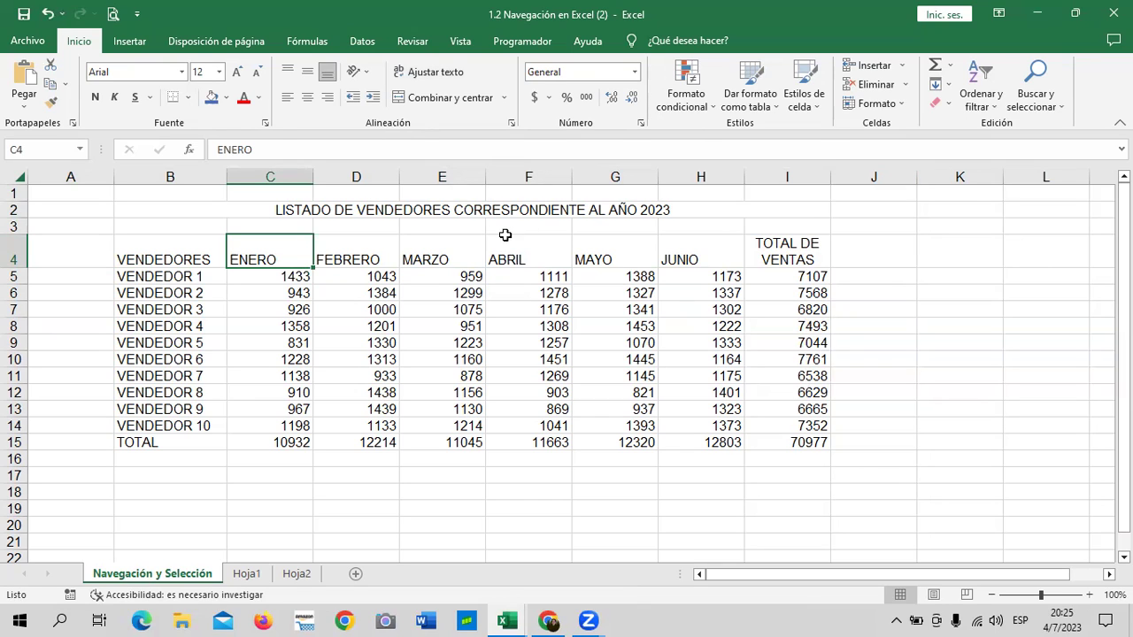
left_click(802, 244)
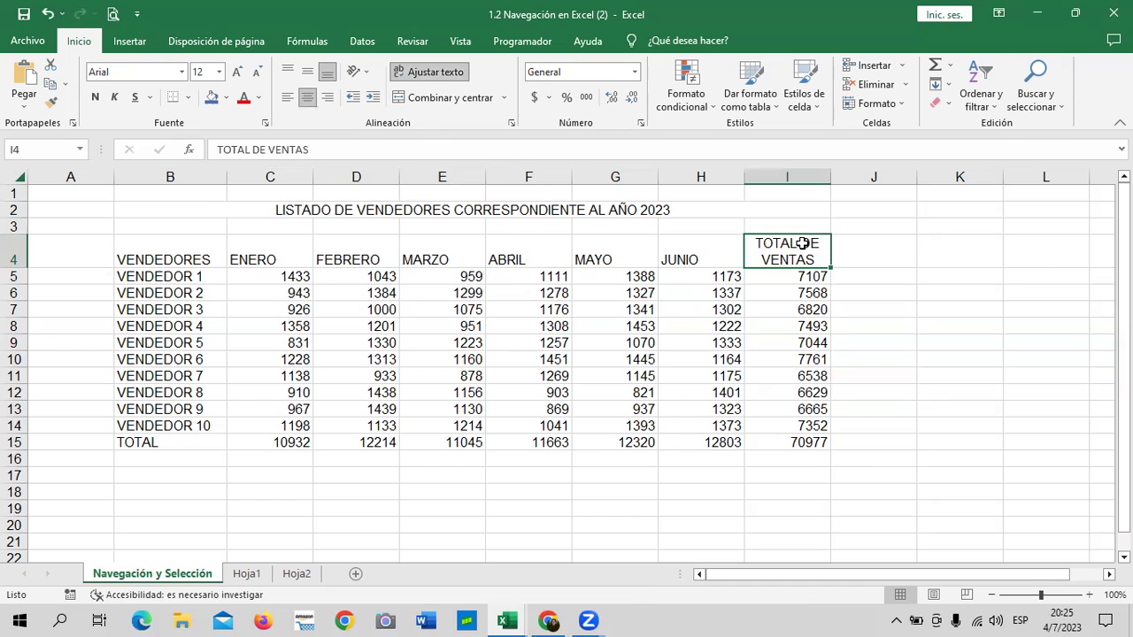
left_click(938, 310)
left_click(960, 360)
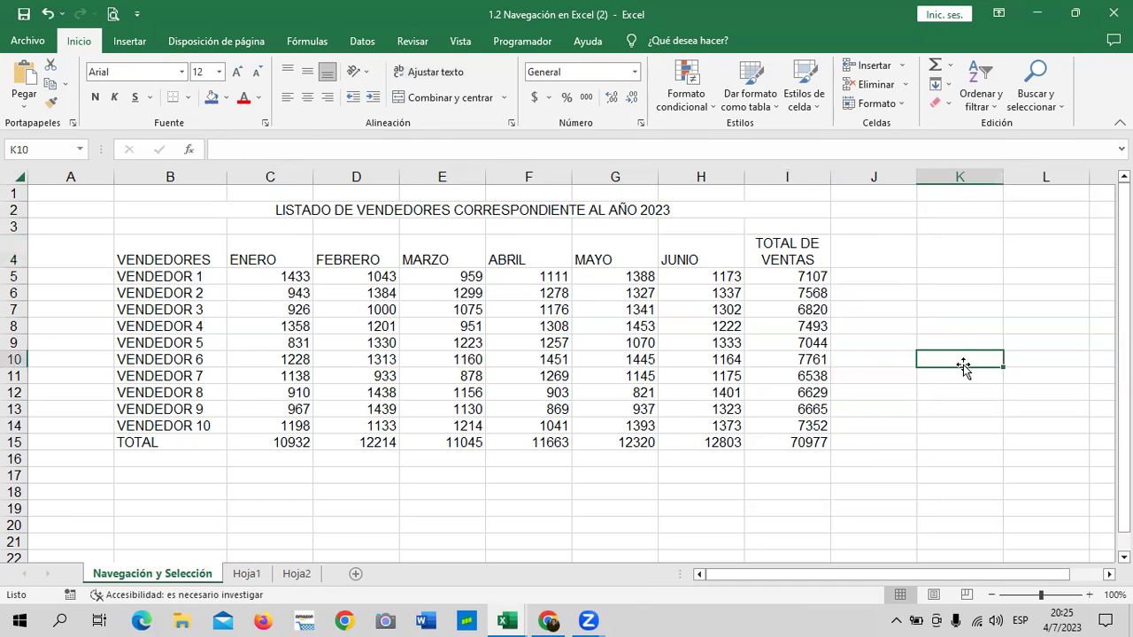
- Print preview the sales table spanning two pages, then return to the worksheet
left_click(114, 14)
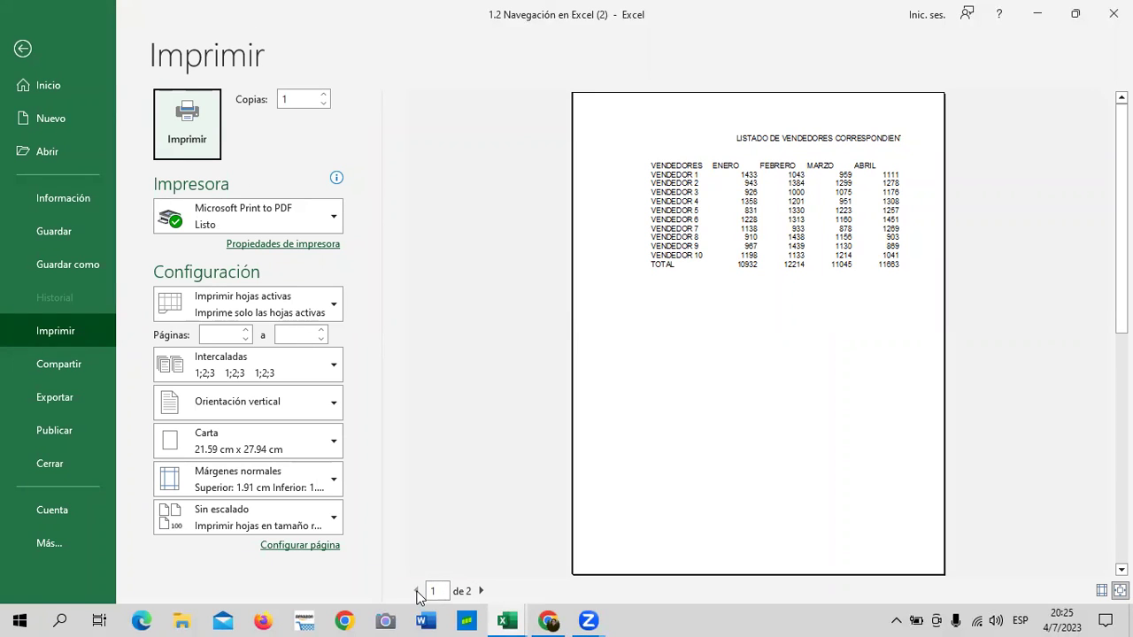
key("shift+Tab")
left_click(758, 196)
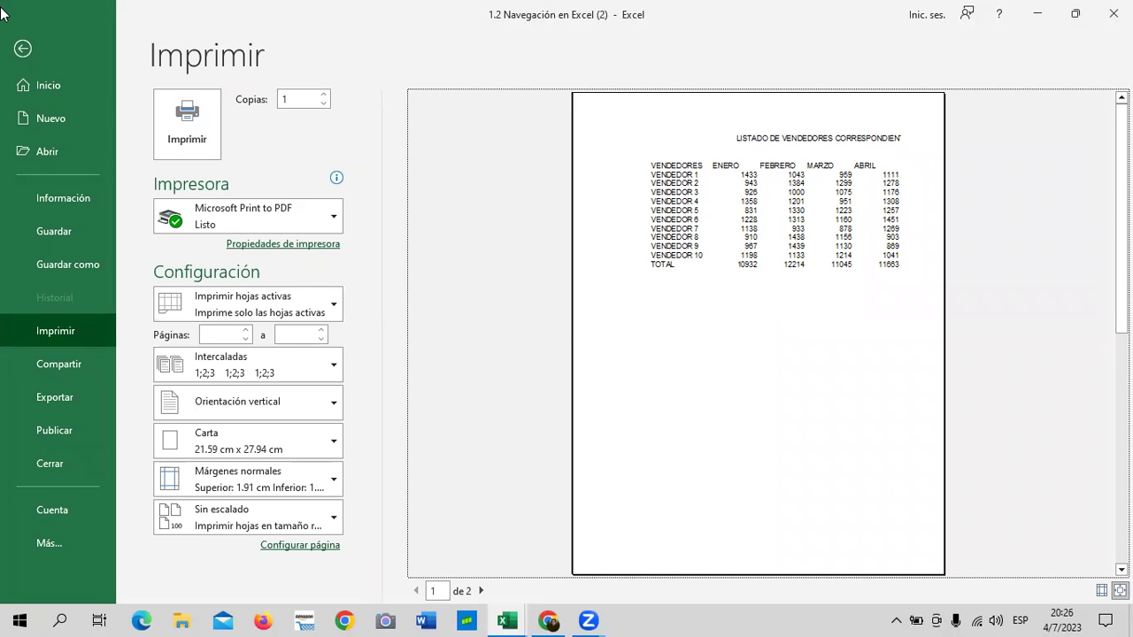
left_click(23, 48)
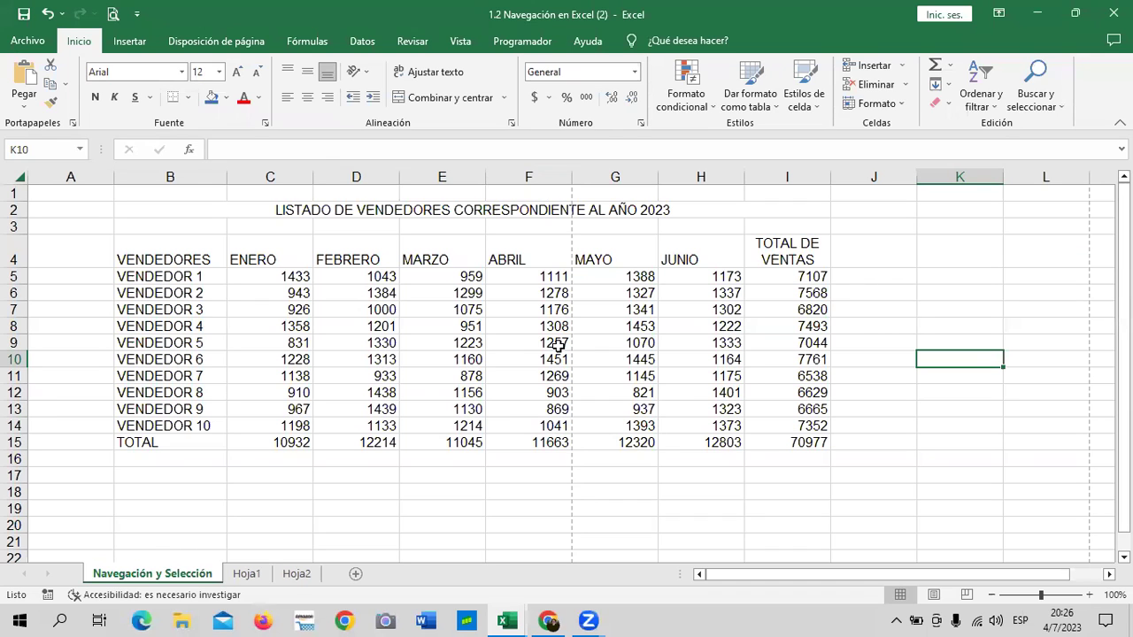
- Apply Todos los bordes to every cell of the sales table B4:I15
left_click(447, 470)
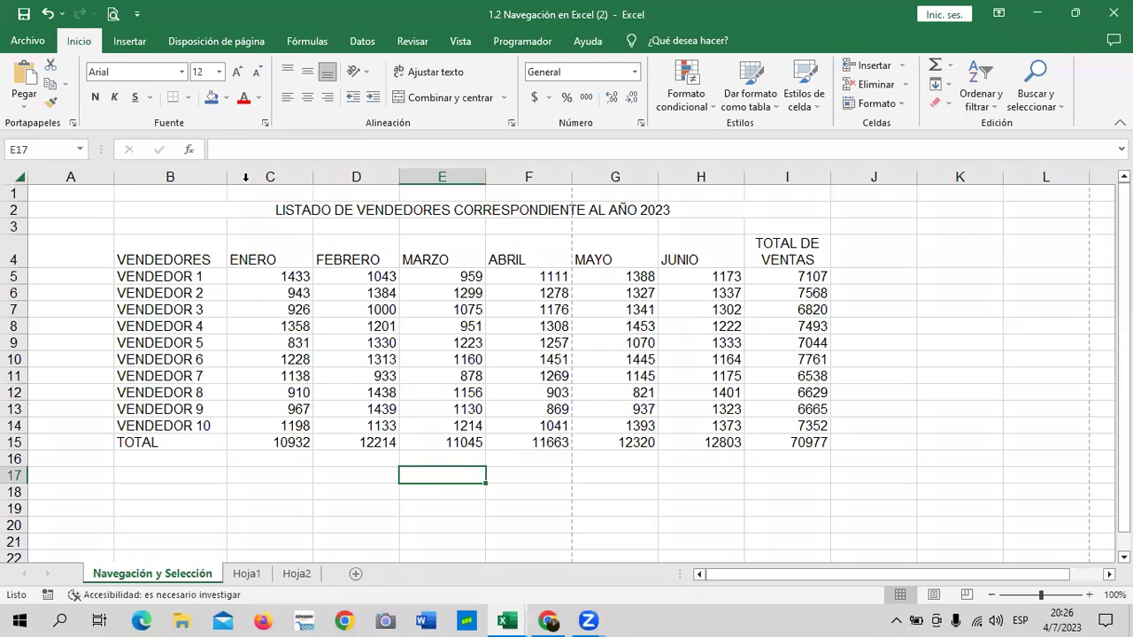
left_click_drag(152, 255, 819, 450)
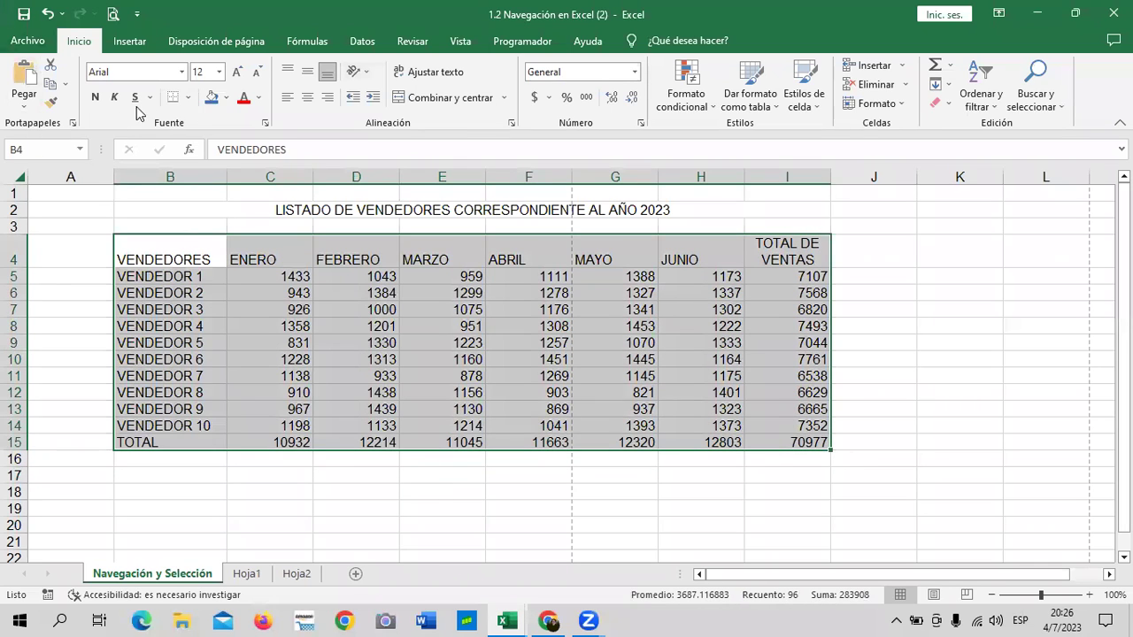
left_click(190, 98)
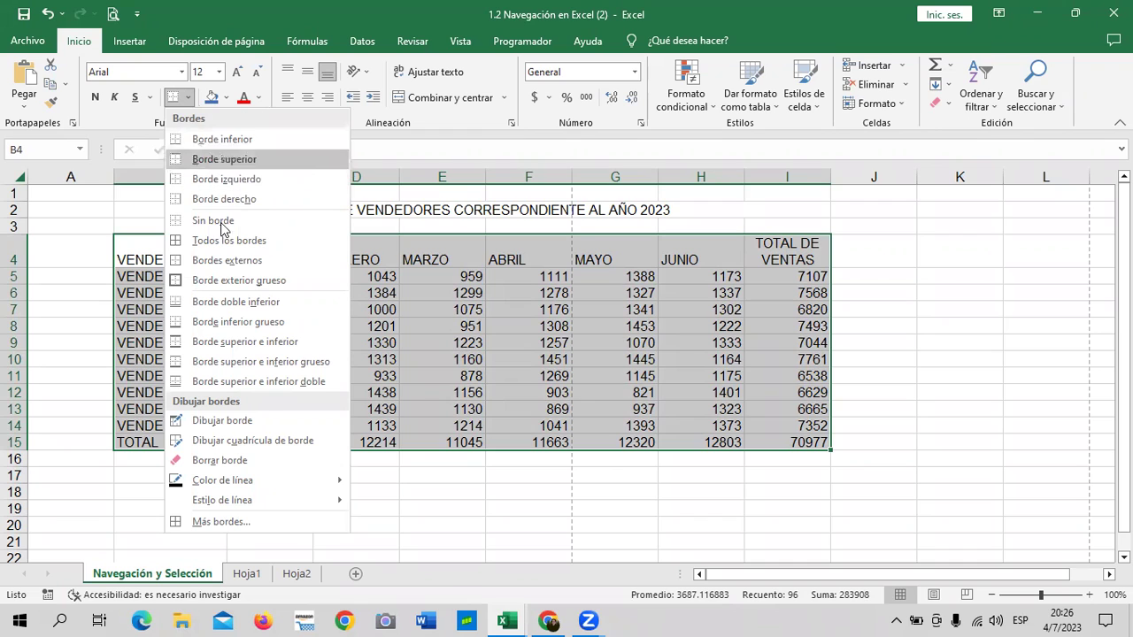
left_click(301, 240)
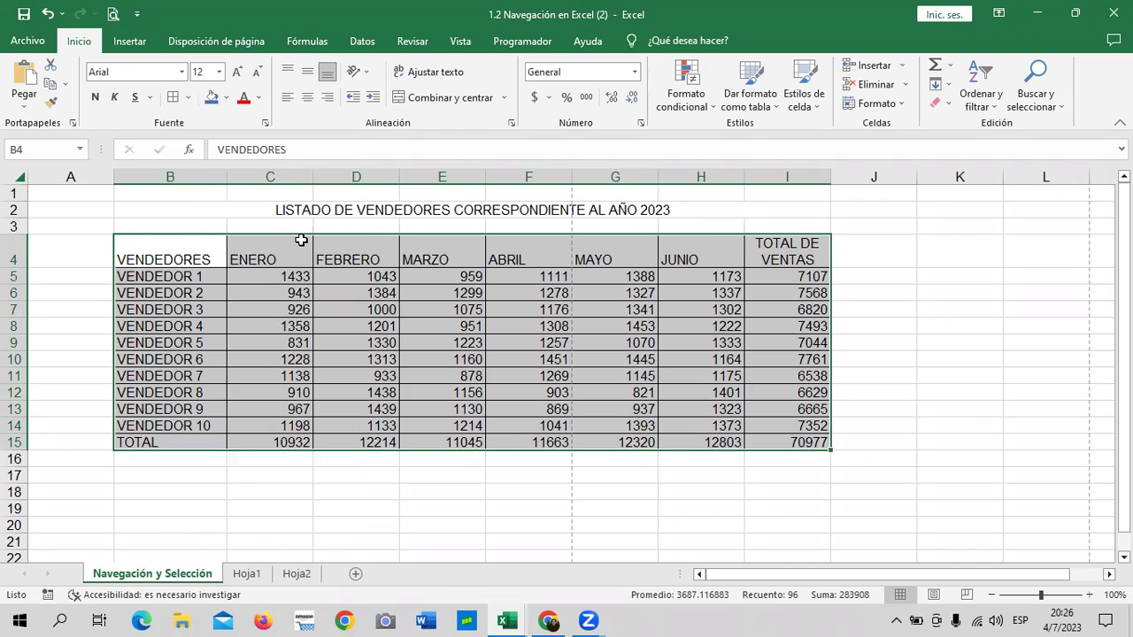
left_click(987, 363)
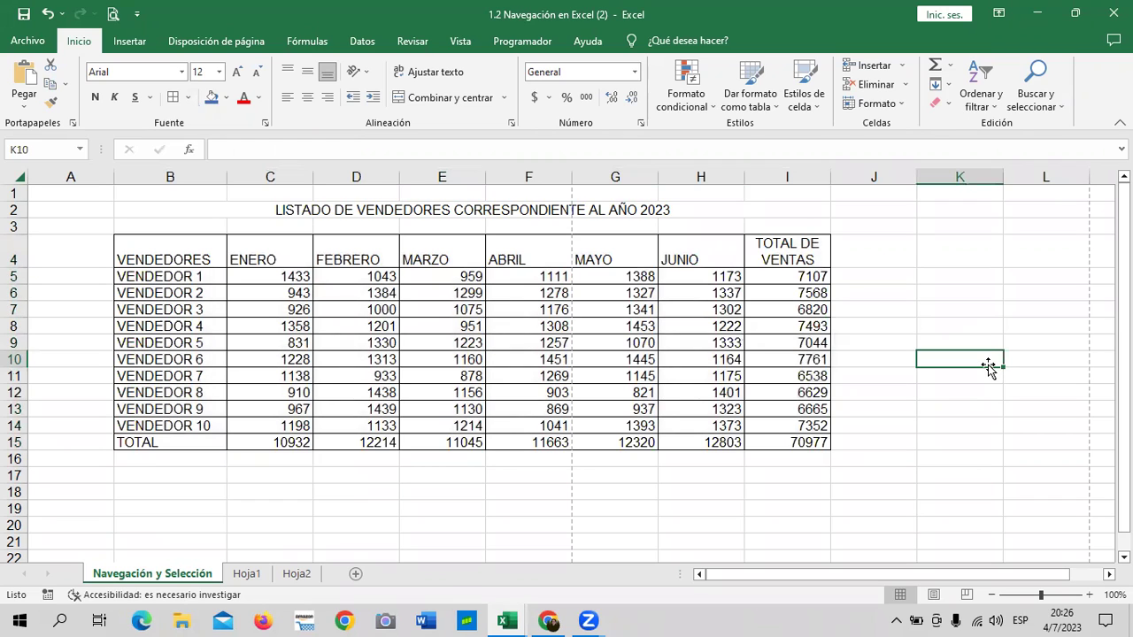
left_click(113, 14)
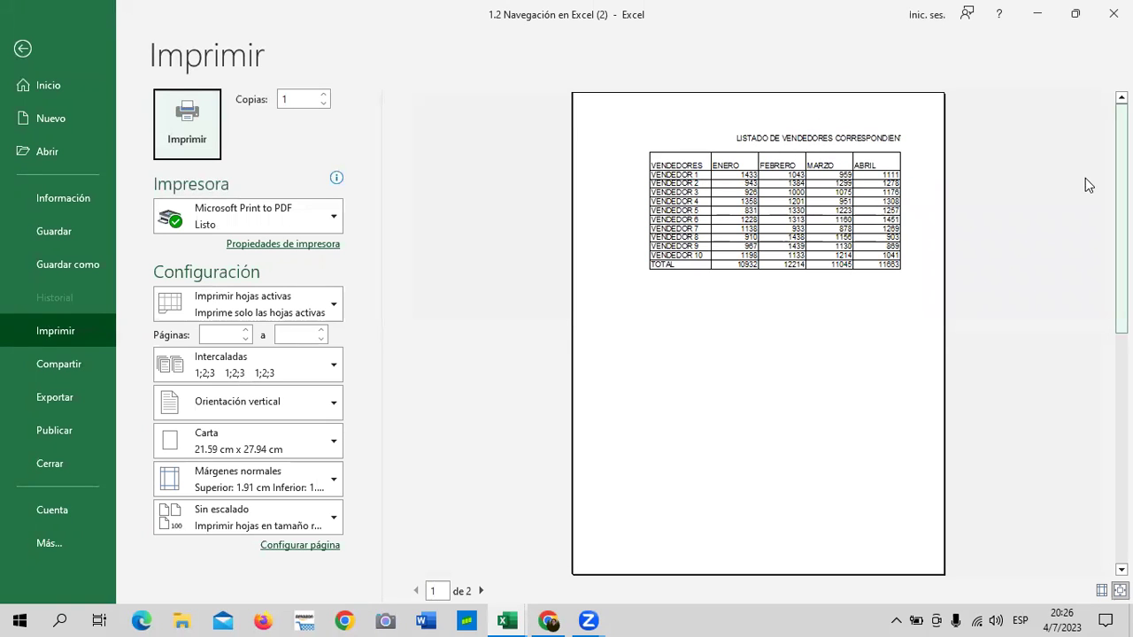
key("Escape")
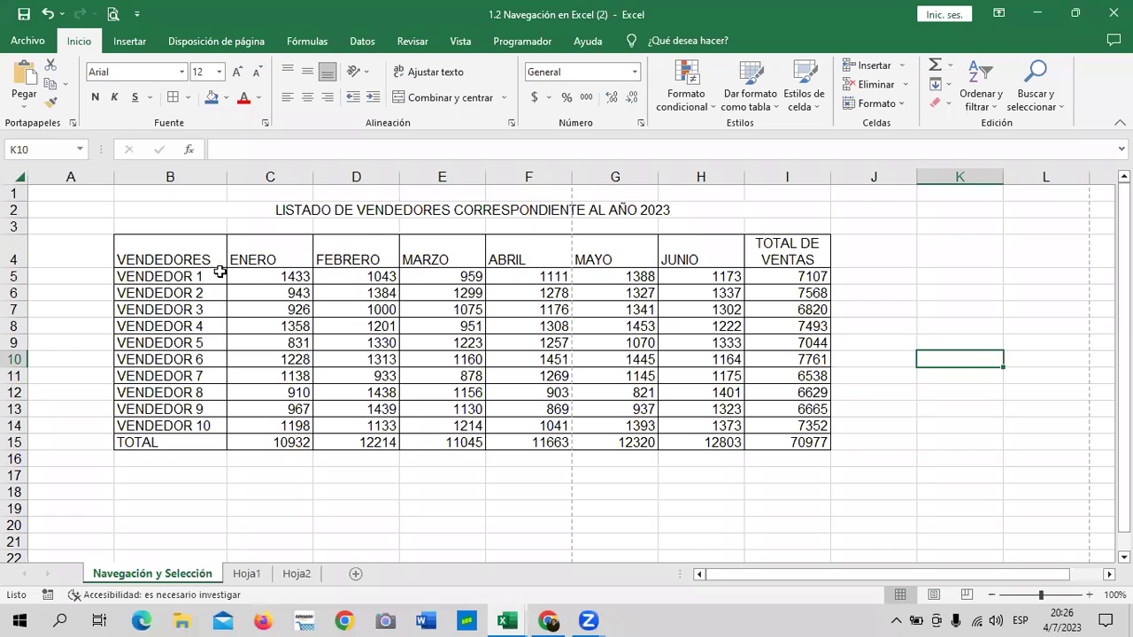
- Select B16:I17 below the TOTAL row and apply Sin borde to clear their borders
mouse_move(198, 253)
left_mouse_down()
mouse_move(816, 456)
mouse_move(799, 440)
left_mouse_up()
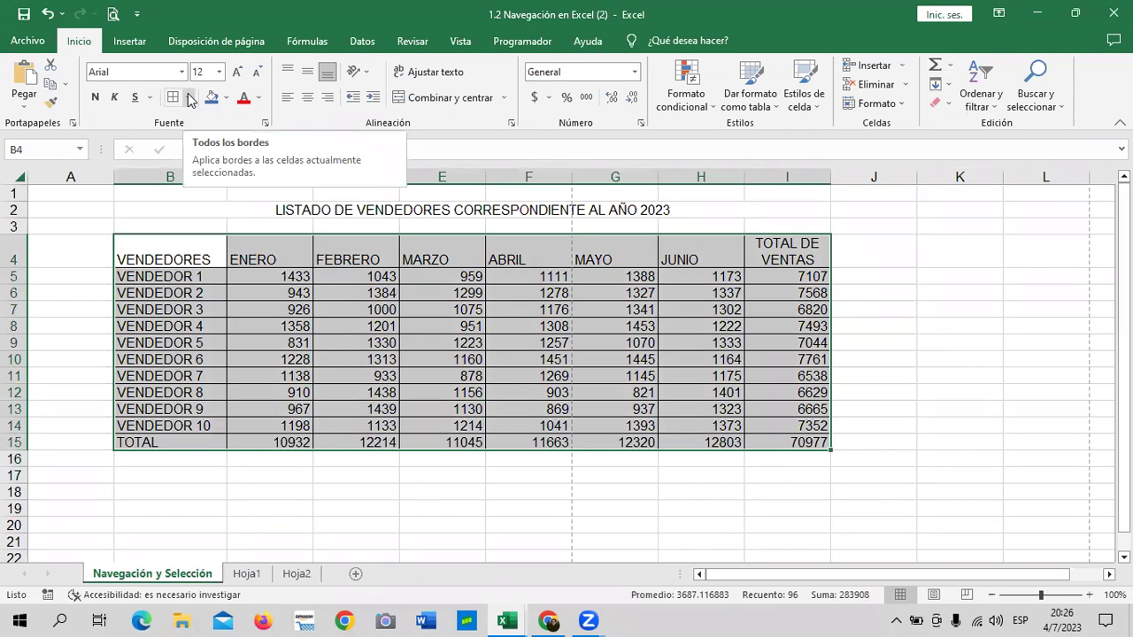
left_click(712, 504)
left_click(172, 442)
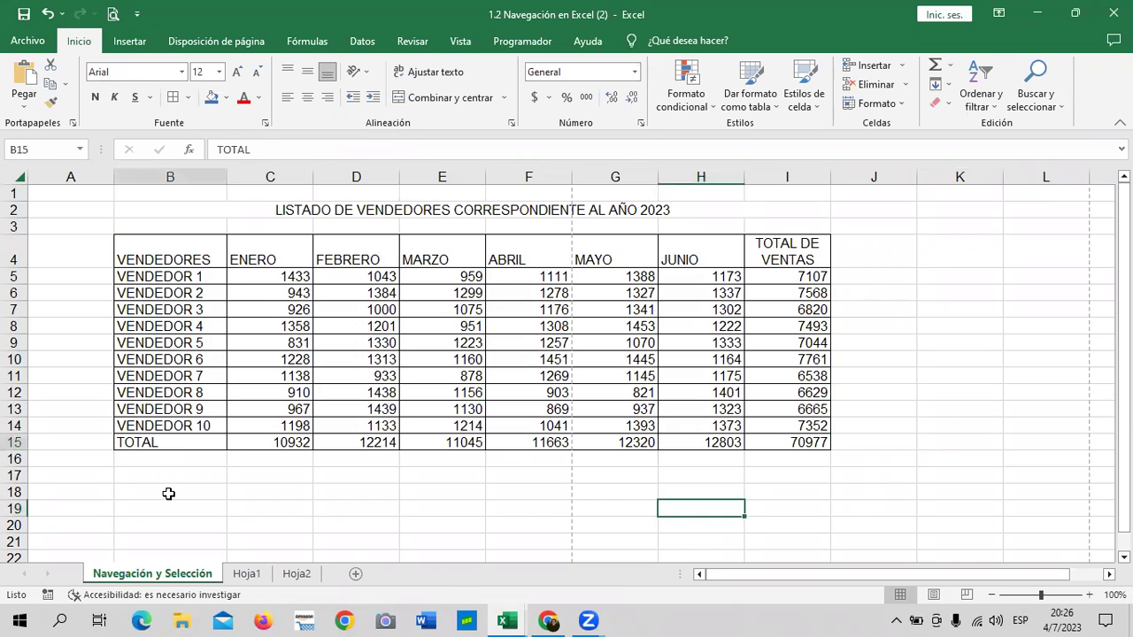
left_click_drag(168, 494, 804, 471)
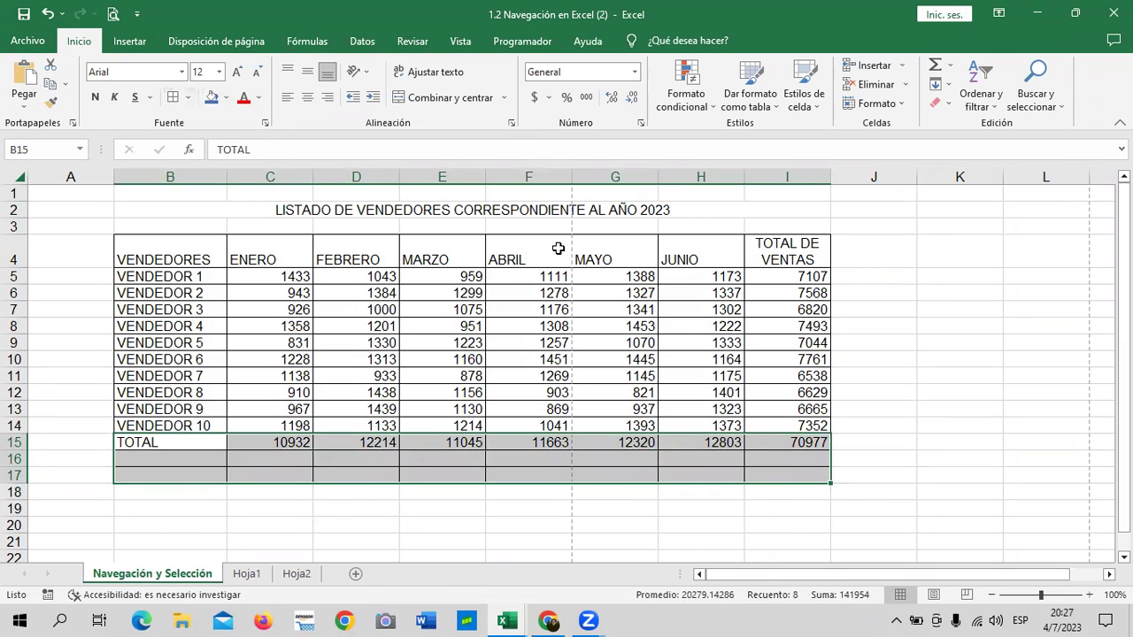
left_click(912, 391)
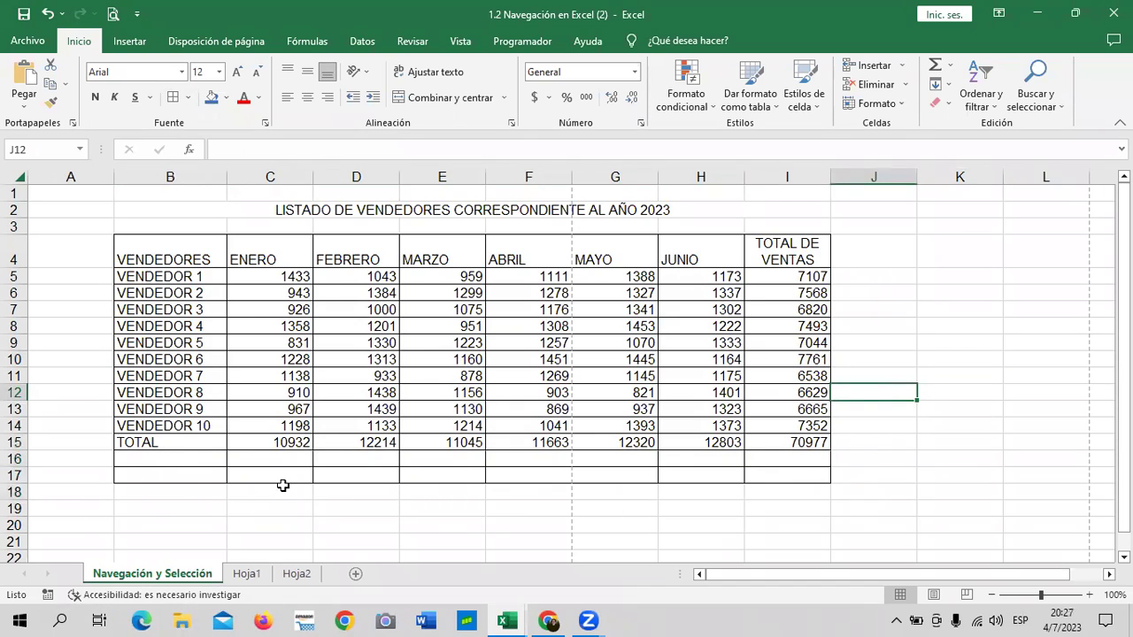
left_click_drag(199, 458, 792, 472)
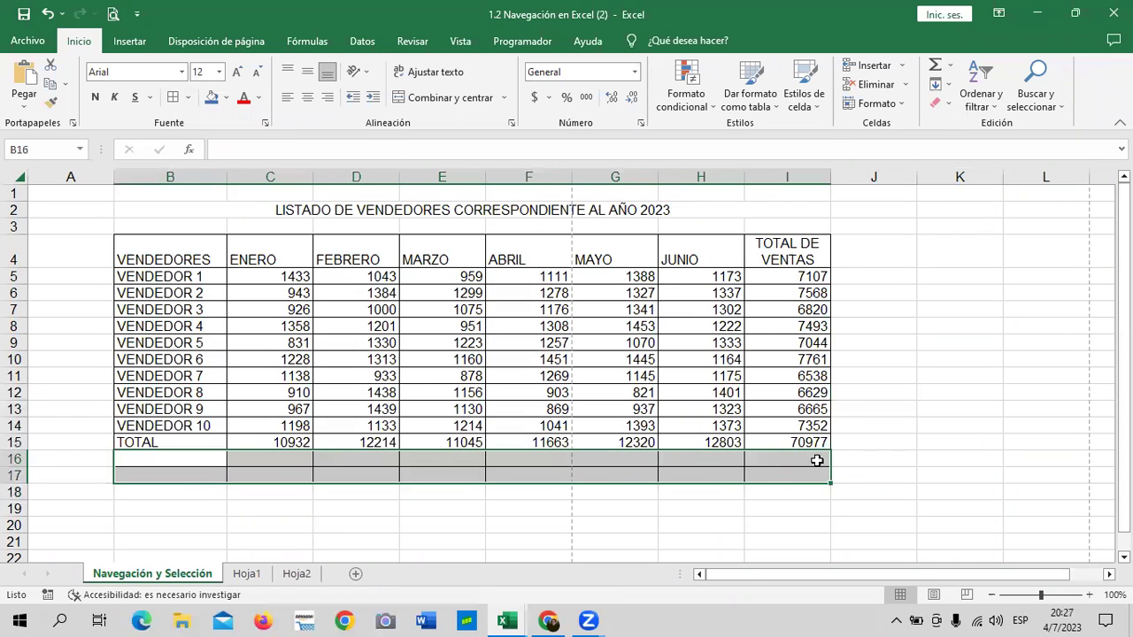
left_click(872, 426)
left_click_drag(158, 466, 827, 476)
left_click(187, 99)
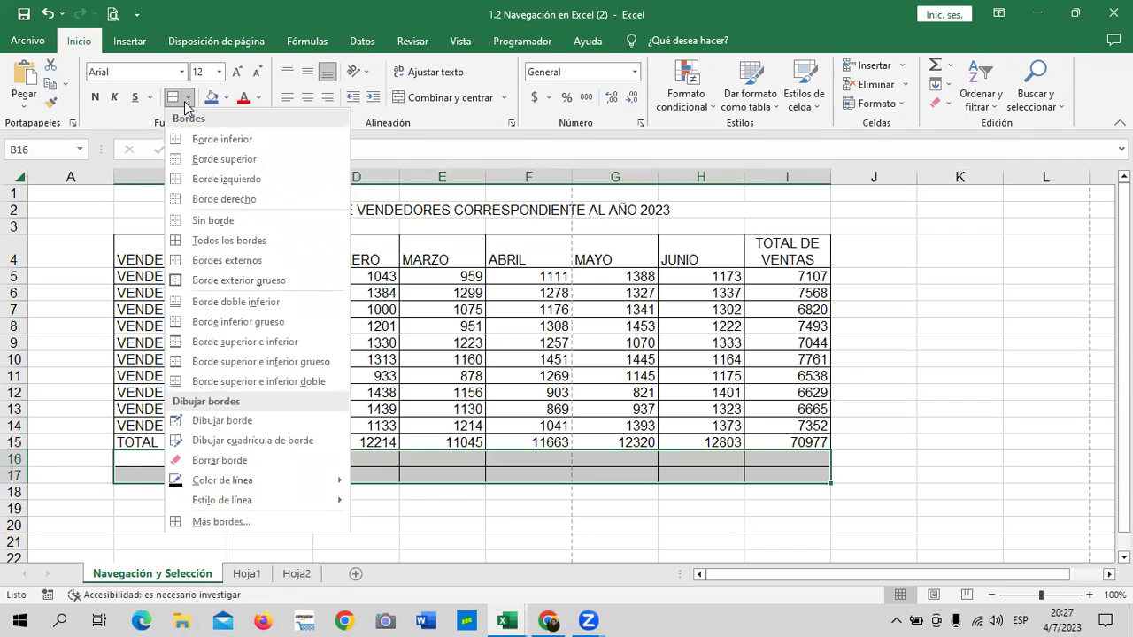
left_click(253, 221)
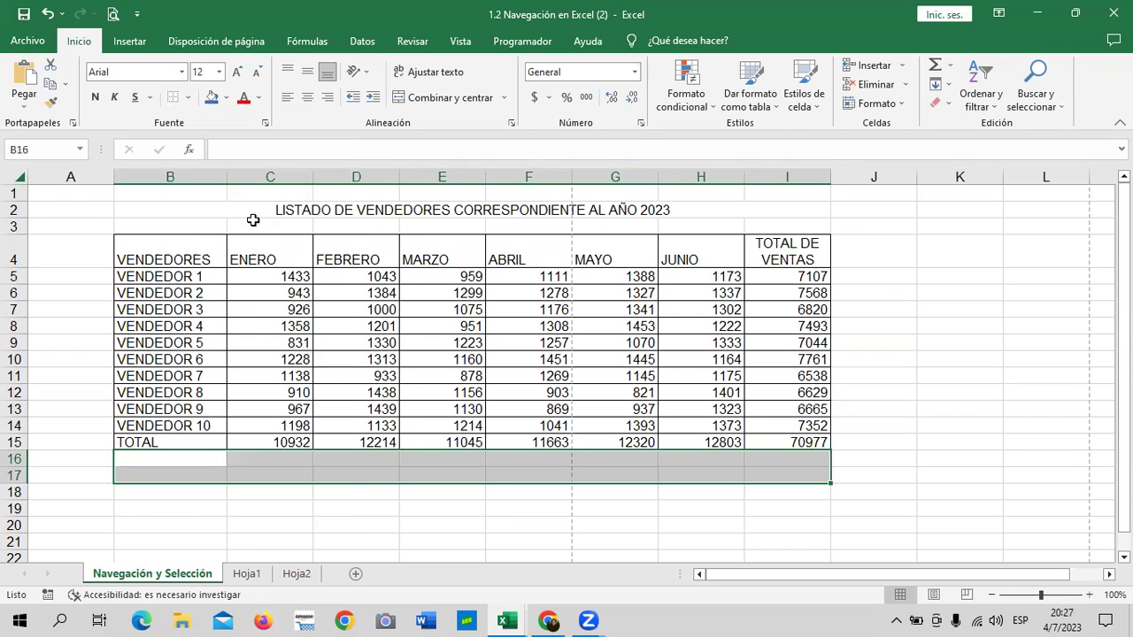
left_click(940, 437)
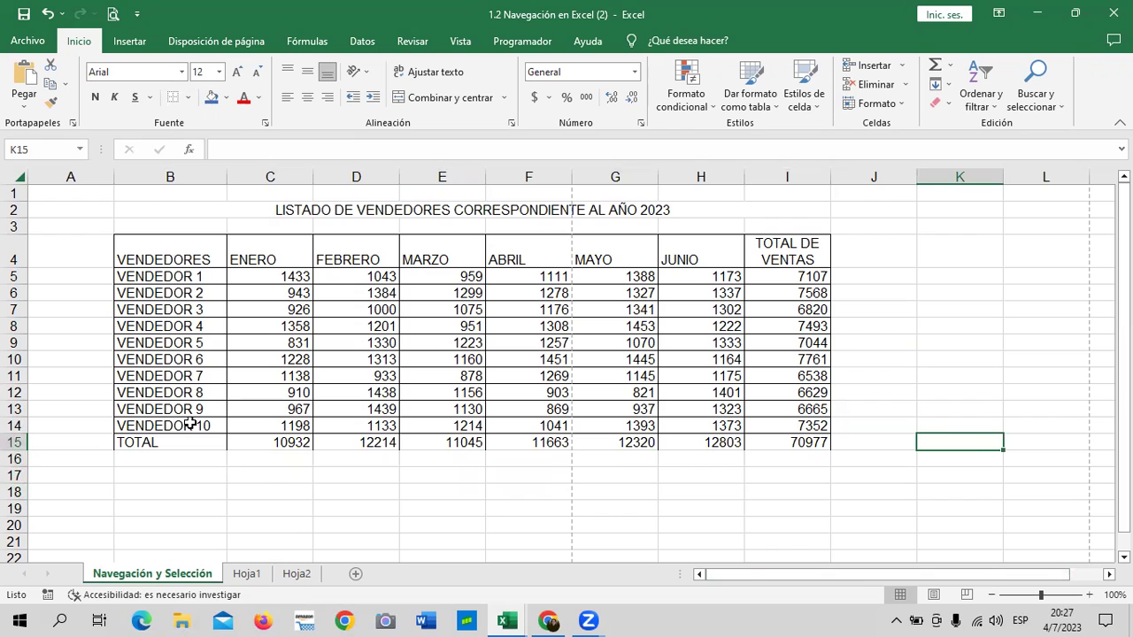
- Apply Todos los bordes to the TOTAL row B15:I15
left_click_drag(132, 442, 823, 443)
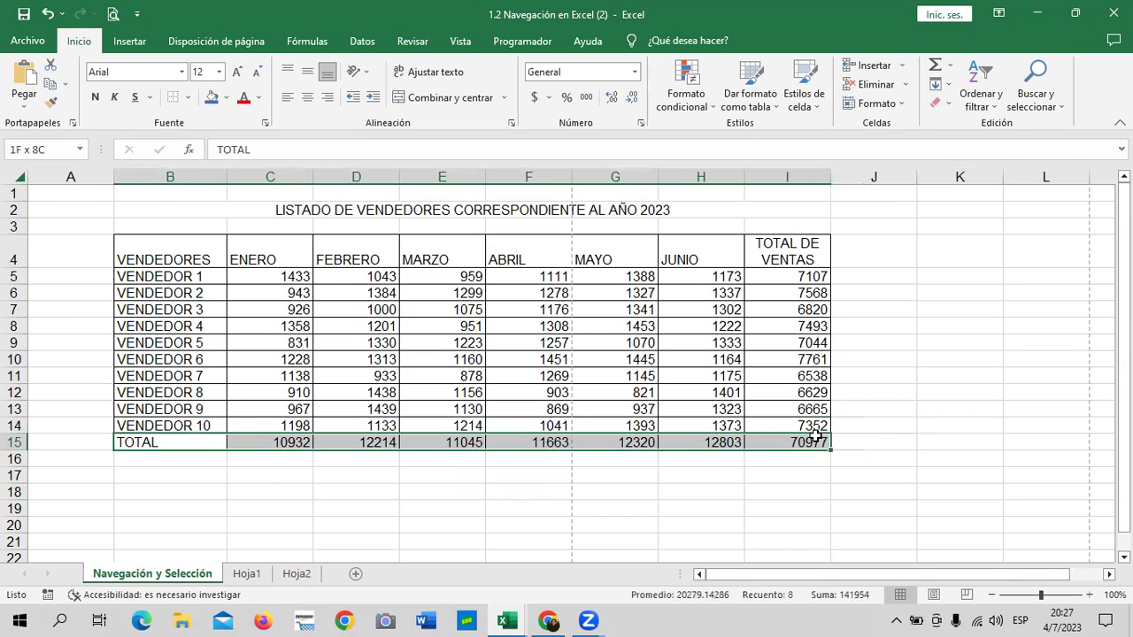
left_click(189, 98)
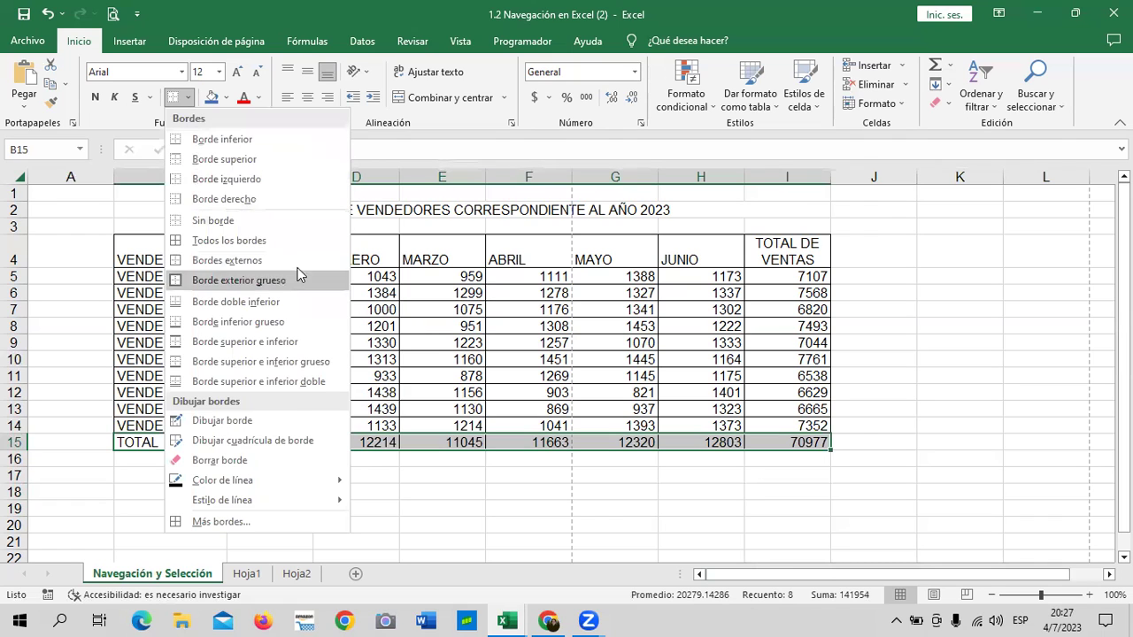
left_click(299, 241)
left_click(884, 398)
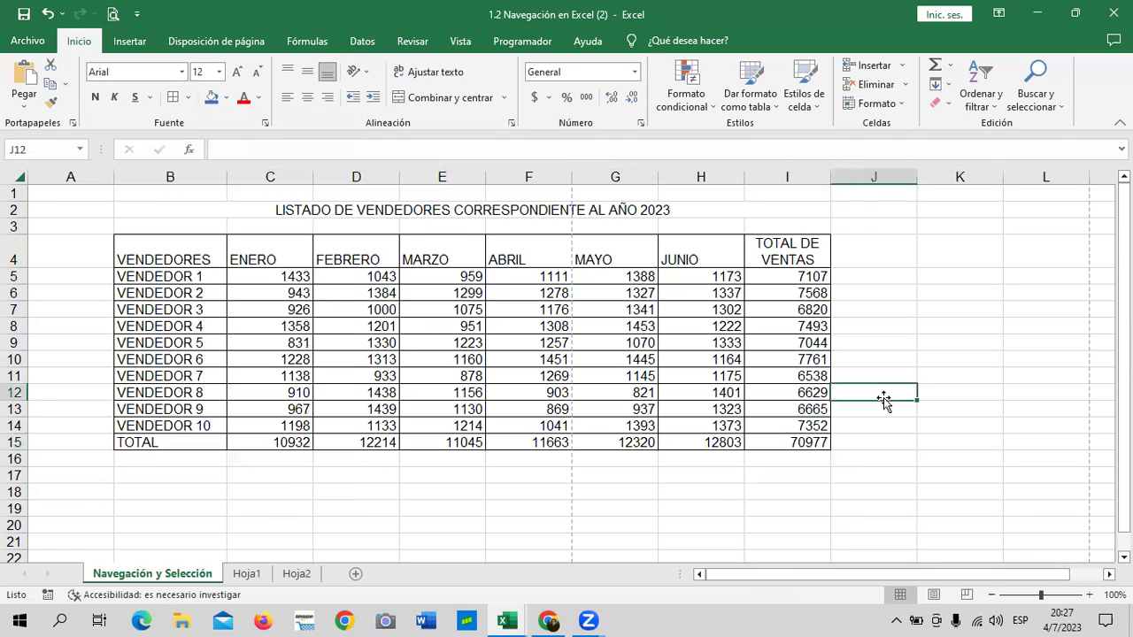
- Frame the whole table B4:I15 with Borde exterior grueso
left_click_drag(216, 243, 811, 439)
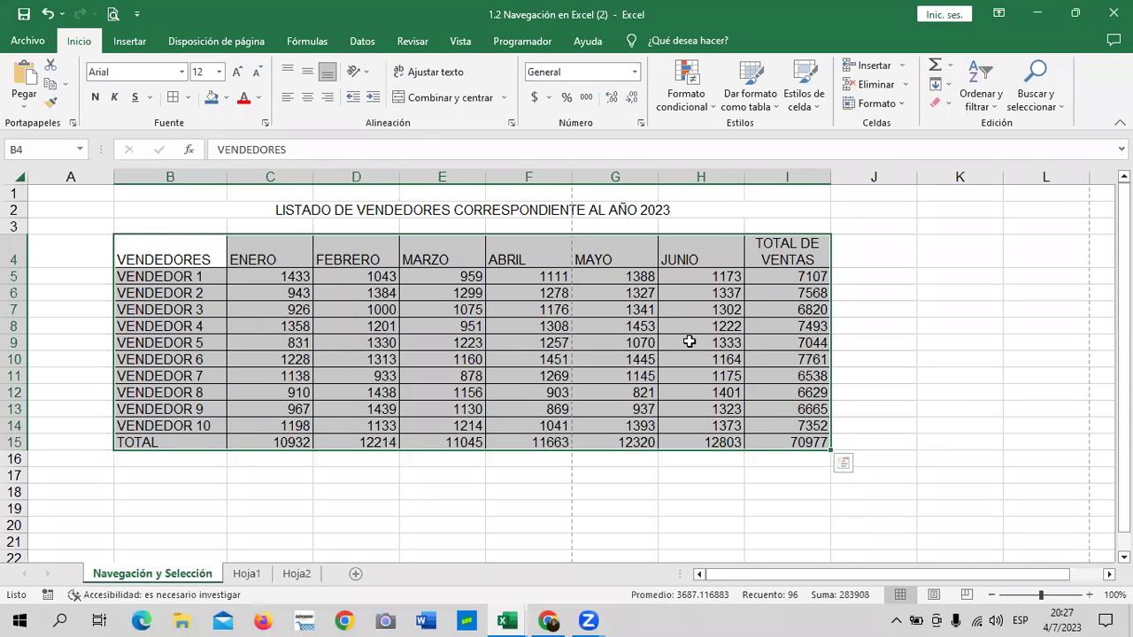
left_click(189, 98)
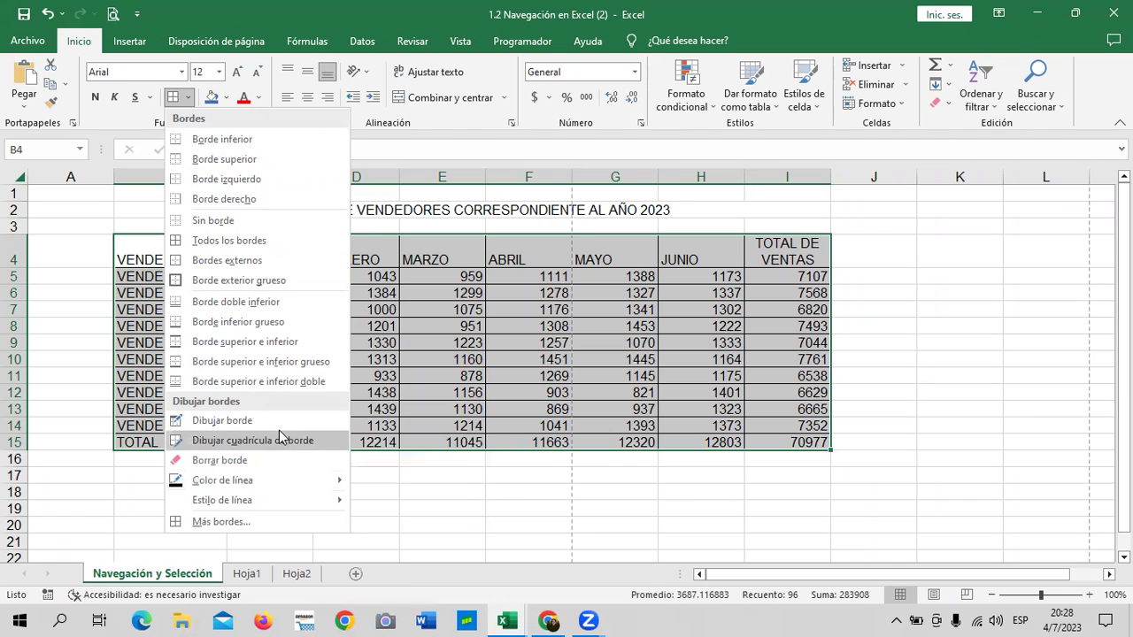
left_click(230, 282)
left_click(961, 345)
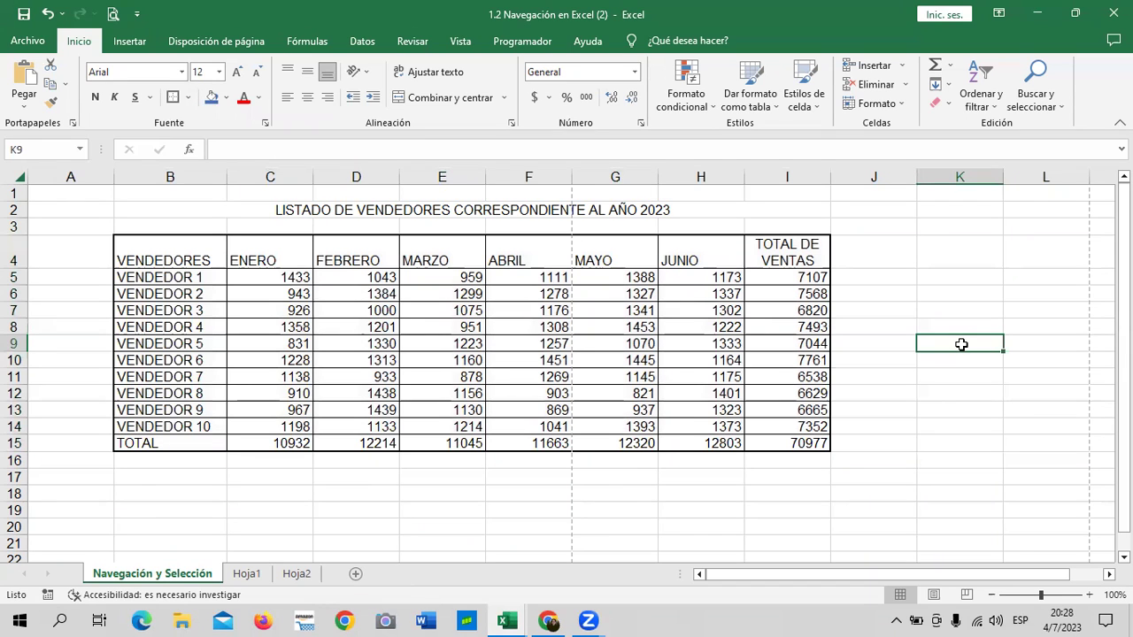
left_click(114, 13)
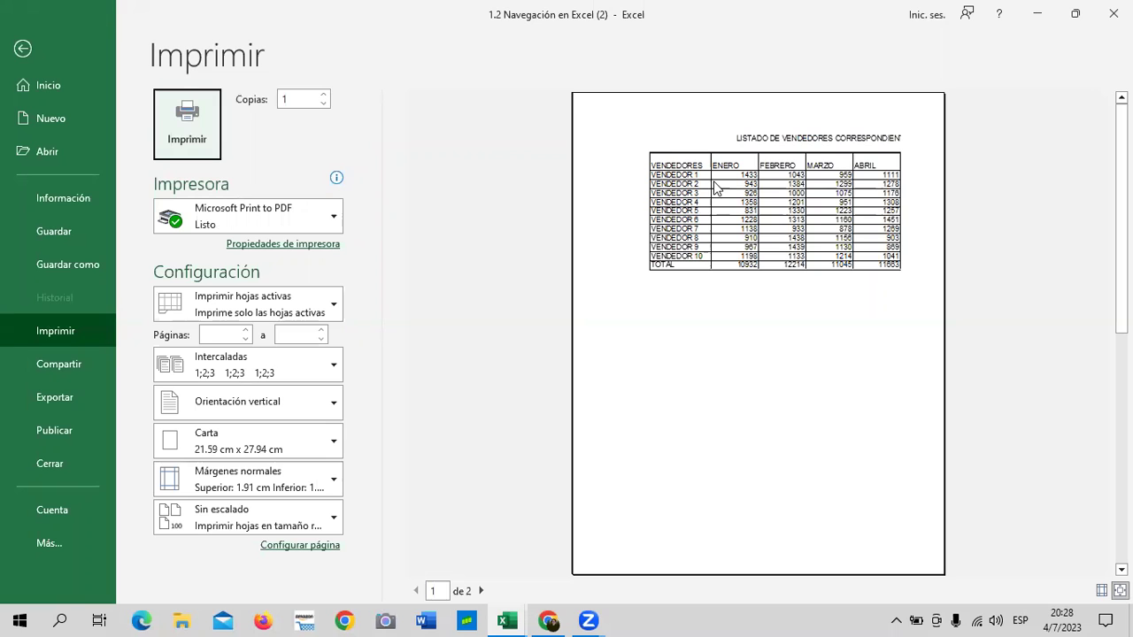
left_click(23, 49)
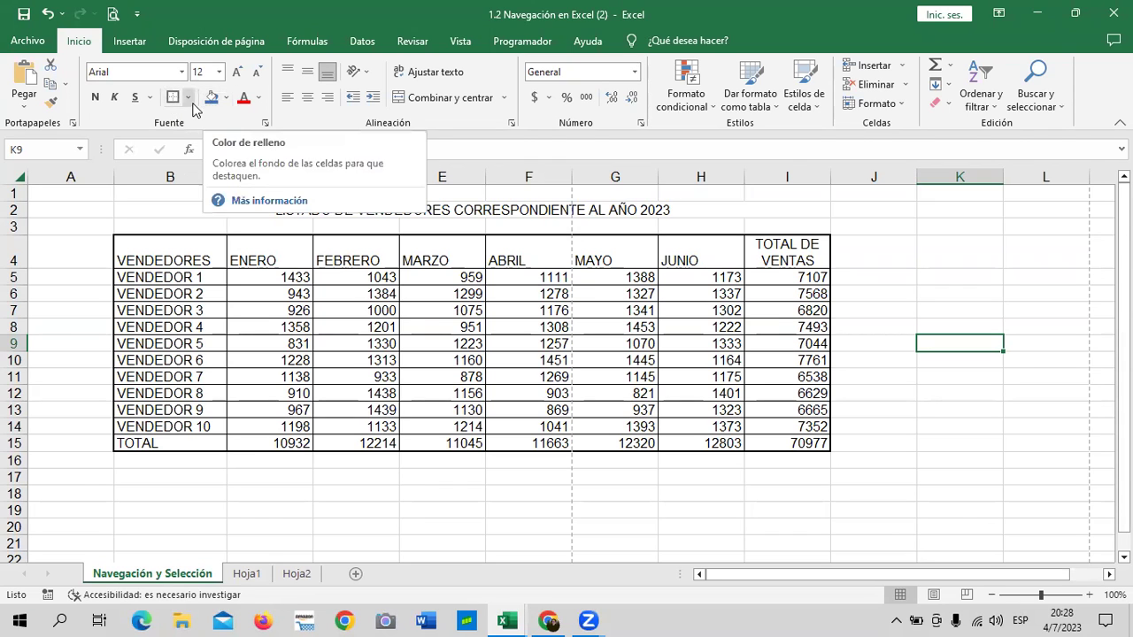
- Apply Todos los bordes to the title and header rows B2:I4
left_click(189, 97)
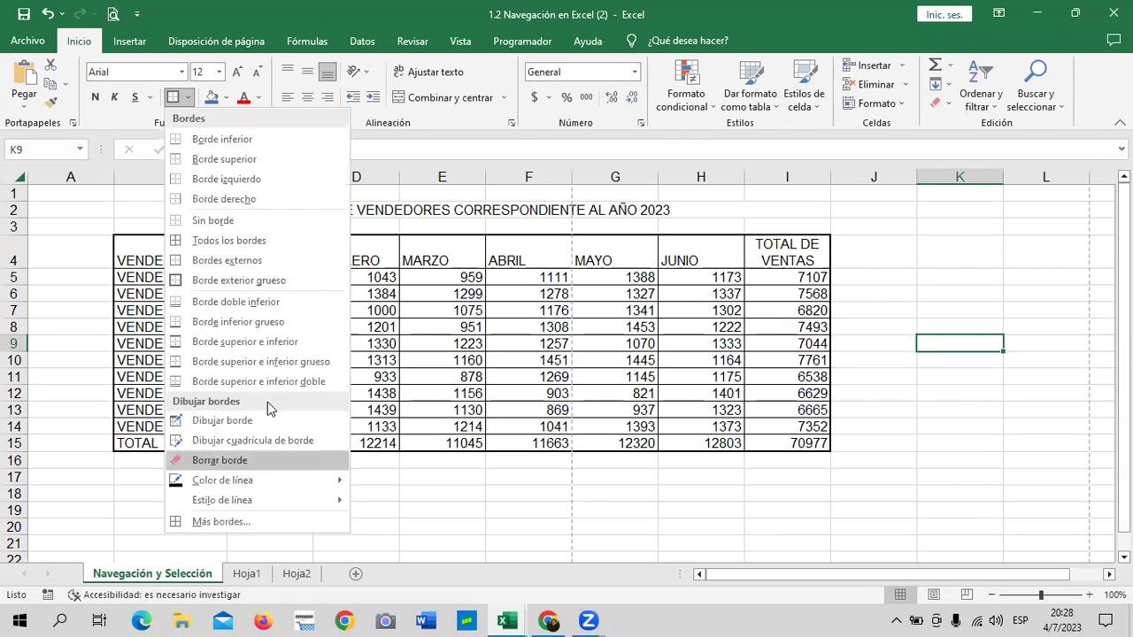
left_click(464, 495)
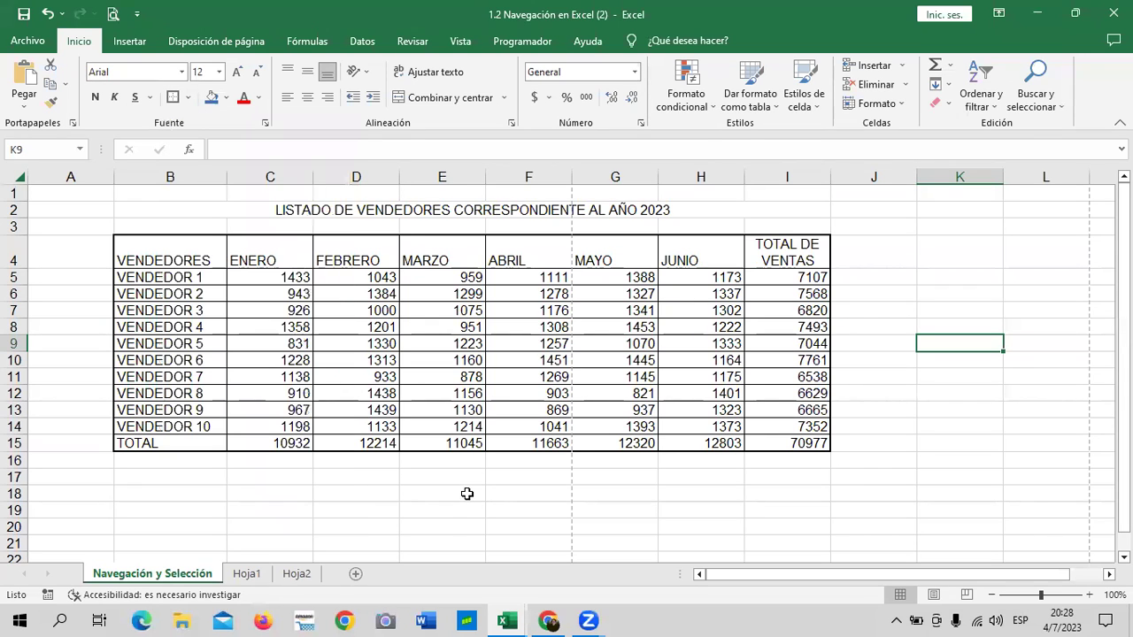
left_click(414, 210)
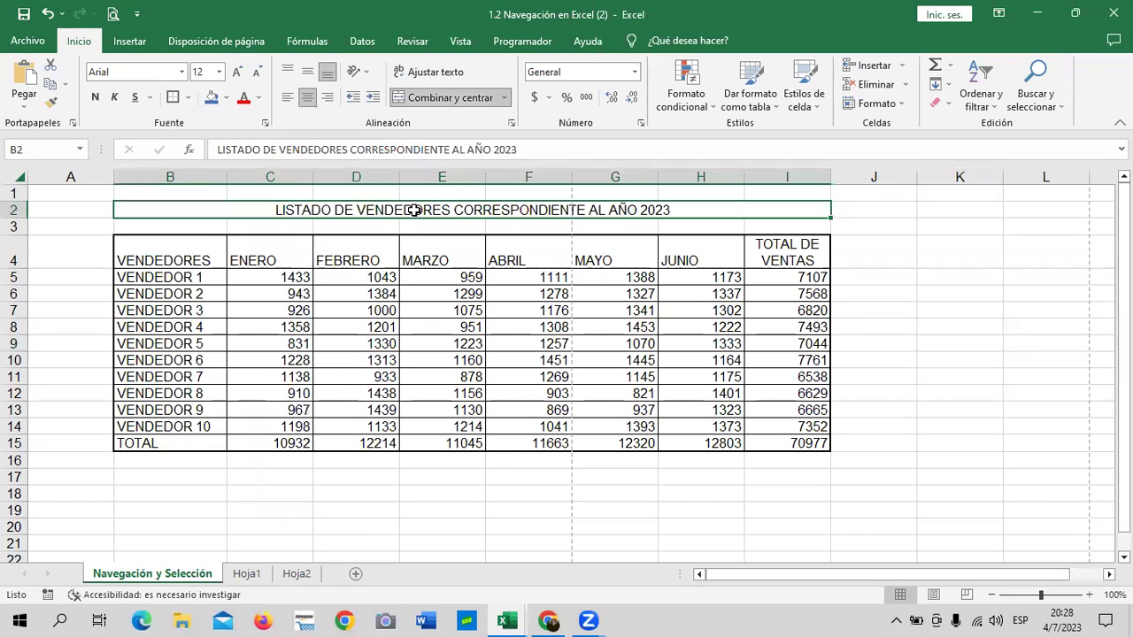
left_click(538, 441)
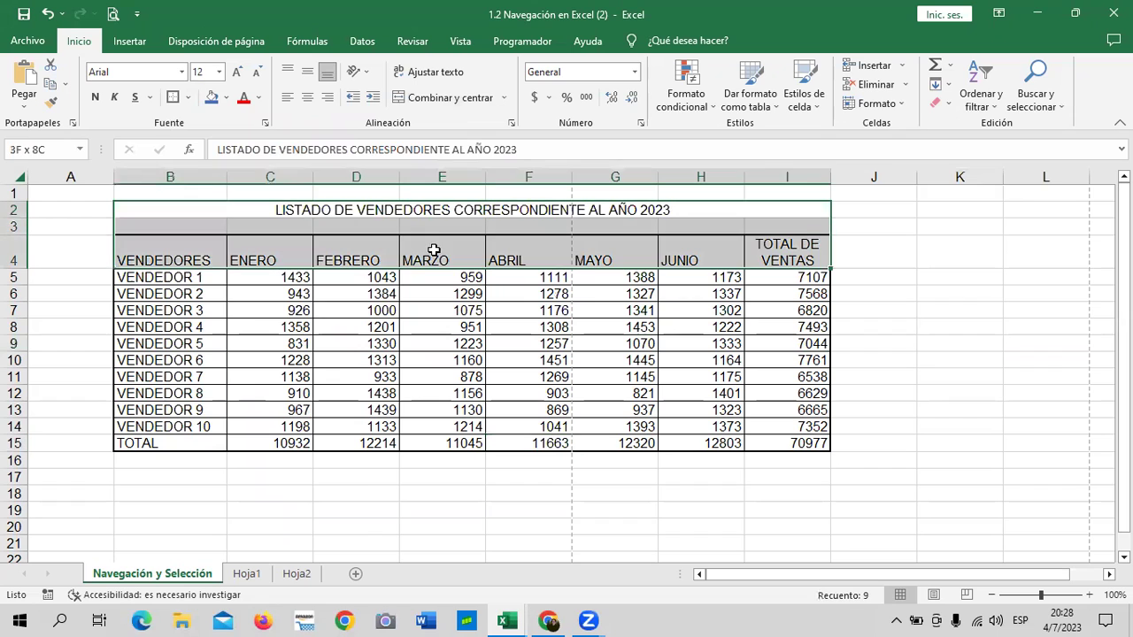
left_click_drag(273, 208, 428, 236)
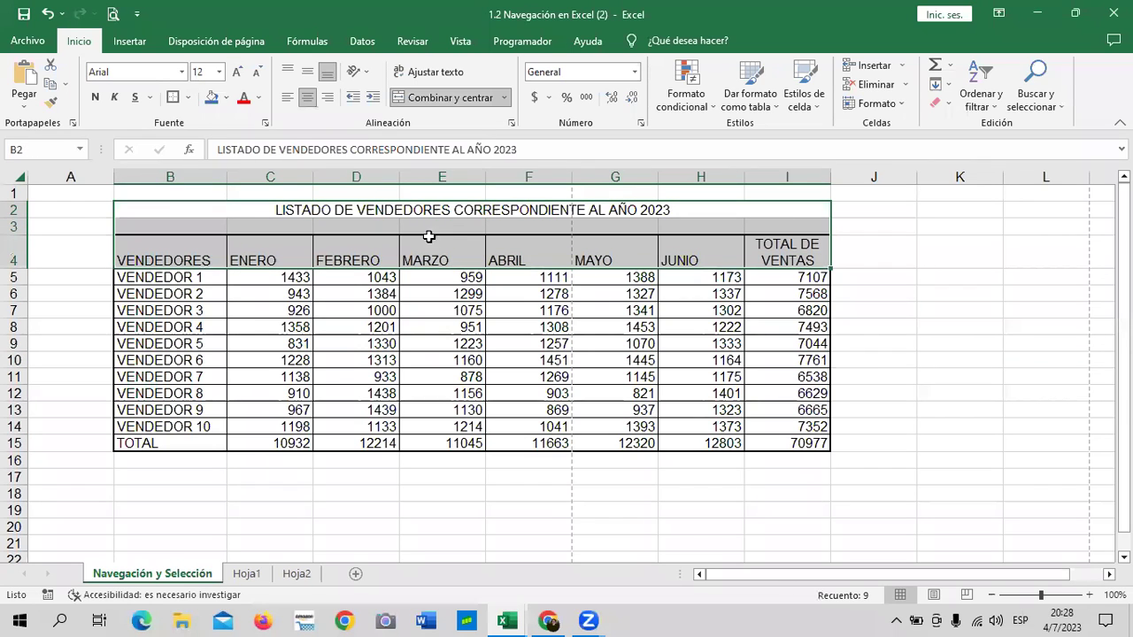
left_click(187, 98)
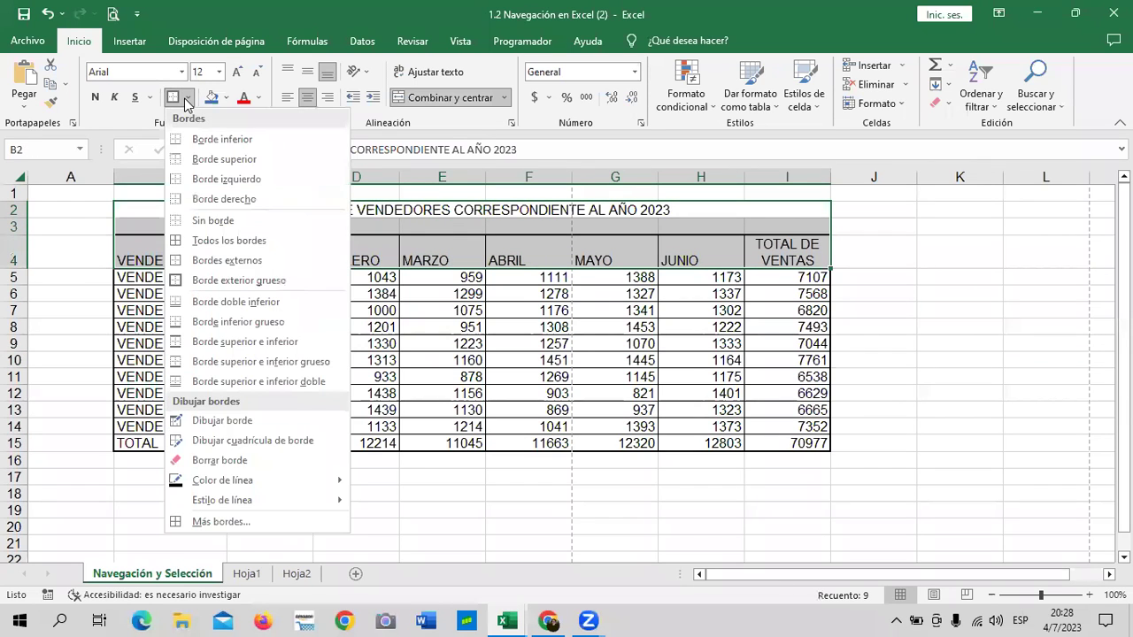
left_click(228, 240)
- Click across the row 2 and 3 title cells to check the new borders
left_click(1012, 305)
left_click(898, 305)
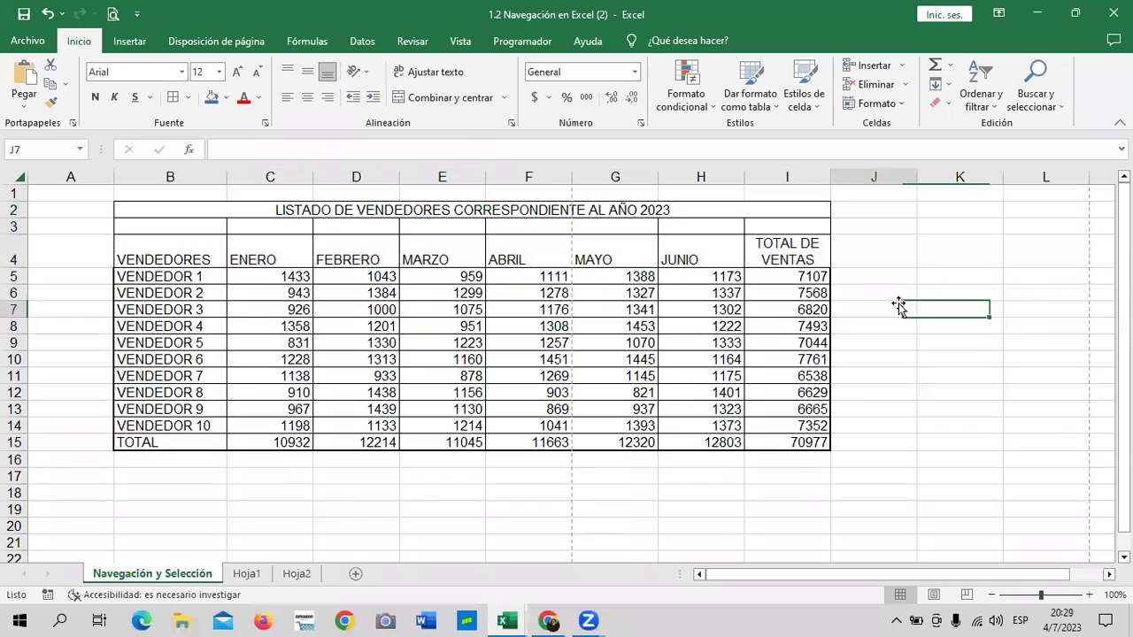
left_click(146, 224)
left_click(266, 227)
left_click(389, 238)
left_click(431, 226)
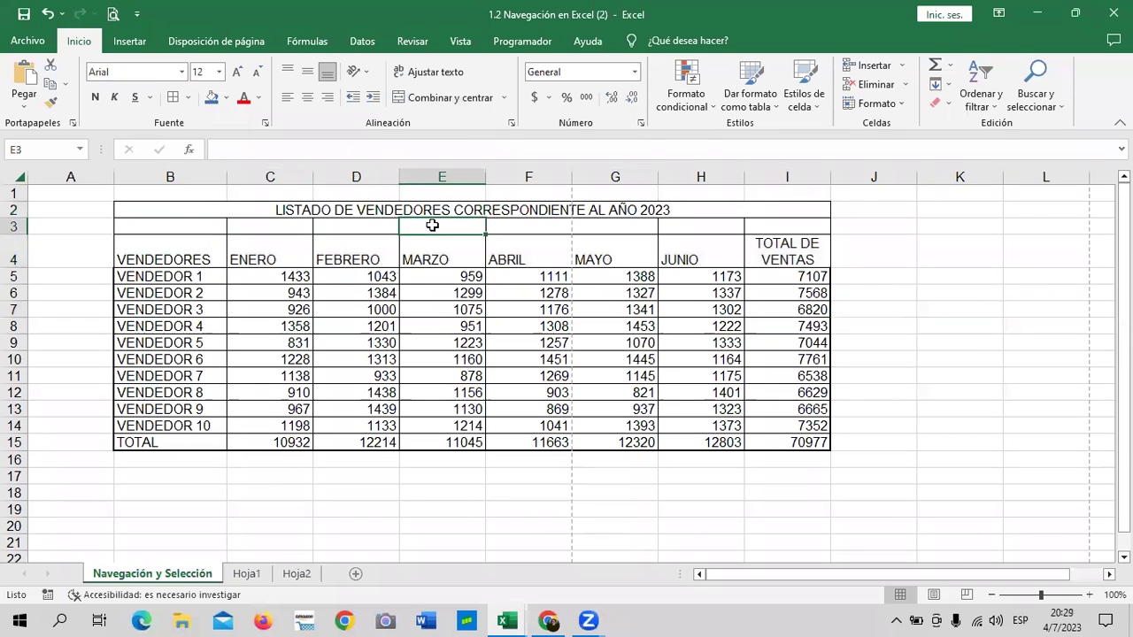
left_click(536, 226)
left_click(600, 229)
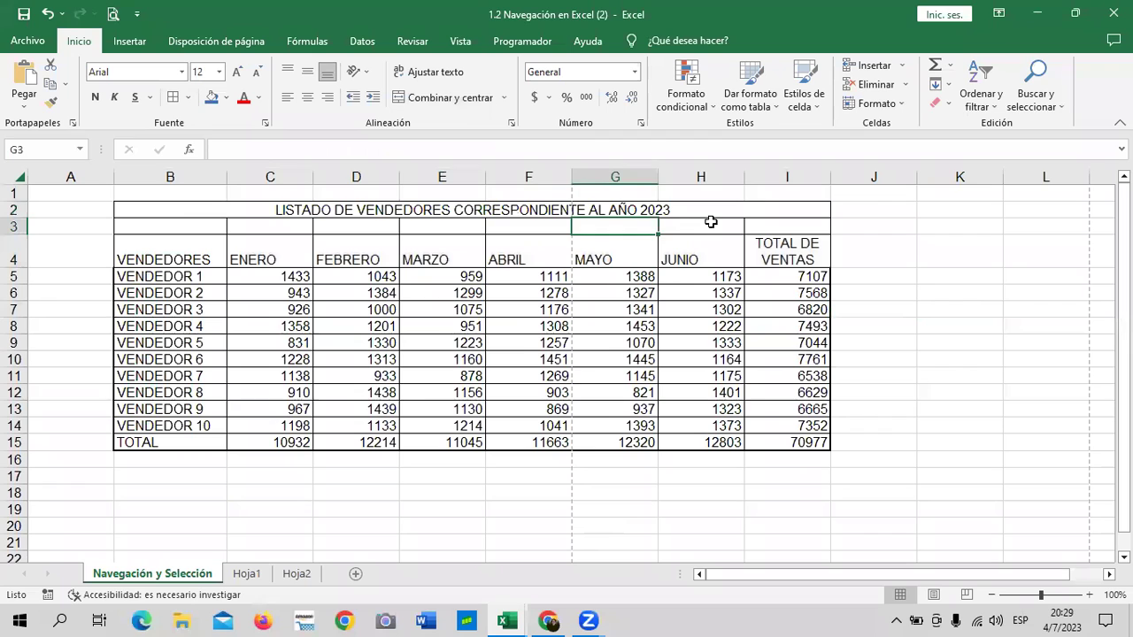
left_click(711, 223)
left_click(764, 210)
left_click(753, 233)
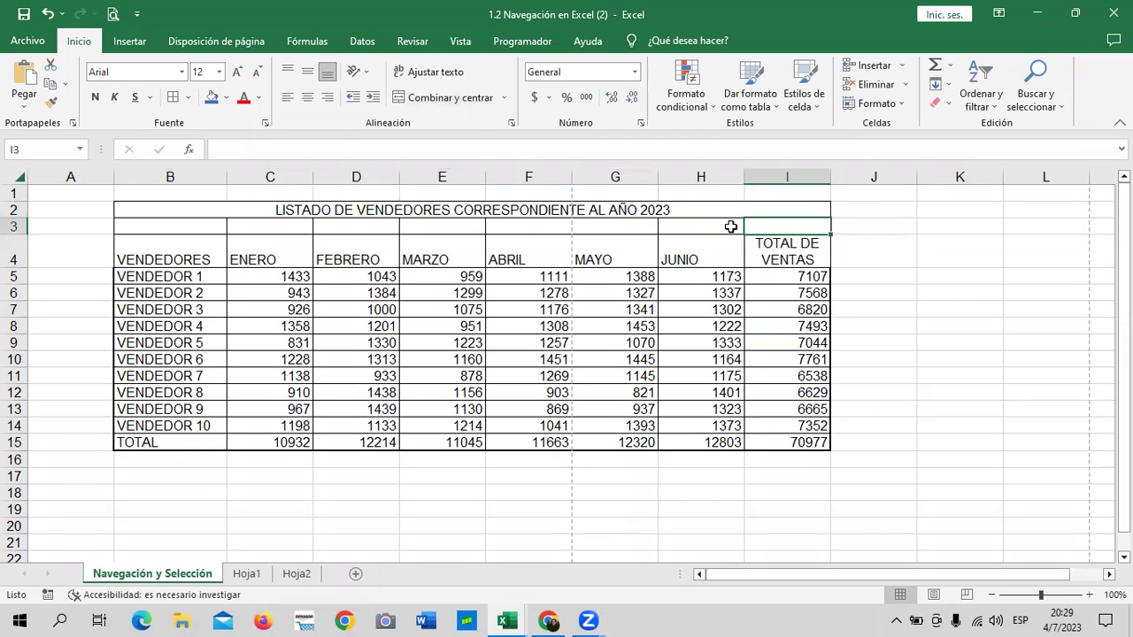
left_click(133, 222)
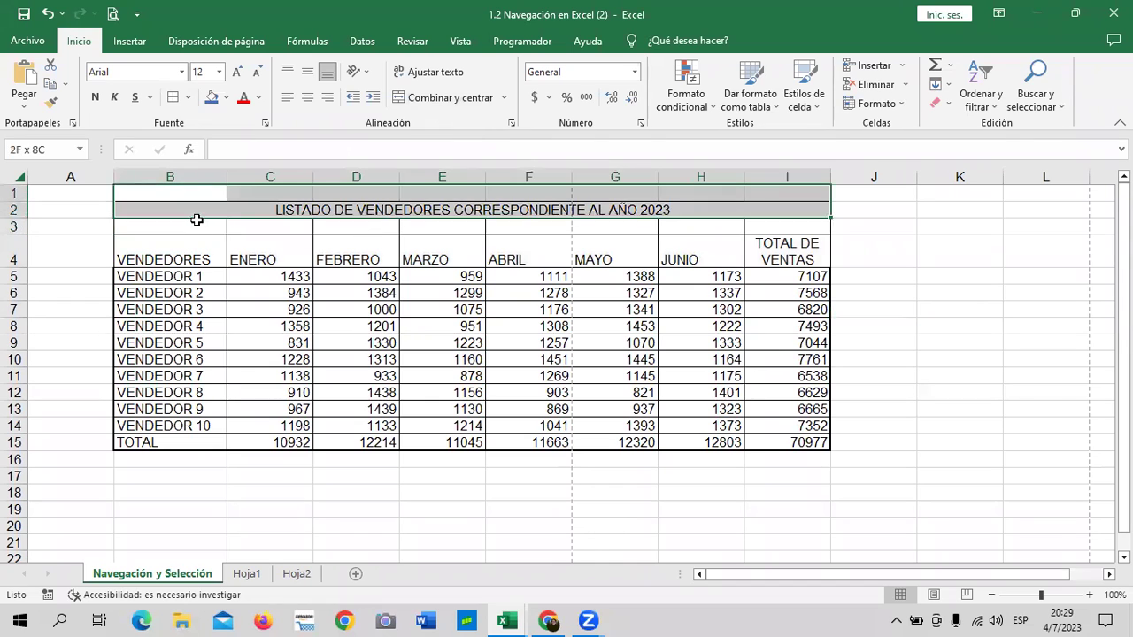
- Apply Sin borde to rows 1–3 above the table, then select B4:I15
left_click_drag(193, 200, 786, 226)
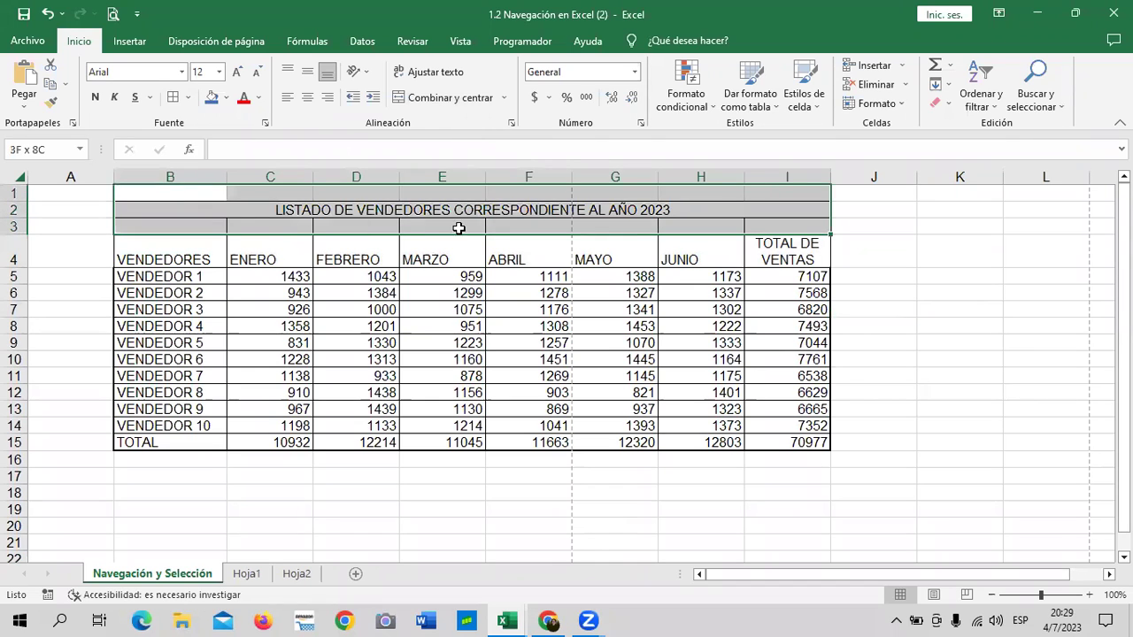
left_click(188, 98)
left_click(222, 220)
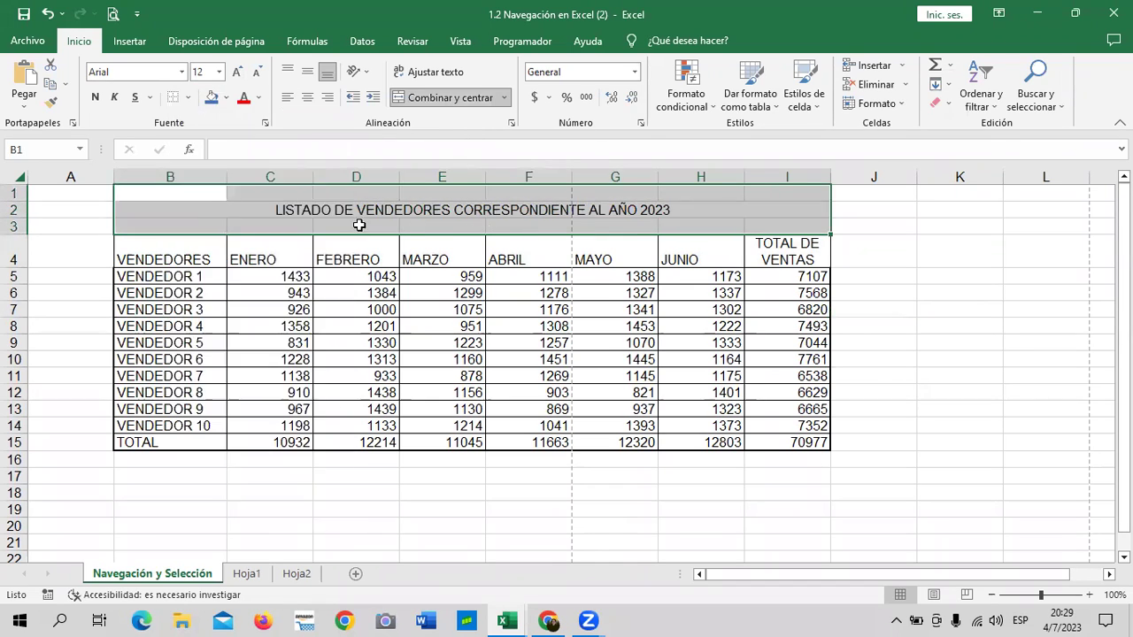
left_click(835, 264)
mouse_move(126, 245)
left_mouse_down()
mouse_move(799, 412)
mouse_move(802, 442)
left_mouse_up()
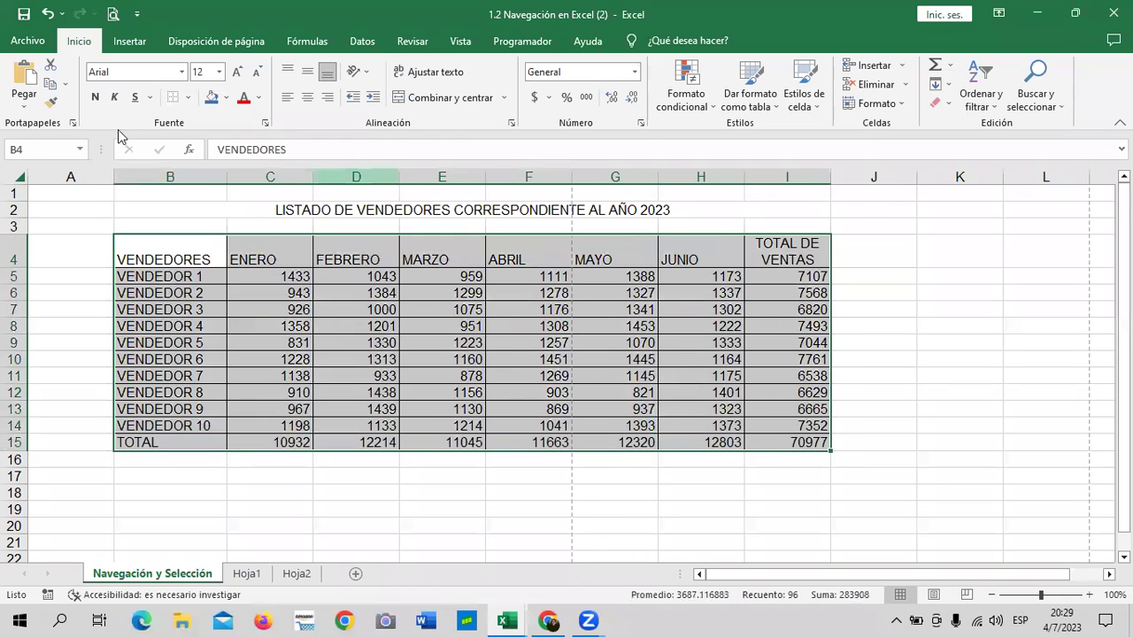
- Apply Borde exterior grueso to B4:I15 so the sales table is framed
left_click(192, 104)
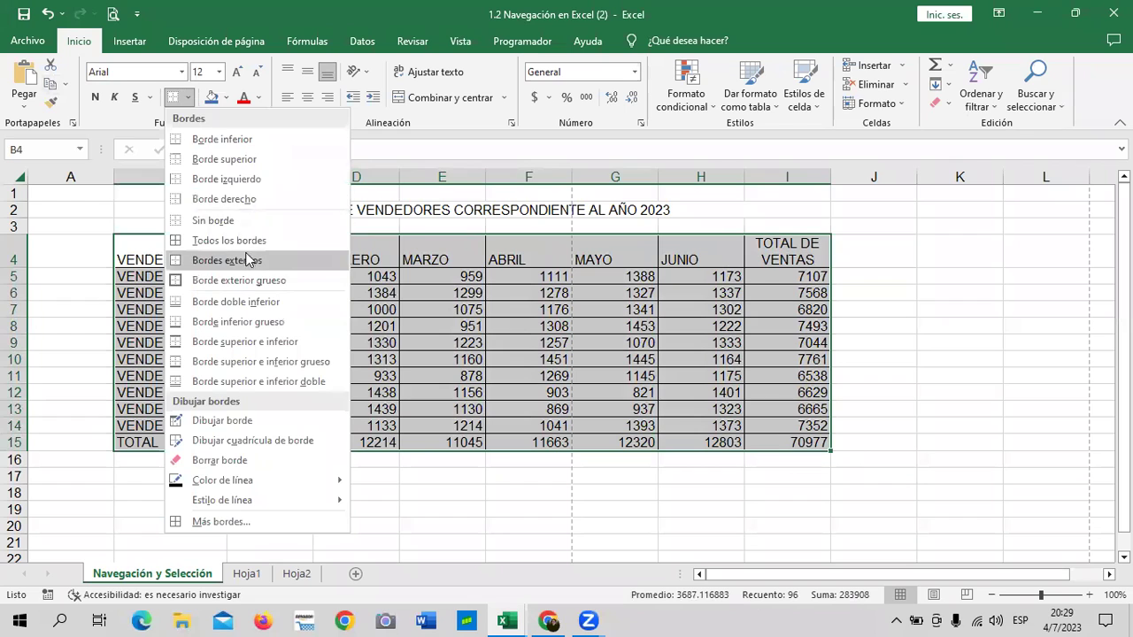
left_click(245, 242)
left_click(187, 98)
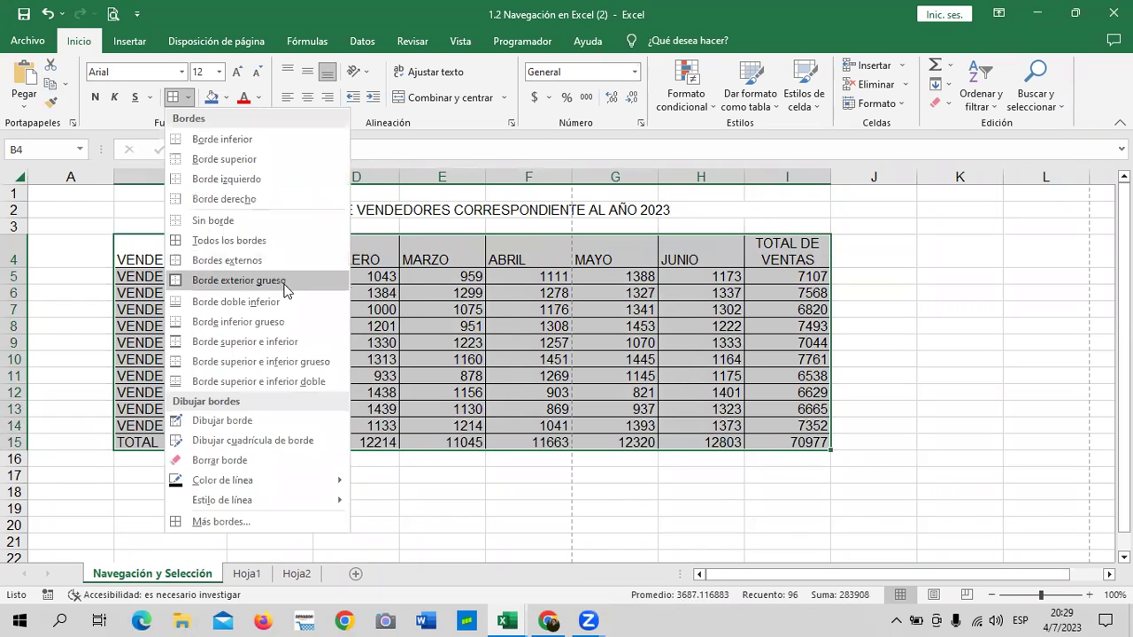
left_click(311, 282)
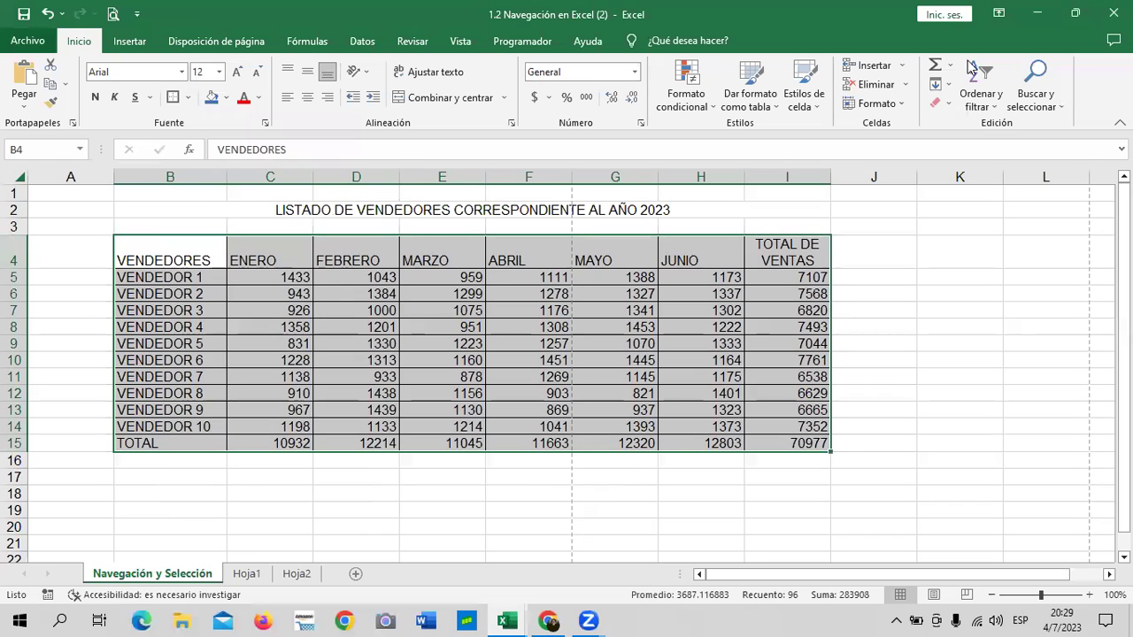
left_click(870, 313)
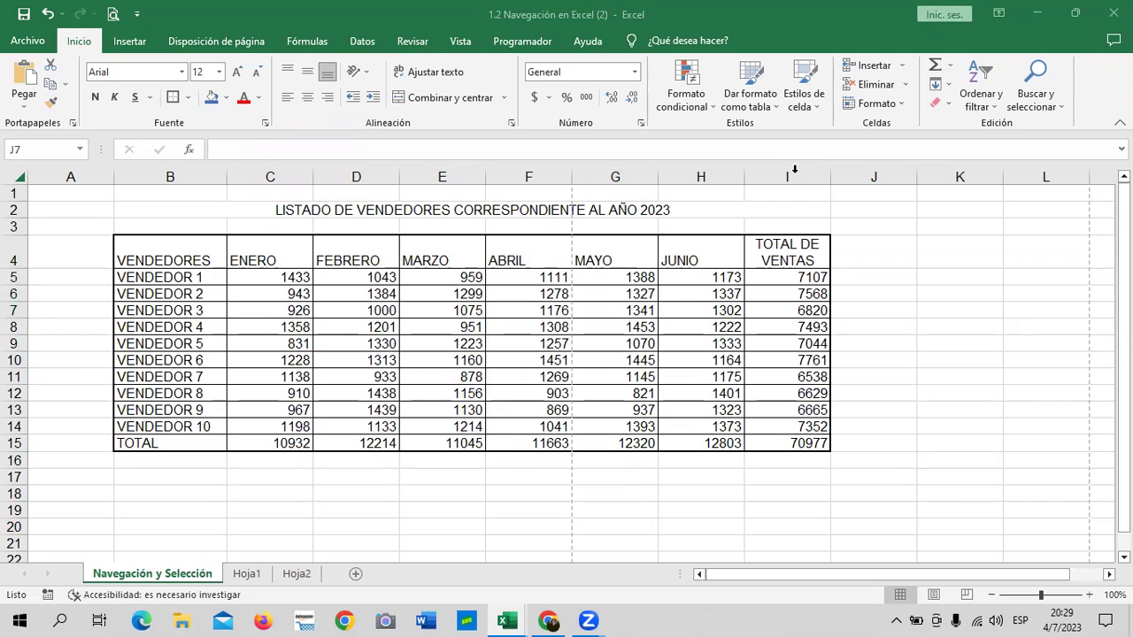
- Print preview page 2 with MAYO, JUNIO and TOTAL DE VENTAS, then show Disposición de página
left_click(113, 14)
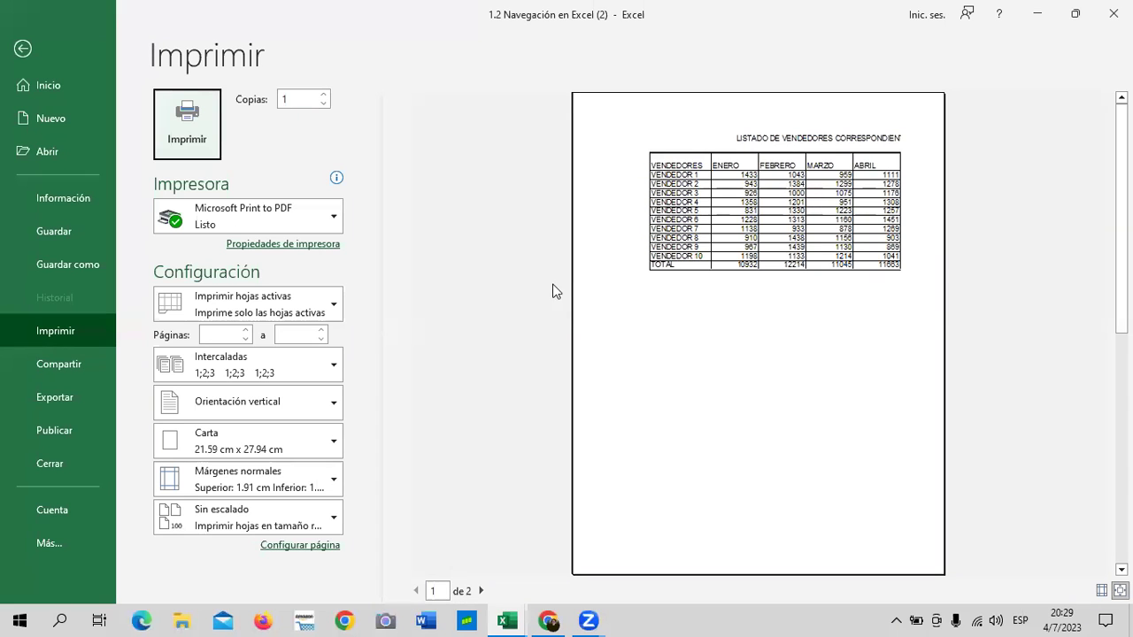
left_click(480, 590)
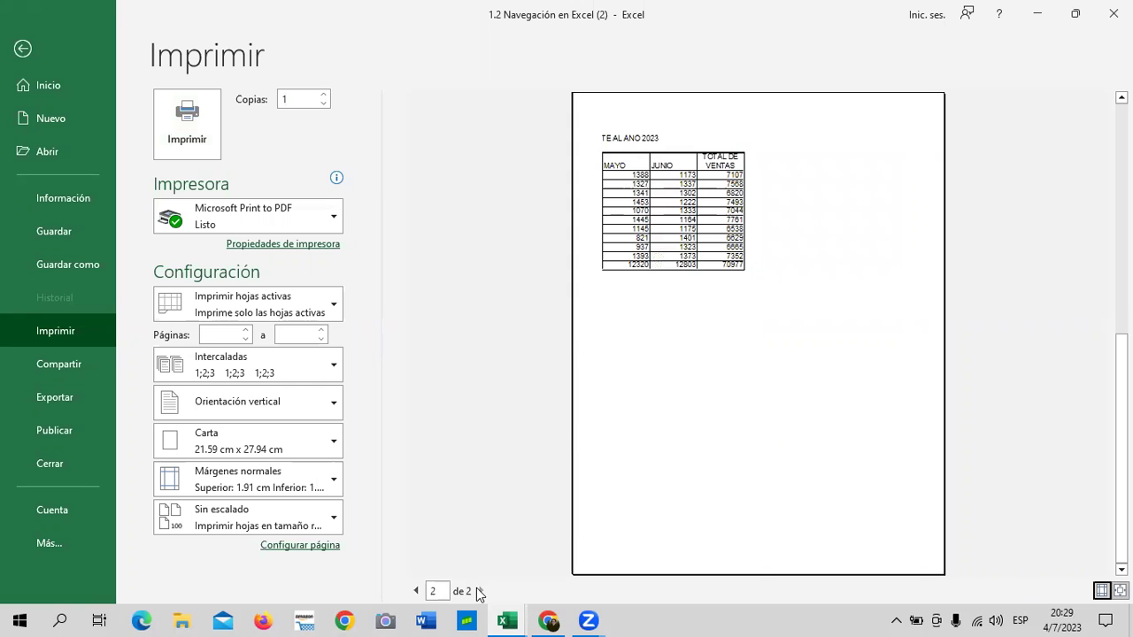
left_click(23, 49)
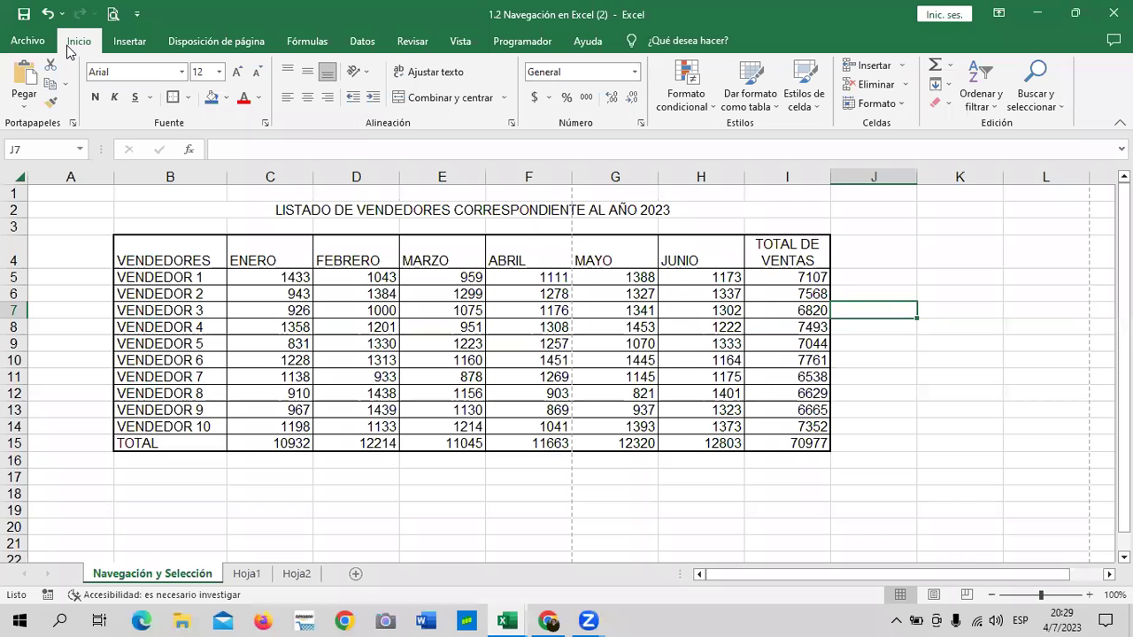
left_click(237, 44)
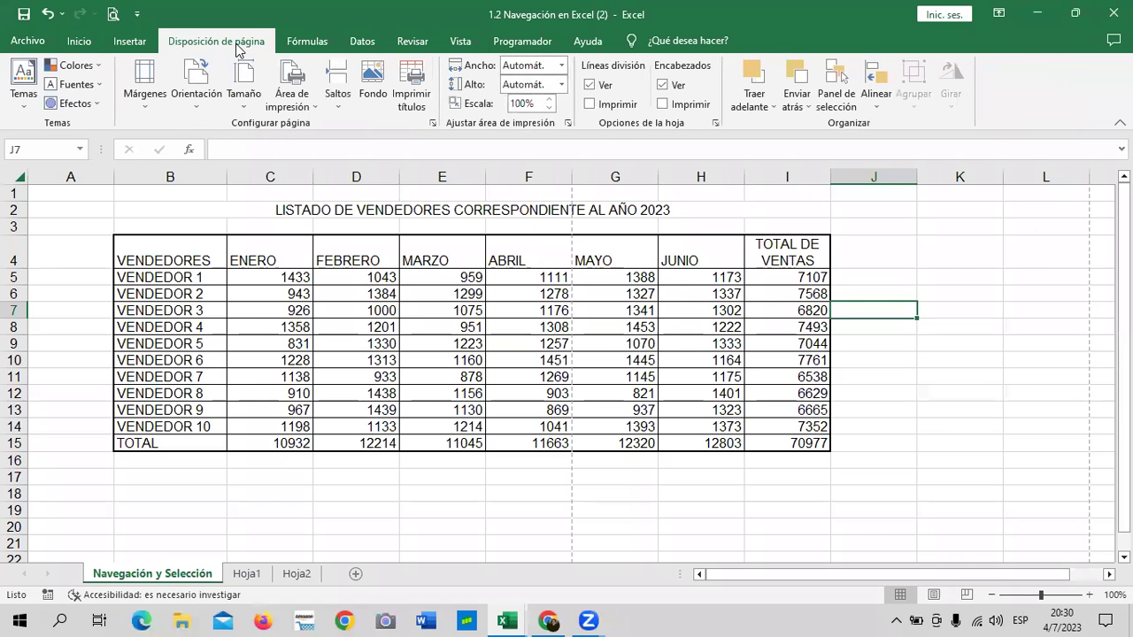
- Try landscape orientation, then set the page back to portrait
left_click(198, 108)
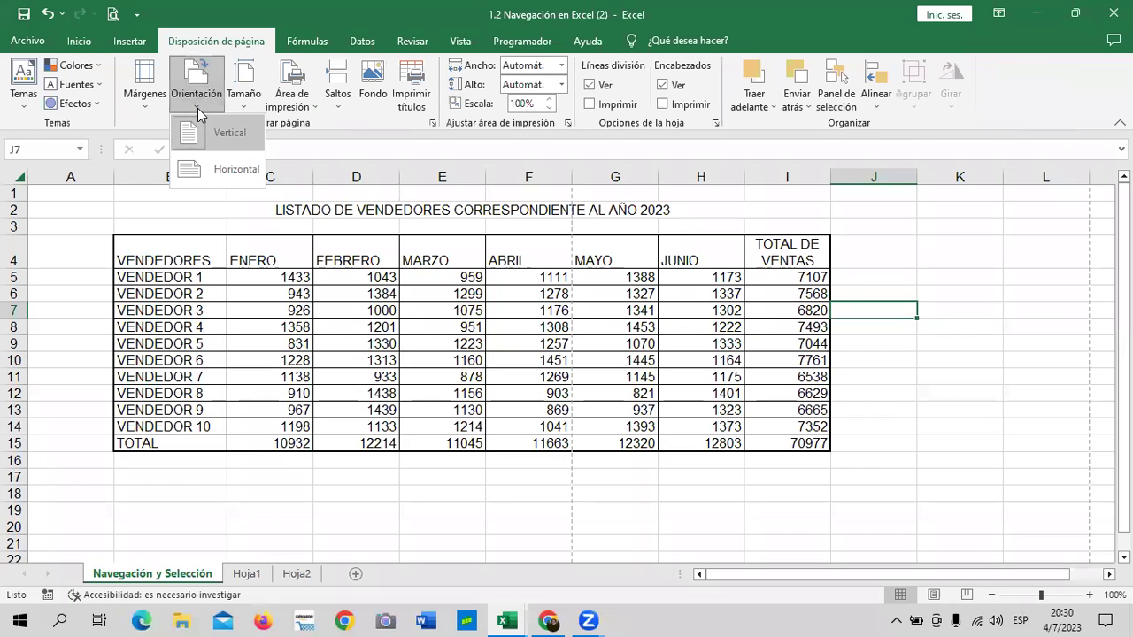
left_click(195, 171)
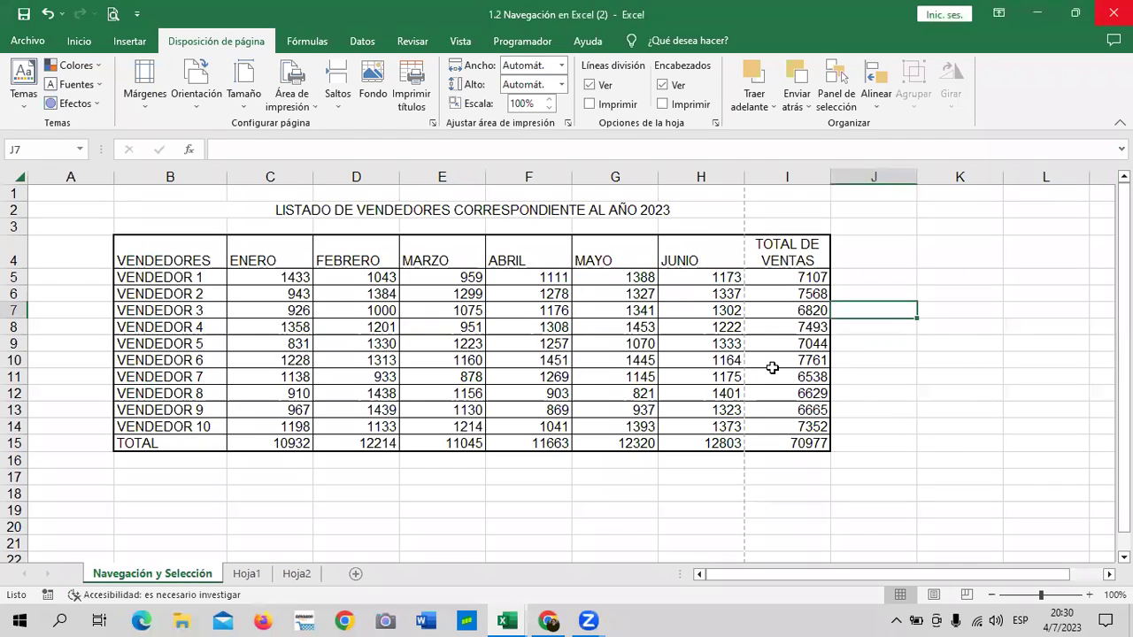
left_click(199, 96)
left_click(212, 132)
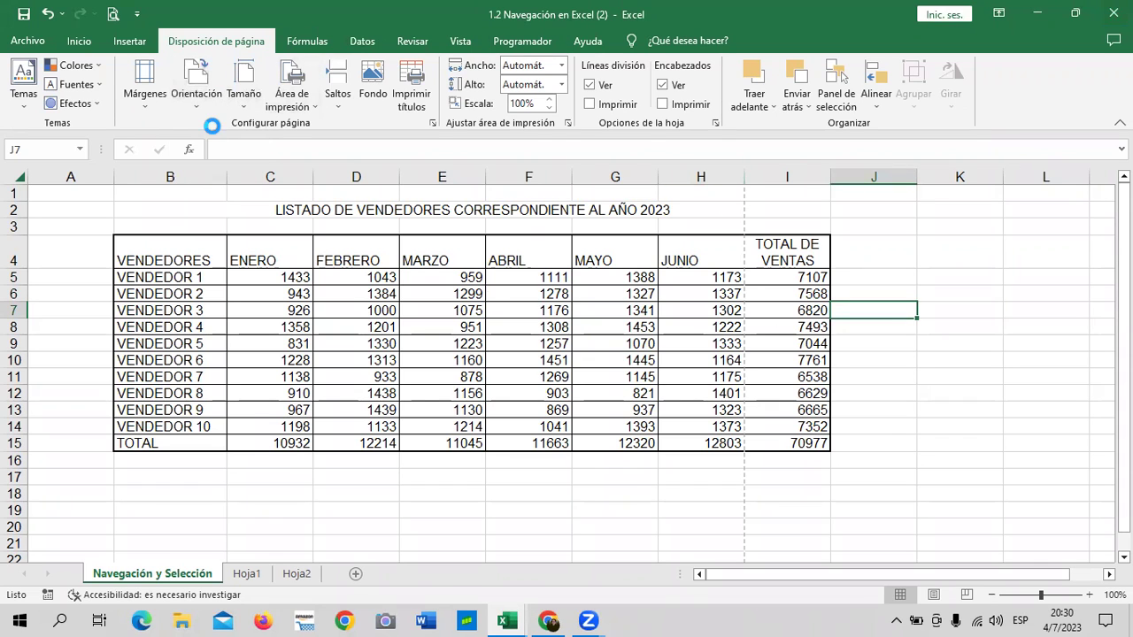
- Apply the Narrow (Estrecho) margin preset to the page
left_click(144, 97)
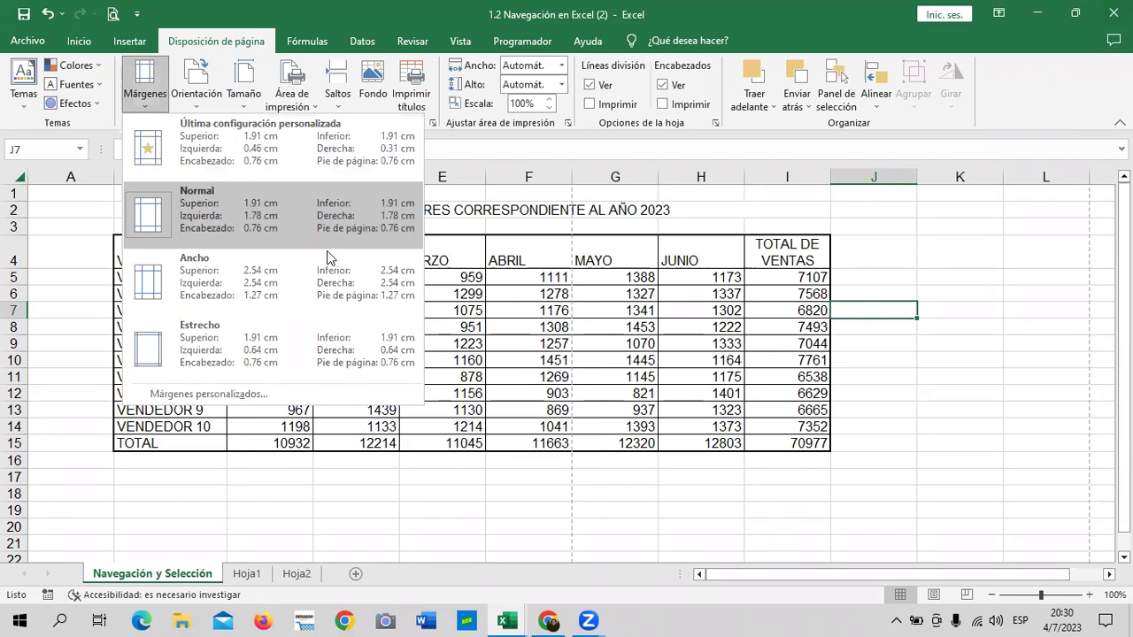
left_click(216, 363)
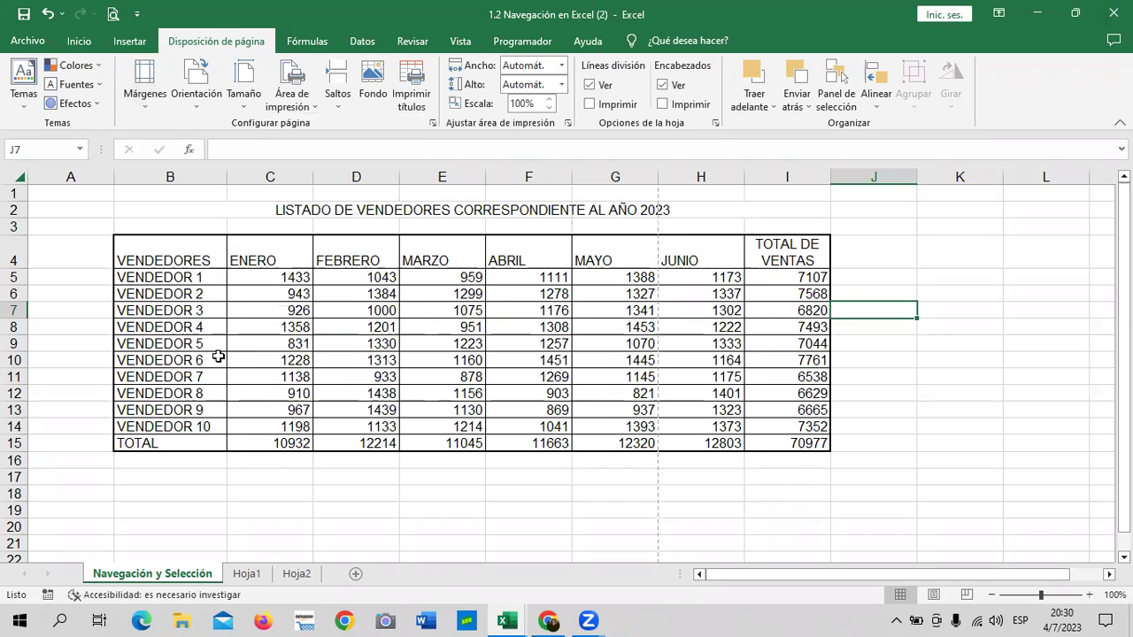
left_click(146, 97)
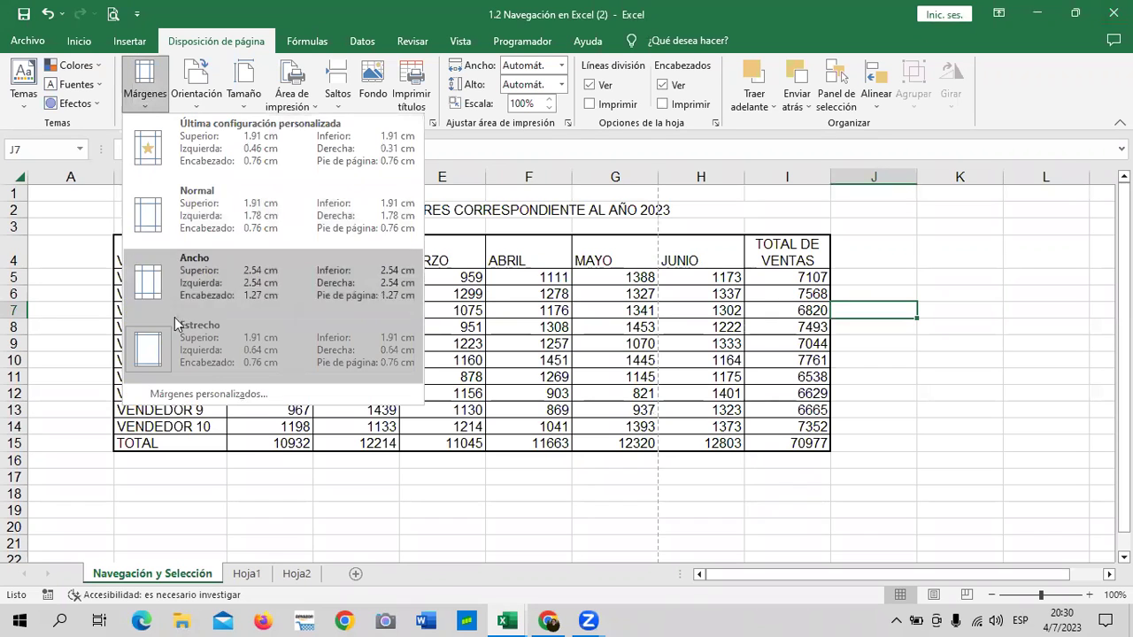
left_click(210, 359)
left_click(961, 476)
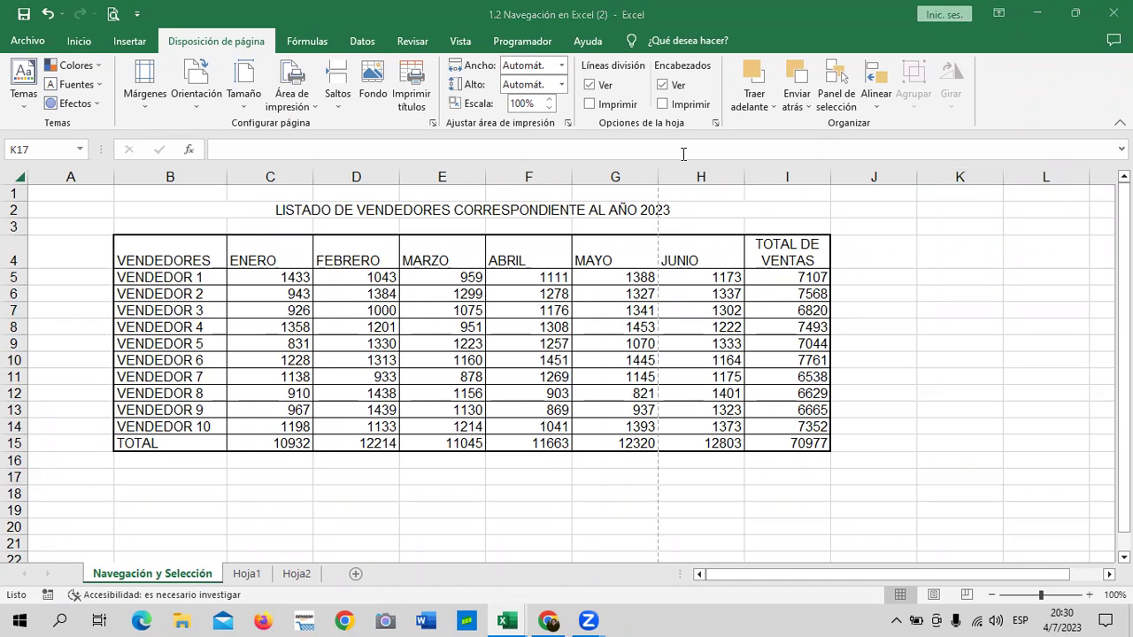
- Delete the empty column A with Ctrl+minus and open the print preview
left_click(87, 172)
right_click(88, 175)
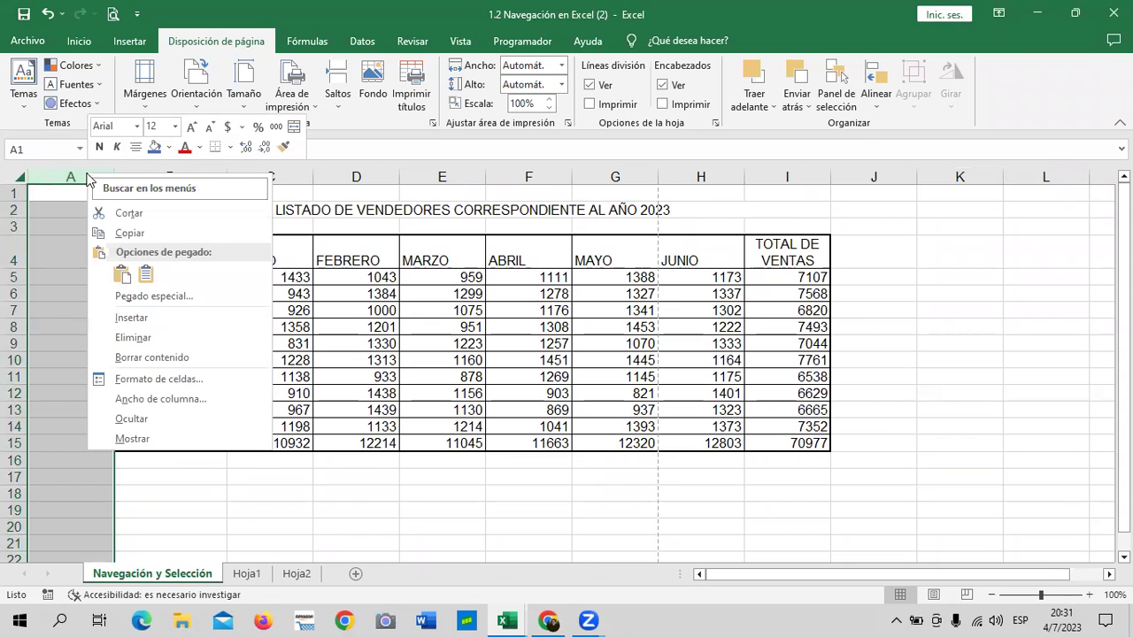
key("Escape")
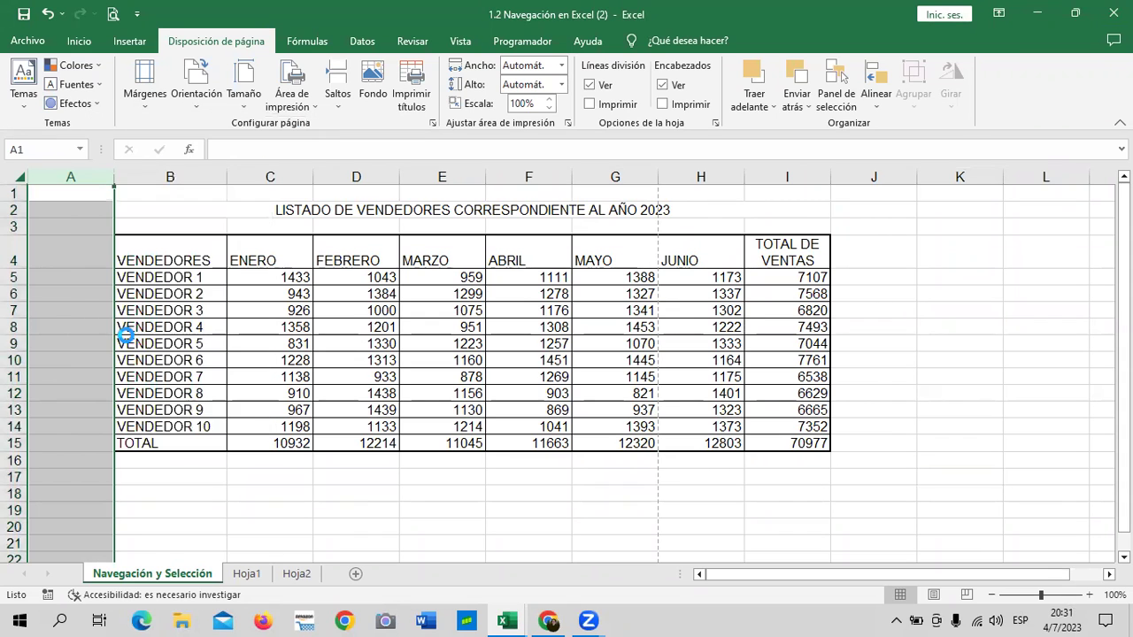
key("ctrl+minus")
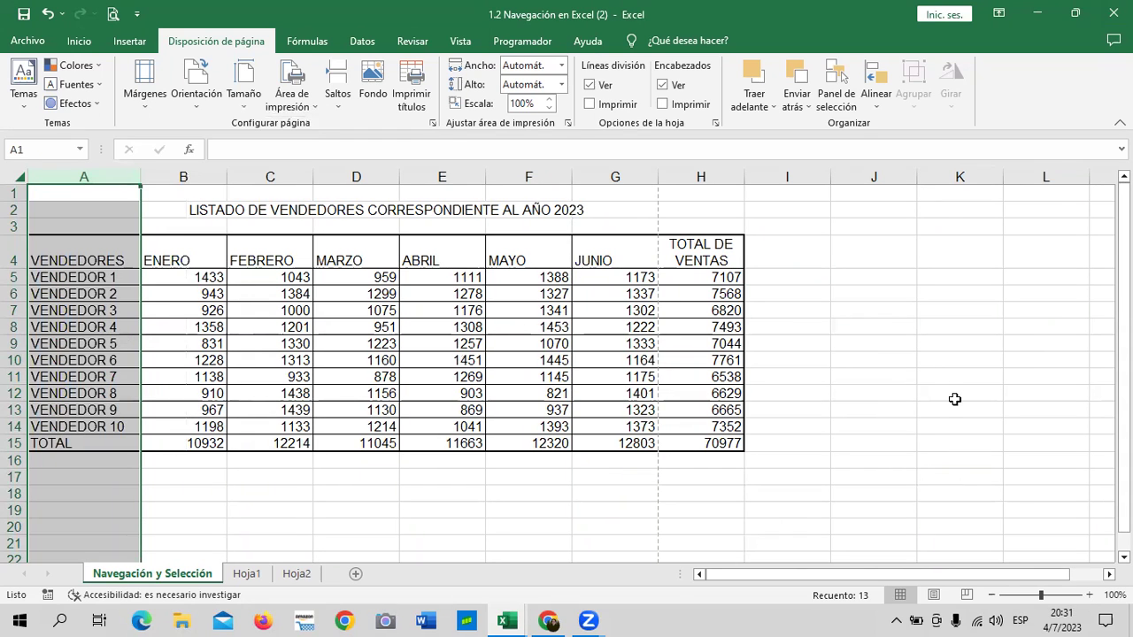
left_click(919, 382)
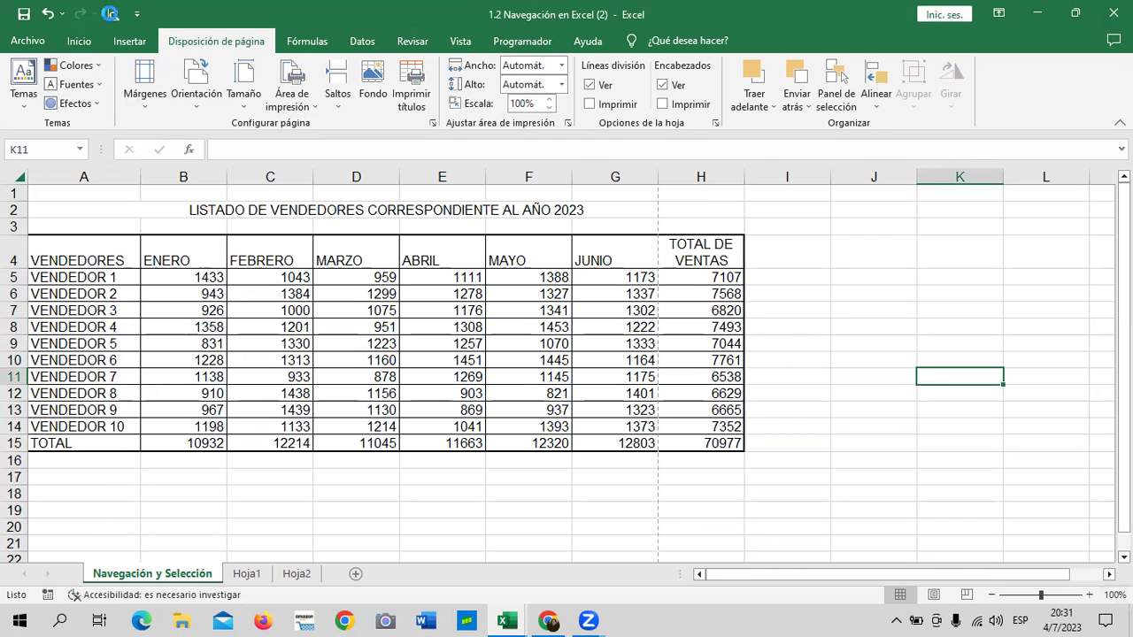
left_click(113, 14)
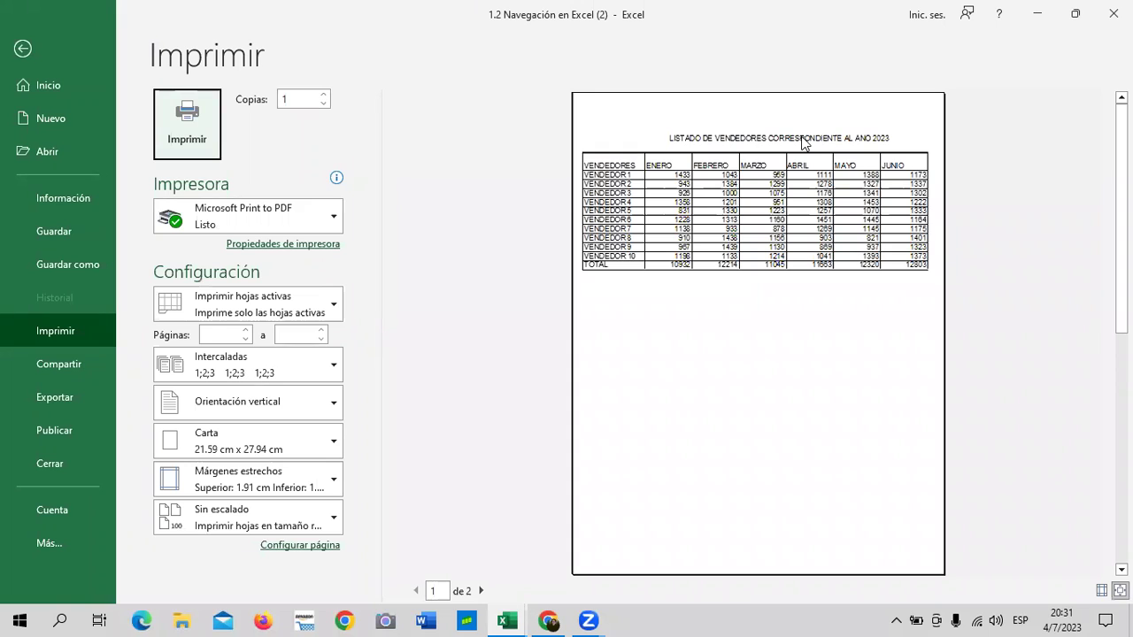
- Page through preview pages 1 and 2, then return to the worksheet
left_click(481, 590)
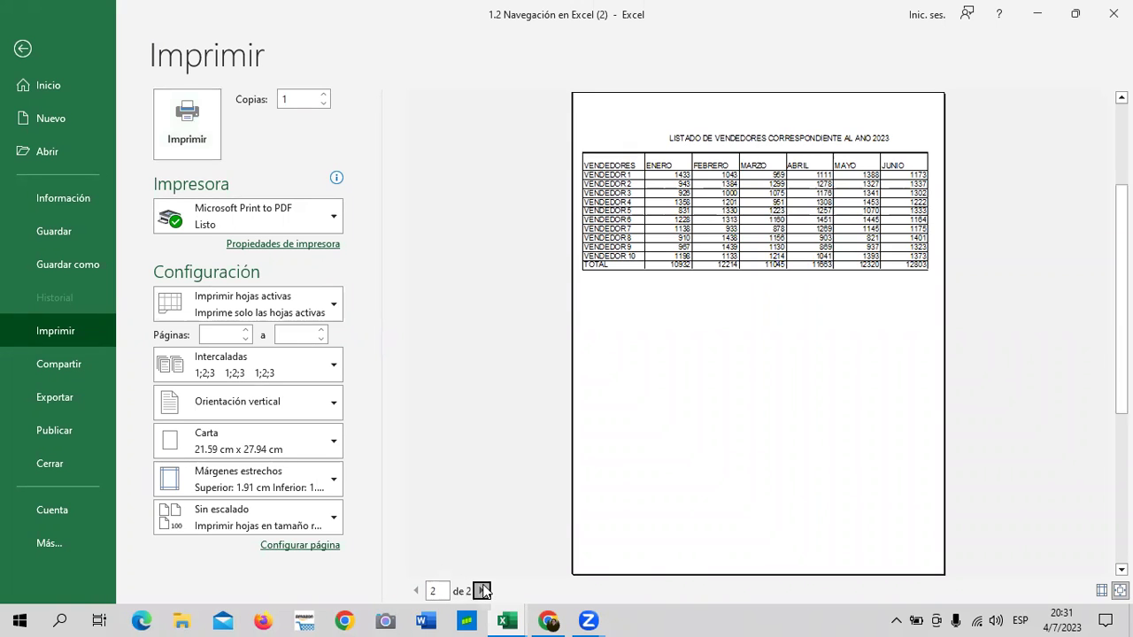
left_click(416, 591)
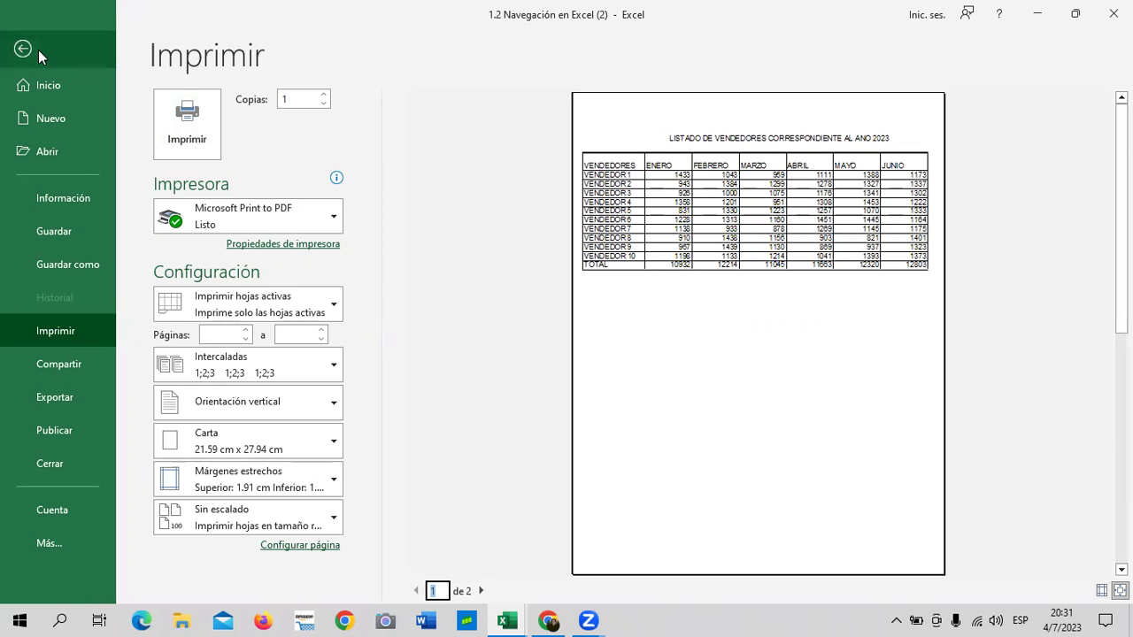
left_click(38, 50)
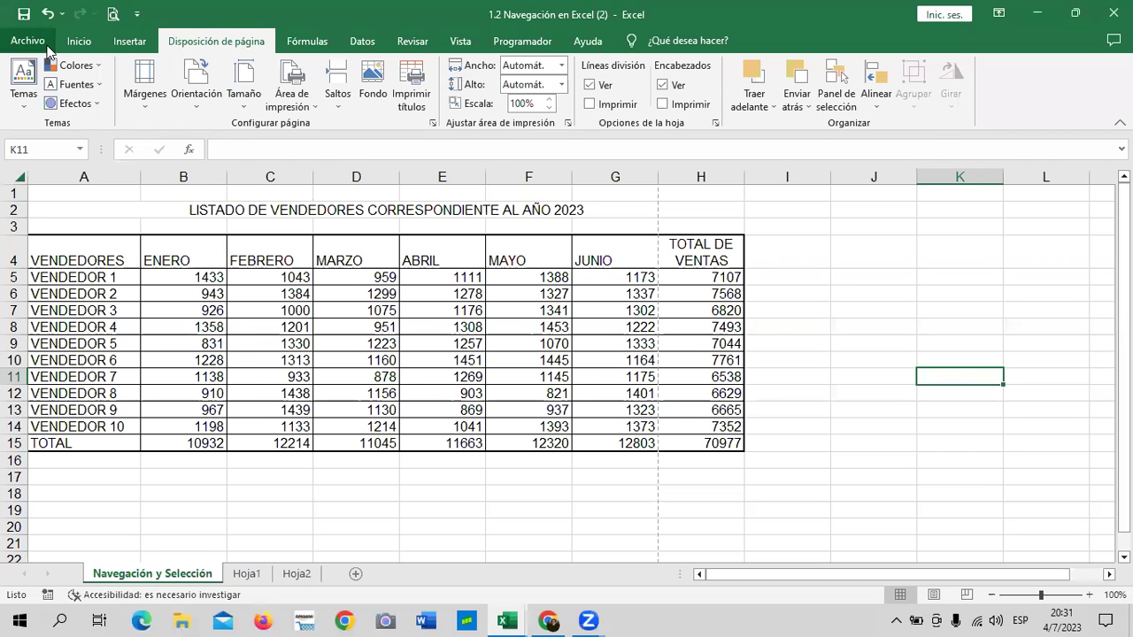
left_click(836, 307)
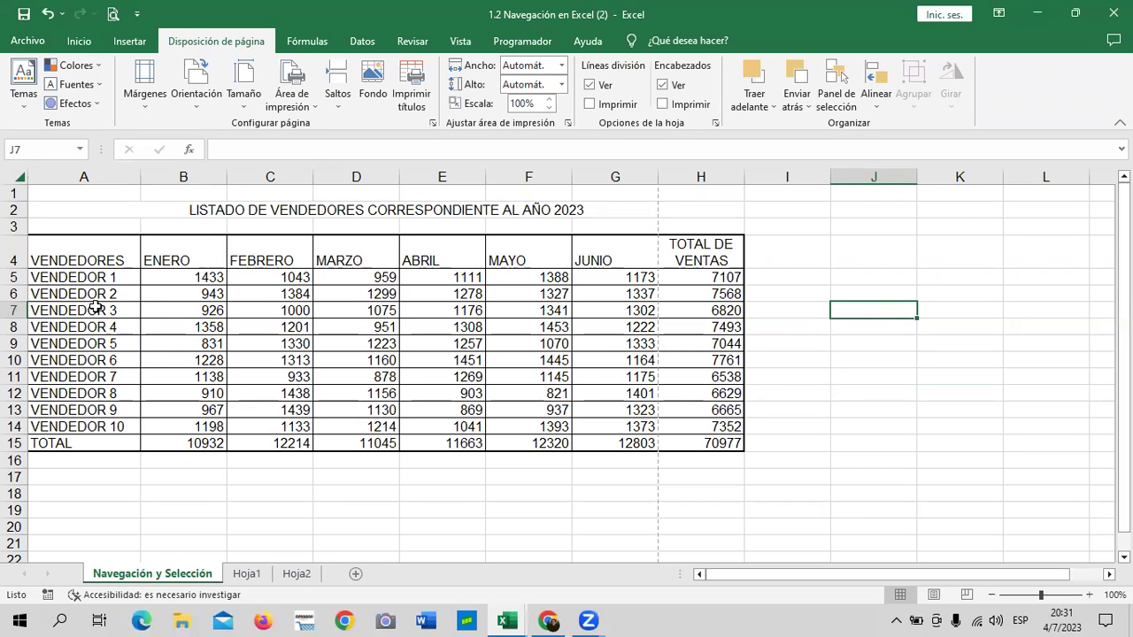
left_click(787, 393)
left_click(187, 280)
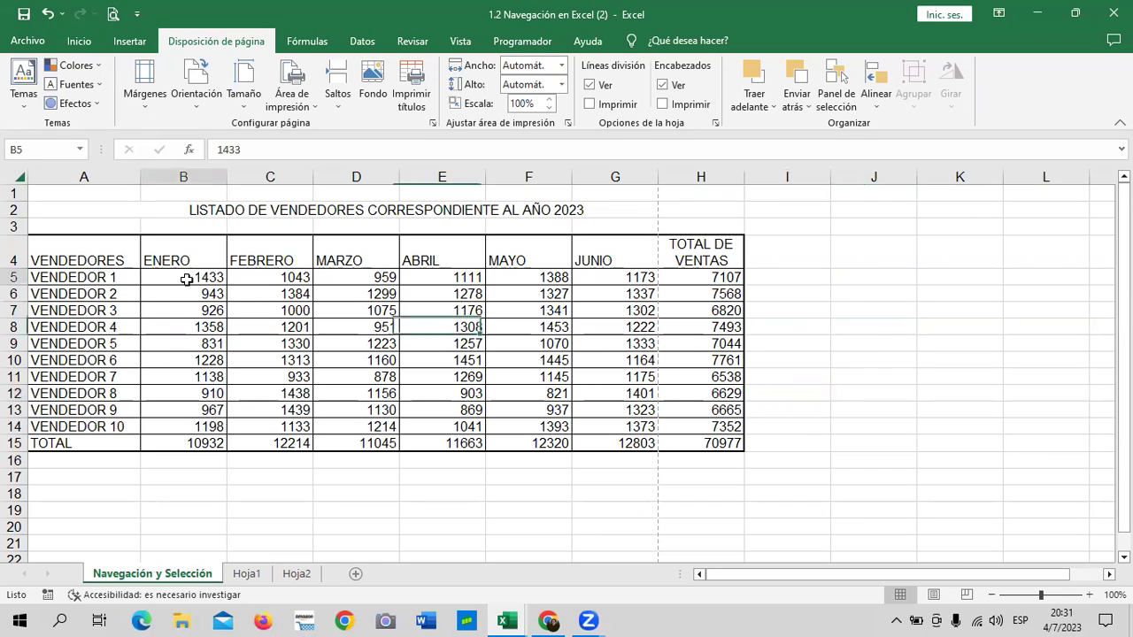
left_click_drag(223, 285, 219, 422)
left_click(653, 357)
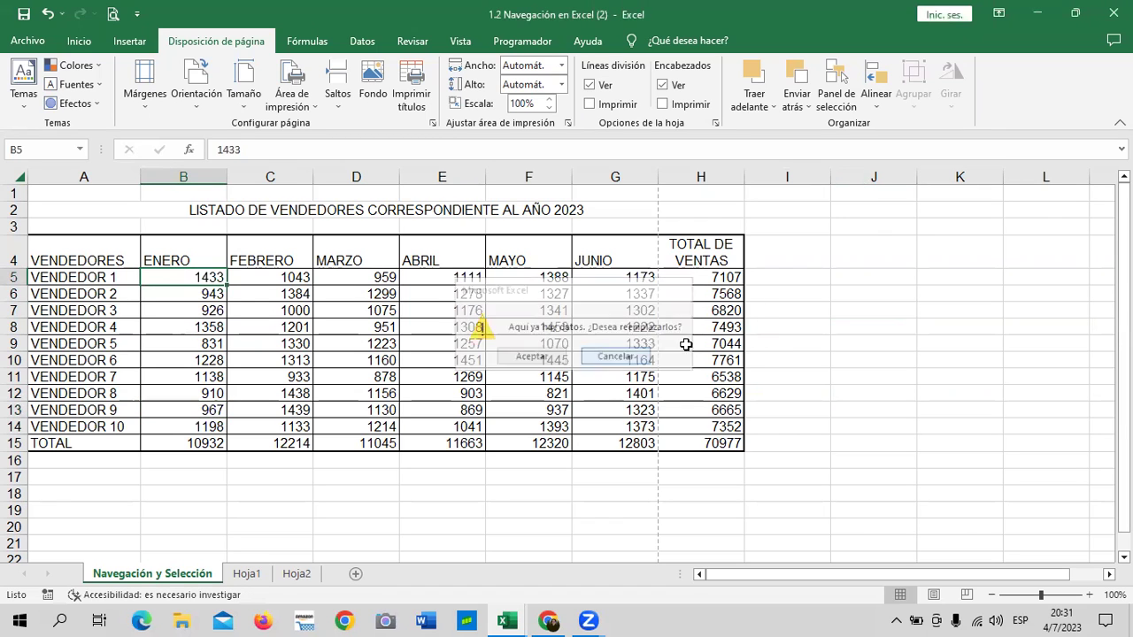
mouse_move(175, 276)
left_mouse_down()
mouse_move(556, 443)
mouse_move(708, 445)
left_mouse_up()
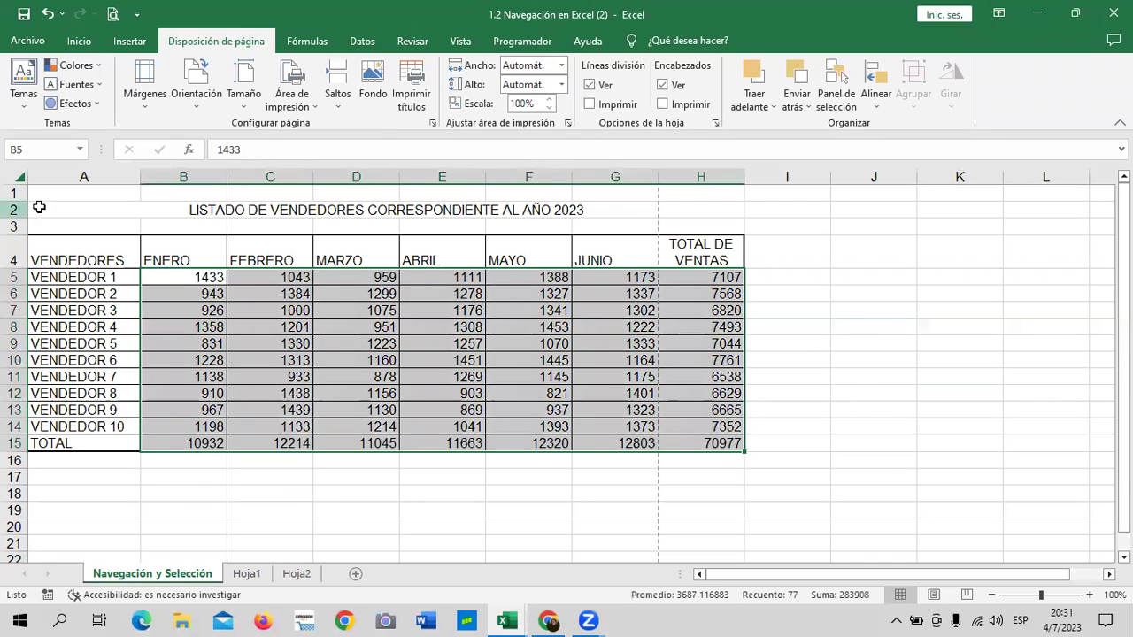
left_click(78, 41)
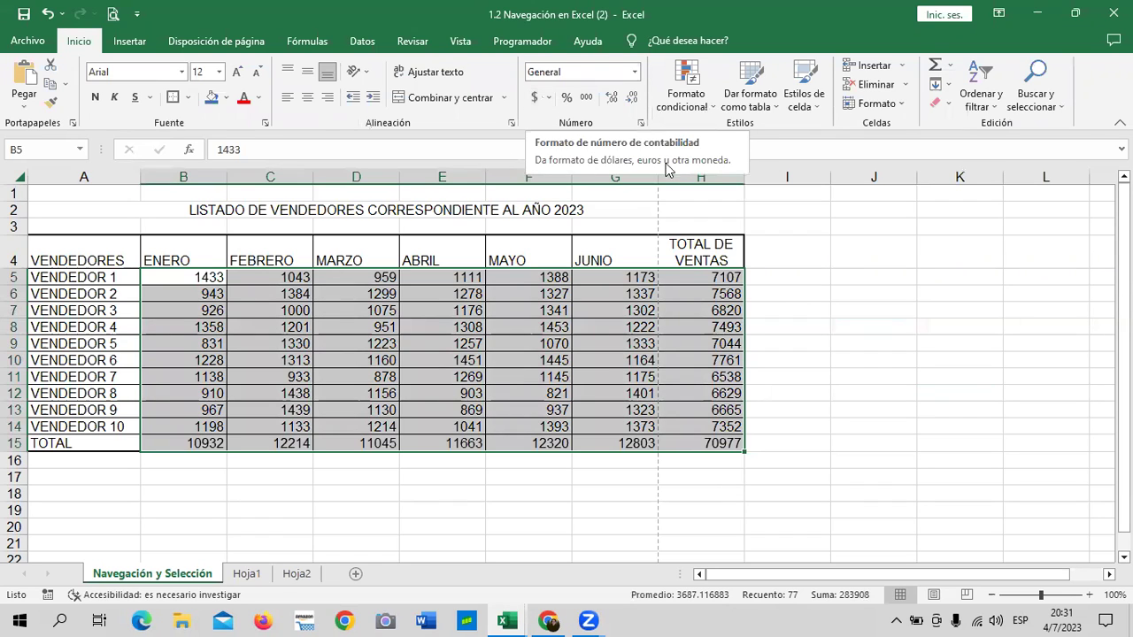
left_click(857, 358)
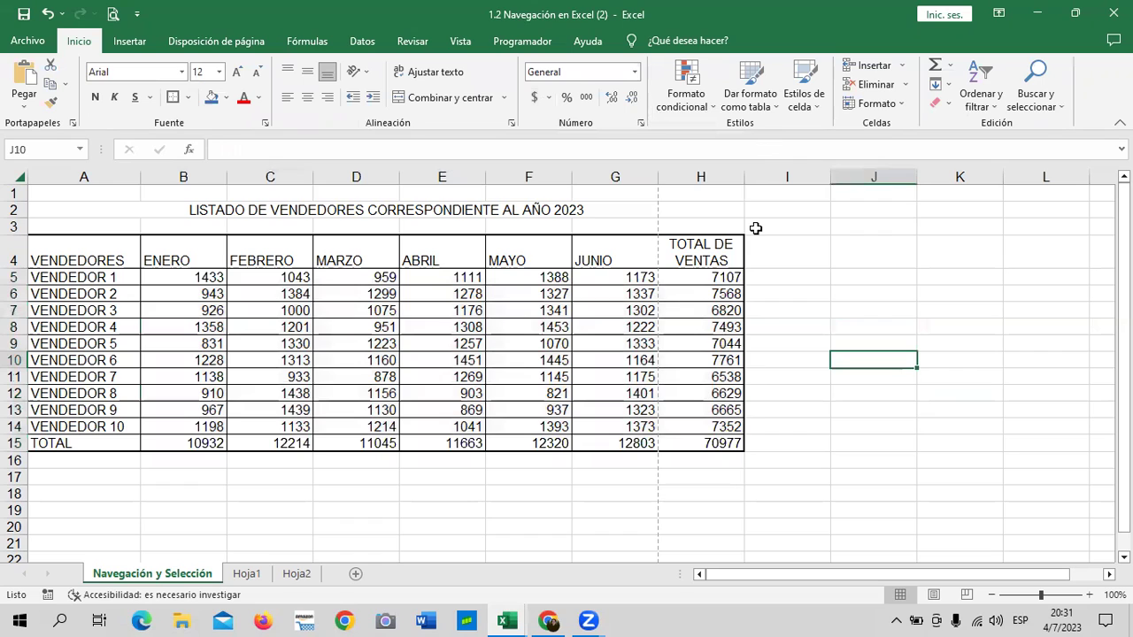
left_click(634, 73)
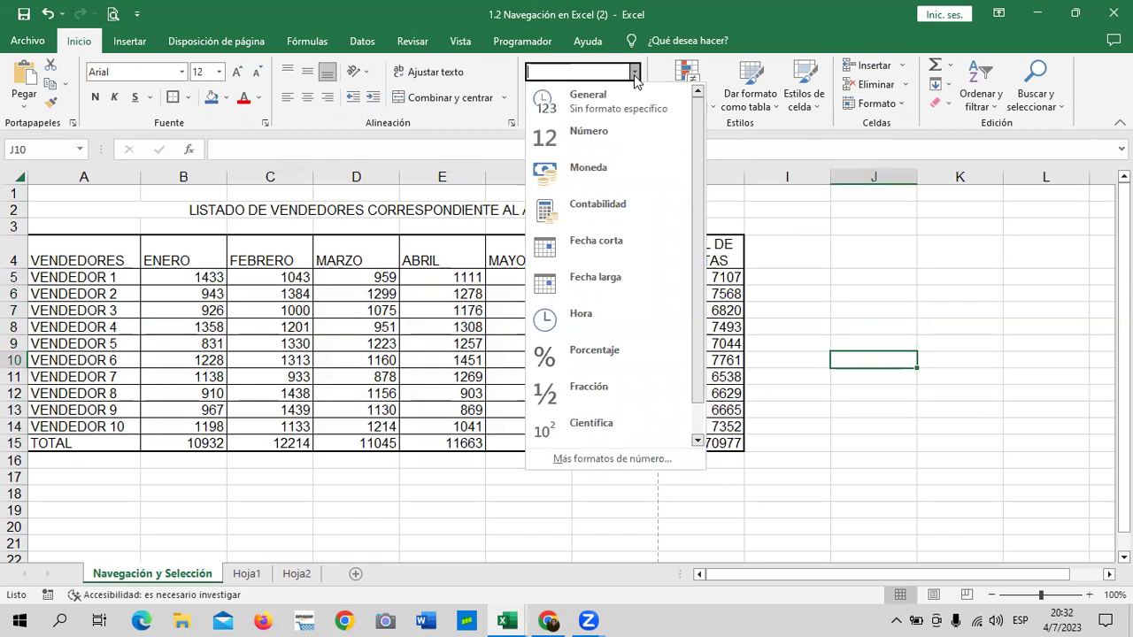
left_click(818, 351)
left_click(541, 279)
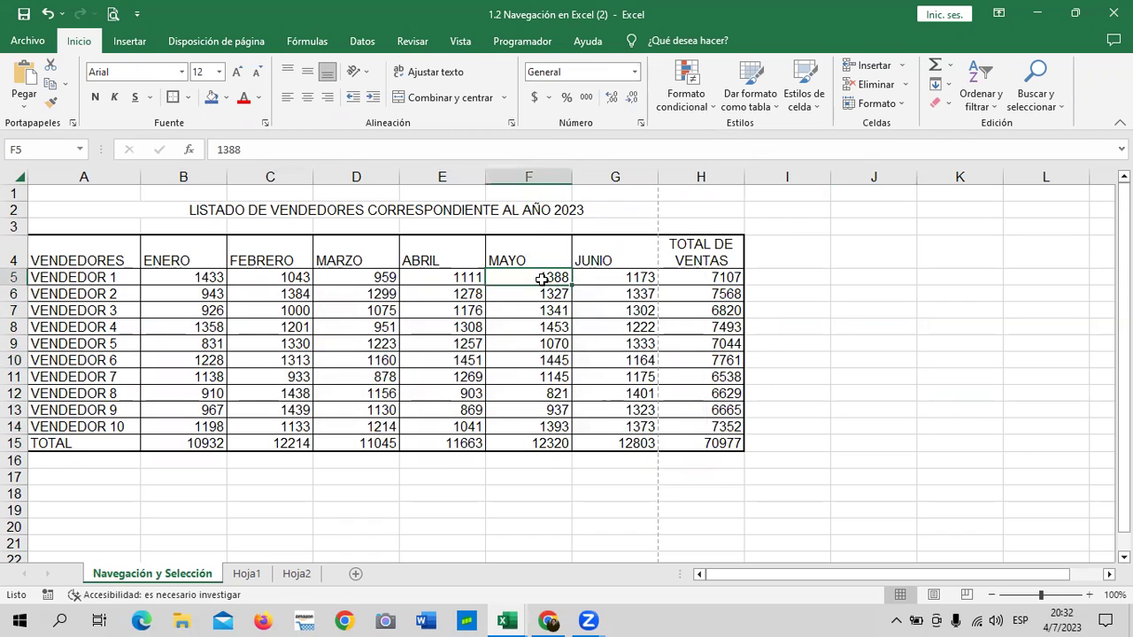
left_click(354, 257)
left_click(266, 277)
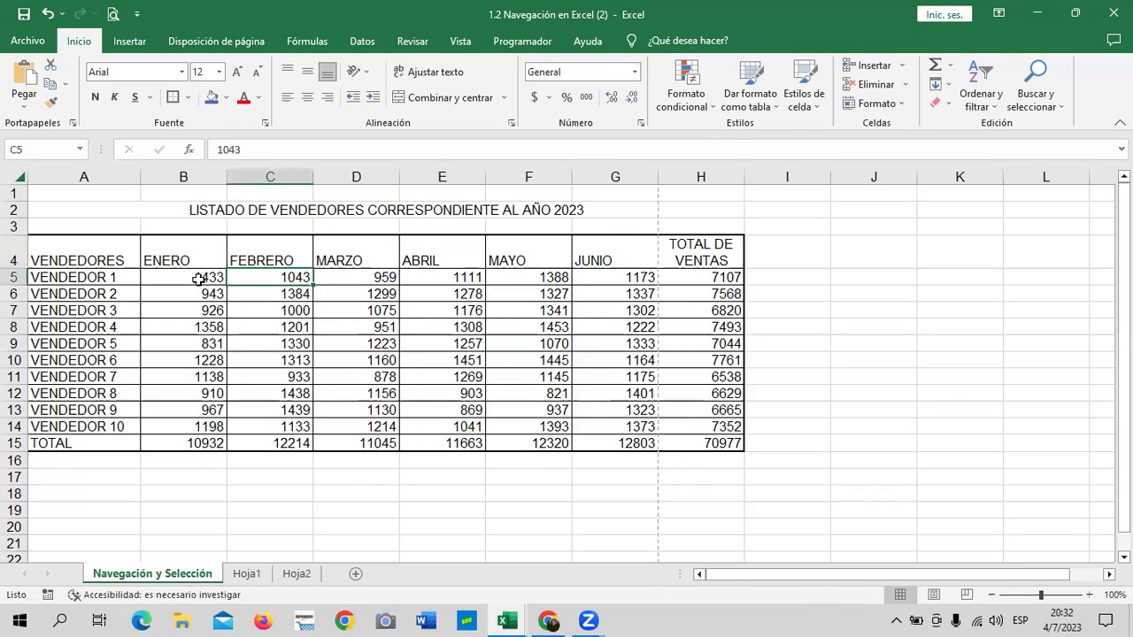
left_click_drag(199, 278, 721, 442)
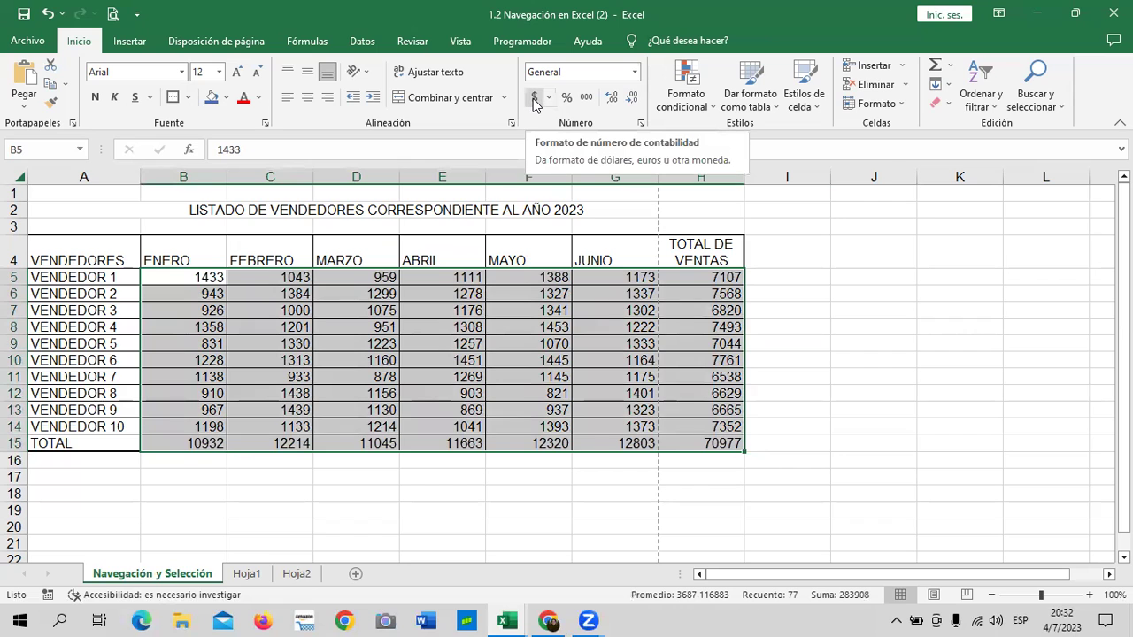
- Format B5:H15 as dollar accounting amounts and remove both decimal places
left_click(533, 100)
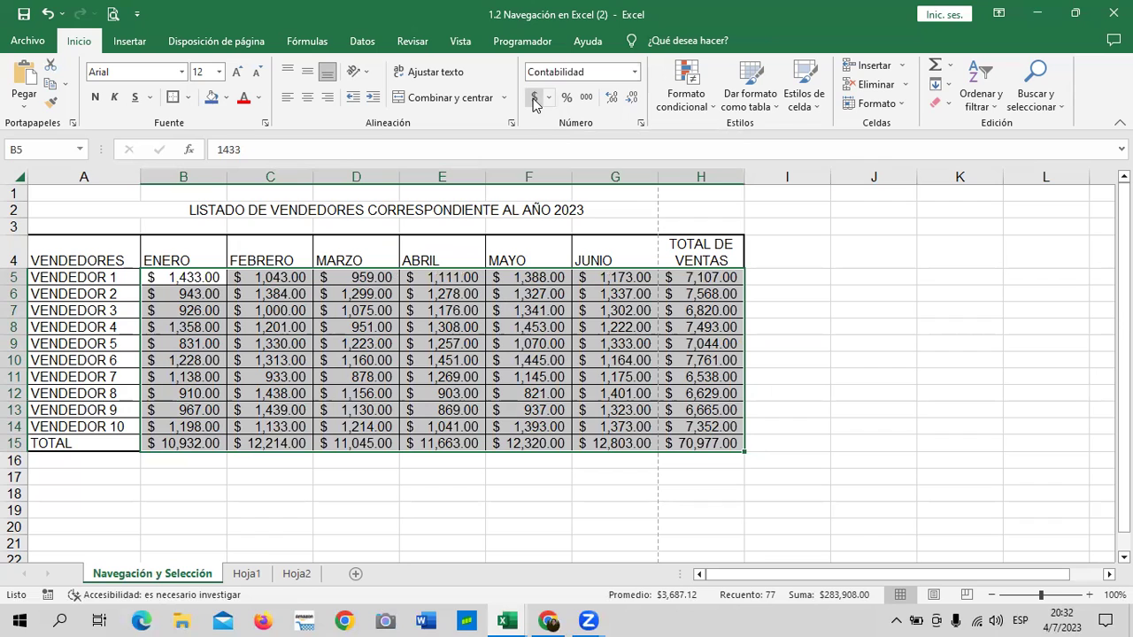
left_click(846, 375)
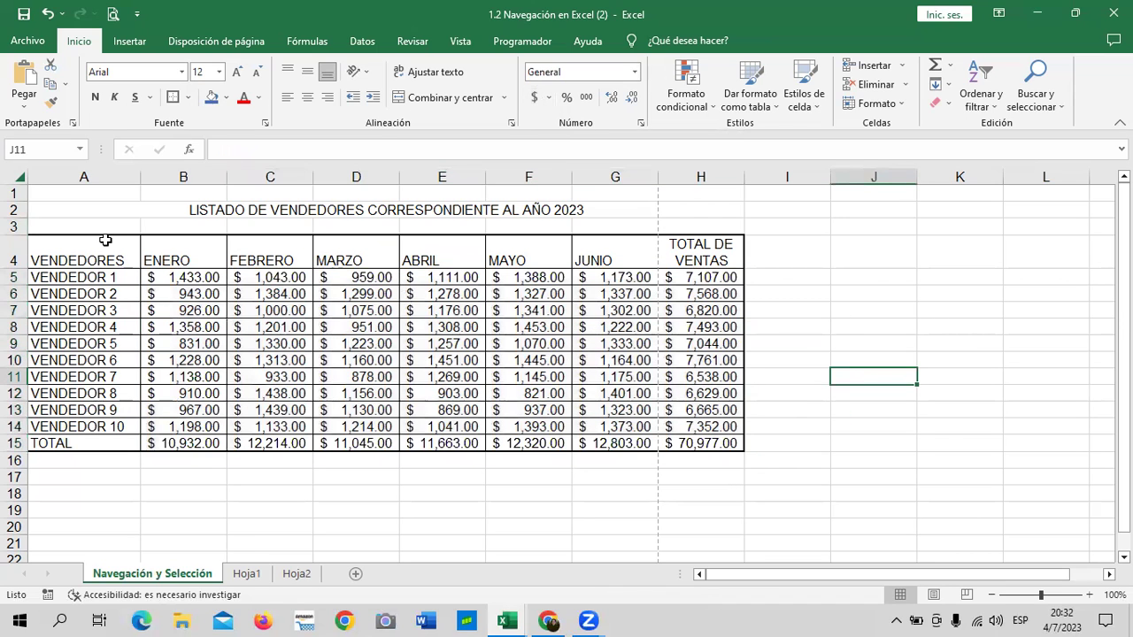
left_click_drag(190, 276, 716, 448)
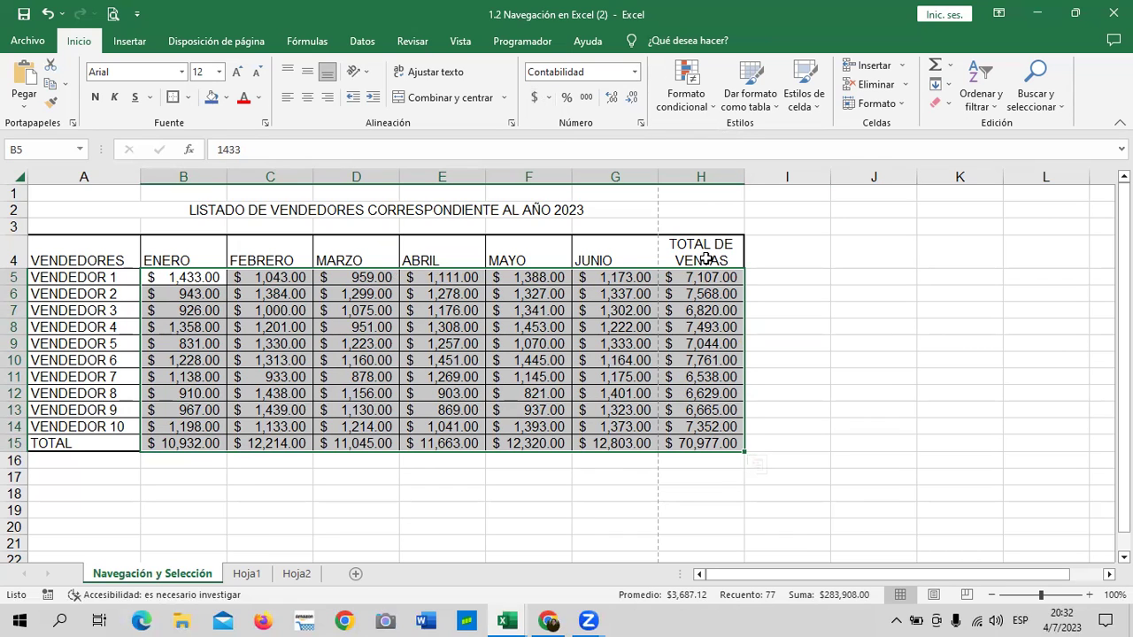
left_click(842, 306)
mouse_move(179, 280)
left_mouse_down()
mouse_move(217, 395)
mouse_move(721, 442)
left_mouse_up()
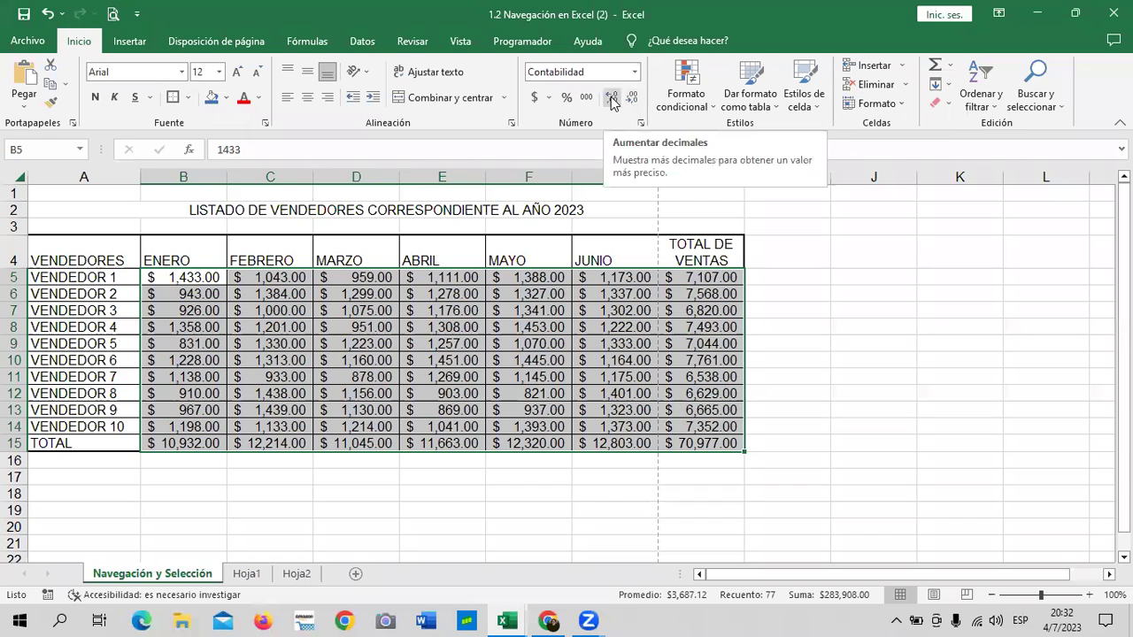
left_click(631, 99)
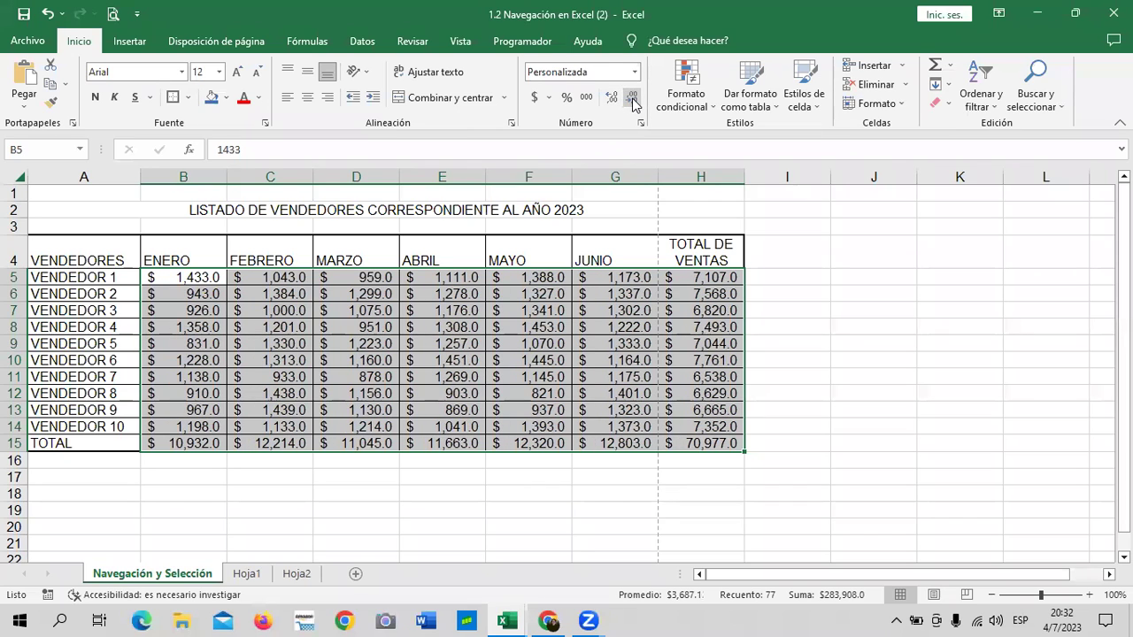
left_click(632, 99)
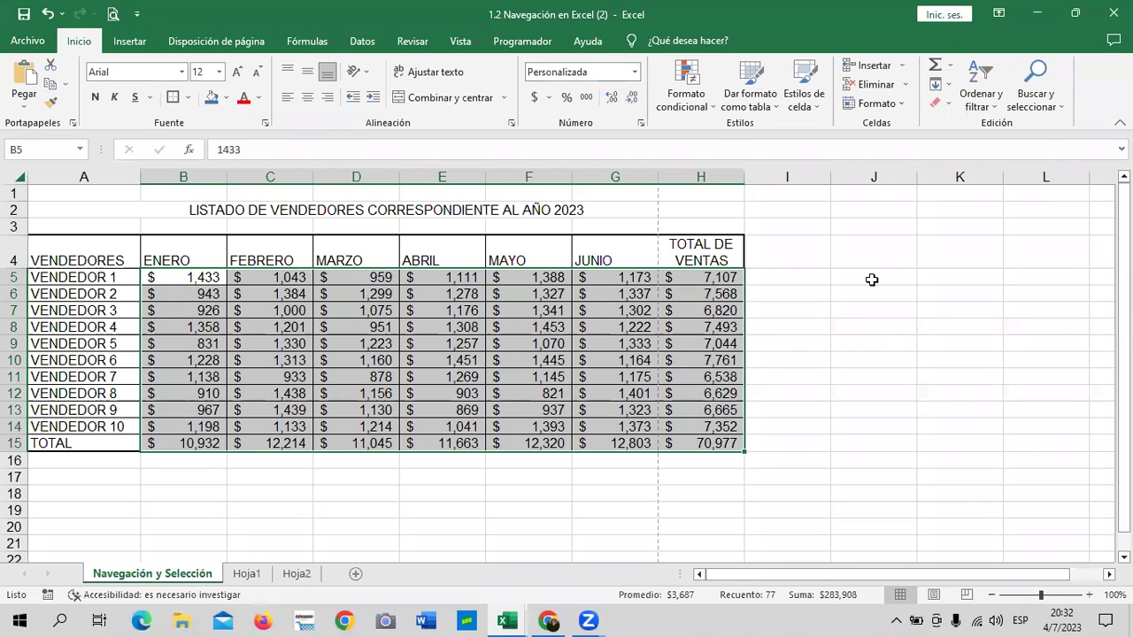
left_click(904, 329)
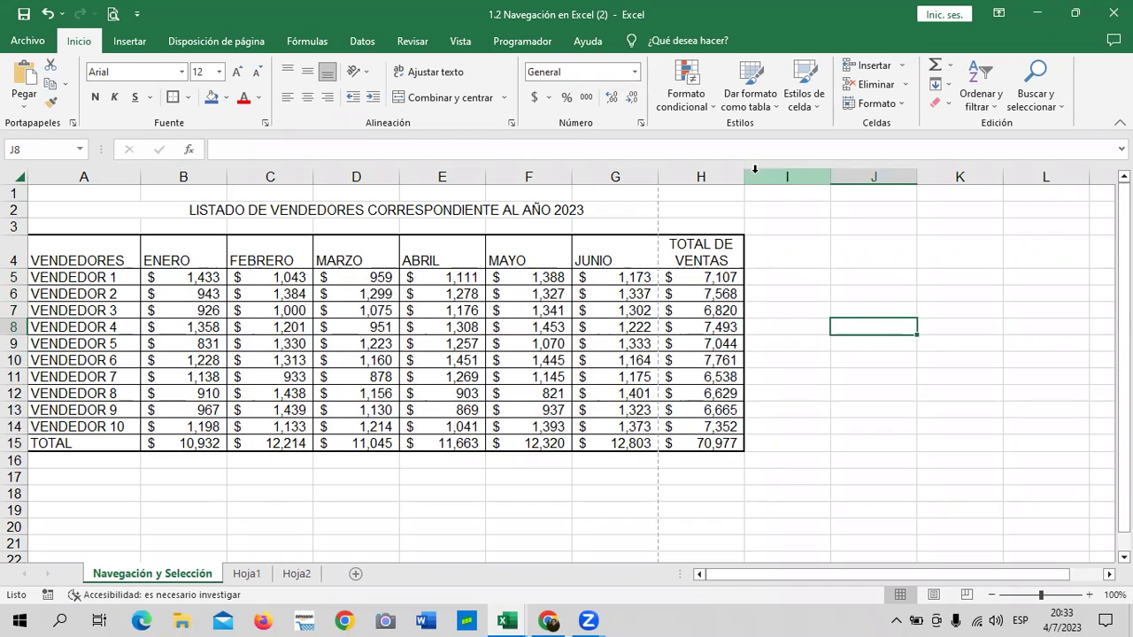
- Check column H's width and briefly resize column I before restoring it
left_click_drag(745, 172, 745, 171)
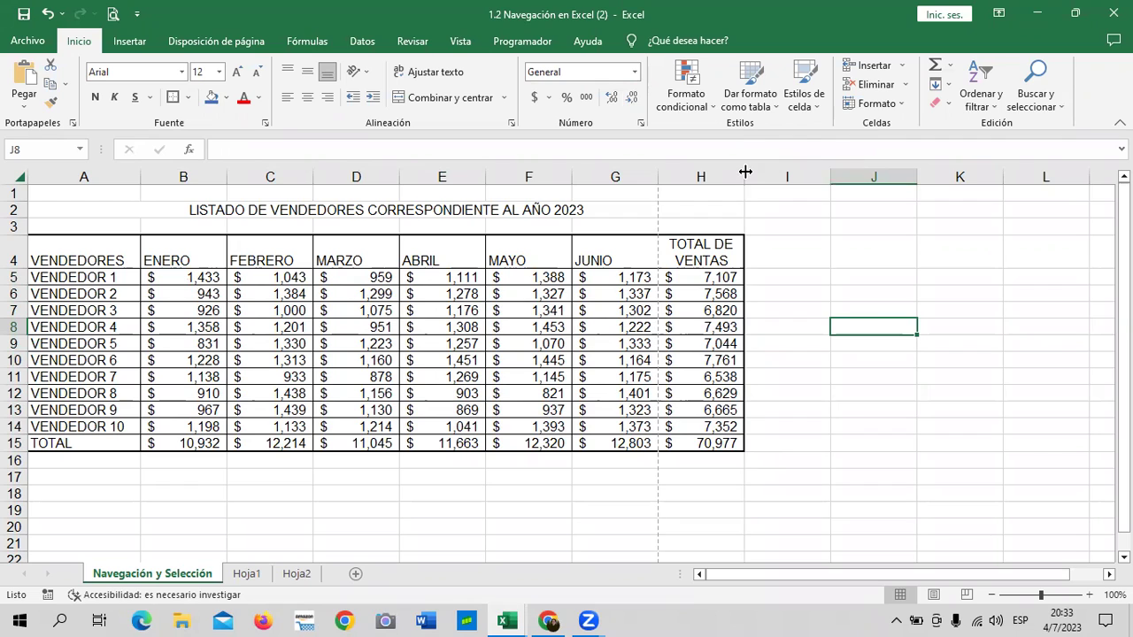
left_click(790, 225)
mouse_move(830, 177)
left_mouse_down()
mouse_move(954, 173)
mouse_move(794, 187)
left_mouse_up()
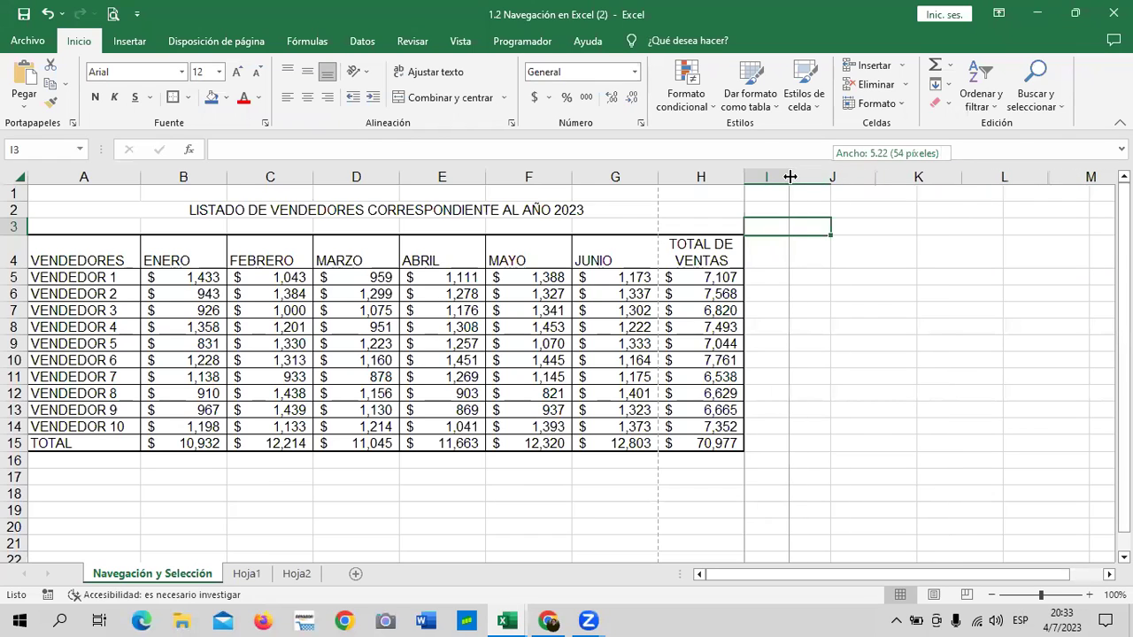
left_click_drag(795, 188, 830, 181)
left_click(853, 314)
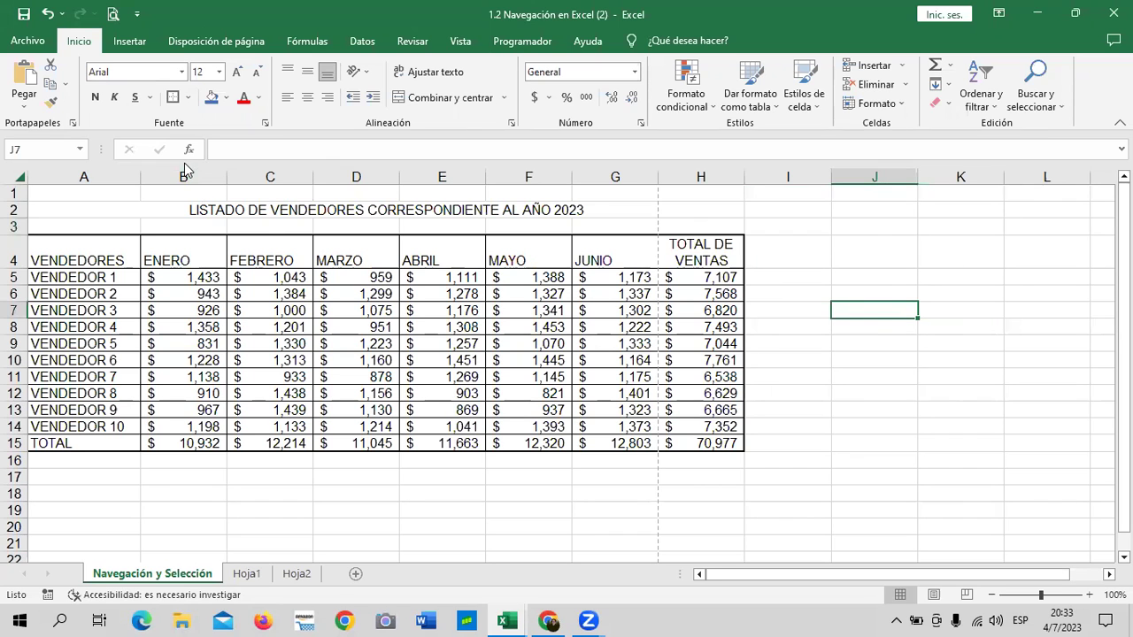
- Set the column width of columns B through H to 9
left_click_drag(184, 177, 690, 192)
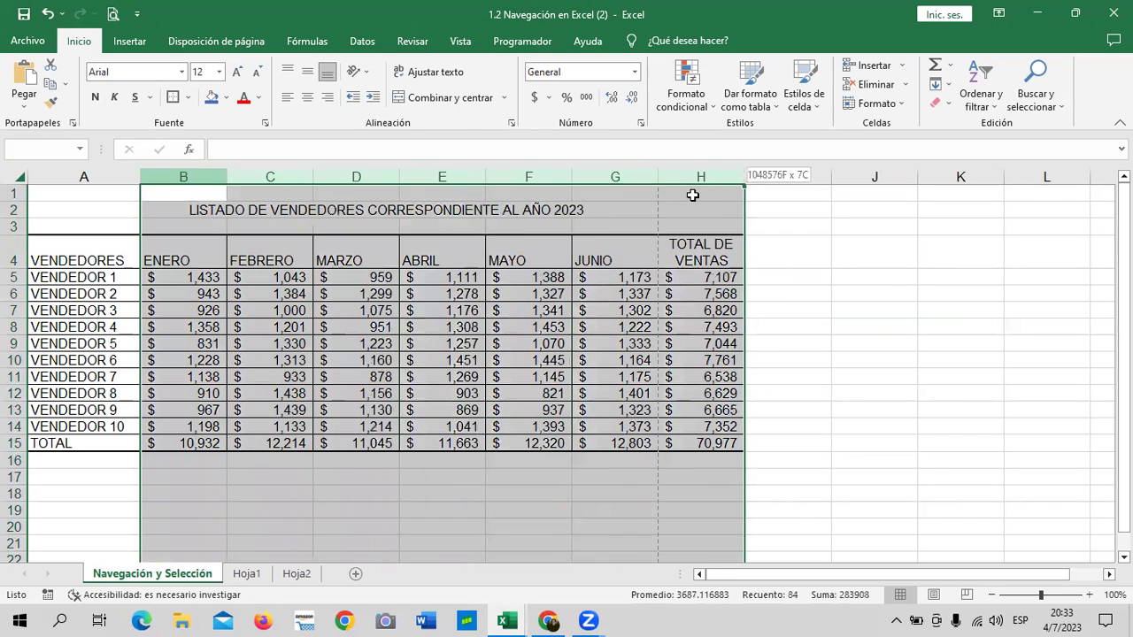
left_click(863, 244)
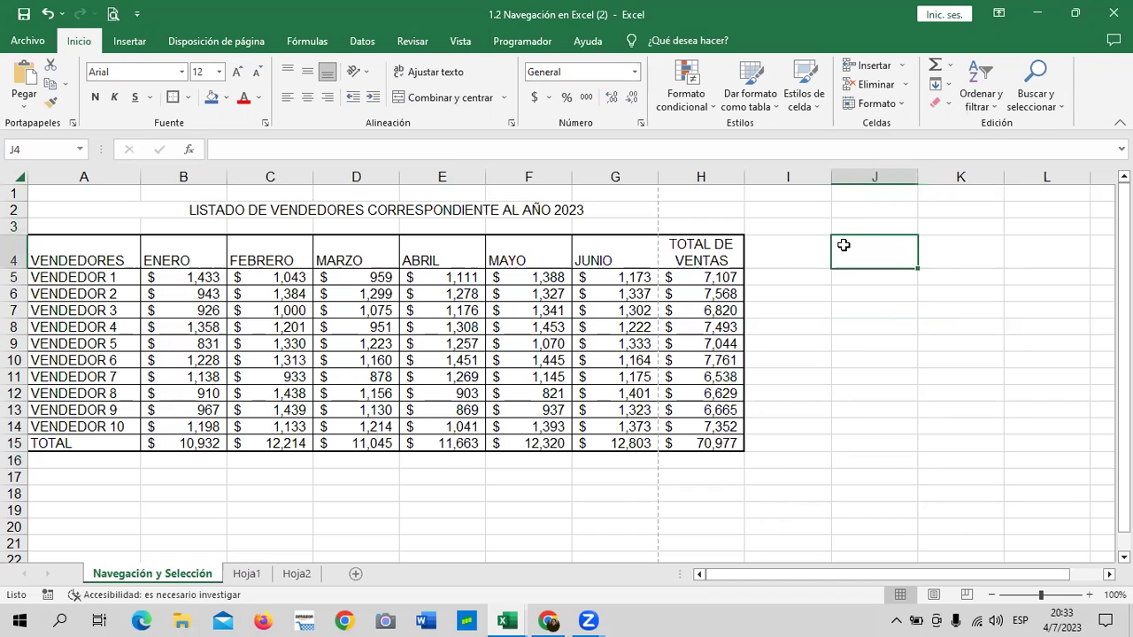
left_click_drag(195, 173, 719, 219)
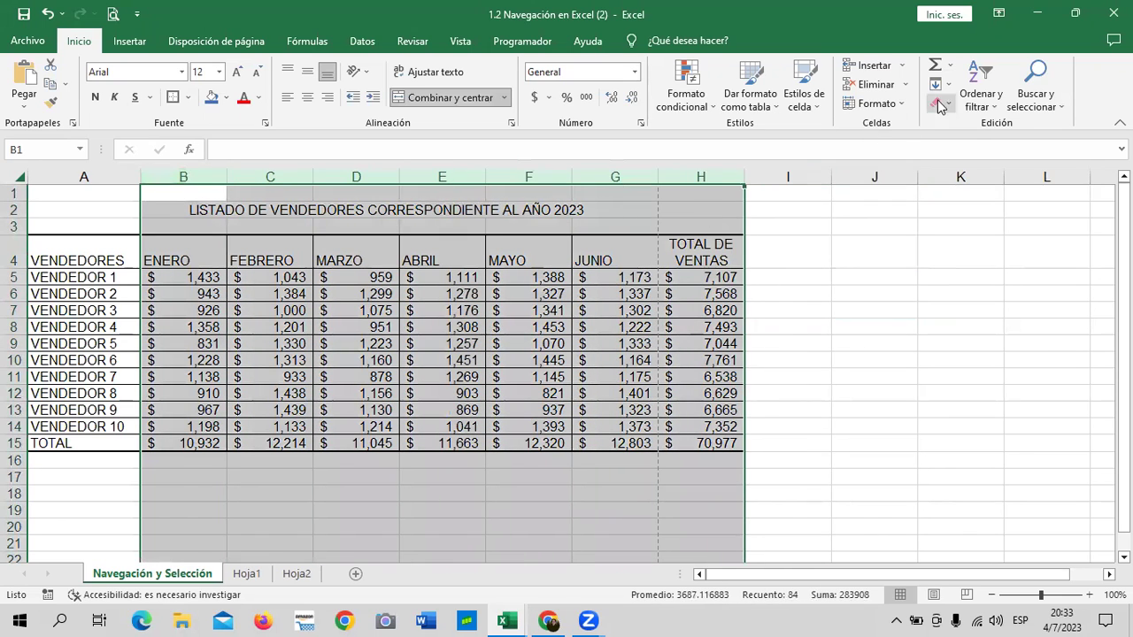
left_click(885, 103)
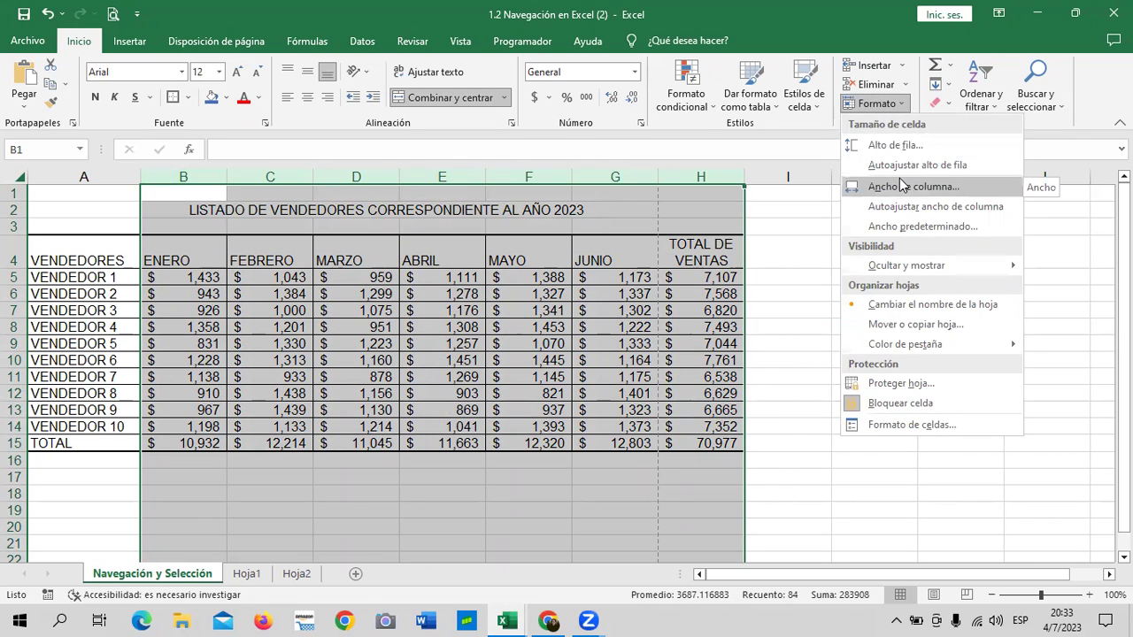
right_click(398, 296)
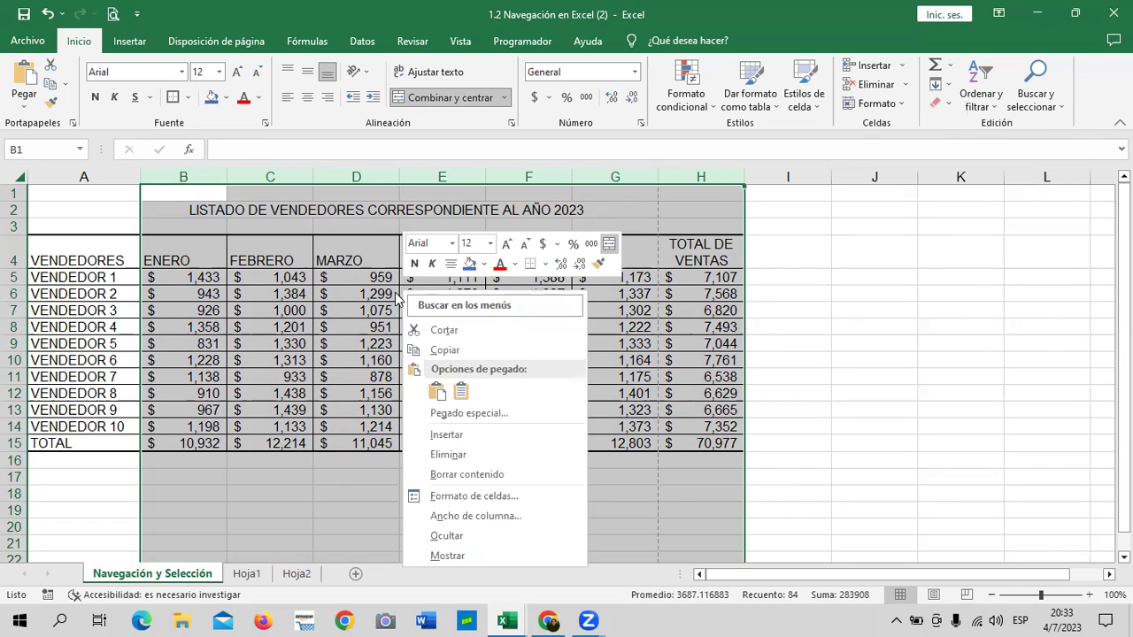
left_click(473, 514)
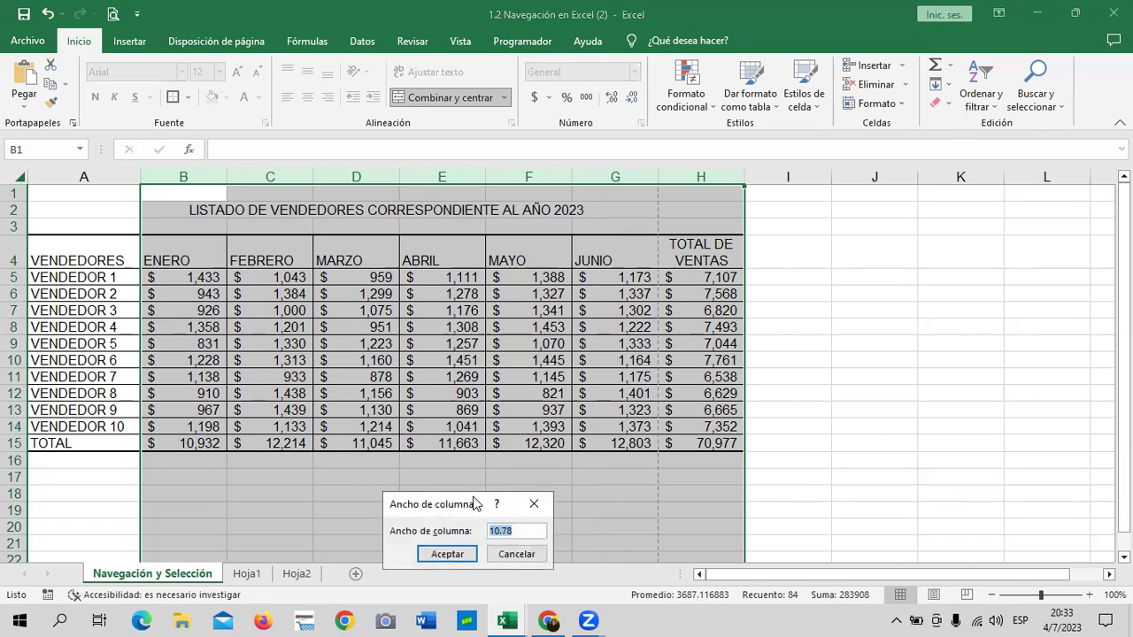
left_click_drag(475, 503, 855, 262)
left_click(905, 288)
key("BackSpace")
key("BackSpace")
key("BackSpace")
key("BackSpace")
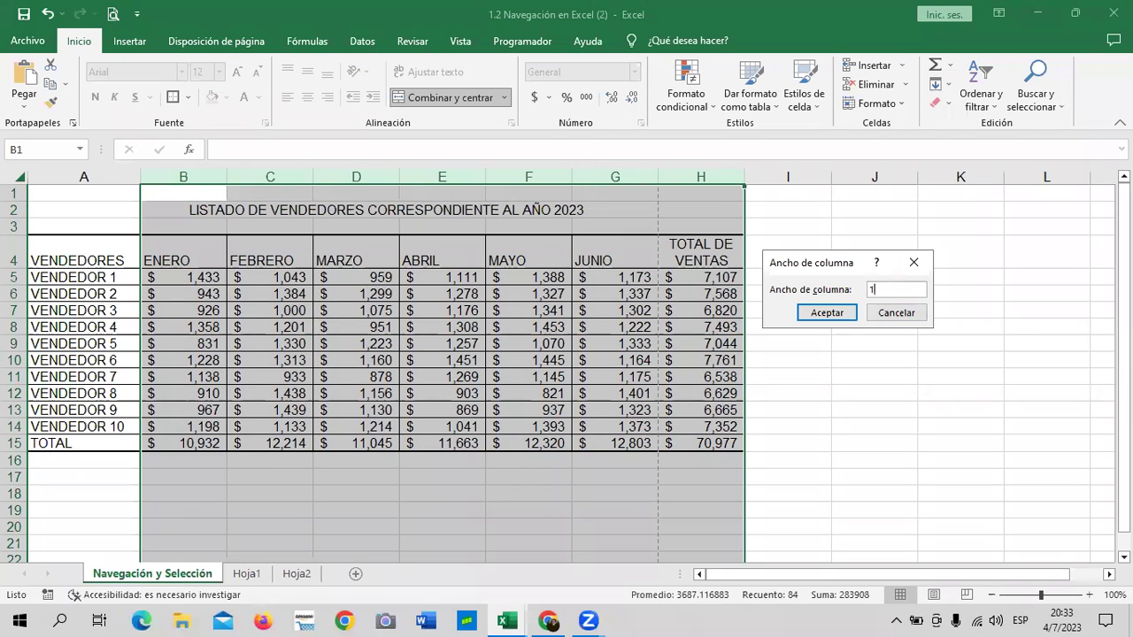
type("9")
key("Return")
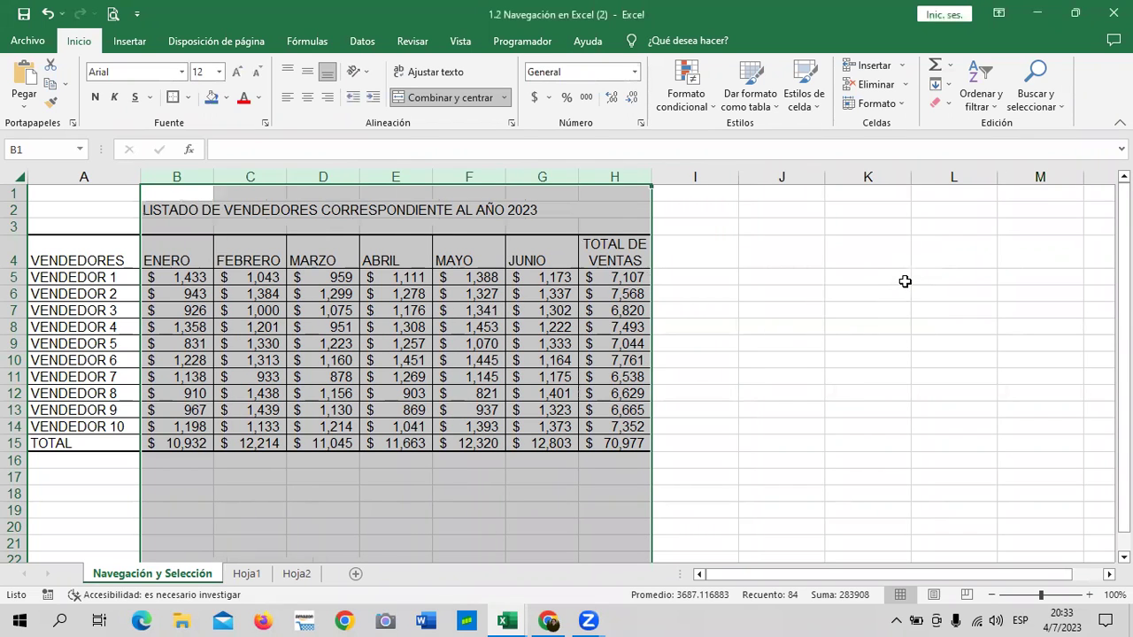
- Set columns B through H to a column width of 6
left_click(802, 357)
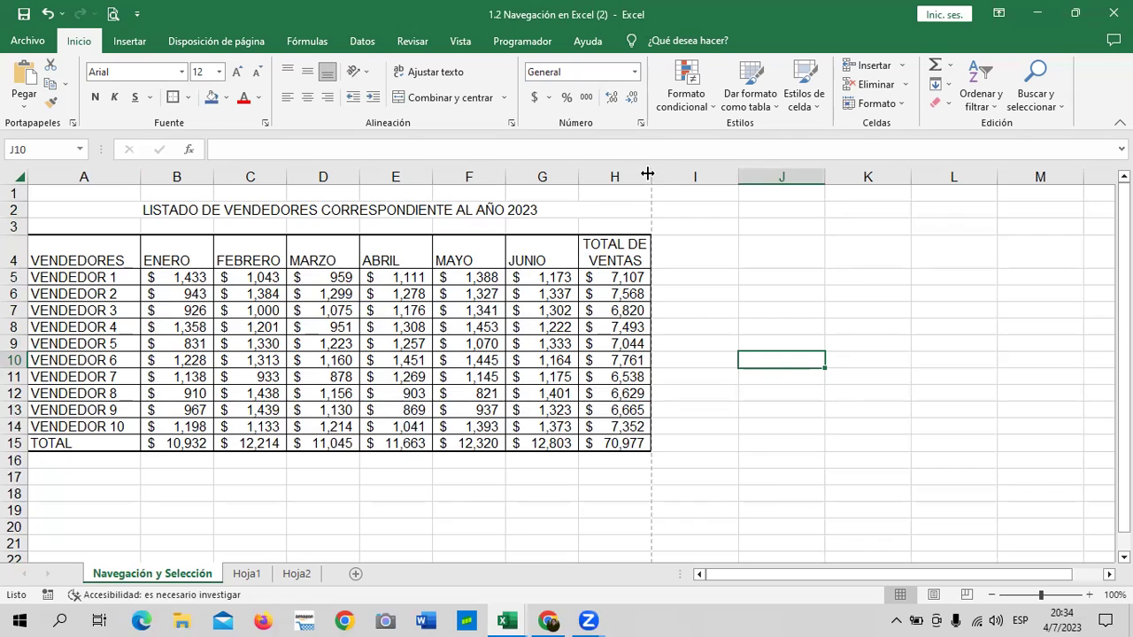
left_click(193, 176)
left_click_drag(285, 176, 614, 177)
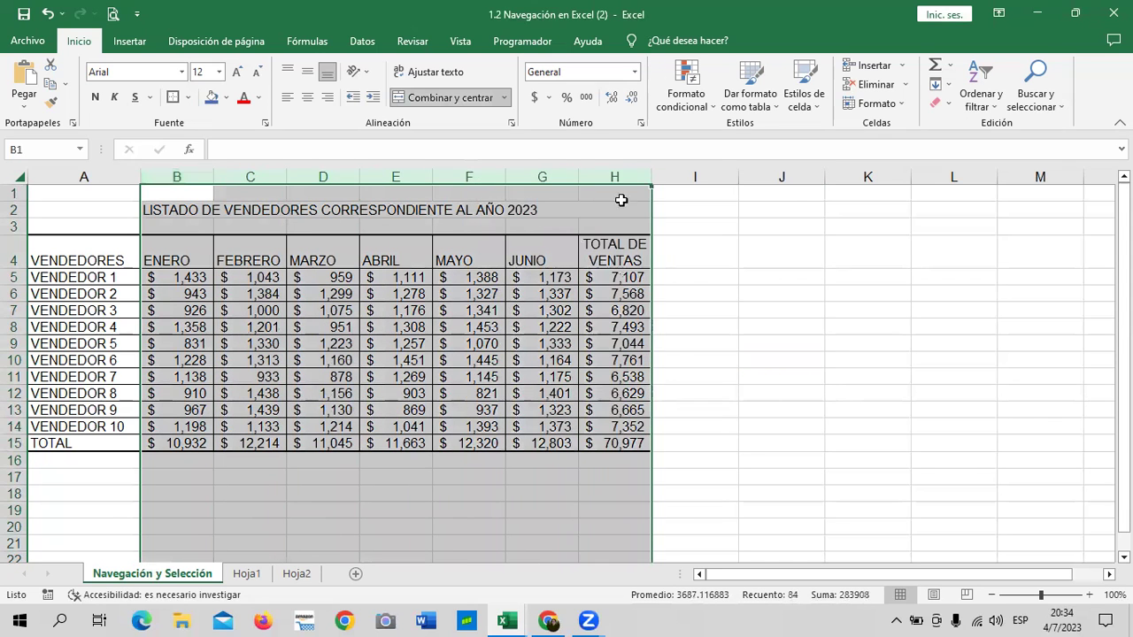
right_click(611, 205)
left_click(254, 488)
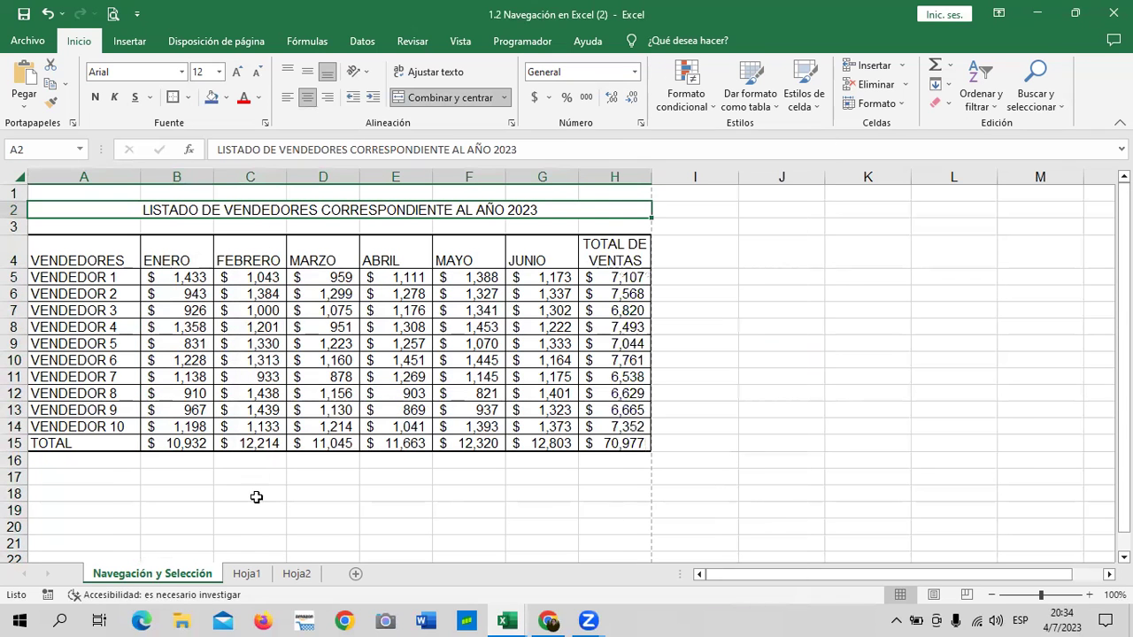
left_click_drag(175, 173, 615, 176)
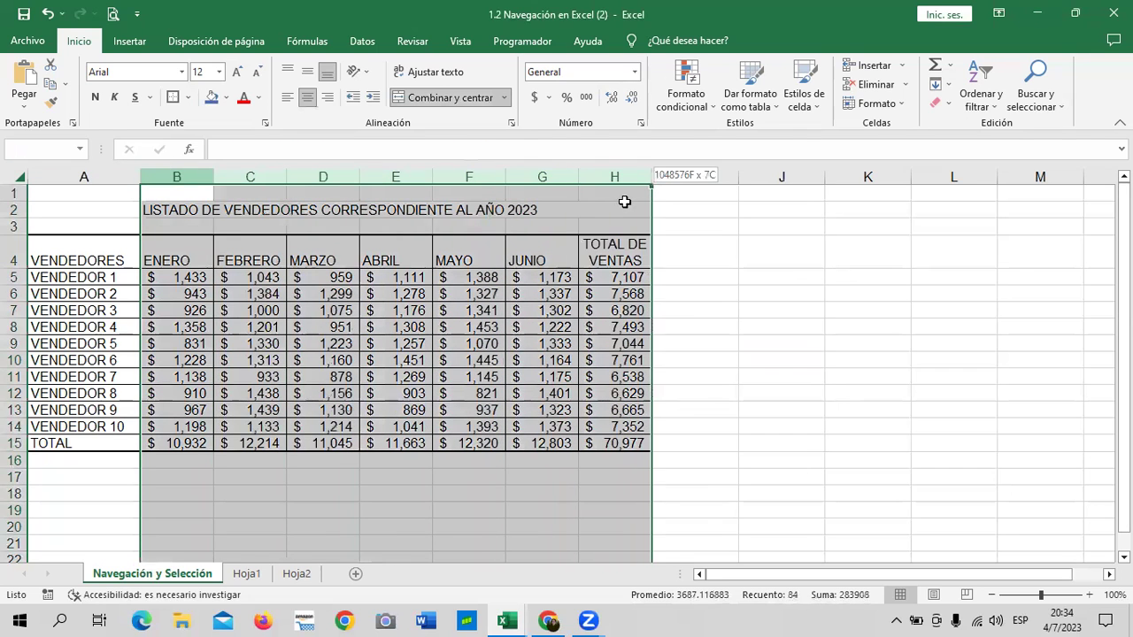
right_click(496, 337)
left_click(560, 280)
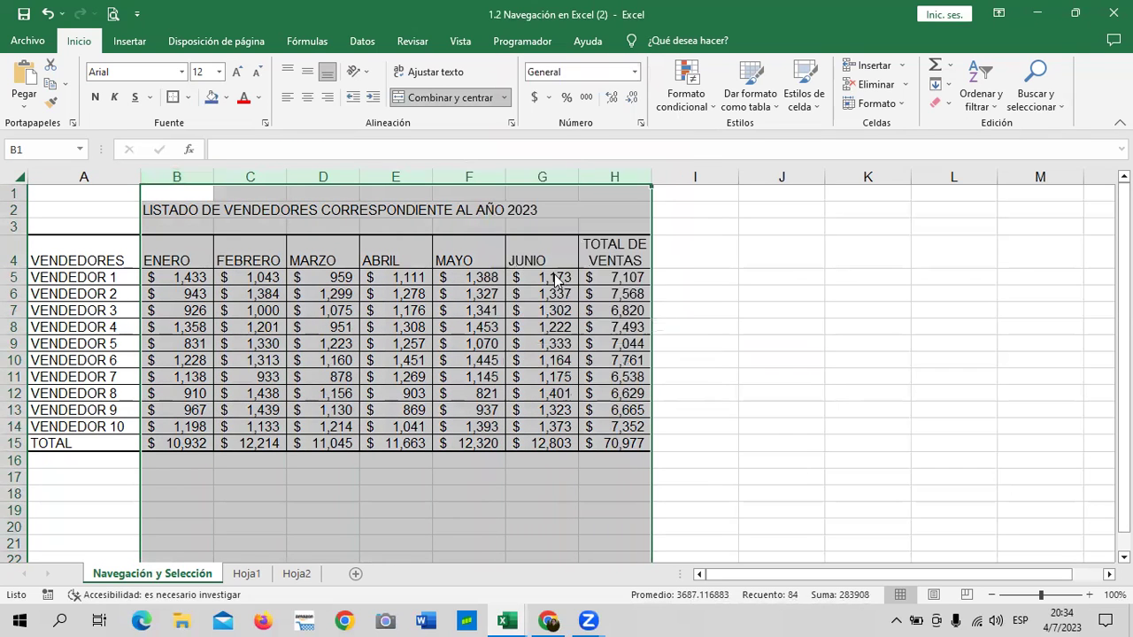
type("6")
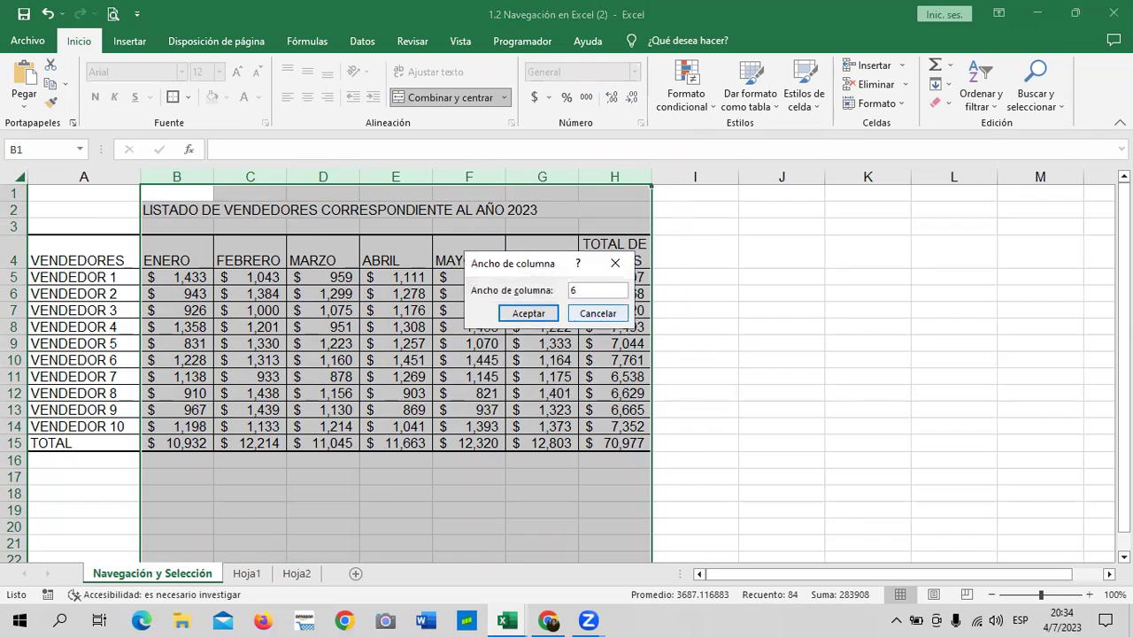
key("Return")
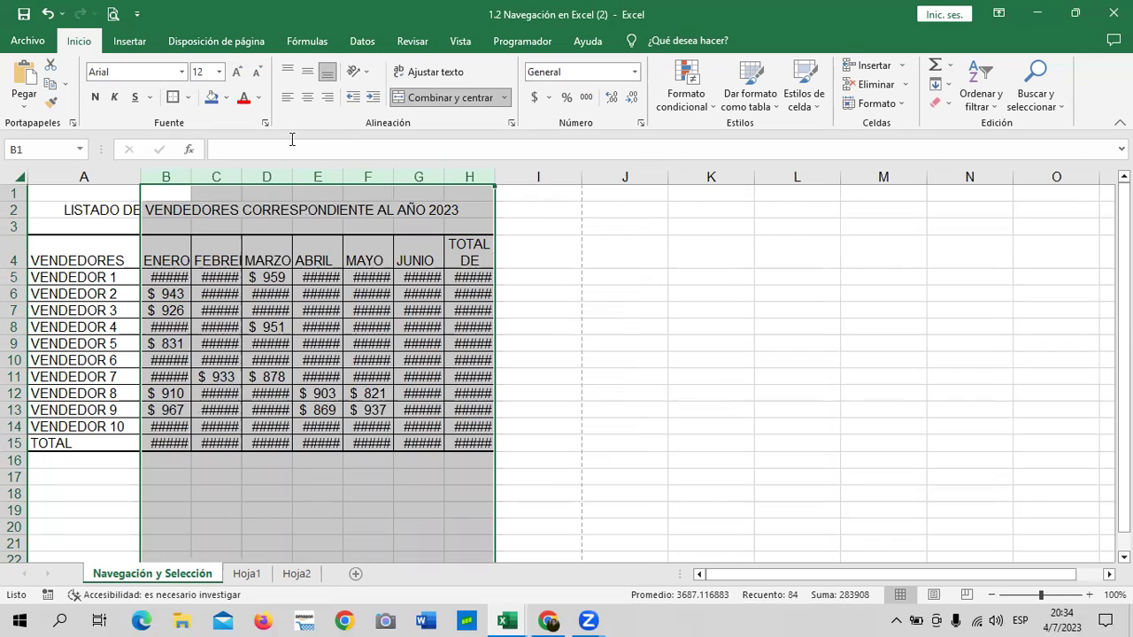
- Widen columns B through H to 8 so all dollar amounts show
left_click(164, 275)
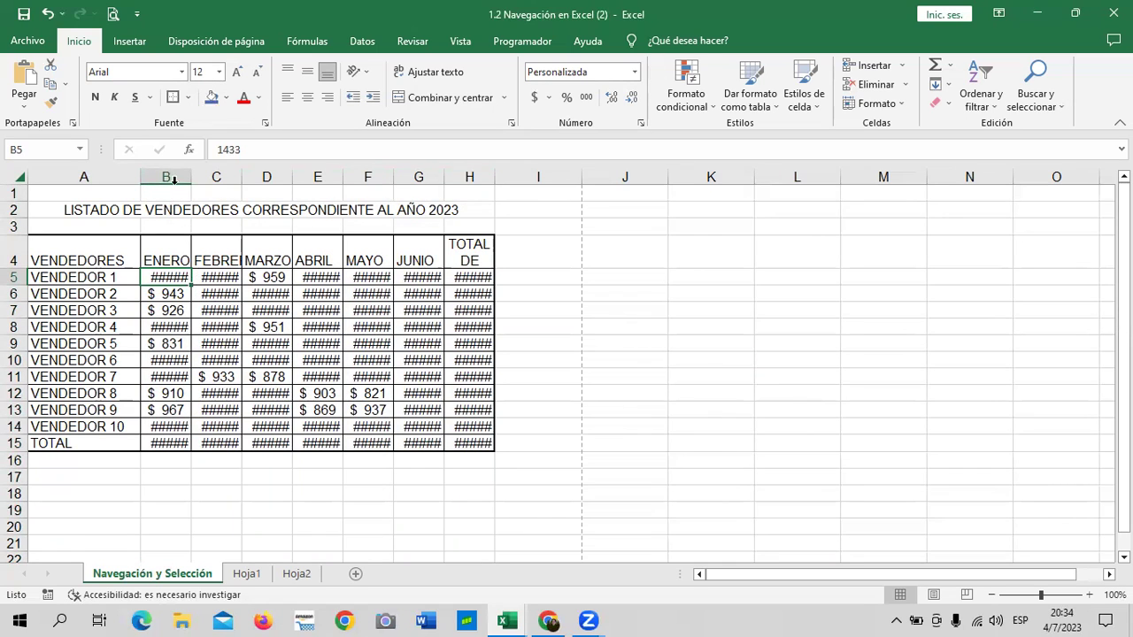
left_click_drag(168, 174, 478, 175)
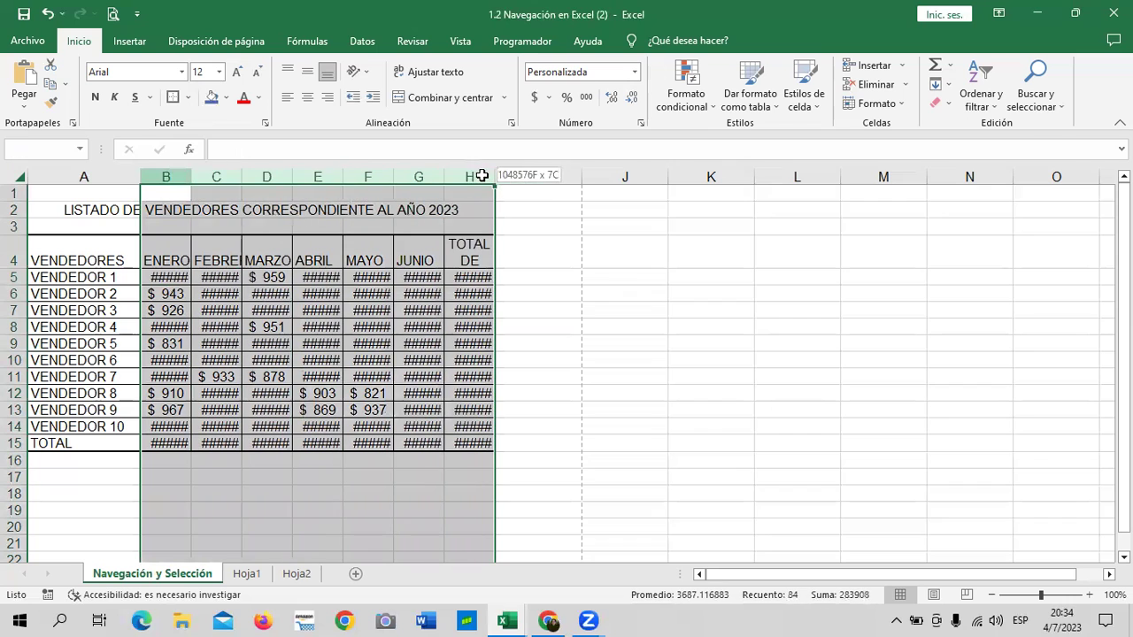
right_click(462, 239)
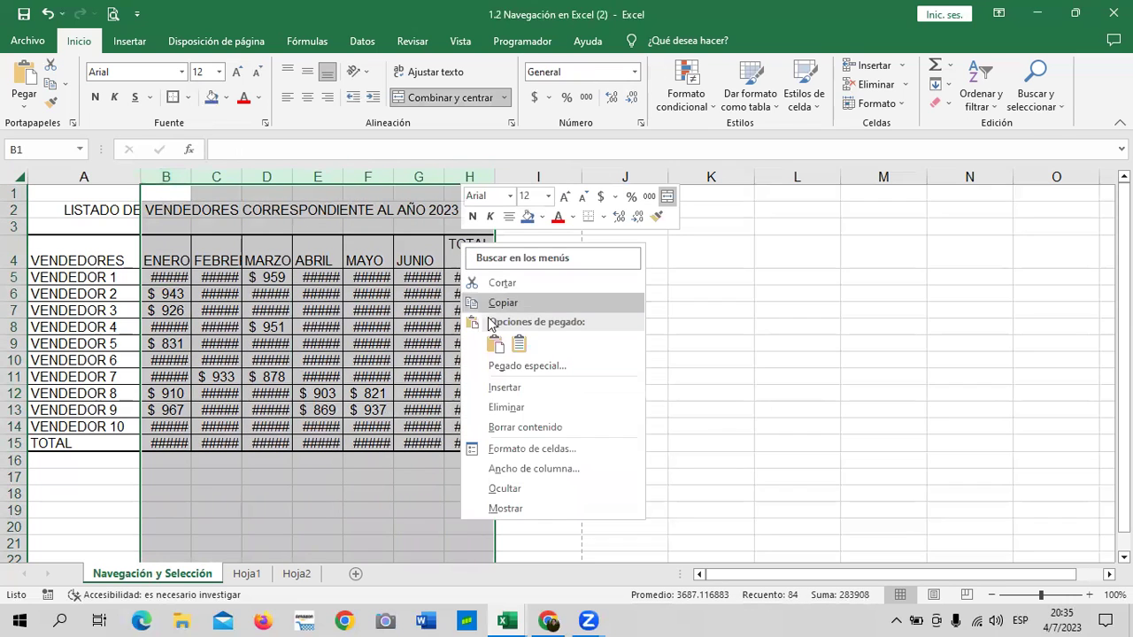
left_click(535, 469)
type("8")
key("Return")
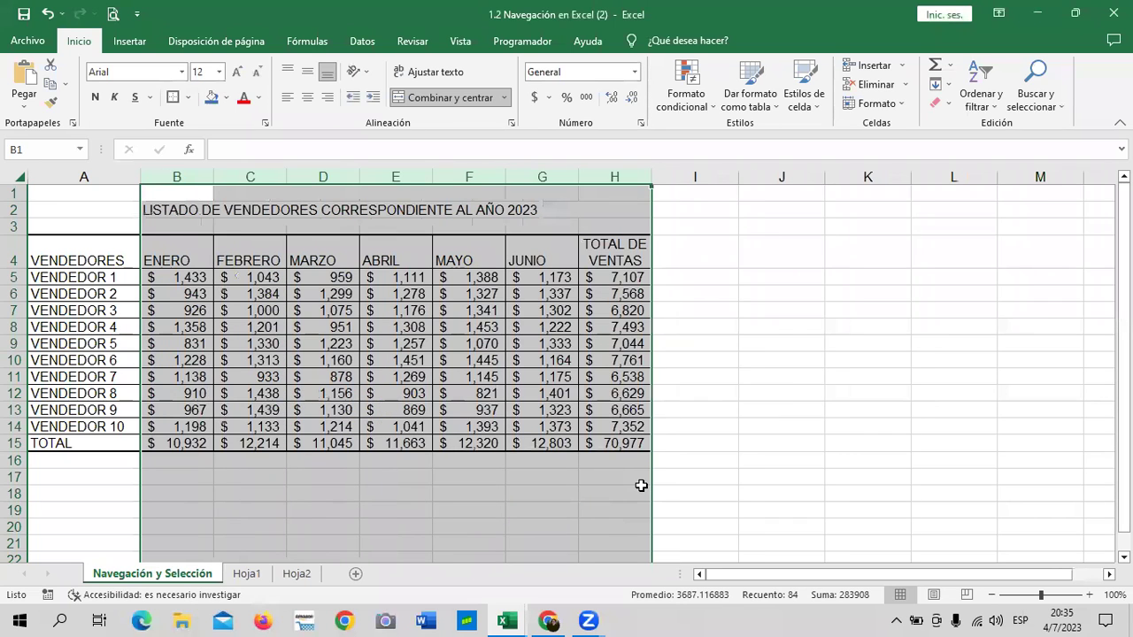
left_click(743, 407)
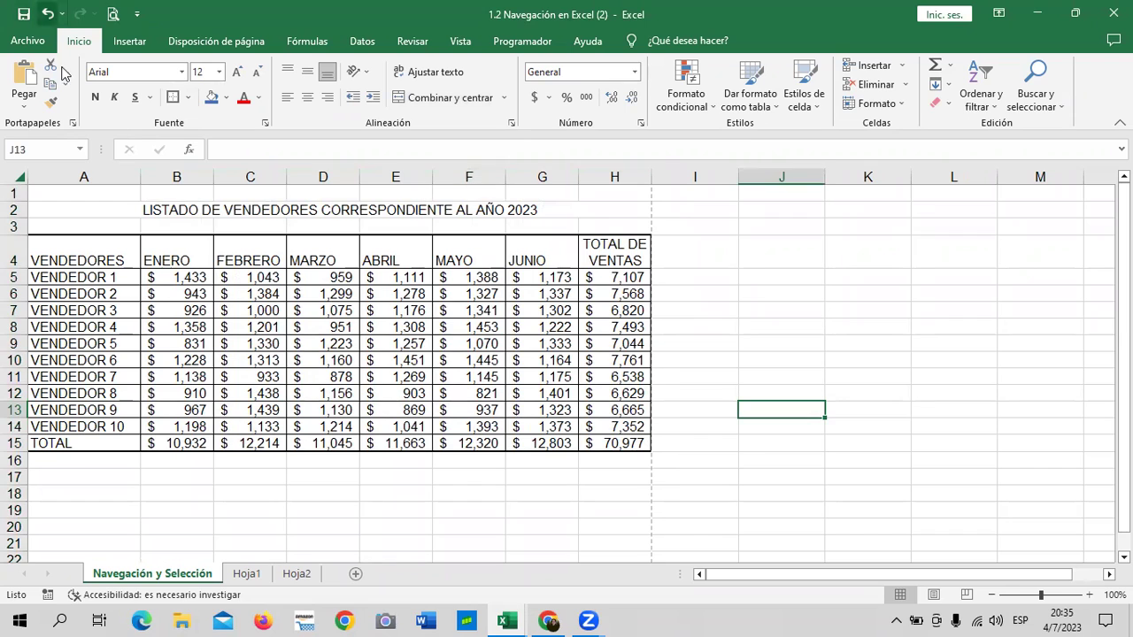
- Narrow column A slightly and select the header row A4:H4
left_click_drag(140, 177, 134, 178)
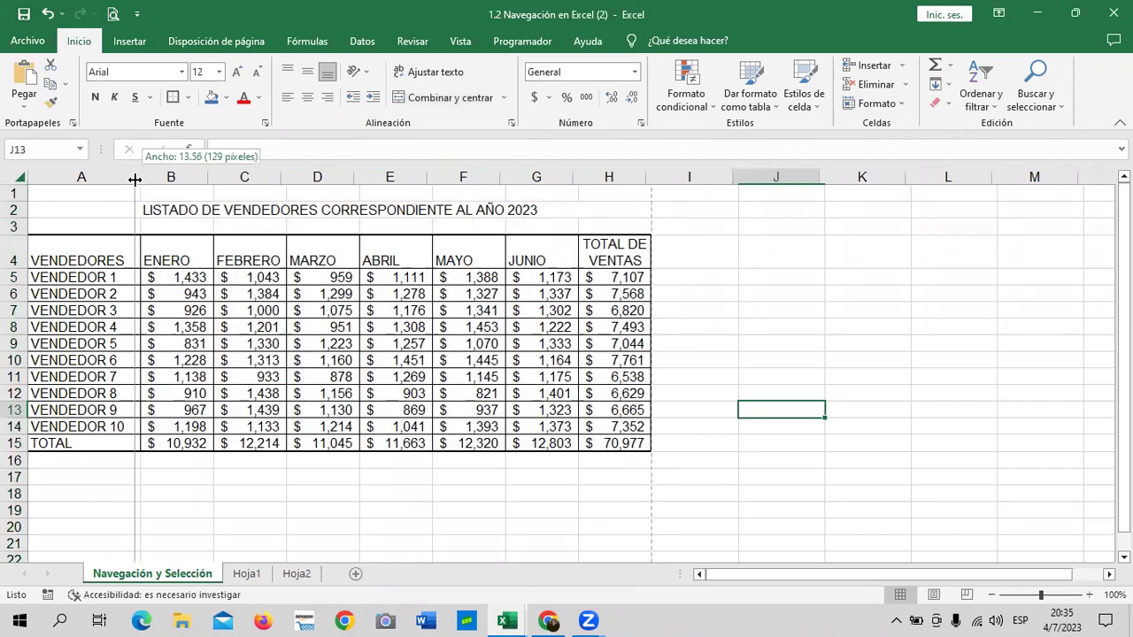
left_click_drag(135, 180, 133, 180)
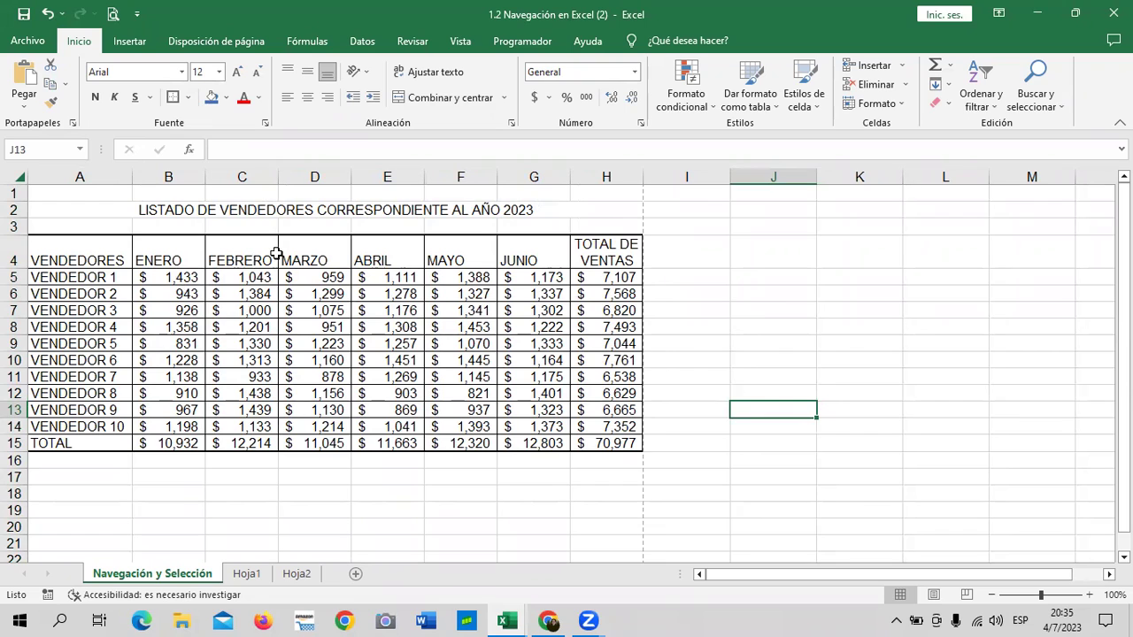
left_click(123, 253)
left_click_drag(123, 252, 593, 263)
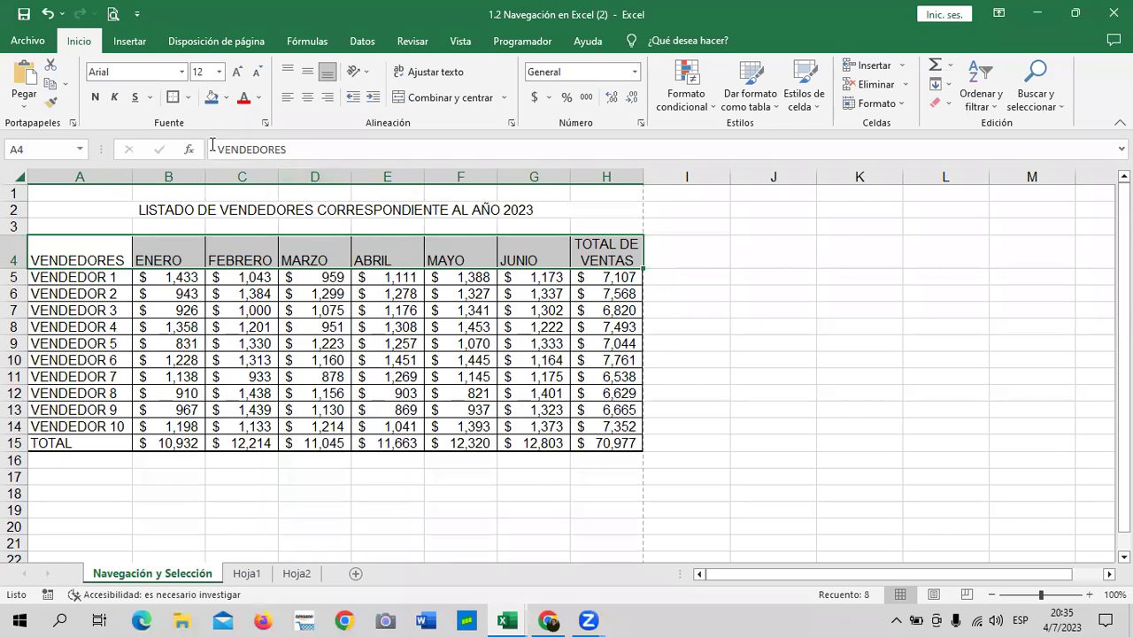
- Center the A4:H4 column headings and open the print preview
left_click(308, 100)
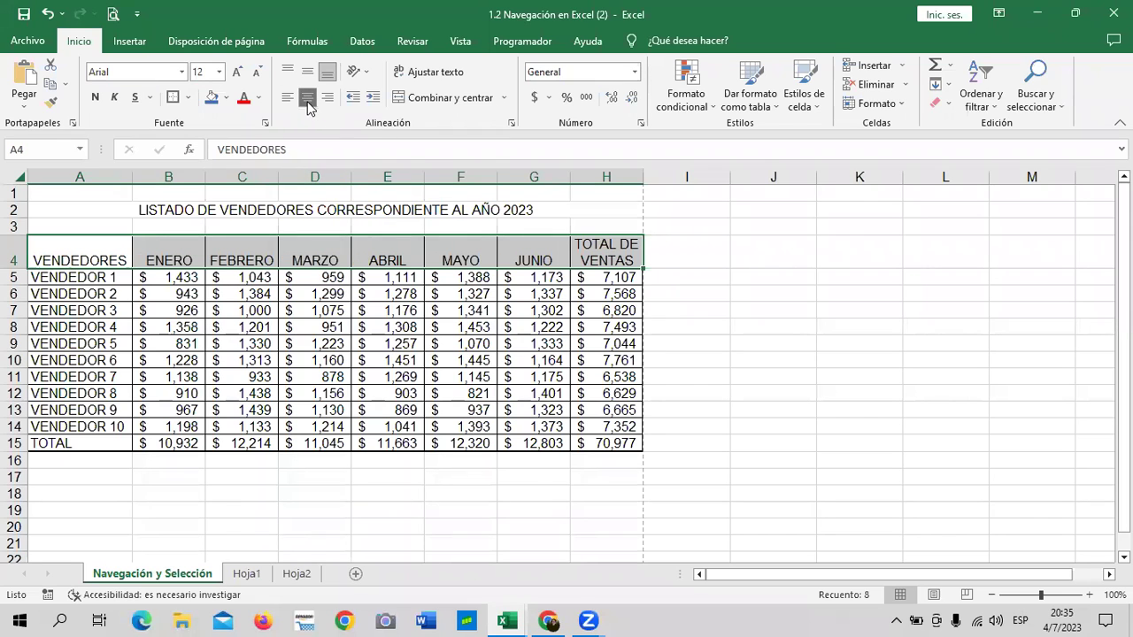
left_click(783, 314)
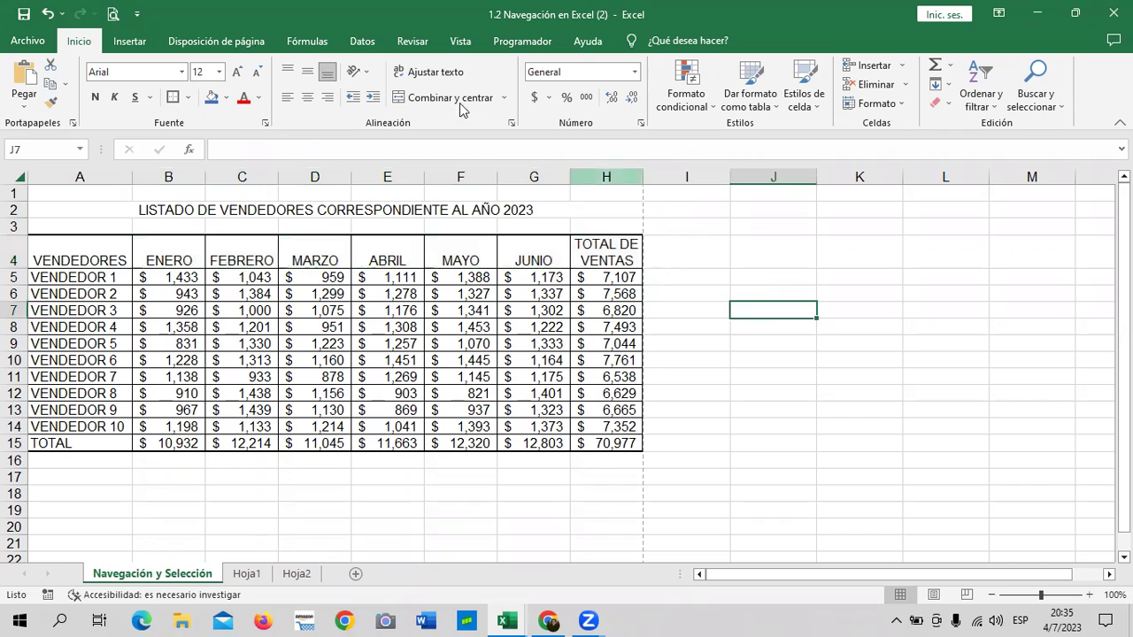
left_click(113, 14)
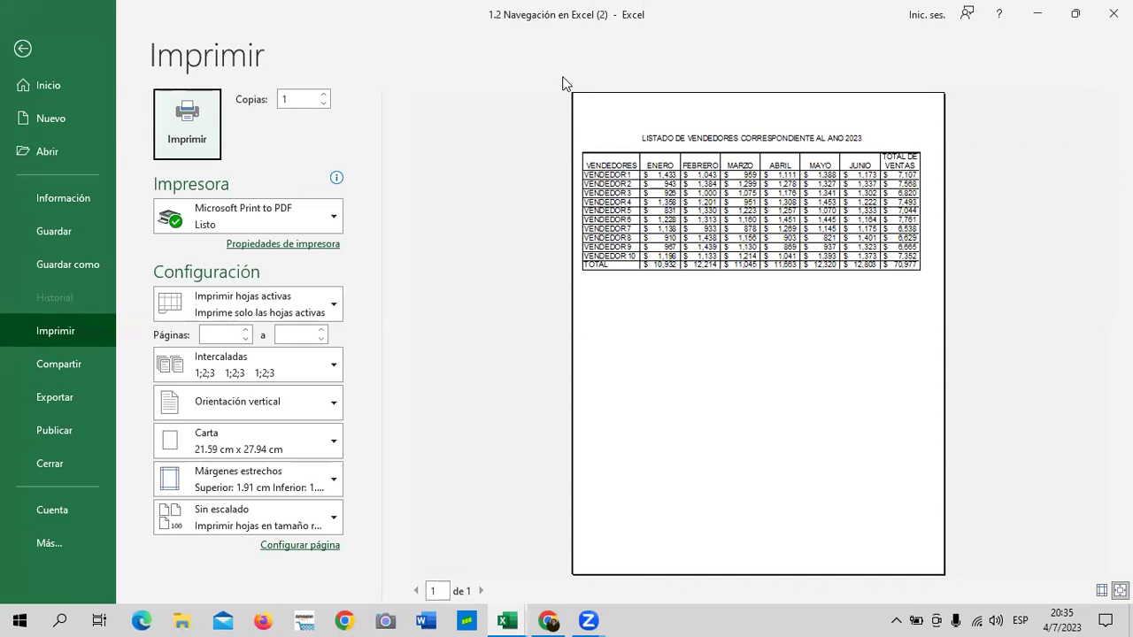
- Show margins in the preview and nudge the left page margin slightly inward
key("Return")
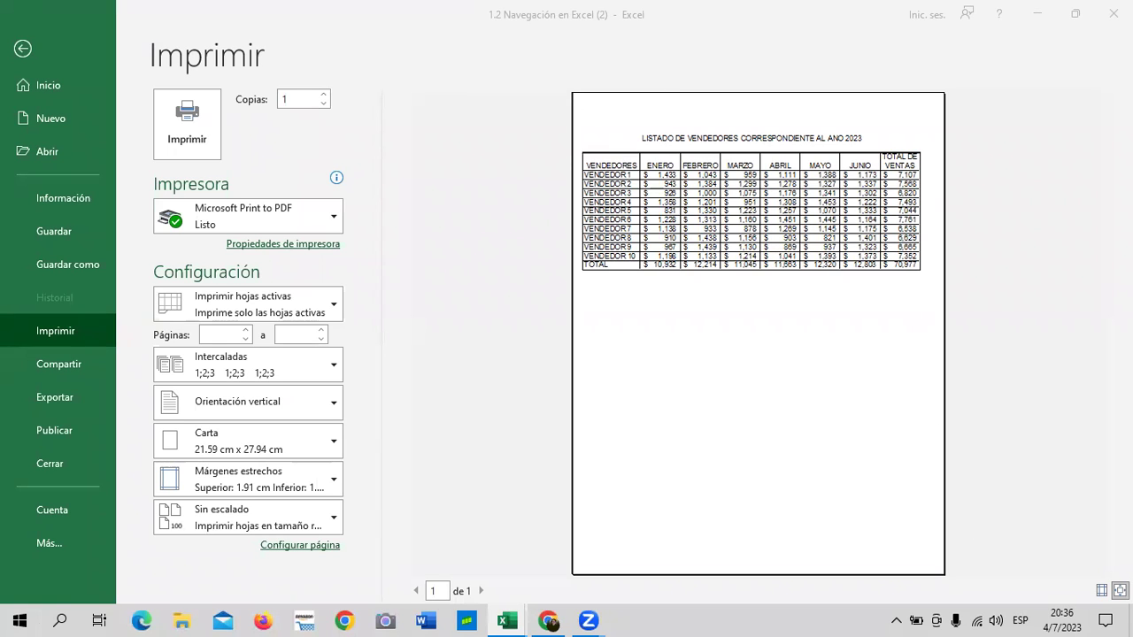
key("alt+Tab")
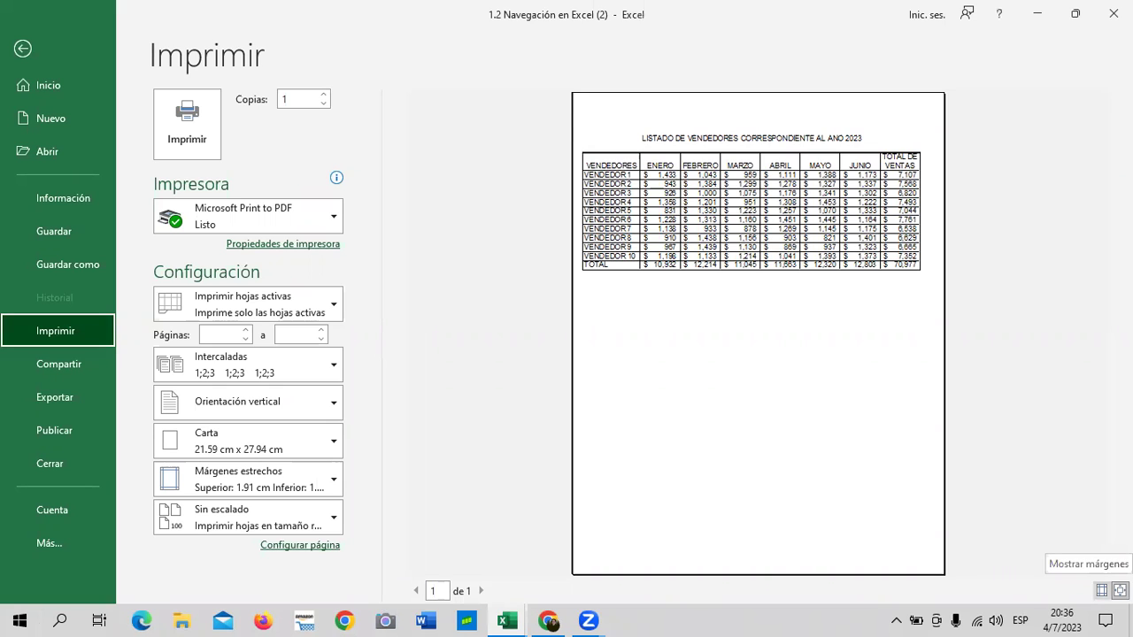
left_click(1101, 590)
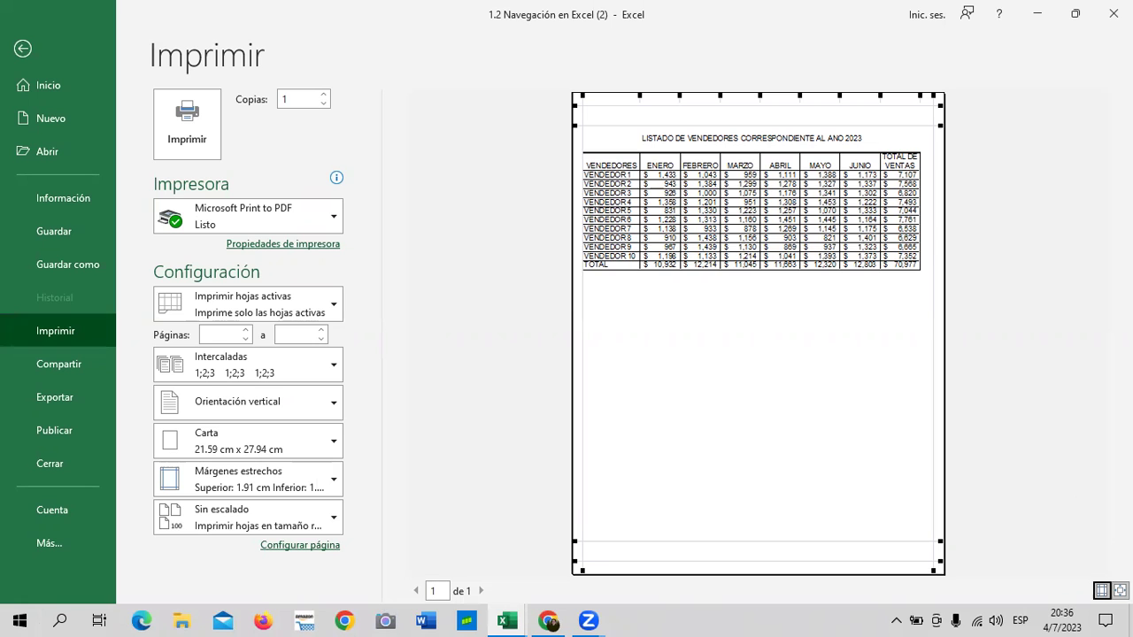
left_click(1121, 590)
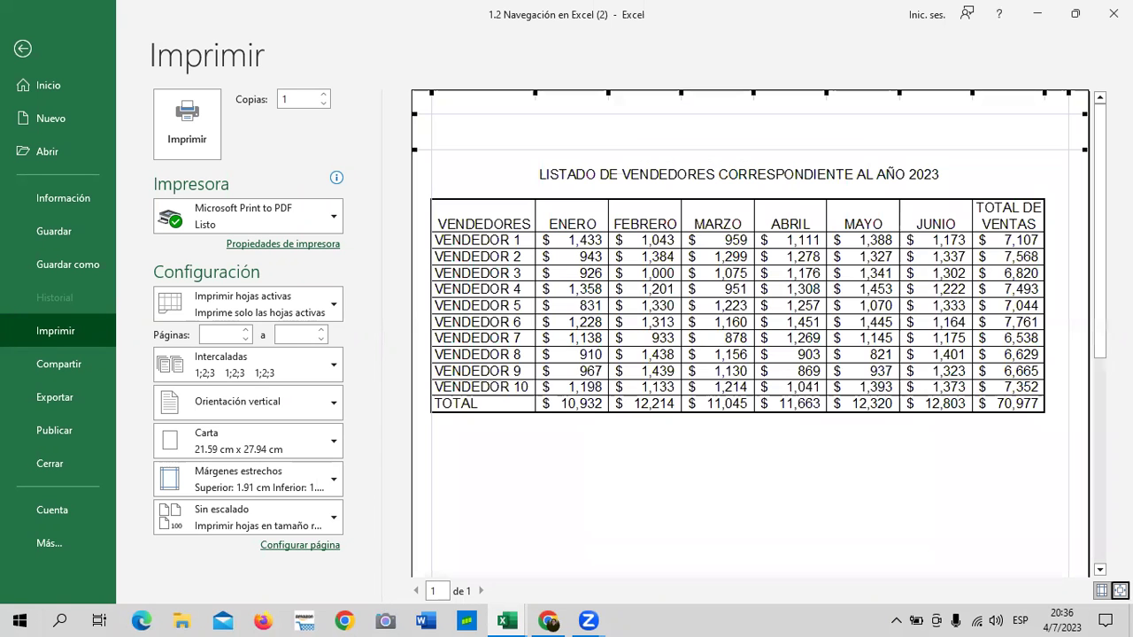
left_click(1100, 591)
left_click(1100, 591)
left_click(1120, 591)
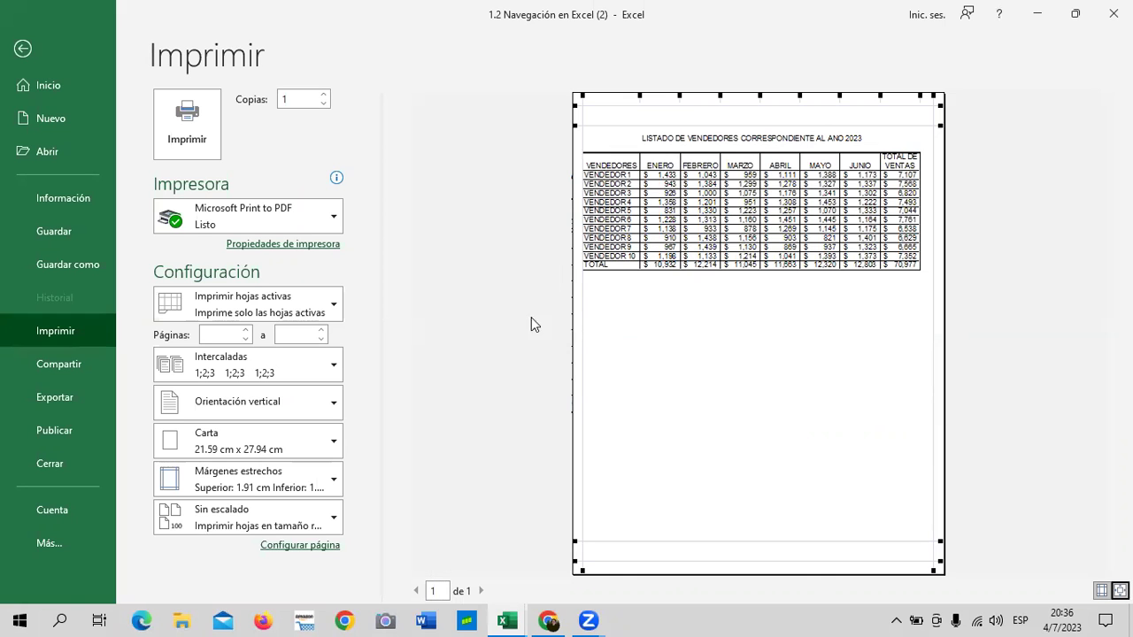
left_click_drag(584, 317, 588, 317)
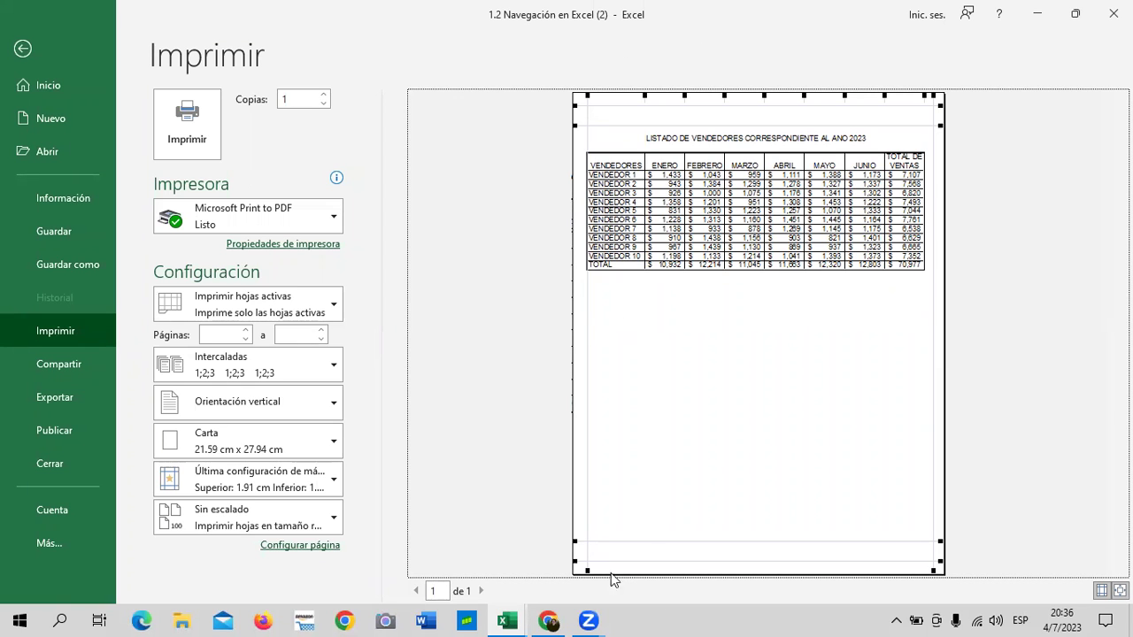
left_click(24, 49)
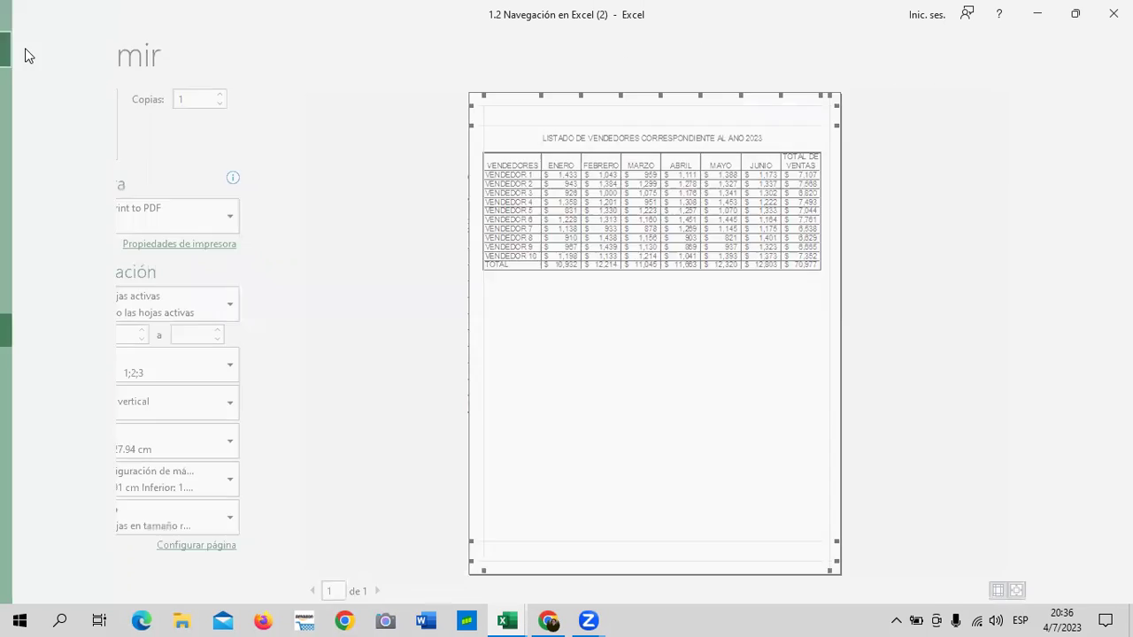
scroll(248, 375, "down", 5)
scroll(248, 376, "down", 3)
scroll(251, 373, "down", 4)
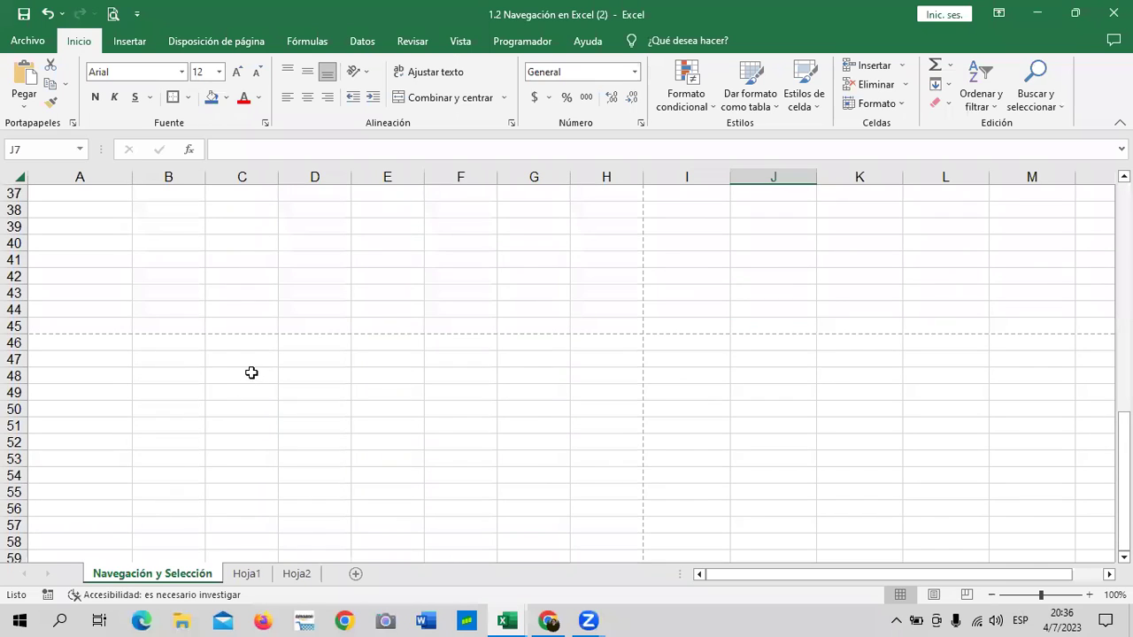
left_click(71, 315)
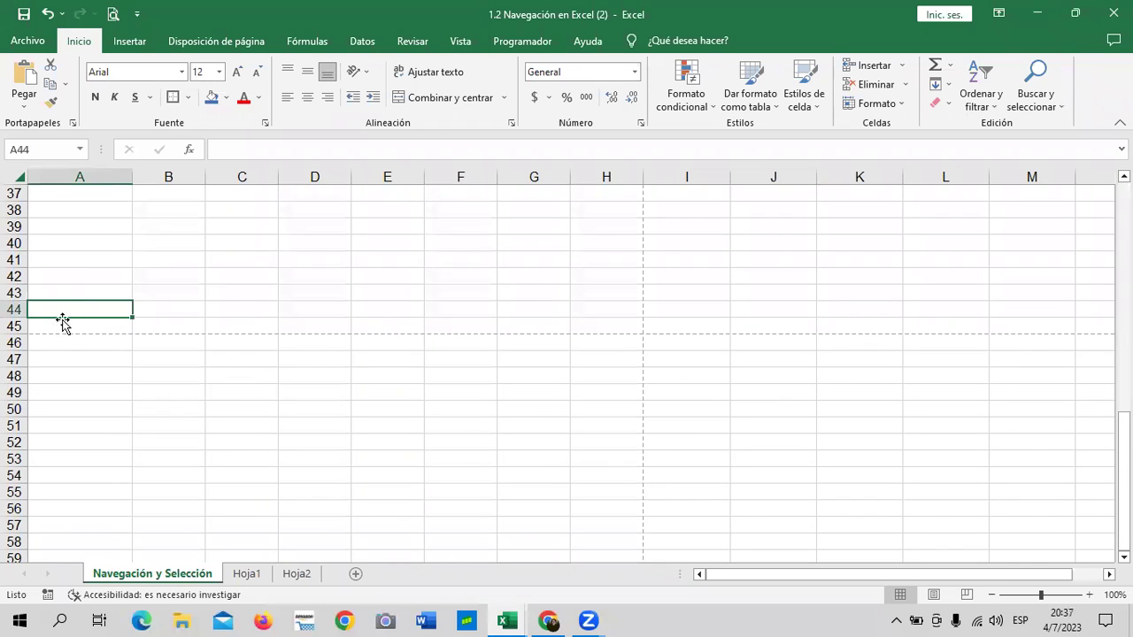
left_click(56, 340)
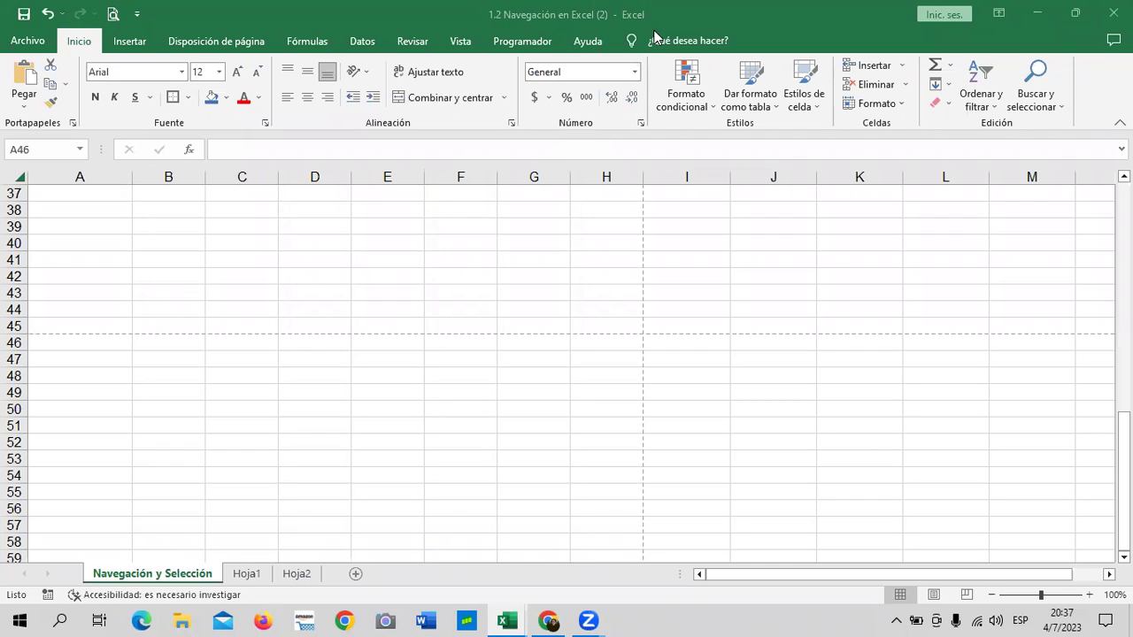
left_click(113, 14)
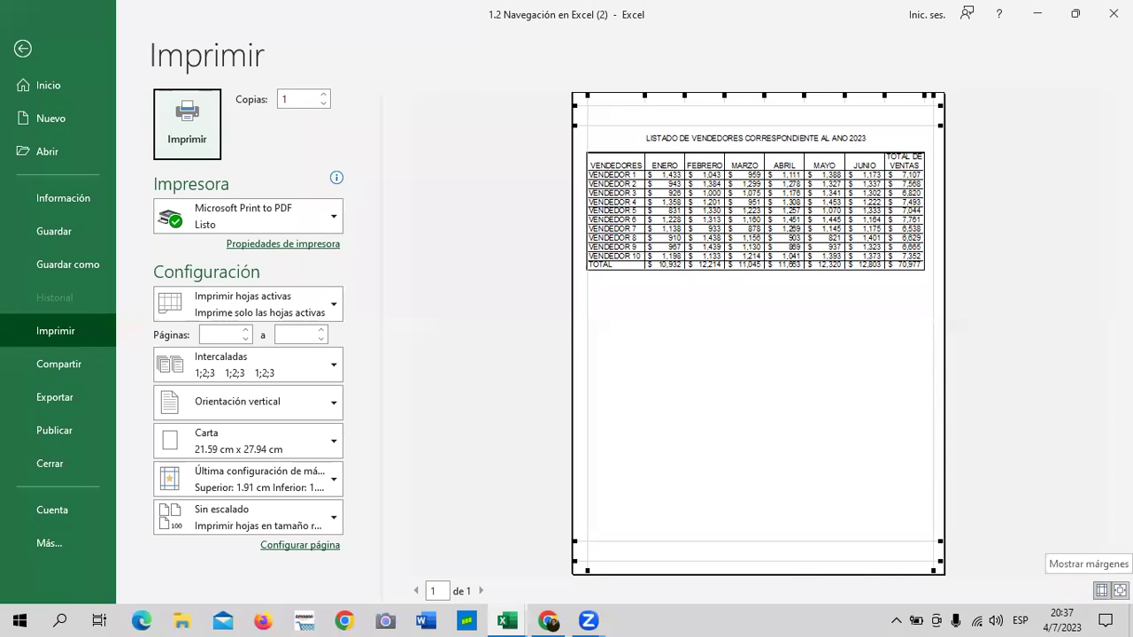
left_click(1120, 591)
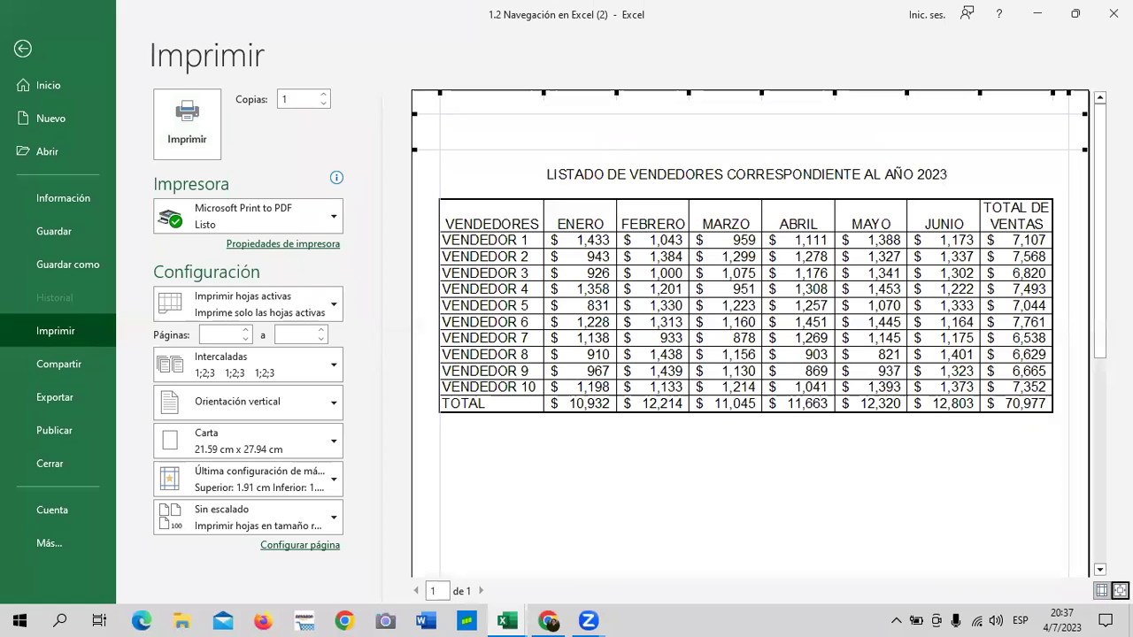
left_click(1101, 590)
left_click(1101, 590)
left_click(1101, 591)
left_click(1101, 590)
left_click(1101, 590)
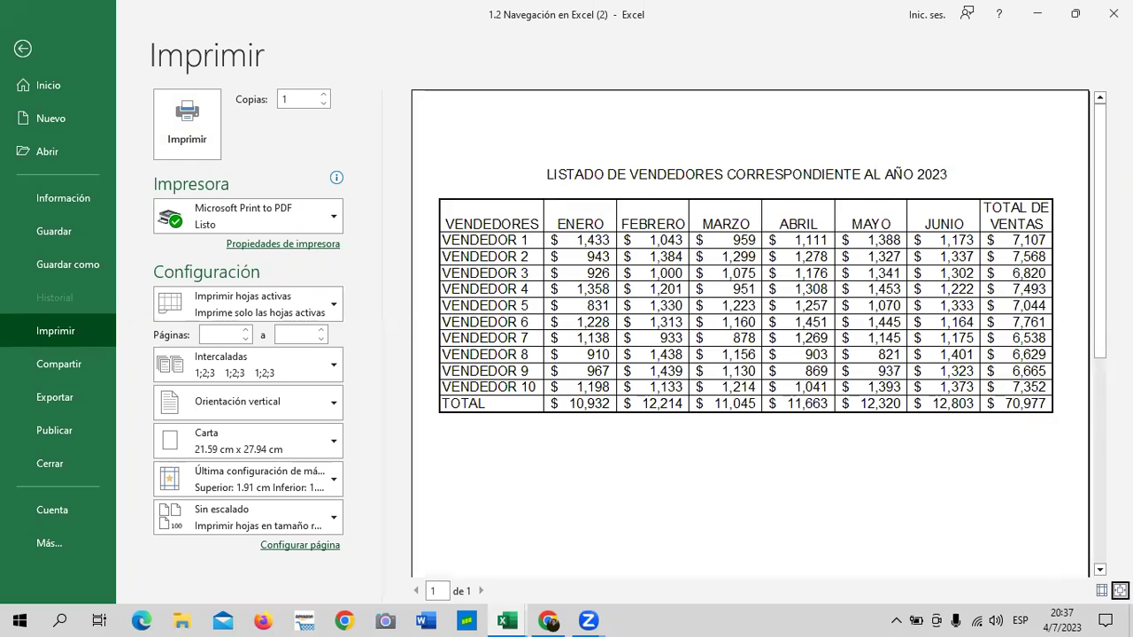
left_click(1119, 590)
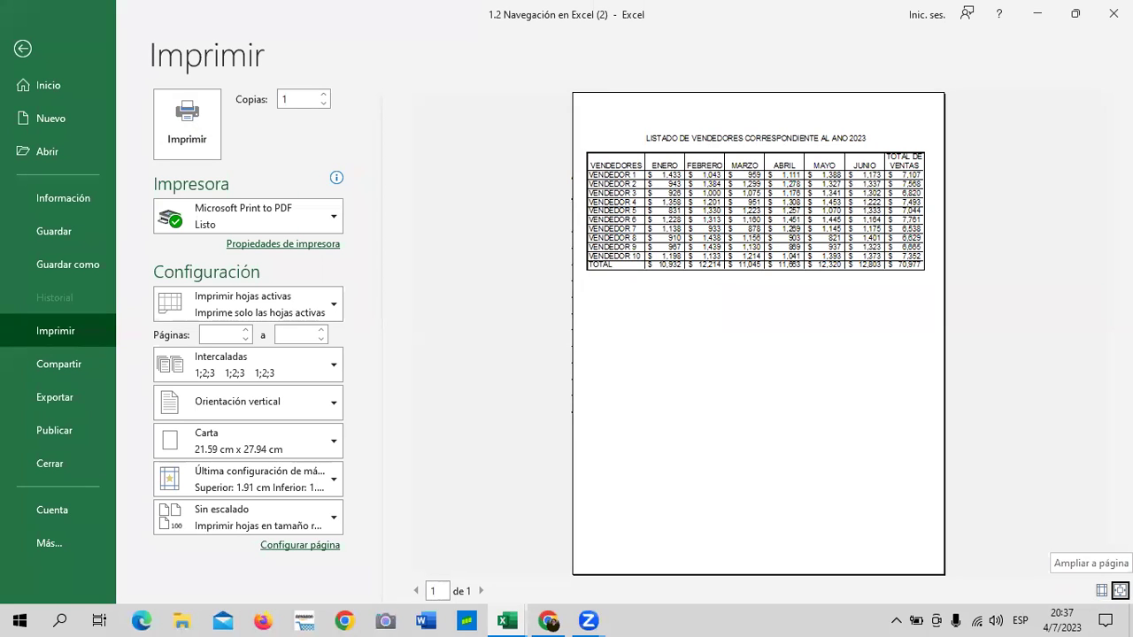
left_click(1101, 590)
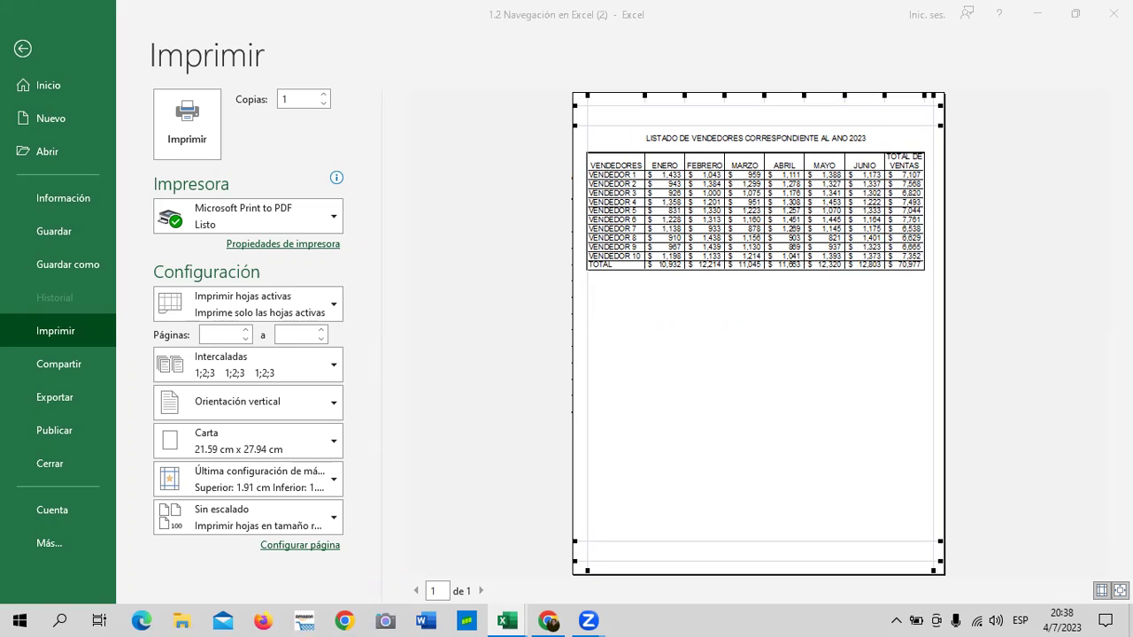
left_click(24, 47)
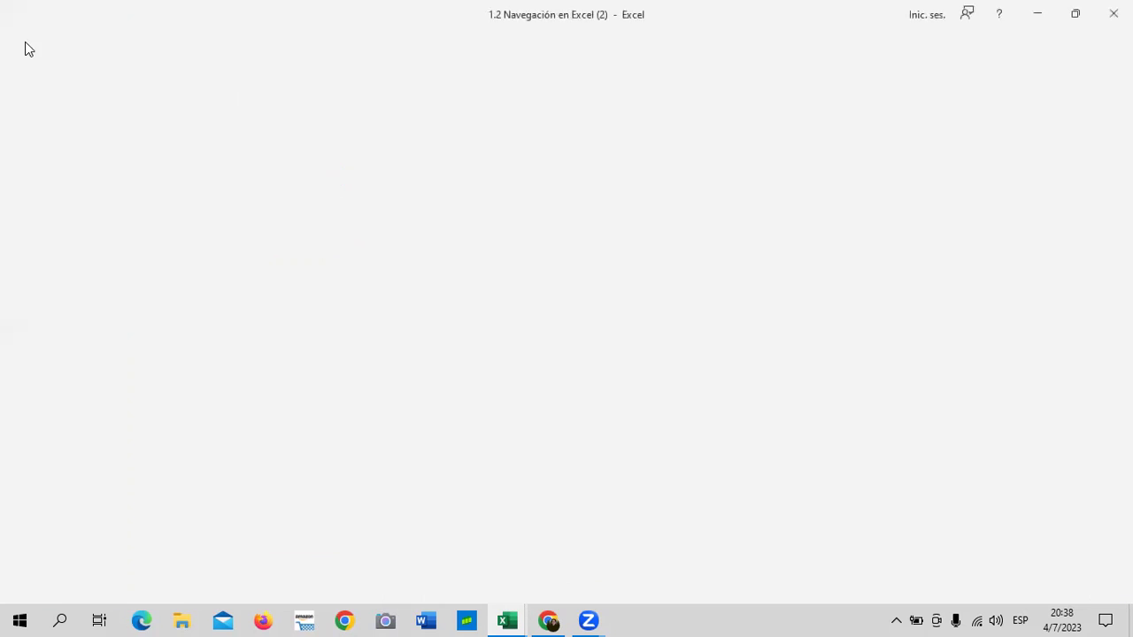
scroll(378, 363, "up", 4)
scroll(379, 363, "up", 6)
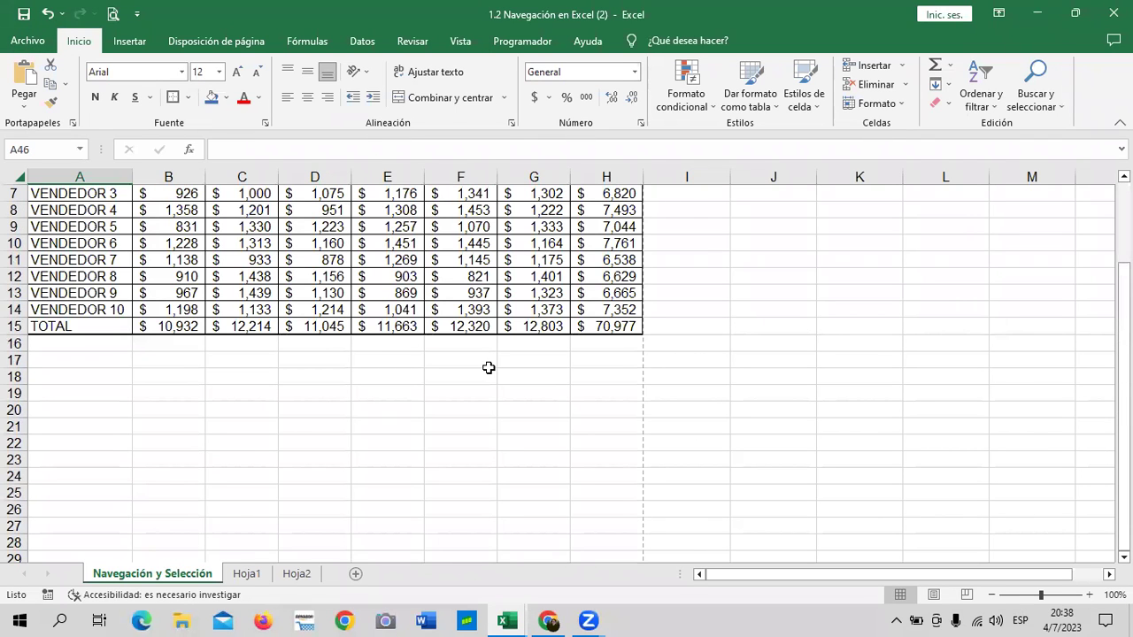
scroll(545, 460, "up", 2)
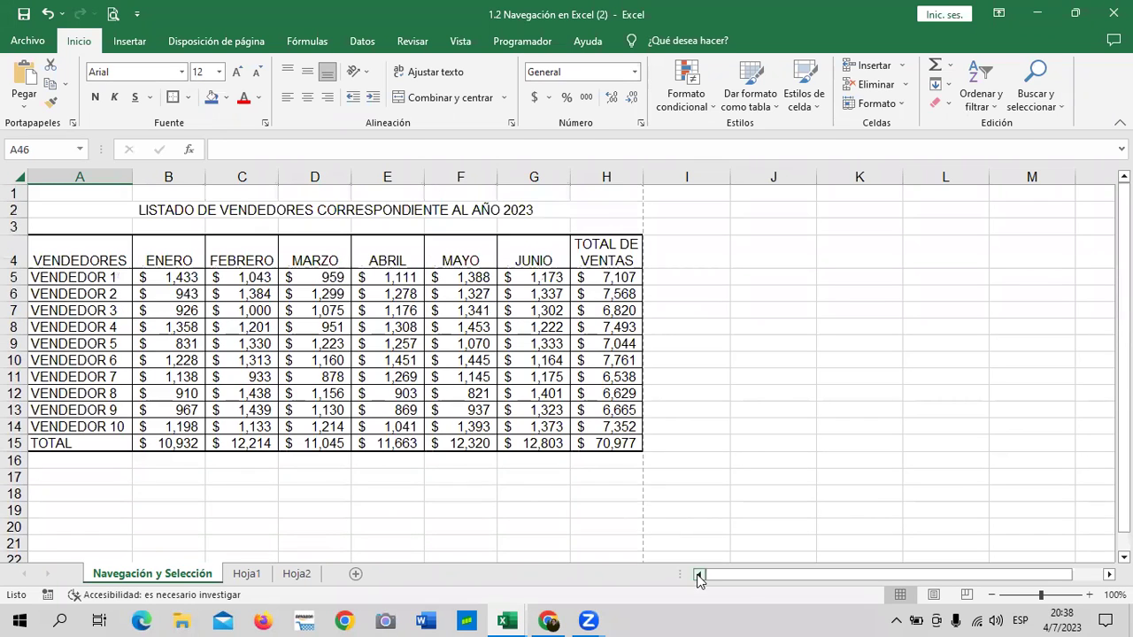
left_click(748, 390)
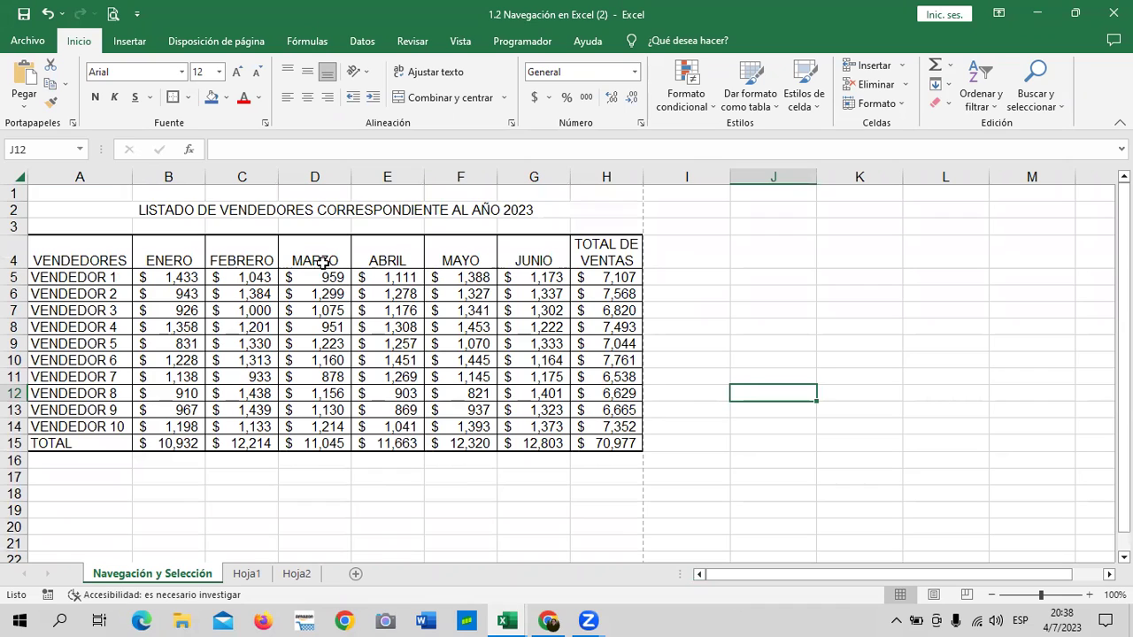
left_click(316, 200)
left_click(257, 212)
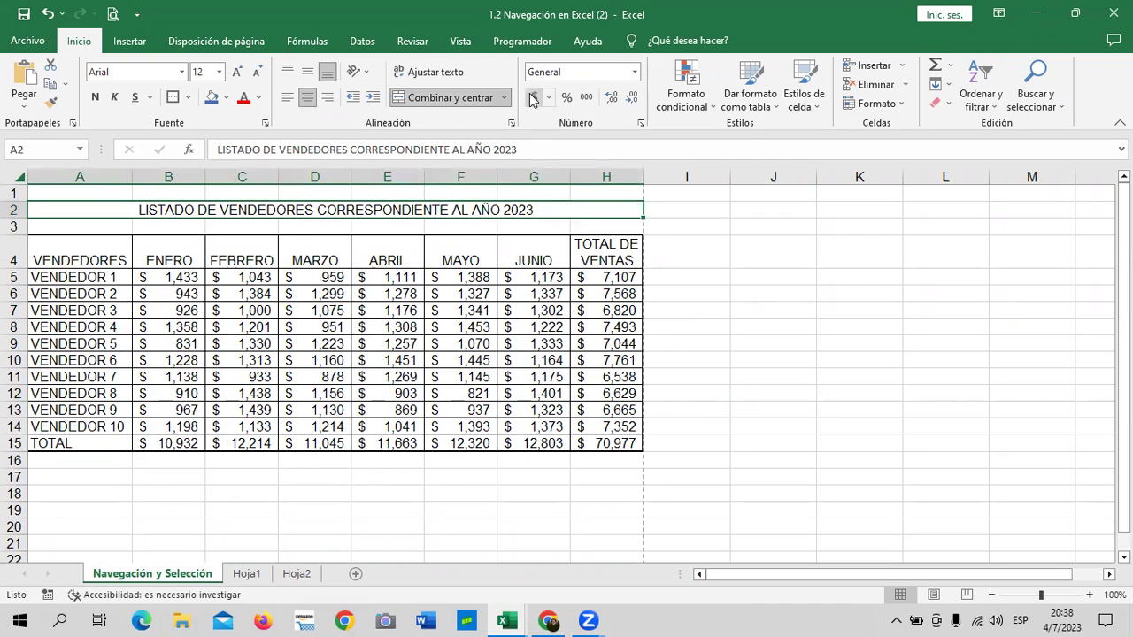
left_click(600, 250)
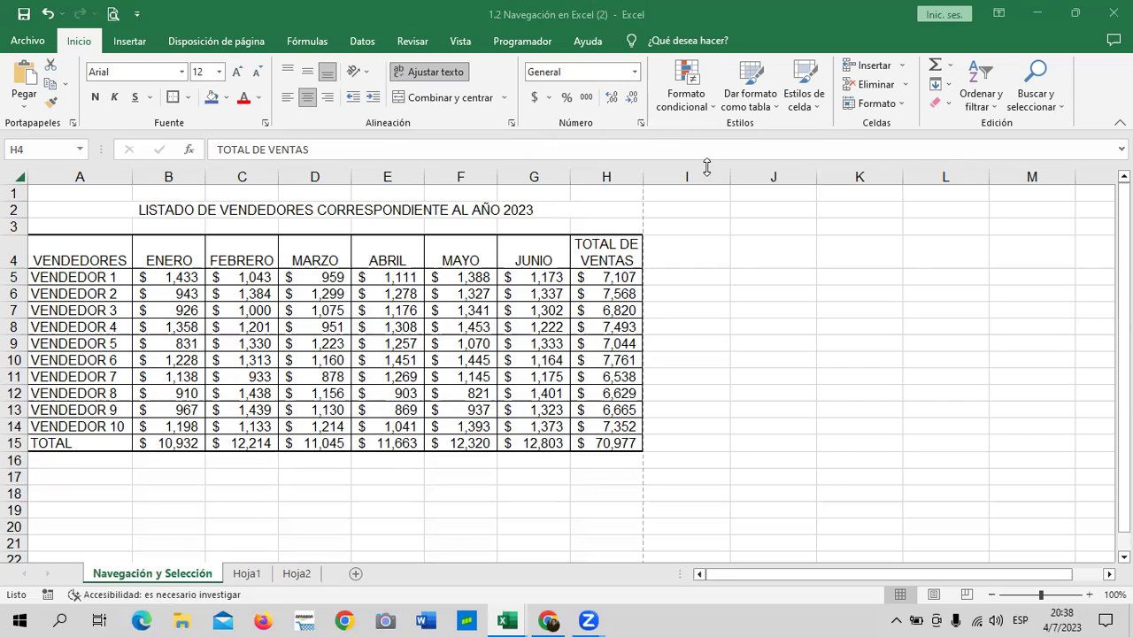
- Delete the total formulas in B15:H15, leaving only the TOTAL label
left_click(167, 445)
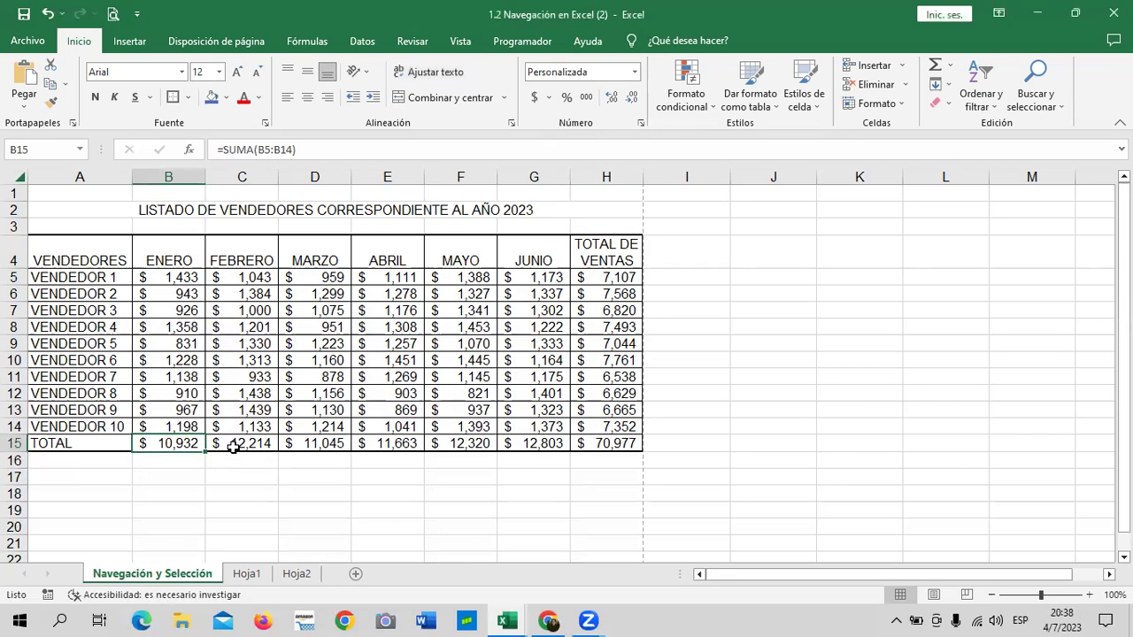
mouse_move(233, 447)
left_mouse_down()
mouse_move(326, 434)
mouse_move(601, 445)
left_mouse_up()
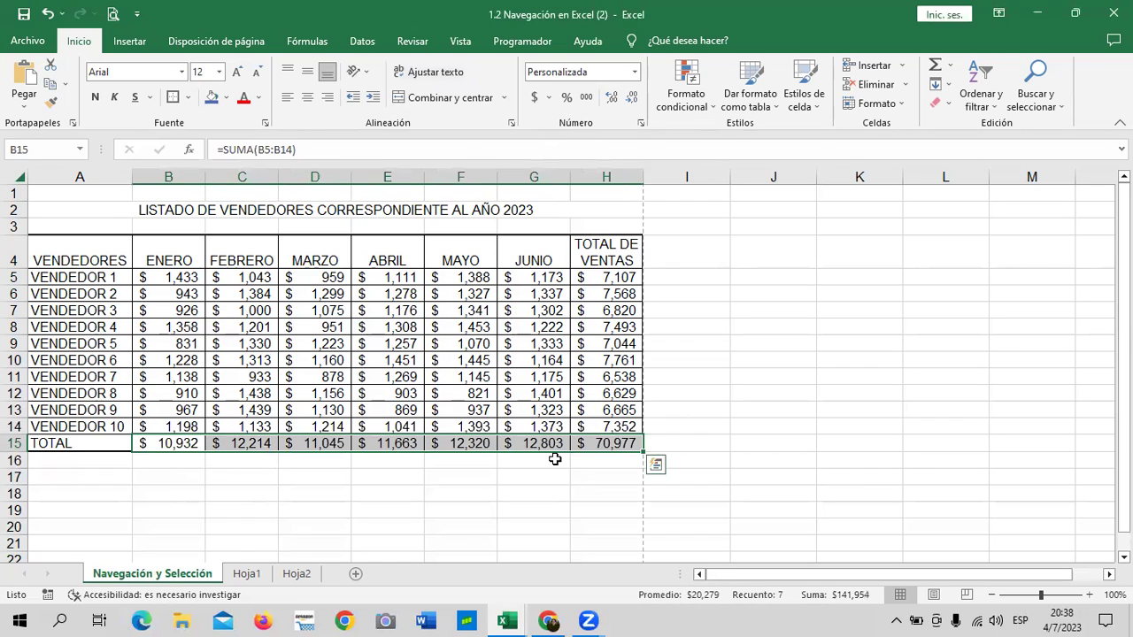
key("Delete")
left_click(663, 449)
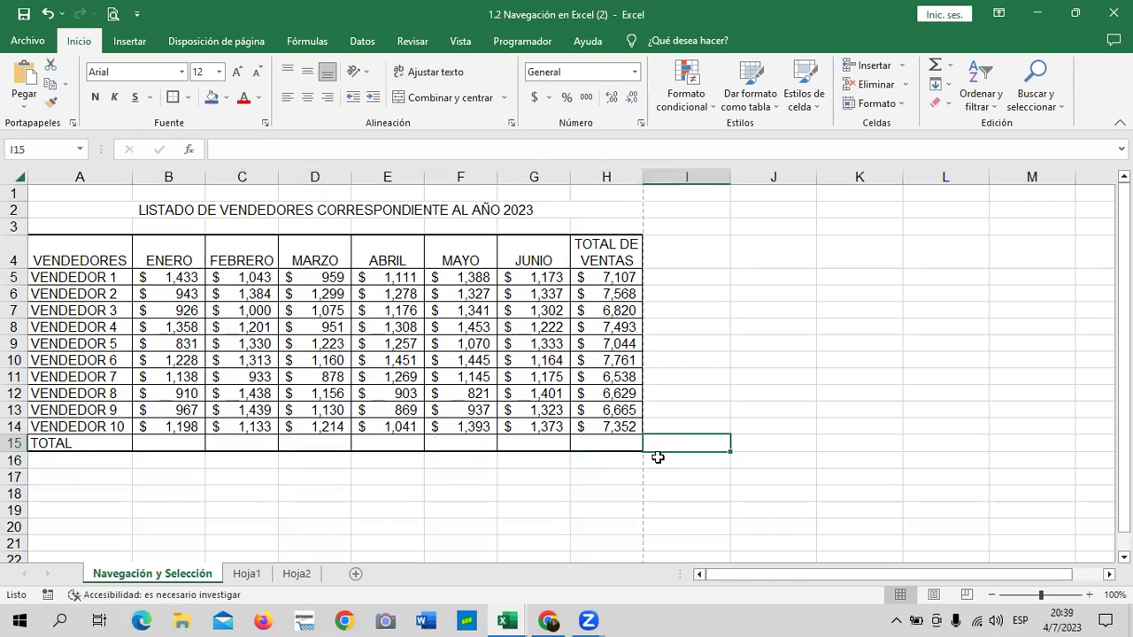
left_click(518, 496)
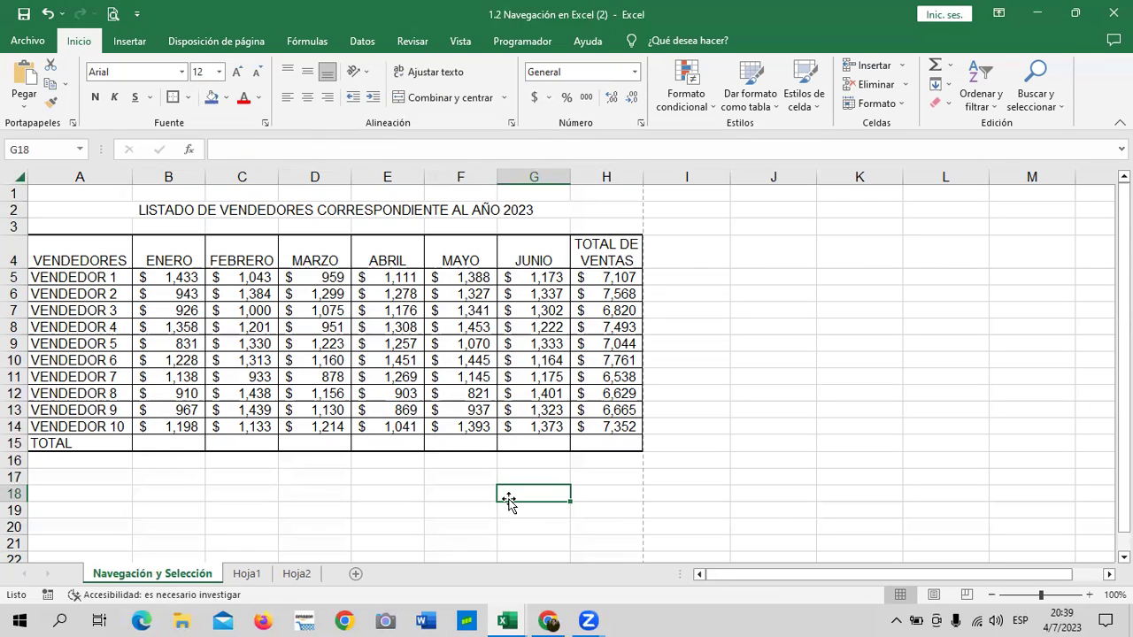
- Insert an AutoSum in B15 for the ENERO total ($10,932)
left_click(166, 440)
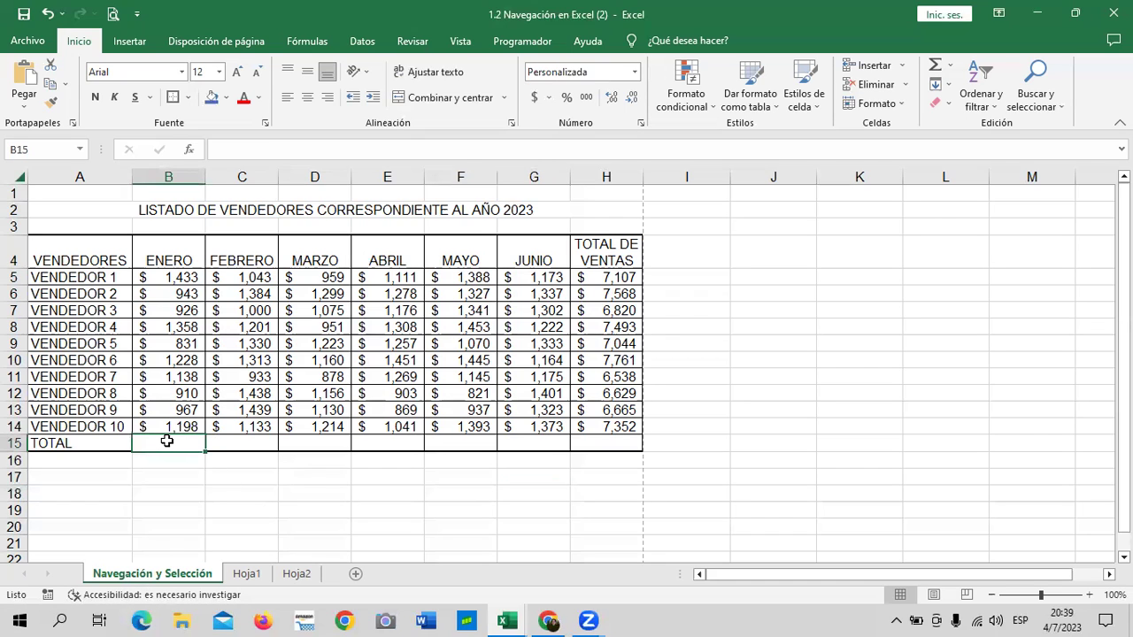
left_click(777, 439)
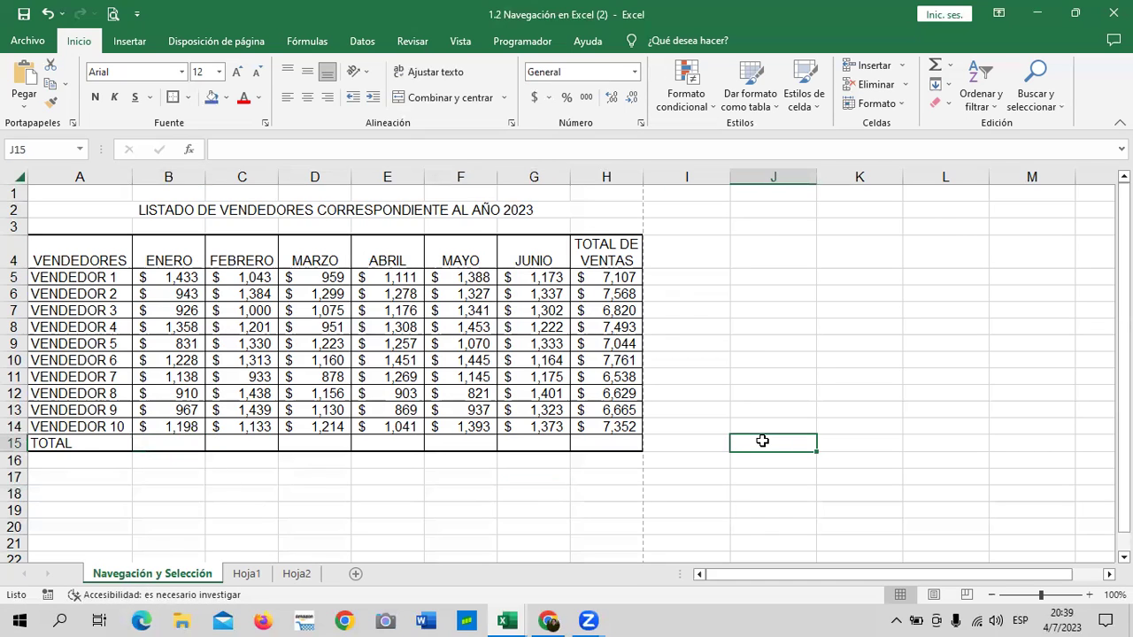
left_click(189, 497)
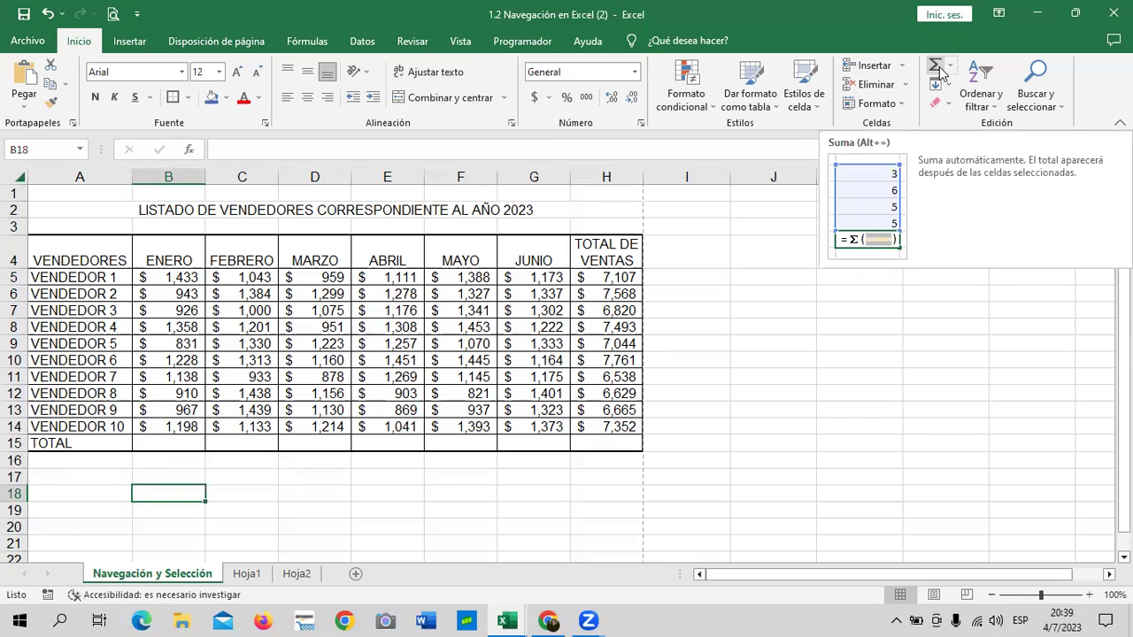
left_click(803, 425)
left_click(153, 444)
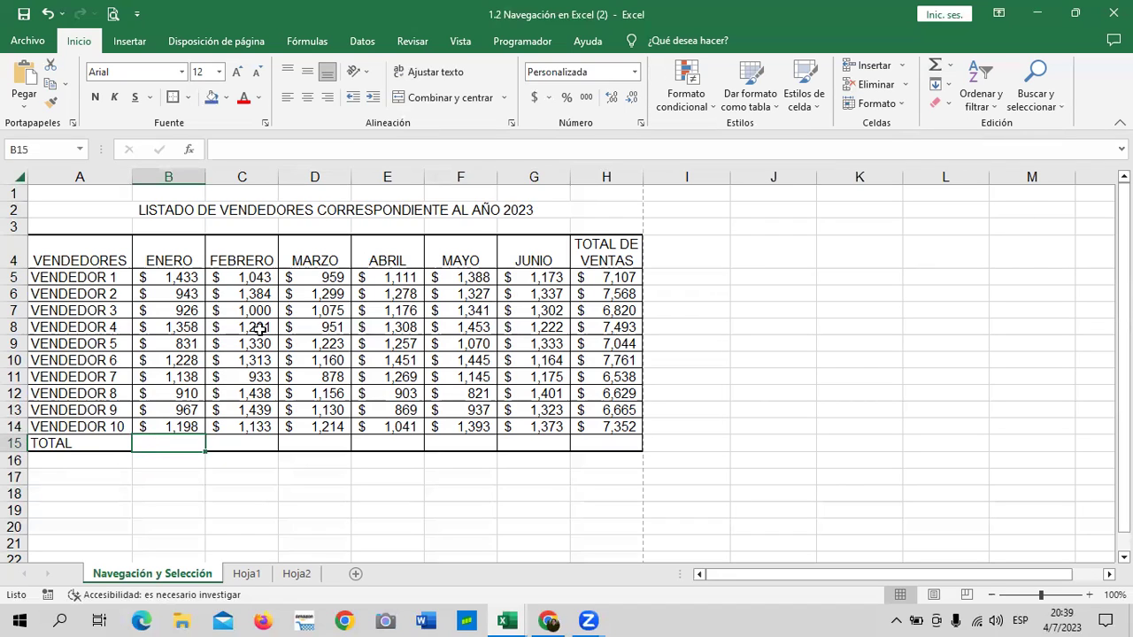
left_click(950, 60)
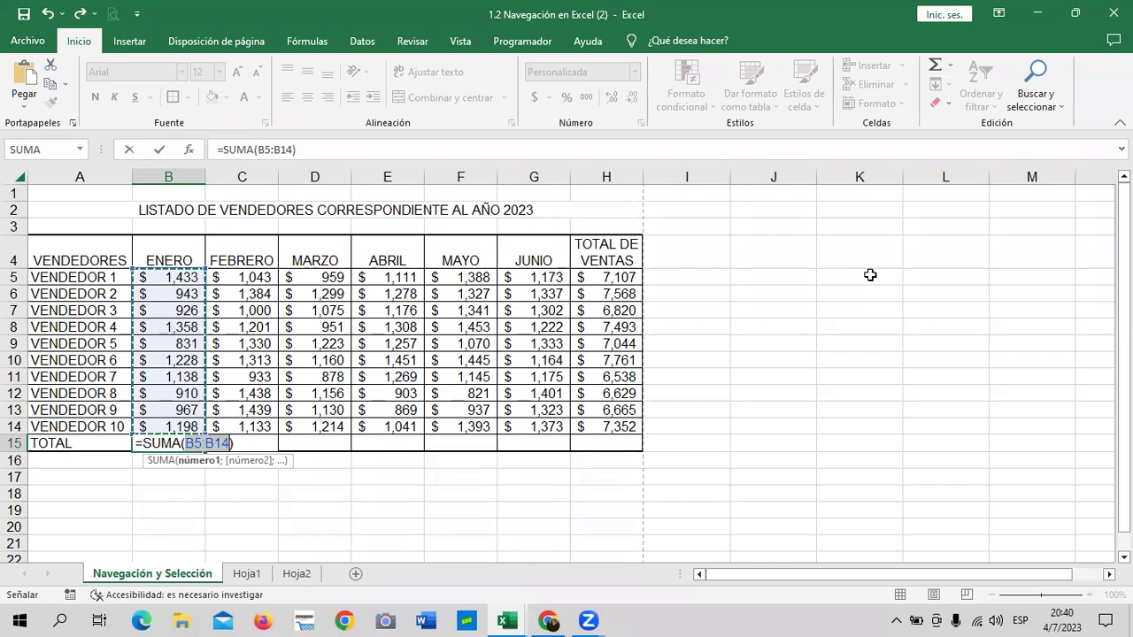
key("Return")
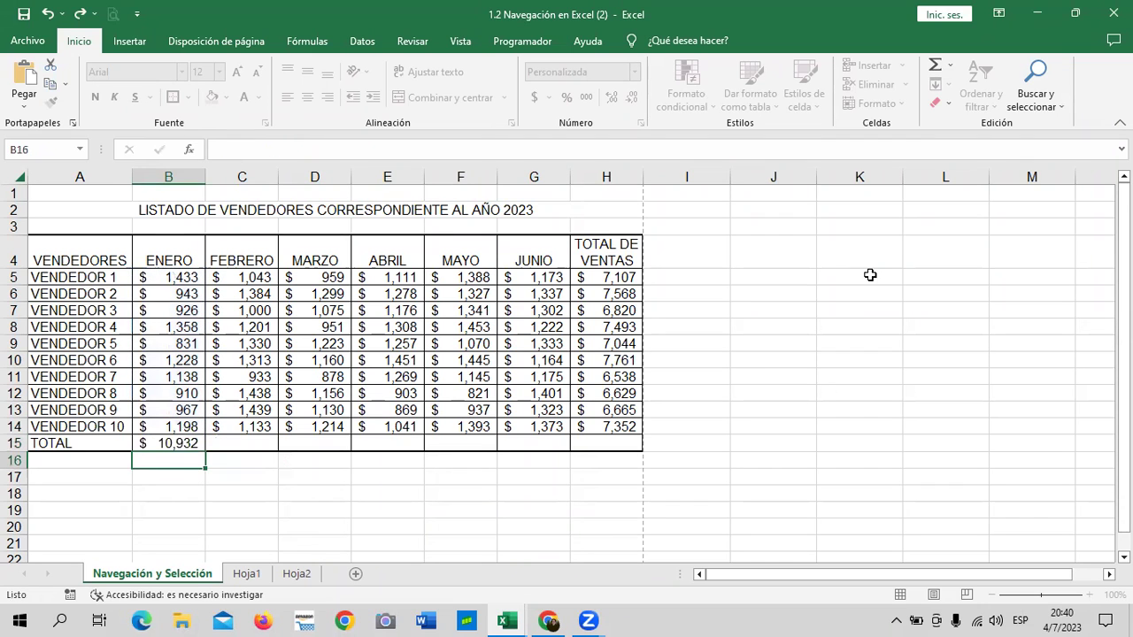
- AutoSum the FEBRERO, MARZO and ABRIL columns into C15, D15 and E15
left_click(266, 443)
left_click(752, 370)
left_click_drag(244, 277, 262, 440)
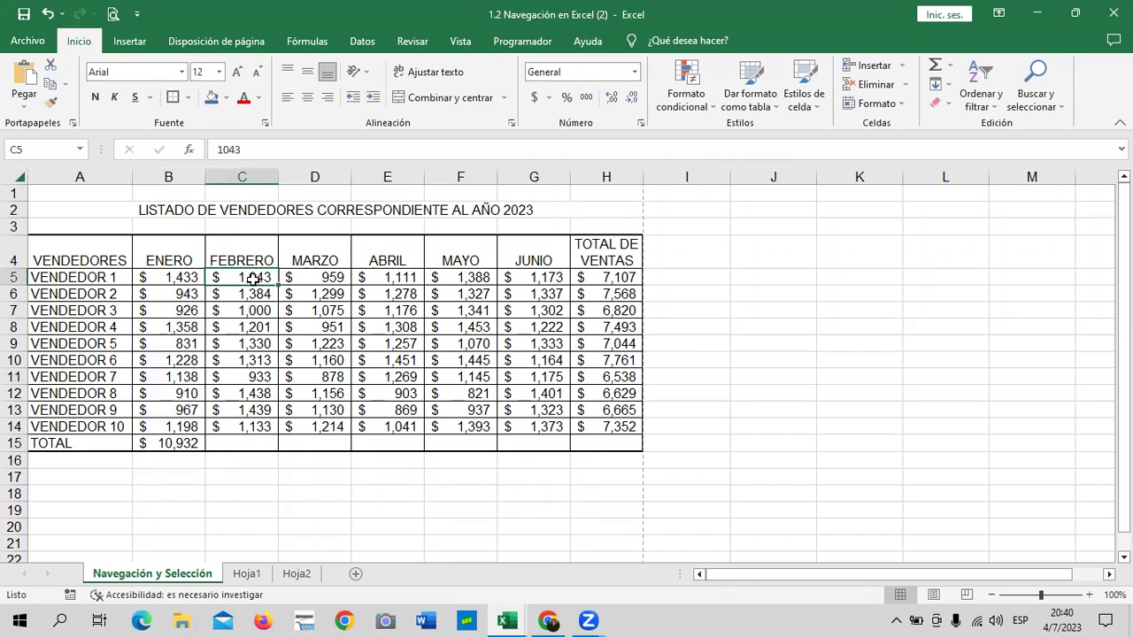
left_click(934, 69)
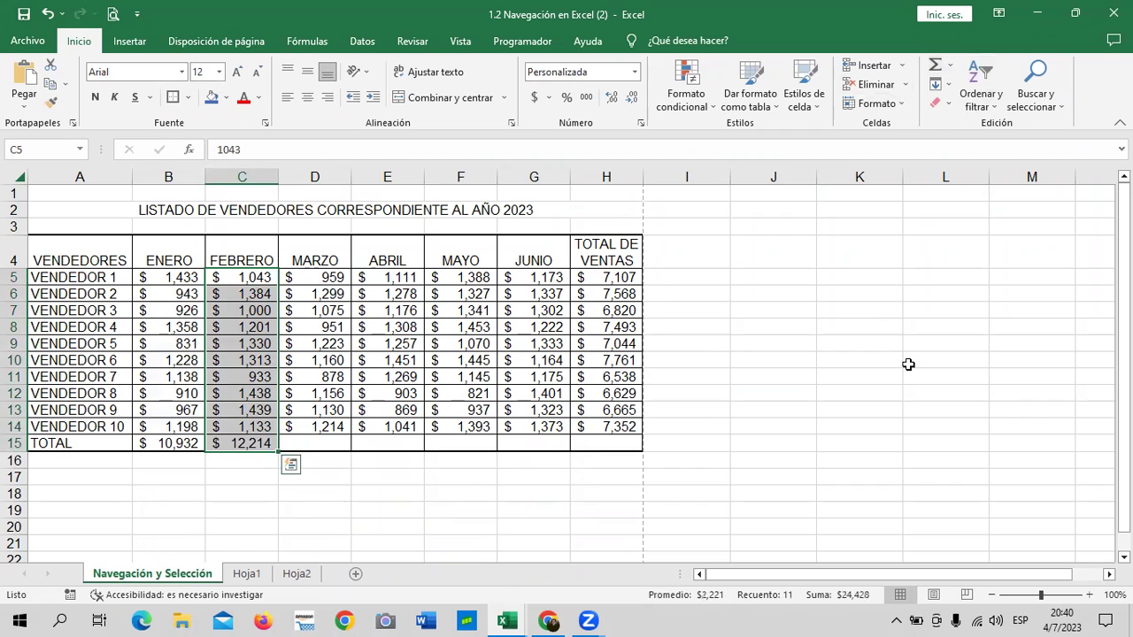
left_click(943, 407)
left_click(315, 442)
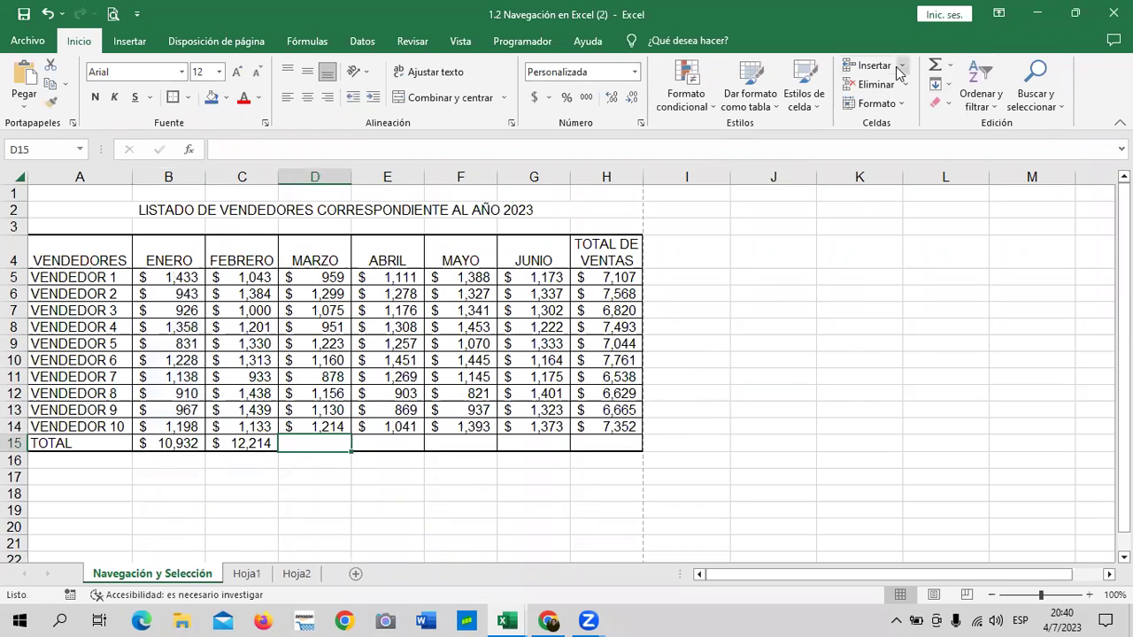
left_click(934, 65)
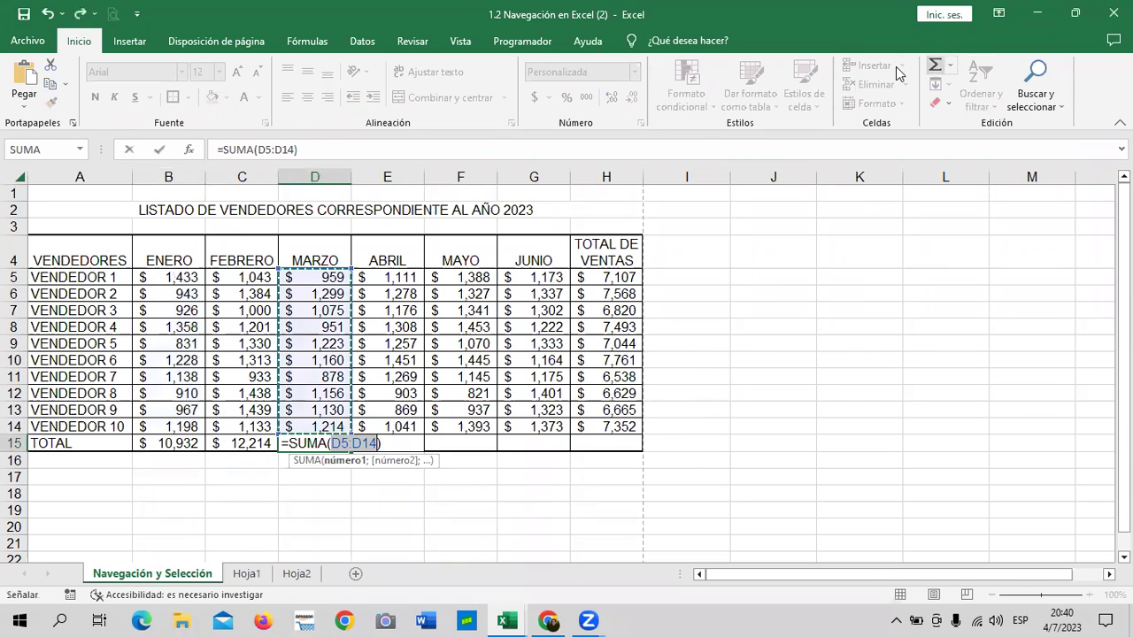
key("Return")
left_click_drag(398, 268, 411, 443)
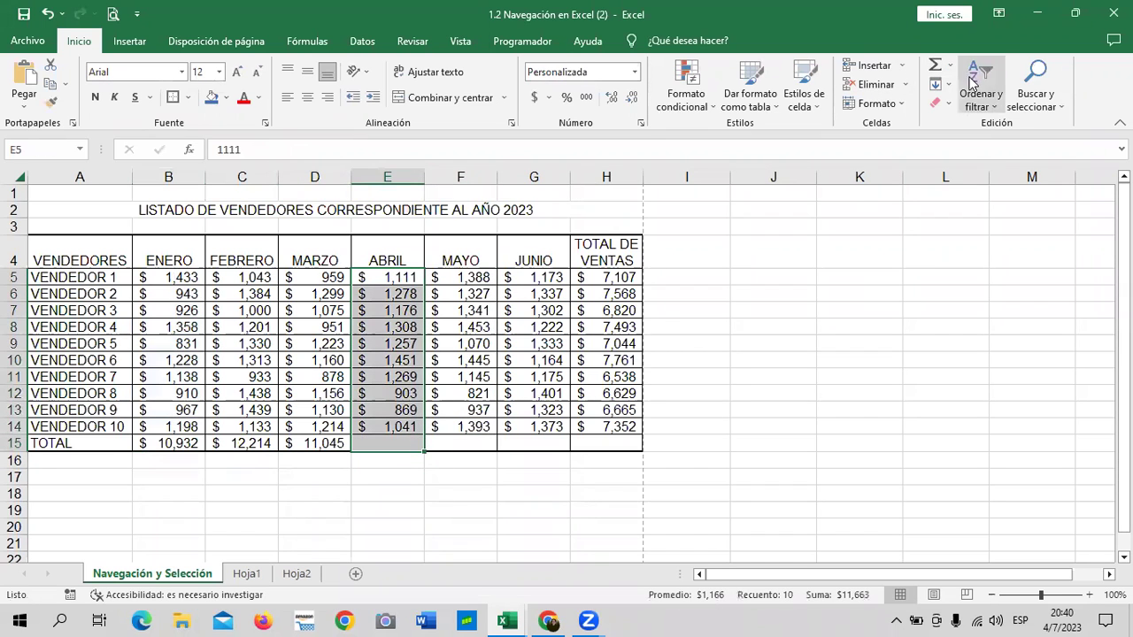
left_click(935, 66)
- AutoSum MAYO, JUNIO ($12,803) and TOTAL DE VENTAS into F15:H15
left_click(461, 442)
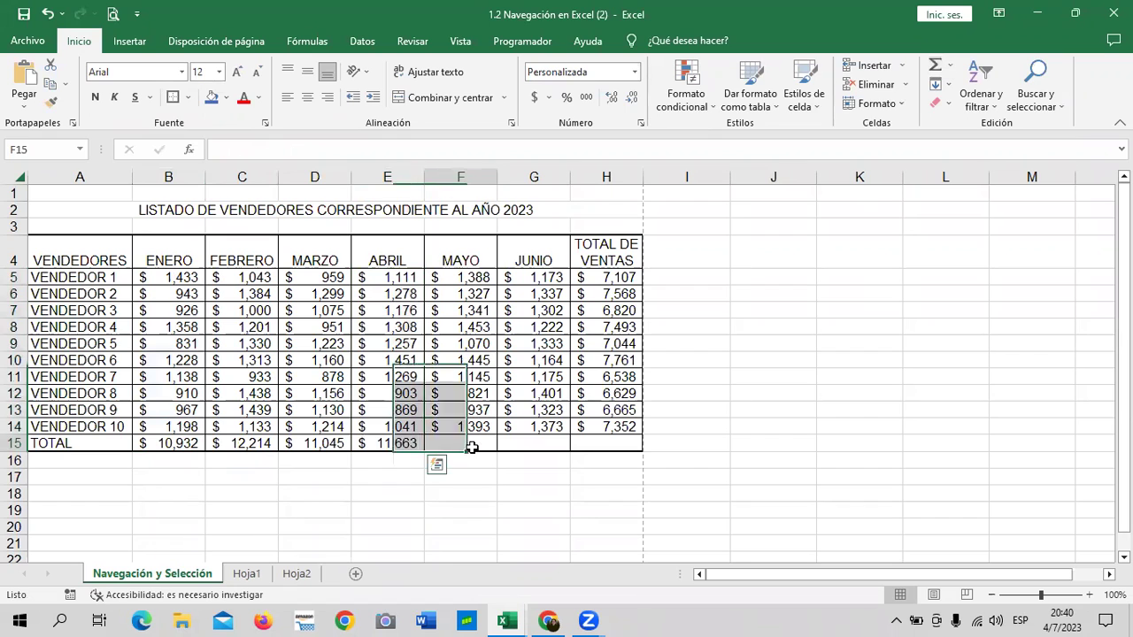
left_click(934, 69)
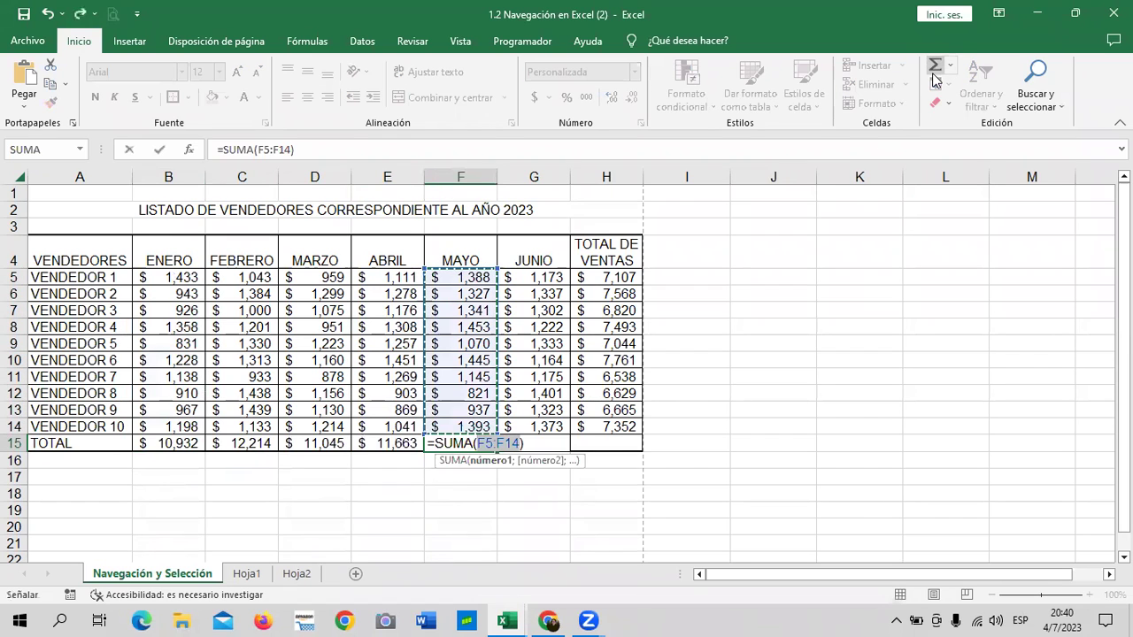
key("Return")
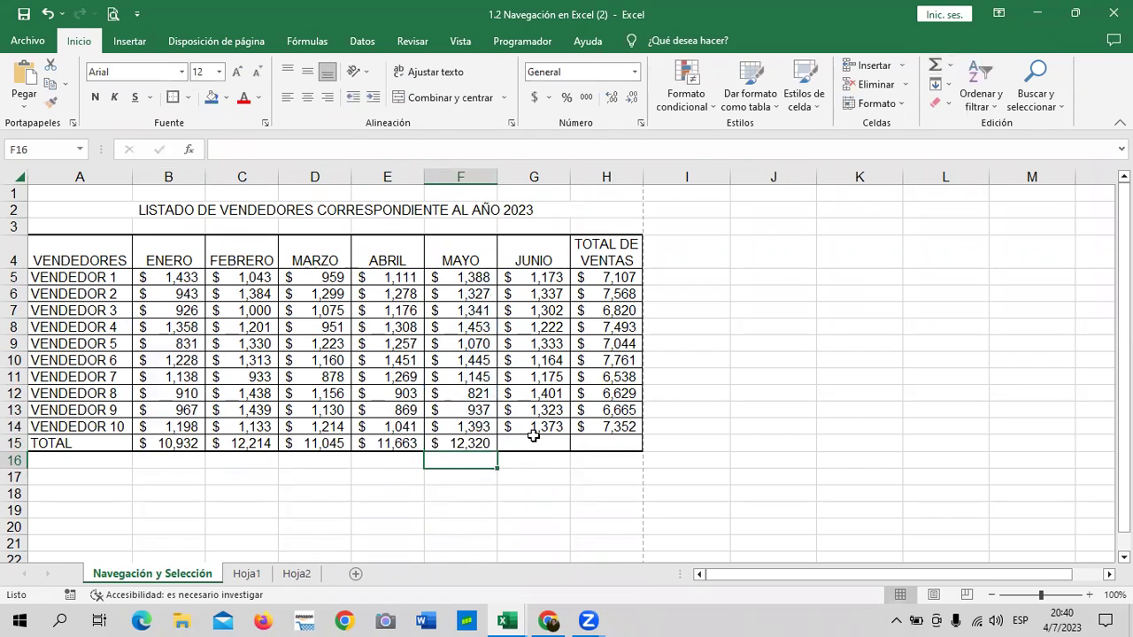
left_click(534, 443)
left_click(935, 66)
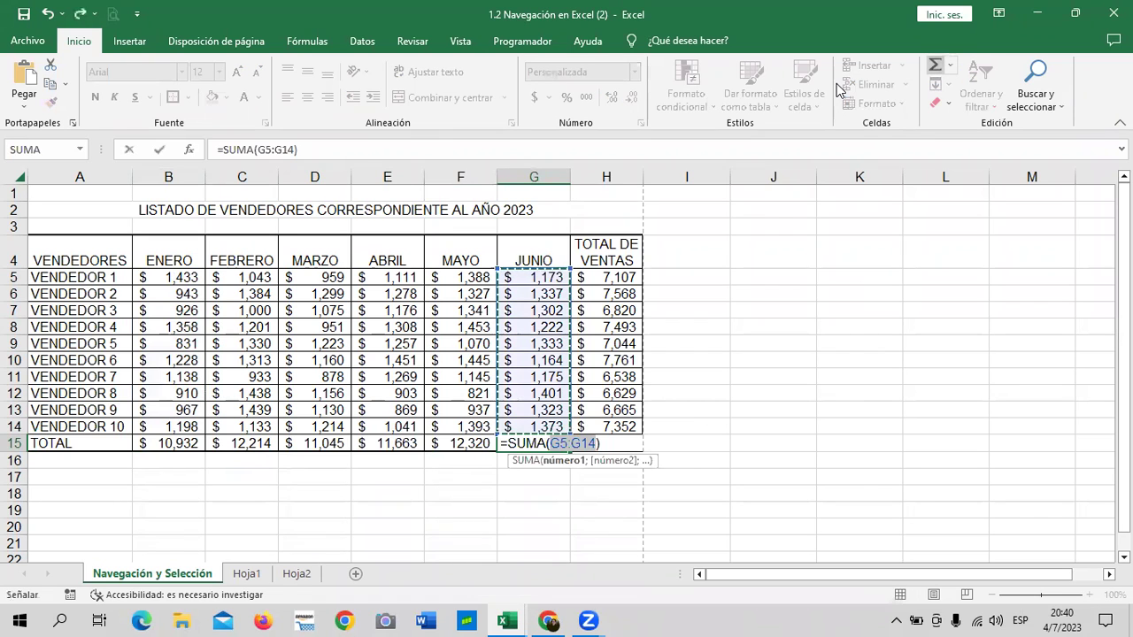
key("Return")
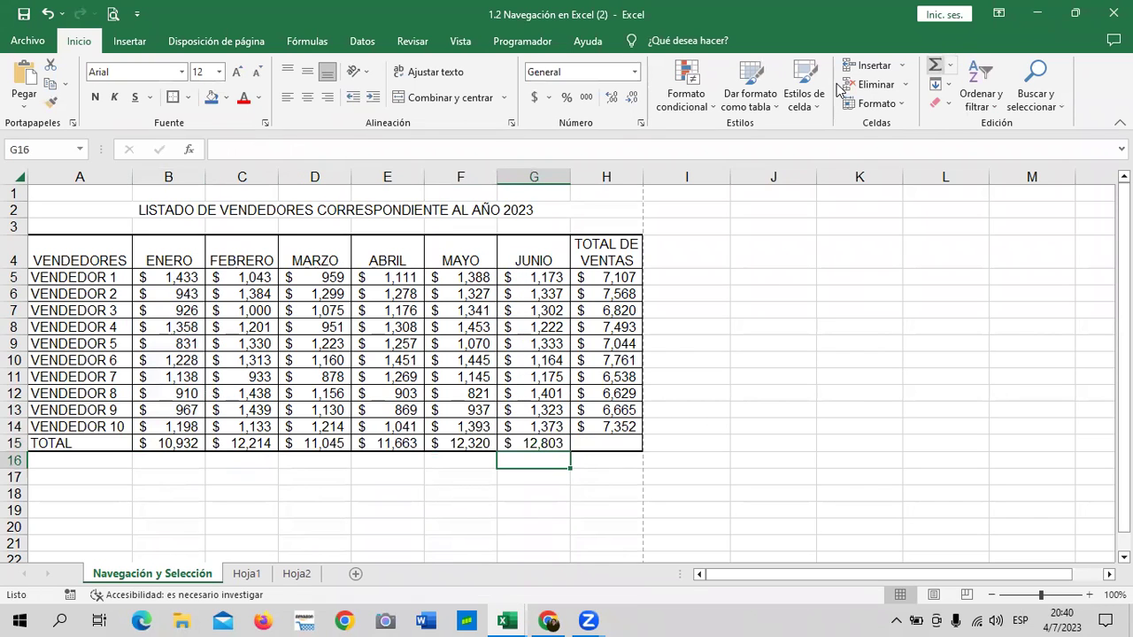
left_click(613, 443)
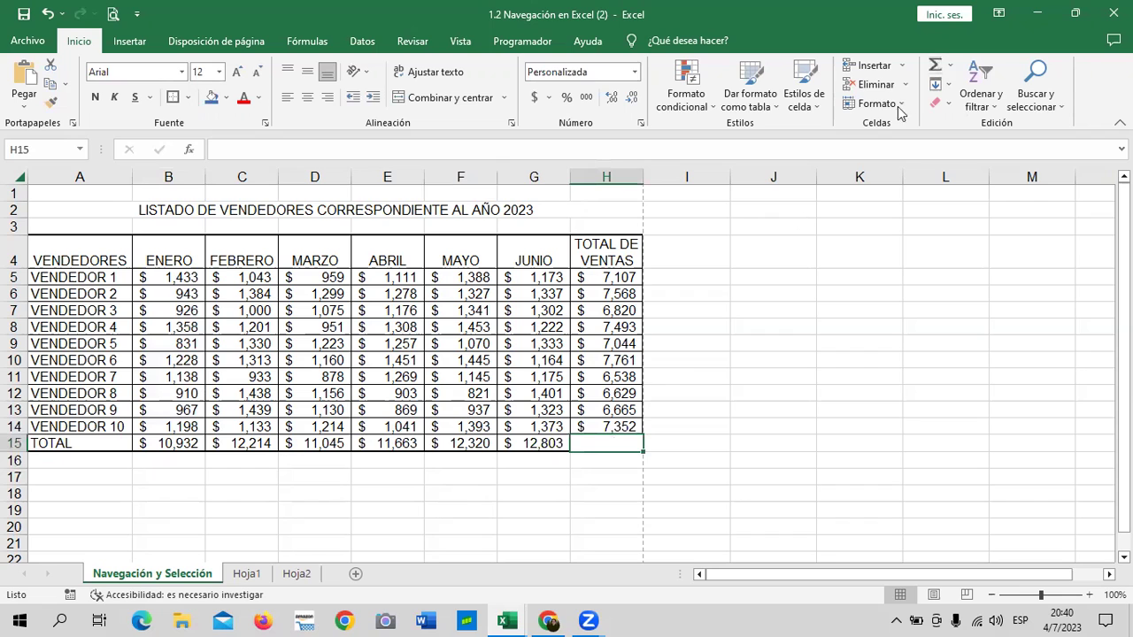
key("alt+equal")
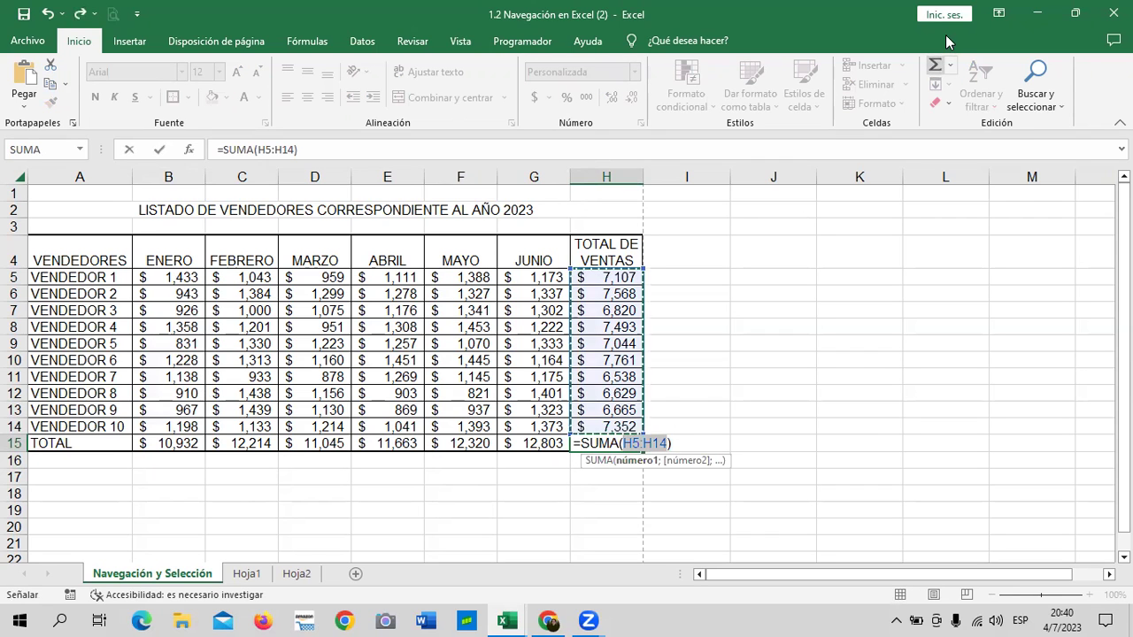
key("Return")
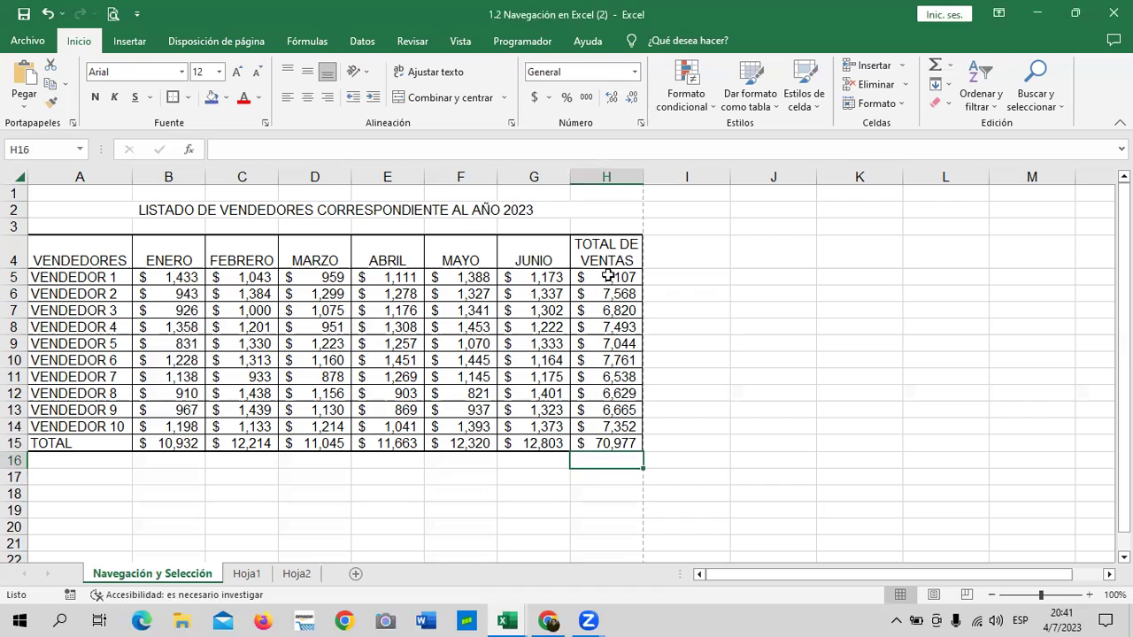
left_click(734, 357)
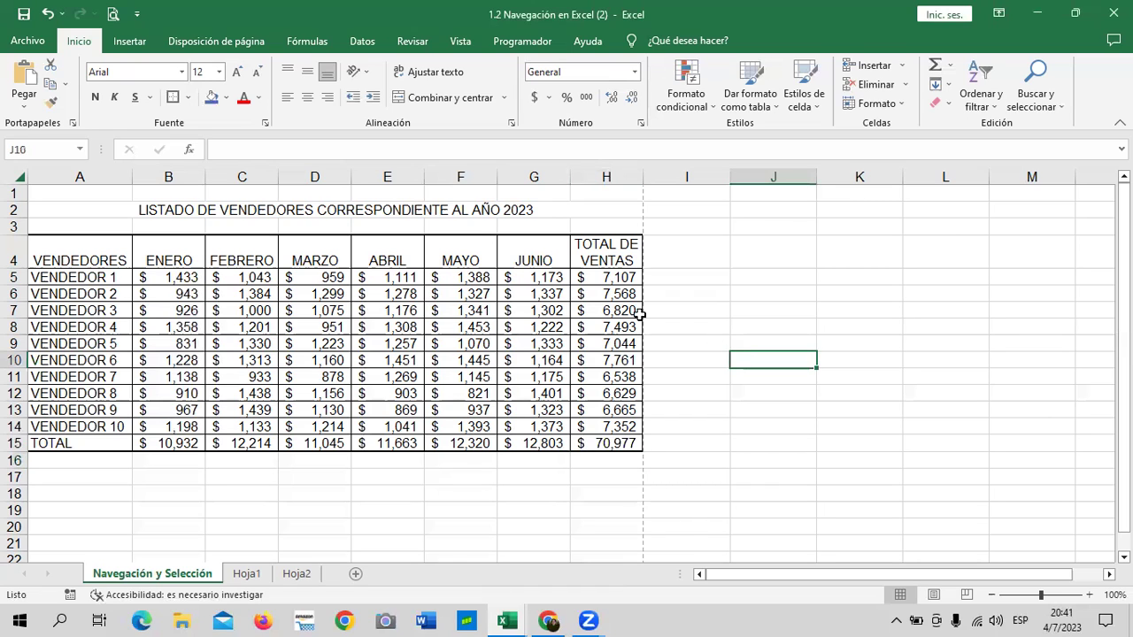
left_click_drag(602, 274, 611, 373)
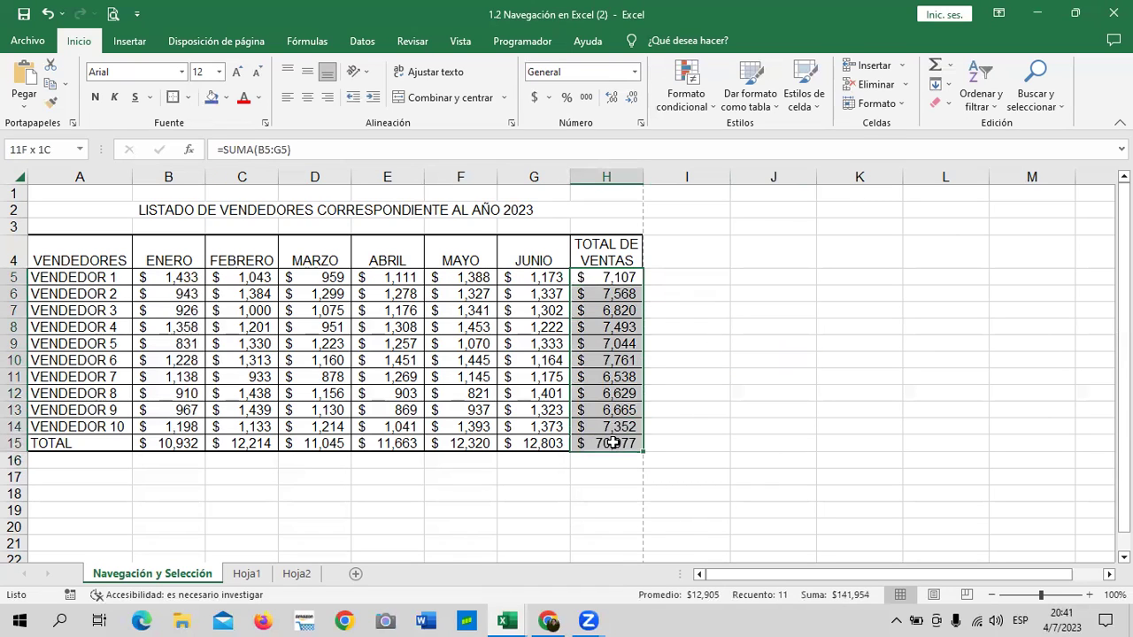
left_click_drag(614, 427, 611, 444)
left_click(772, 382)
left_click_drag(611, 277, 598, 435)
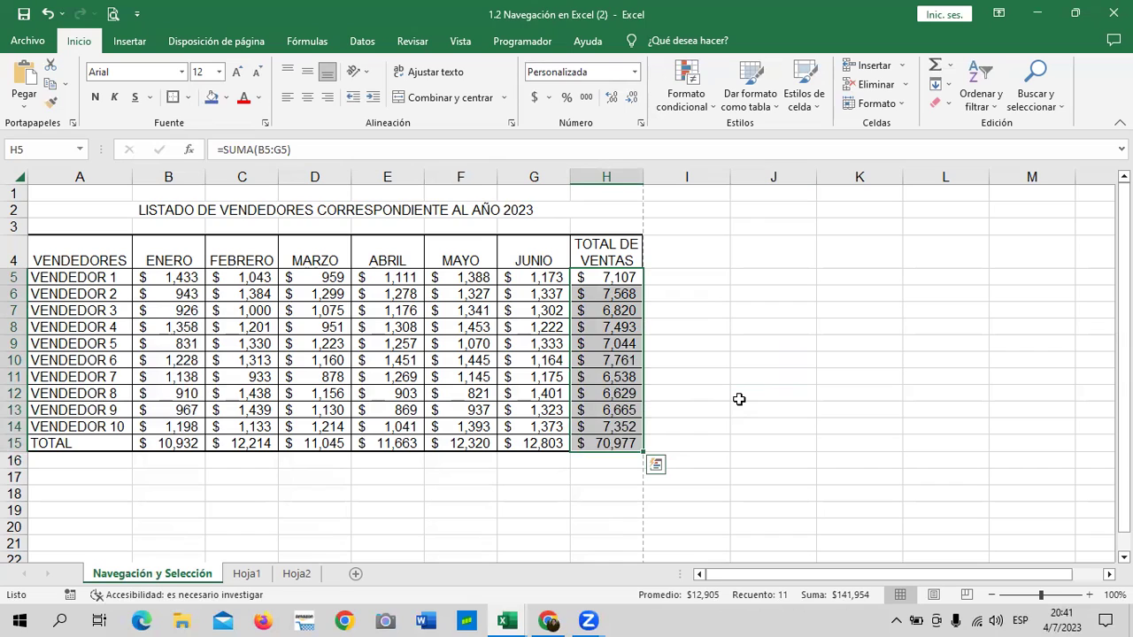
key("Delete")
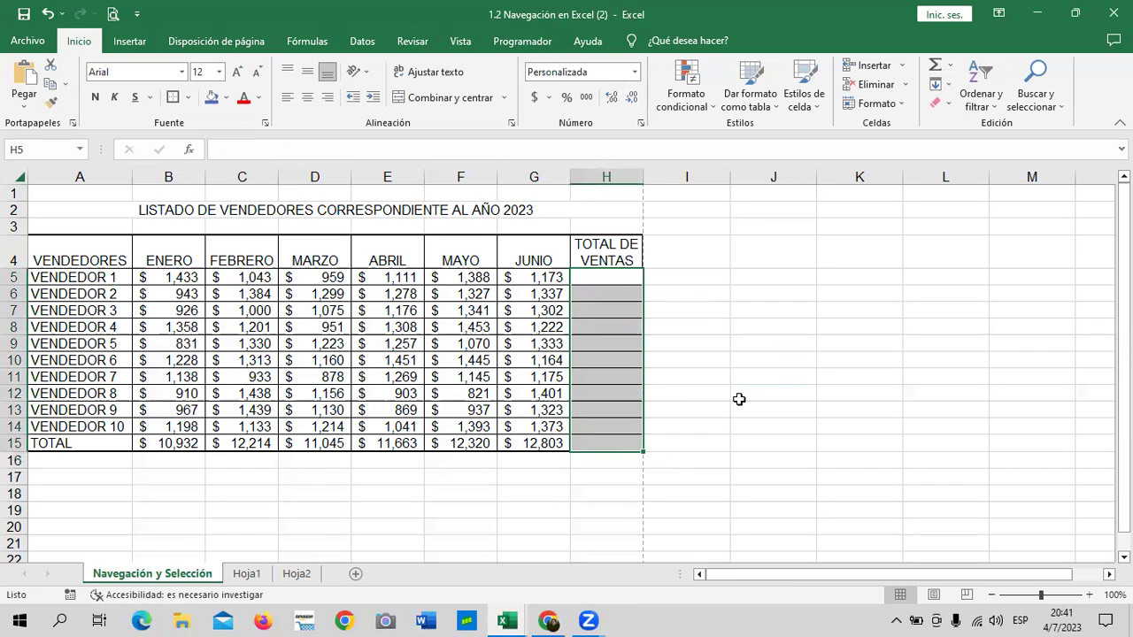
left_click(770, 388)
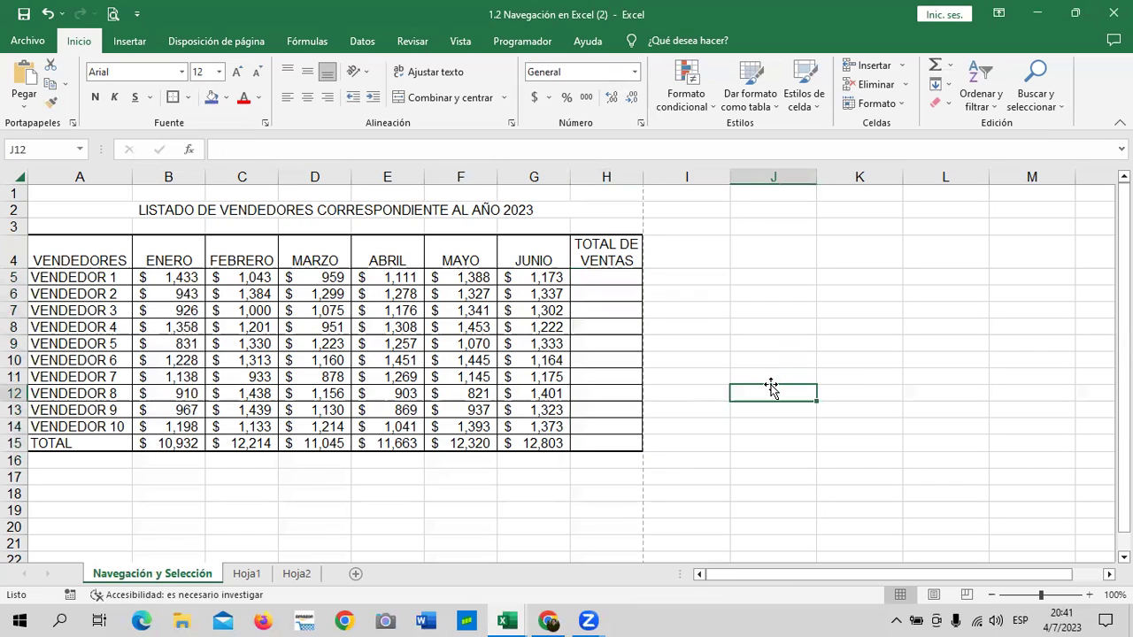
left_click(48, 13)
left_click(875, 420)
left_click_drag(620, 275, 624, 445)
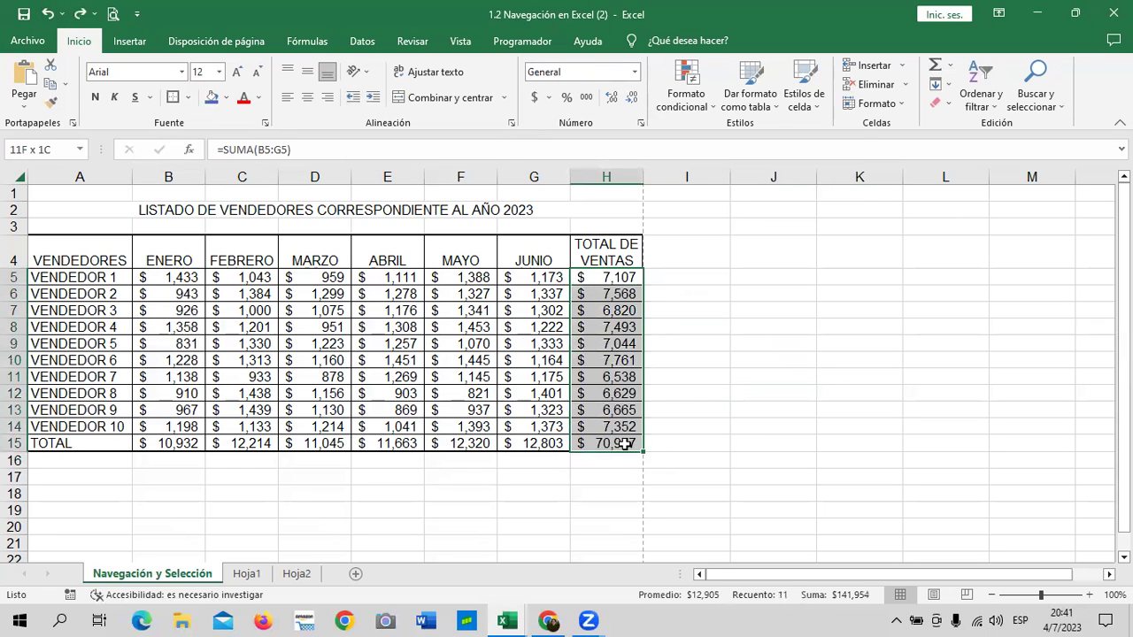
key("Return")
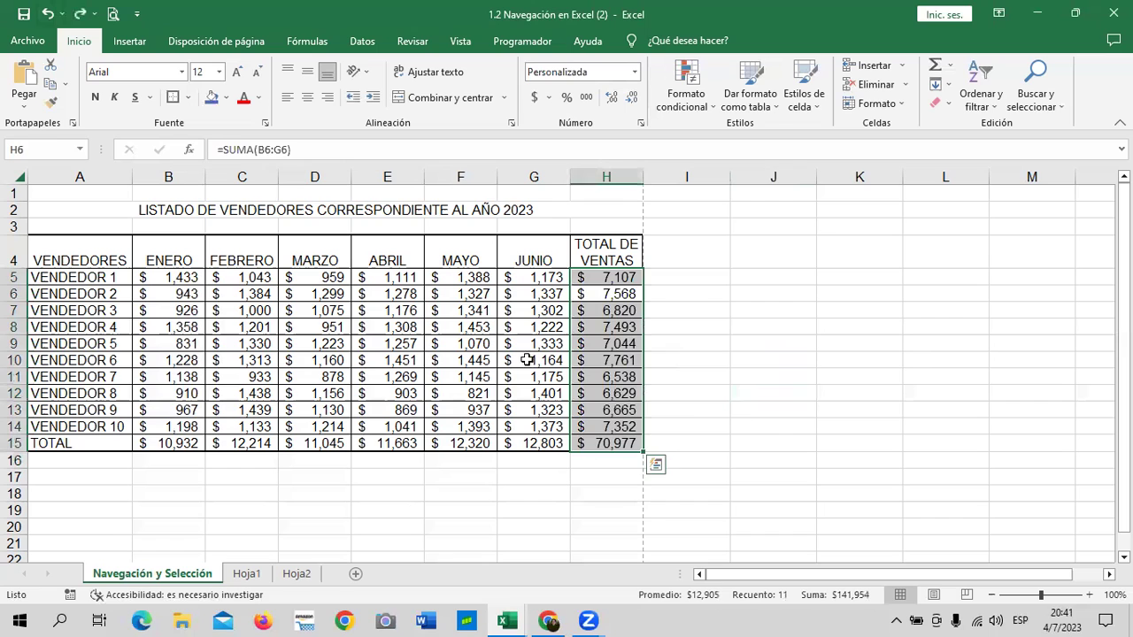
left_click(891, 376)
left_click_drag(591, 275, 604, 435)
key("F2")
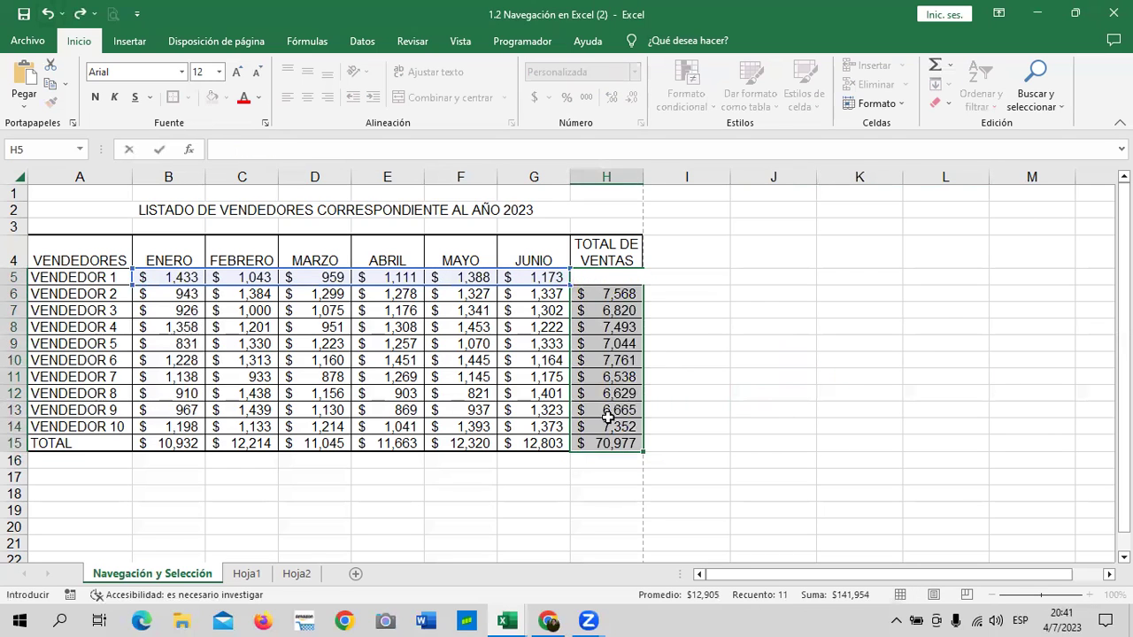
key("Escape")
left_click(748, 414)
left_click_drag(606, 252, 620, 431)
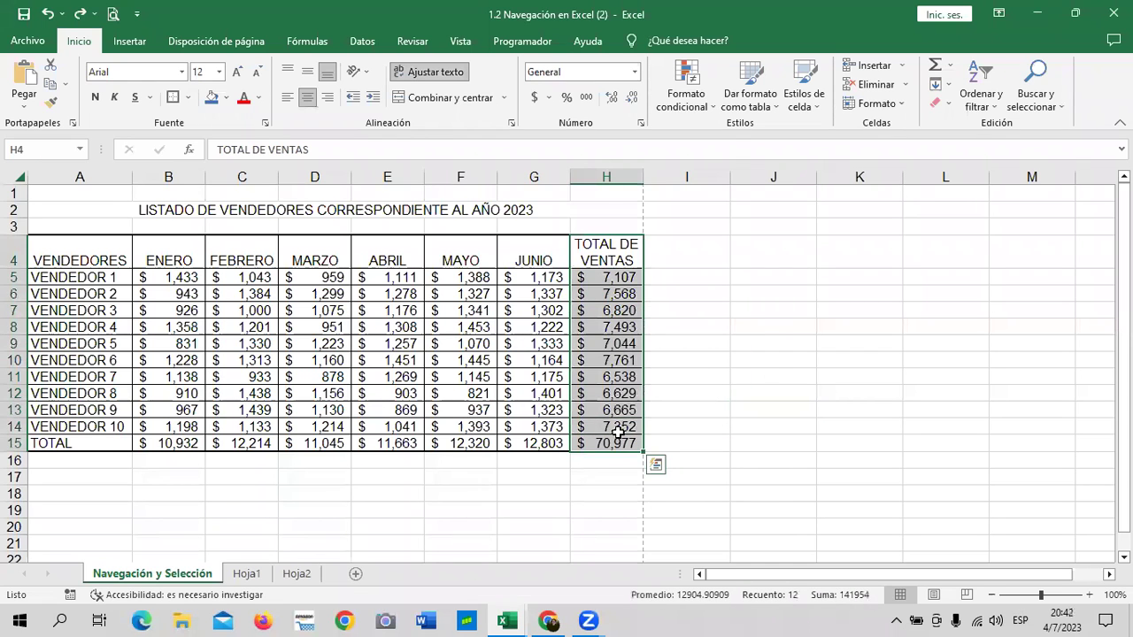
key("Delete")
left_click(772, 400)
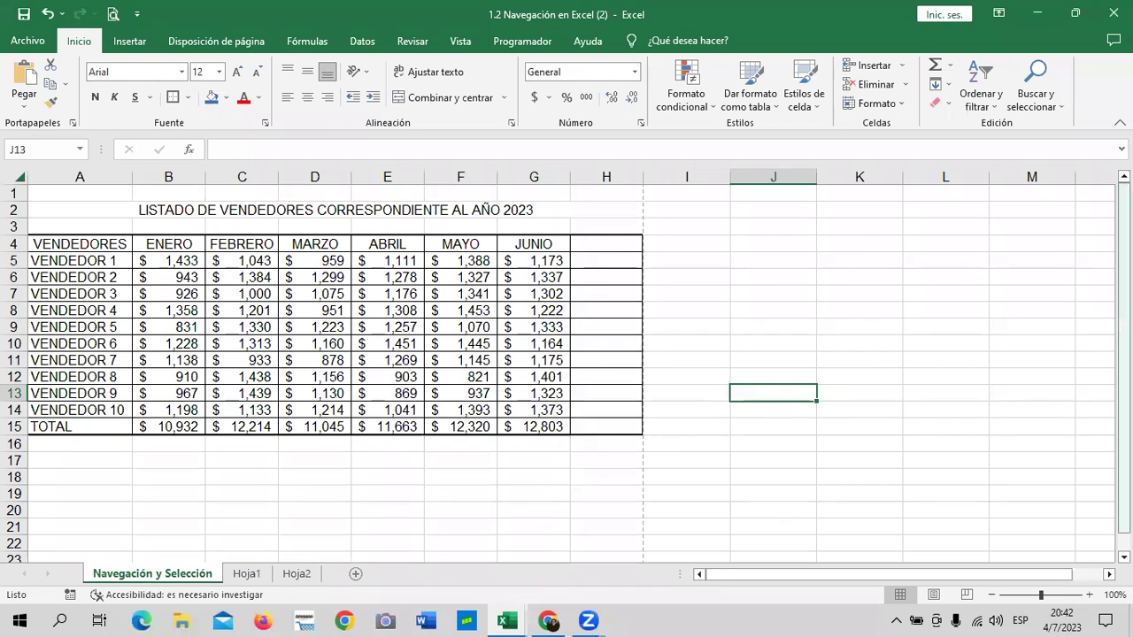
left_click(49, 14)
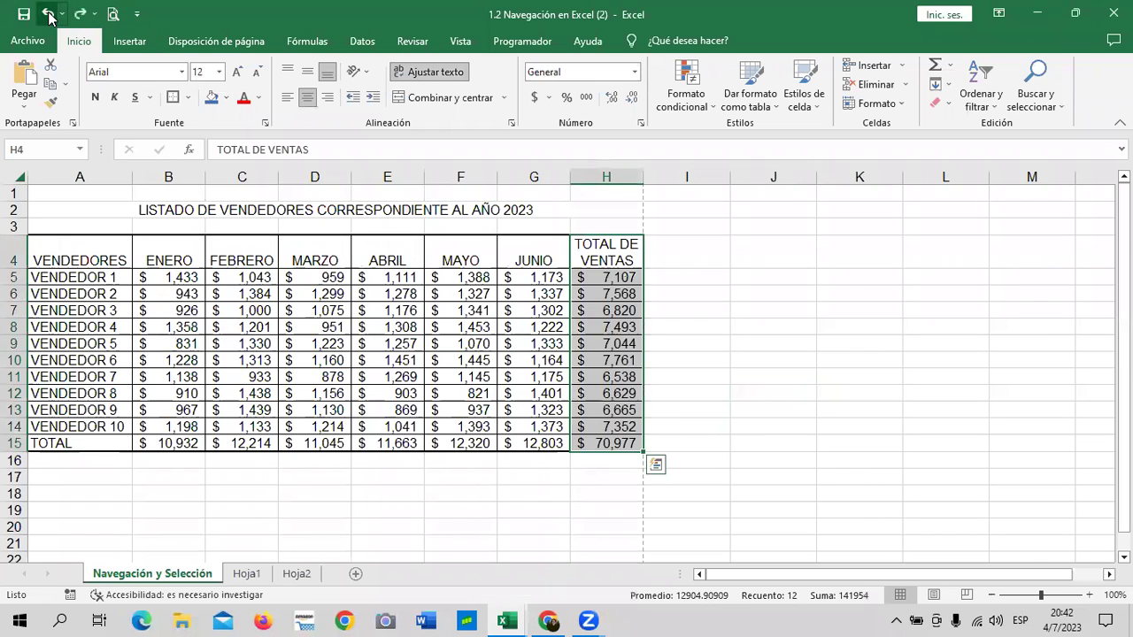
left_click(718, 340)
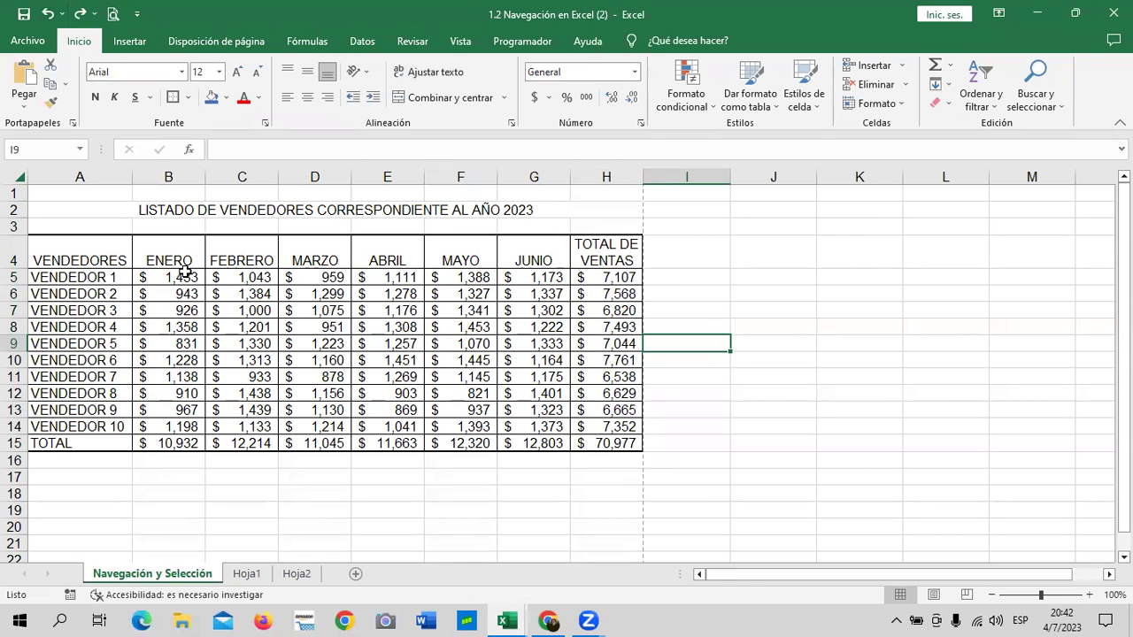
left_click_drag(184, 273, 624, 445)
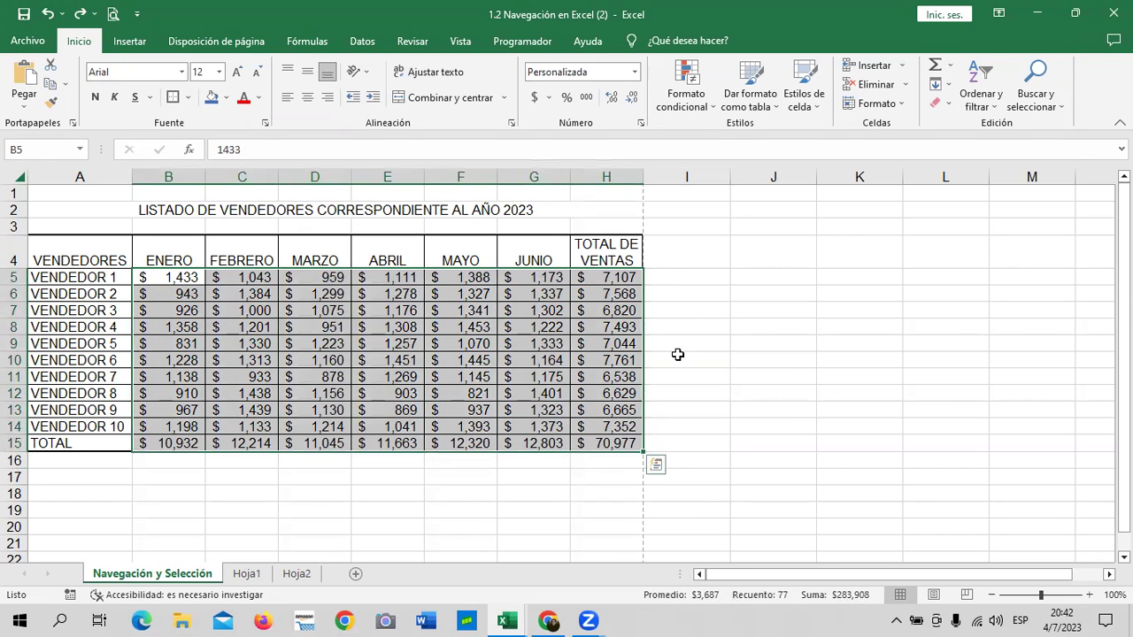
key("Delete")
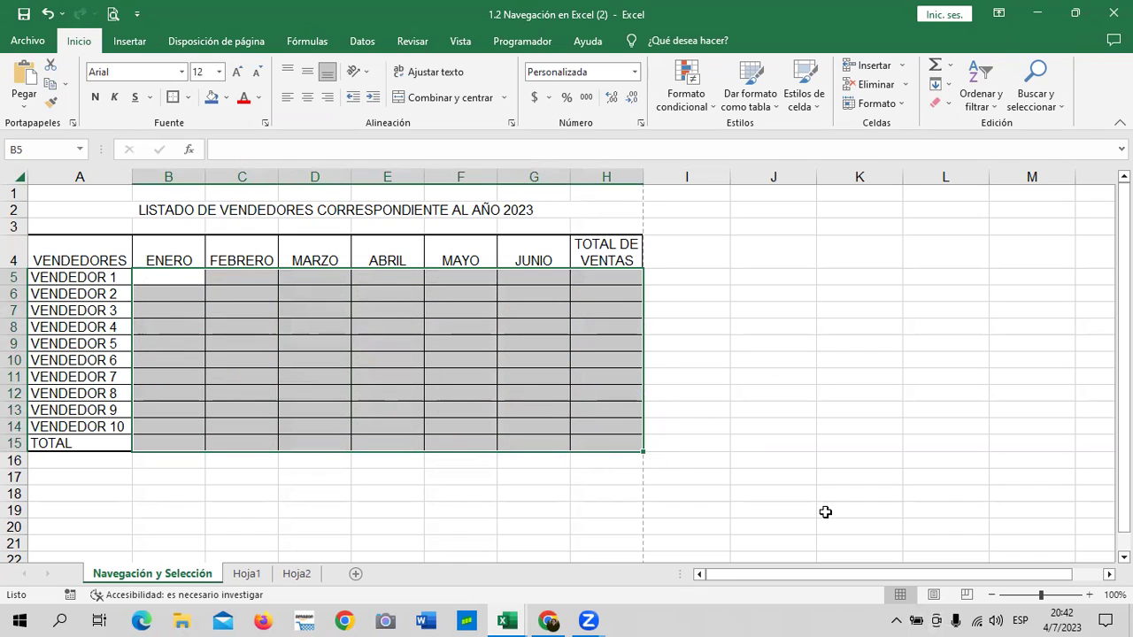
left_click(821, 375)
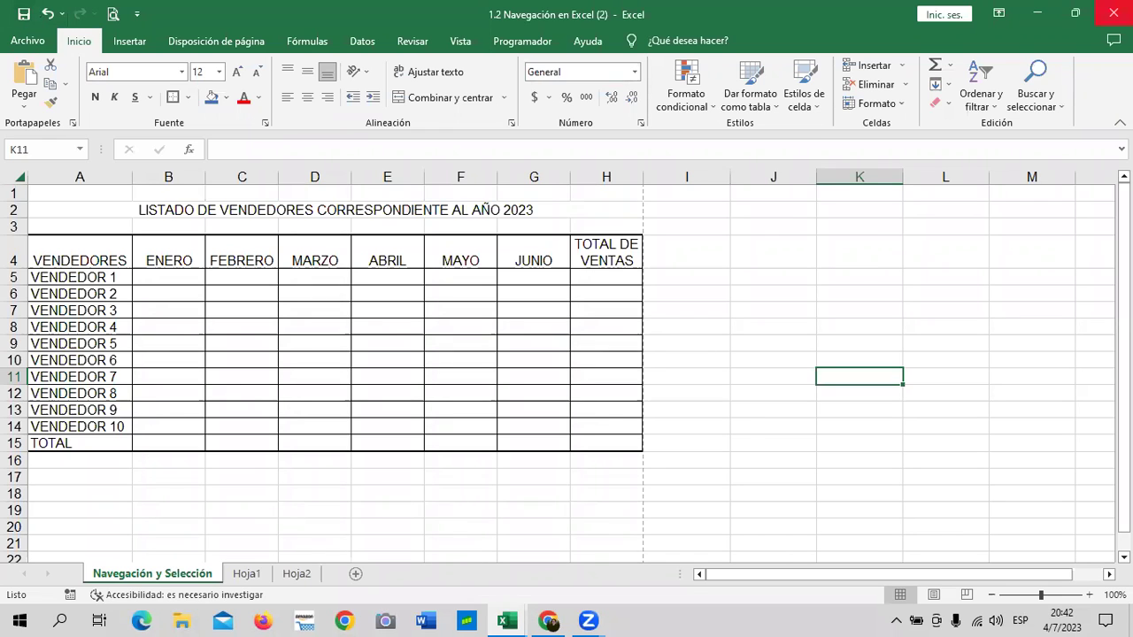
left_click(46, 14)
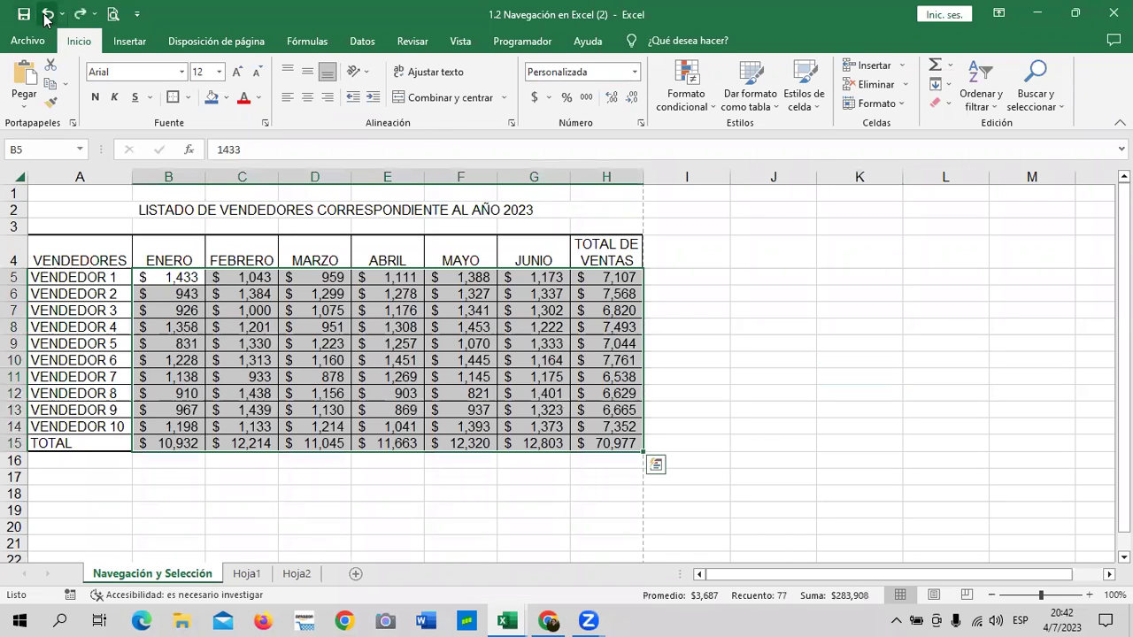
left_click(779, 376)
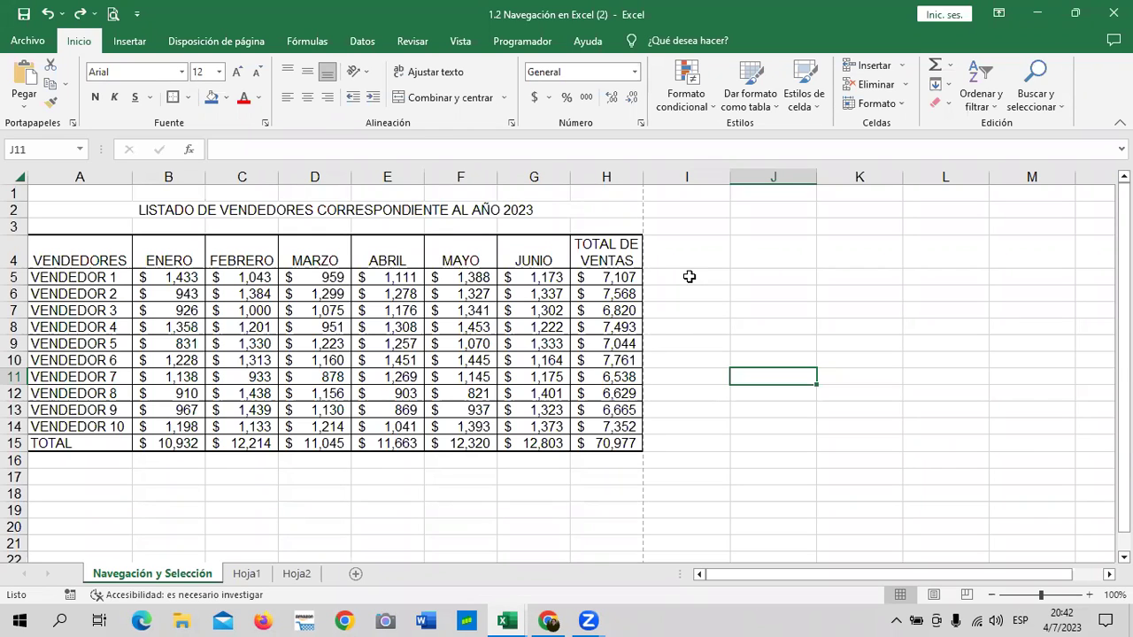
- Select the table A4:H15 and clear all its existing borders with Sin borde
left_click(733, 277)
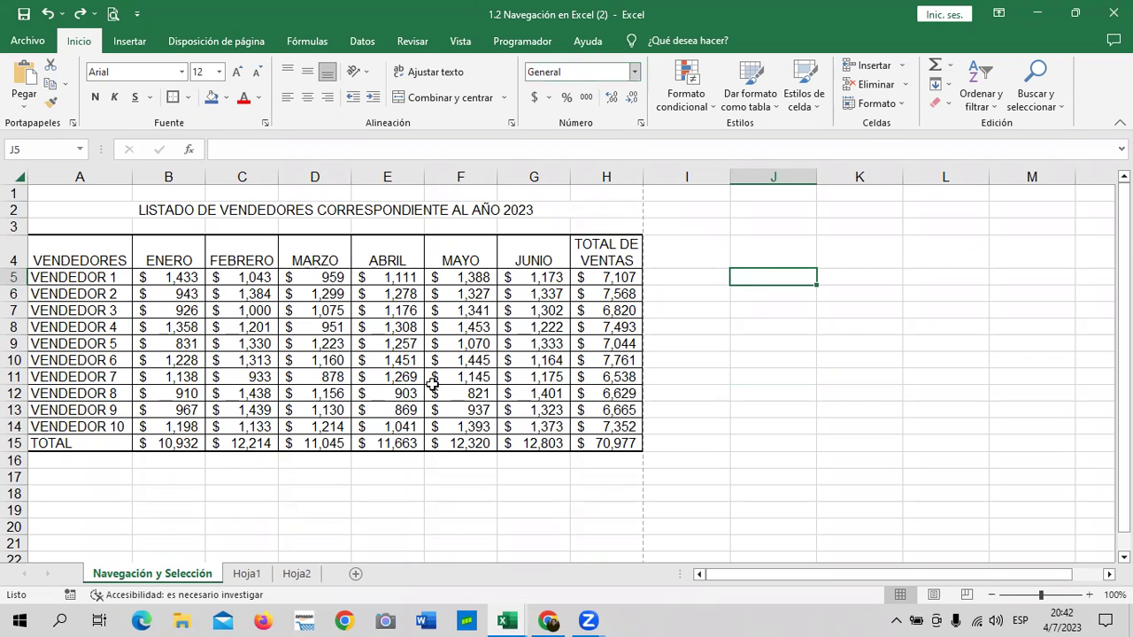
left_click(712, 359)
left_click_drag(62, 252, 620, 445)
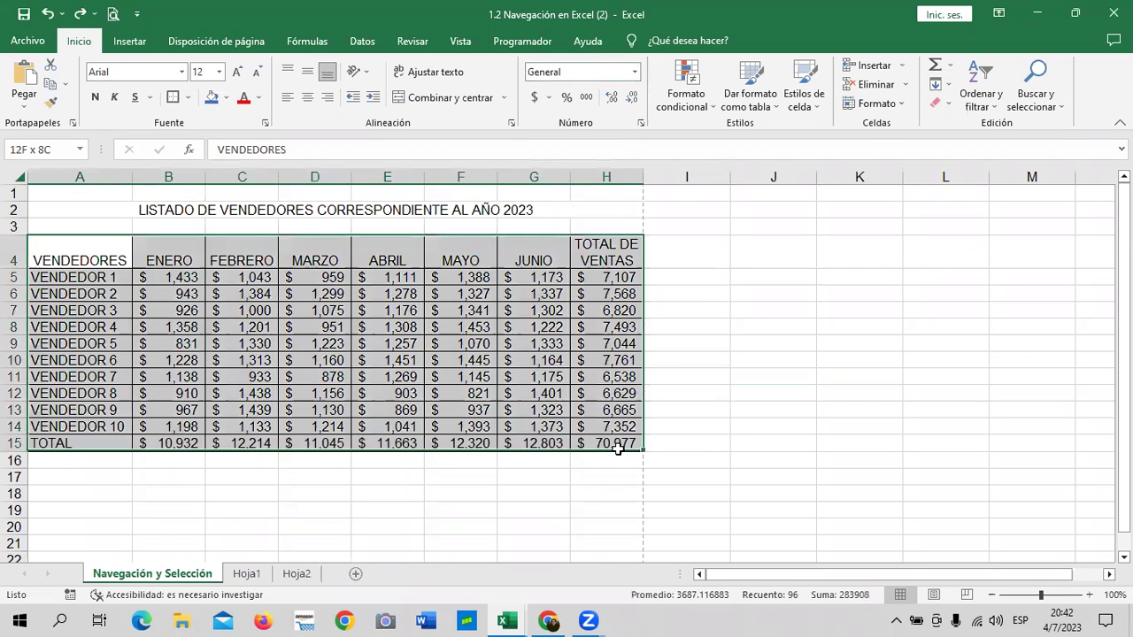
left_click(188, 97)
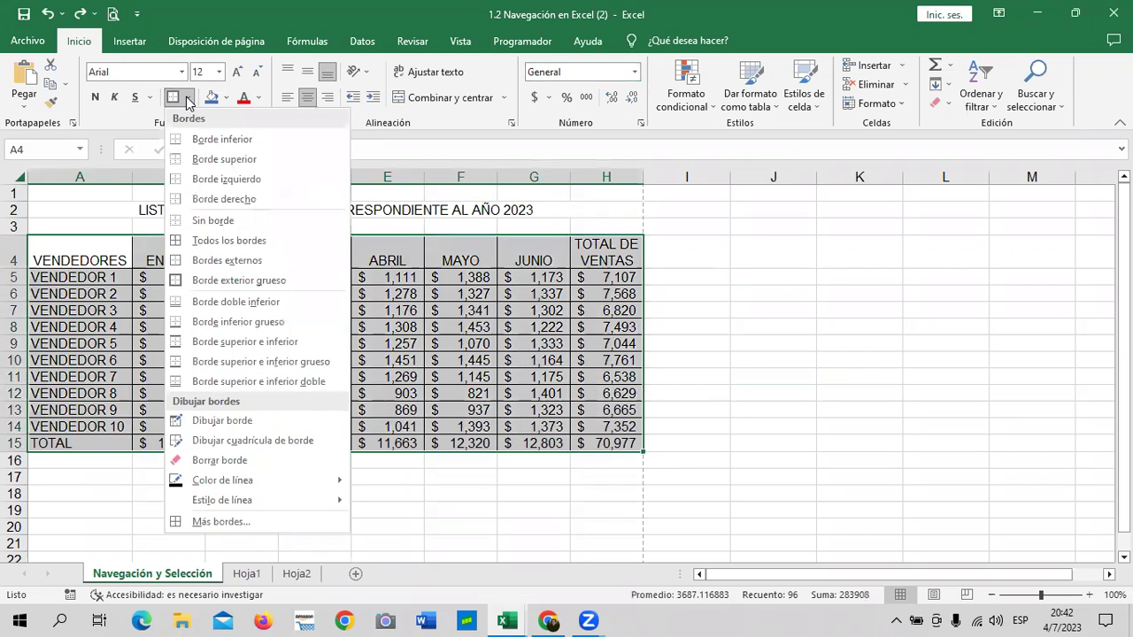
left_click(217, 223)
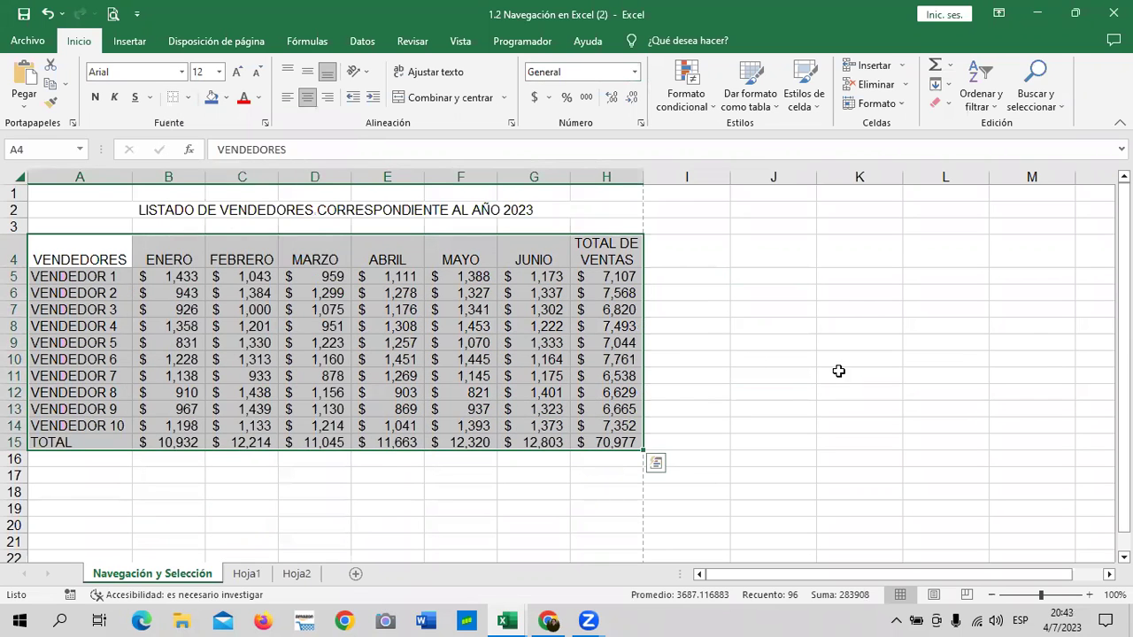
left_click(838, 371)
- Reselect A4:H15 and apply Todos los bordes to every cell
left_click_drag(76, 255, 608, 449)
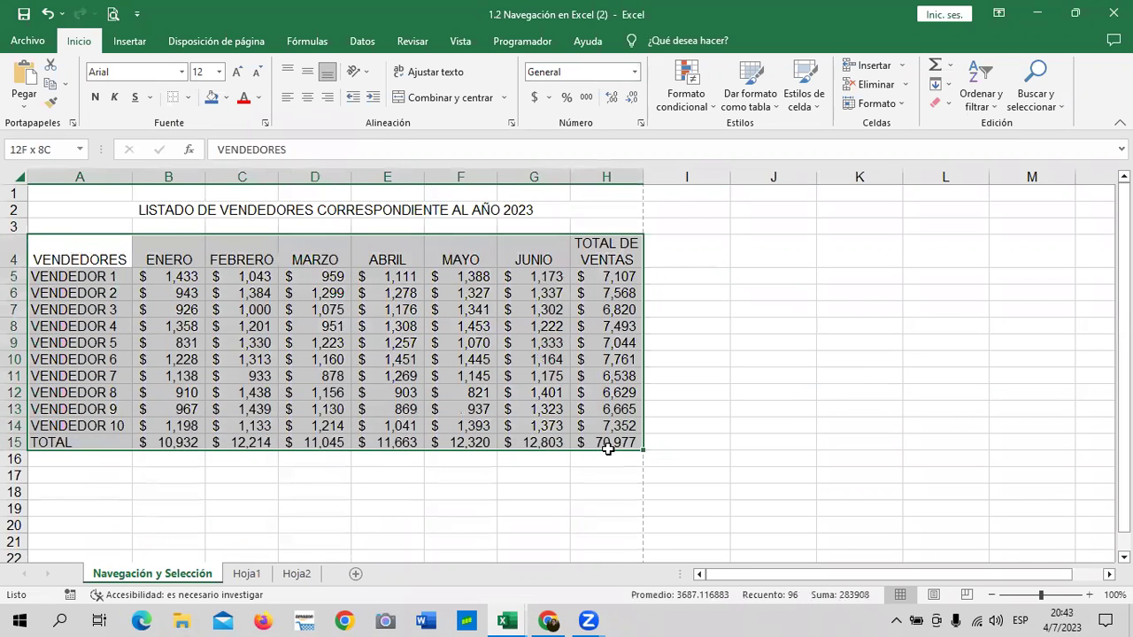
left_click(188, 97)
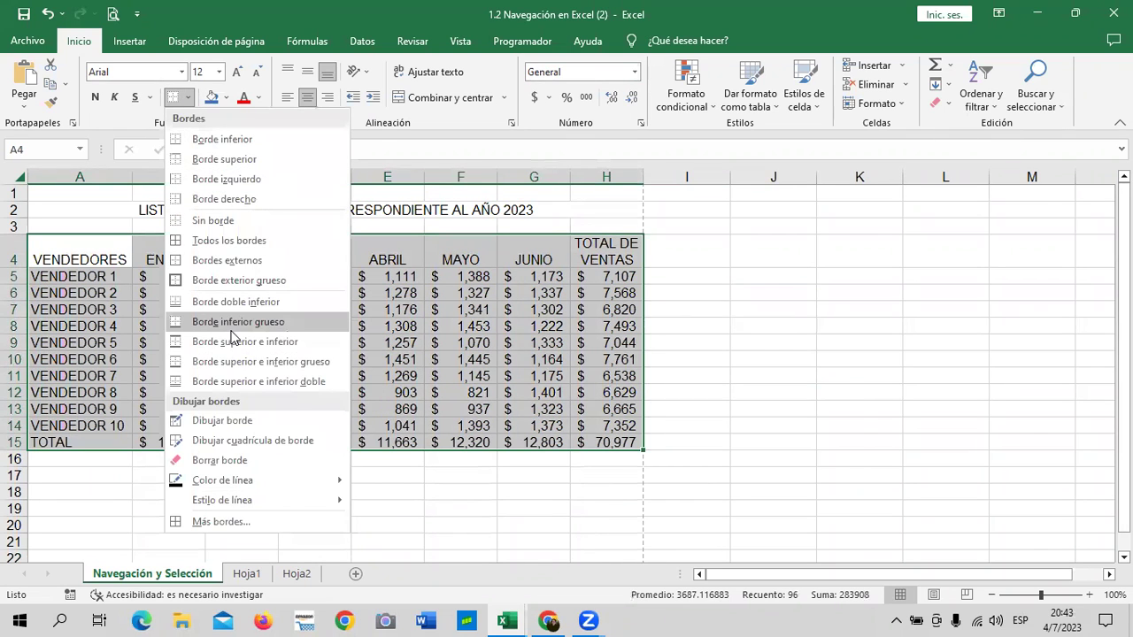
left_click(236, 240)
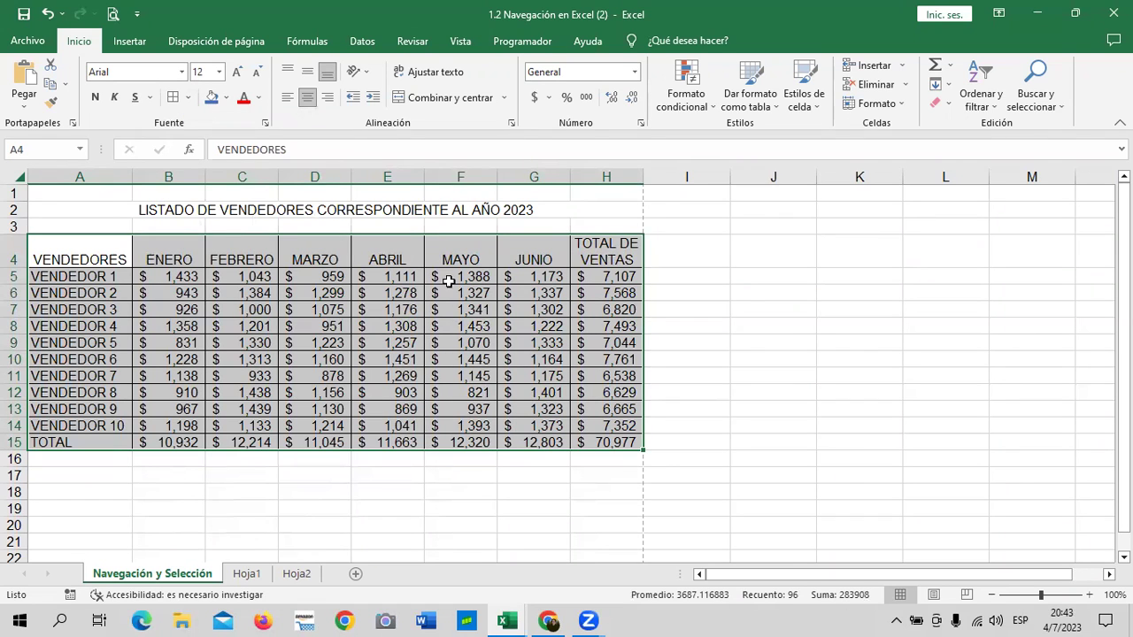
left_click(754, 293)
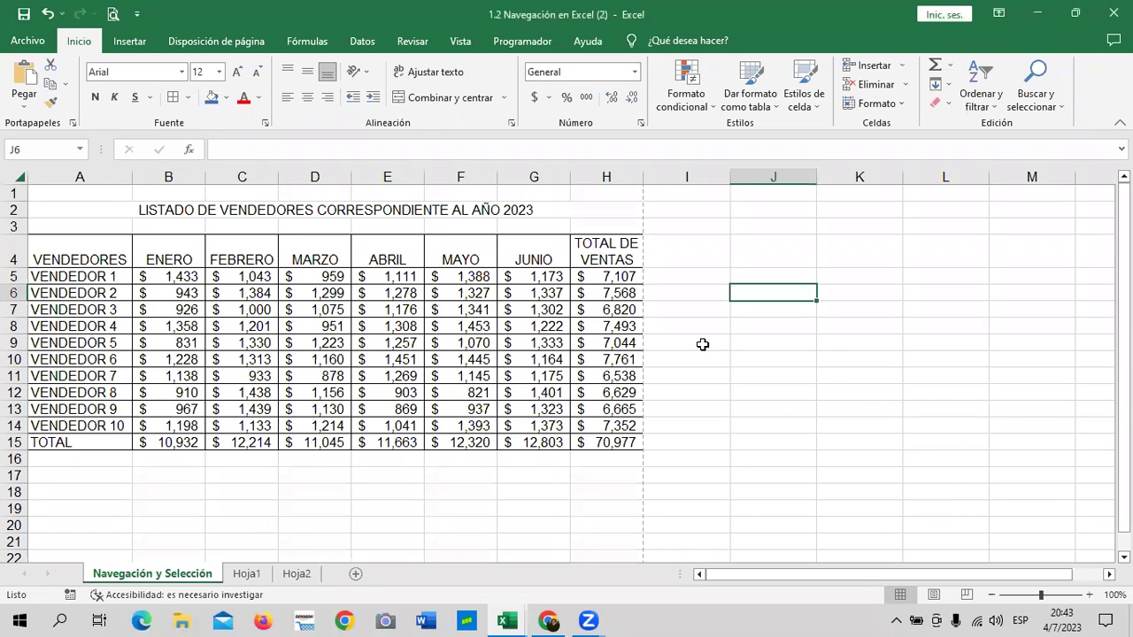
- Delete the figures in B5:H15, restore them with Undo, then open the Quick Access Toolbar customisation list
left_click_drag(156, 283, 629, 435)
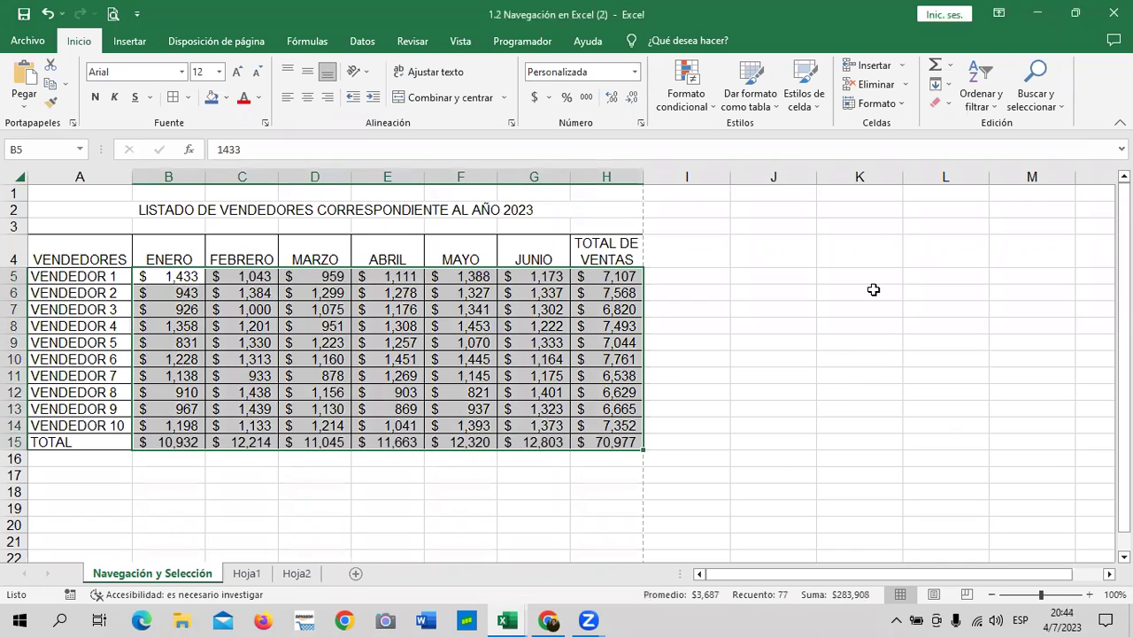
key("Delete")
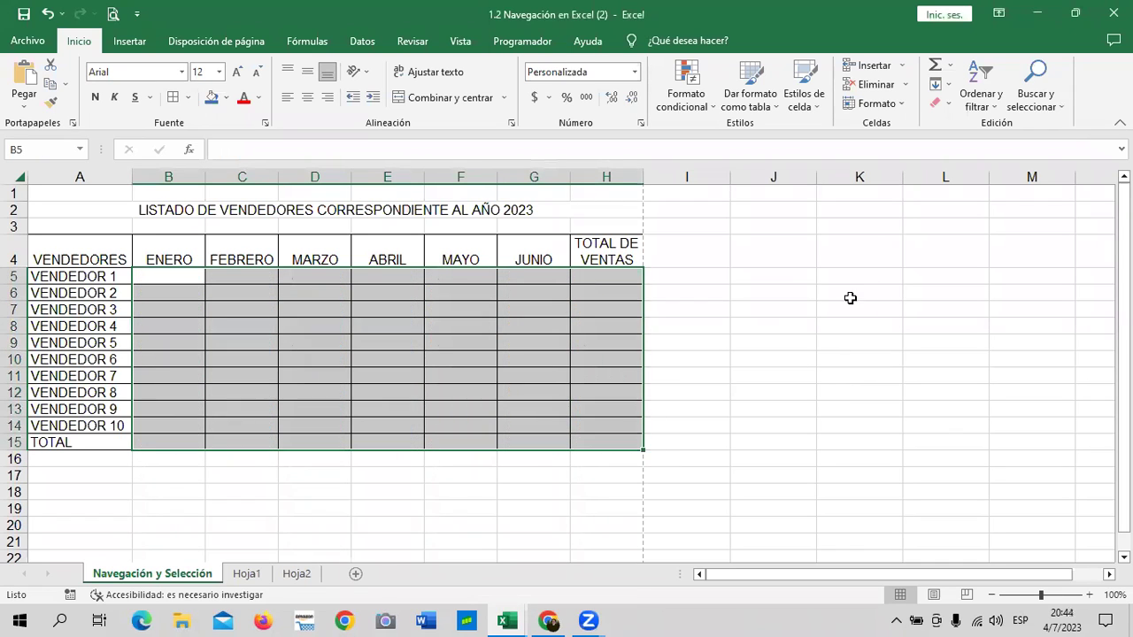
left_click(848, 298)
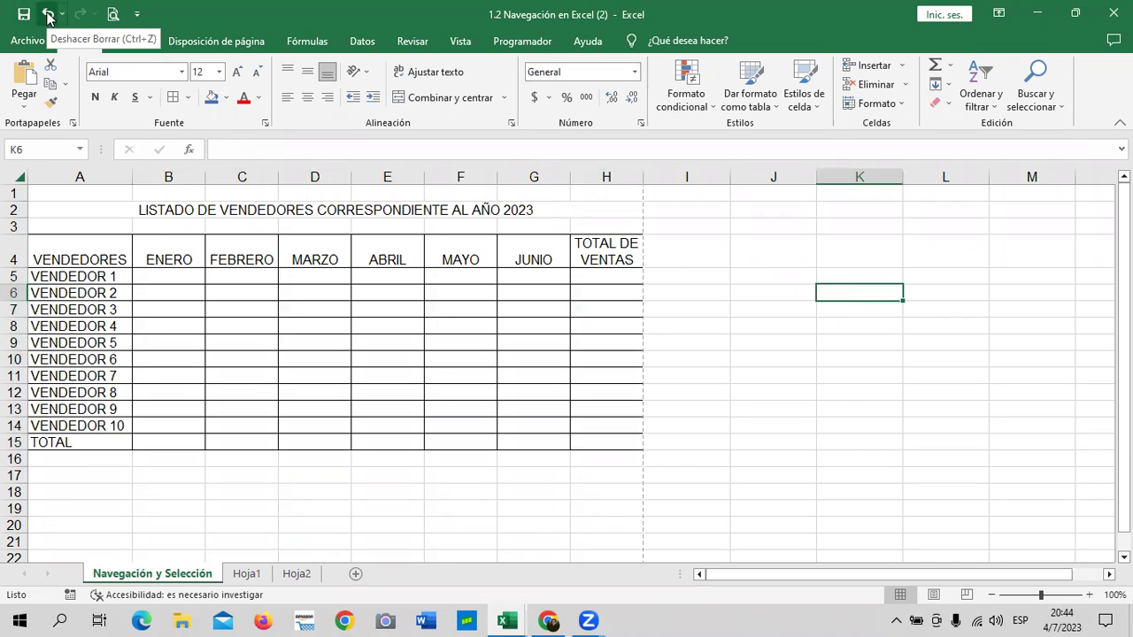
left_click(49, 17)
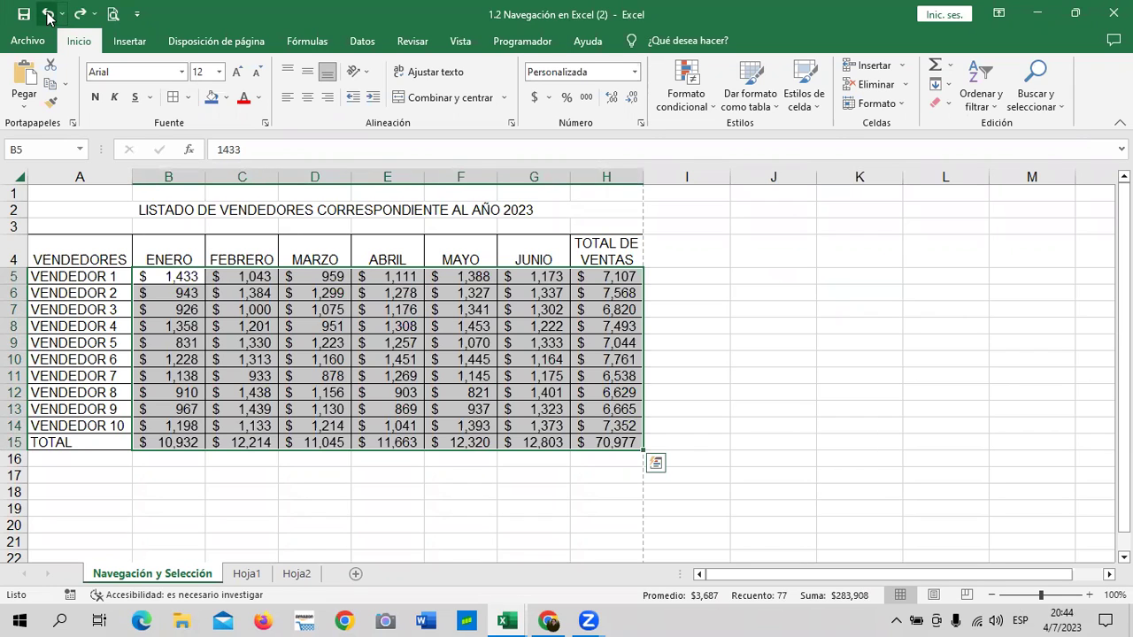
left_click(772, 276)
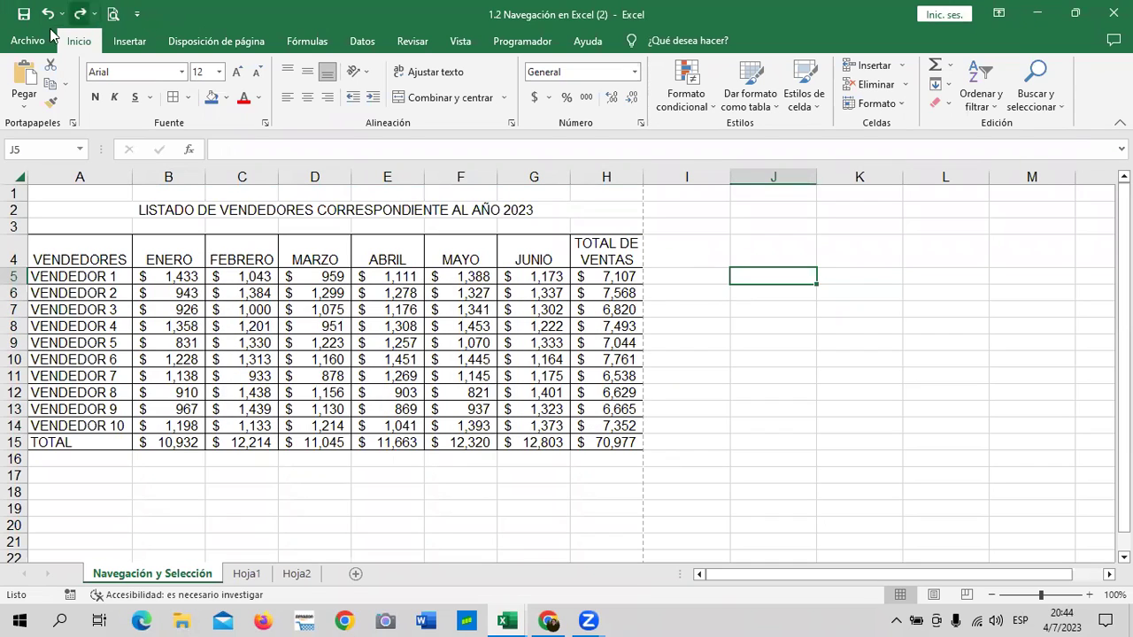
left_click(138, 14)
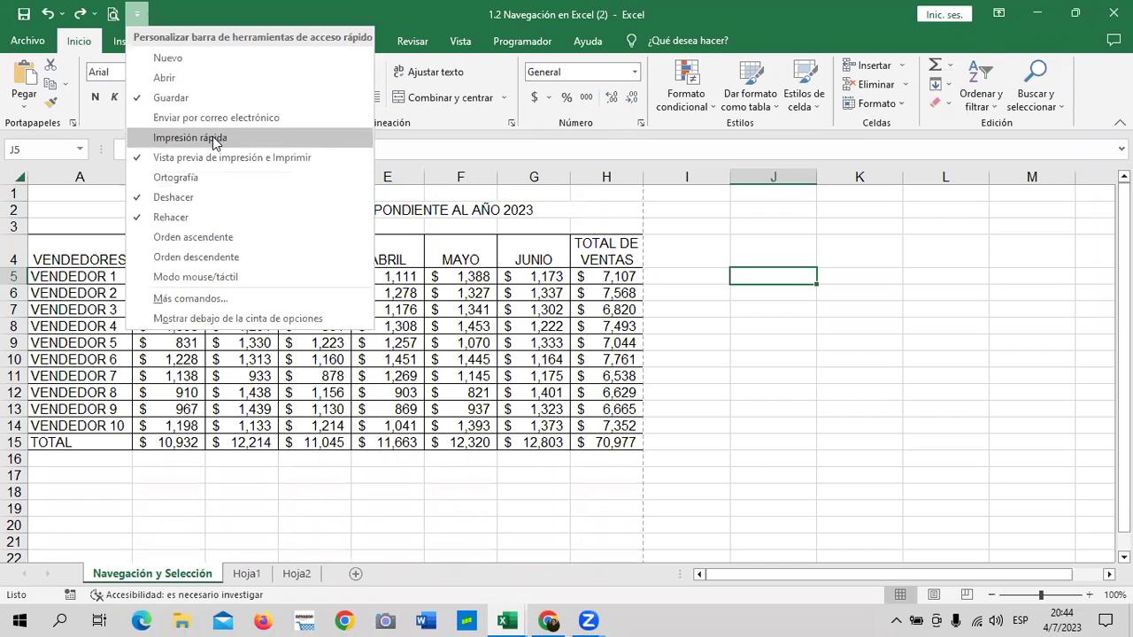
- Uncheck Deshacer in the Quick Access Toolbar customisation list
left_click(215, 197)
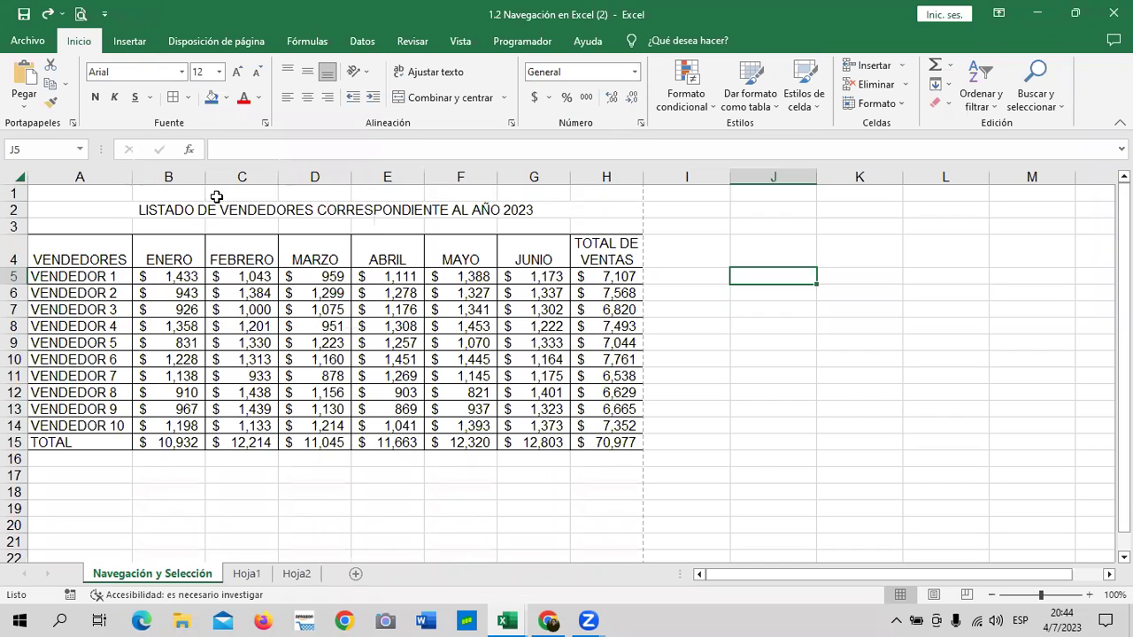
left_click(791, 355)
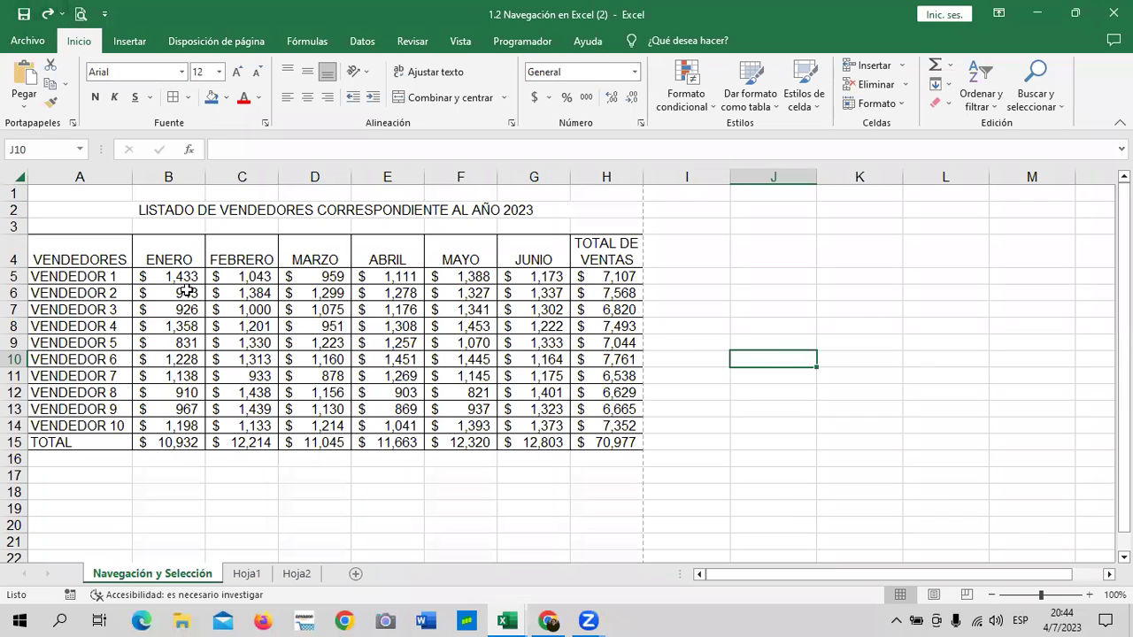
left_click_drag(166, 278, 598, 439)
key("ctrl+c")
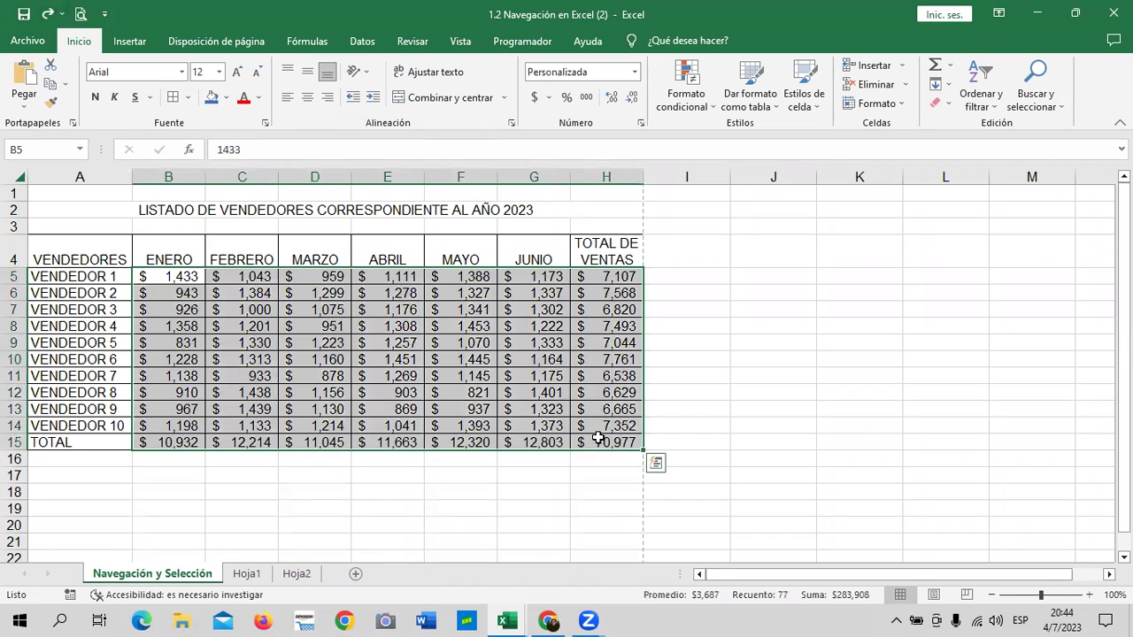
key("Delete")
left_click(763, 379)
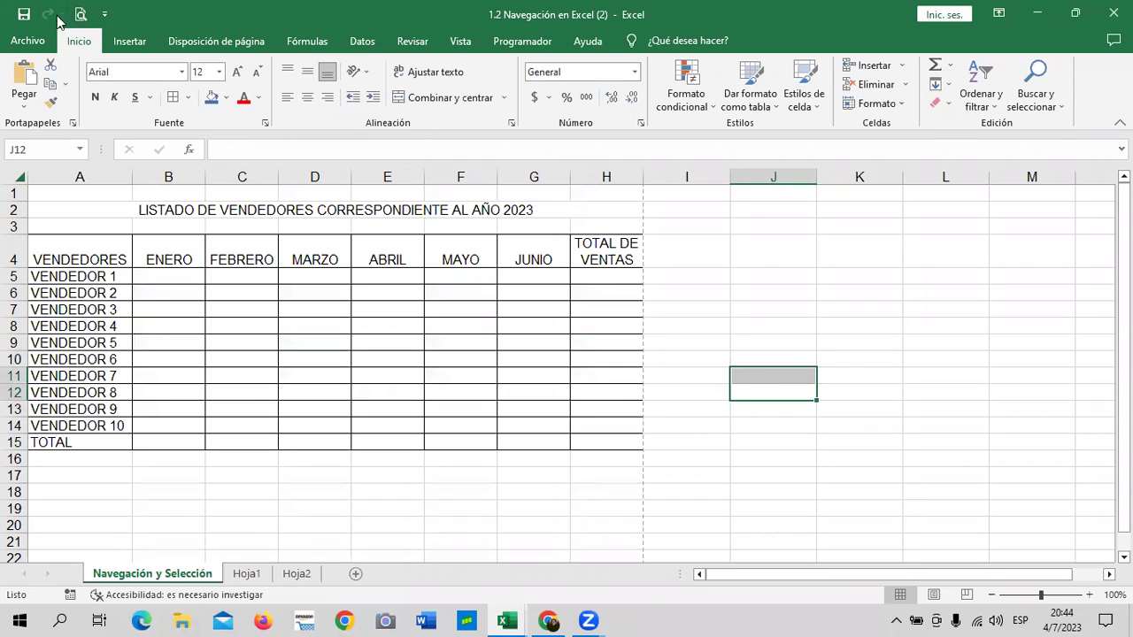
left_click(166, 278)
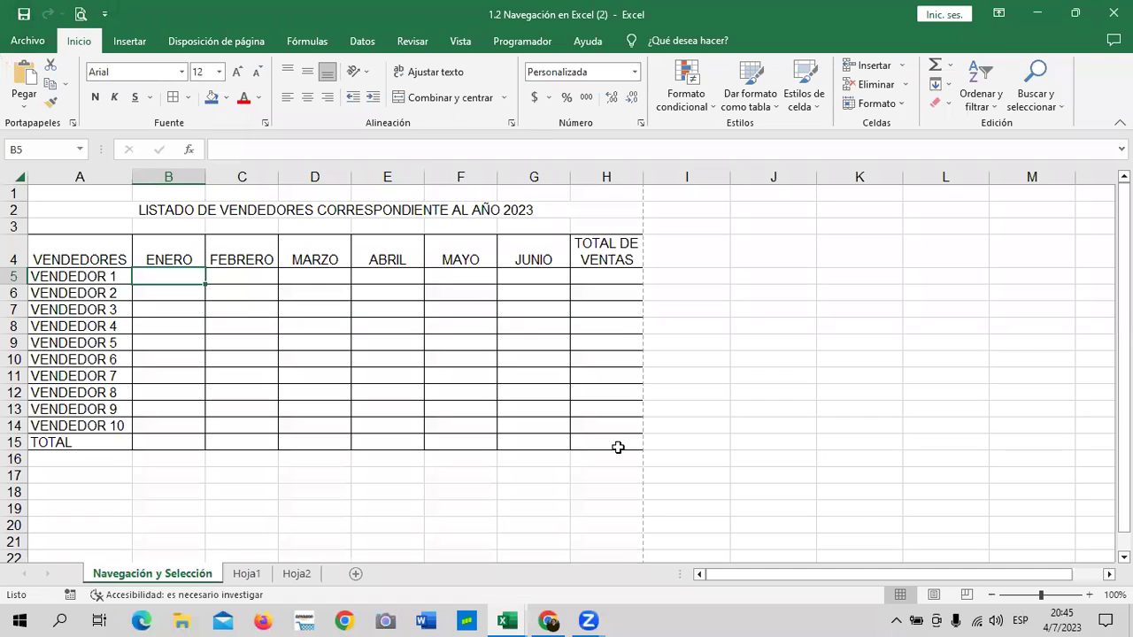
key("ctrl+v")
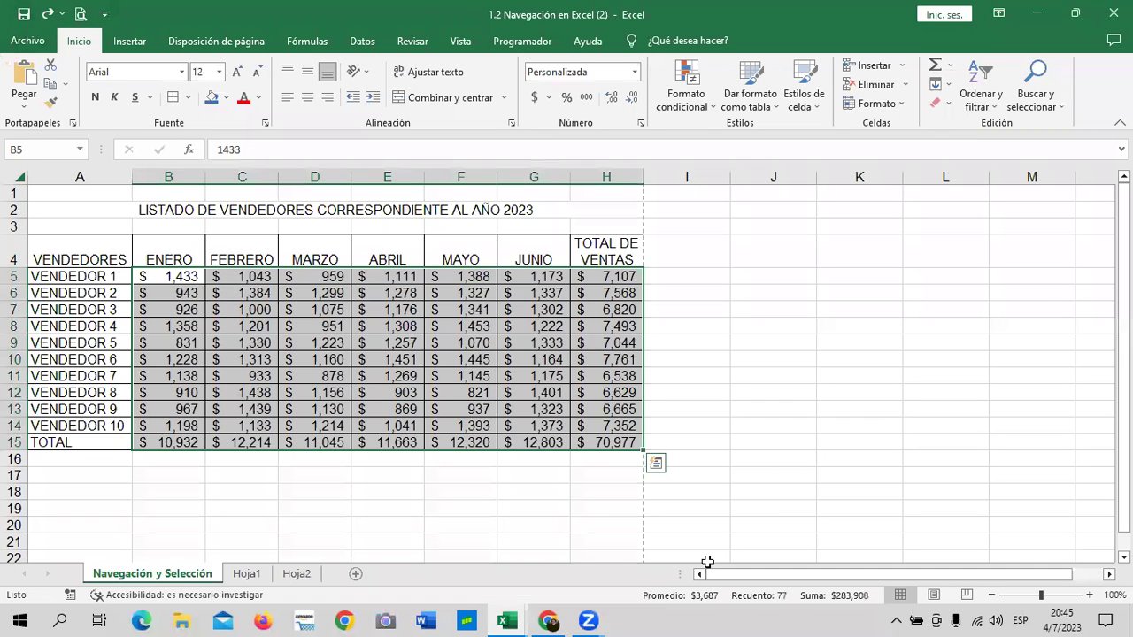
left_click(848, 372)
left_click(699, 249)
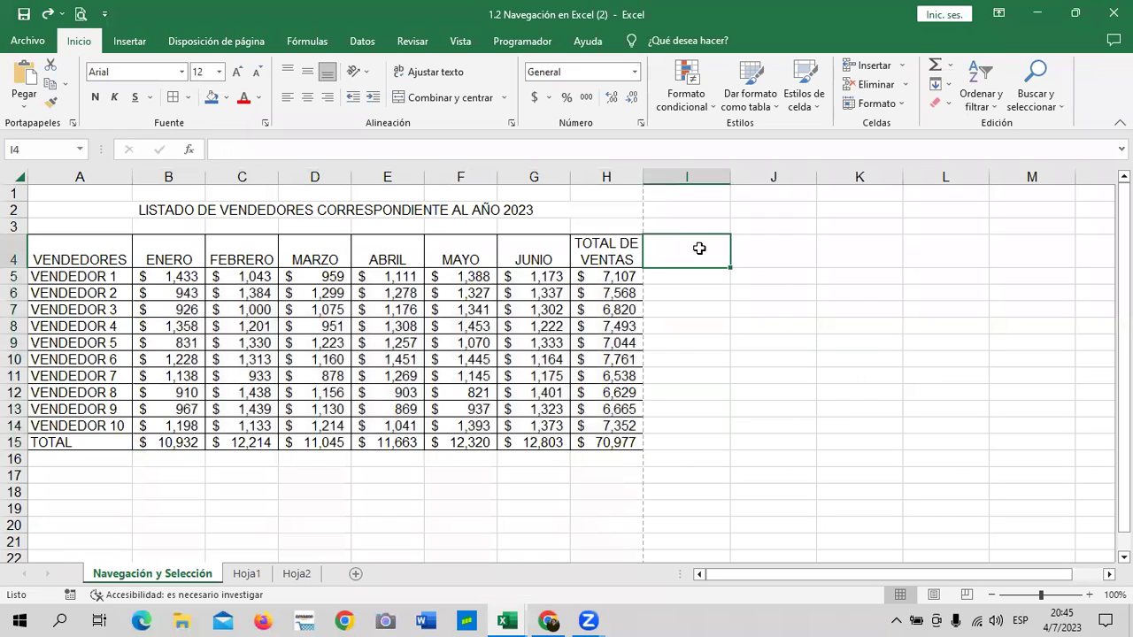
left_click(104, 14)
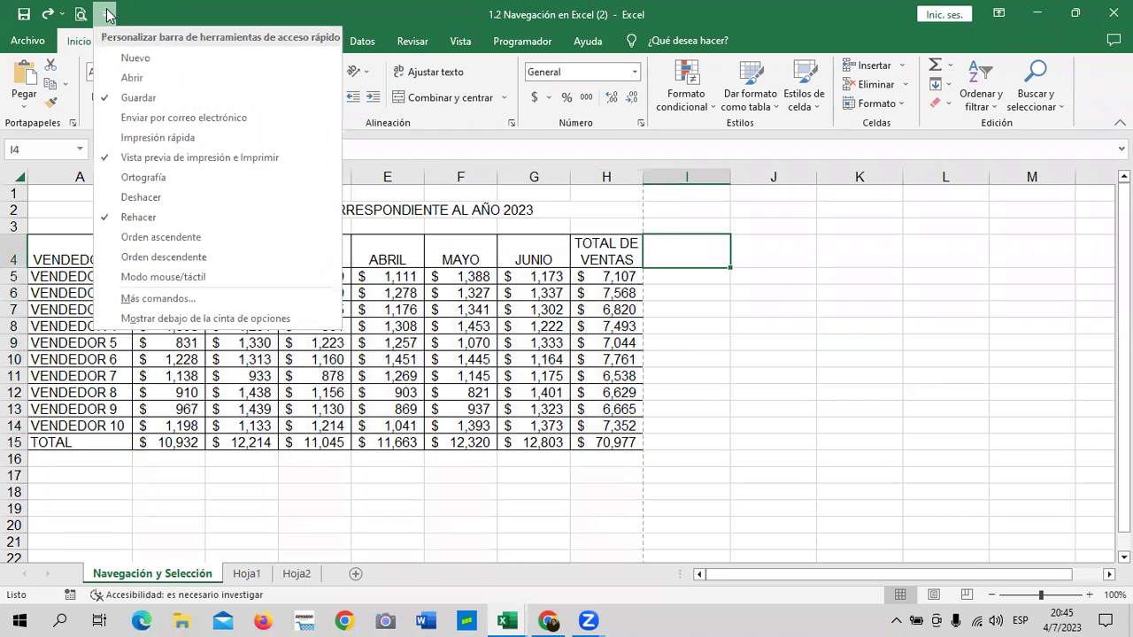
left_click(168, 197)
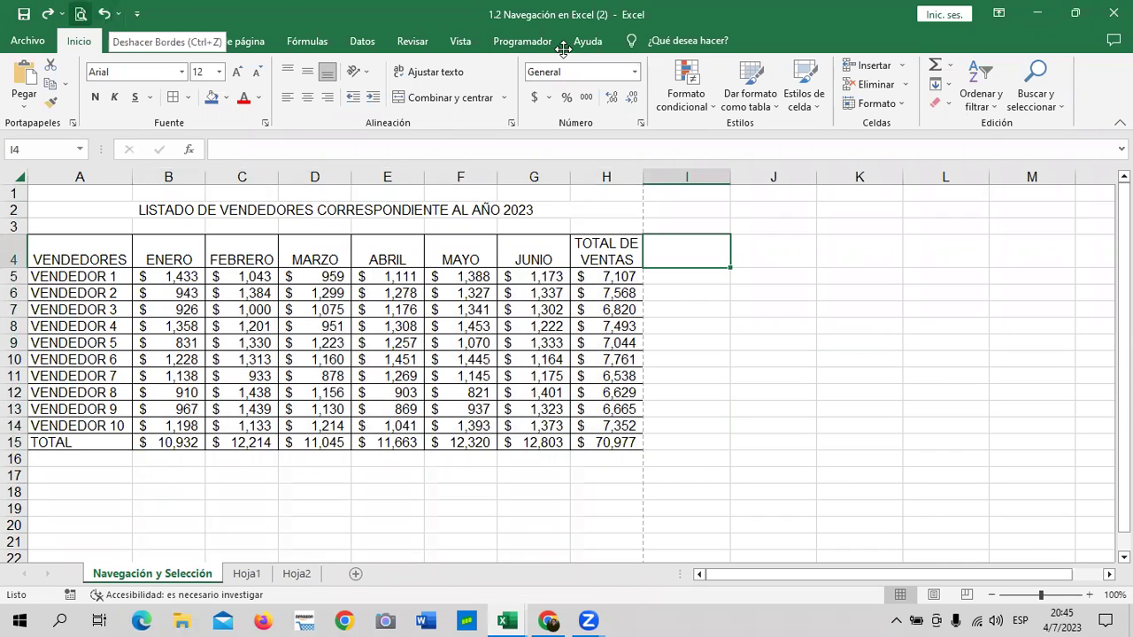
key("Right")
key("Down")
key("Down")
key("Down")
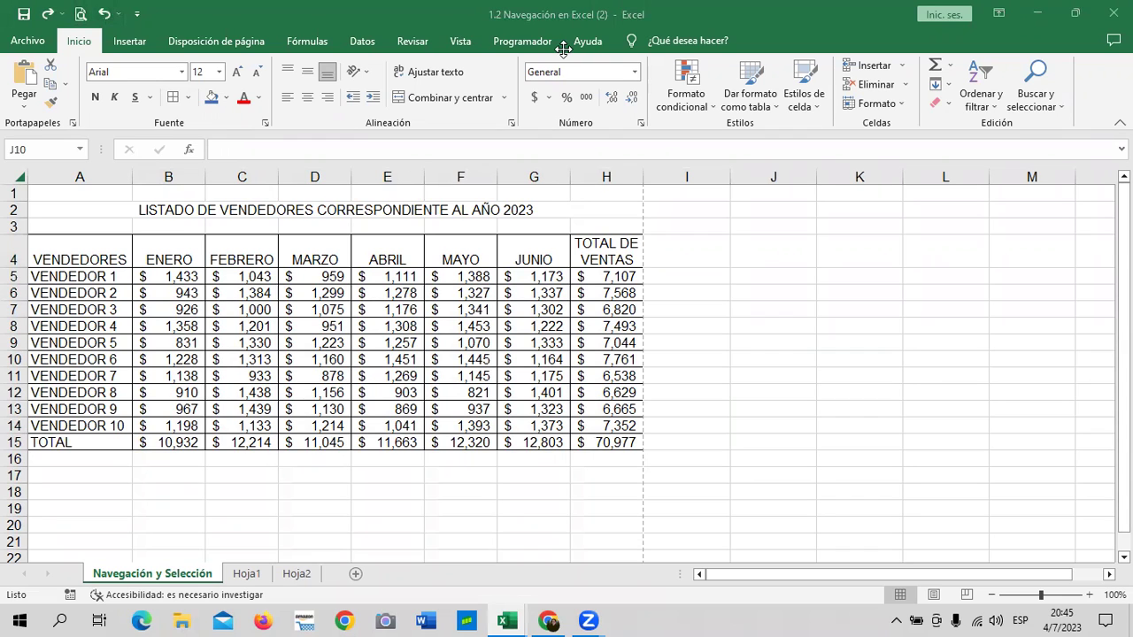
left_click(81, 14)
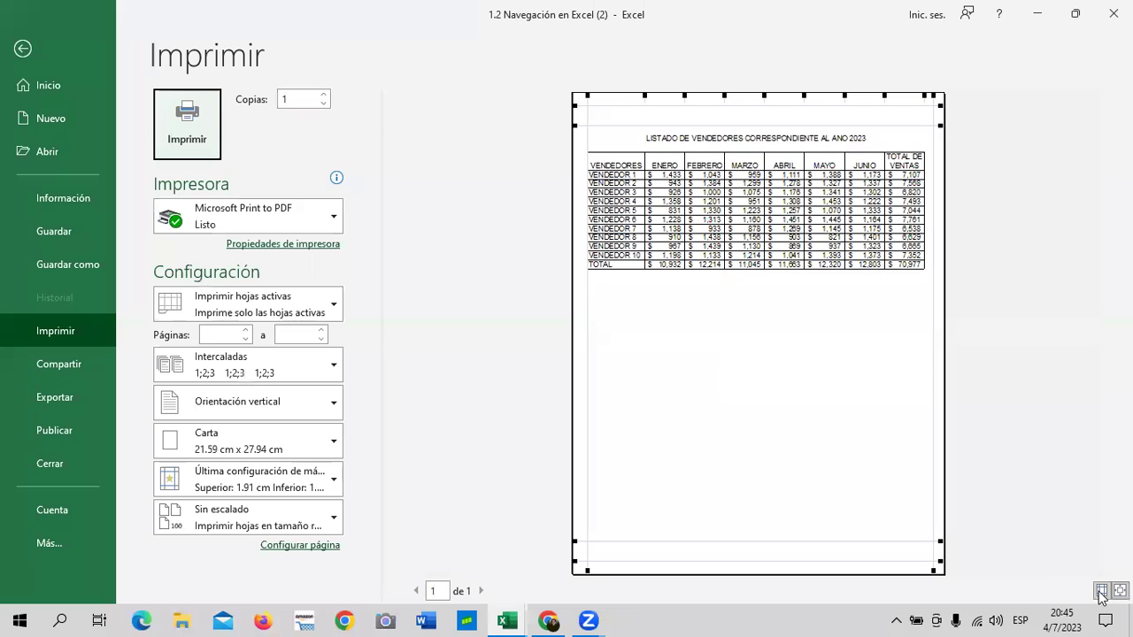
left_click(1102, 595)
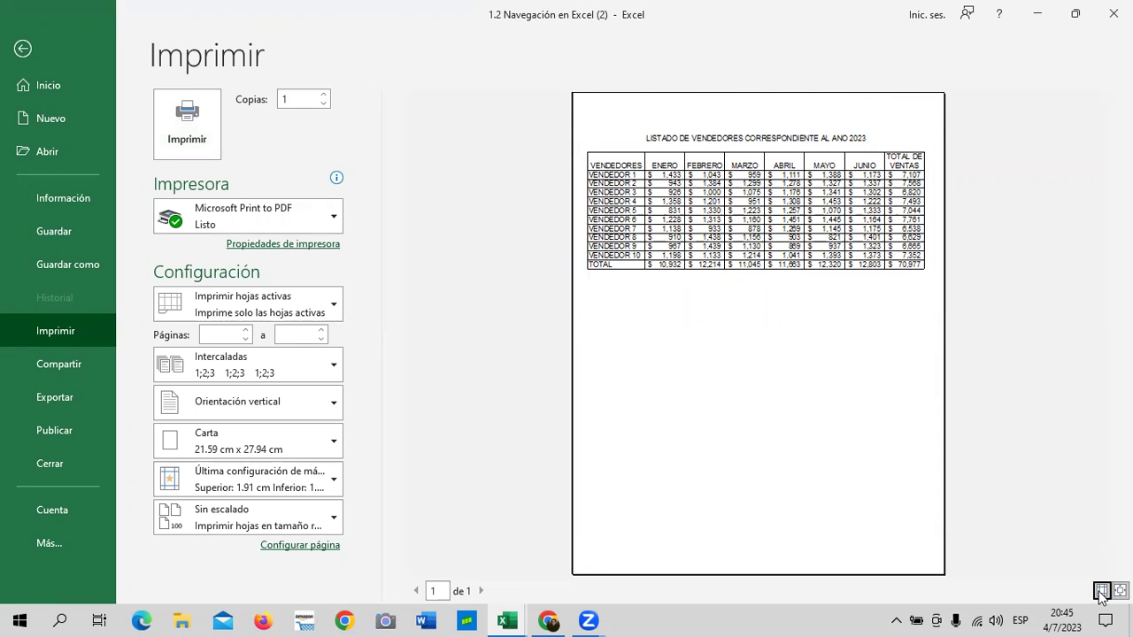
left_click(1102, 590)
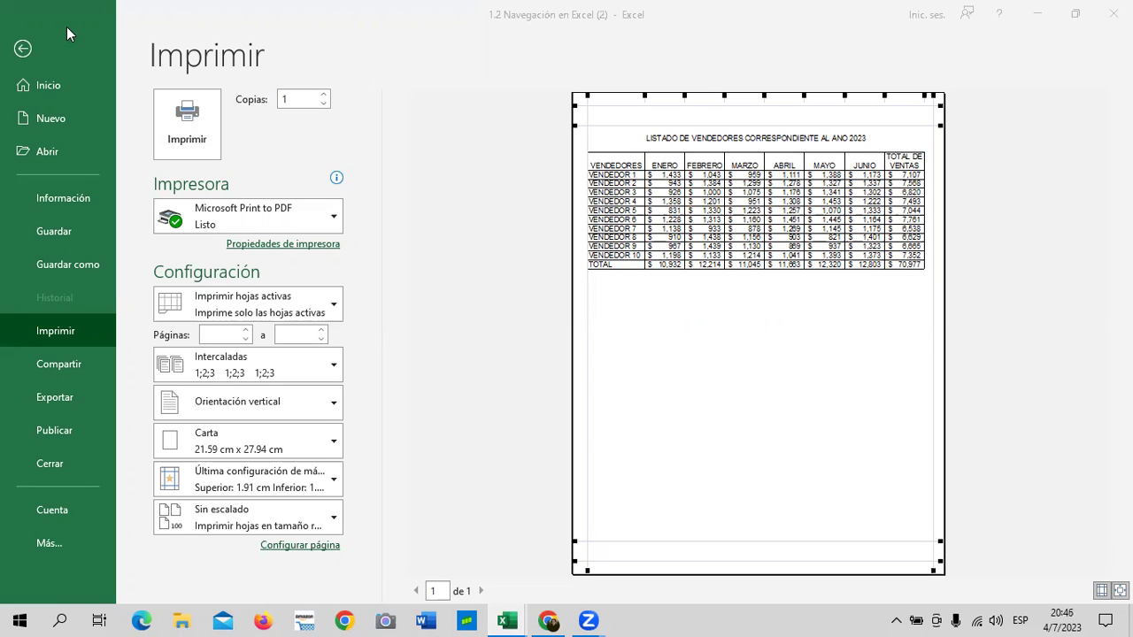
left_click(21, 49)
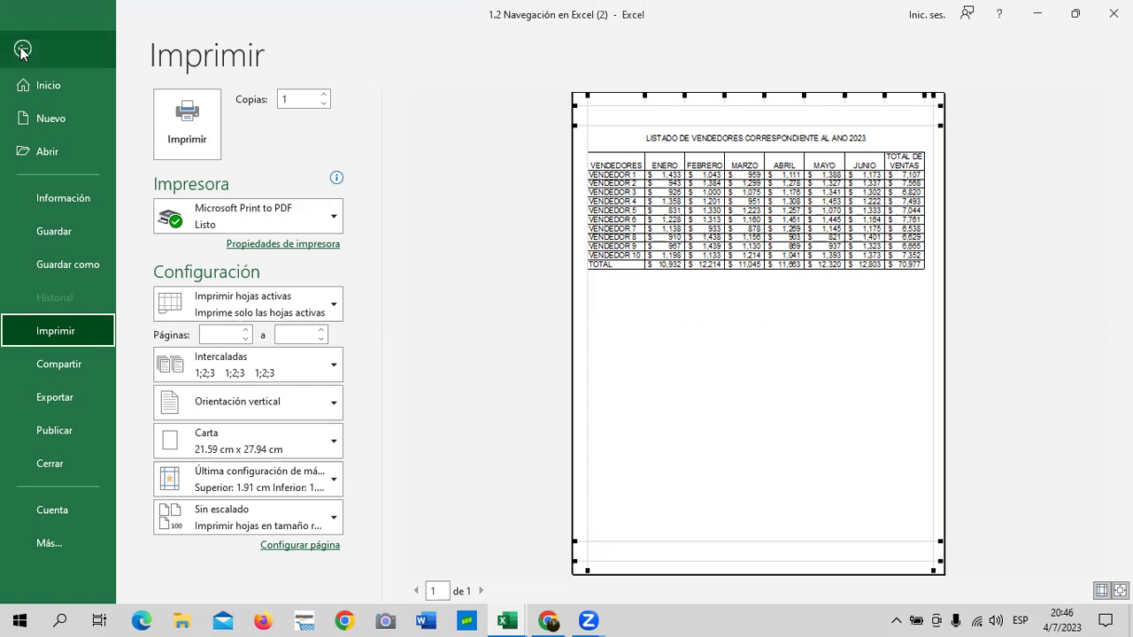
left_click(22, 49)
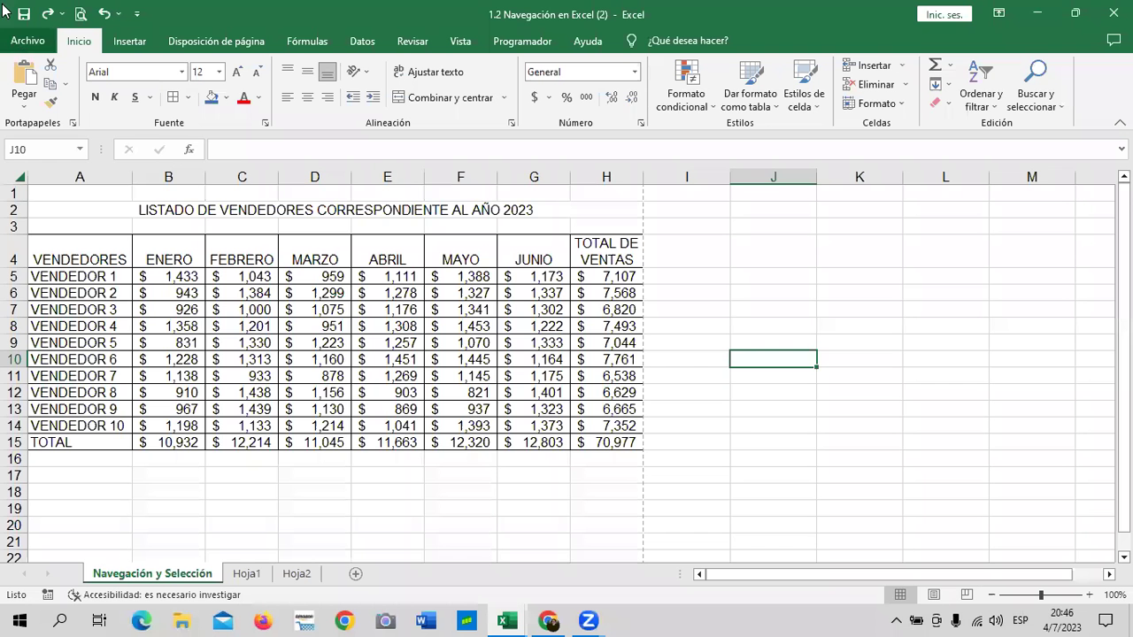
- Browse AutoSum's More Functions catalogue and cancel it without inserting anything
left_click(948, 73)
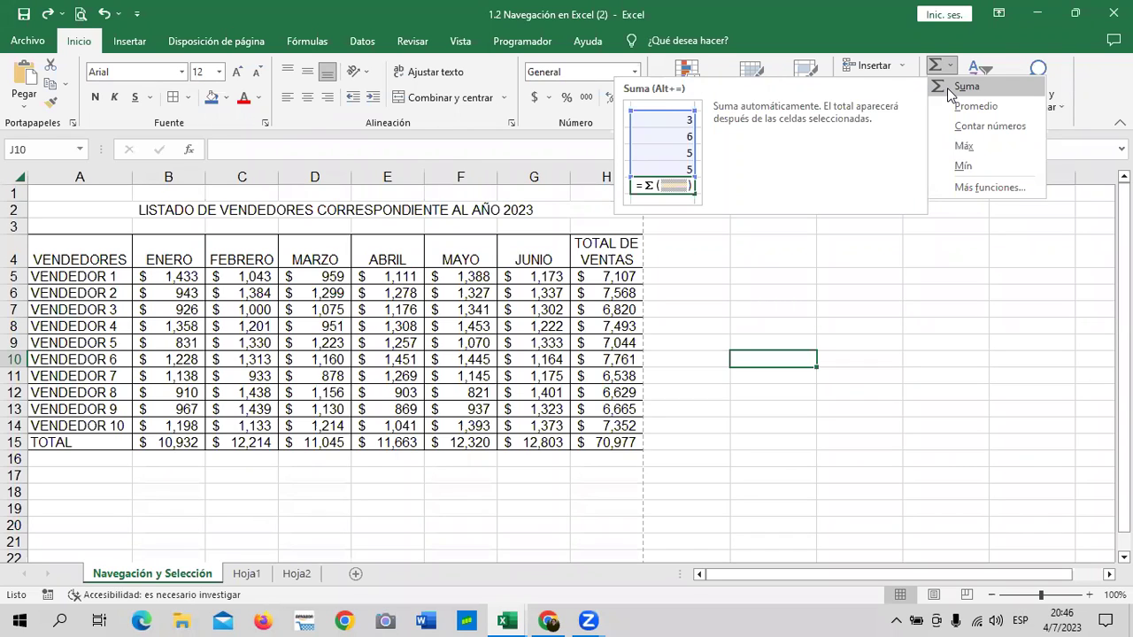
left_click(974, 187)
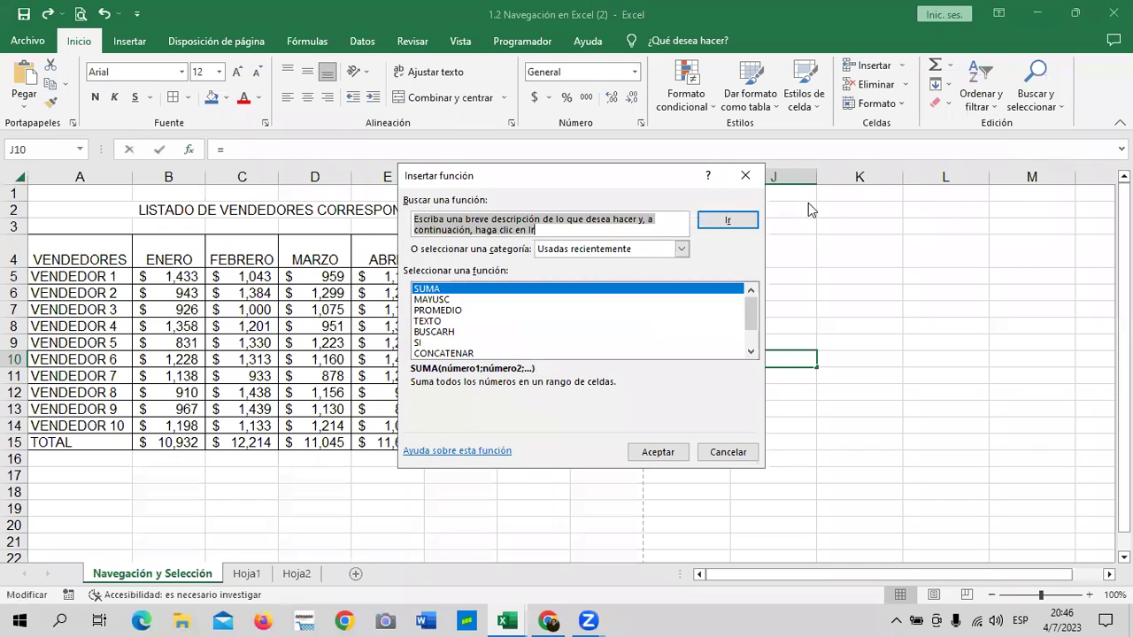
left_click(745, 175)
left_click(810, 293)
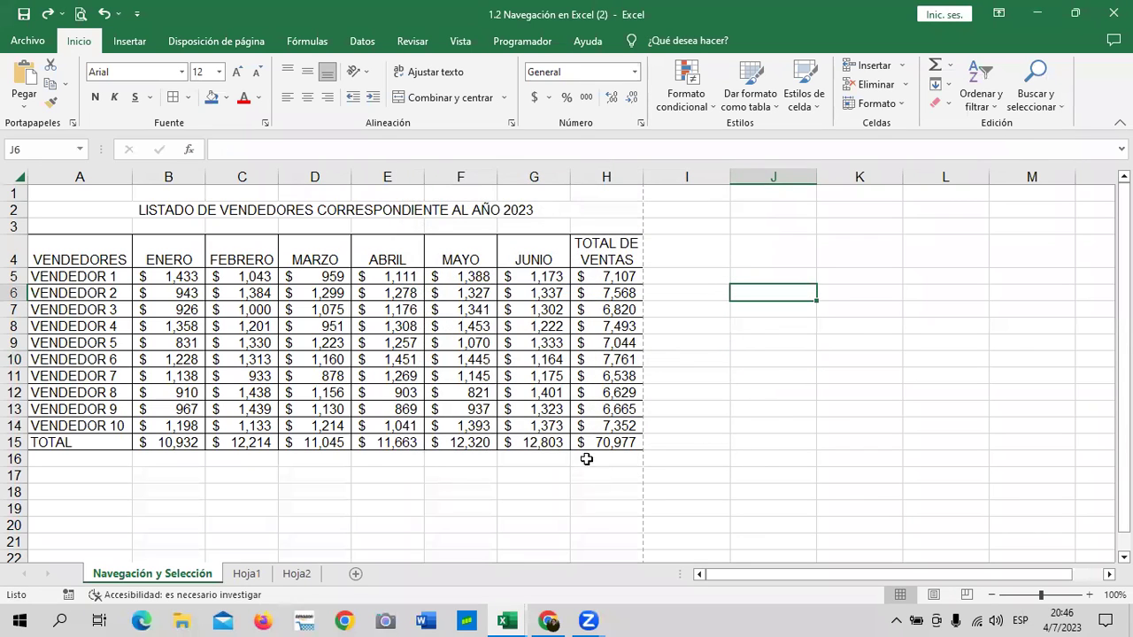
left_click(538, 442)
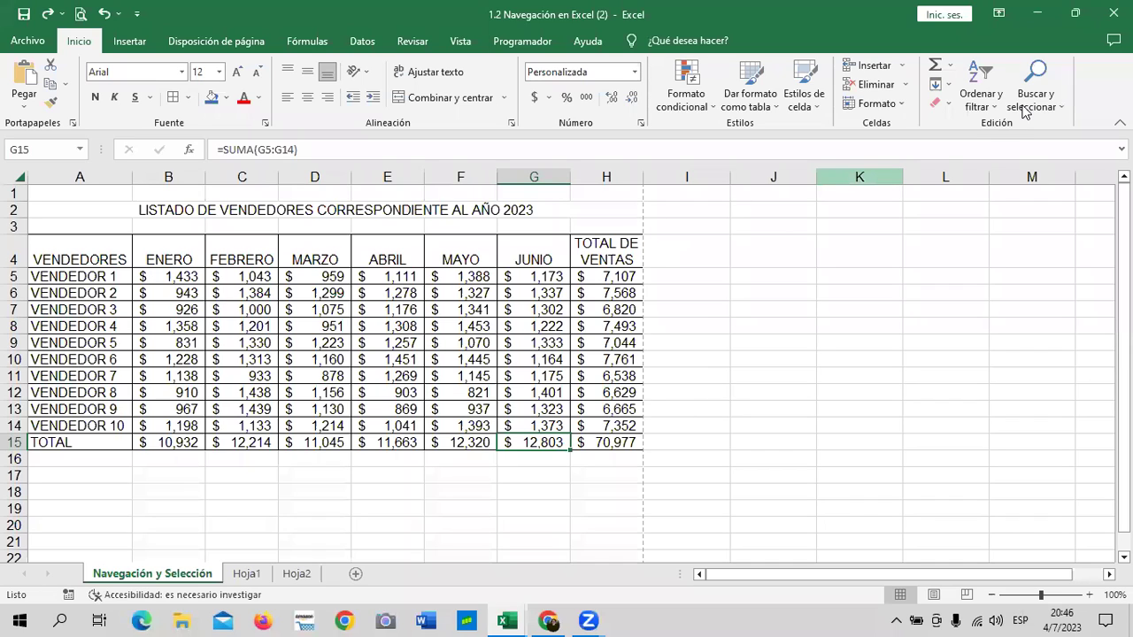
- Clear H15 and re-enter =SUMA(H5:H14) with Alt+=, giving $70,977
left_click(591, 445)
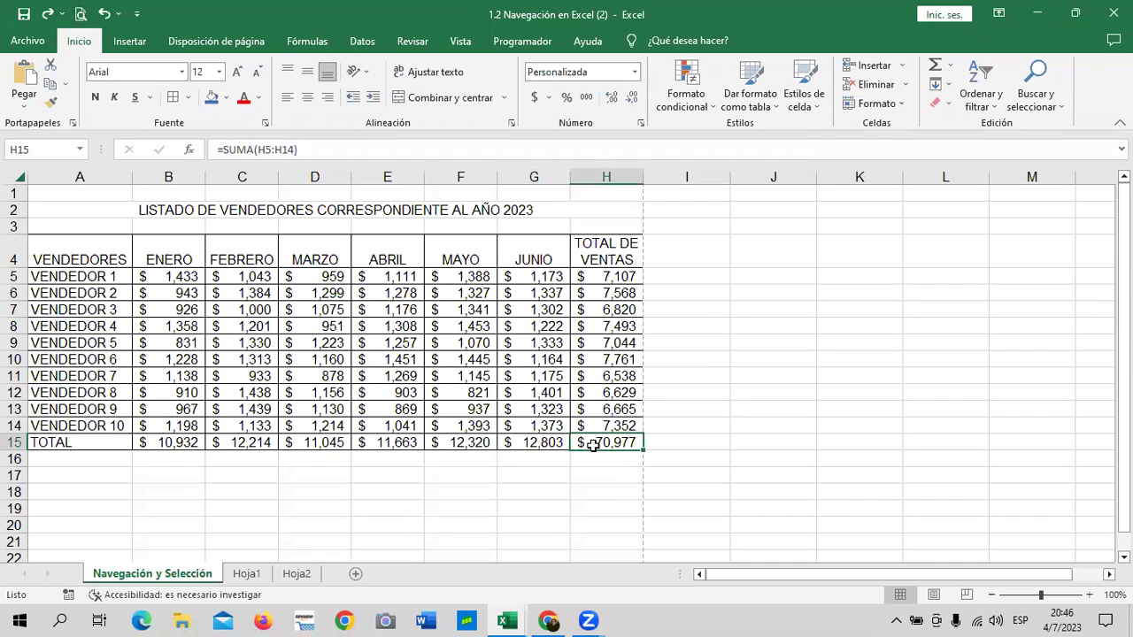
key("Delete")
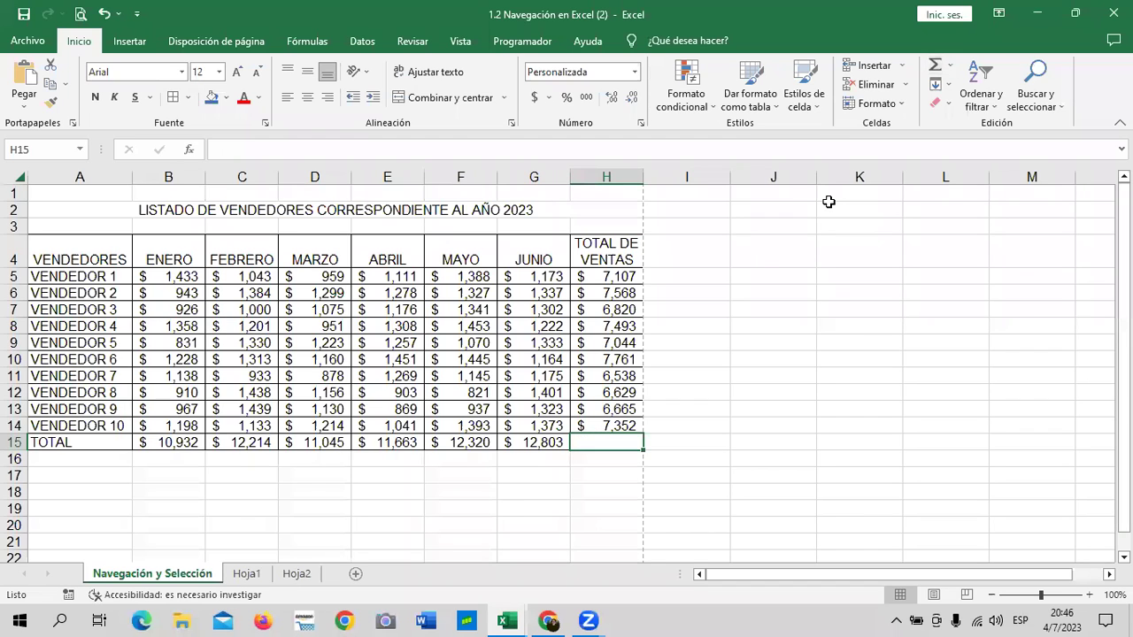
key("alt+equal")
key("Return")
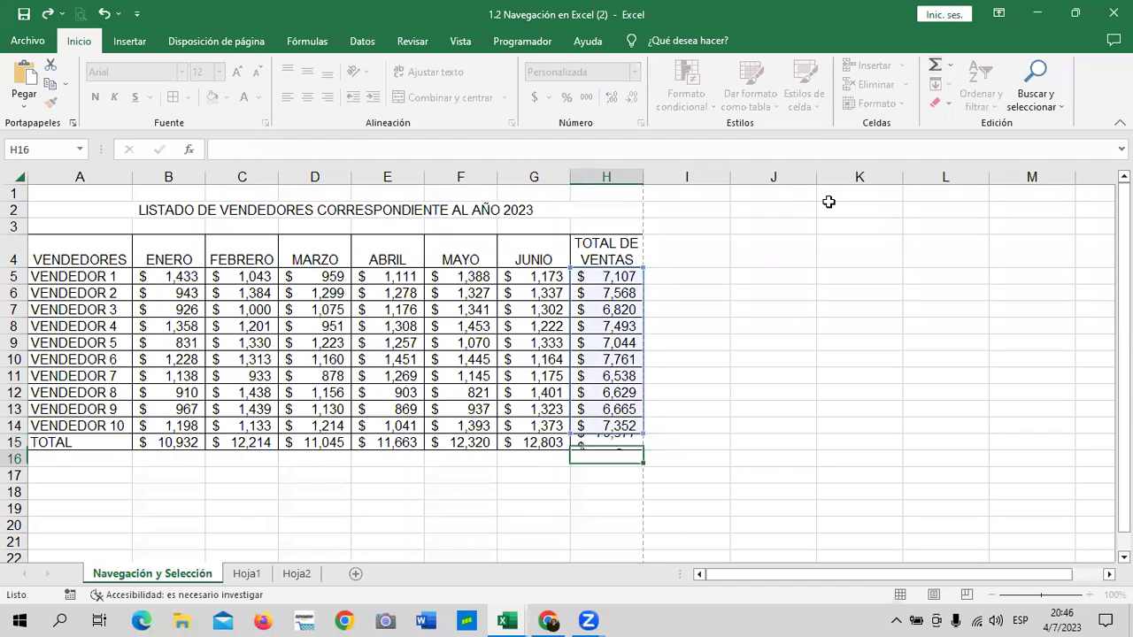
left_click(950, 66)
left_click(749, 308)
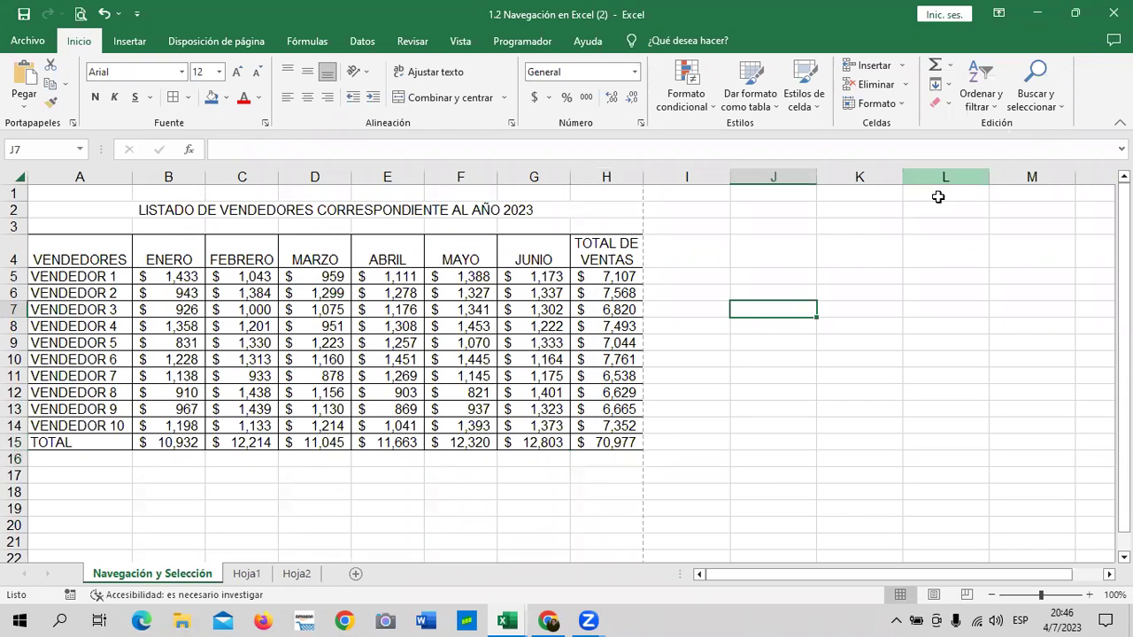
left_click(952, 65)
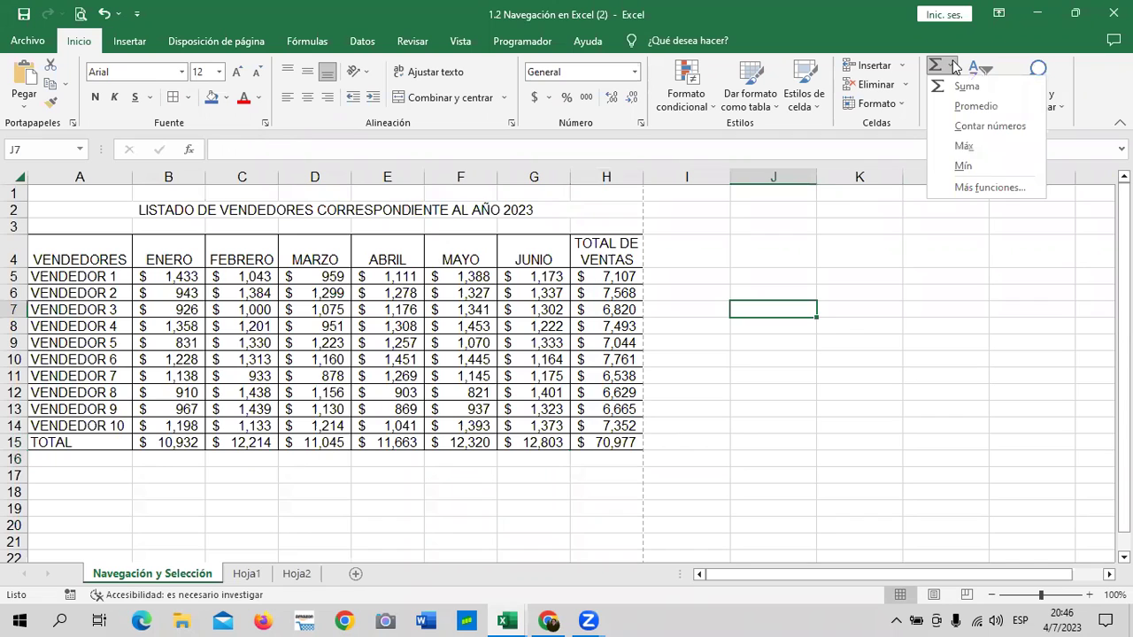
left_click(988, 145)
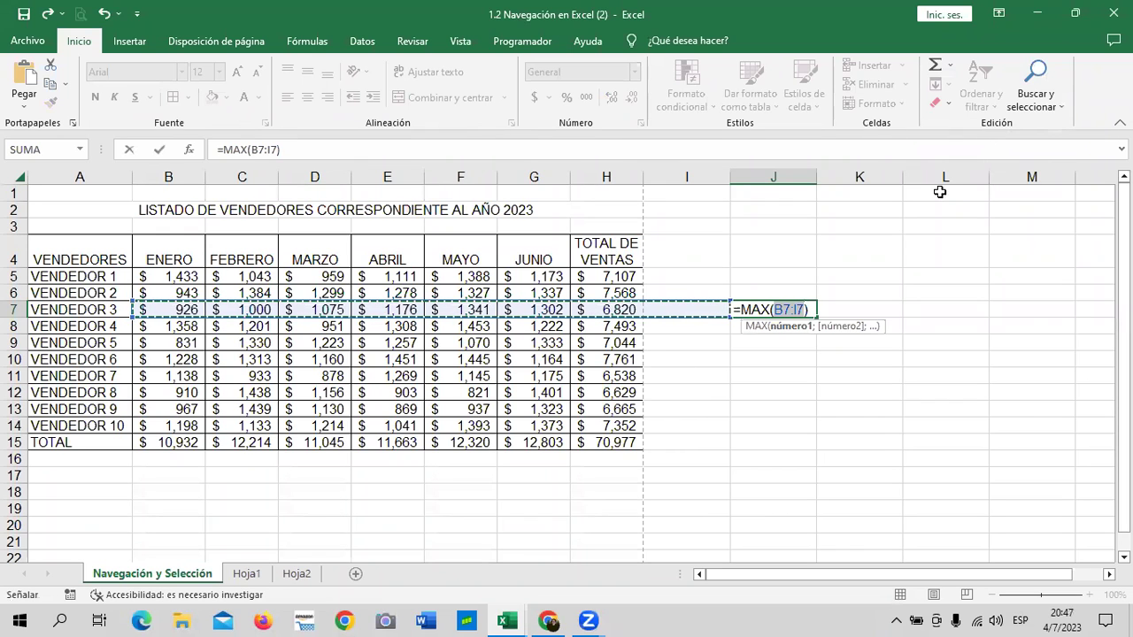
key("Return")
left_click(882, 398)
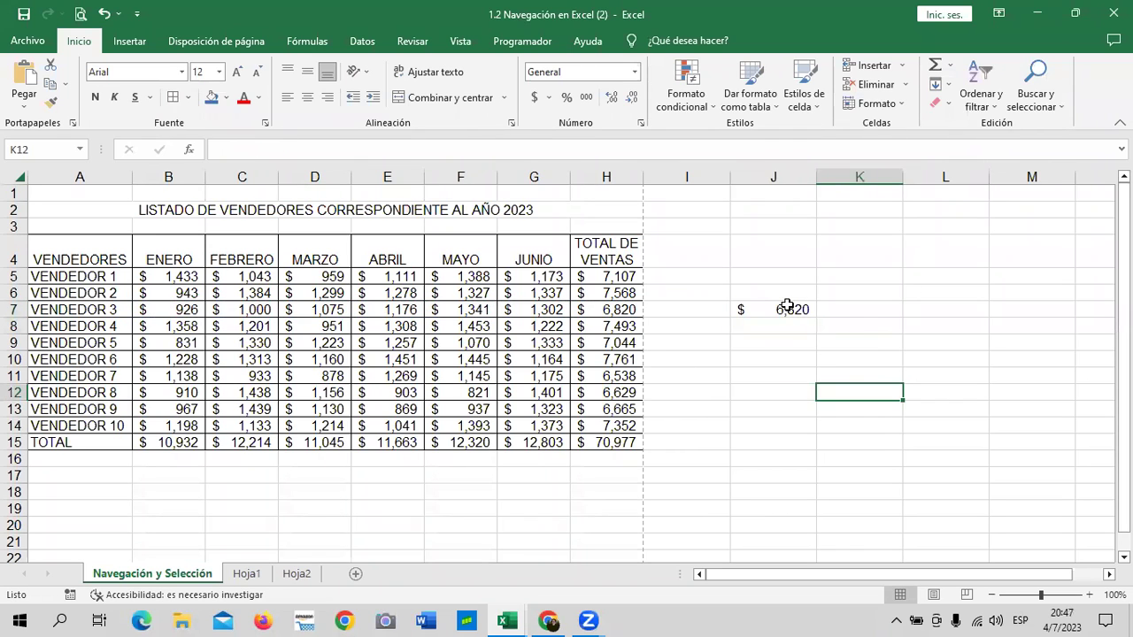
left_click(788, 309)
key("Delete")
left_click(876, 315)
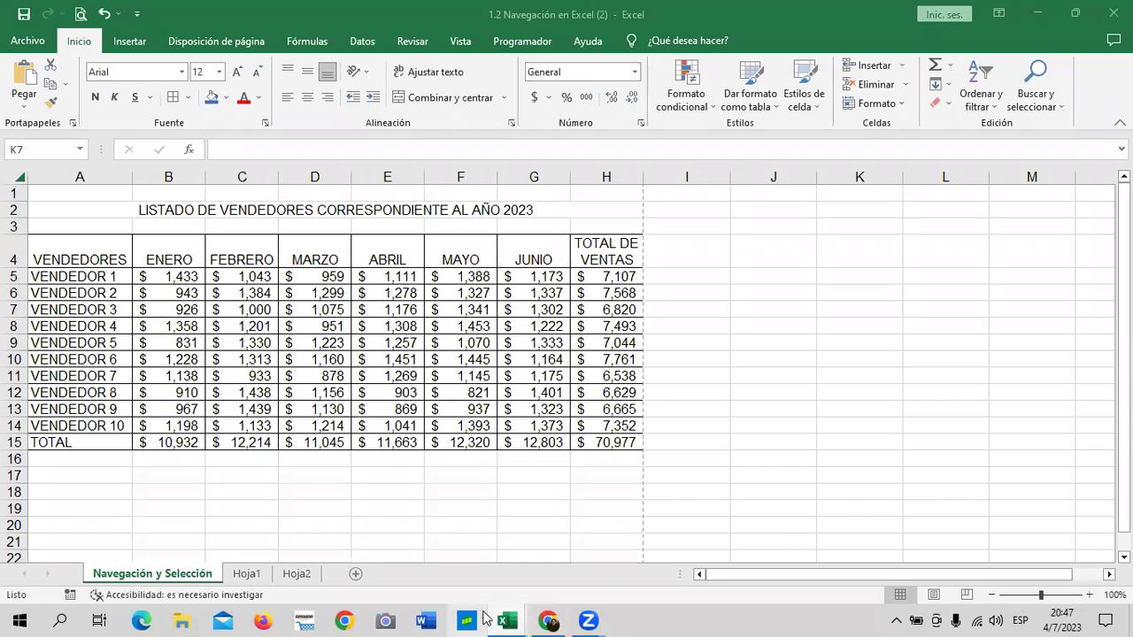
mouse_move(548, 621)
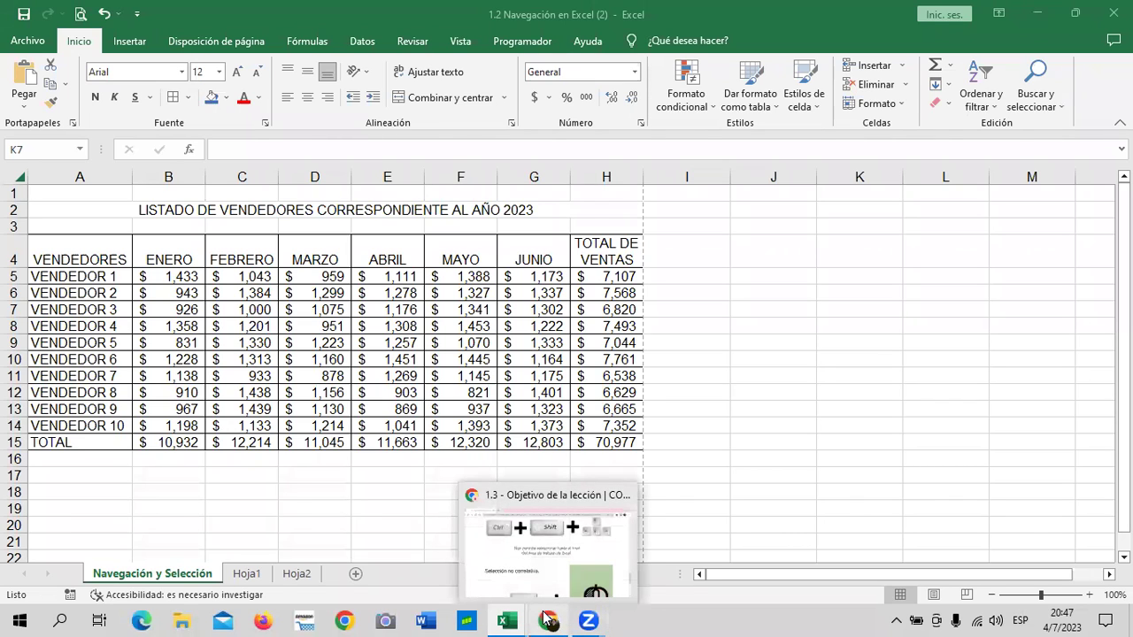
- Return to the course in Chrome, advance with Siguiente to lesson 1.4, and play its YouTube video
left_click(546, 551)
scroll(610, 477, "down", 3)
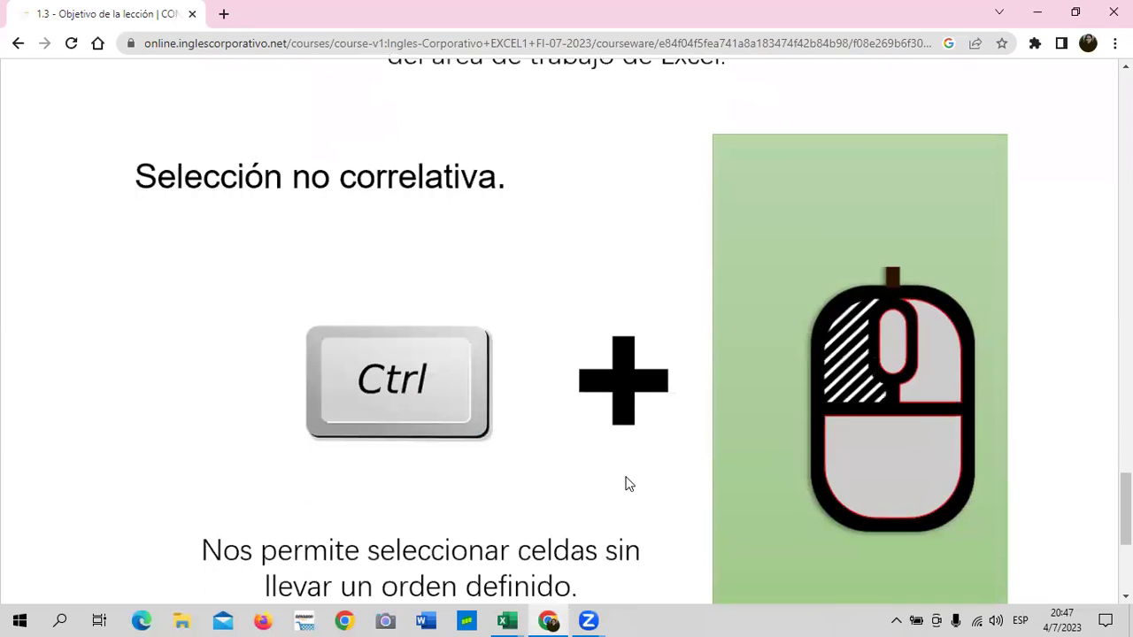
scroll(632, 425, "down", 4)
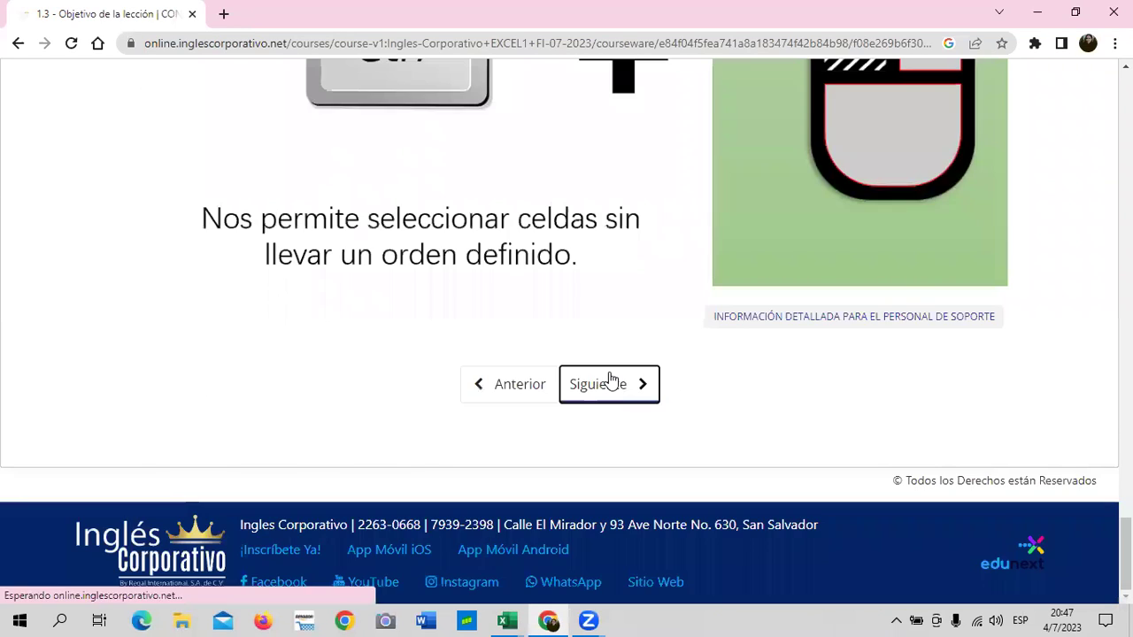
left_click(609, 380)
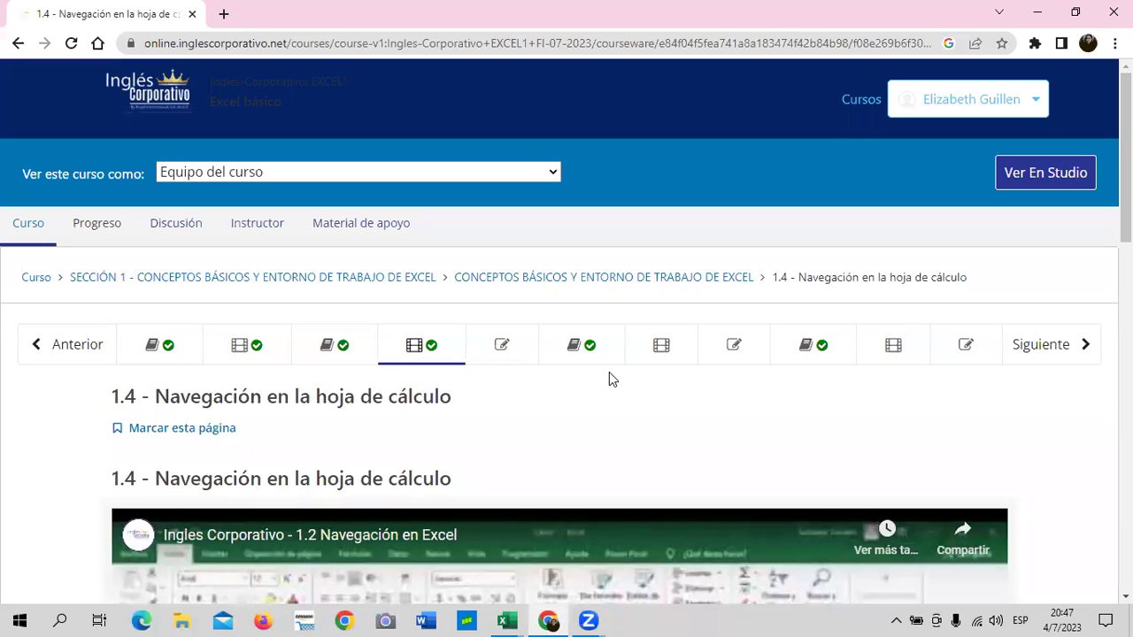
scroll(552, 402, "down", 4)
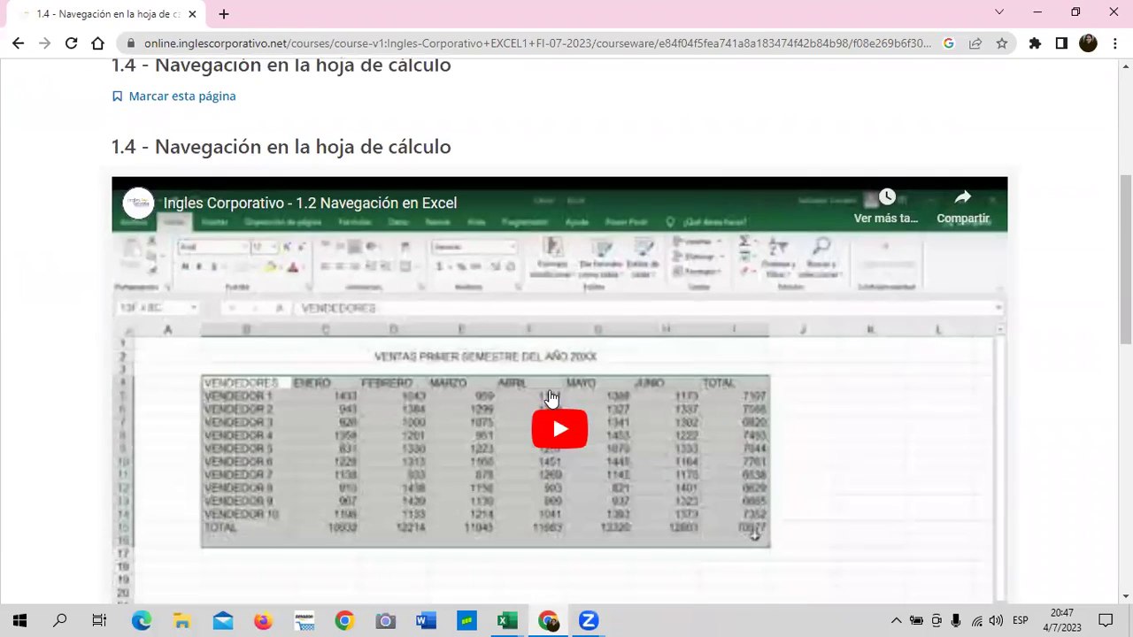
scroll(549, 396, "down", 3)
scroll(548, 392, "up", 2)
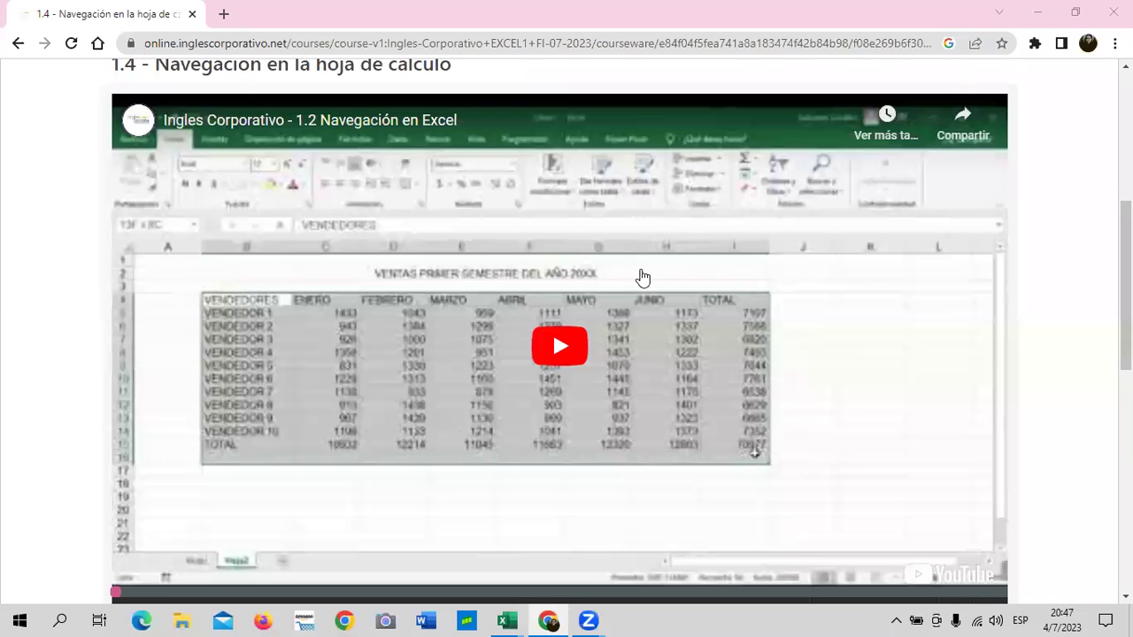
left_click(554, 354)
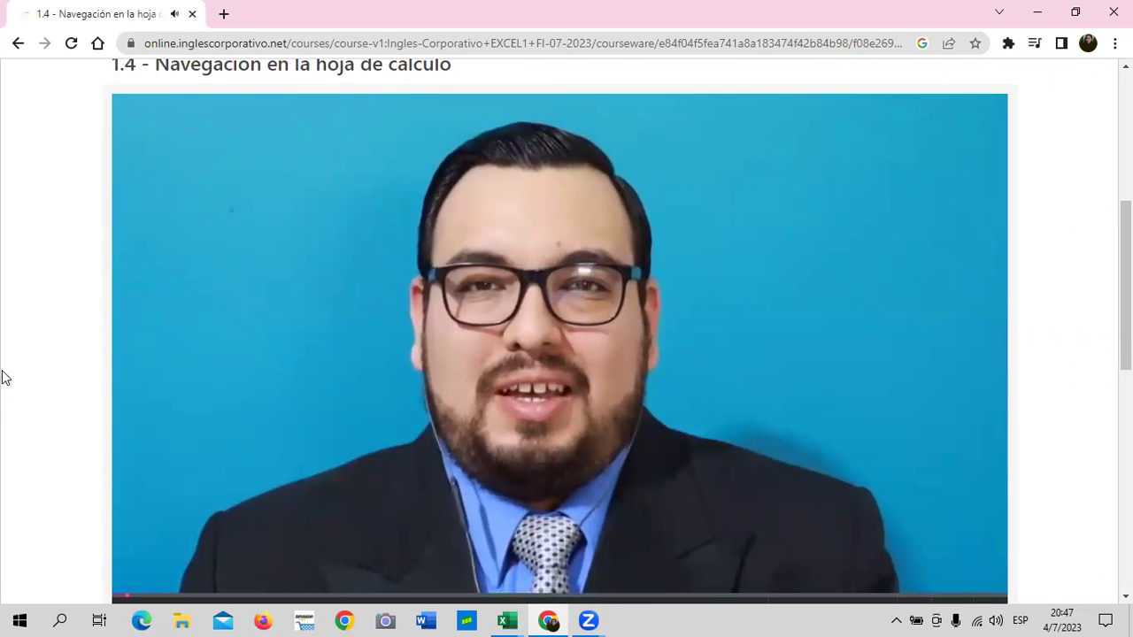
key("XF86AudioRaiseVolume")
key("XF86AudioRaiseVolume")
key("XF86AudioRaiseVolume")
key("XF86AudioRaiseVolume")
key("XF86AudioRaiseVolume")
key("XF86AudioRaiseVolume")
key("XF86AudioRaiseVolume")
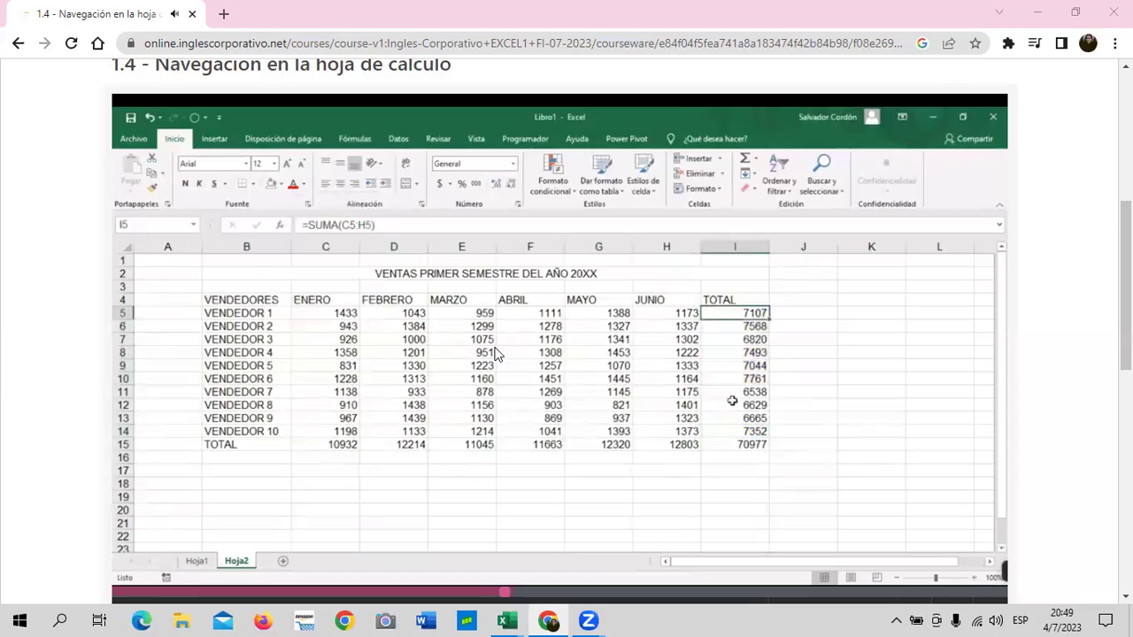
- Pause and resume the lesson 1.4 video, raise the volume, then rewind it to the beginning
left_click(557, 349)
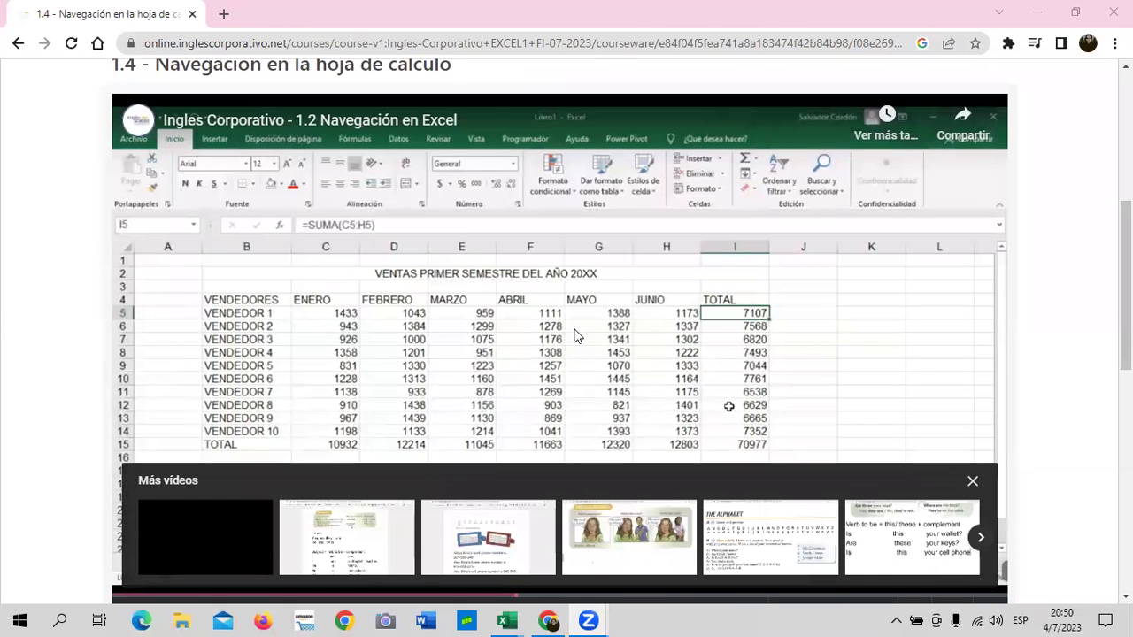
left_click(571, 379)
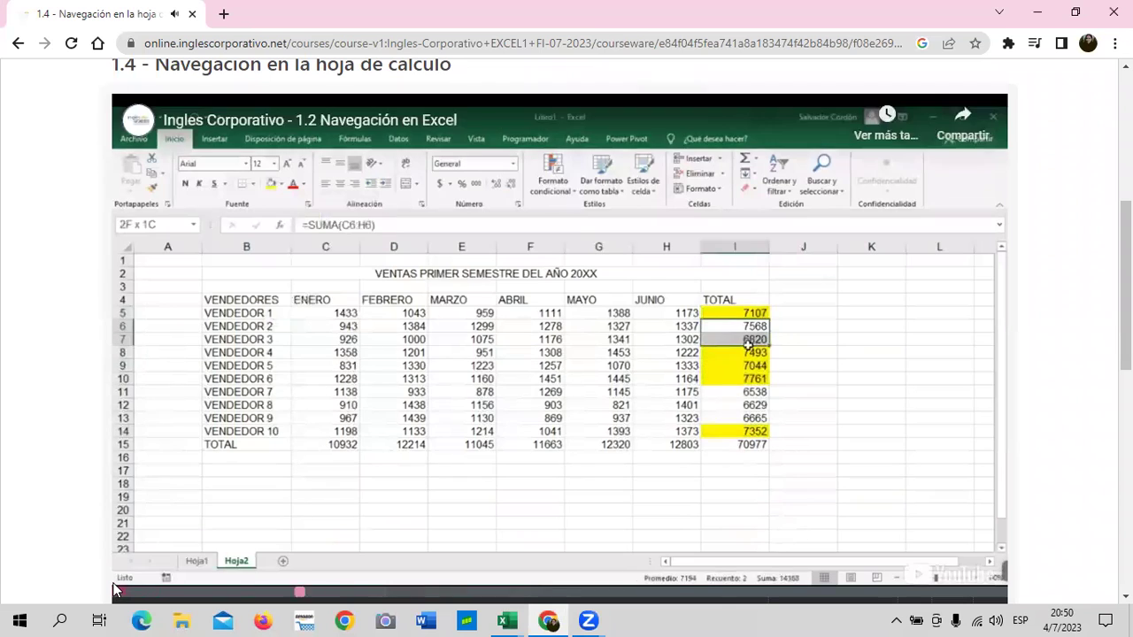
left_click(130, 591)
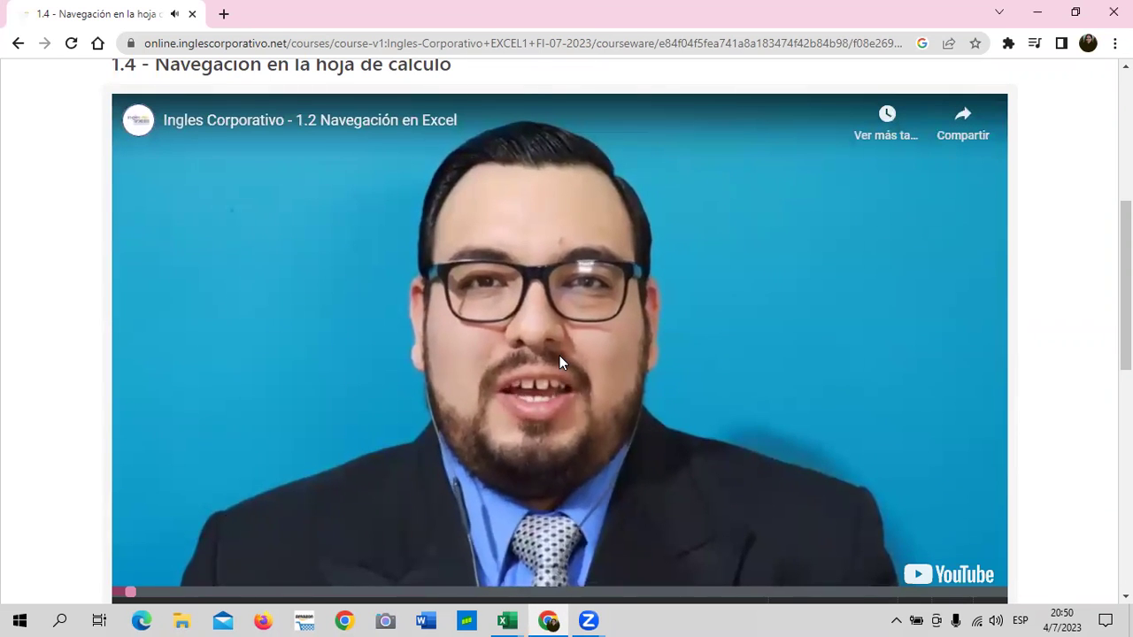
key("XF86AudioRaiseVolume")
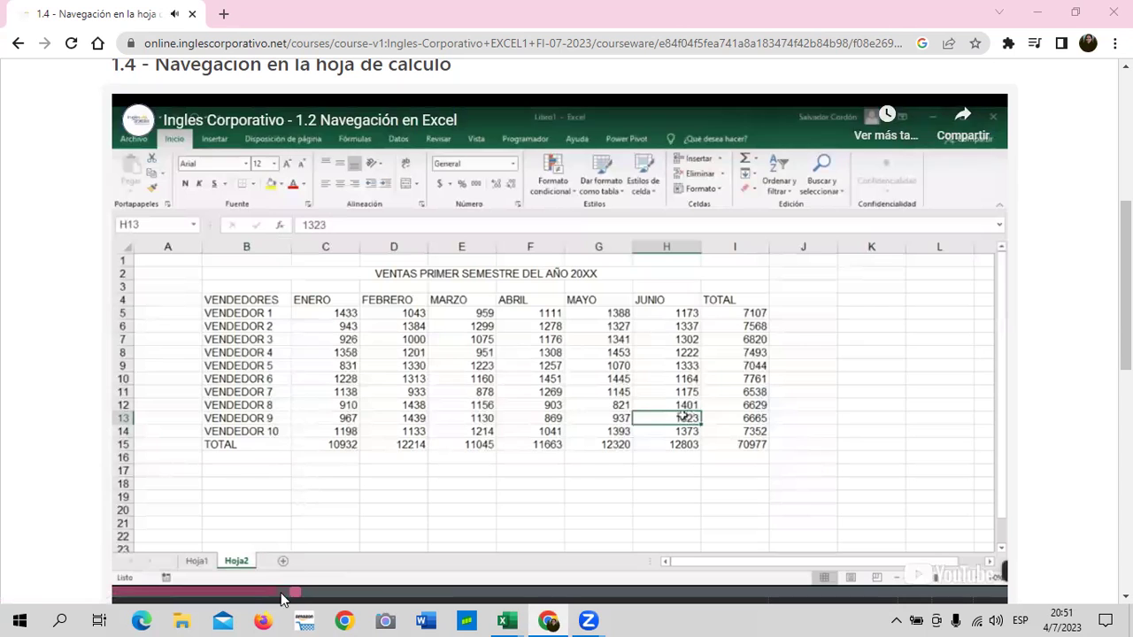
left_click(109, 588)
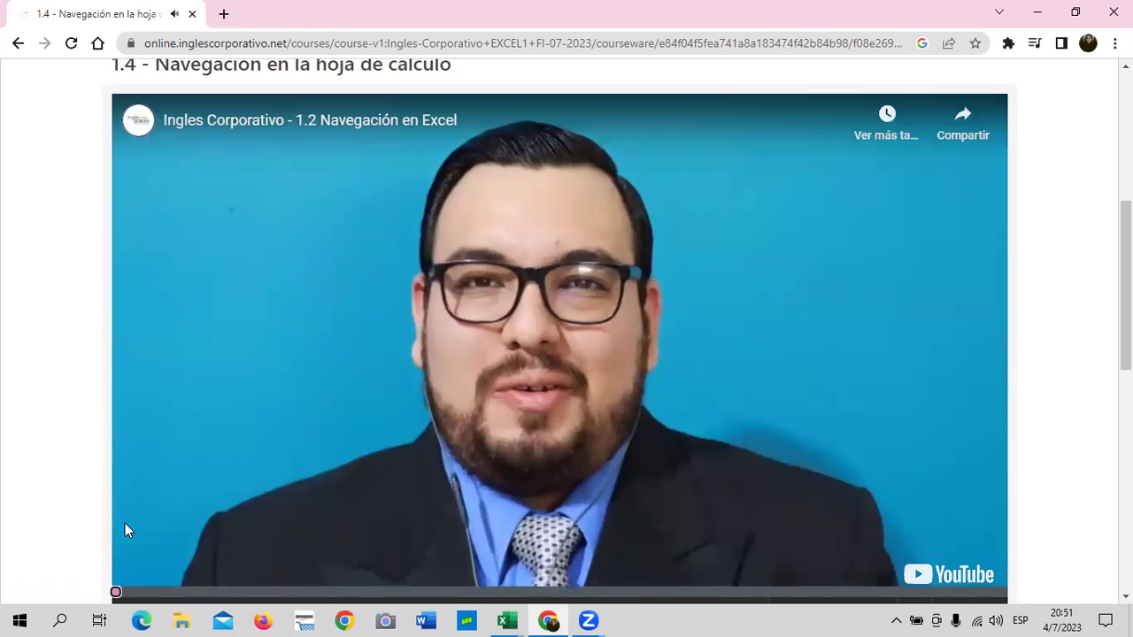
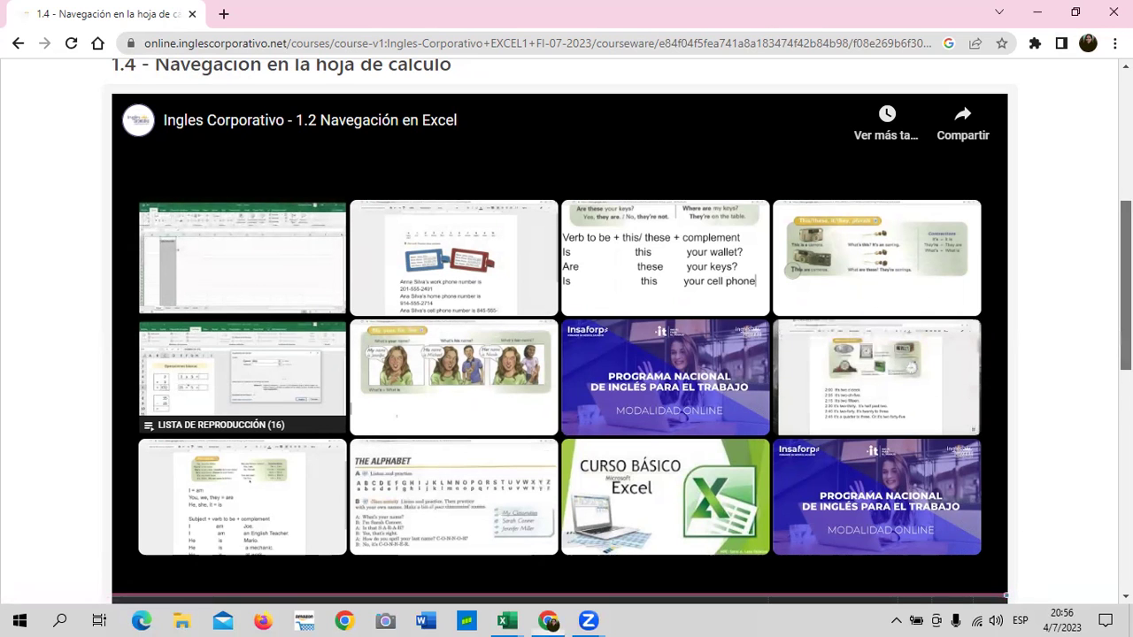
- Leave the course video and switch to the '1.2 Navegación en Excel (2)' vendor sales workbook
scroll(974, 342, "down", 2)
scroll(1054, 303, "up", 2)
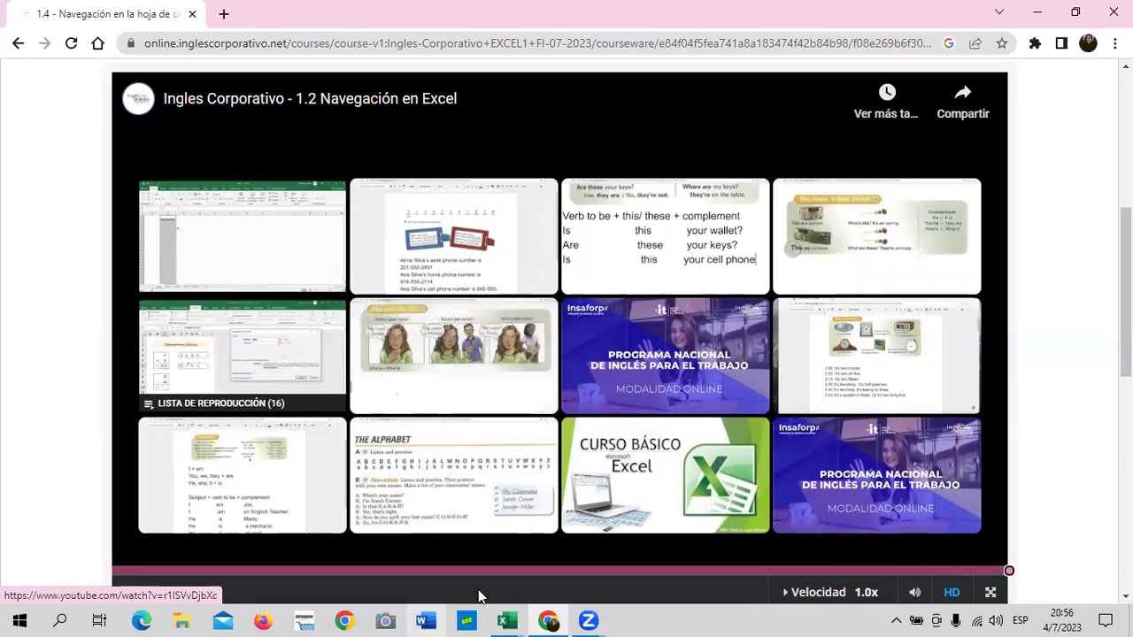
mouse_move(505, 621)
left_click(412, 547)
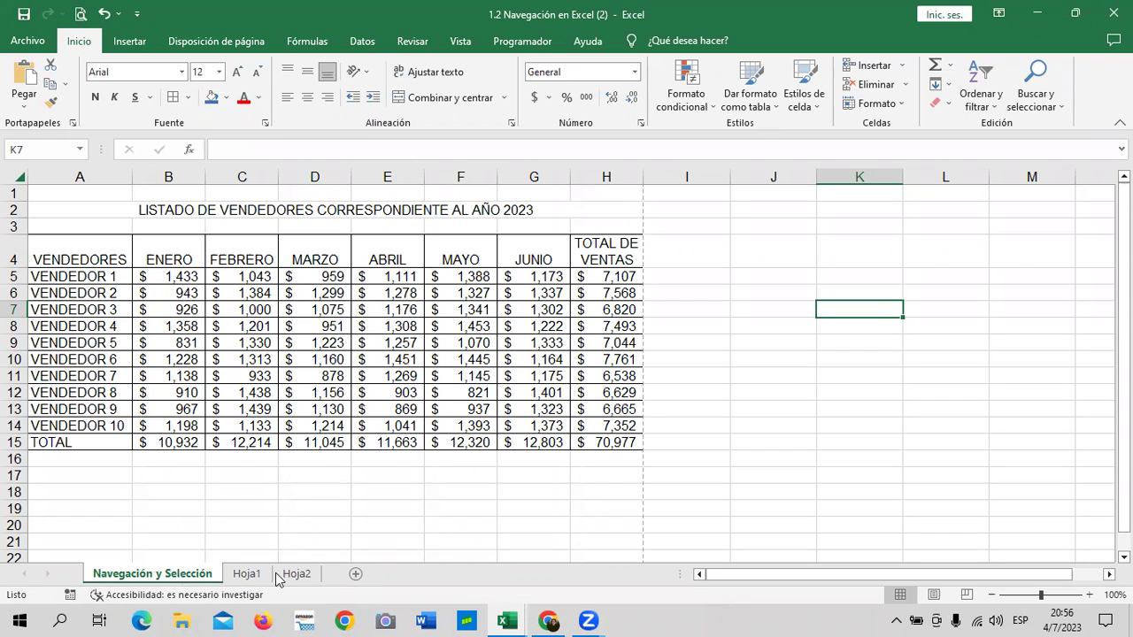
- Insert blank sheets Hoja3 through Hoja11, the last one with Shift+F11
left_click(355, 573)
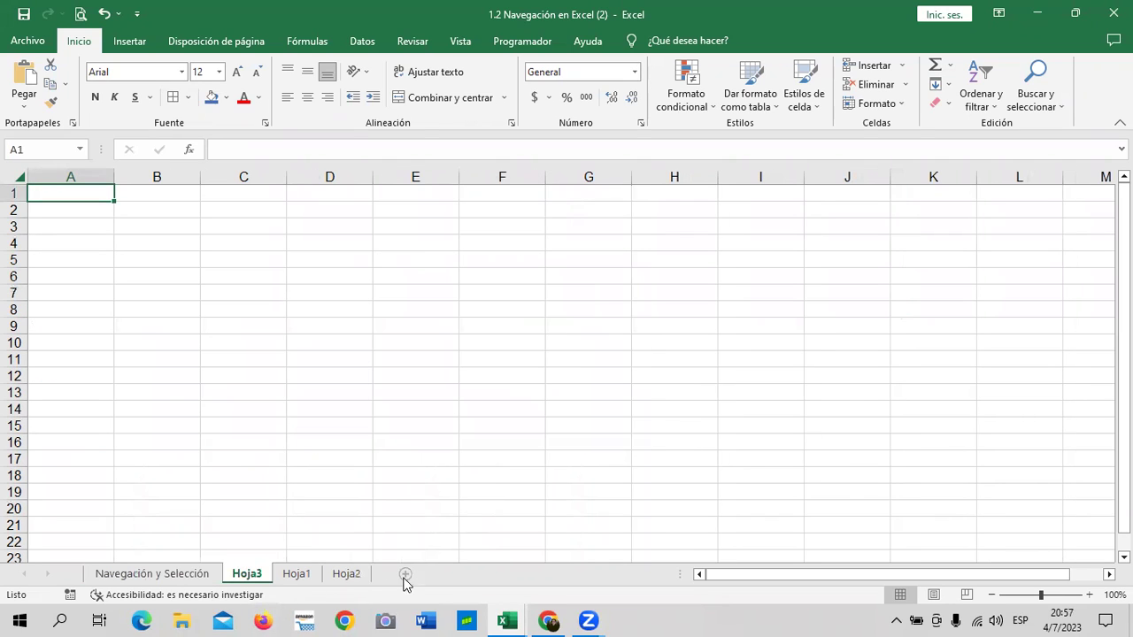
left_click(405, 574)
left_click(455, 573)
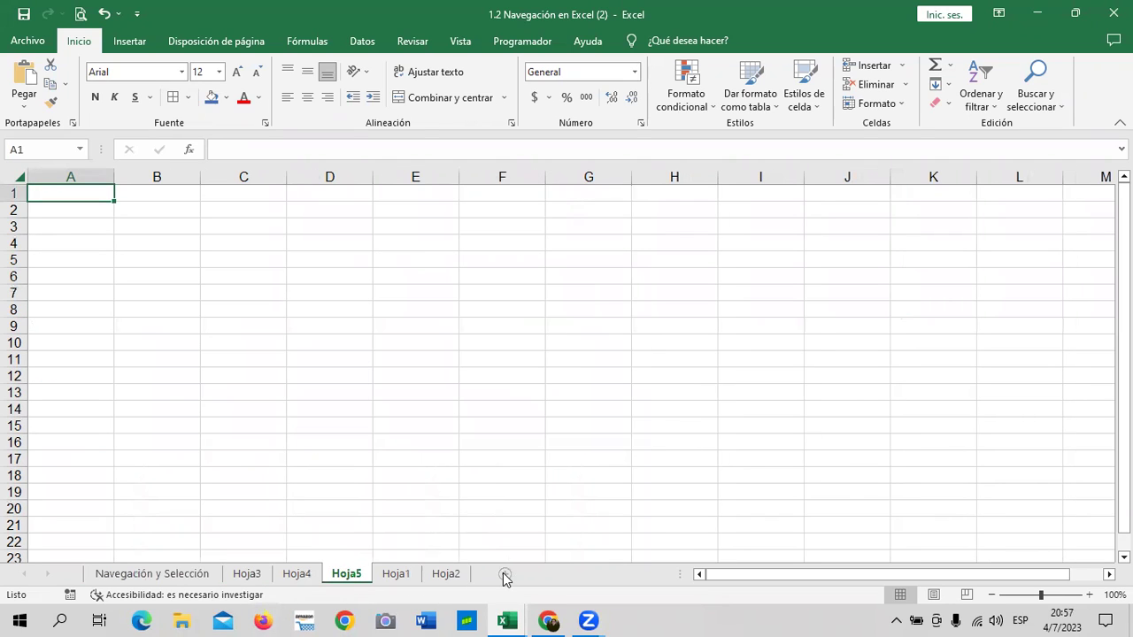
left_click(502, 574)
left_click(554, 575)
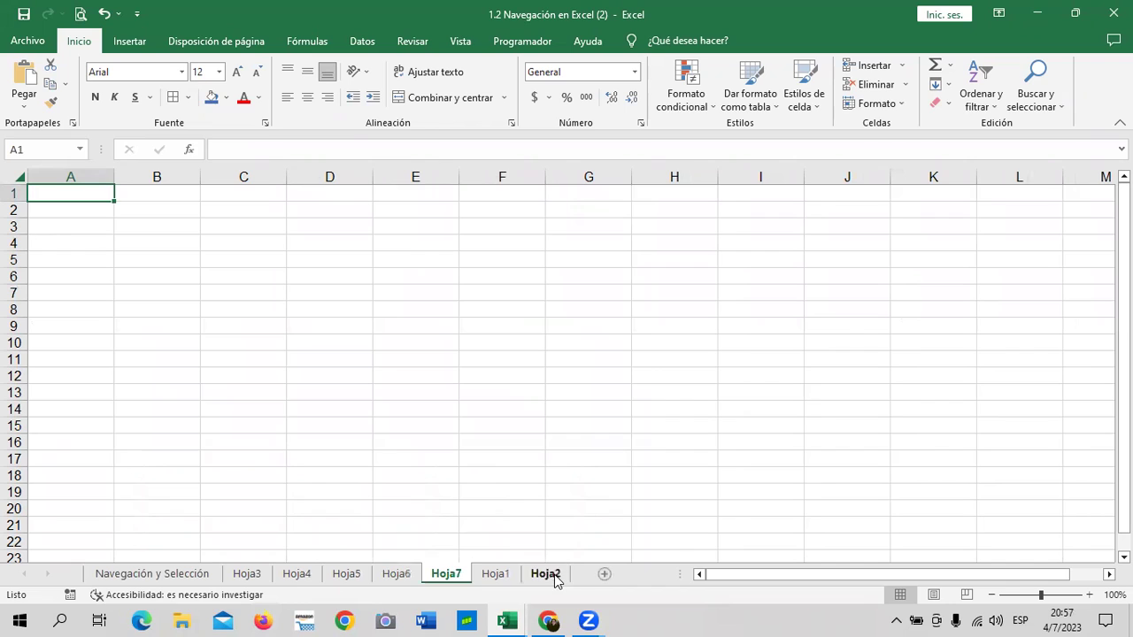
left_click(604, 575)
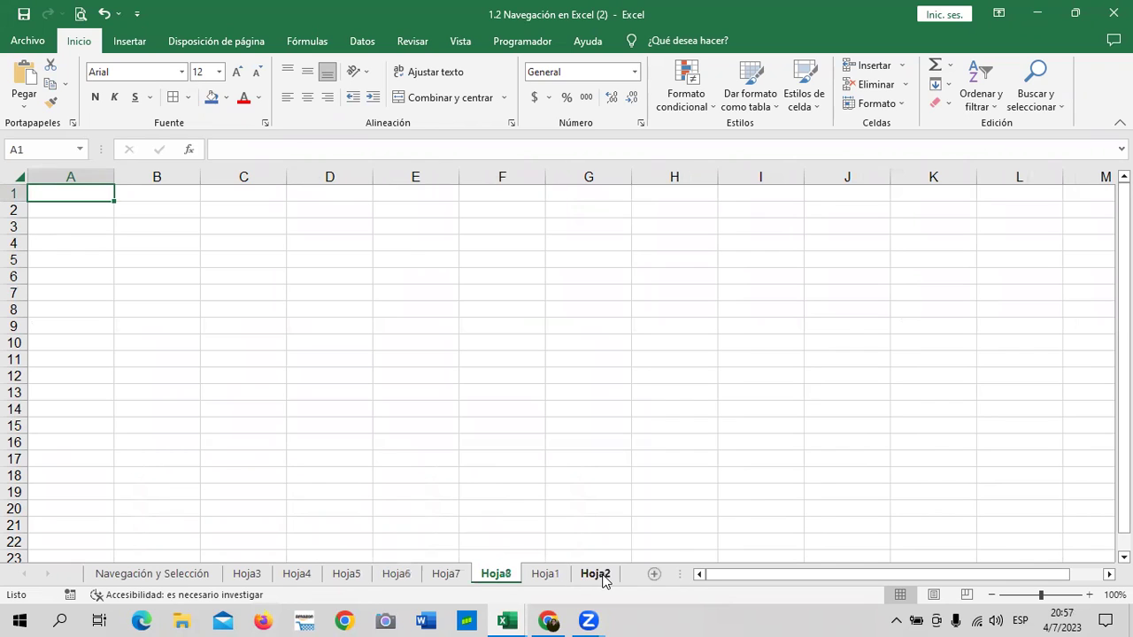
left_click(654, 574)
left_click(655, 575)
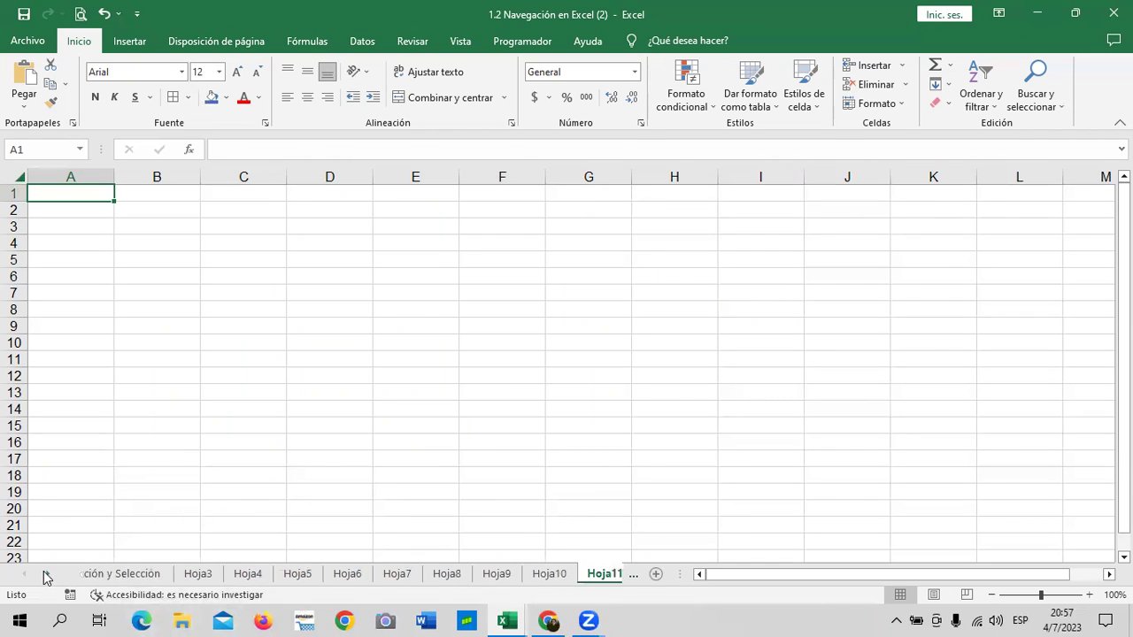
key("shift+F11")
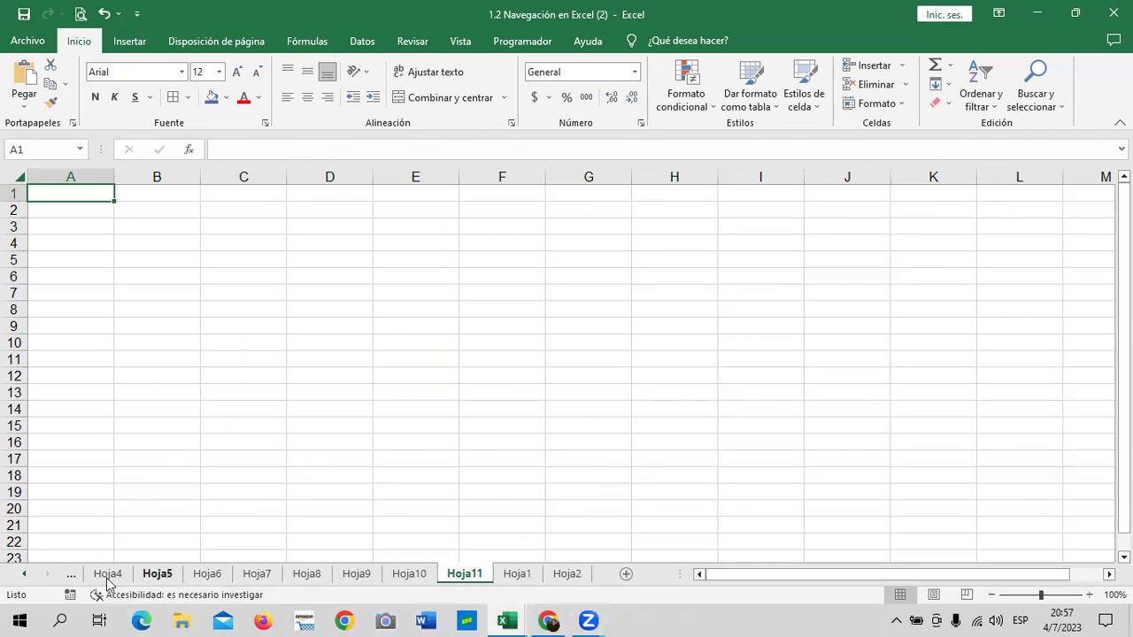
- Scroll the sheet tabs back to the start and return to the Navegación y Selección sheet
left_click(24, 573)
left_click(24, 574)
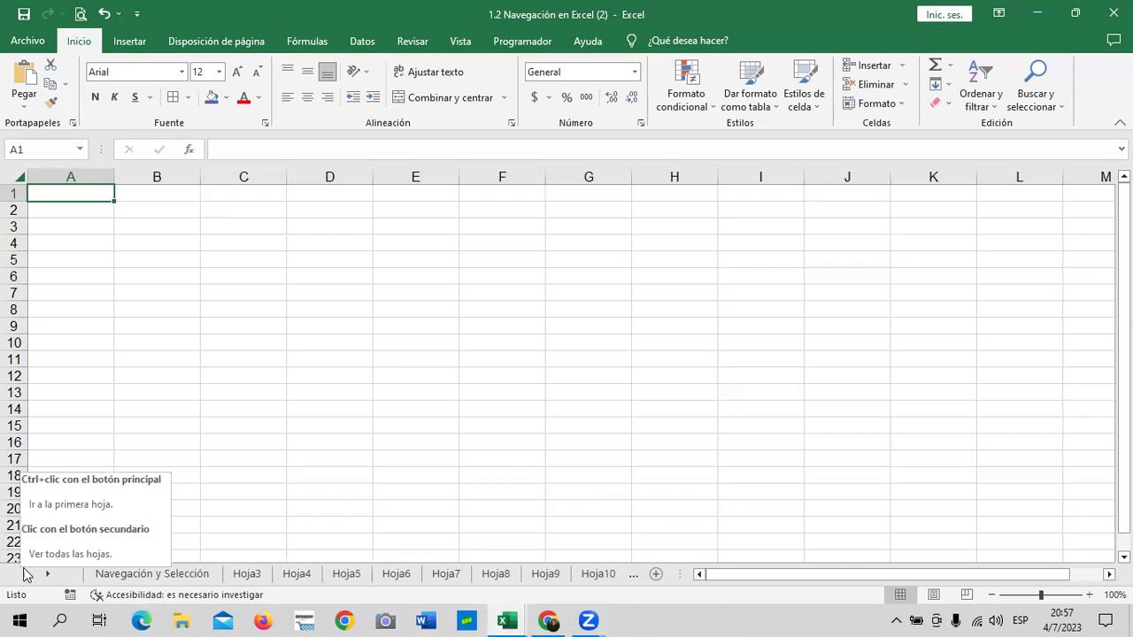
left_click(270, 428)
left_click(48, 576)
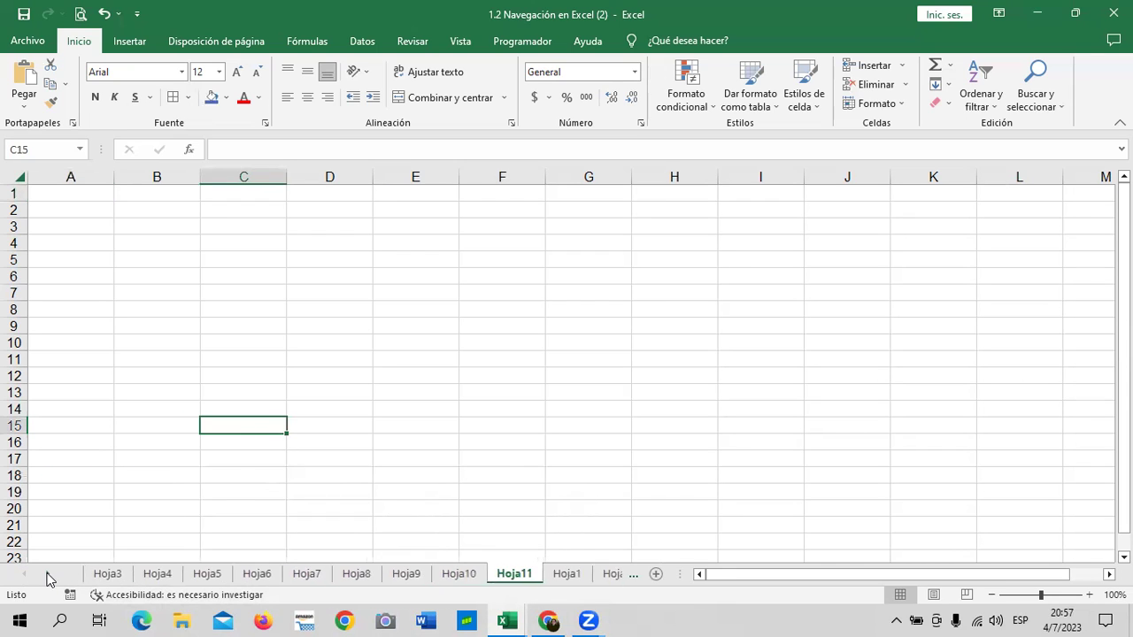
left_click(26, 575)
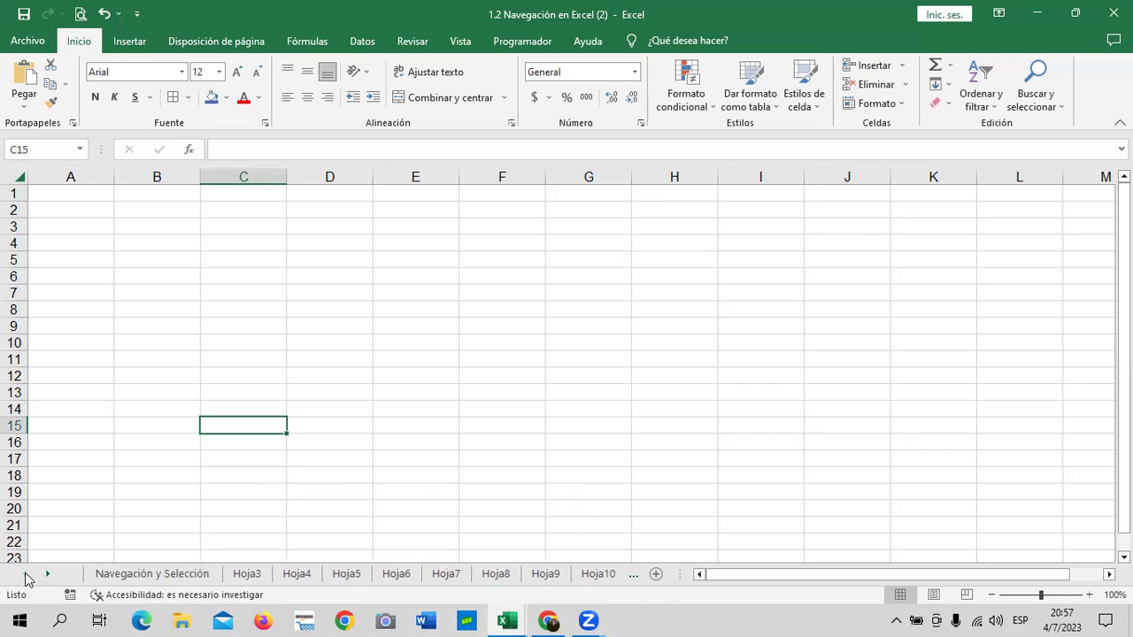
left_click(110, 575)
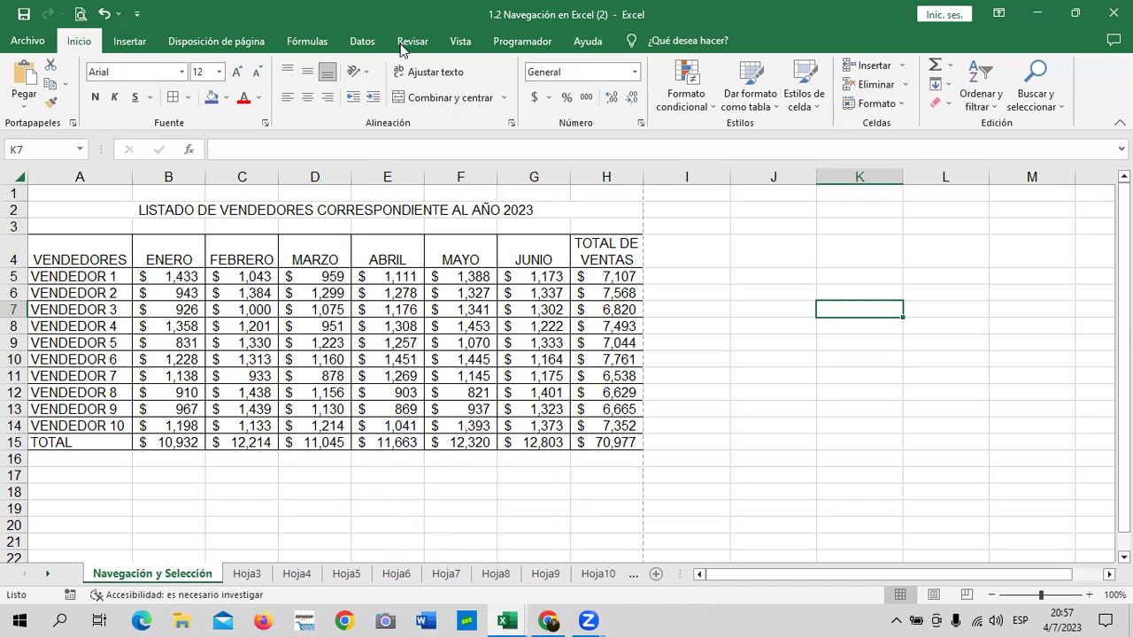
left_click(741, 305)
key("Num_Lock")
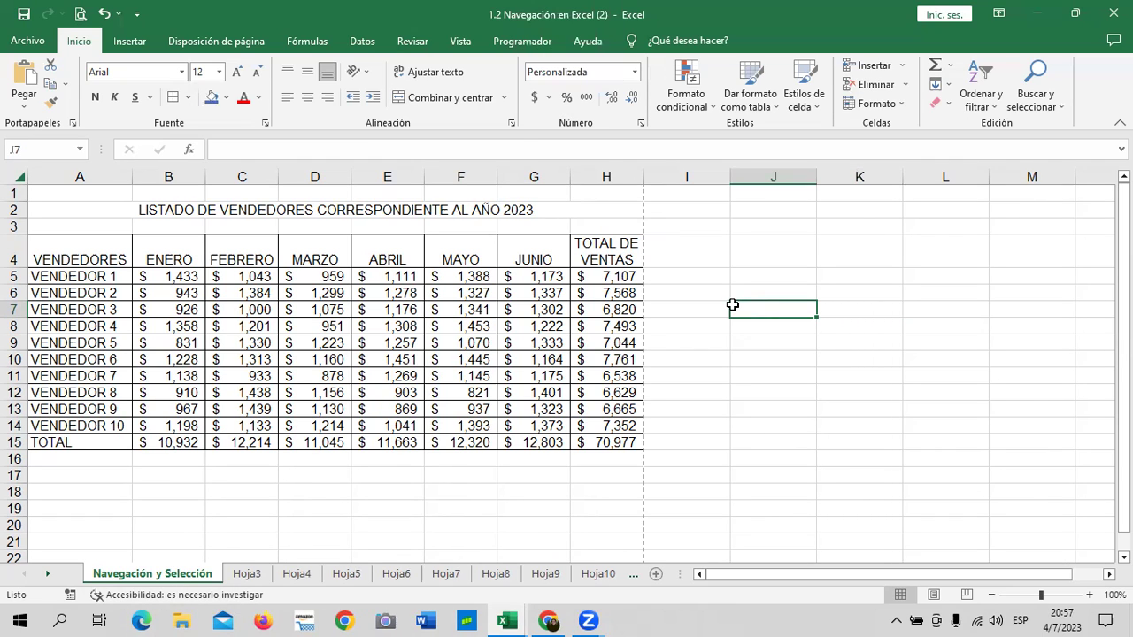
key("ctrl+Page_Down")
key("ctrl+Page_Down")
key("ctrl+Page_Down")
key("ctrl+Page_Down")
key("ctrl+Page_Down")
key("ctrl+Page_Down")
key("ctrl+Page_Down")
key("ctrl+Page_Down")
key("ctrl+Page_Down")
key("ctrl+Page_Down")
key("ctrl+Page_Down")
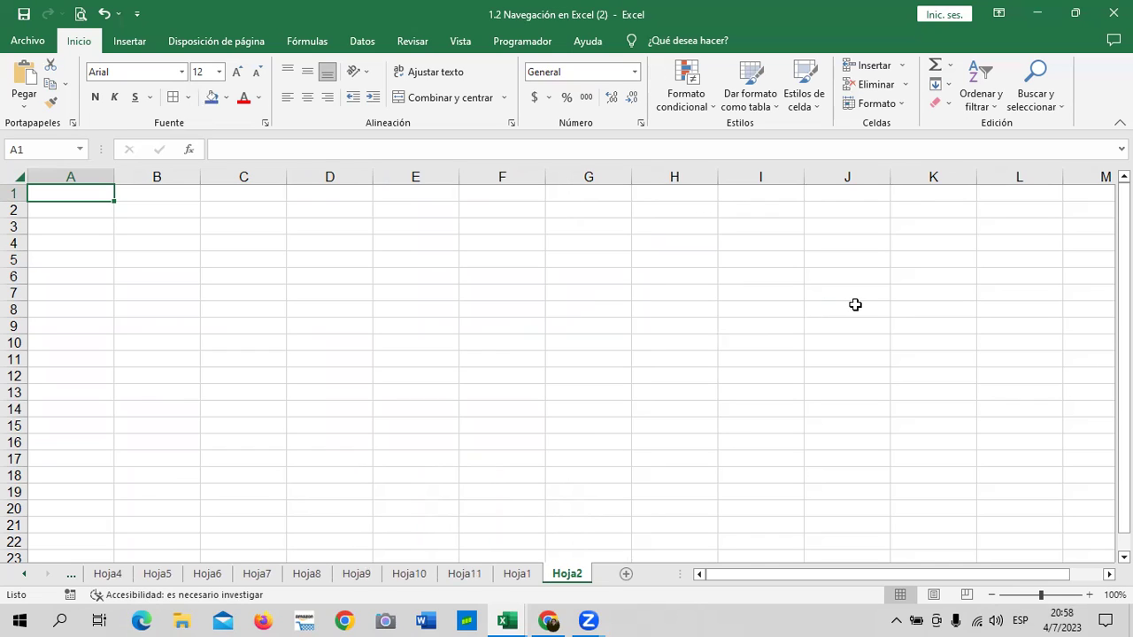
key("ctrl+Page_Up")
key("ctrl+Page_Up")
key("ctrl+Page_Up")
key("ctrl+Page_Up")
key("ctrl+Page_Up")
key("ctrl+Page_Up")
key("ctrl+Page_Up")
key("ctrl+Page_Up")
key("ctrl+Page_Up")
key("ctrl+Page_Up")
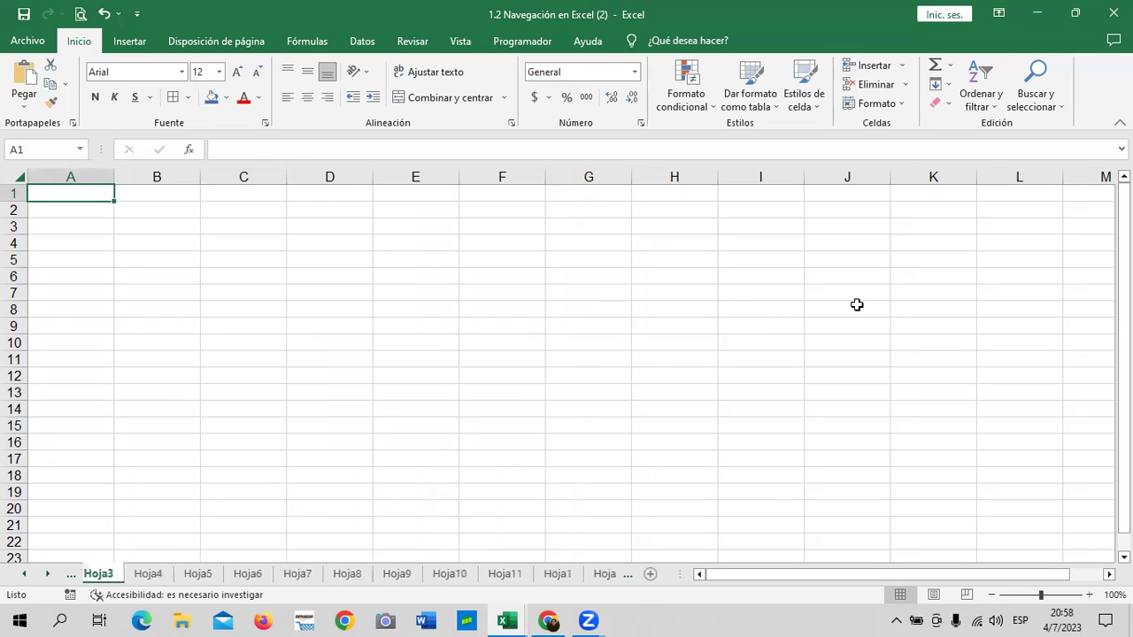
key("ctrl+Page_Up")
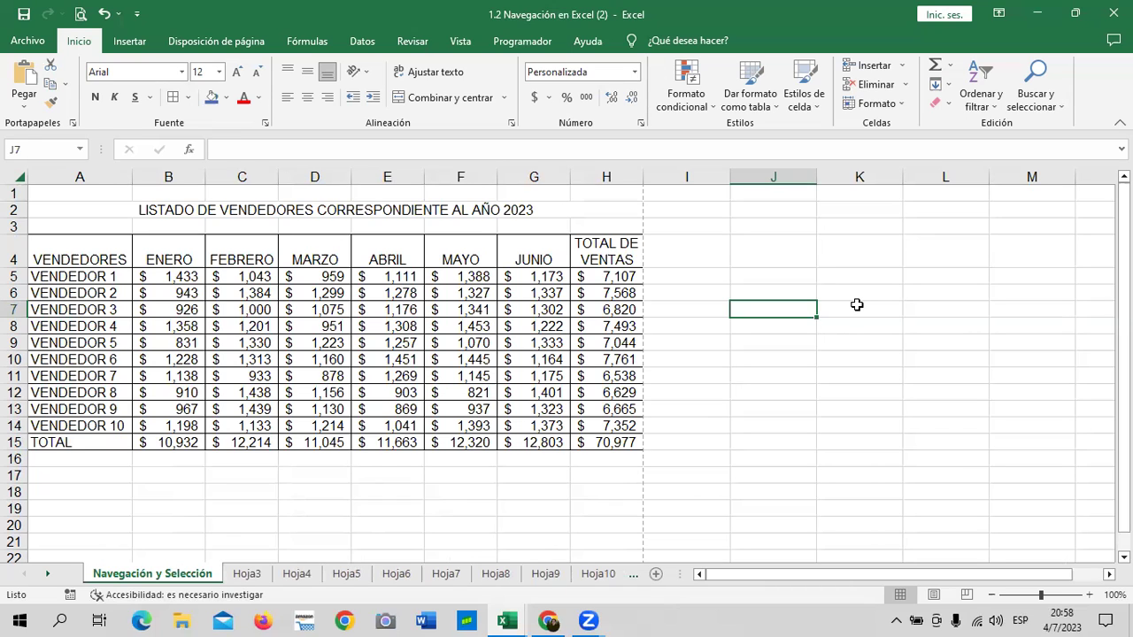
key("ctrl+Page_Down")
key("ctrl+Page_Down")
key("ctrl+Page_Down")
key("ctrl+Page_Down")
key("ctrl+Page_Down")
key("ctrl+Page_Down")
key("ctrl+Page_Down")
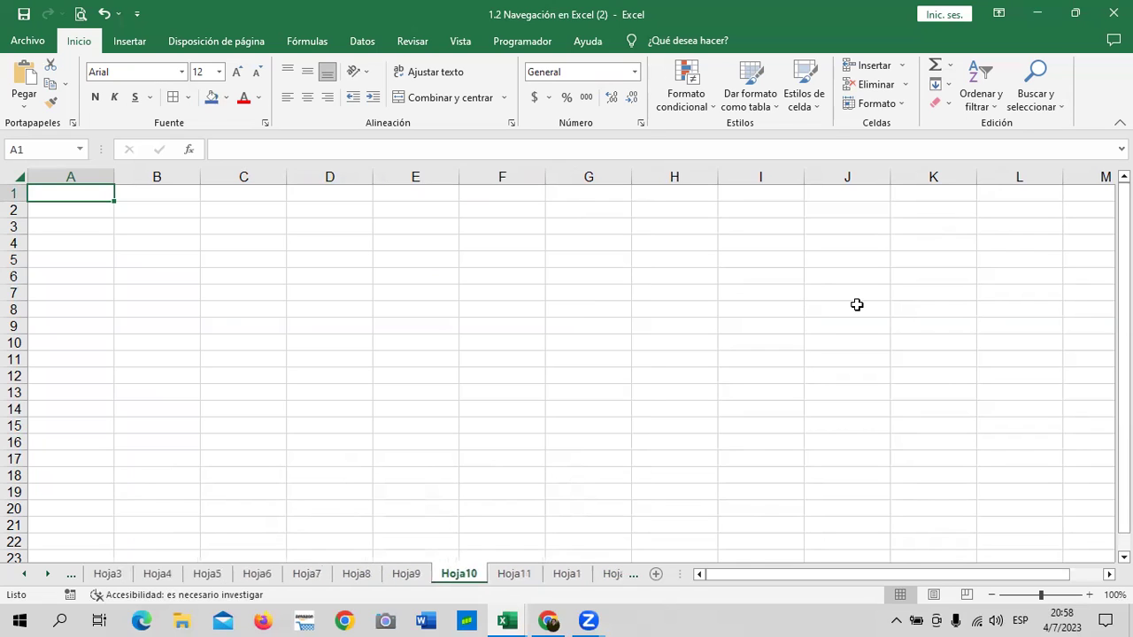
key("ctrl+Page_Down")
key("ctrl+Page_Down")
key("ctrl+Page_Down")
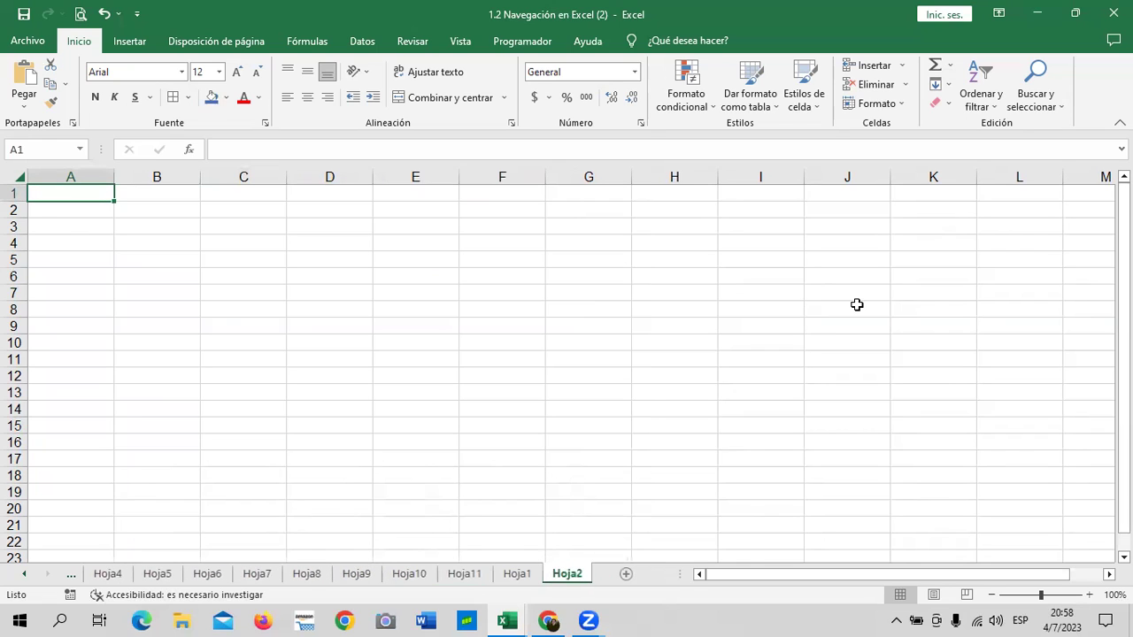
key("ctrl+Page_Up")
key("ctrl+Page_Up")
key("ctrl+Page_Up")
key("ctrl+Page_Up")
key("ctrl+Page_Up")
key("ctrl+Page_Up")
key("ctrl+Page_Up")
key("ctrl+Page_Up")
key("ctrl+Page_Up")
key("ctrl+Page_Up")
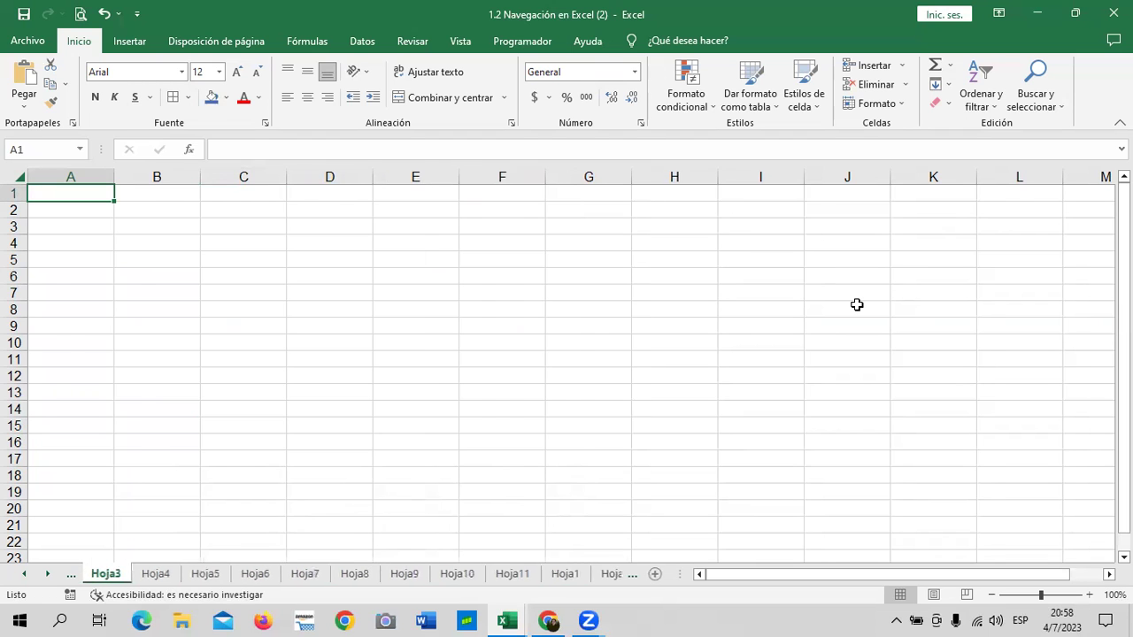
key("ctrl+Page_Up")
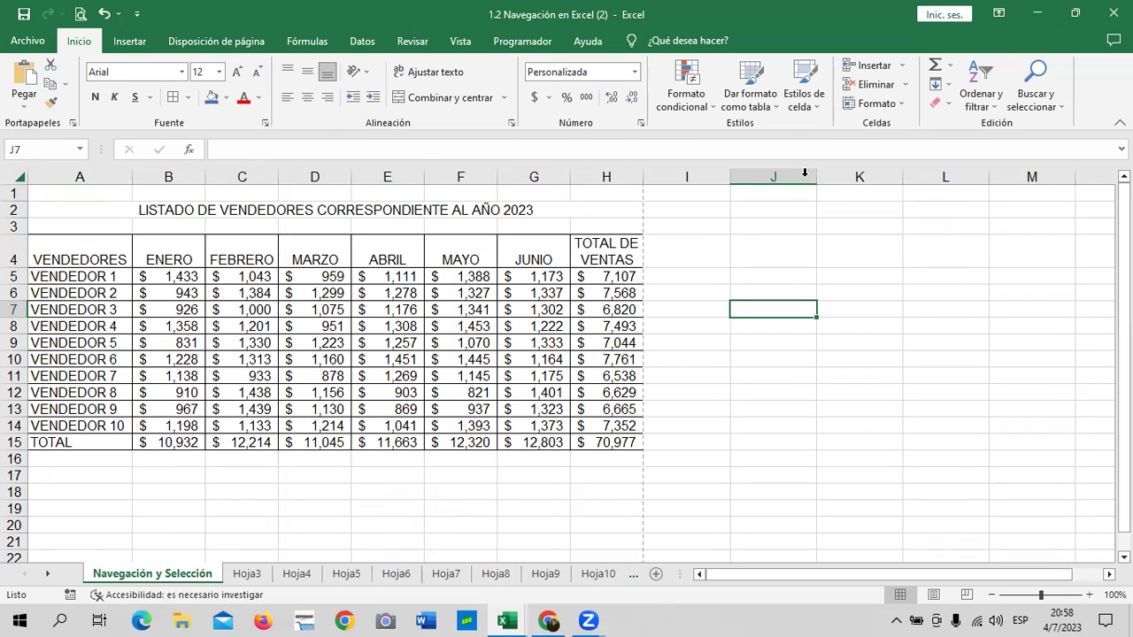
- Step through sheets Hoja6, Hoja7, Hoja8, Hoja9 and Hoja10
left_click(397, 574)
left_click(446, 573)
left_click(495, 574)
left_click(546, 573)
left_click(598, 574)
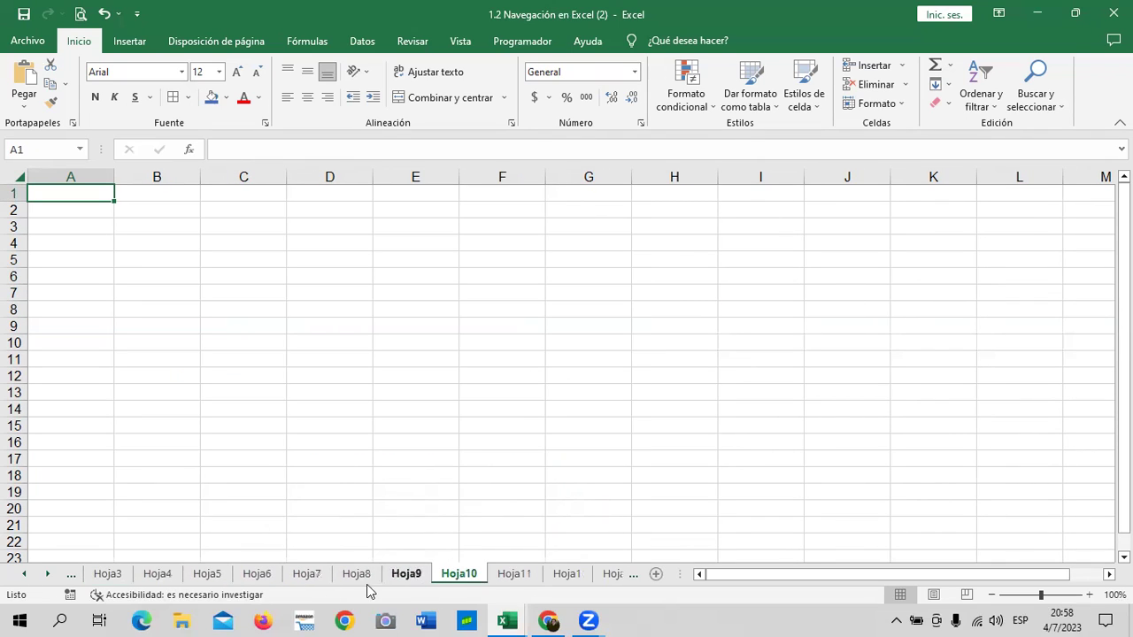
- Scroll the sheet tabs back to the first sheets and open Navegación y Selección
left_click(25, 573)
left_click(48, 574)
left_click(48, 573)
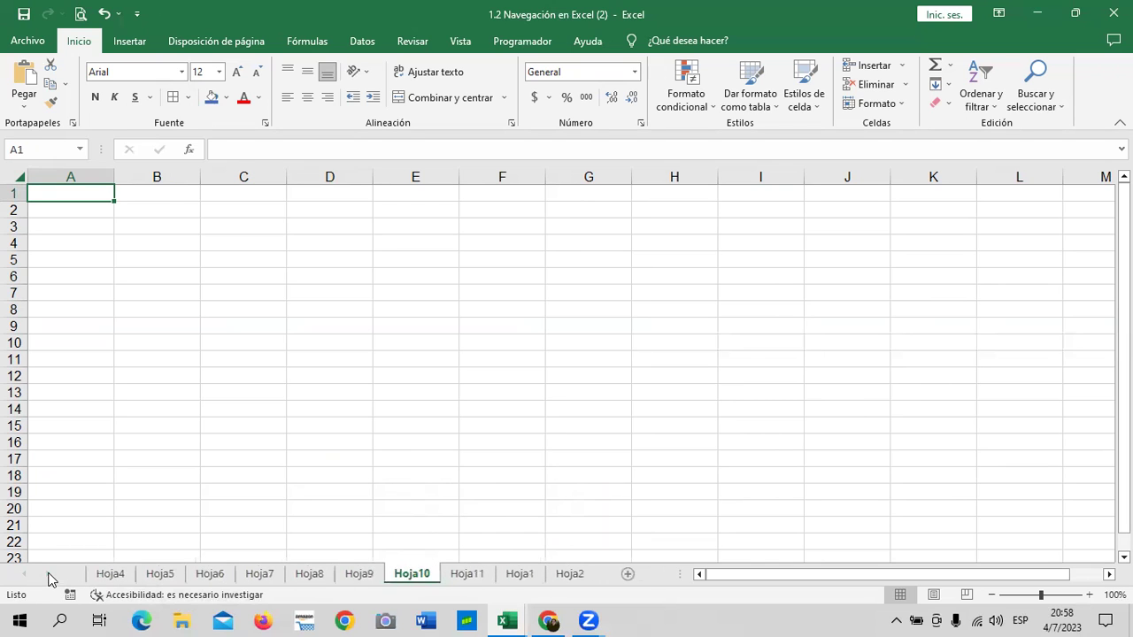
left_click(70, 573)
left_click(71, 573)
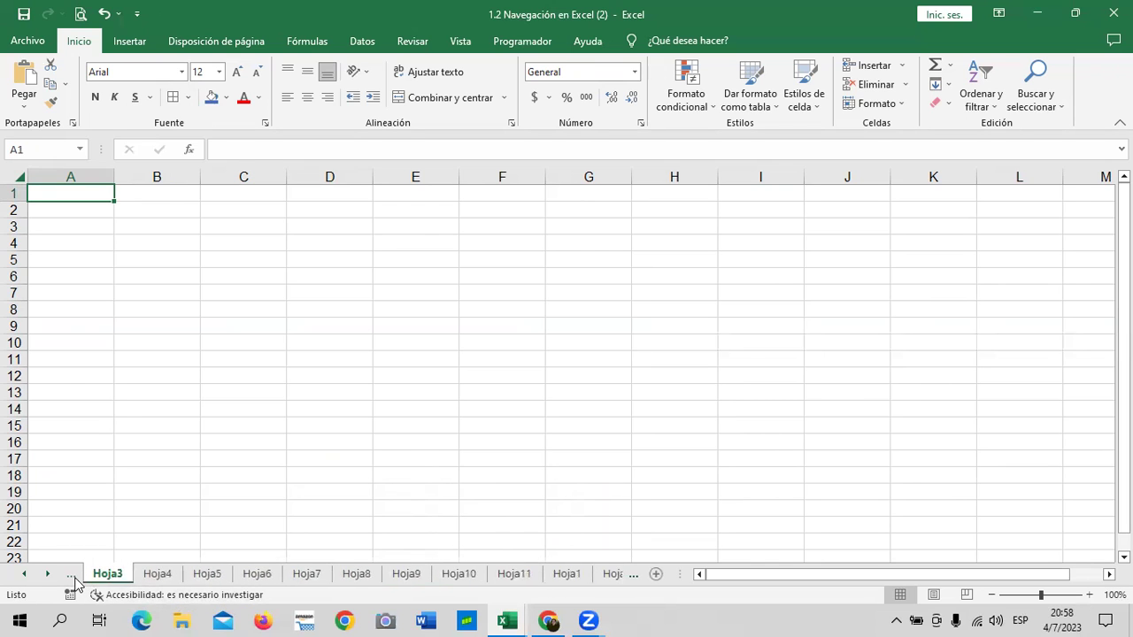
left_click(77, 575)
- Select cells E20, J13 and E19 in the vendor table, toggling Num Lock
left_click(390, 528)
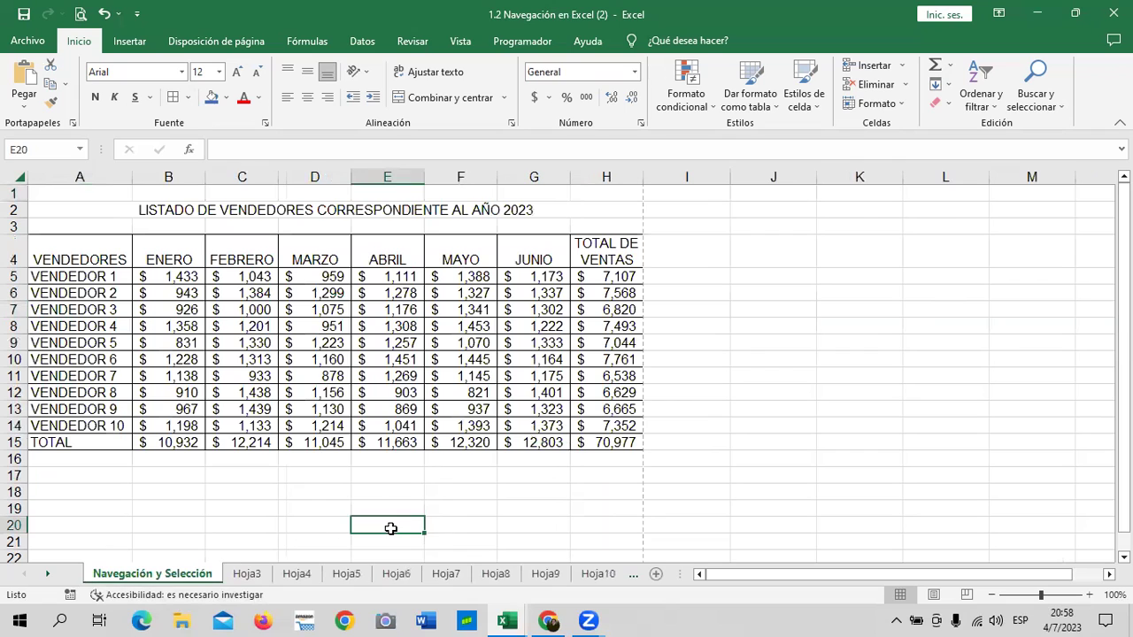
key("Num_Lock")
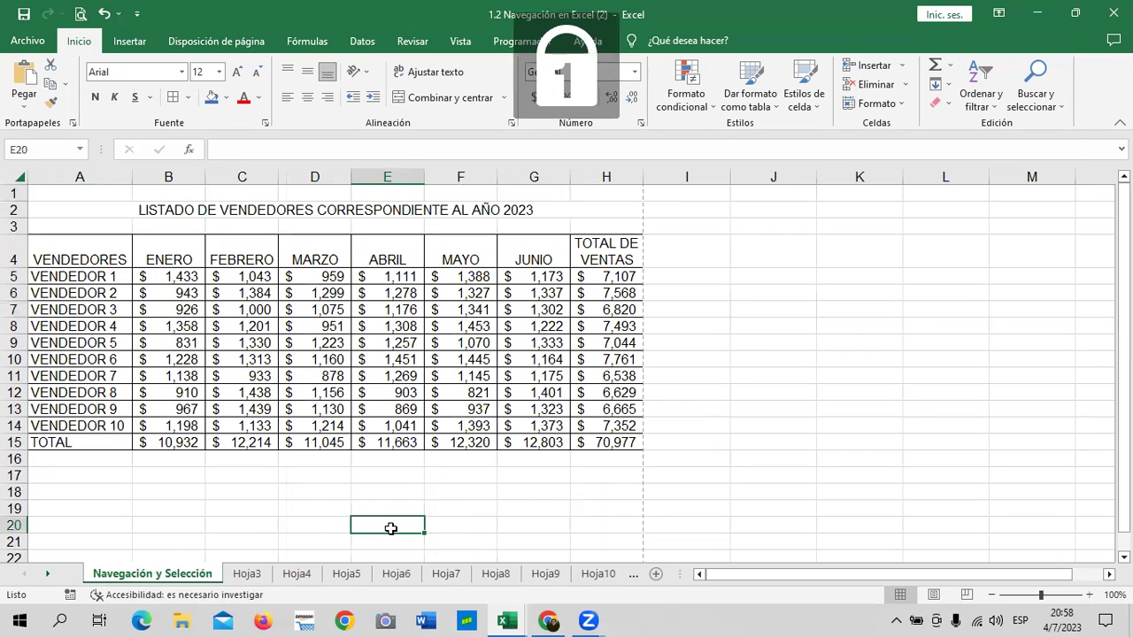
left_click(740, 410)
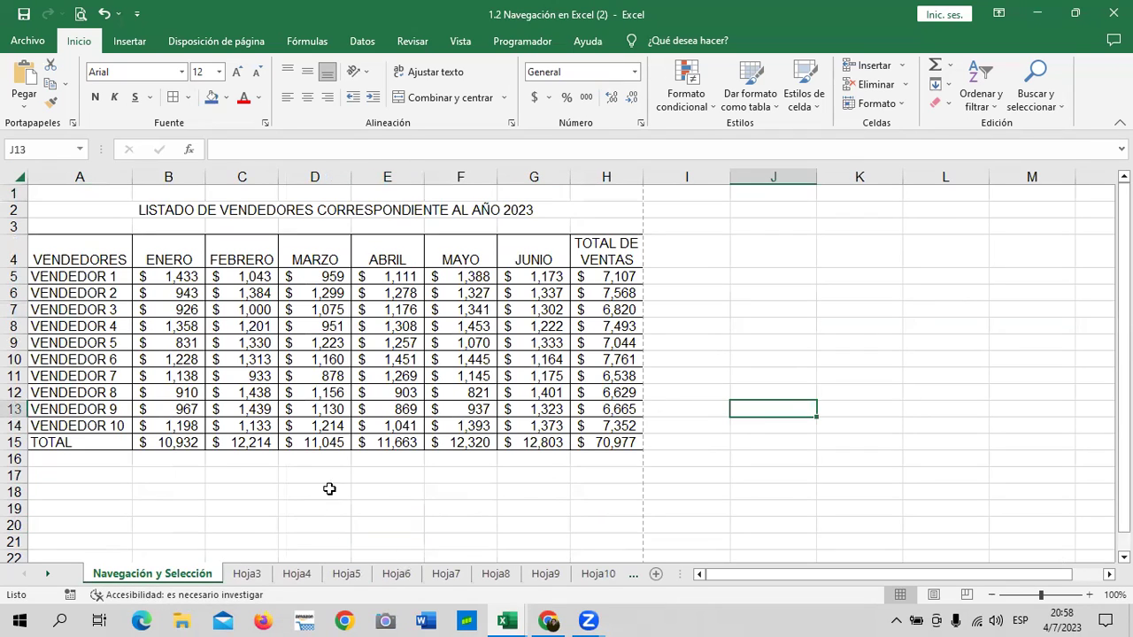
left_click(357, 506)
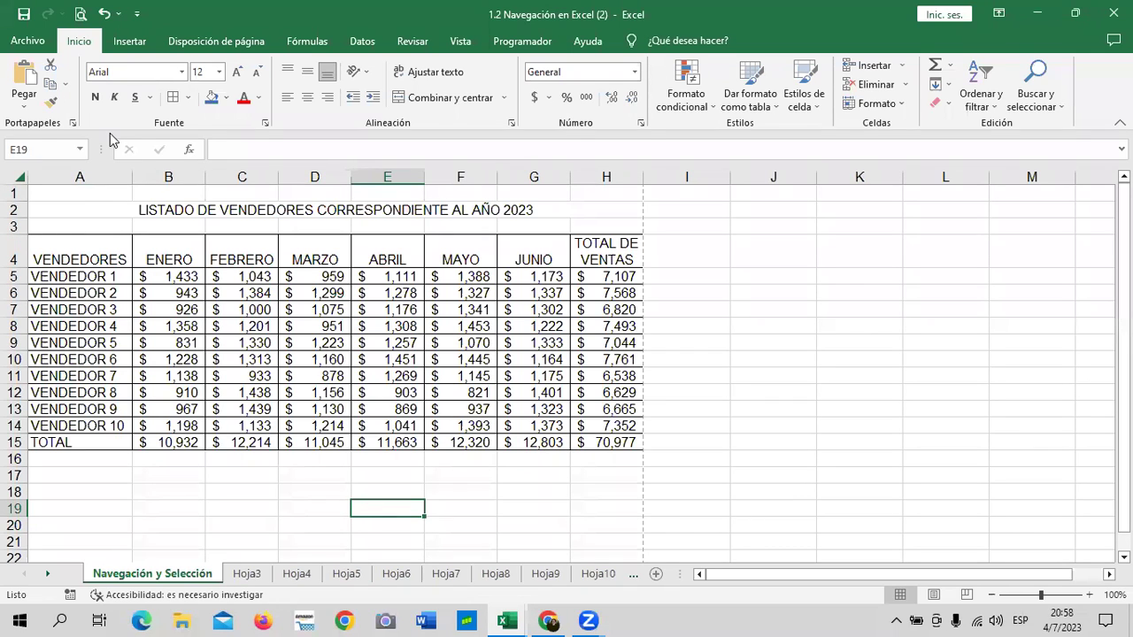
- Move focus away from the Excel workbook toward Chrome
left_click(1112, 12)
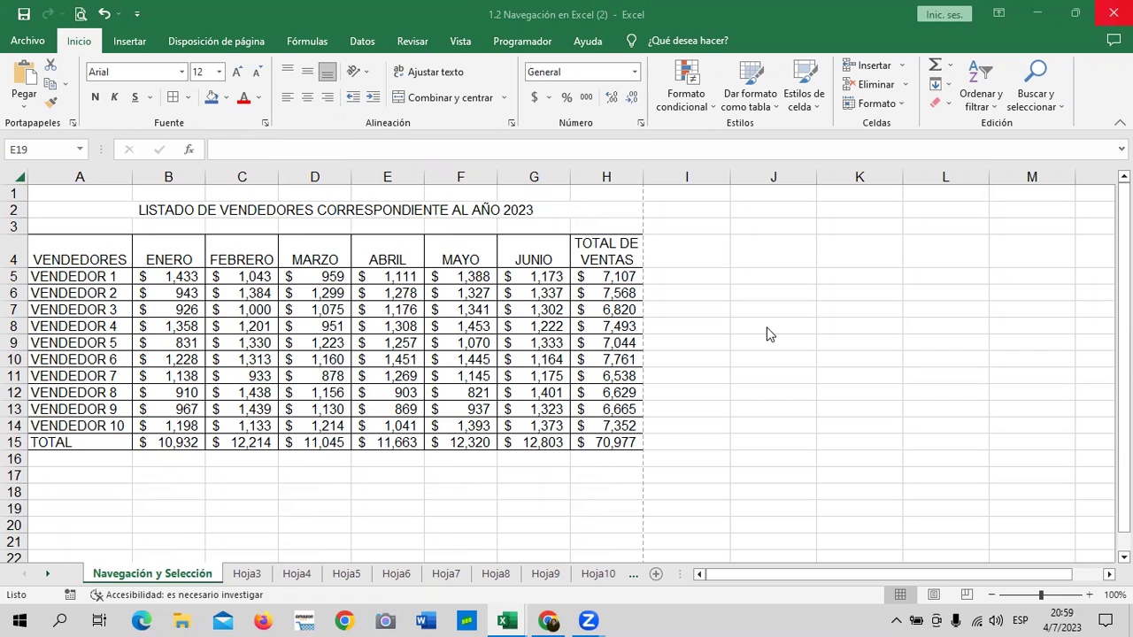
mouse_move(549, 621)
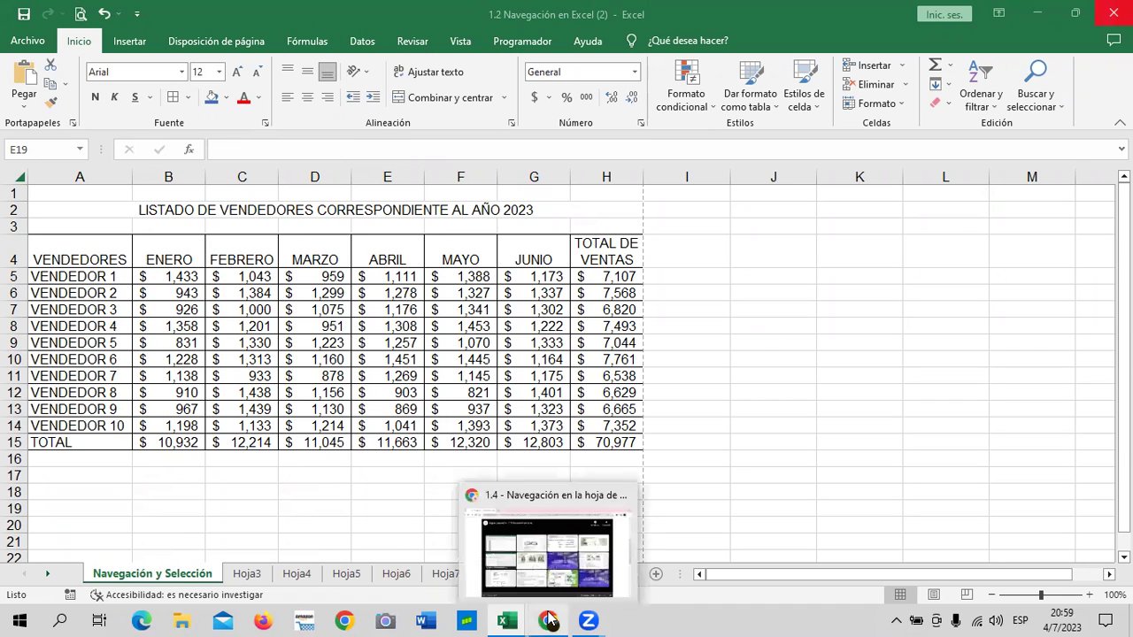
- Bring the course page forward and open the 1.5 Laboratorio quiz unit
left_click(555, 556)
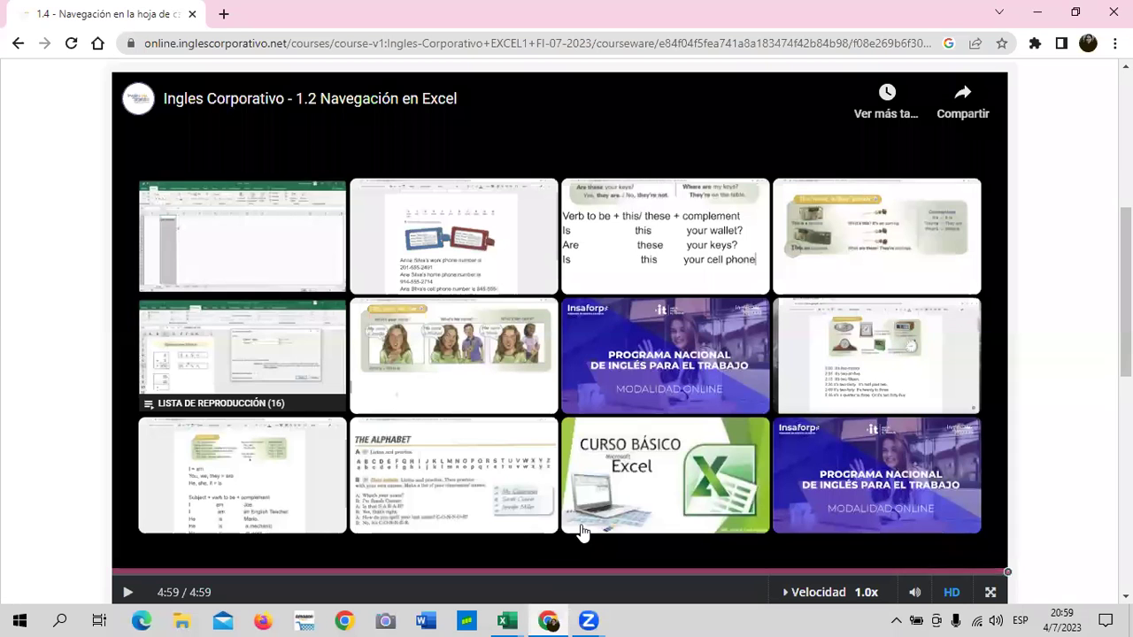
scroll(606, 358, "up", 3)
scroll(606, 359, "up", 1)
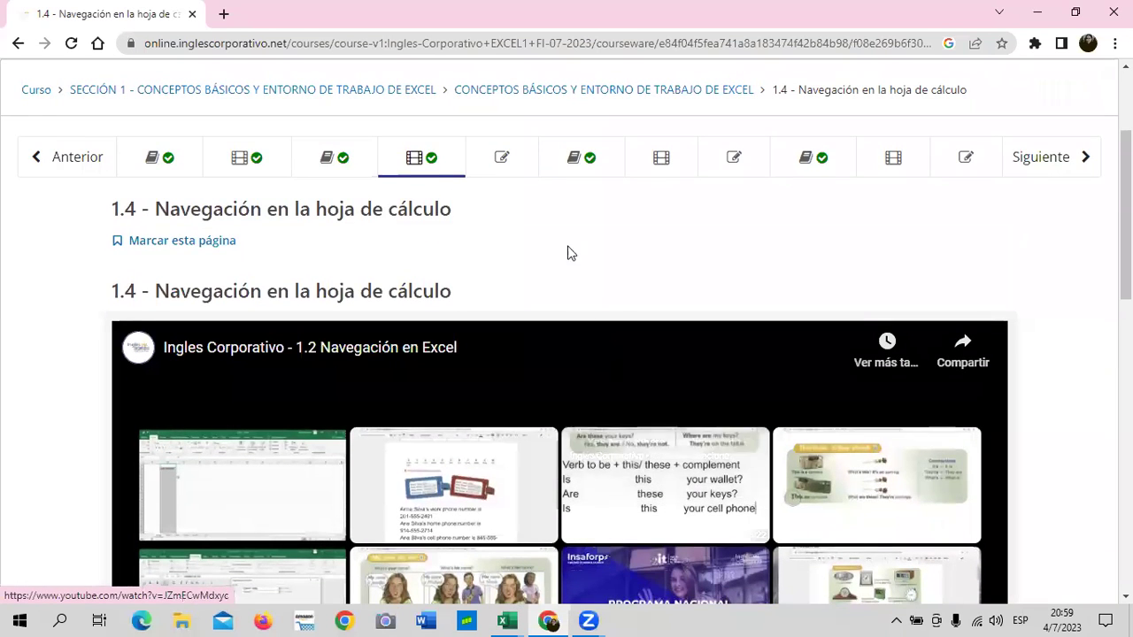
left_click(521, 156)
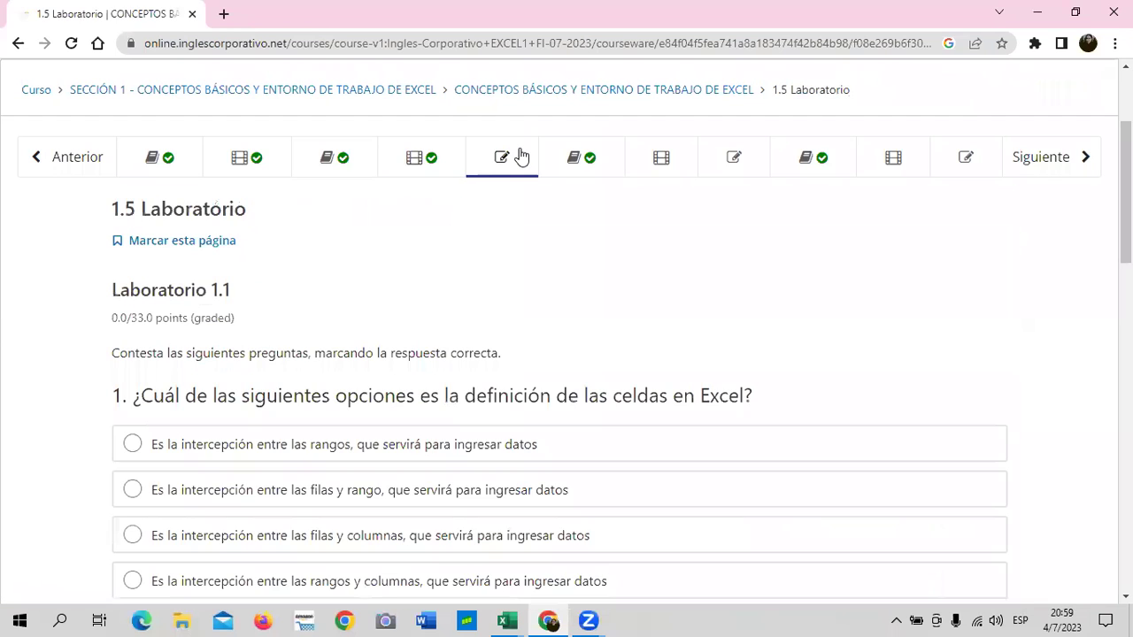
- Scroll through the four Laboratorio 1.1 quiz questions and back to the top
scroll(521, 339, "down", 3)
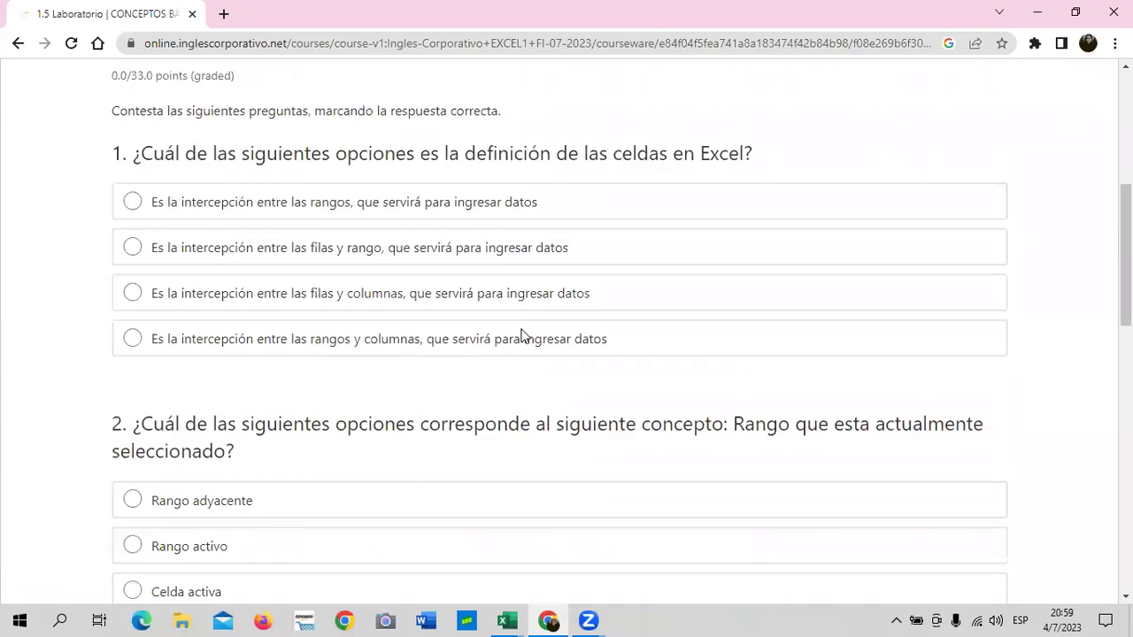
scroll(522, 336, "down", 4)
scroll(520, 335, "down", 2)
scroll(521, 336, "down", 4)
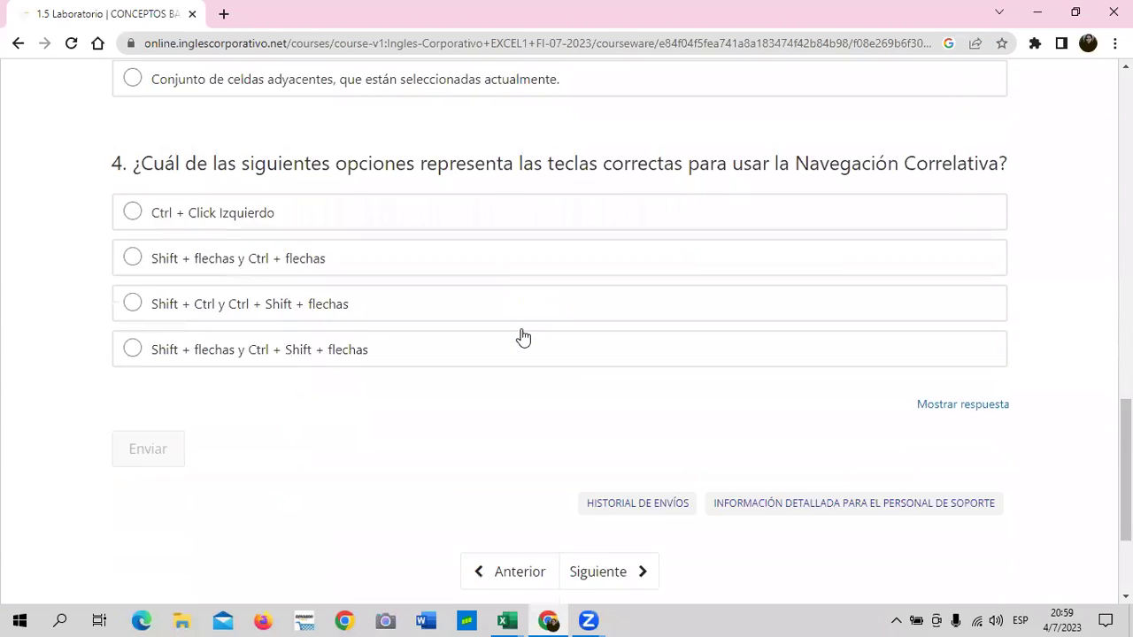
scroll(523, 337, "up", 4)
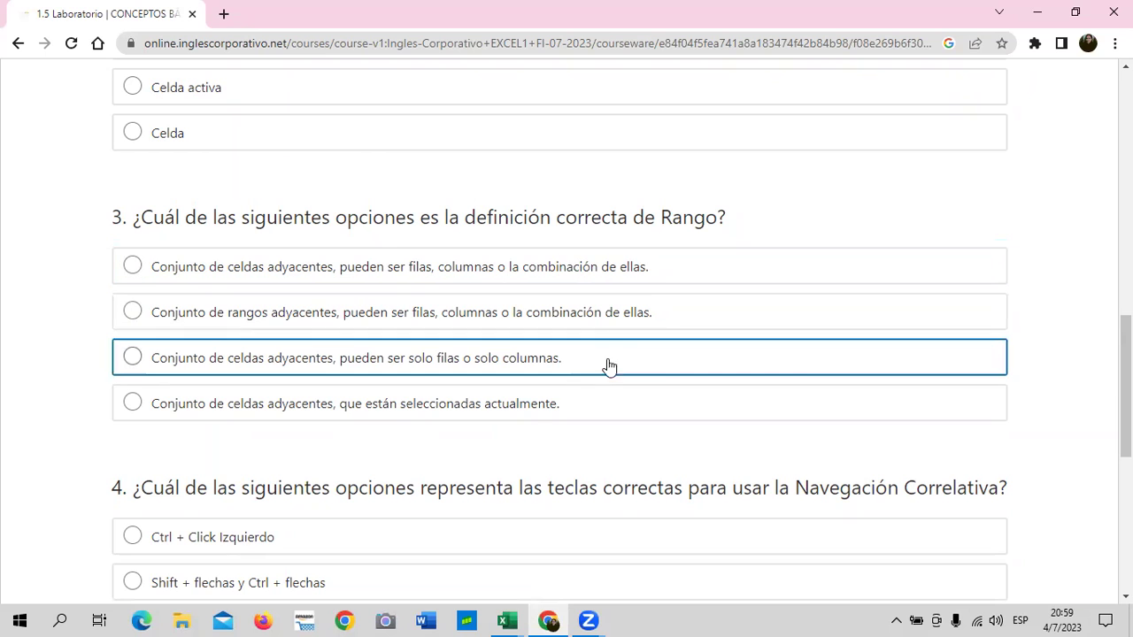
scroll(593, 372, "up", 5)
scroll(591, 371, "up", 2)
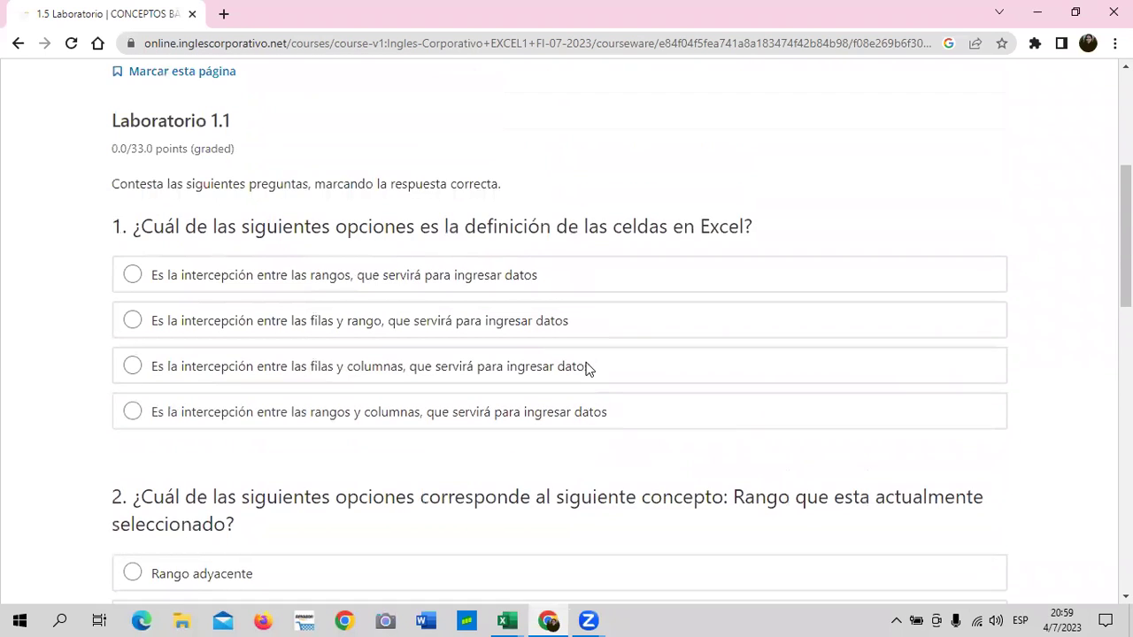
scroll(590, 369, "up", 1)
scroll(589, 369, "up", 1)
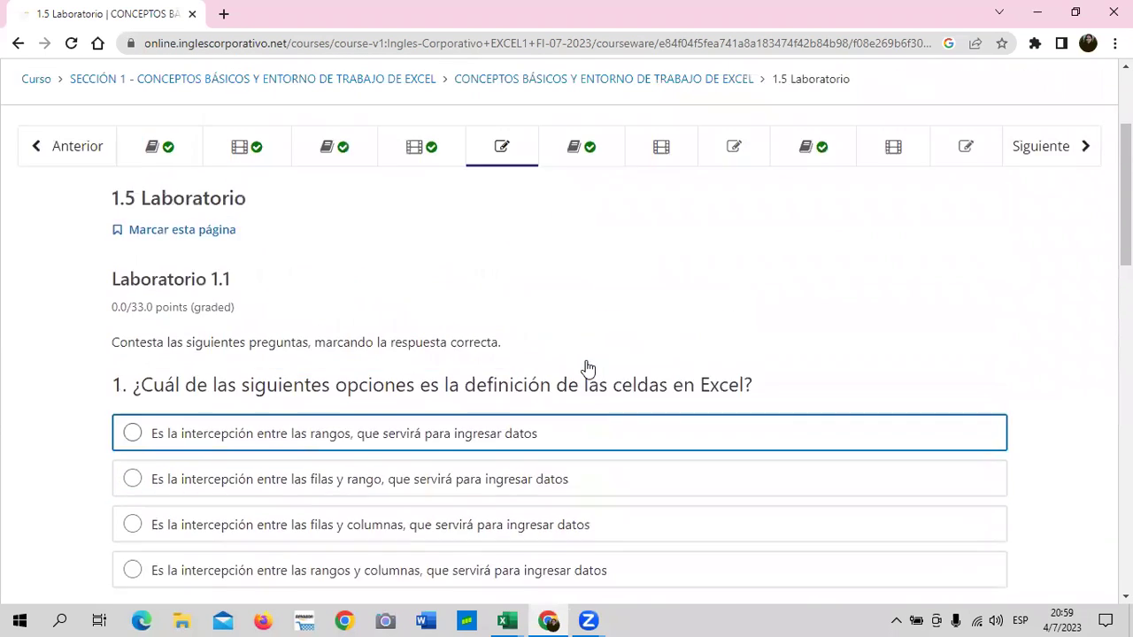
scroll(589, 369, "up", 1)
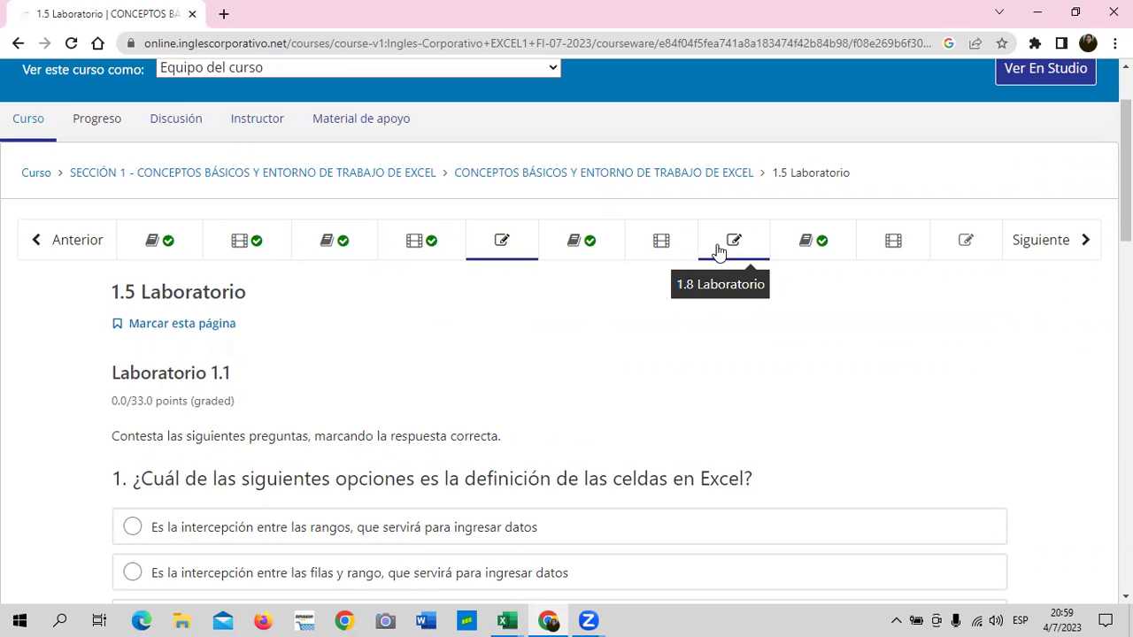
- Open the 1.6 Objetivo de la lección page and read through its cell-format content
left_click(650, 246)
left_click(597, 242)
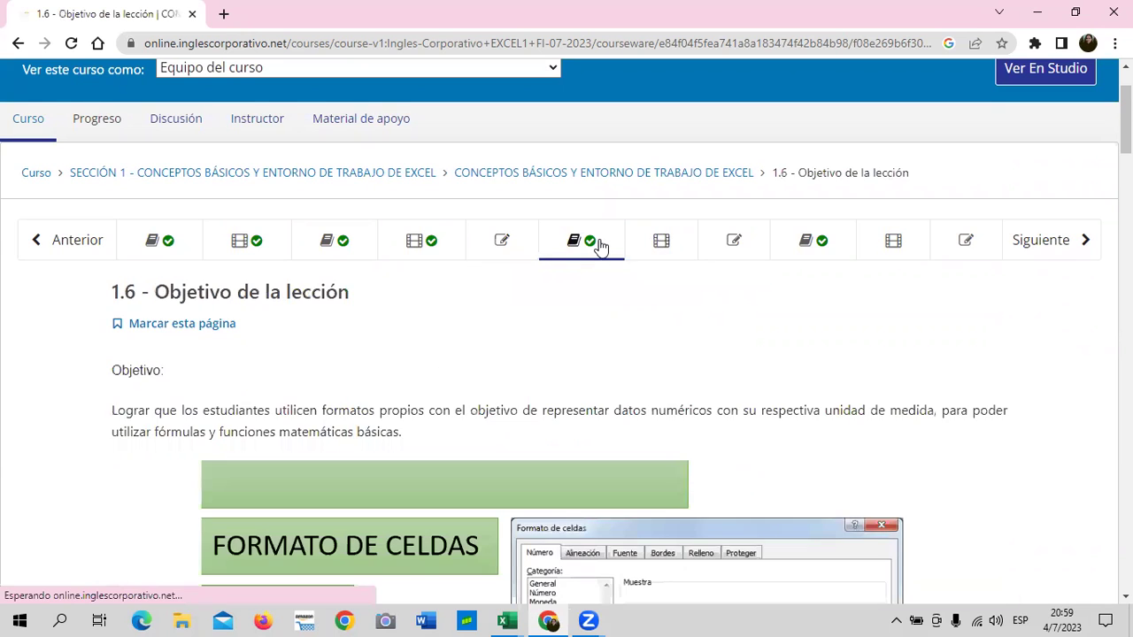
scroll(591, 251, "down", 5)
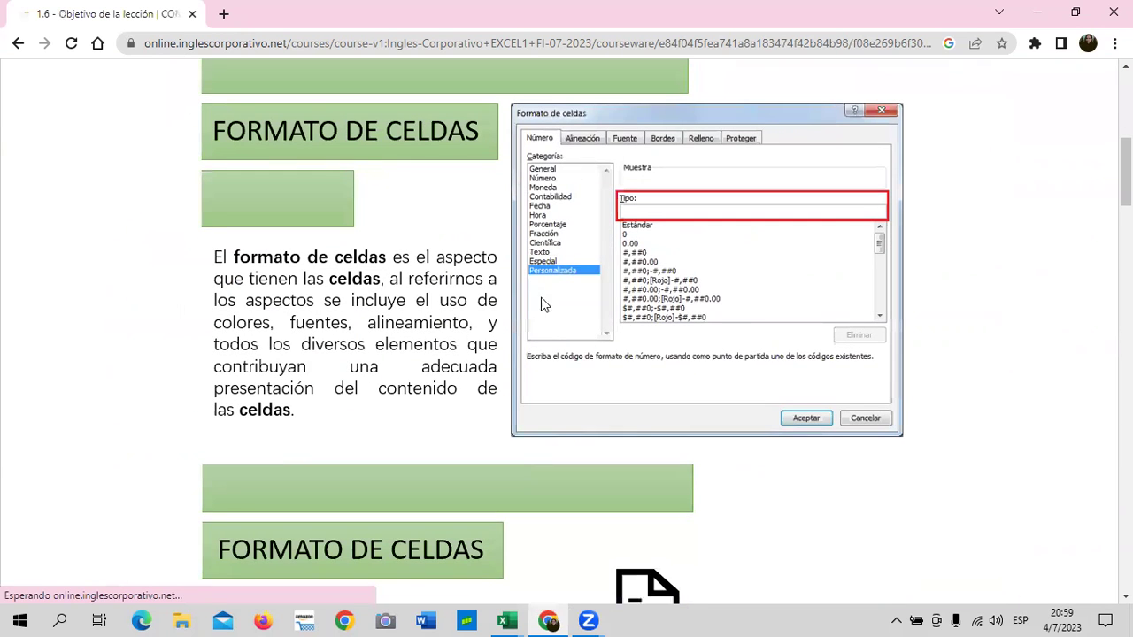
scroll(677, 231, "down", 2)
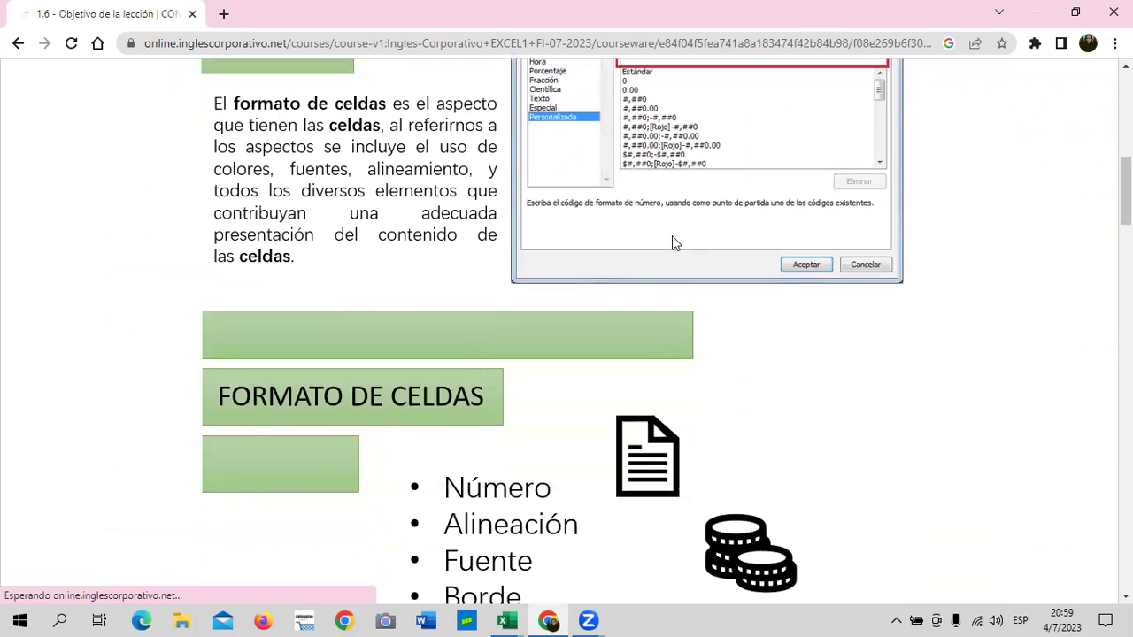
scroll(630, 398, "down", 1)
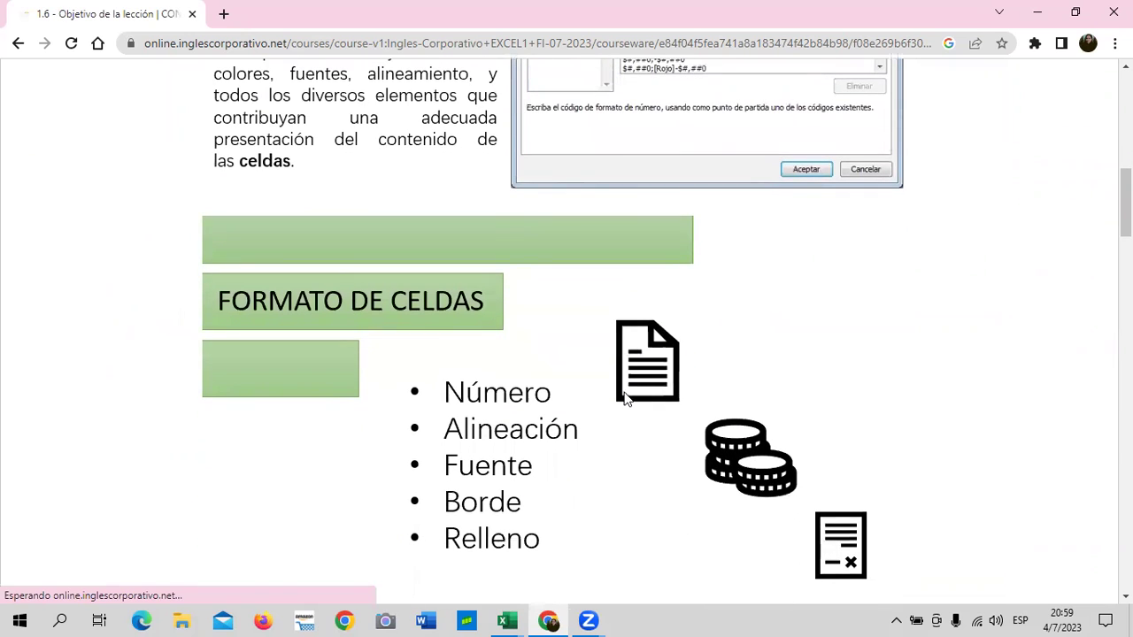
scroll(621, 394, "down", 2)
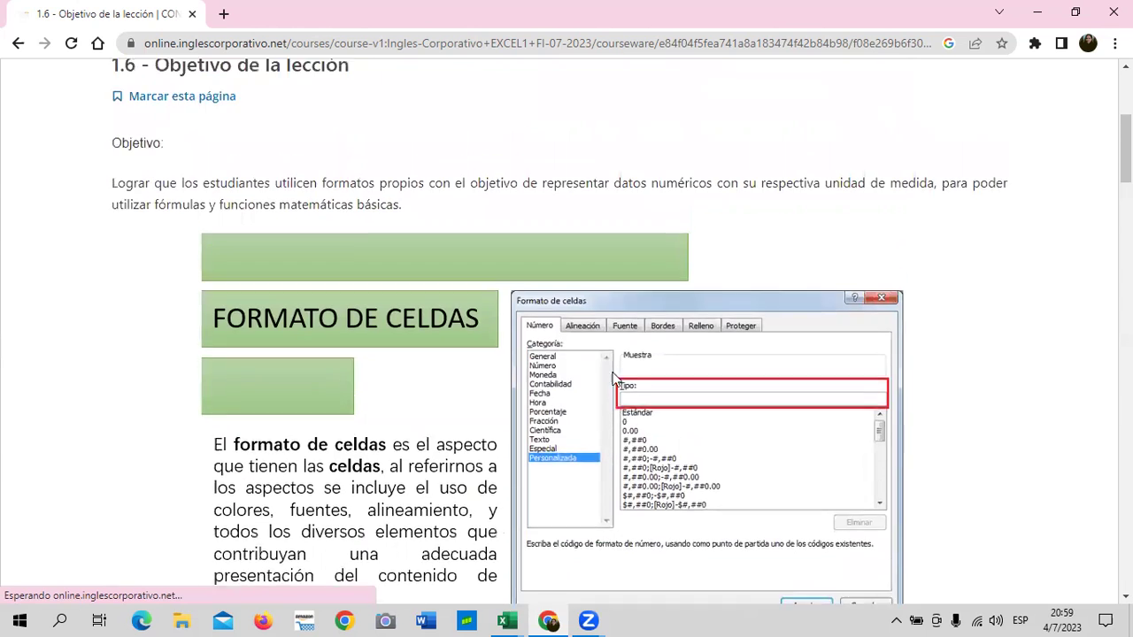
scroll(617, 383, "up", 4)
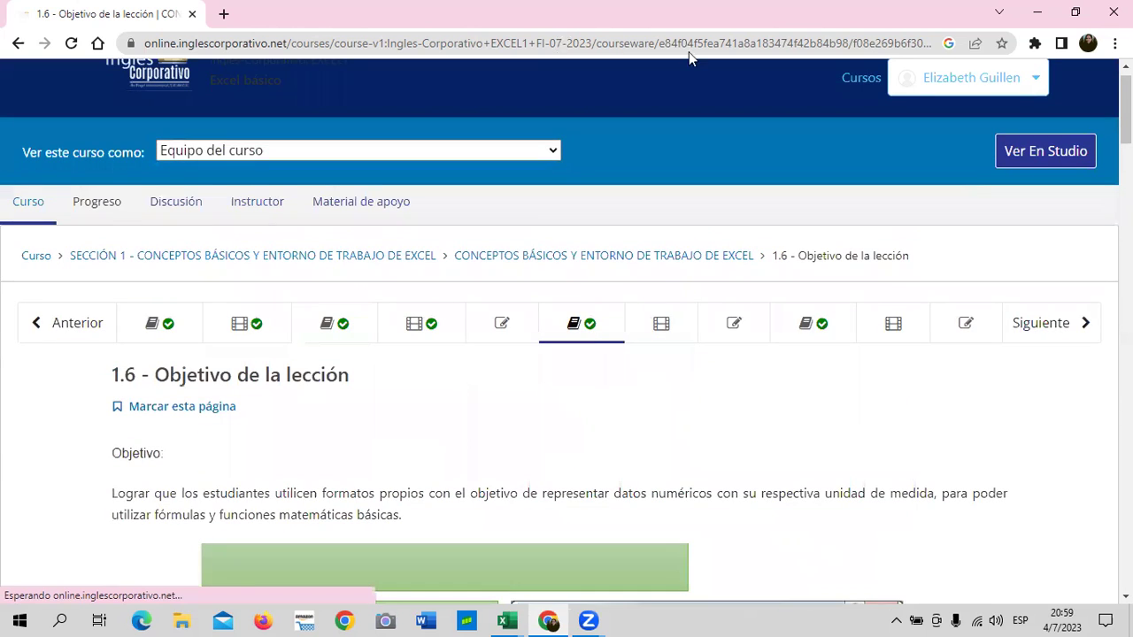